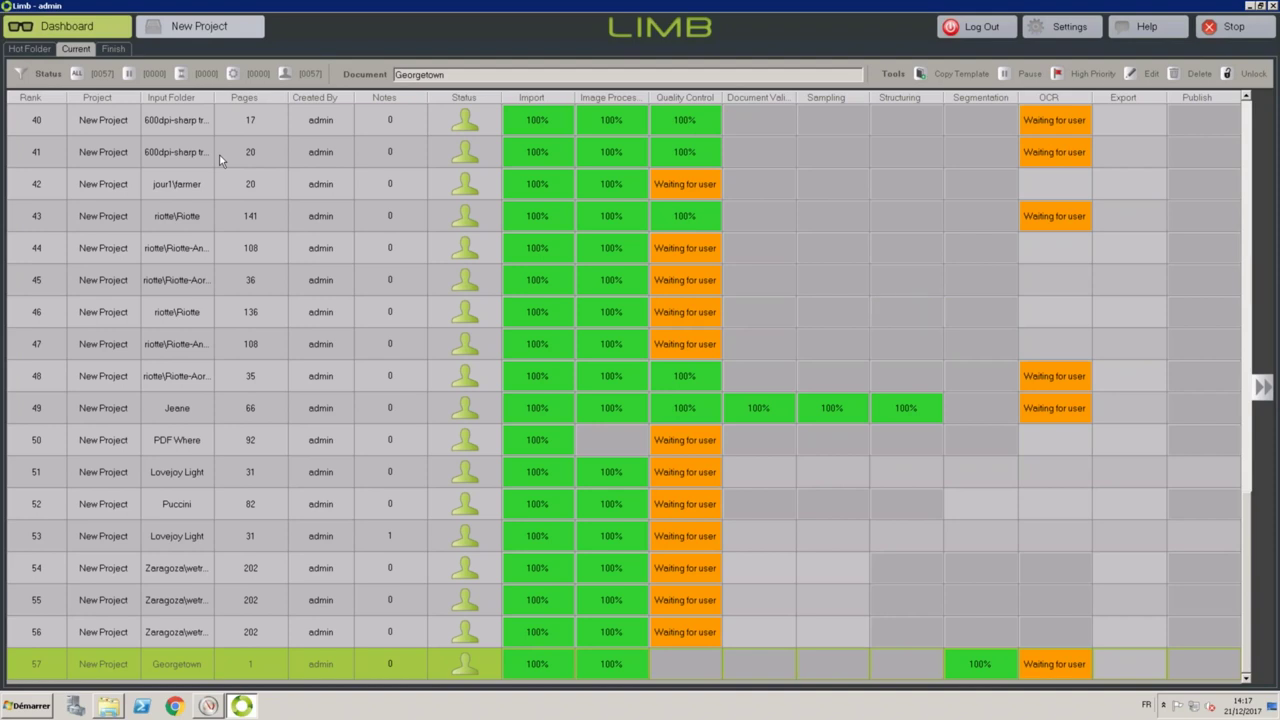
Set up a new project and add the Lovejoy folder from Input\Demo JBS as its source document.
{"action": "left_click", "coordinate": [214, 32]}
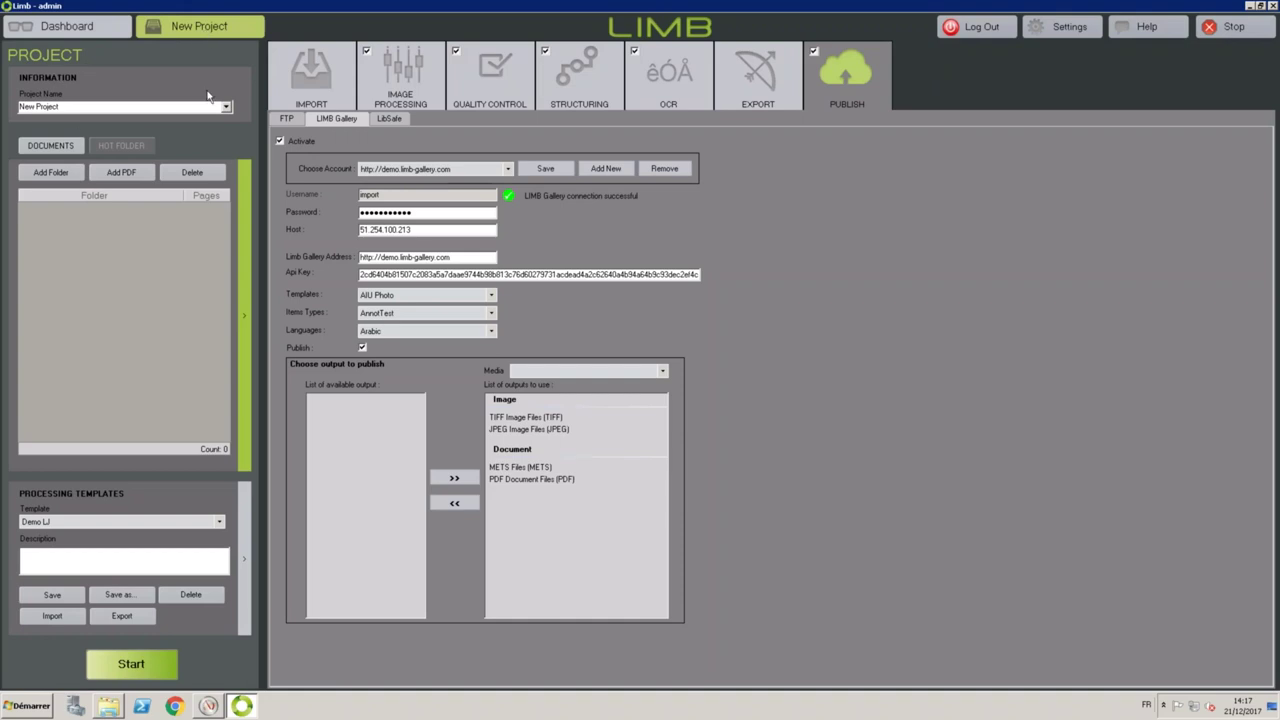
{"action": "left_click", "coordinate": [312, 86]}
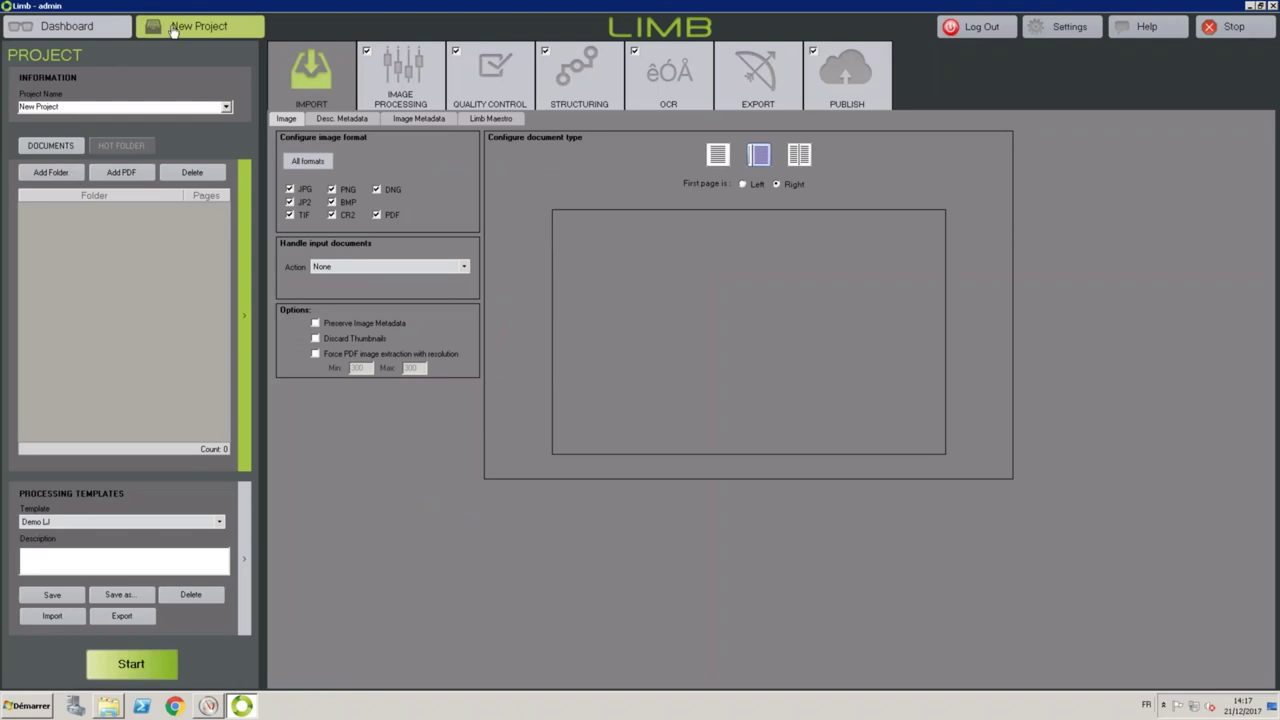
{"action": "left_click", "coordinate": [55, 175]}
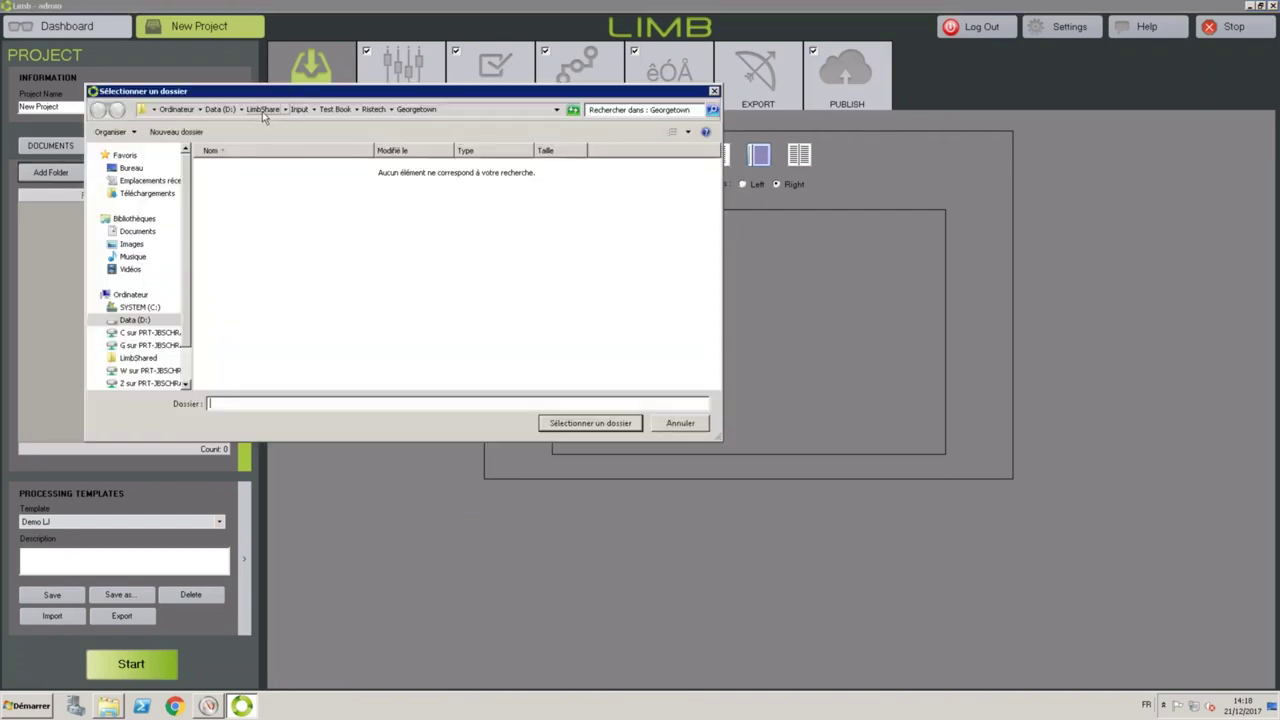
{"action": "left_click", "coordinate": [299, 109]}
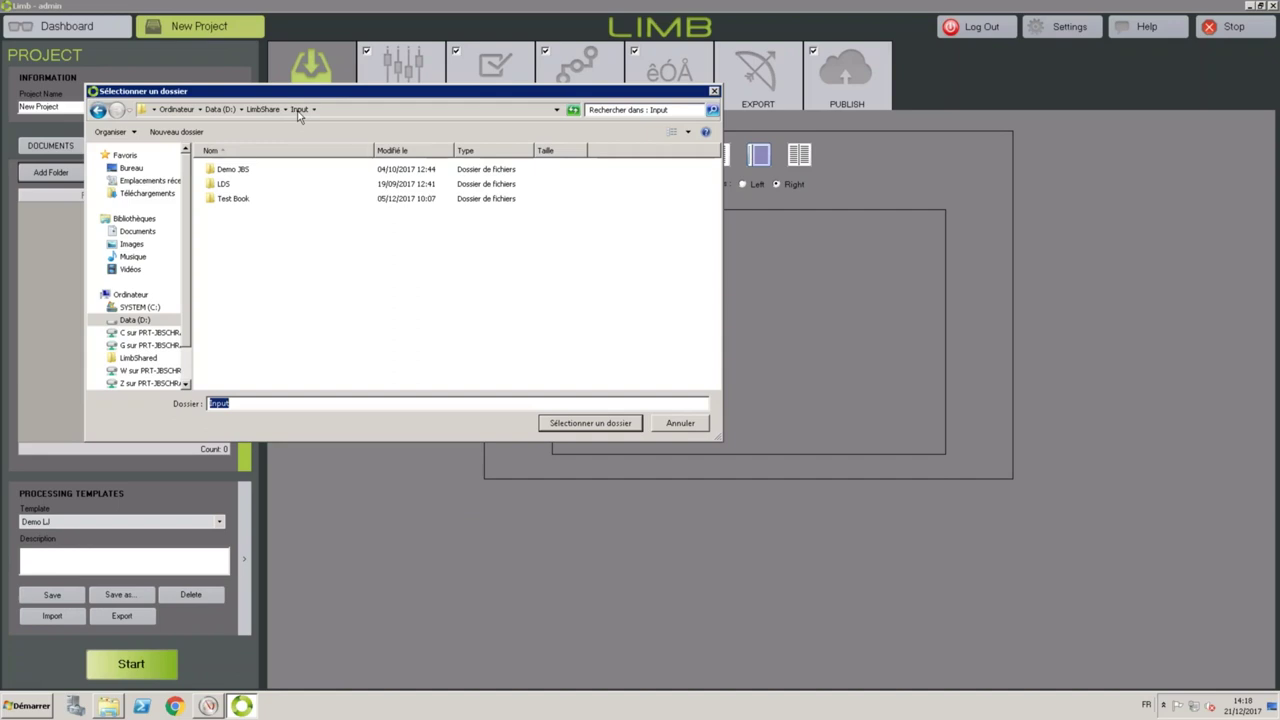
{"action": "double_click", "coordinate": [232, 172]}
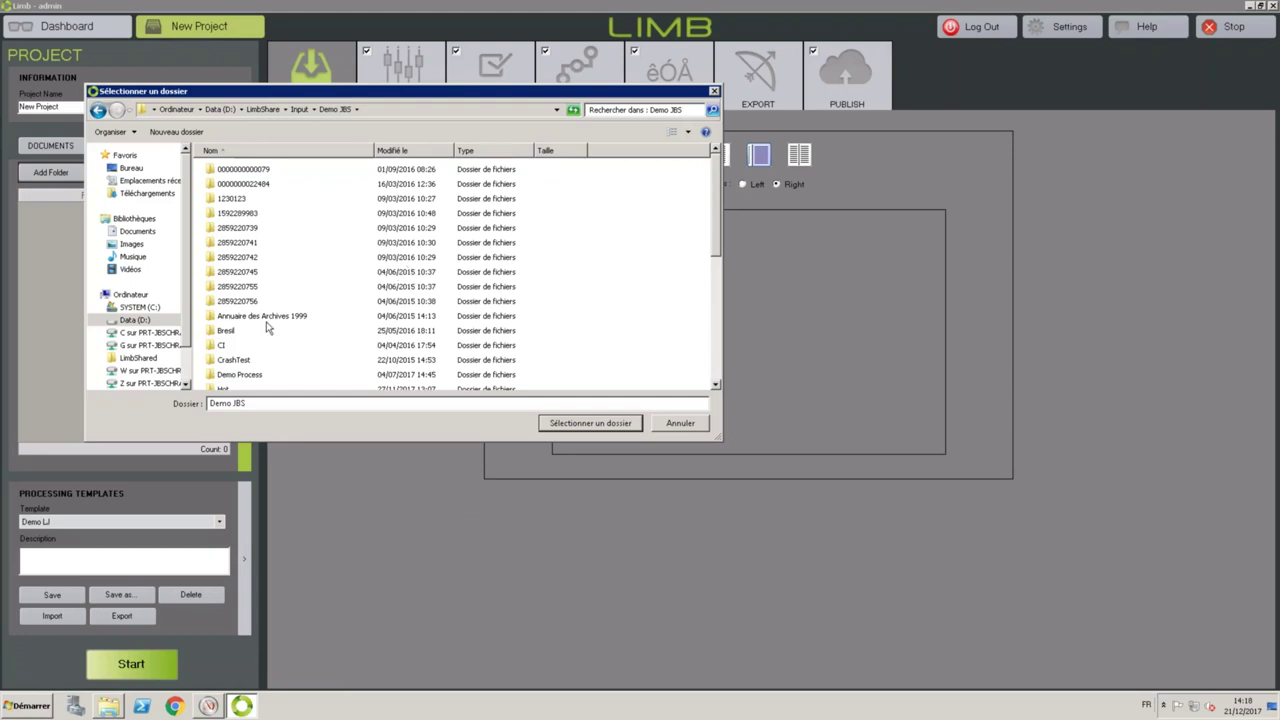
{"action": "scroll", "coordinate": [265, 335], "scroll_direction": "down", "scroll_amount": 1}
{"action": "scroll", "coordinate": [260, 355], "scroll_direction": "down", "scroll_amount": 1}
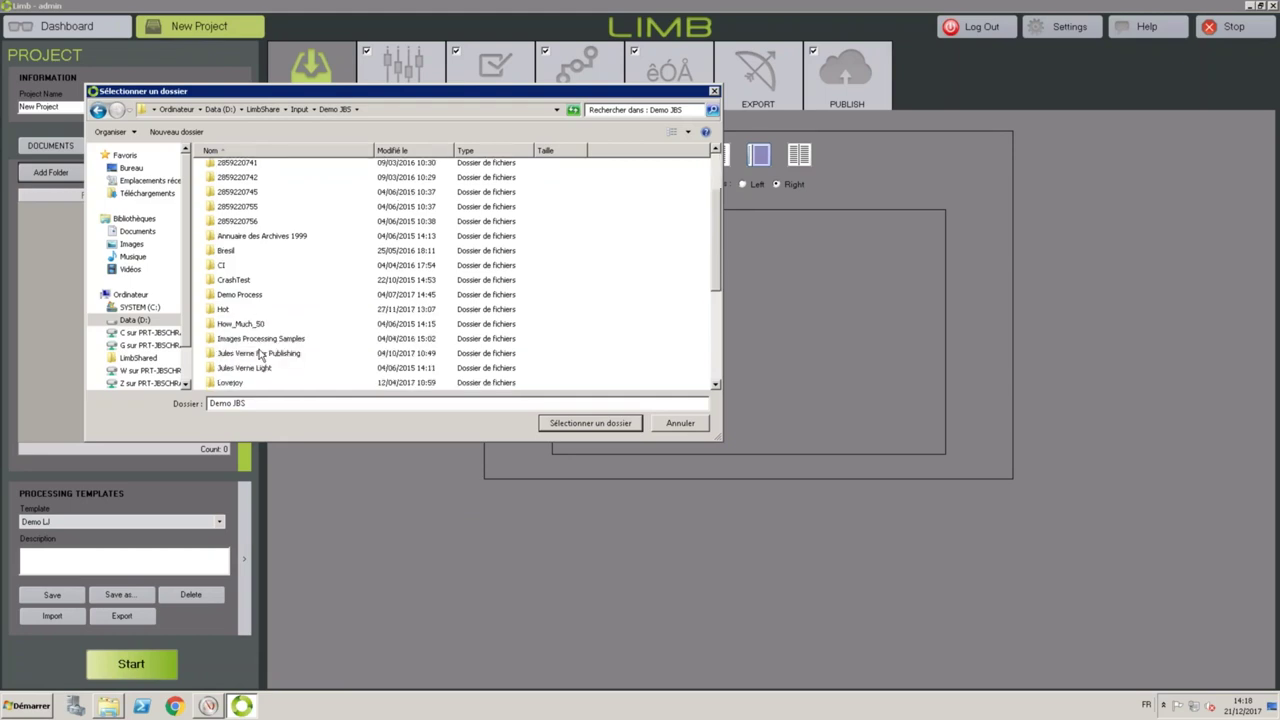
{"action": "scroll", "coordinate": [260, 355], "scroll_direction": "down", "scroll_amount": 4}
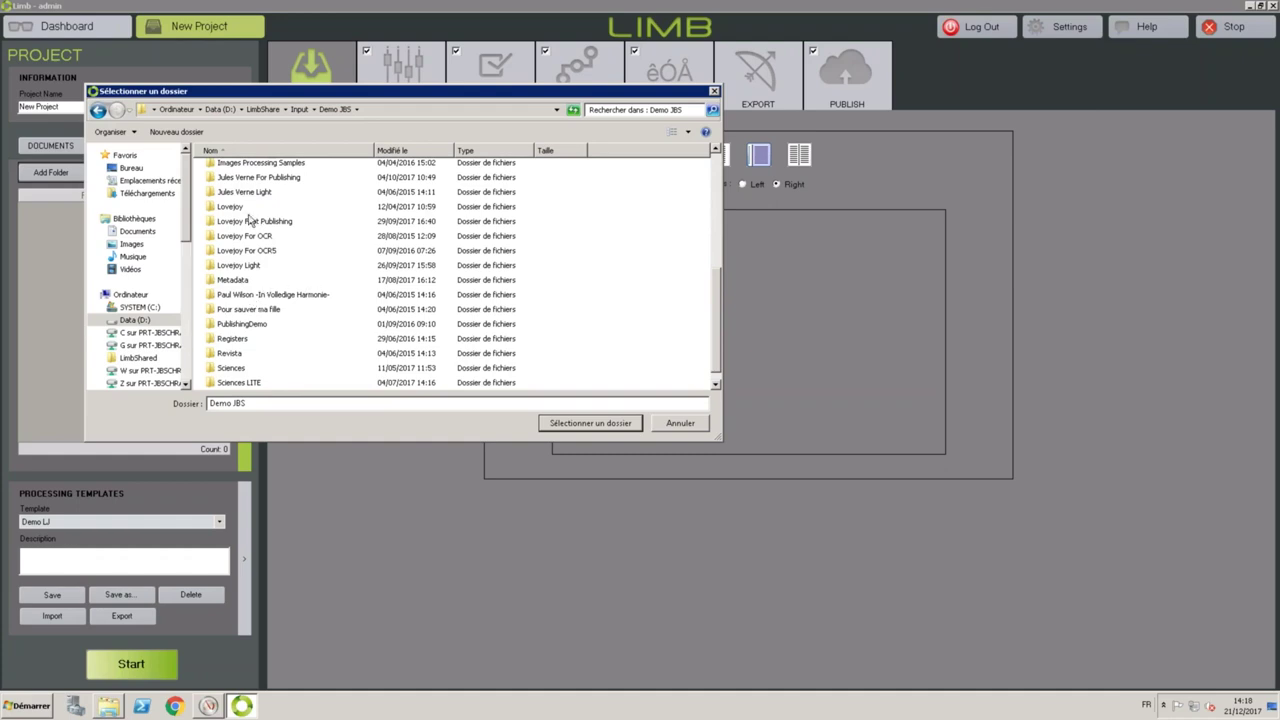
{"action": "left_click", "coordinate": [238, 207]}
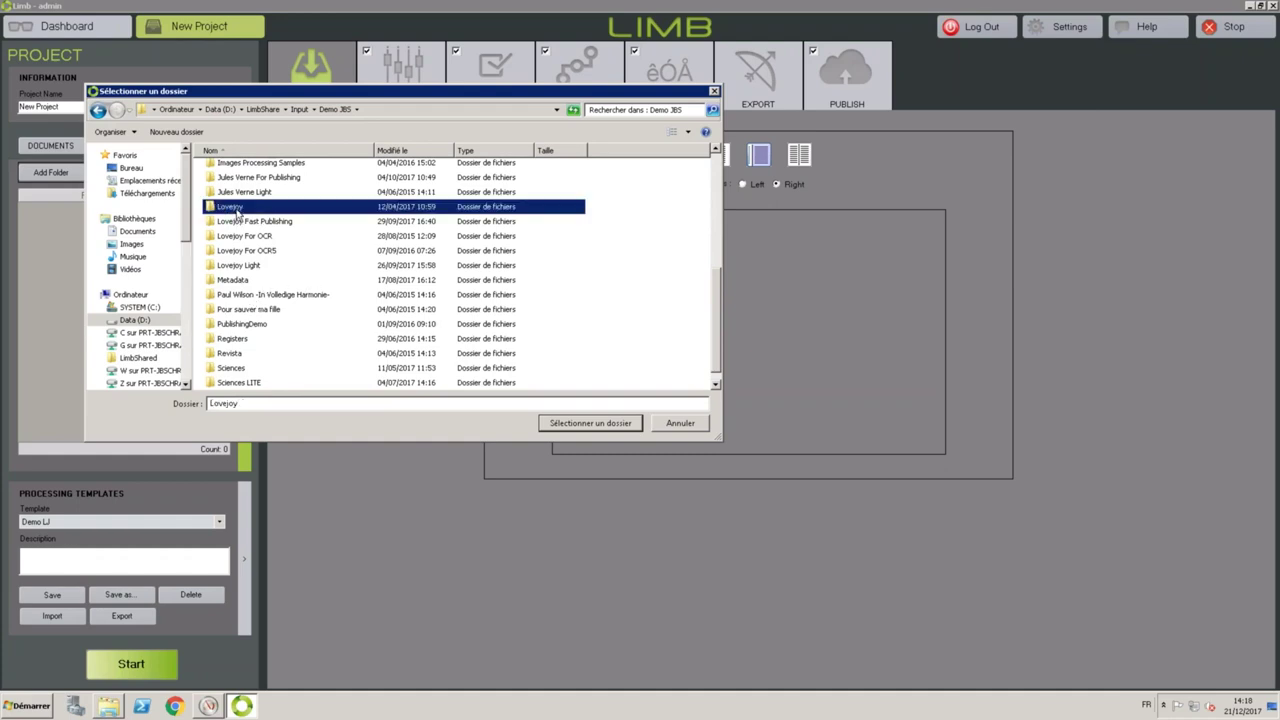
{"action": "left_click", "coordinate": [600, 426]}
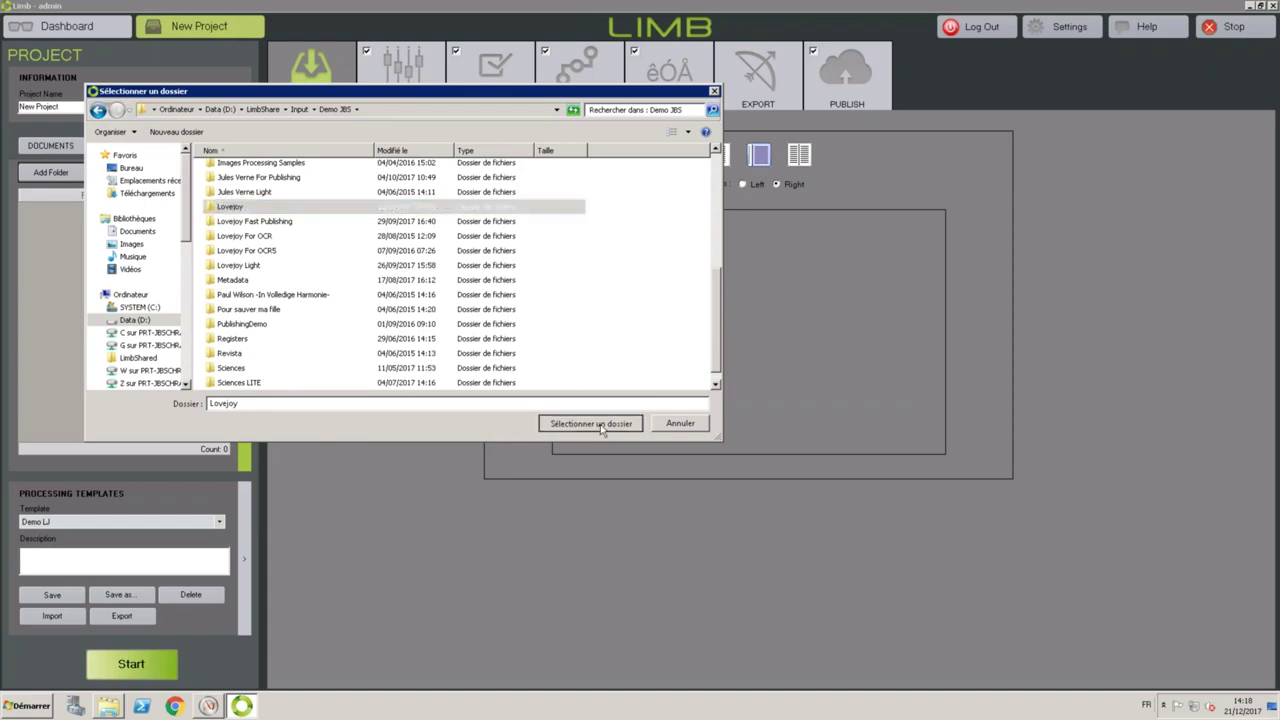
{"action": "left_click", "coordinate": [683, 386]}
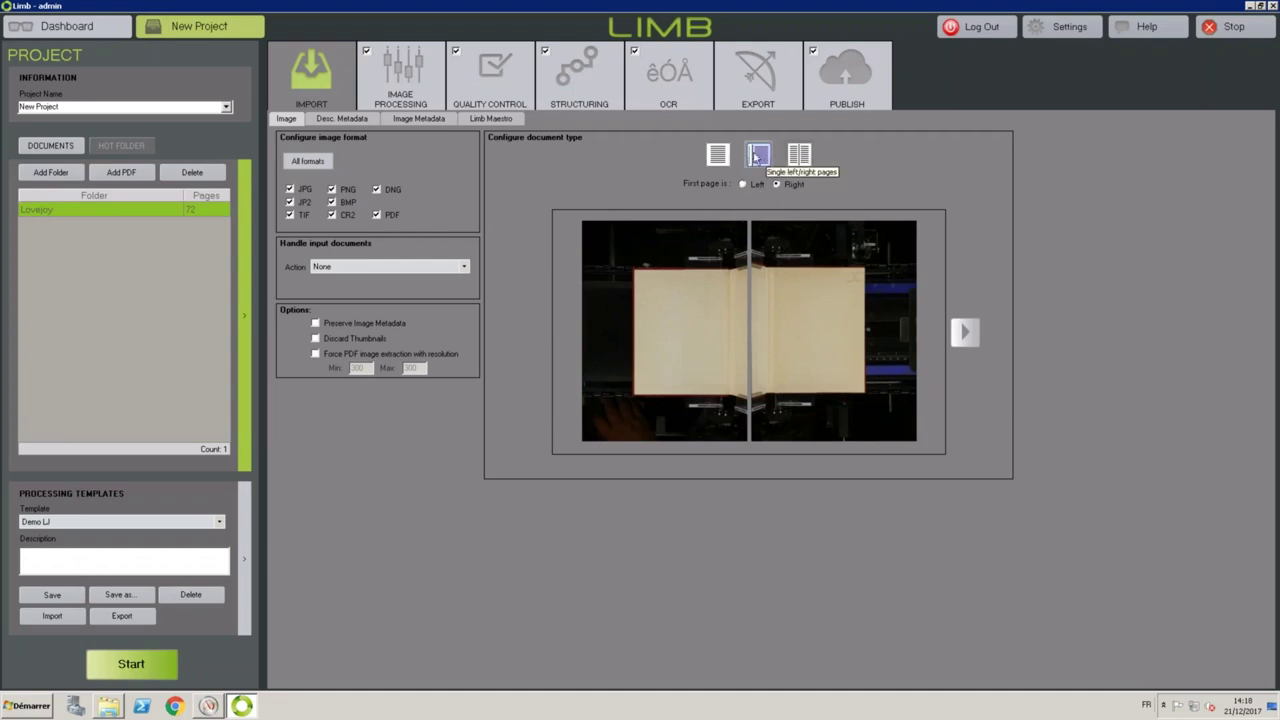
Load the DemoLJ_OK processing template and start the project, keeping the default project name.
{"action": "left_click", "coordinate": [220, 523]}
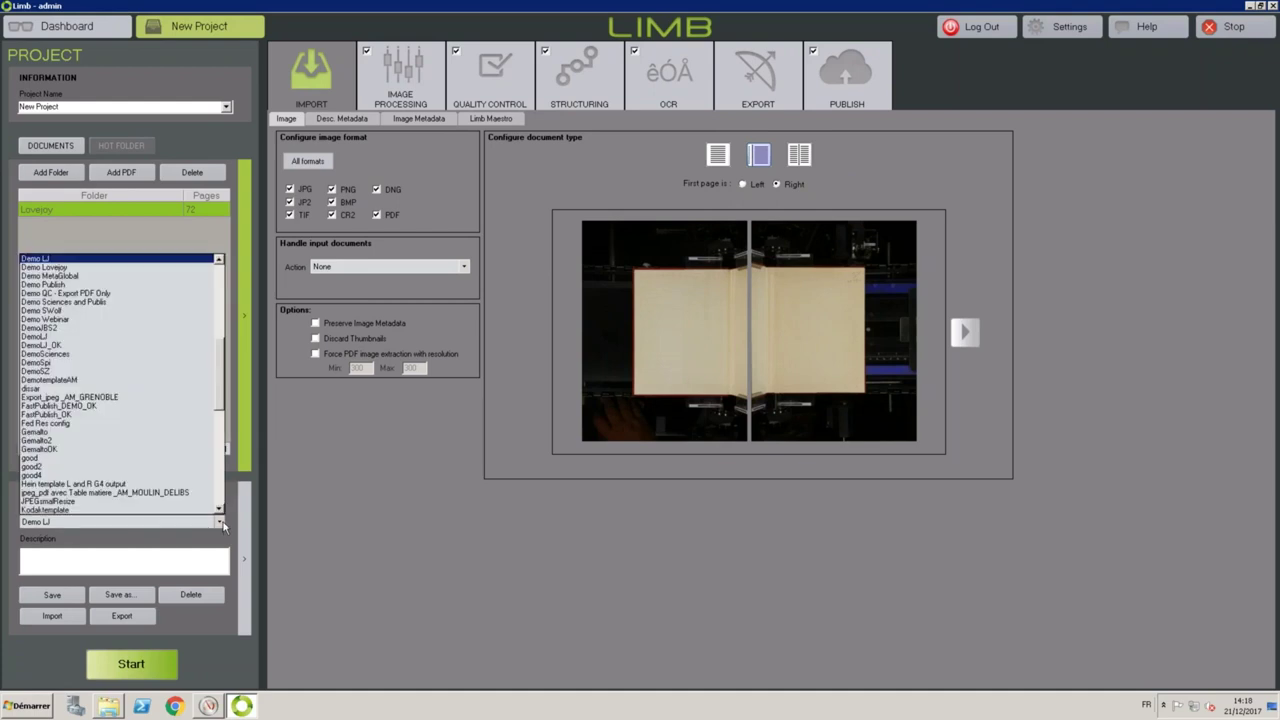
{"action": "left_click", "coordinate": [62, 346]}
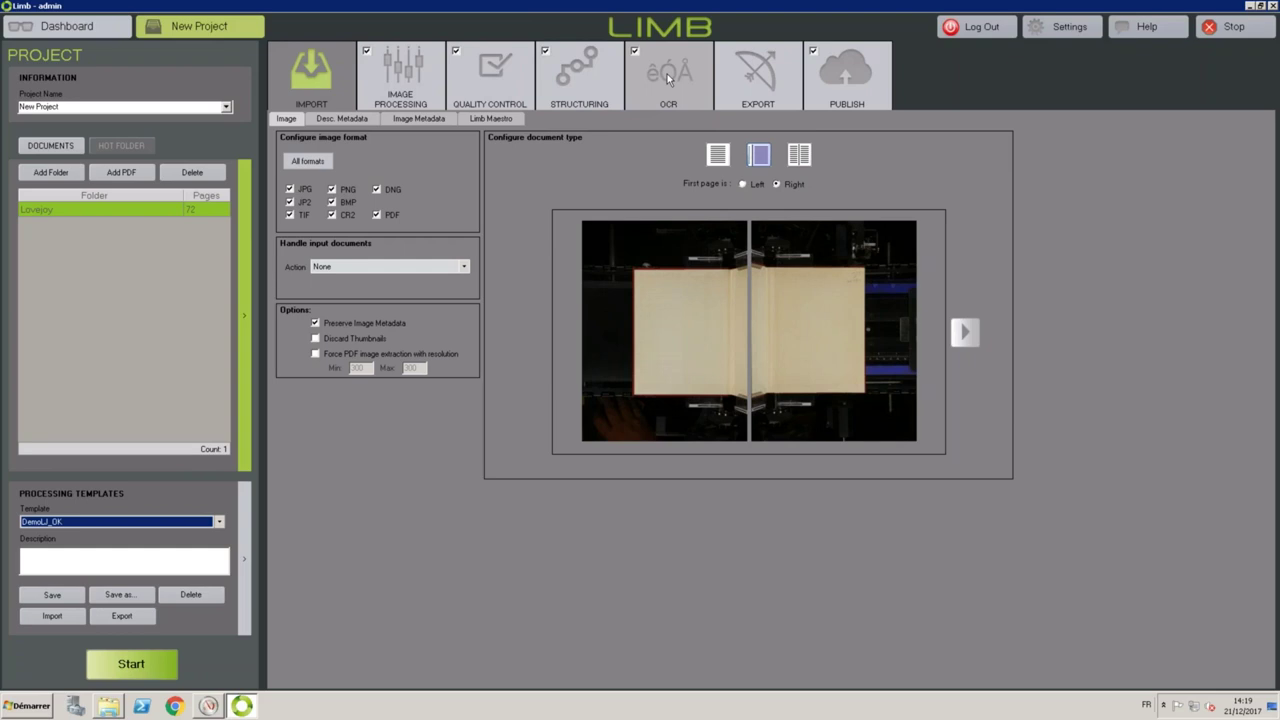
{"action": "left_click", "coordinate": [130, 666]}
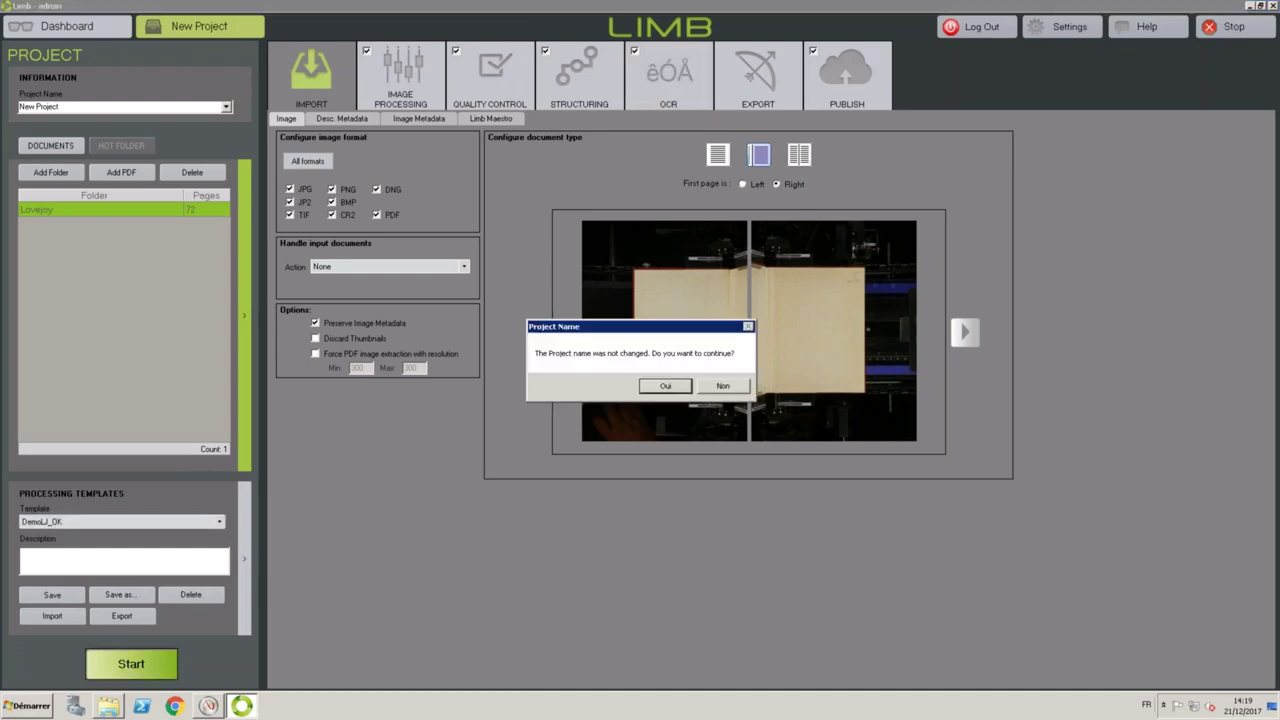
{"action": "left_click", "coordinate": [664, 386]}
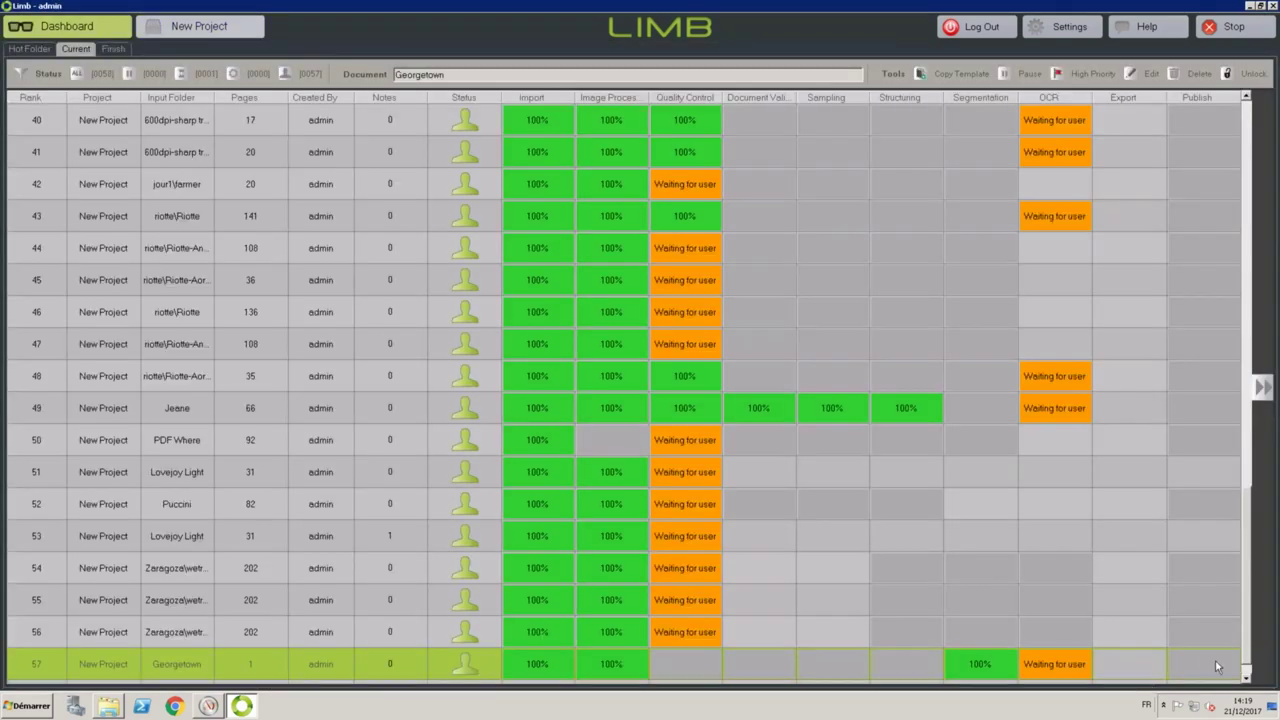
Select the new 72-page Lovejoy document in the current jobs and open its quality control.
{"action": "left_click", "coordinate": [1245, 675]}
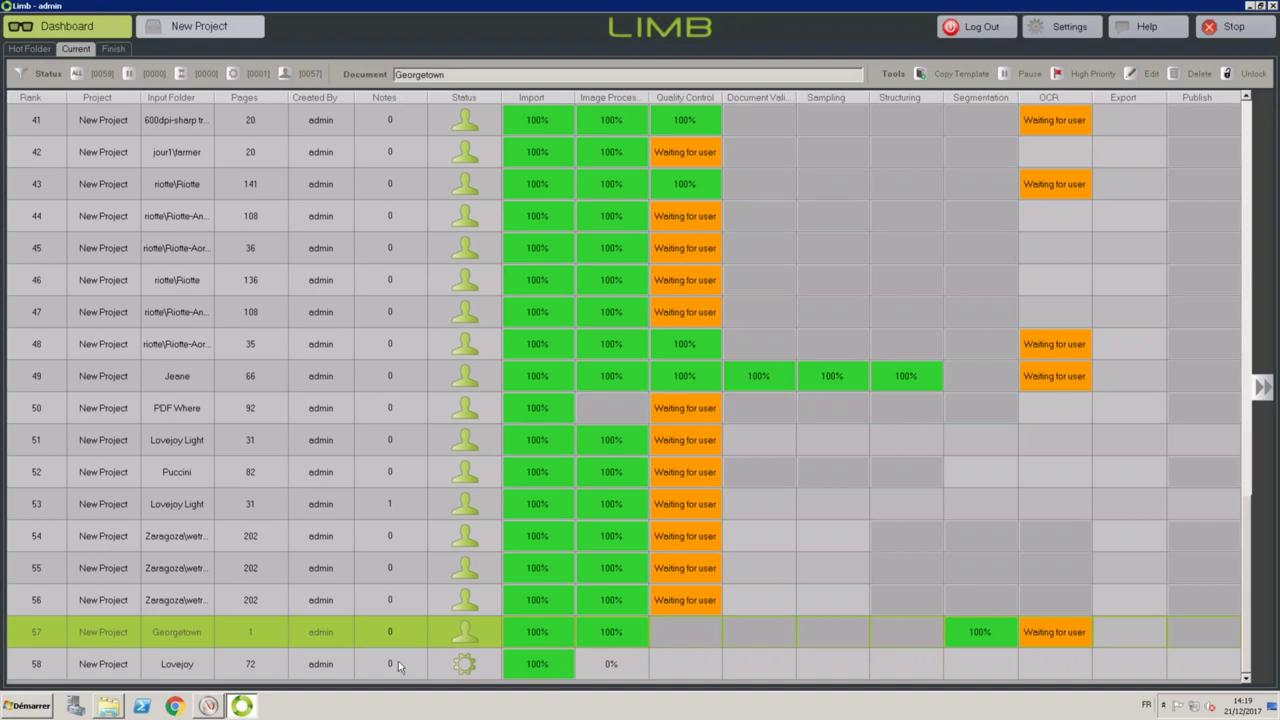
{"action": "left_click", "coordinate": [331, 674]}
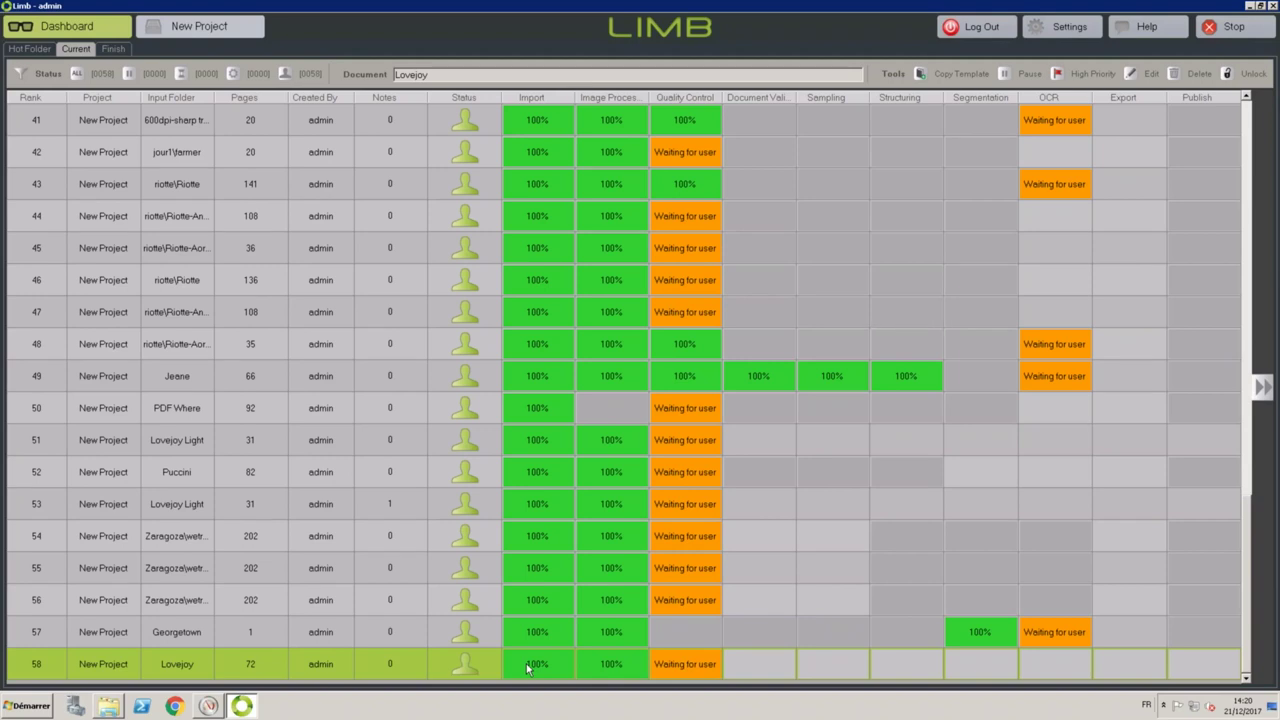
{"action": "double_click", "coordinate": [690, 665]}
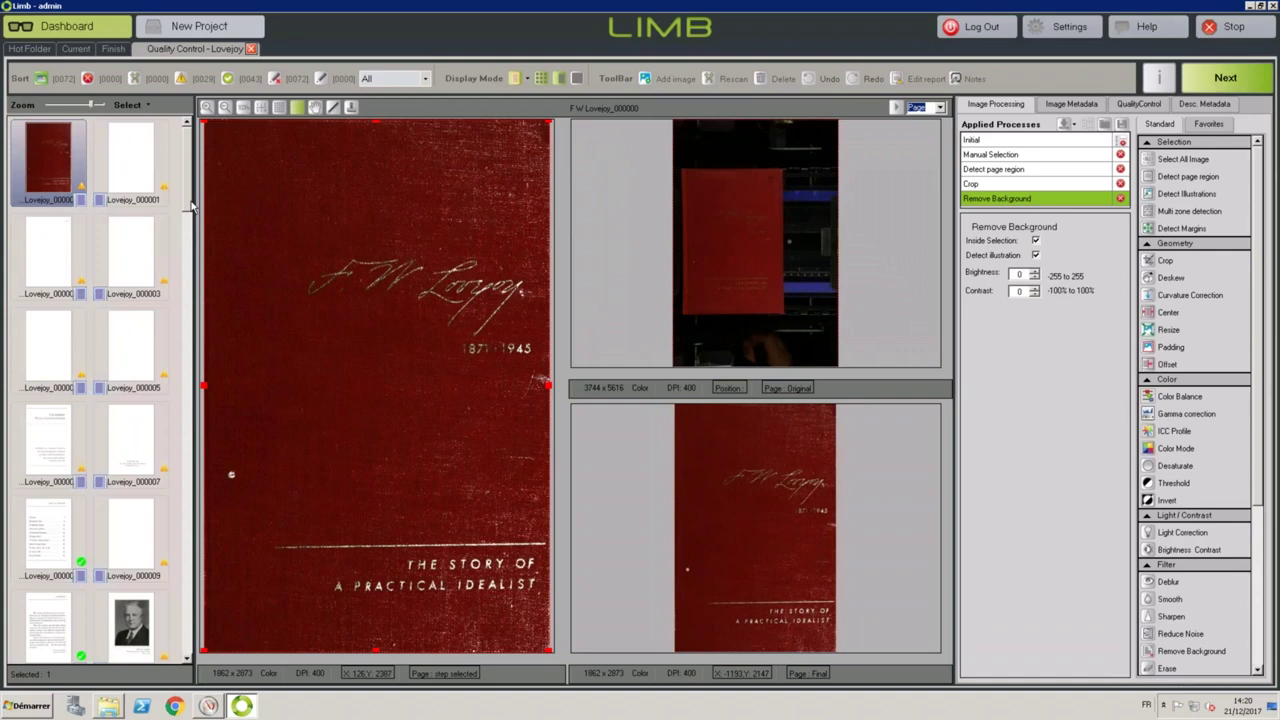
Examine the cover image at its applied processes, from Initial to Remove Background, and look over the available processing tools.
{"action": "scroll", "coordinate": [187, 218], "scroll_direction": "down", "scroll_amount": 2}
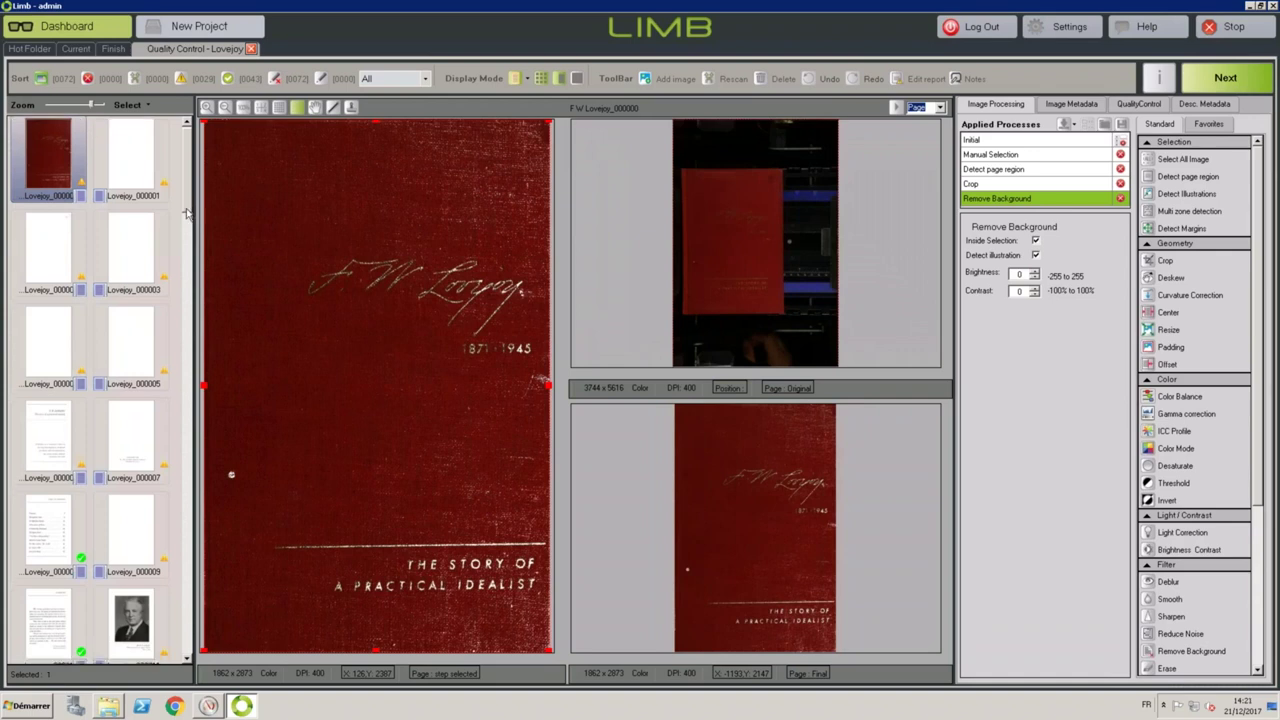
{"action": "left_click_drag", "start_coordinate": [187, 226], "coordinate": [181, 172]}
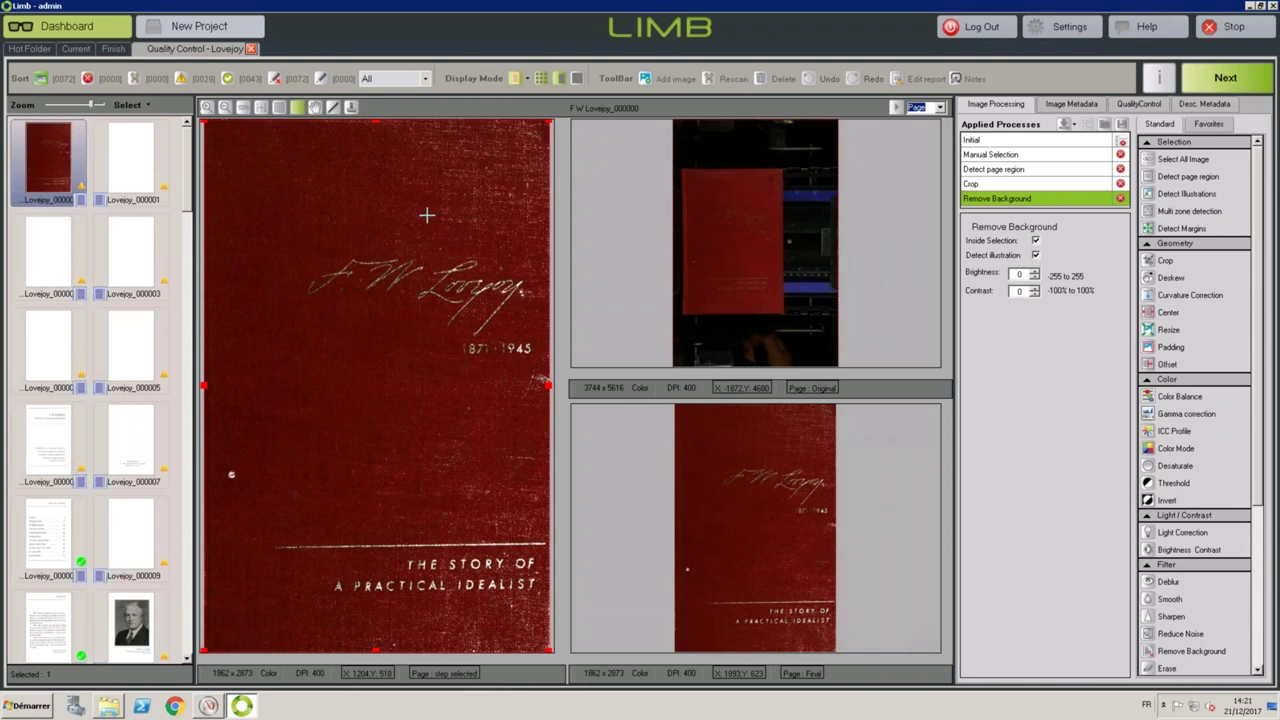
{"action": "left_click", "coordinate": [1030, 141]}
{"action": "left_click", "coordinate": [1030, 156]}
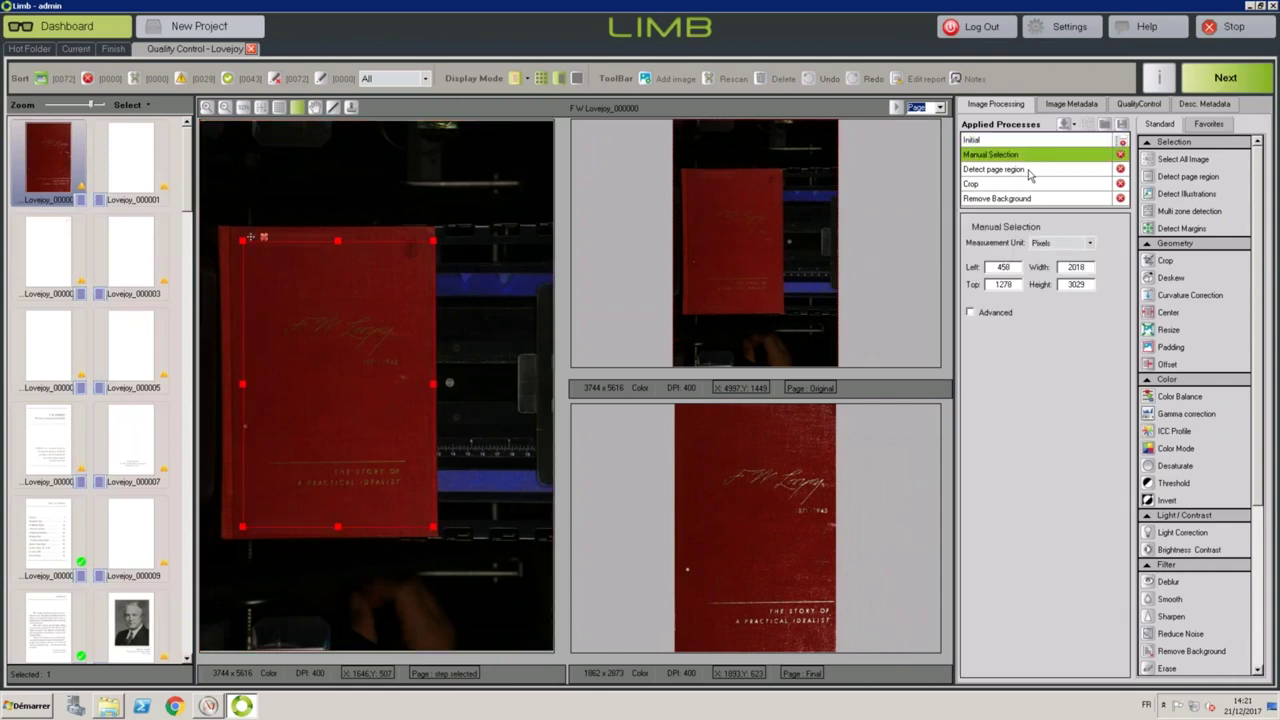
{"action": "left_click", "coordinate": [1030, 172]}
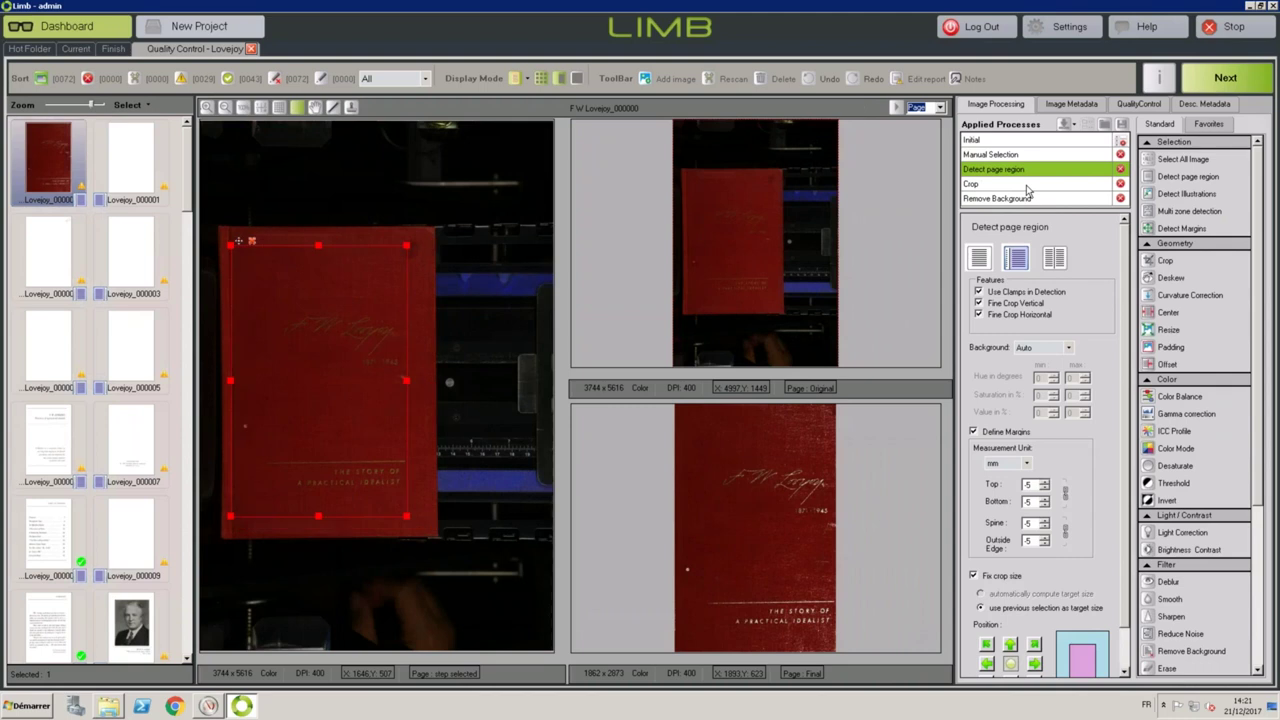
{"action": "left_click", "coordinate": [1027, 186]}
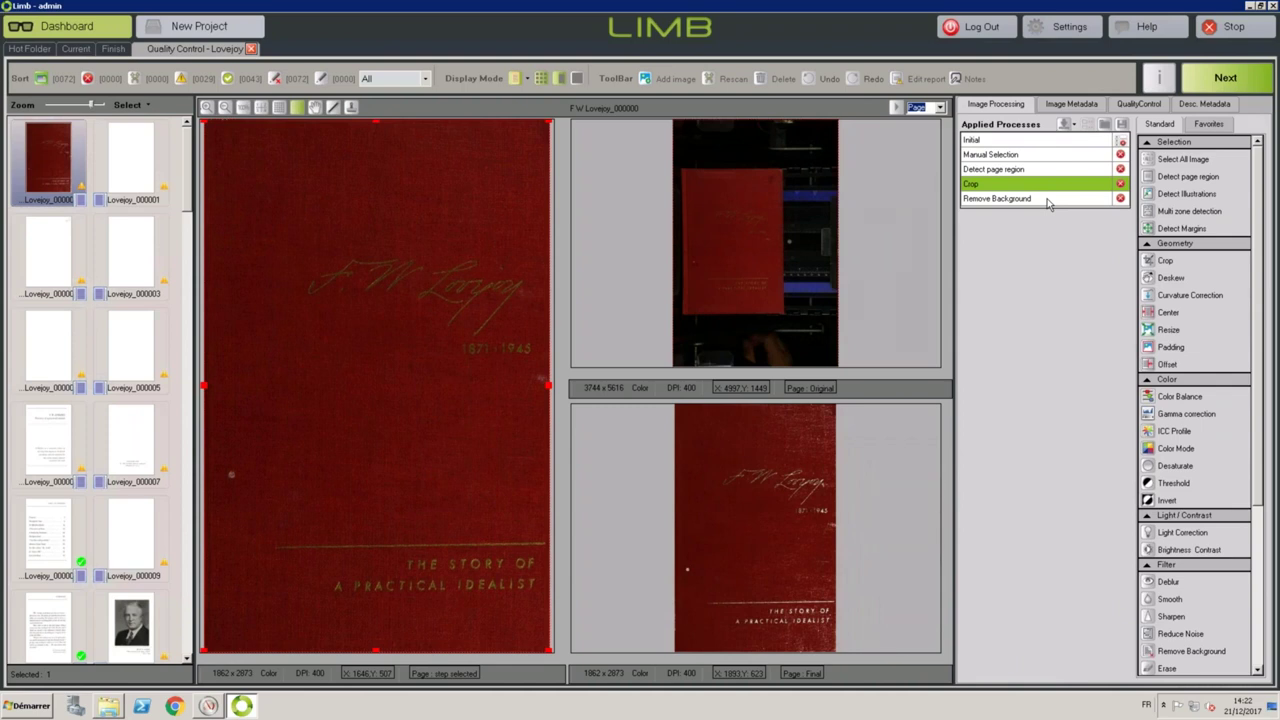
{"action": "left_click", "coordinate": [1003, 141]}
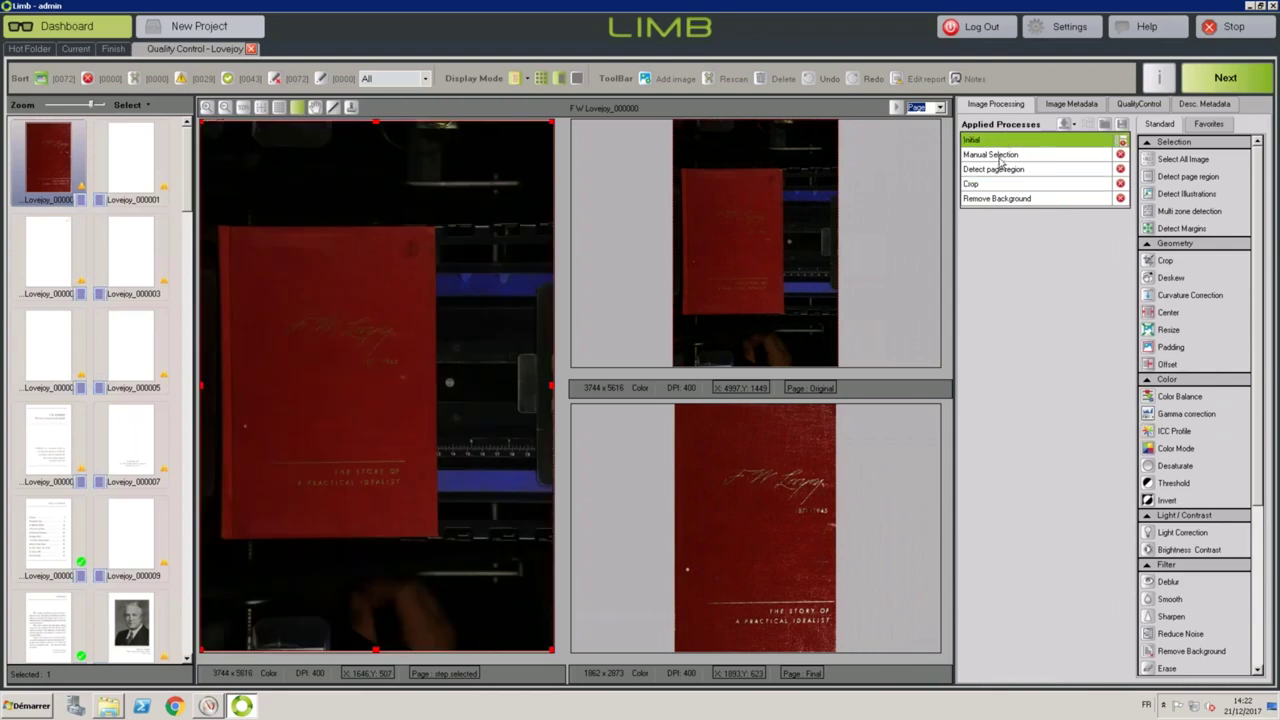
{"action": "left_click", "coordinate": [995, 172]}
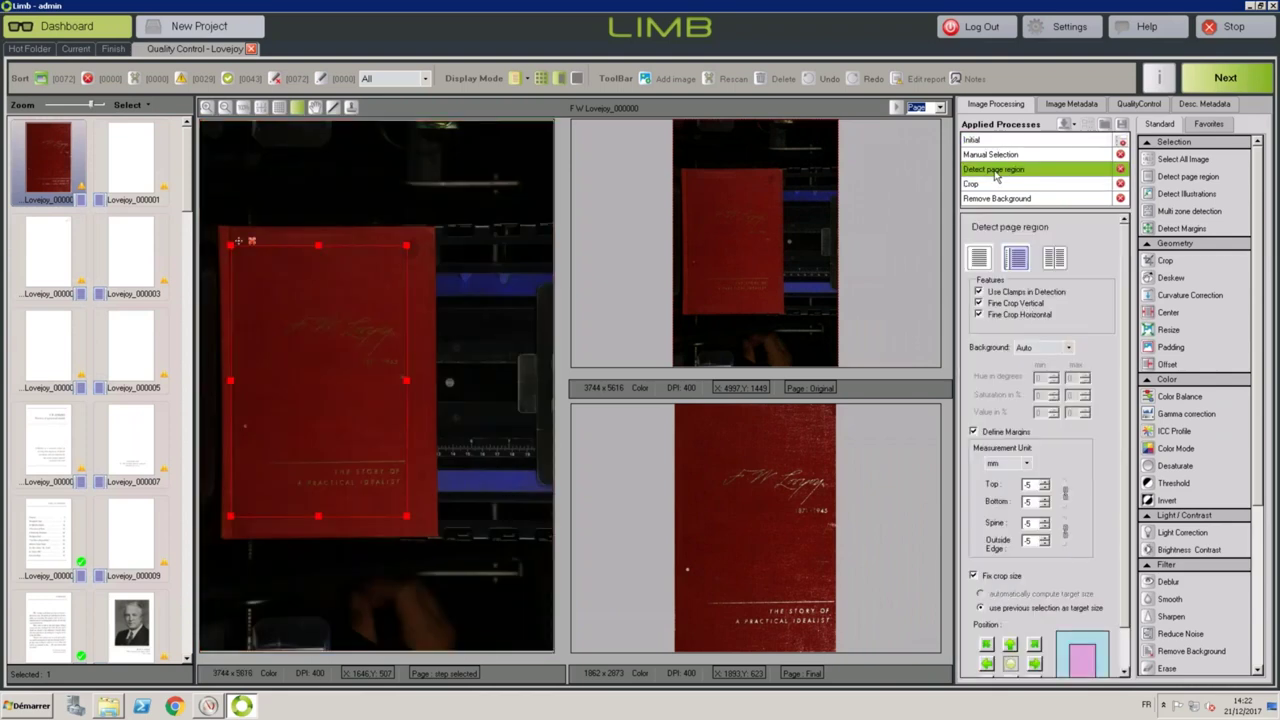
{"action": "left_click", "coordinate": [999, 186]}
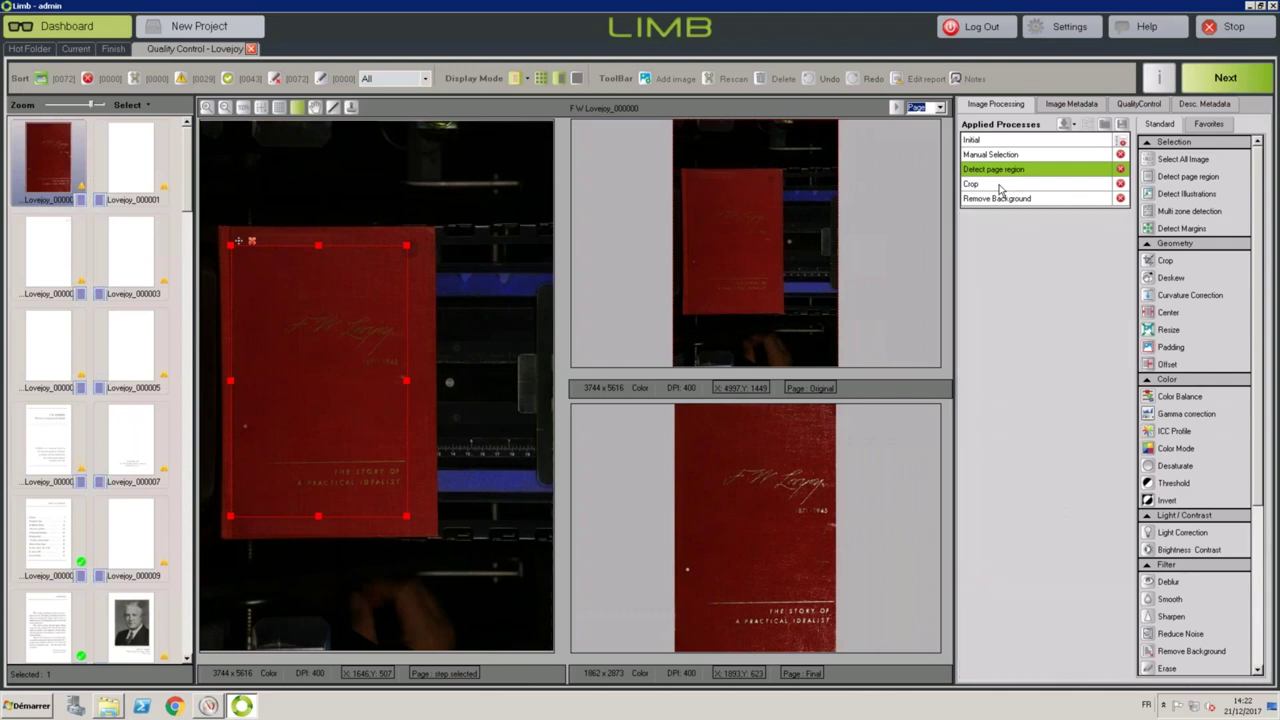
{"action": "left_click", "coordinate": [1002, 200]}
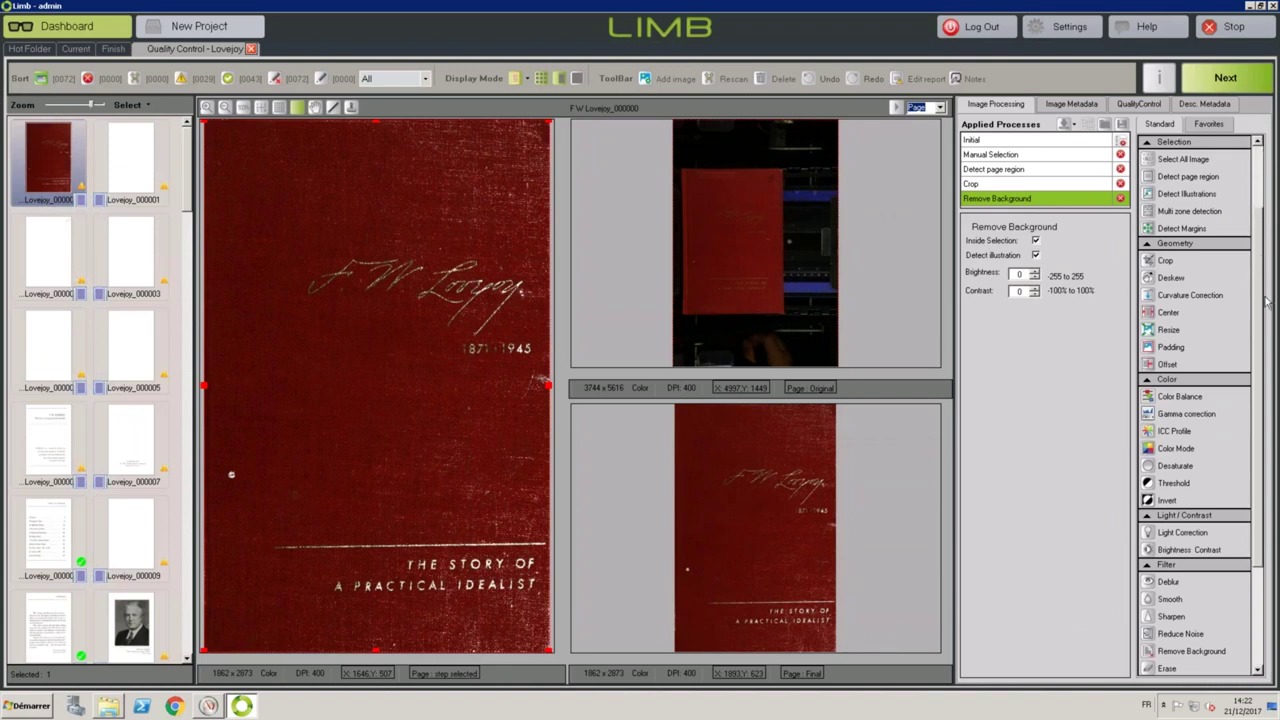
{"action": "left_click", "coordinate": [1258, 650]}
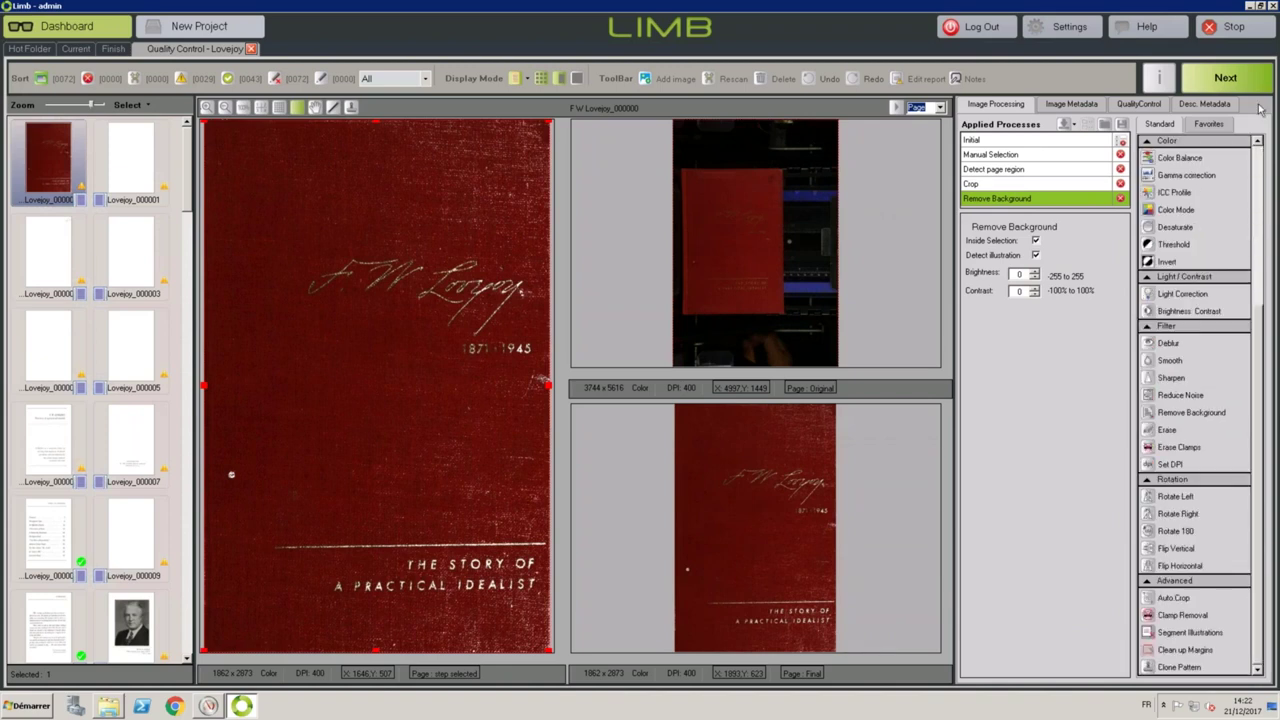
{"action": "left_click", "coordinate": [1258, 158]}
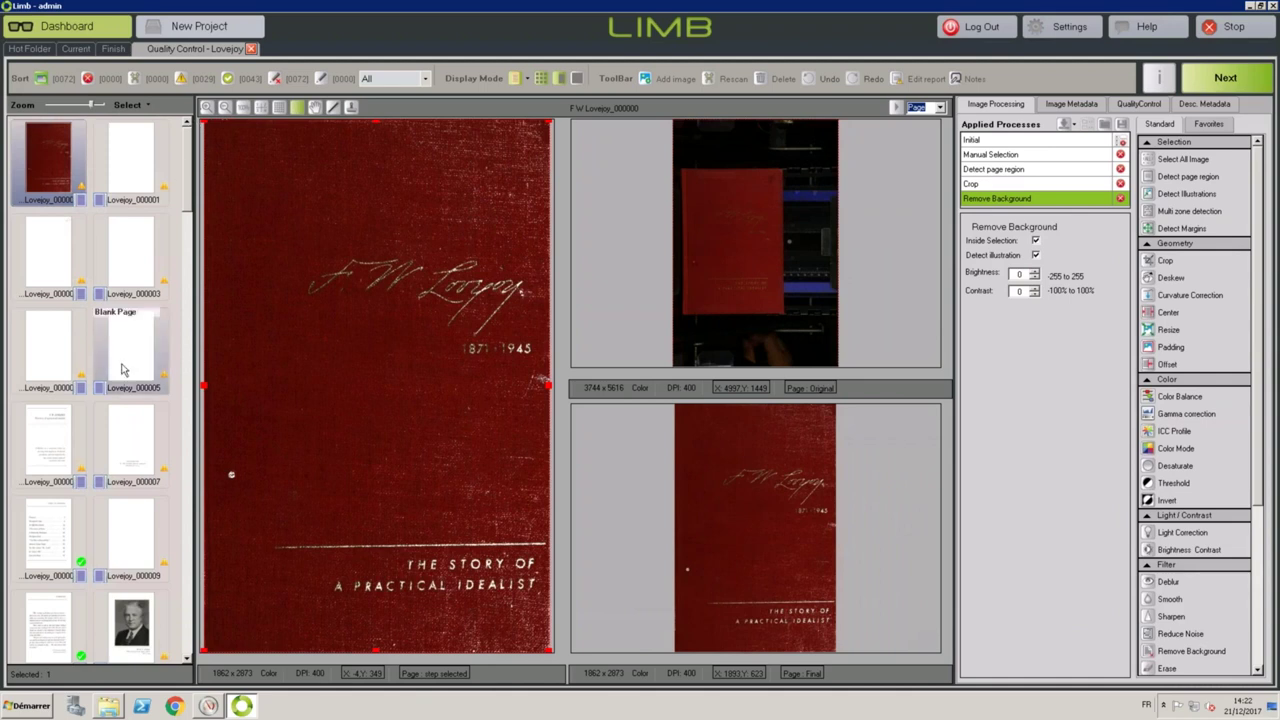
Review the processed title page and the table of contents page of the Lovejoy book.
{"action": "left_click", "coordinate": [57, 453]}
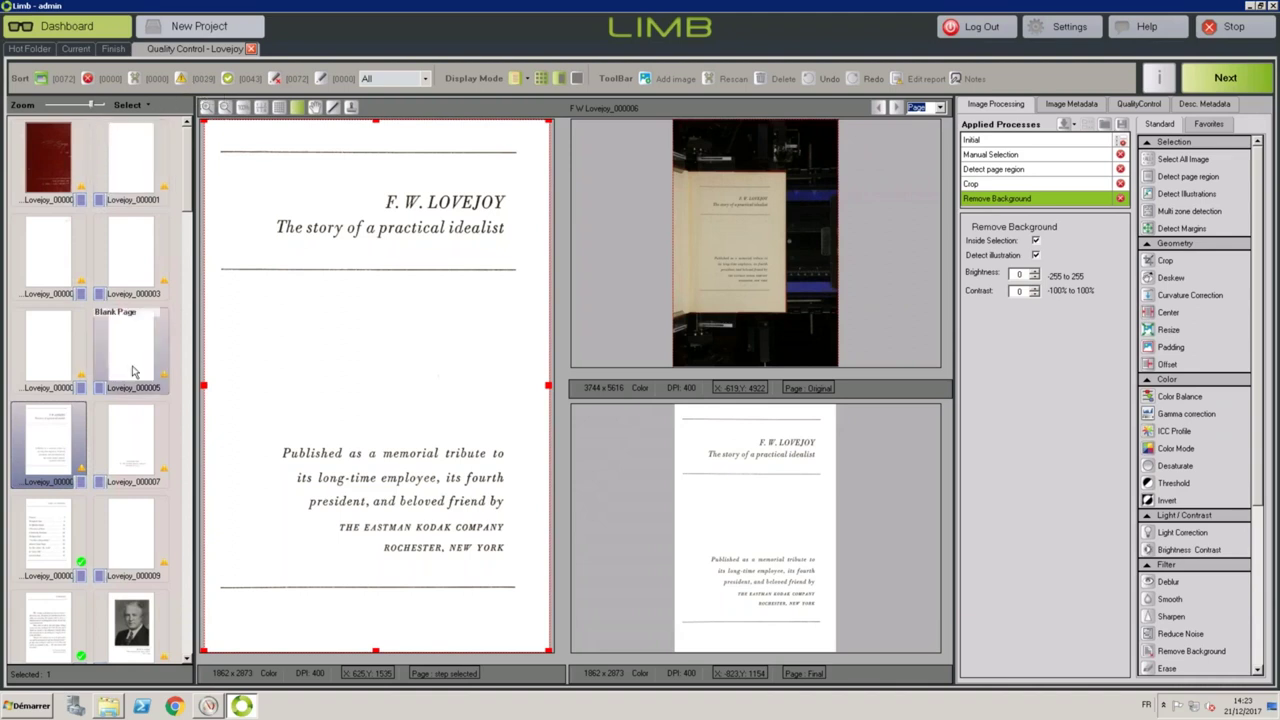
{"action": "left_click", "coordinate": [68, 566]}
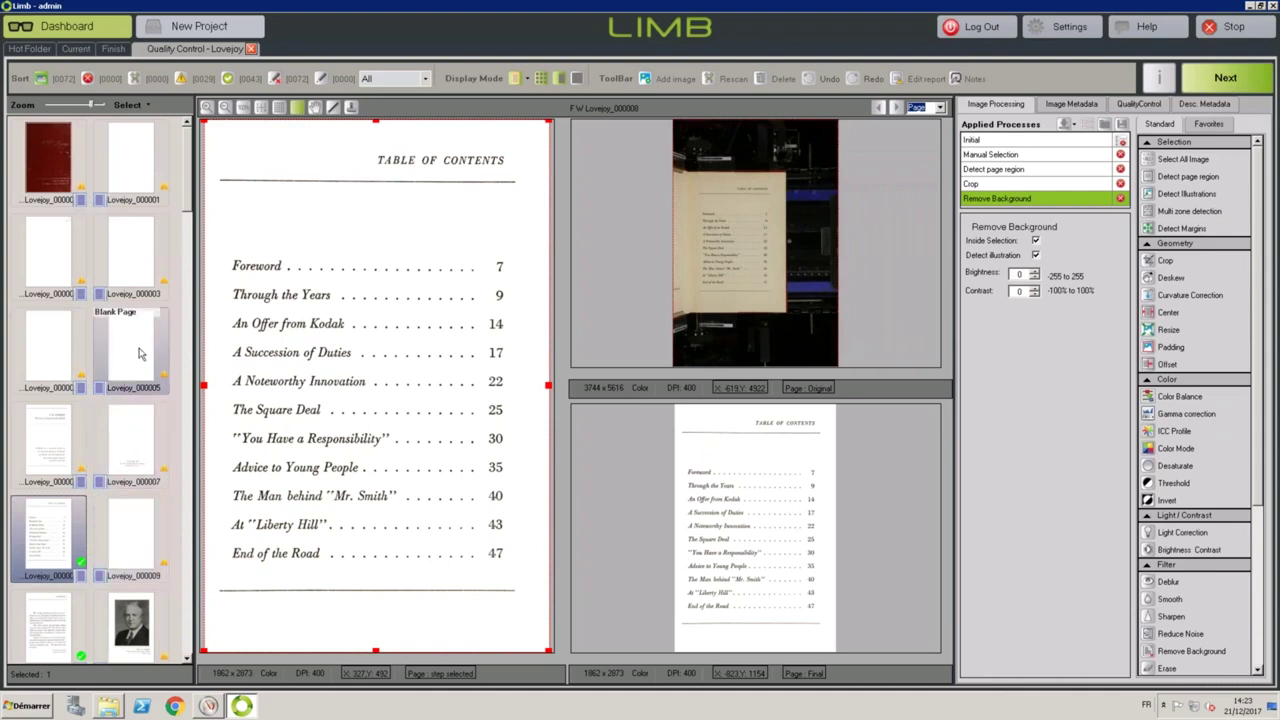
{"action": "scroll", "coordinate": [131, 445], "scroll_direction": "down", "scroll_amount": 2}
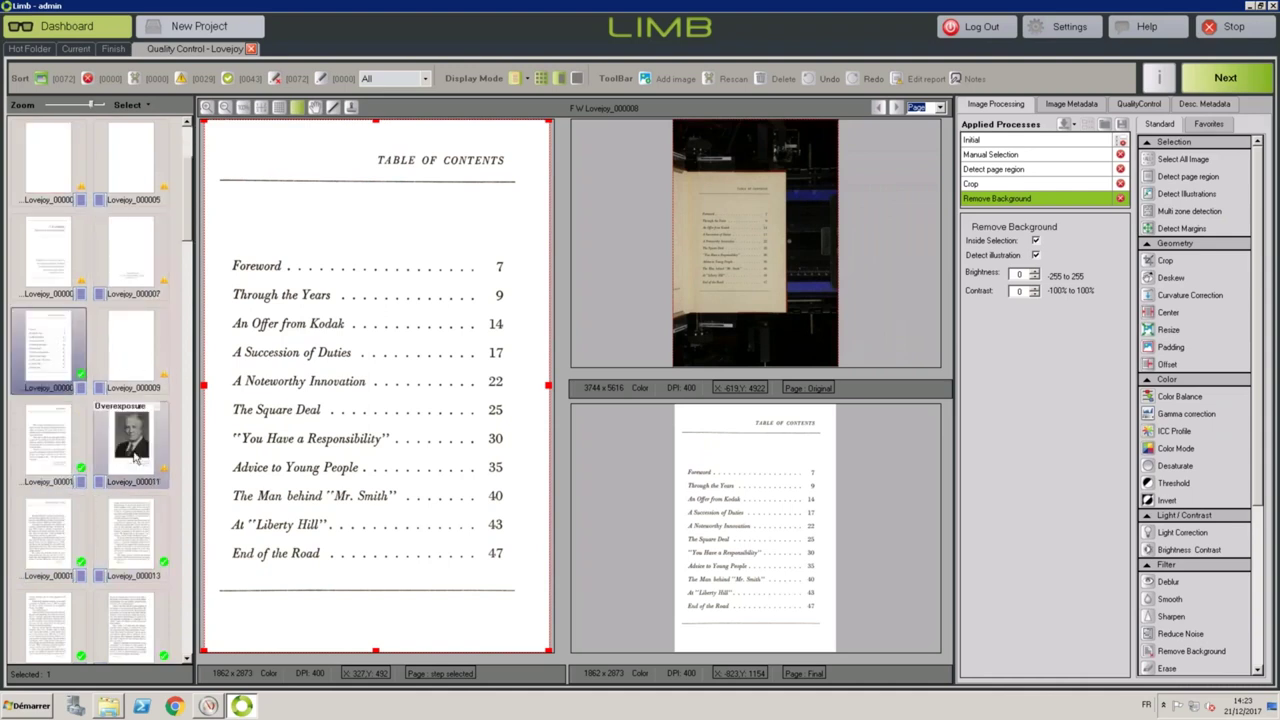
Filter the thumbnails to the pages flagged with a warning and open the page with the sideways photograph of a man and dogs.
{"action": "left_click", "coordinate": [182, 80]}
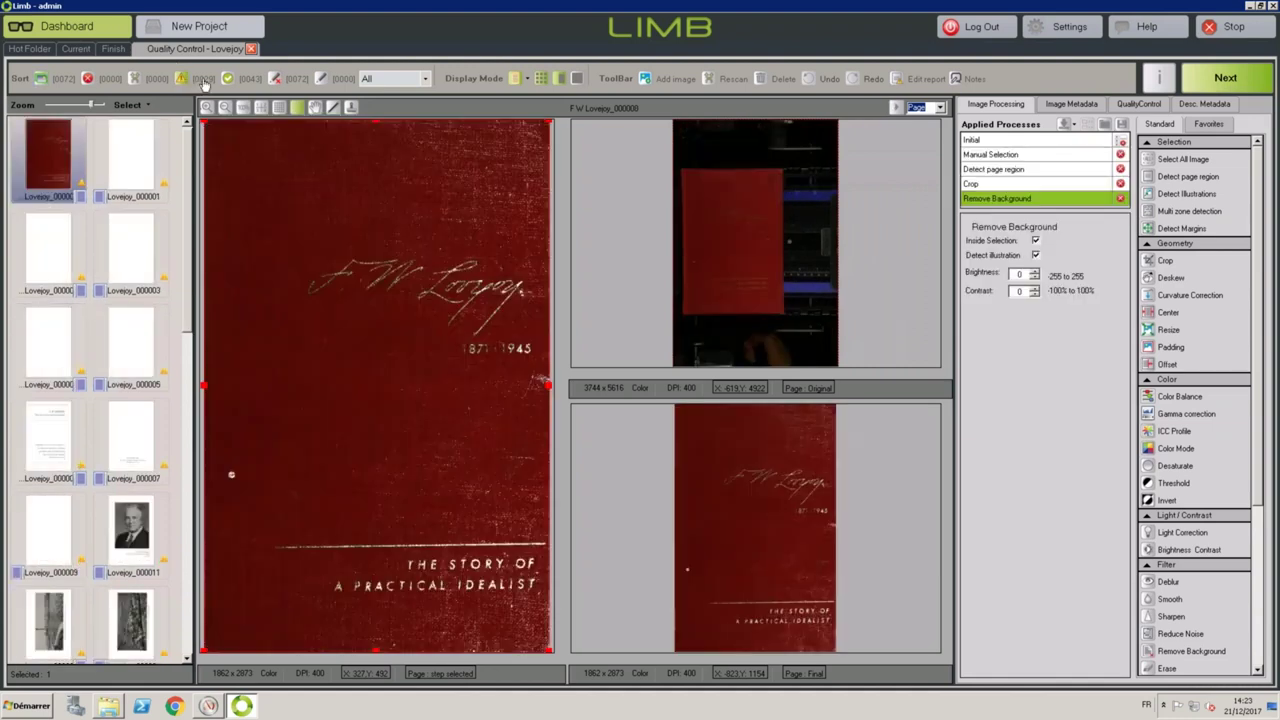
{"action": "left_click_drag", "start_coordinate": [187, 180], "coordinate": [187, 370]}
{"action": "left_click_drag", "start_coordinate": [187, 388], "coordinate": [198, 515]}
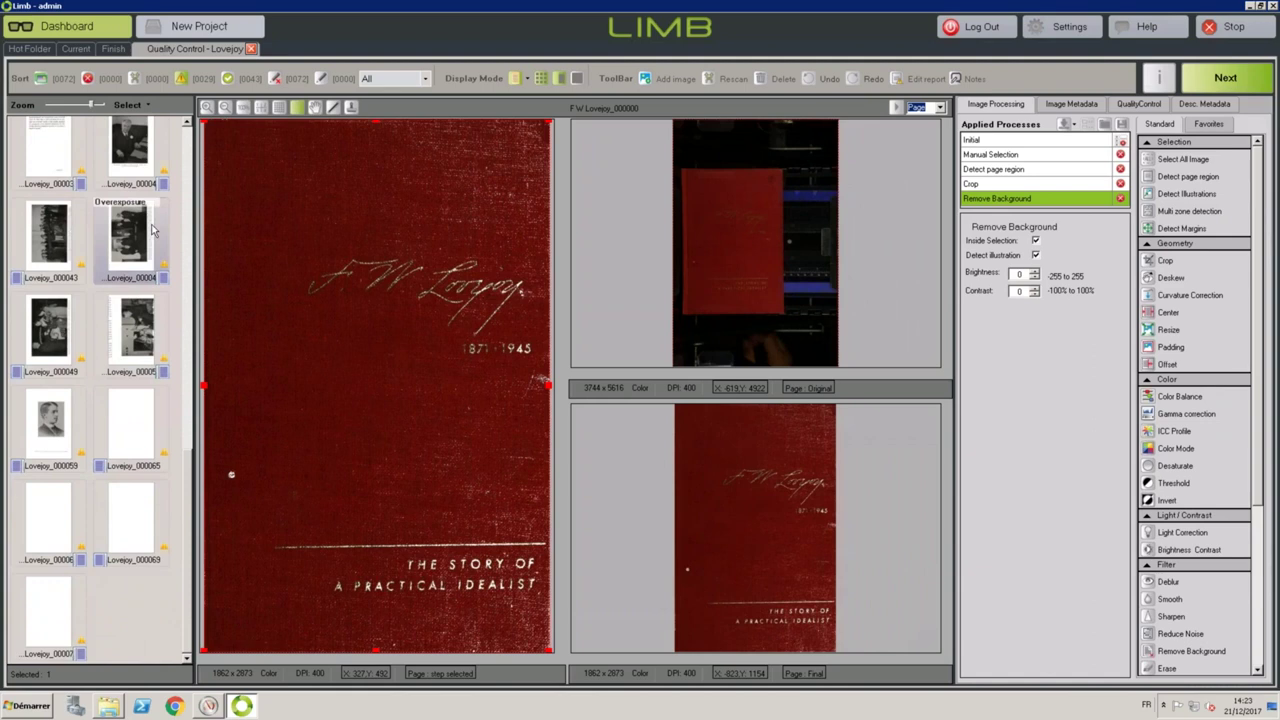
{"action": "left_click", "coordinate": [138, 342]}
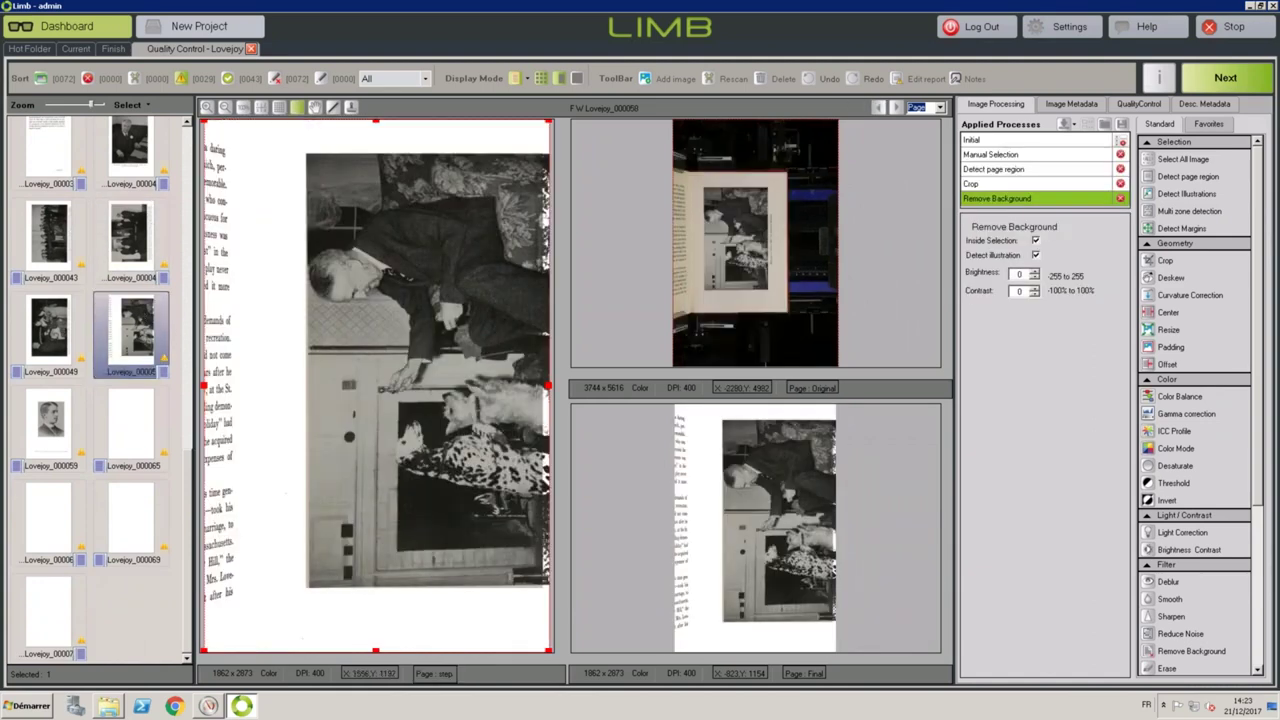
Shift the detected page region on the sideways photograph page away from the facing text so the selection covers the whole photograph page.
{"action": "left_click", "coordinate": [1024, 142]}
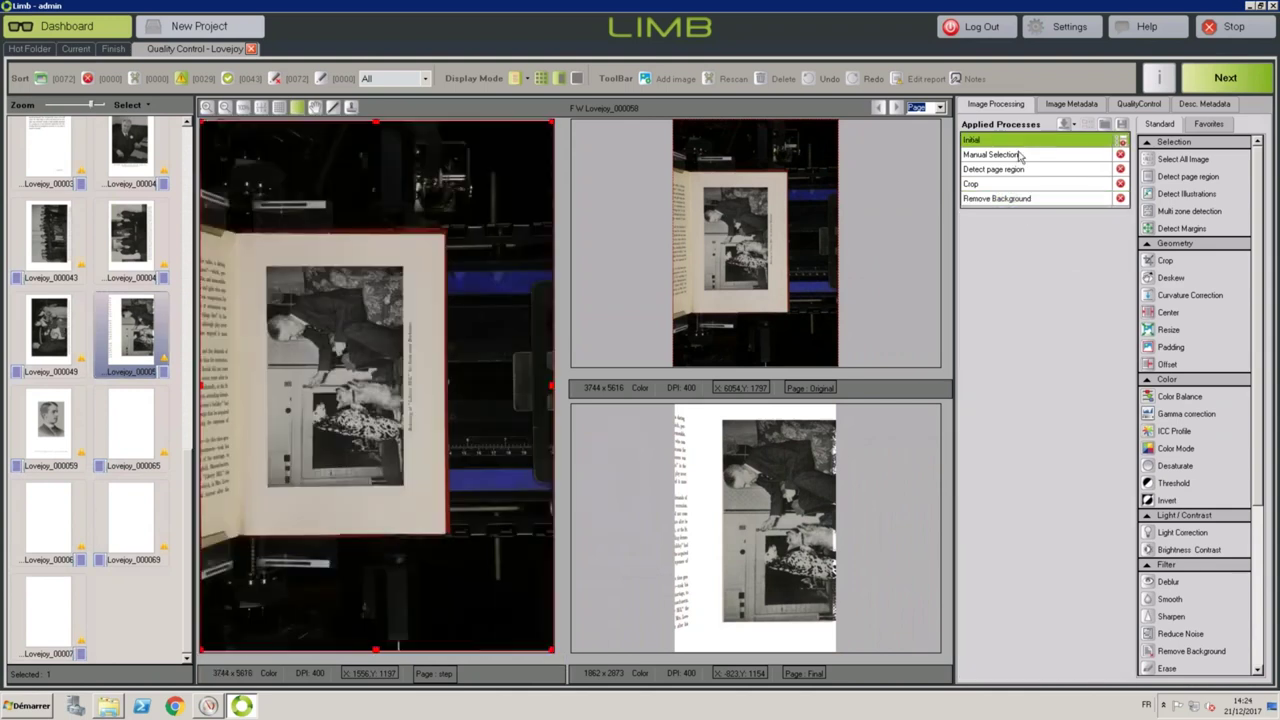
{"action": "left_click", "coordinate": [1015, 157]}
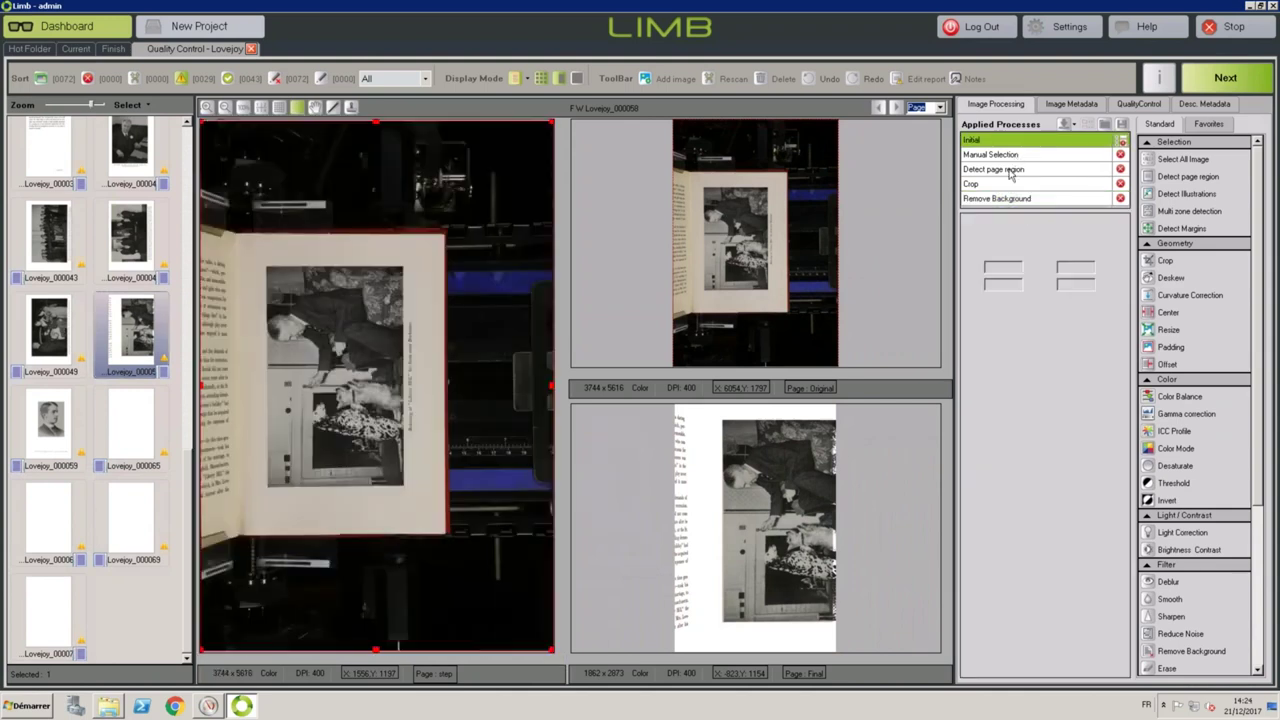
{"action": "left_click", "coordinate": [1005, 172]}
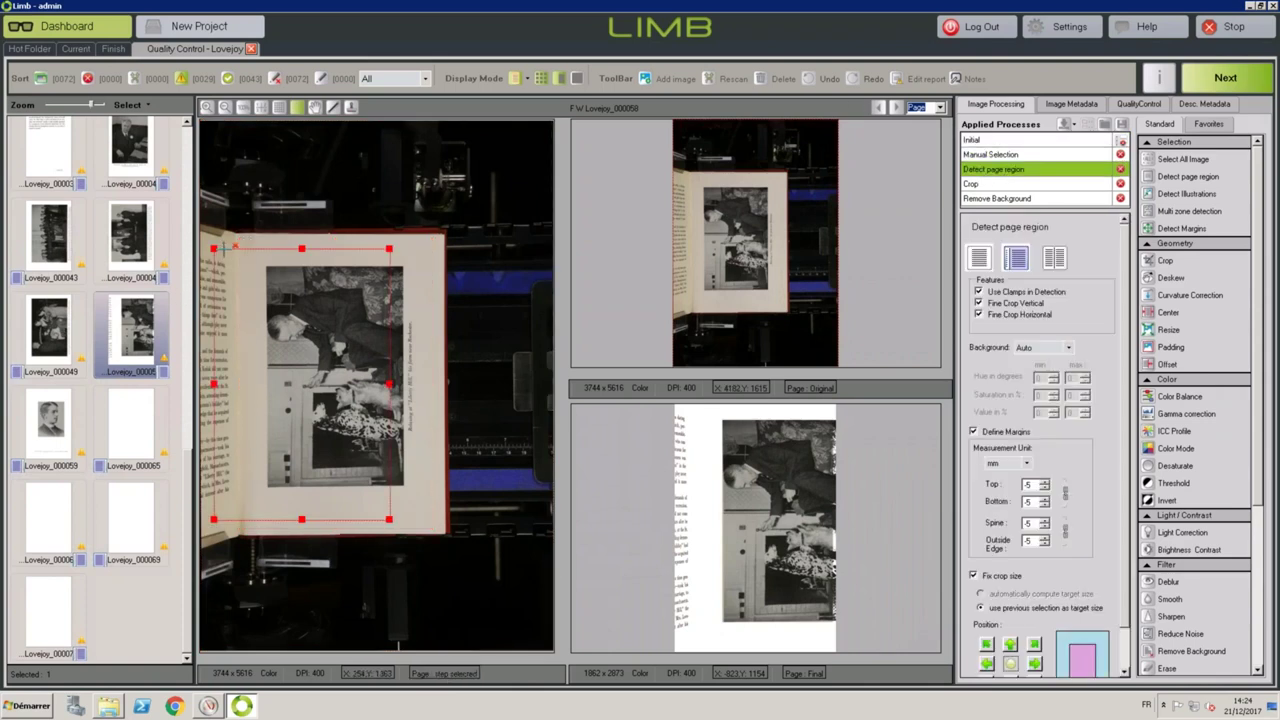
{"action": "left_click_drag", "start_coordinate": [221, 245], "coordinate": [261, 241]}
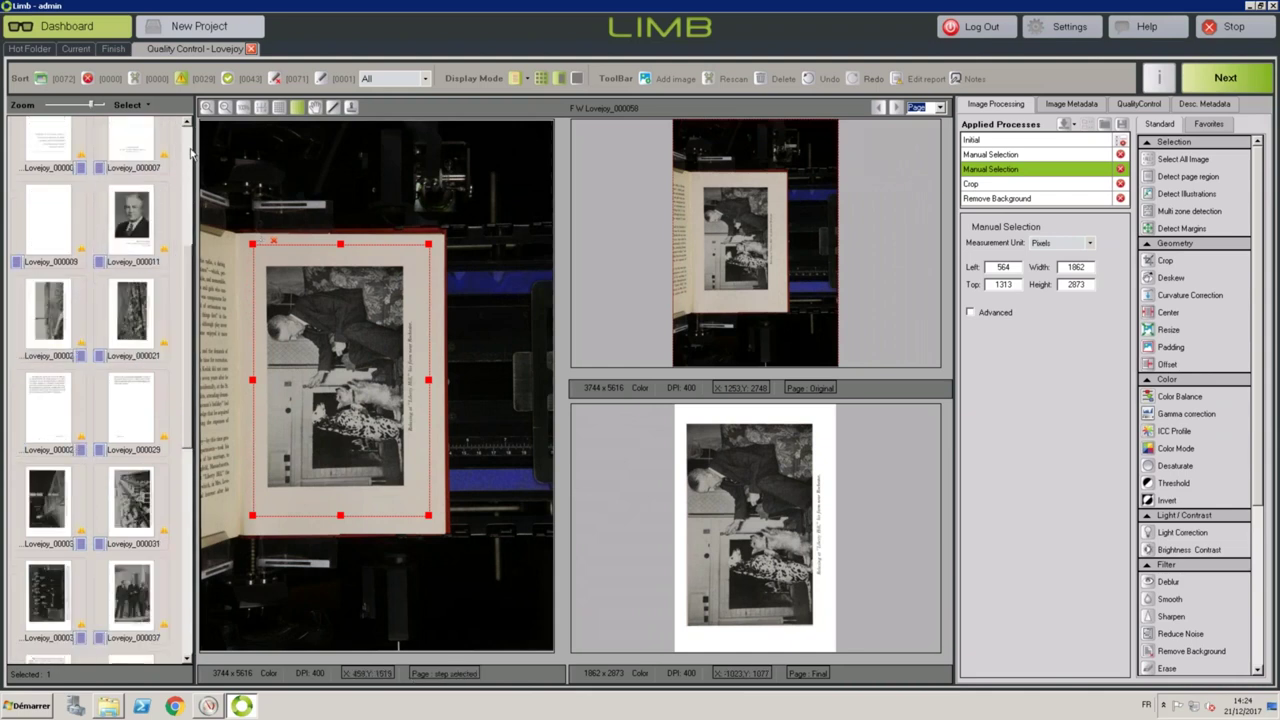
Remove the warning filter from the thumbnails and reset the red cover image to its initial state without any applied processes.
{"action": "scroll", "coordinate": [185, 155], "scroll_direction": "up", "scroll_amount": 4}
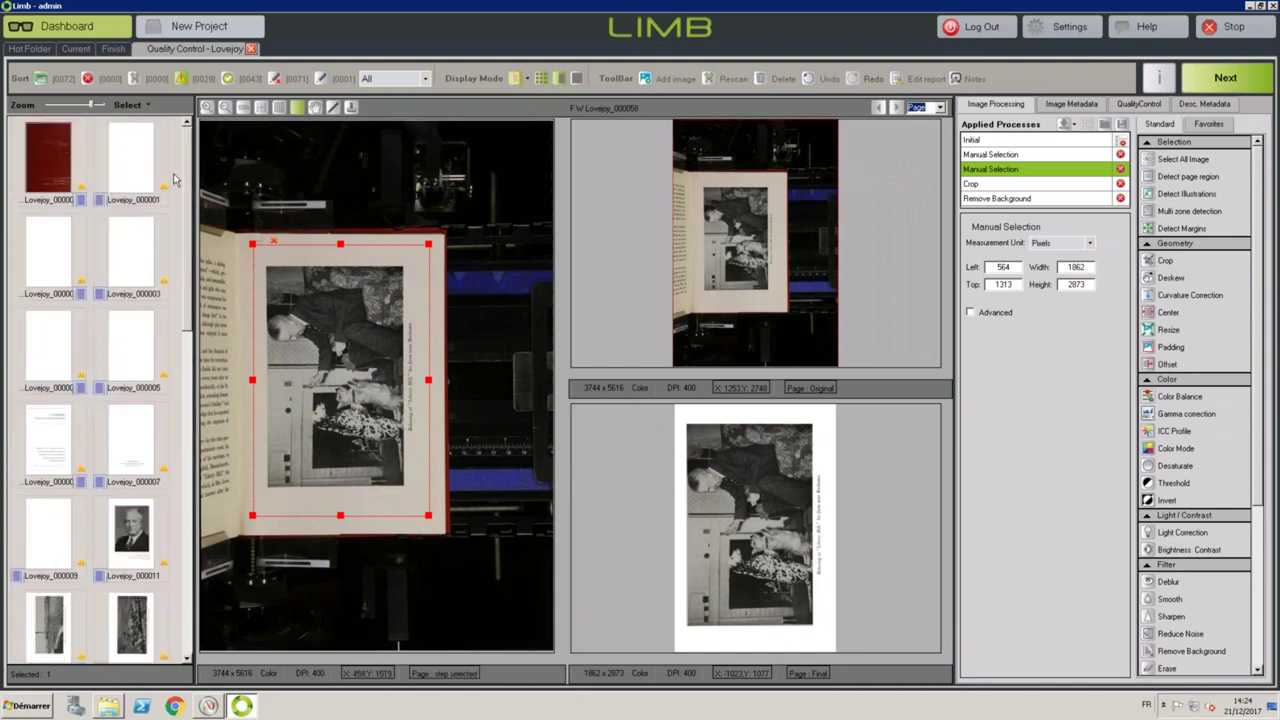
{"action": "left_click", "coordinate": [182, 86]}
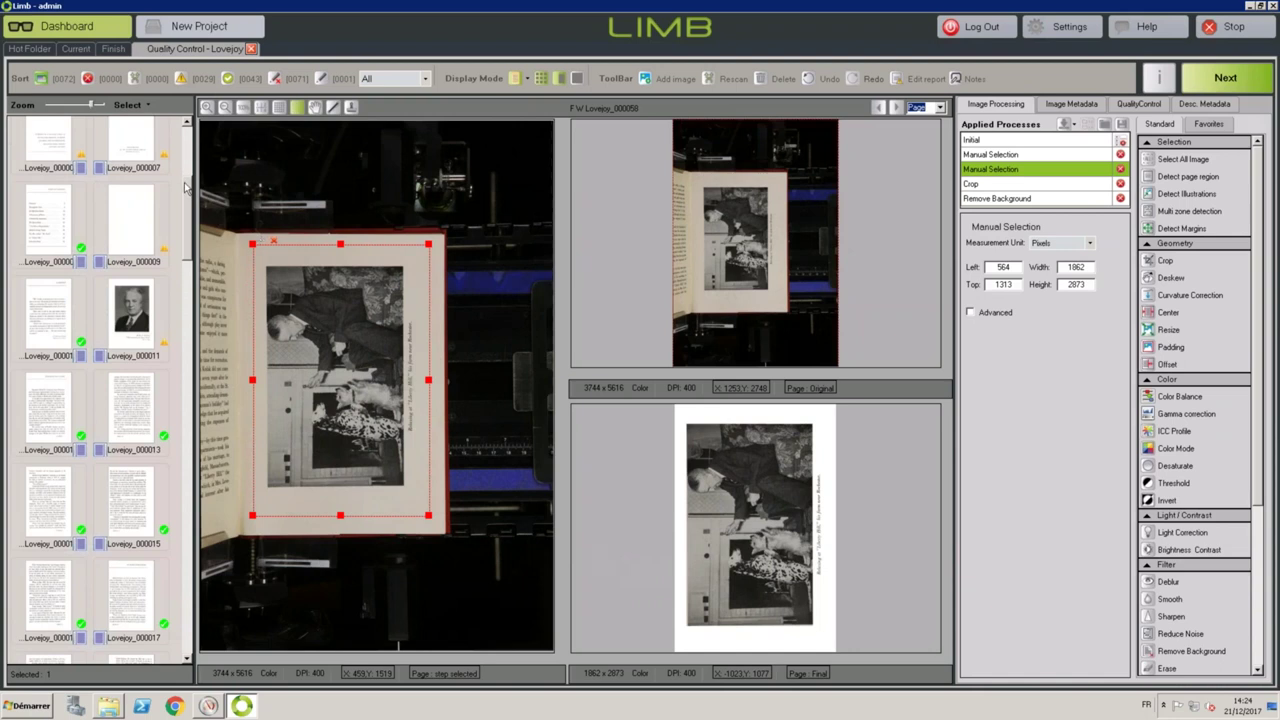
{"action": "scroll", "coordinate": [187, 188], "scroll_direction": "up", "scroll_amount": 3}
{"action": "scroll", "coordinate": [185, 142], "scroll_direction": "up", "scroll_amount": 1}
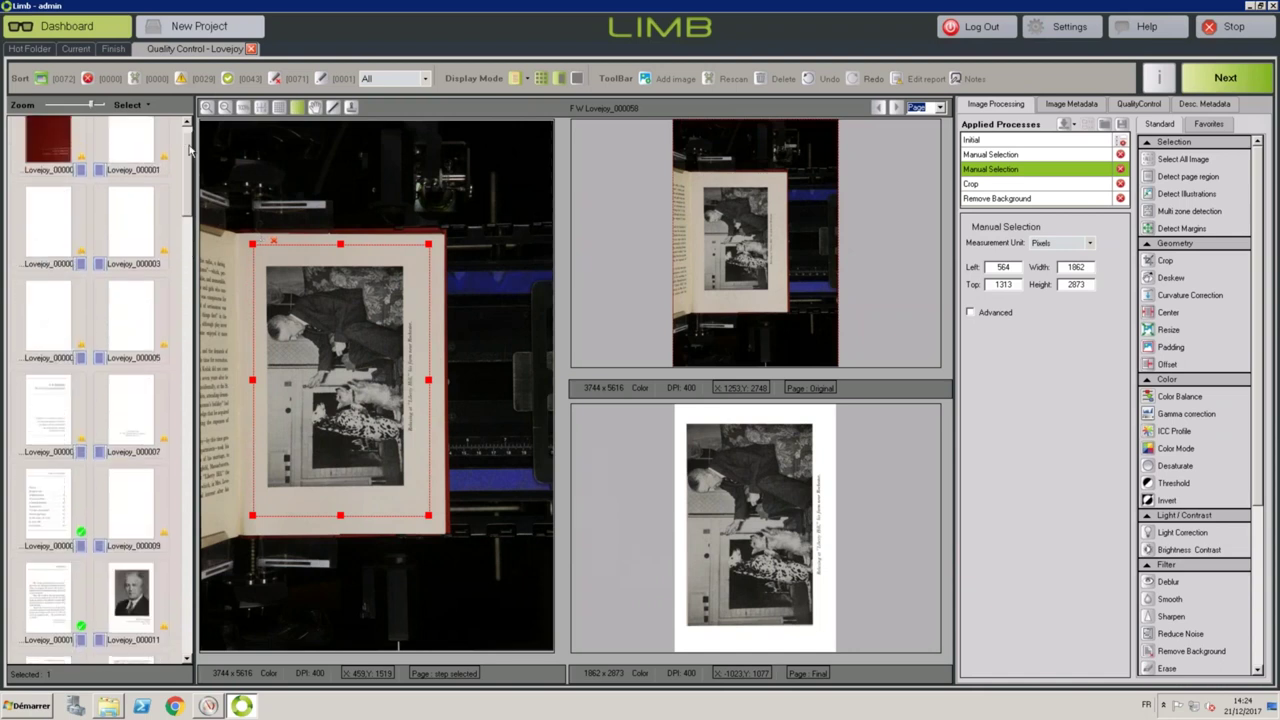
{"action": "left_click_drag", "start_coordinate": [189, 150], "coordinate": [197, 117]}
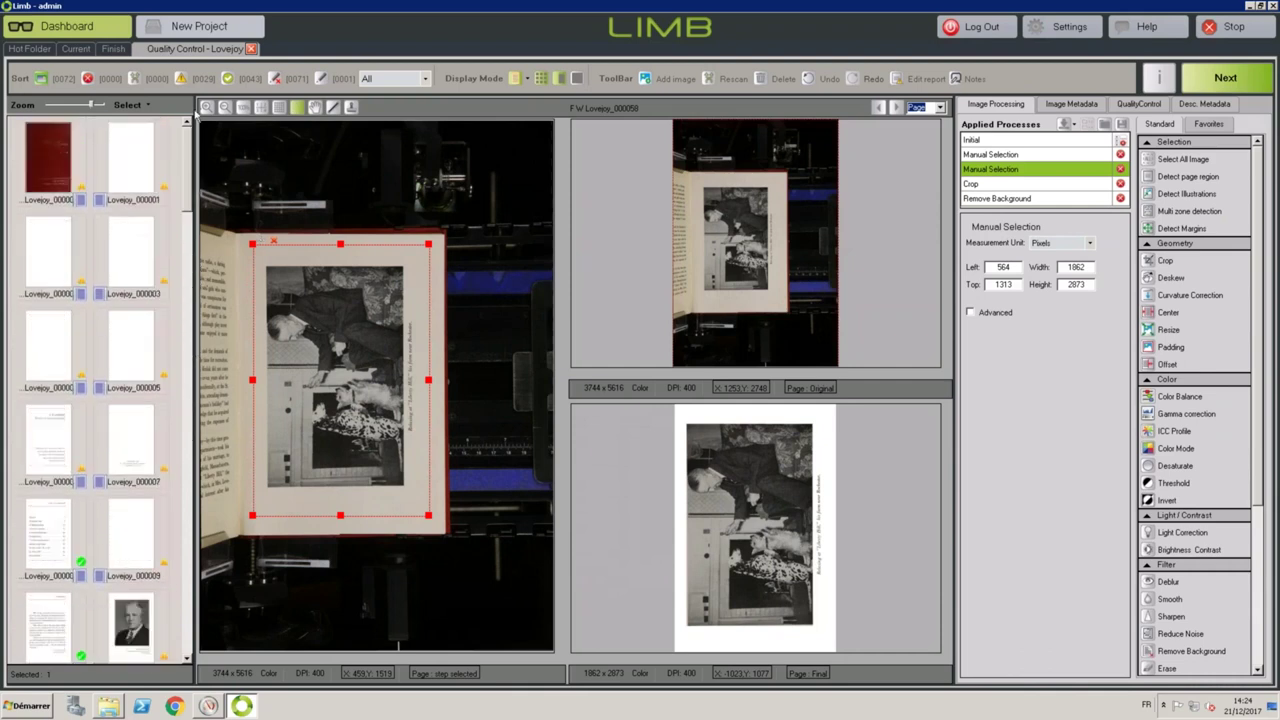
{"action": "left_click", "coordinate": [75, 160]}
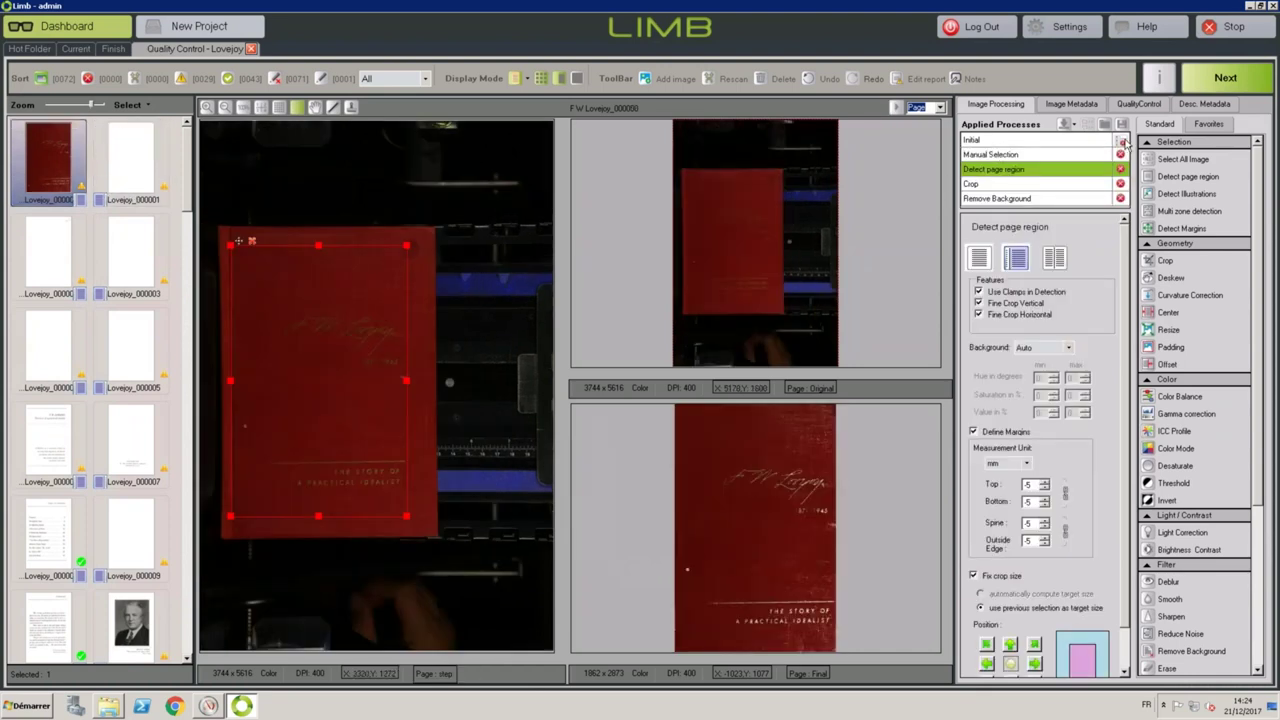
{"action": "left_click", "coordinate": [1122, 143]}
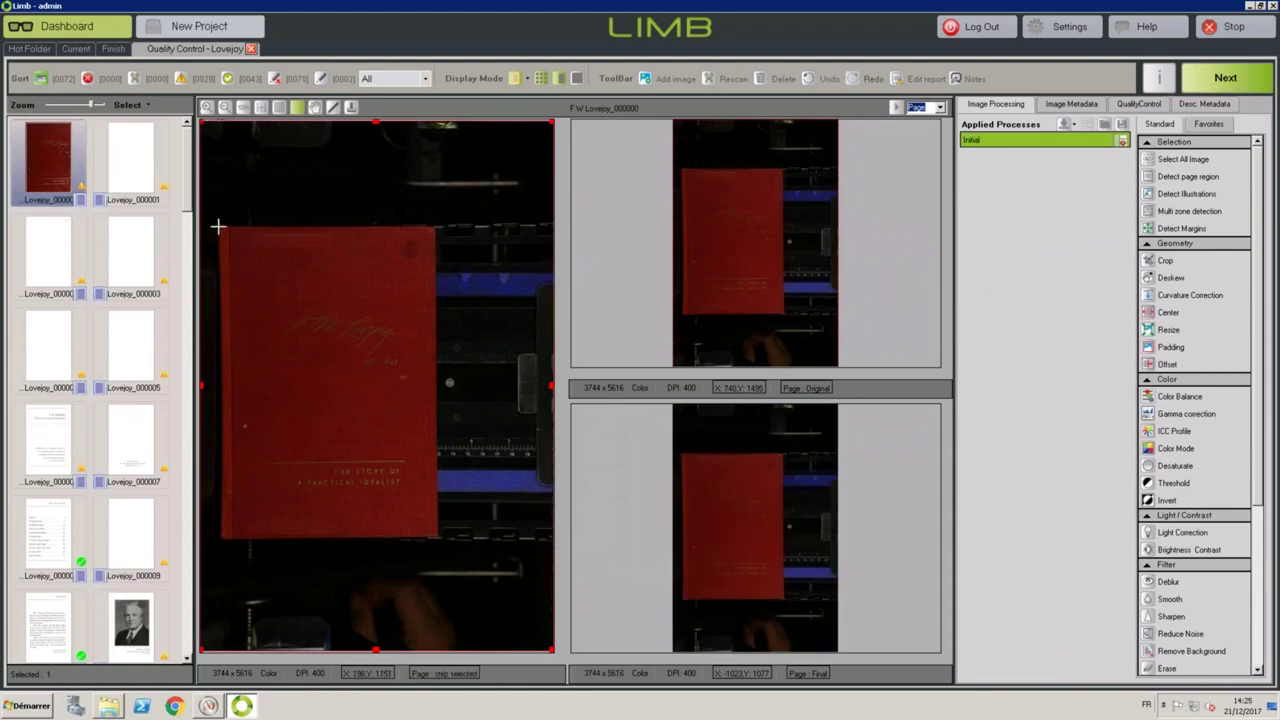
Manually select the red cover, about 2133 by 3285 pixels, excluding its spine edge, and crop the image to that selection.
{"action": "left_click_drag", "start_coordinate": [218, 226], "coordinate": [434, 535]}
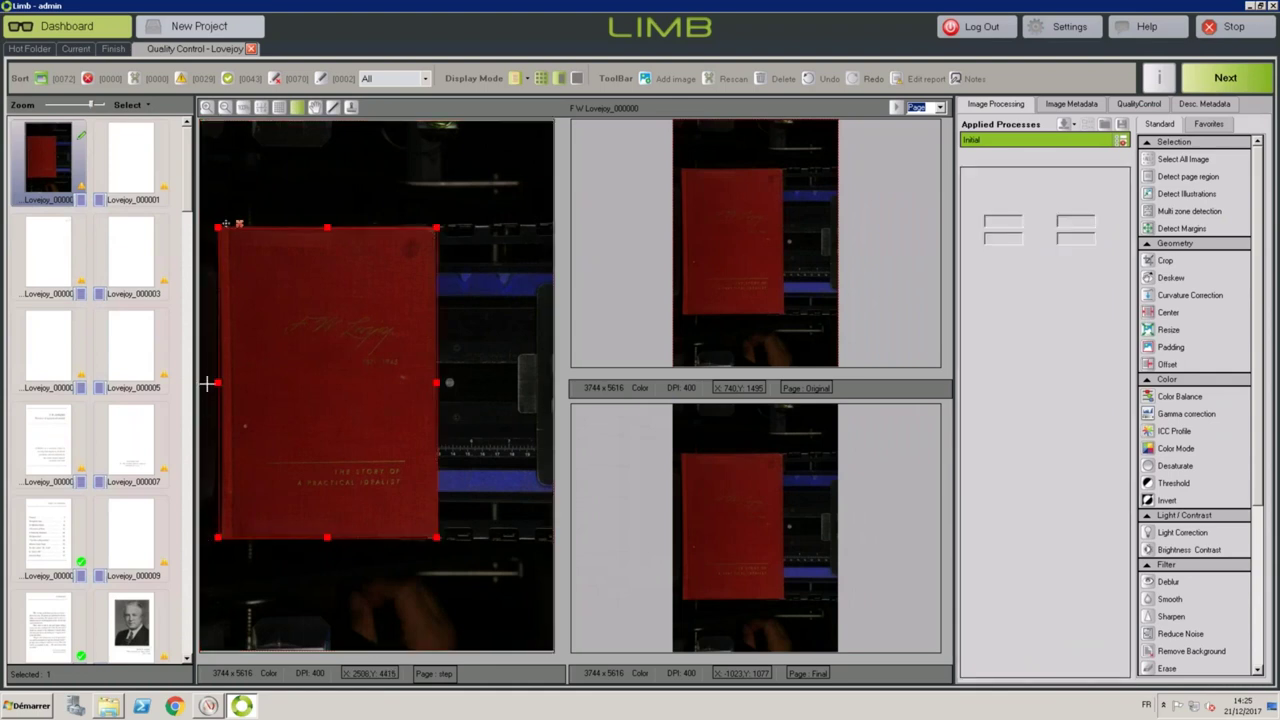
{"action": "left_click_drag", "start_coordinate": [218, 383], "coordinate": [231, 384]}
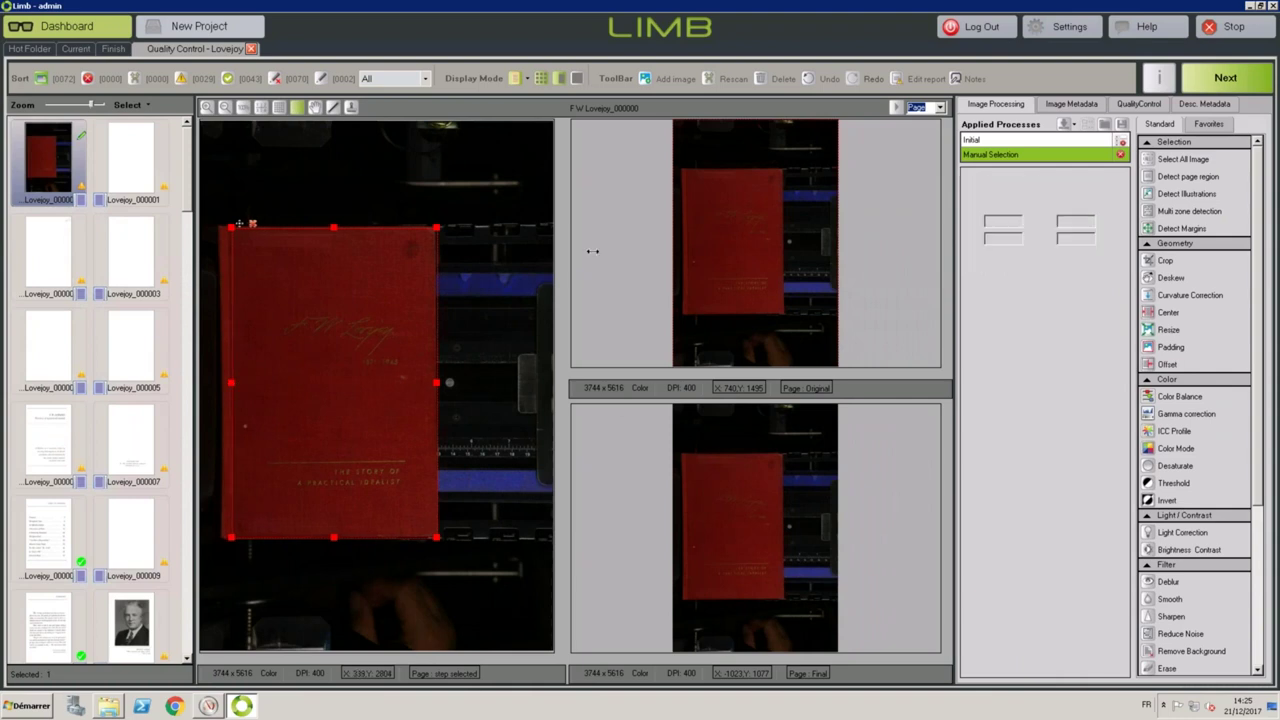
{"action": "left_click_drag", "start_coordinate": [436, 379], "coordinate": [432, 380]}
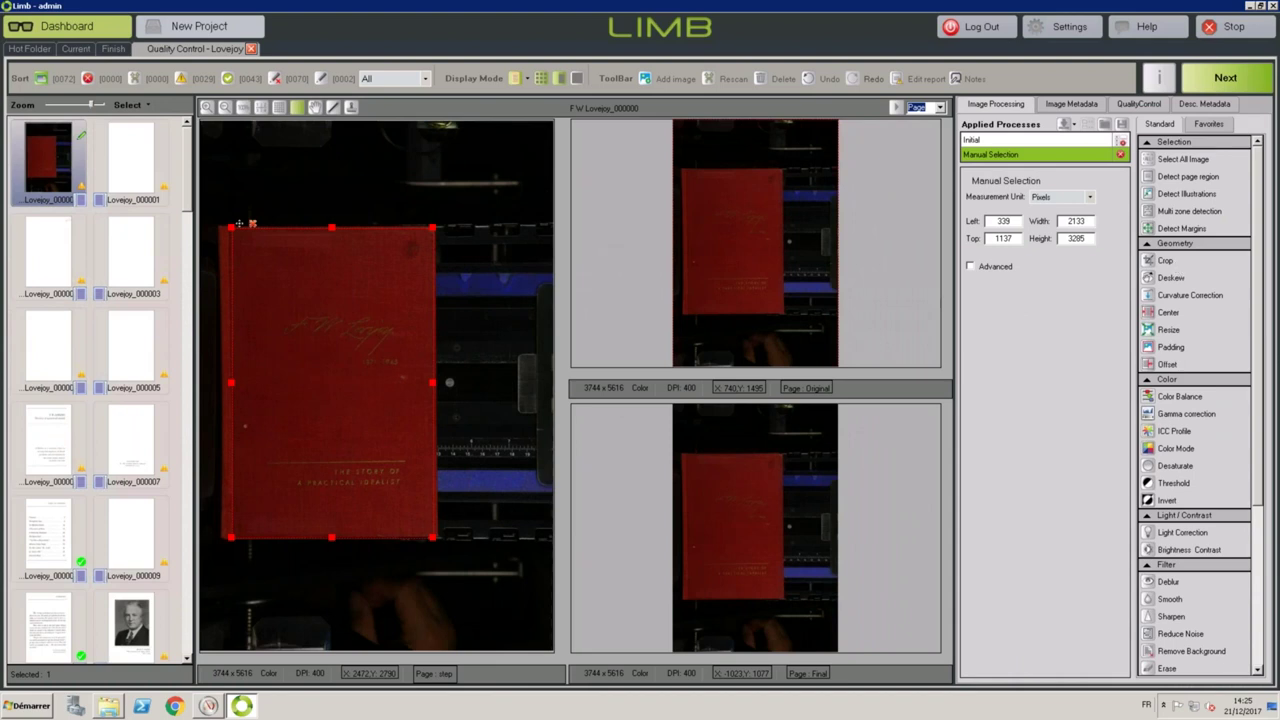
{"action": "double_click", "coordinate": [1166, 261]}
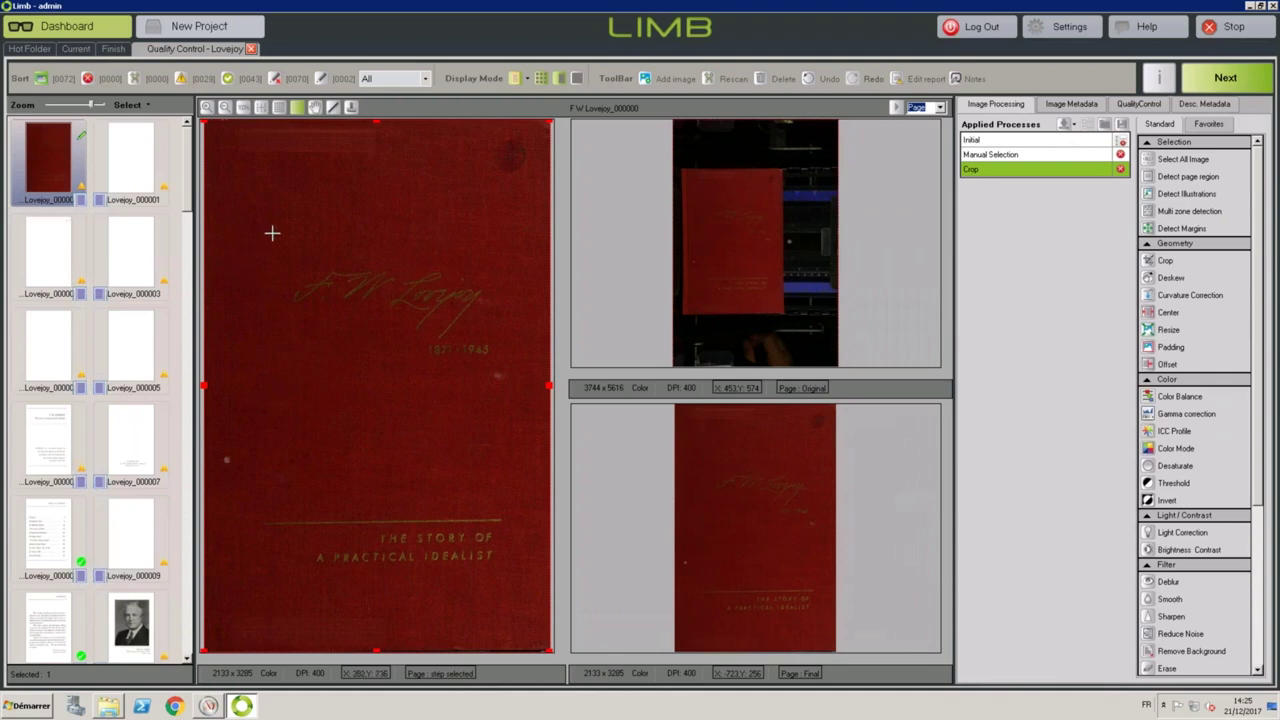
Complete quality control for the Lovejoy book and open its document validation with smaller thumbnails.
{"action": "left_click", "coordinate": [1228, 80]}
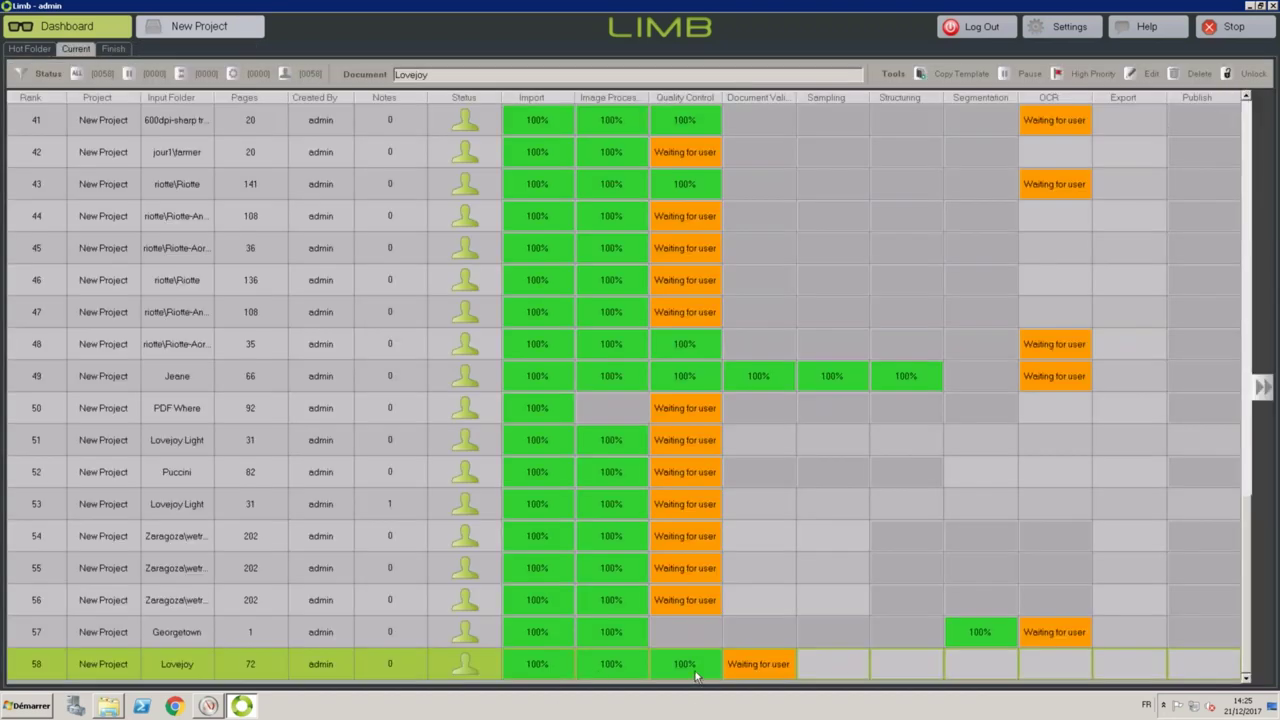
{"action": "double_click", "coordinate": [760, 664]}
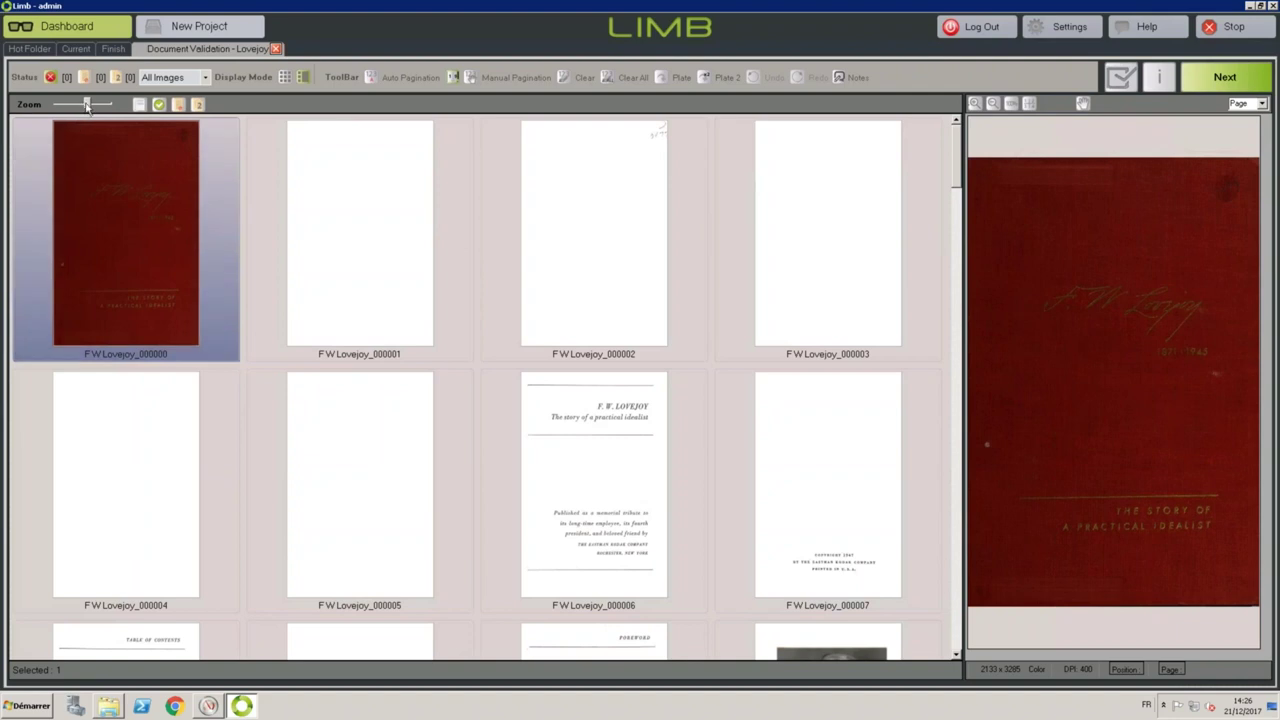
{"action": "left_click_drag", "start_coordinate": [85, 105], "coordinate": [77, 107]}
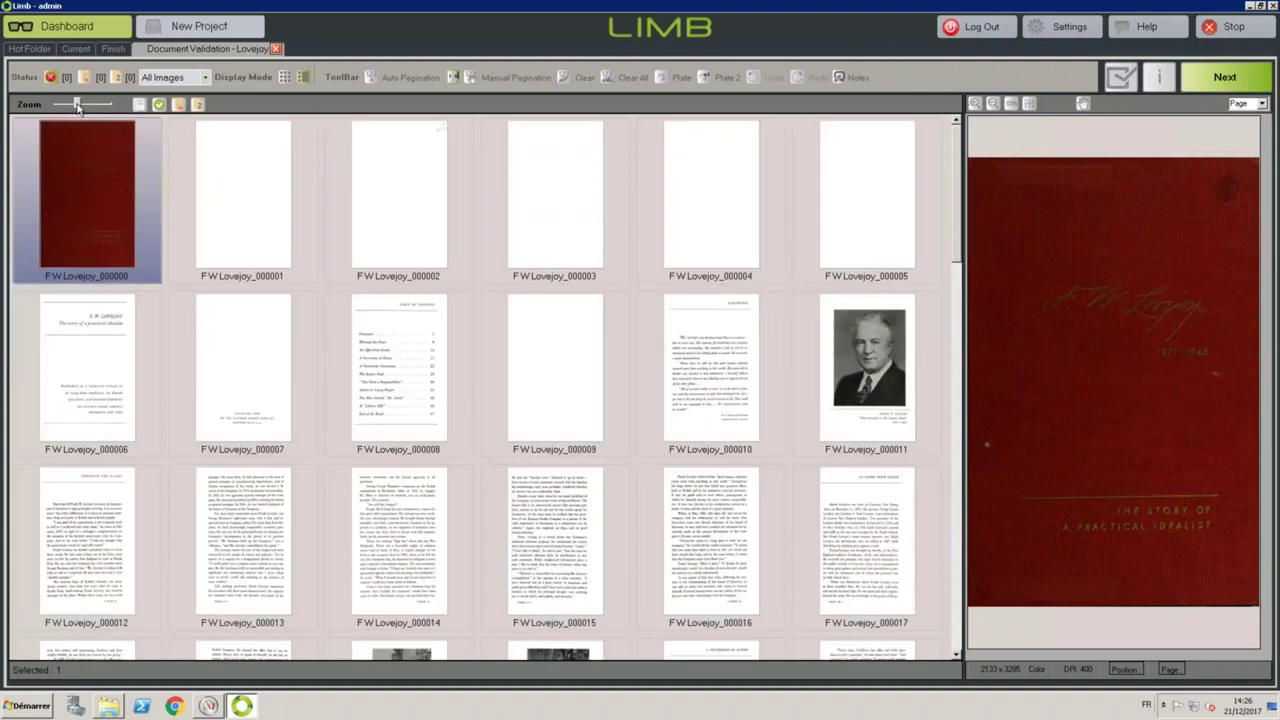
{"action": "left_click_drag", "start_coordinate": [958, 244], "coordinate": [952, 370]}
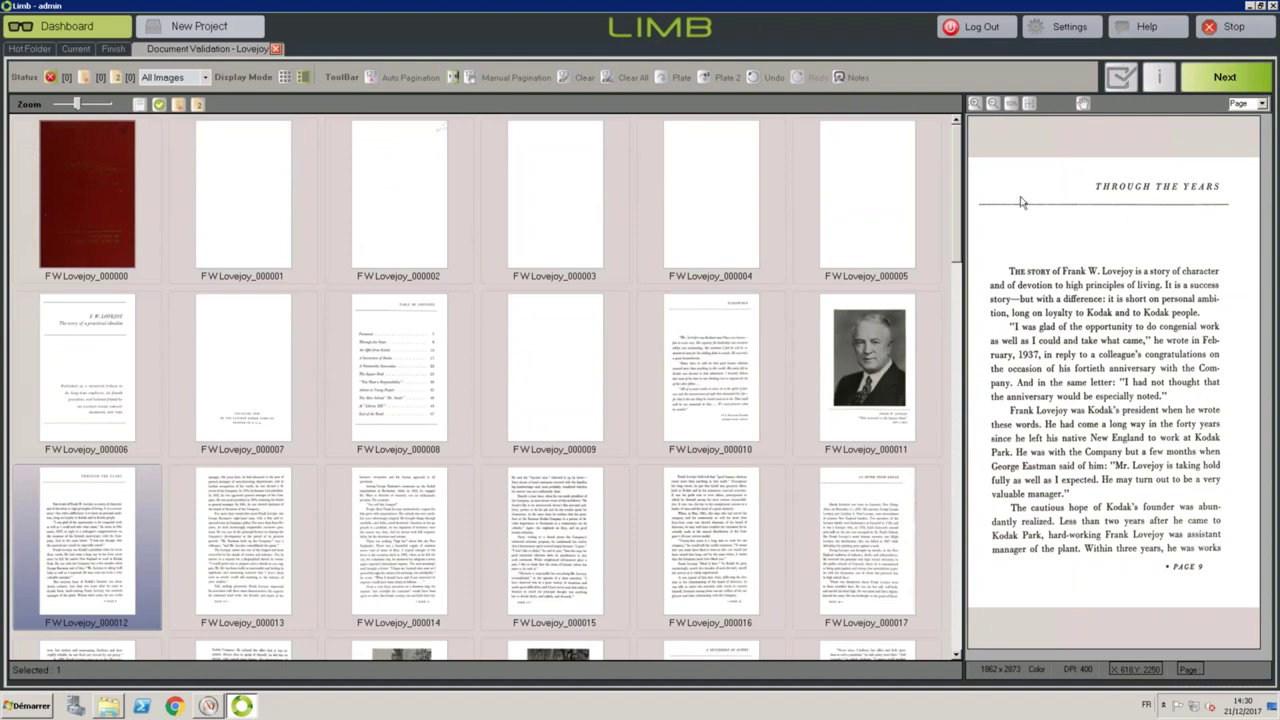
Run Auto Pagination with the IRIS model, outlining the printed page numbers on pages 9 and 10 as the recognition zones.
{"action": "left_click", "coordinate": [372, 78]}
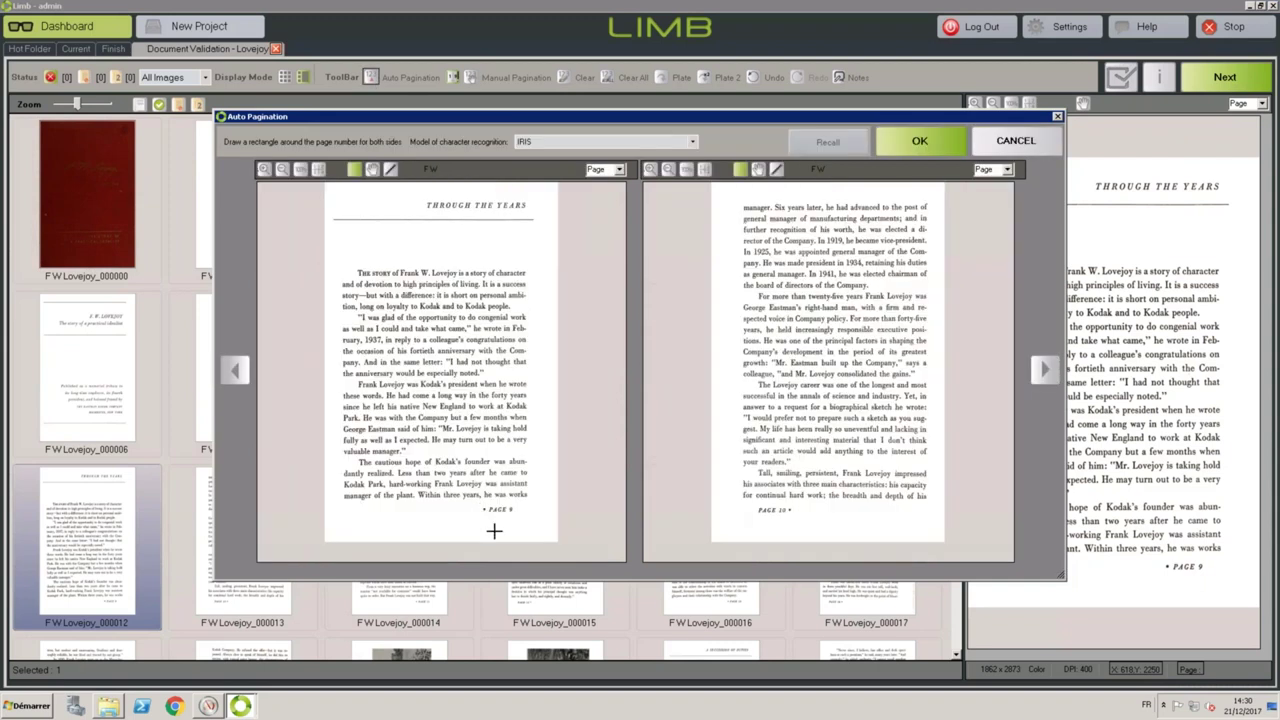
{"action": "left_click_drag", "start_coordinate": [476, 498], "coordinate": [523, 517]}
{"action": "left_click_drag", "start_coordinate": [748, 504], "coordinate": [800, 520]}
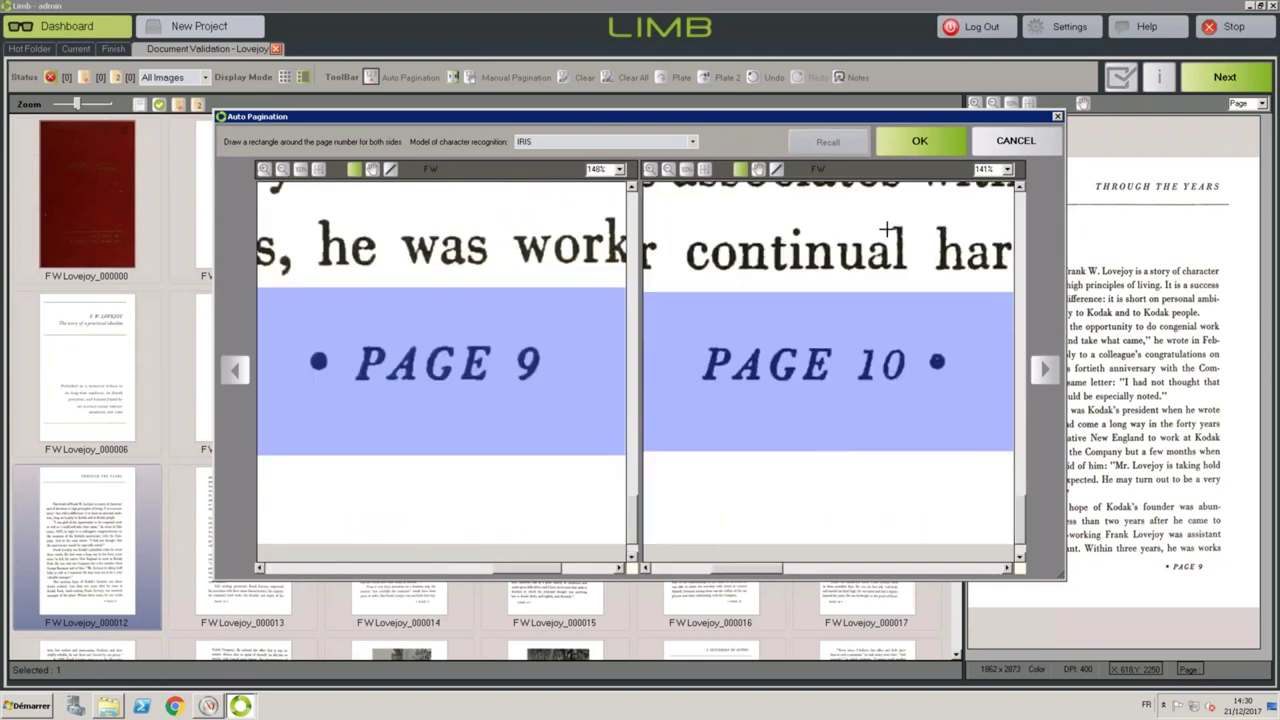
{"action": "left_click", "coordinate": [920, 143]}
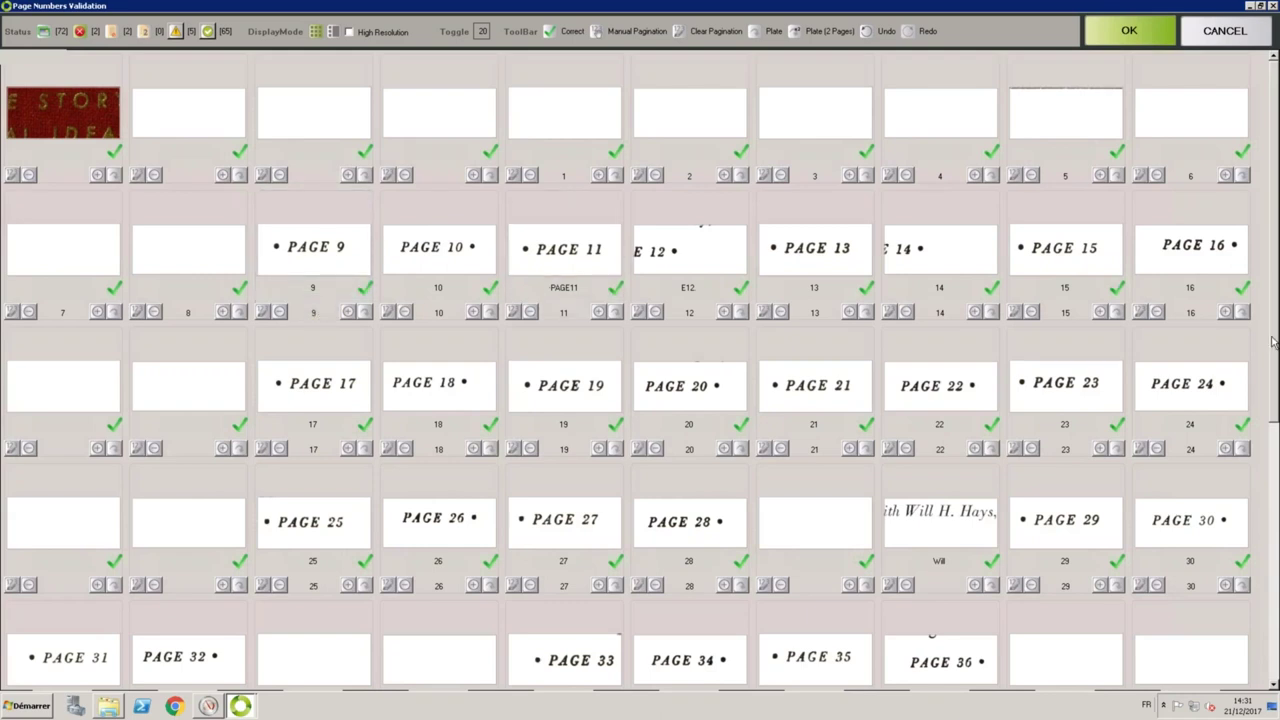
Resolve the two page-number errors by re-entering 36 on page 36 and validating the blank page after it without a number, and accept the pagination.
{"action": "scroll", "coordinate": [1275, 338], "scroll_direction": "down", "scroll_amount": 1}
{"action": "scroll", "coordinate": [640, 371], "scroll_direction": "down", "scroll_amount": 2}
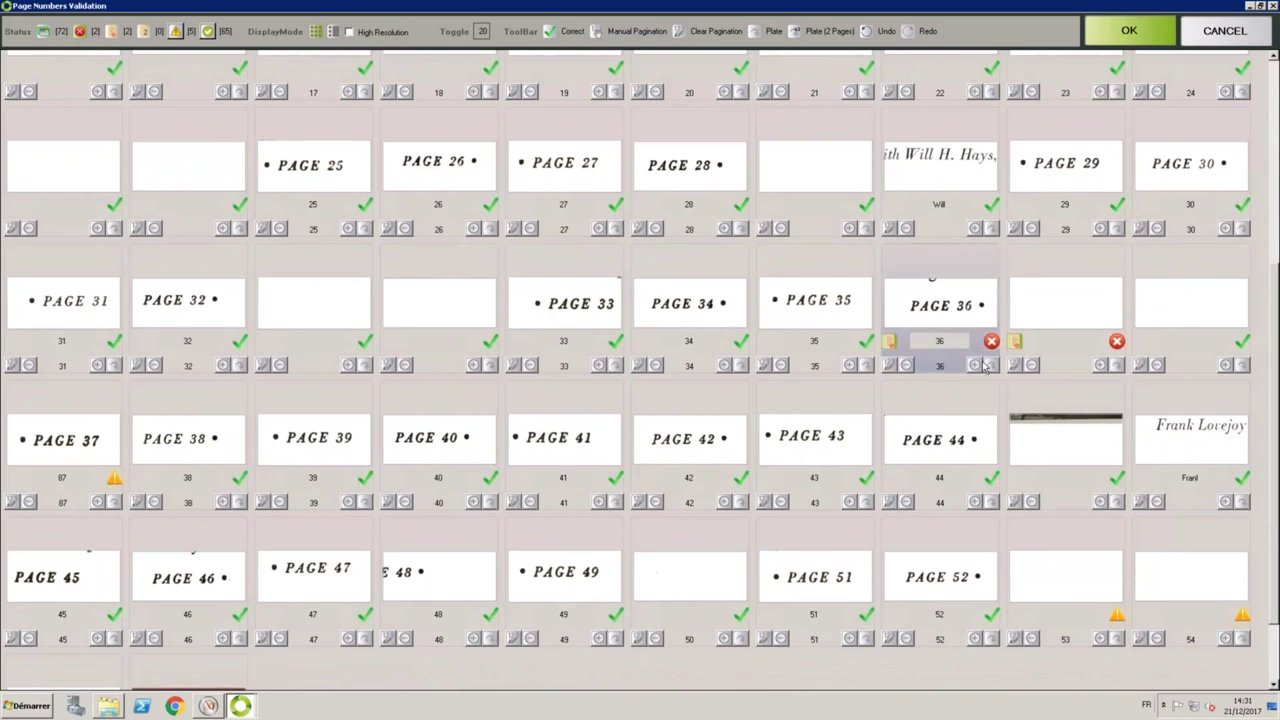
{"action": "left_click", "coordinate": [932, 365]}
{"action": "type", "text": "37"}
{"action": "key", "text": "BackSpace"}
{"action": "type", "text": "6"}
{"action": "left_click", "coordinate": [993, 367]}
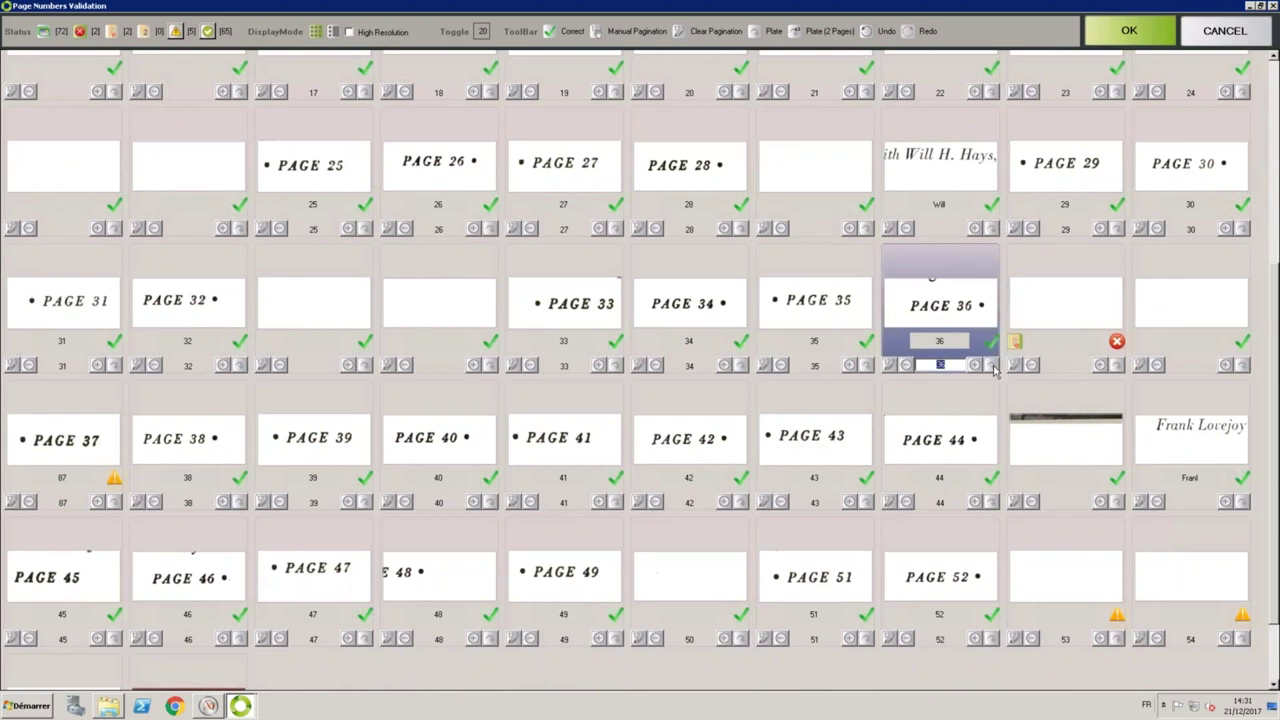
{"action": "left_click", "coordinate": [1066, 365]}
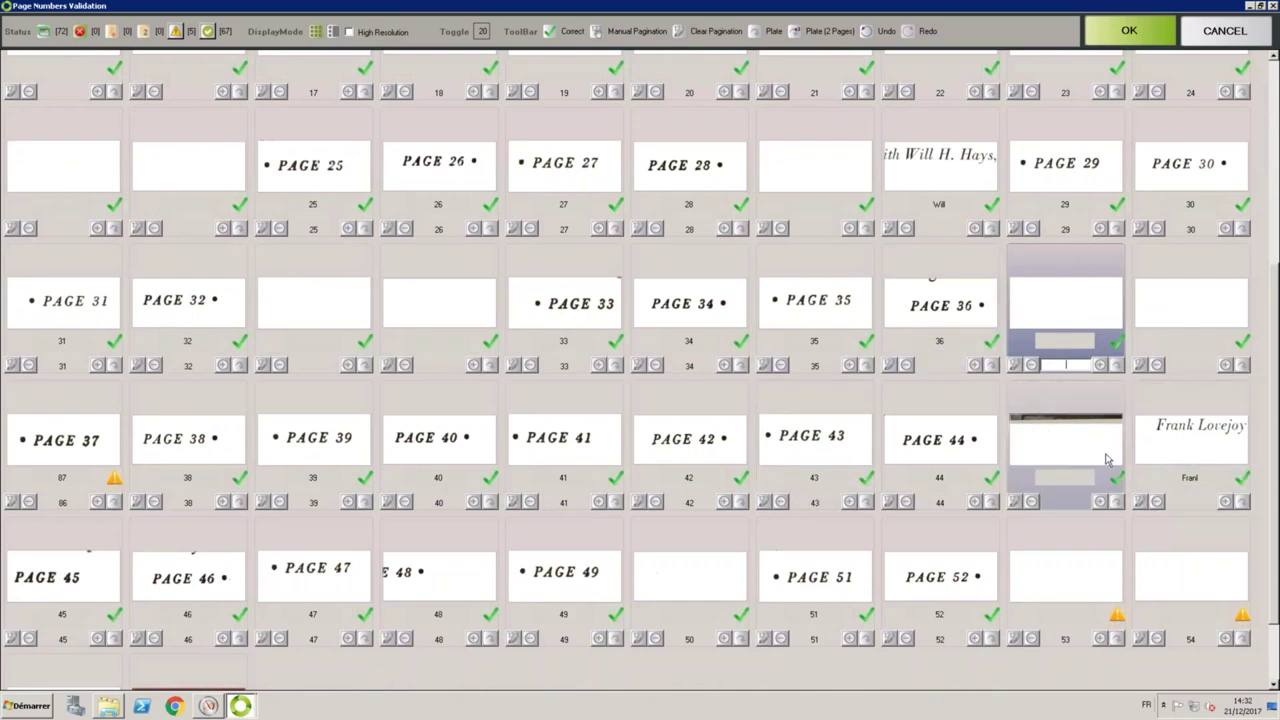
{"action": "left_click", "coordinate": [1127, 38]}
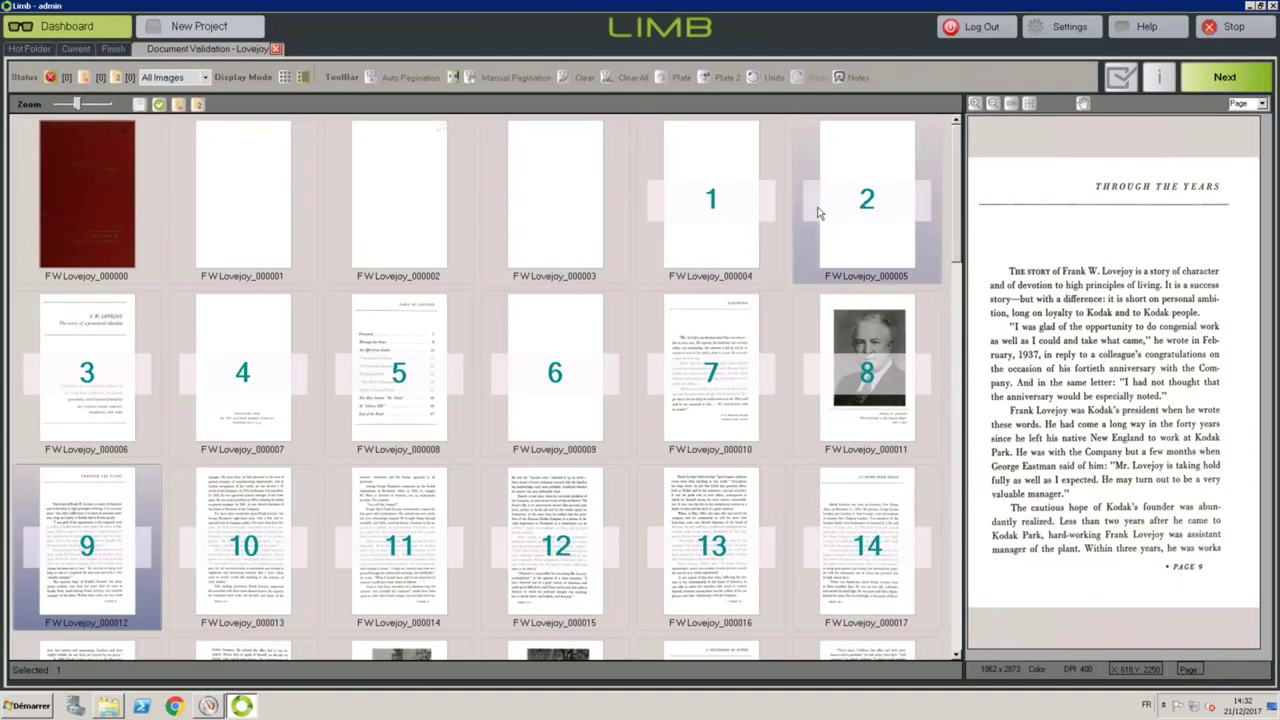
Check the assigned numbers through the end of the book, complete document validation and open the Lovejoy sampling stage.
{"action": "left_click_drag", "start_coordinate": [954, 213], "coordinate": [969, 650]}
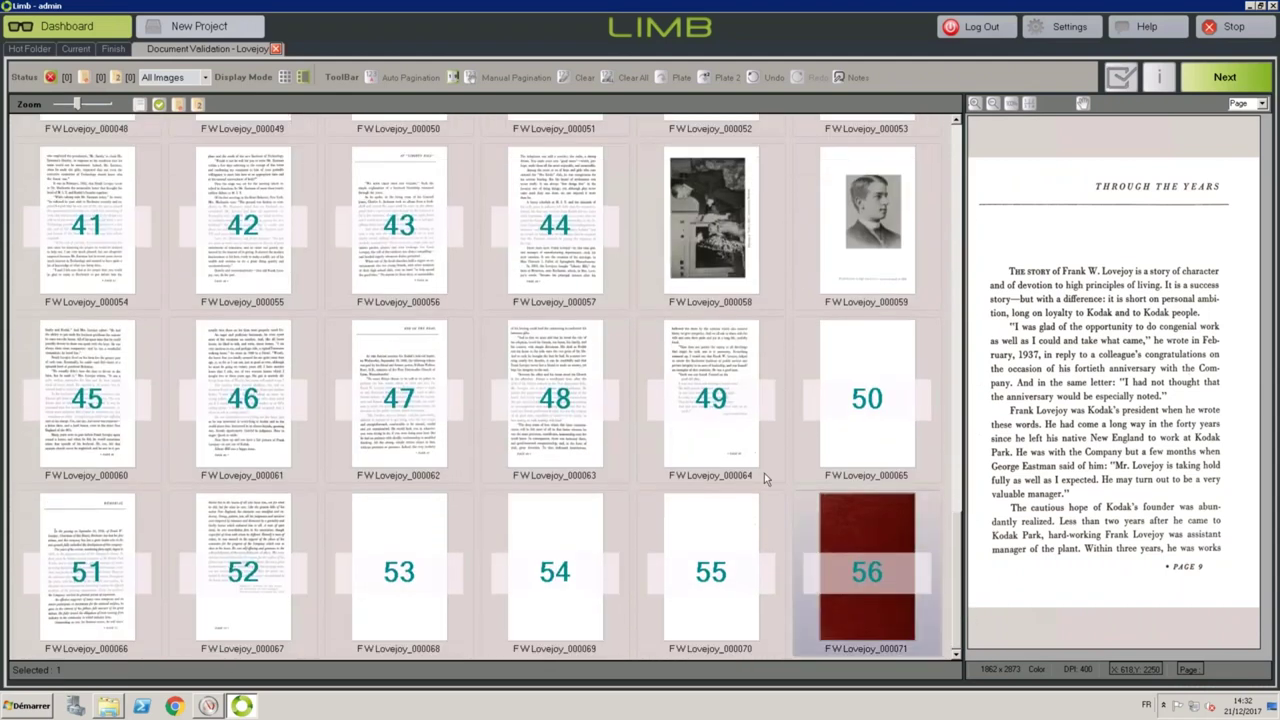
{"action": "left_click", "coordinate": [242, 626]}
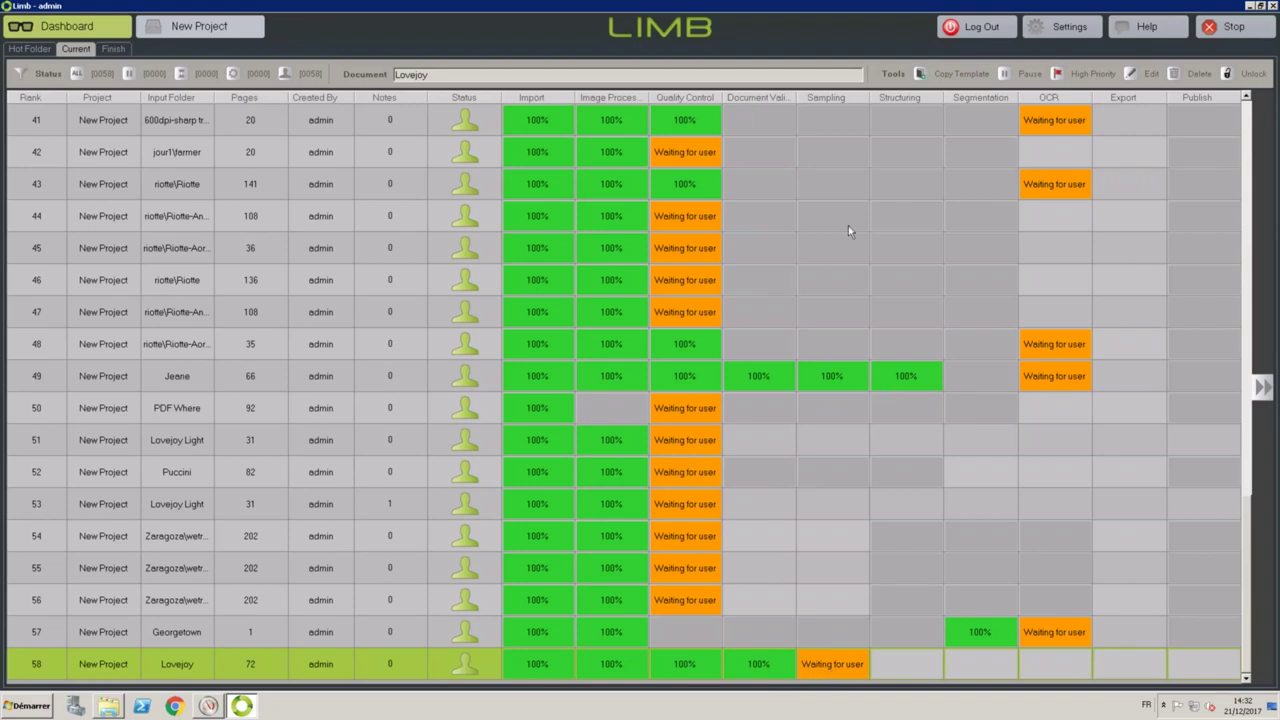
{"action": "double_click", "coordinate": [853, 665]}
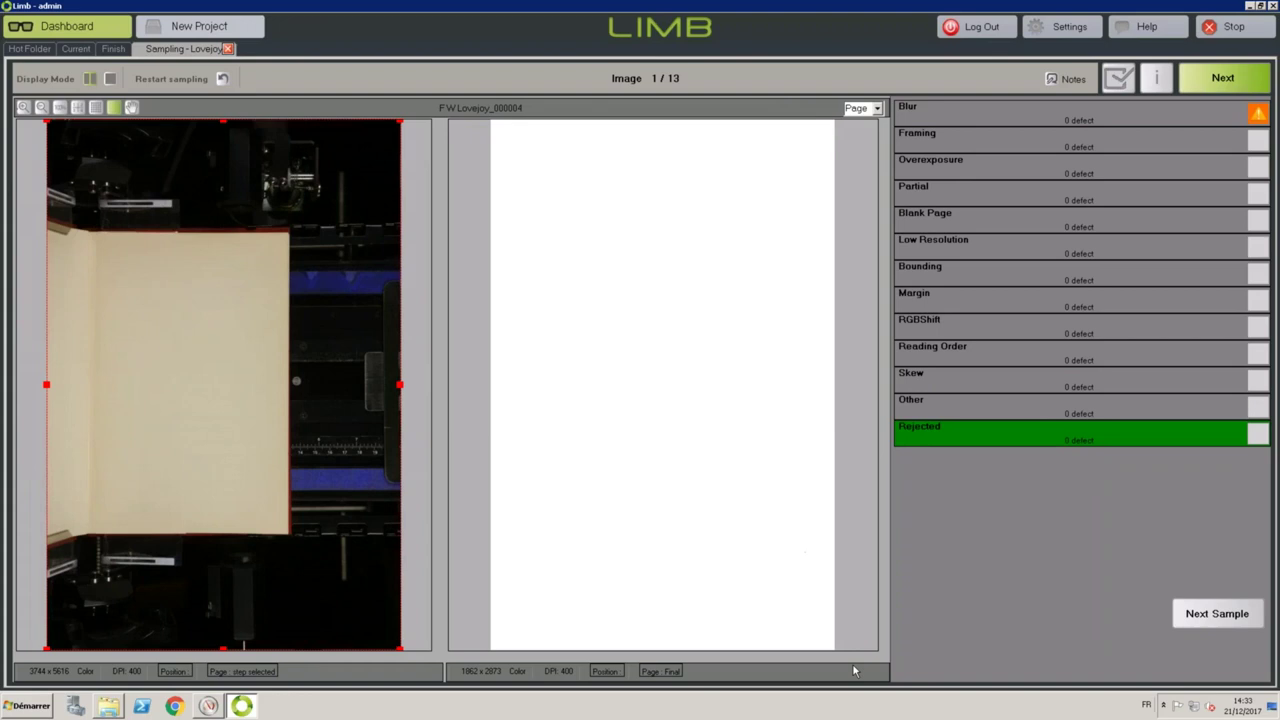
Compare the original and final images of the first three samples and advance to the fourth sample.
{"action": "left_click", "coordinate": [1217, 618]}
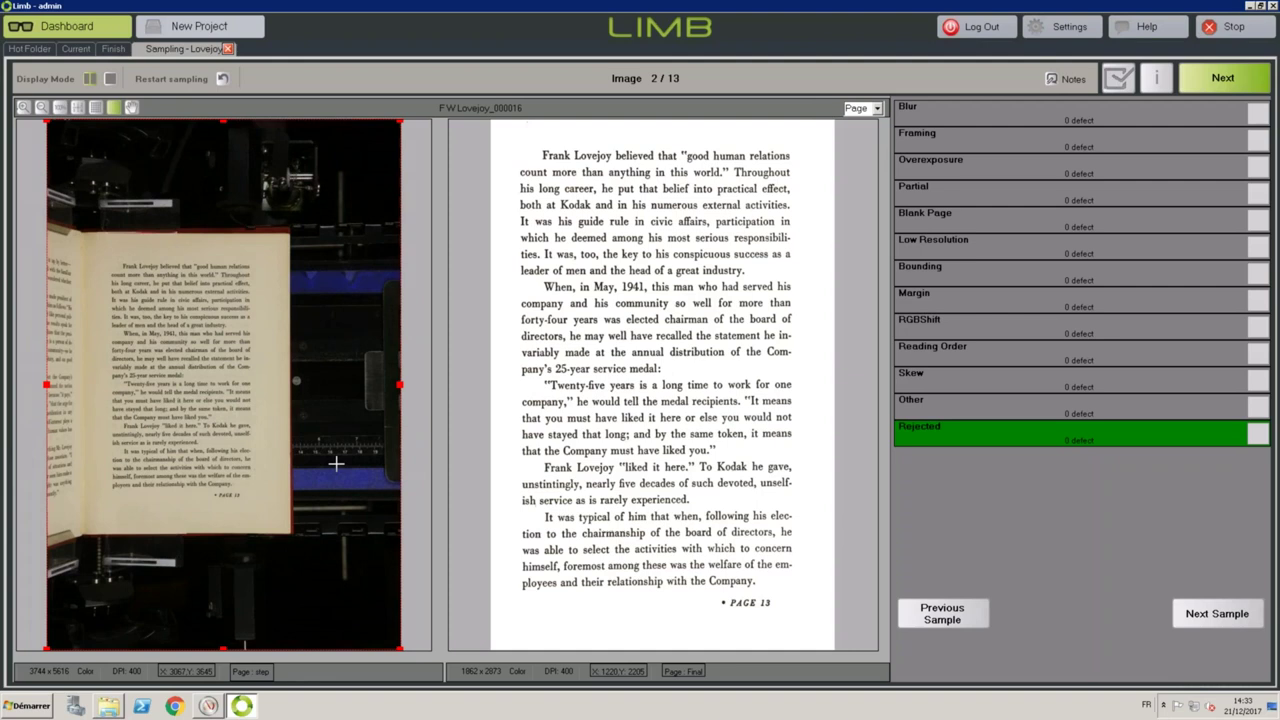
{"action": "left_click", "coordinate": [1236, 621]}
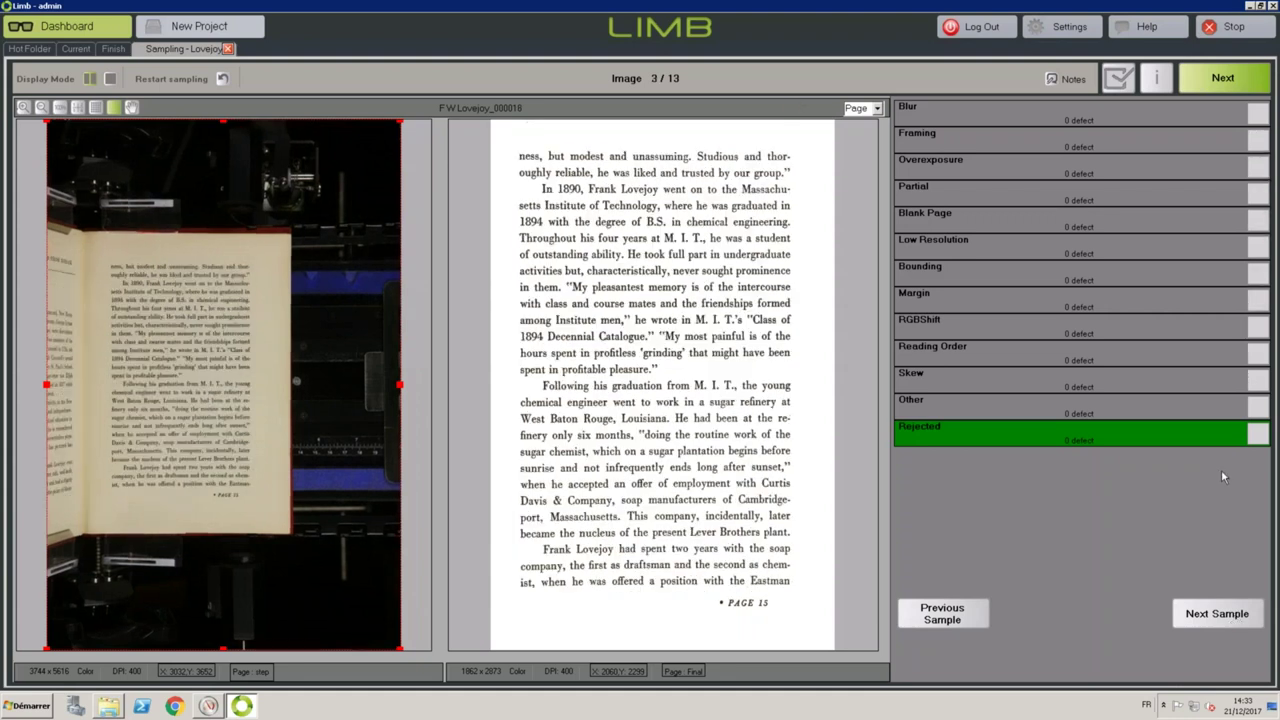
{"action": "left_click", "coordinate": [1217, 615]}
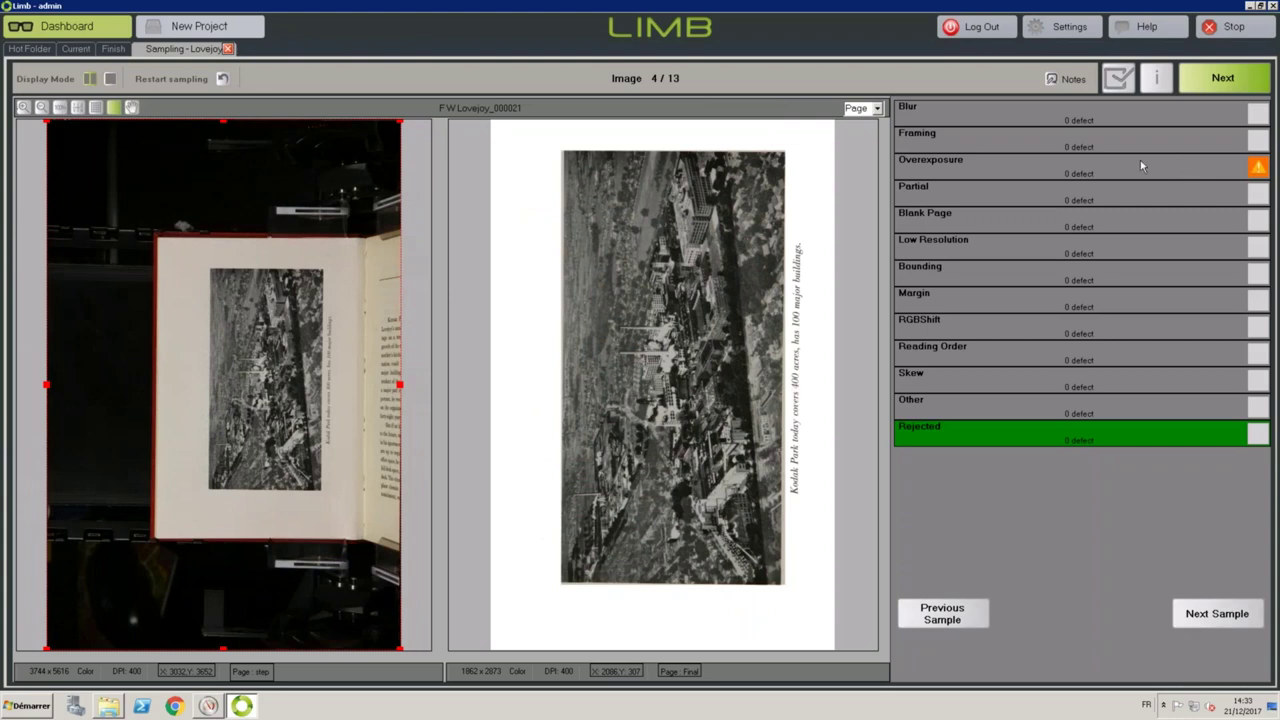
Try the Overexposure, Blur, Framing and Skew defect categories in turn on the fourth sample, the sideways Kodak Park photograph.
{"action": "left_click", "coordinate": [1258, 167]}
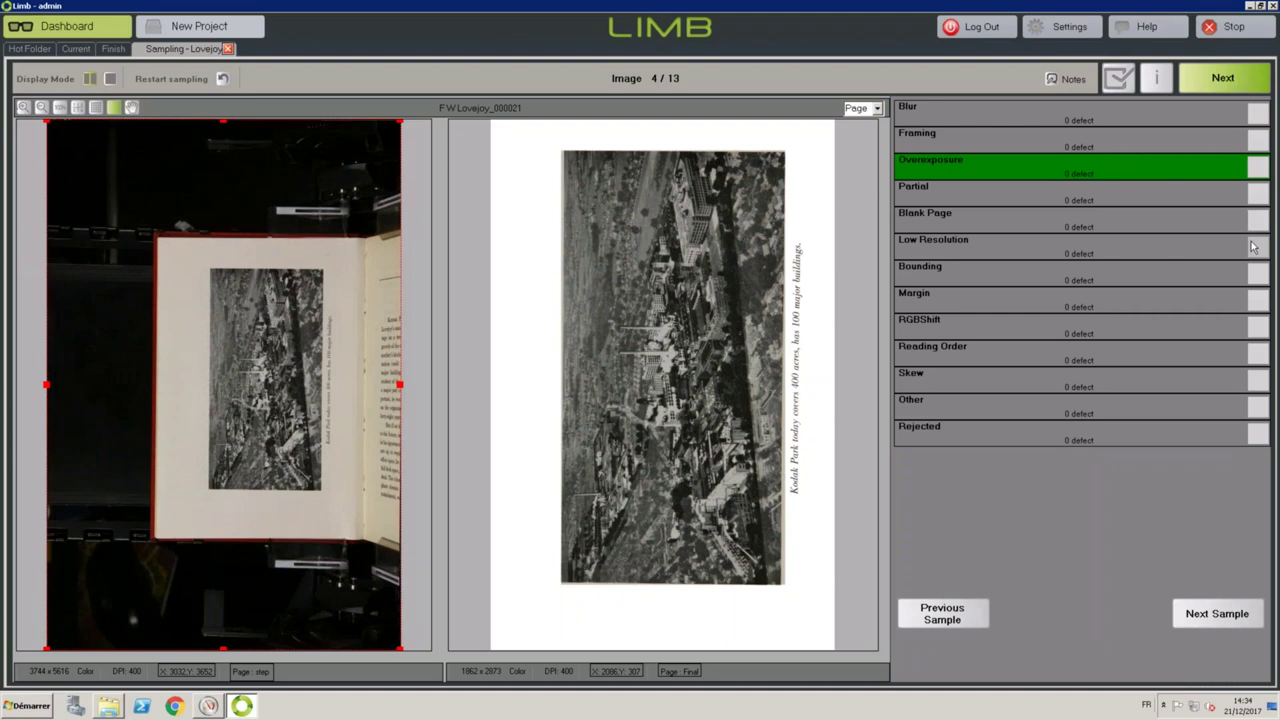
{"action": "left_click", "coordinate": [1261, 118]}
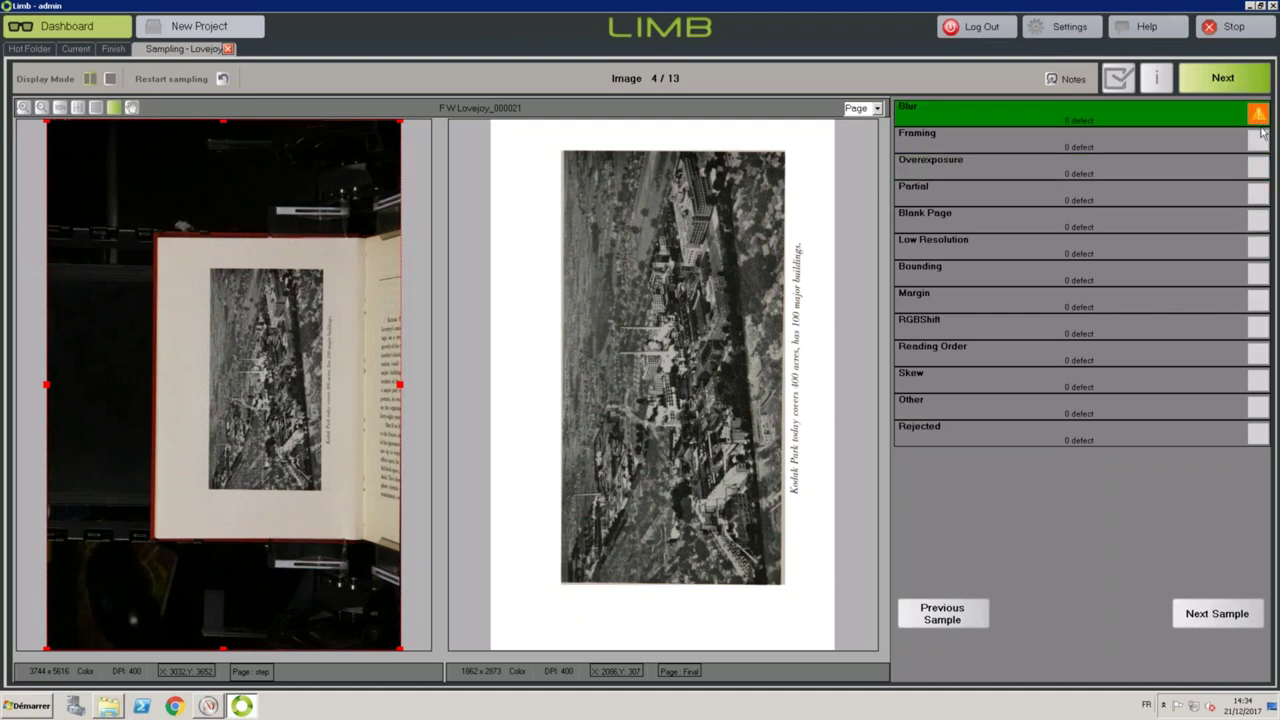
{"action": "left_click", "coordinate": [1261, 140]}
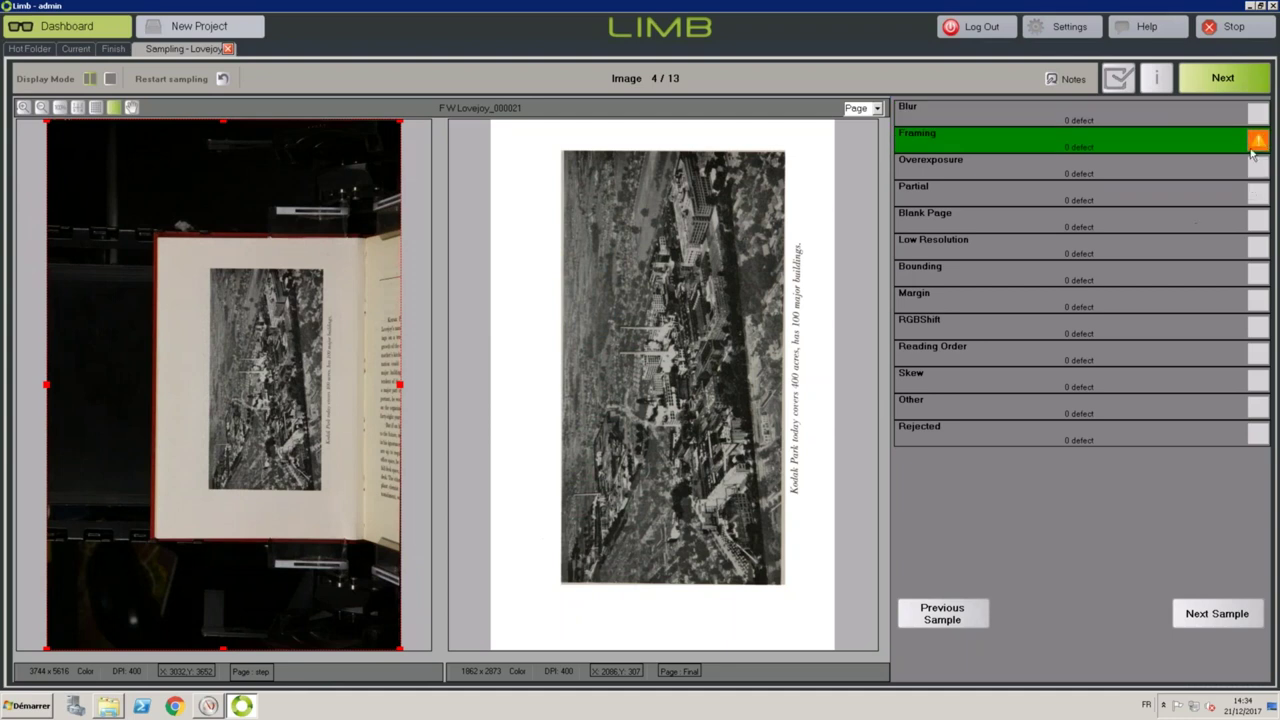
{"action": "left_click", "coordinate": [1258, 380]}
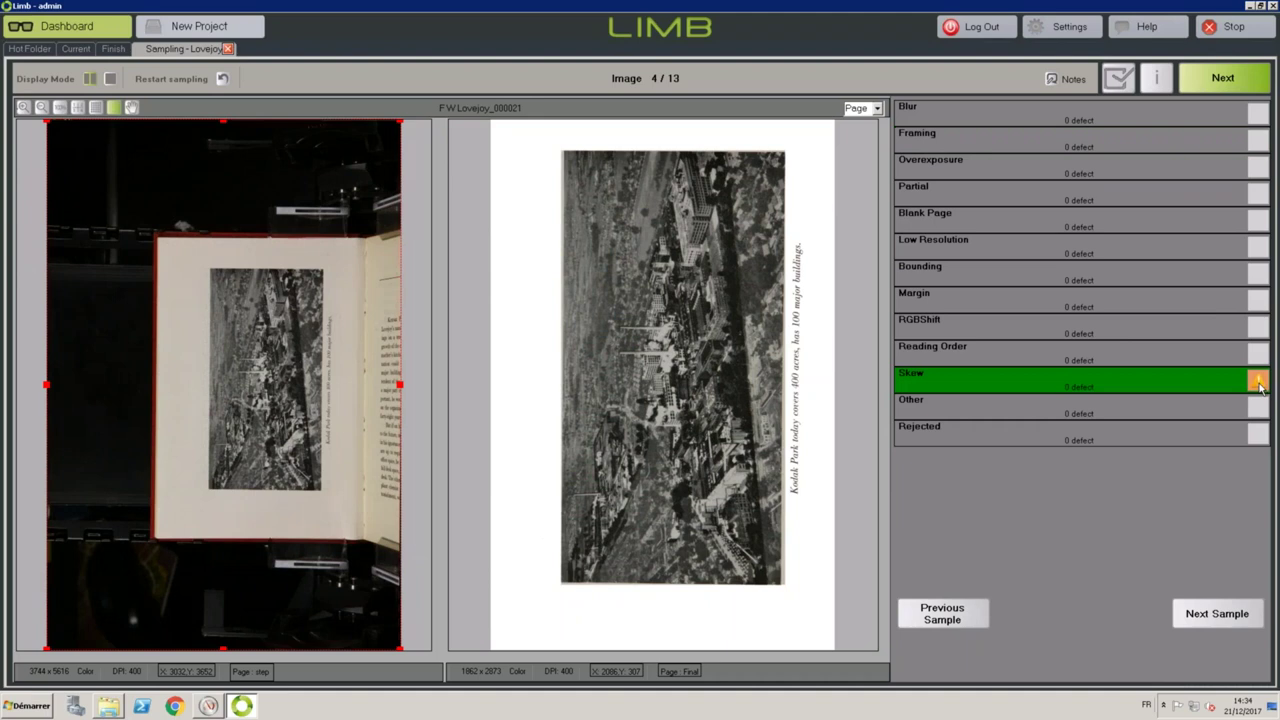
Mark the fourth sample as Rejected and add the project note "Image N45 has bad deskew".
{"action": "left_click", "coordinate": [1258, 434]}
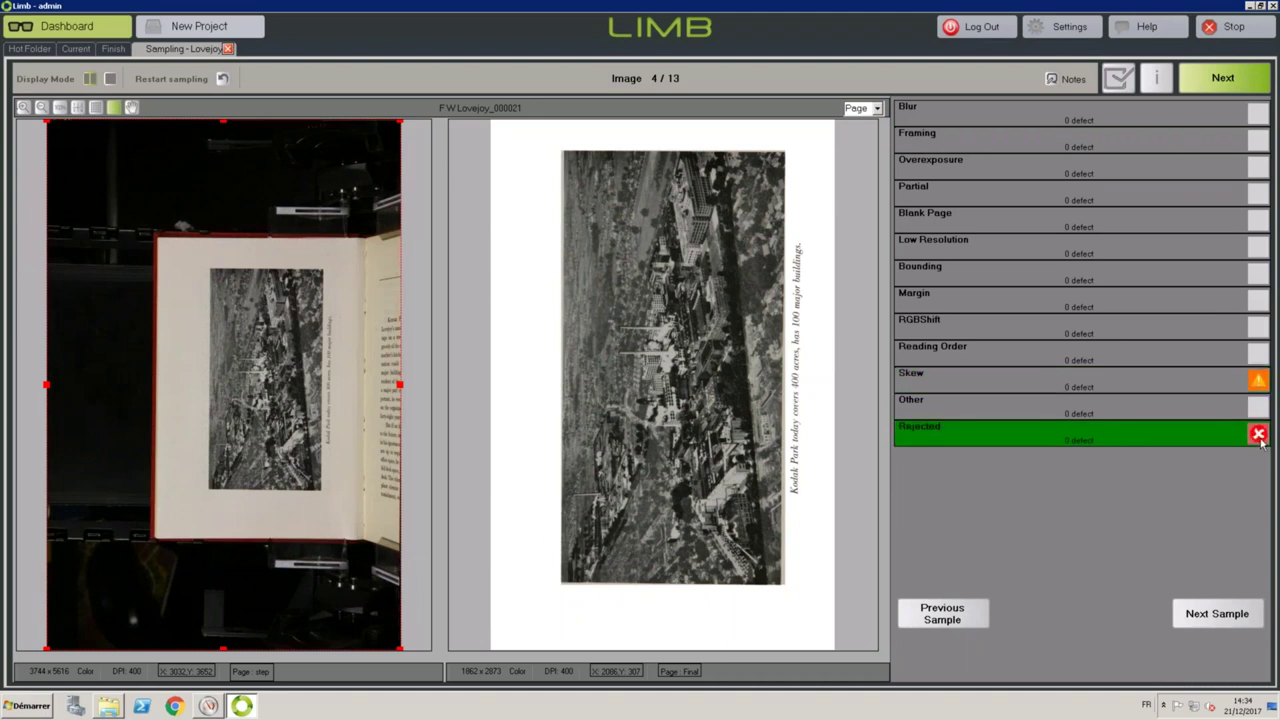
{"action": "left_click", "coordinate": [1052, 80]}
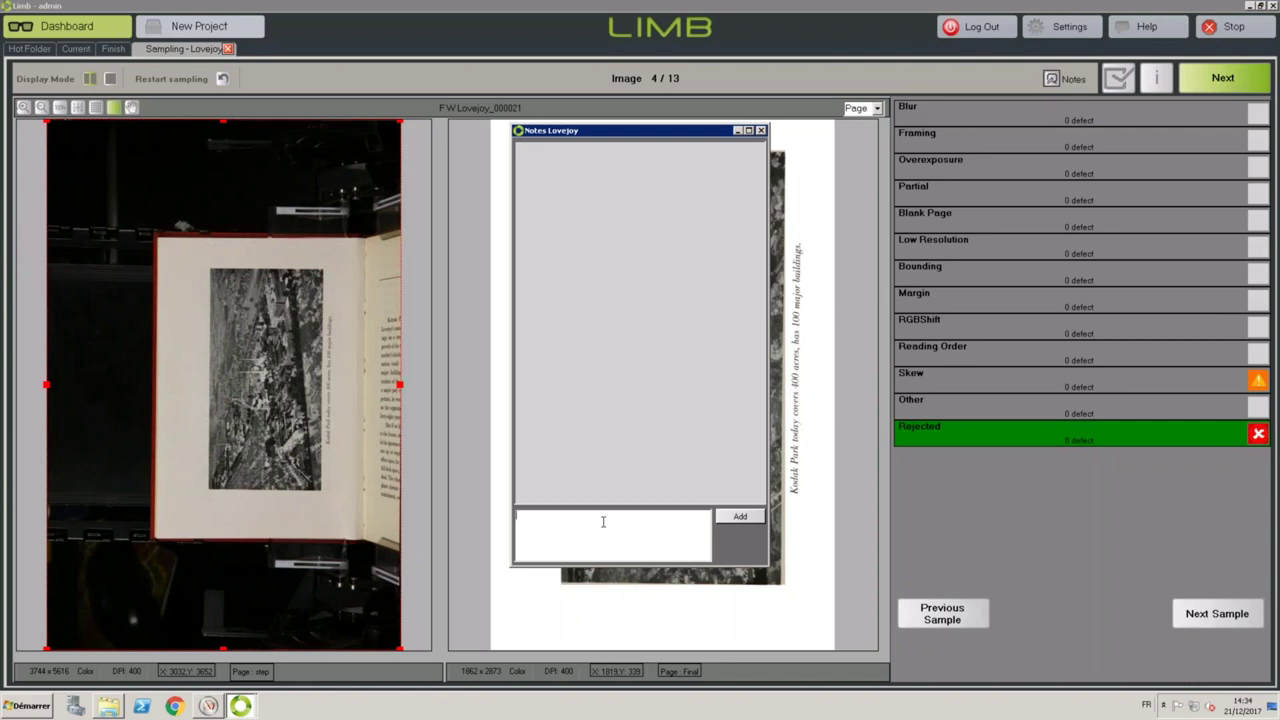
{"action": "type", "text": "Image N45 has bad deskew"}
{"action": "left_click", "coordinate": [748, 520]}
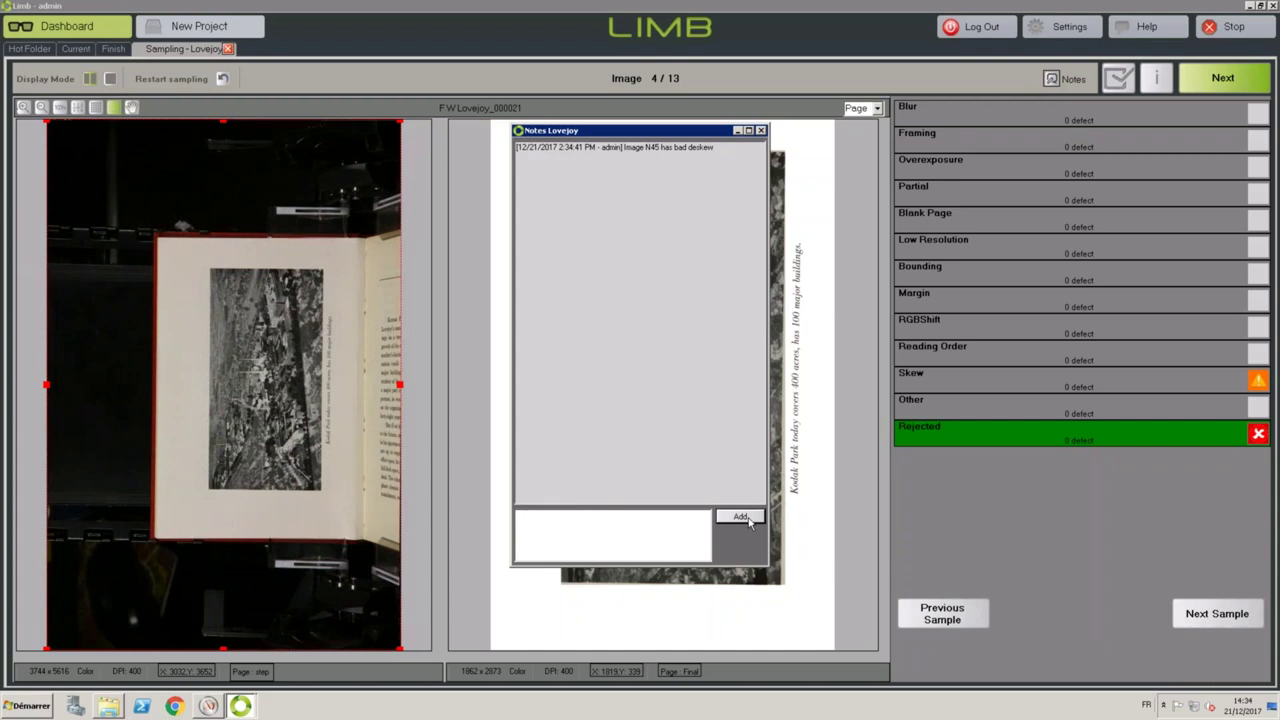
{"action": "left_click_drag", "start_coordinate": [624, 148], "coordinate": [516, 148]}
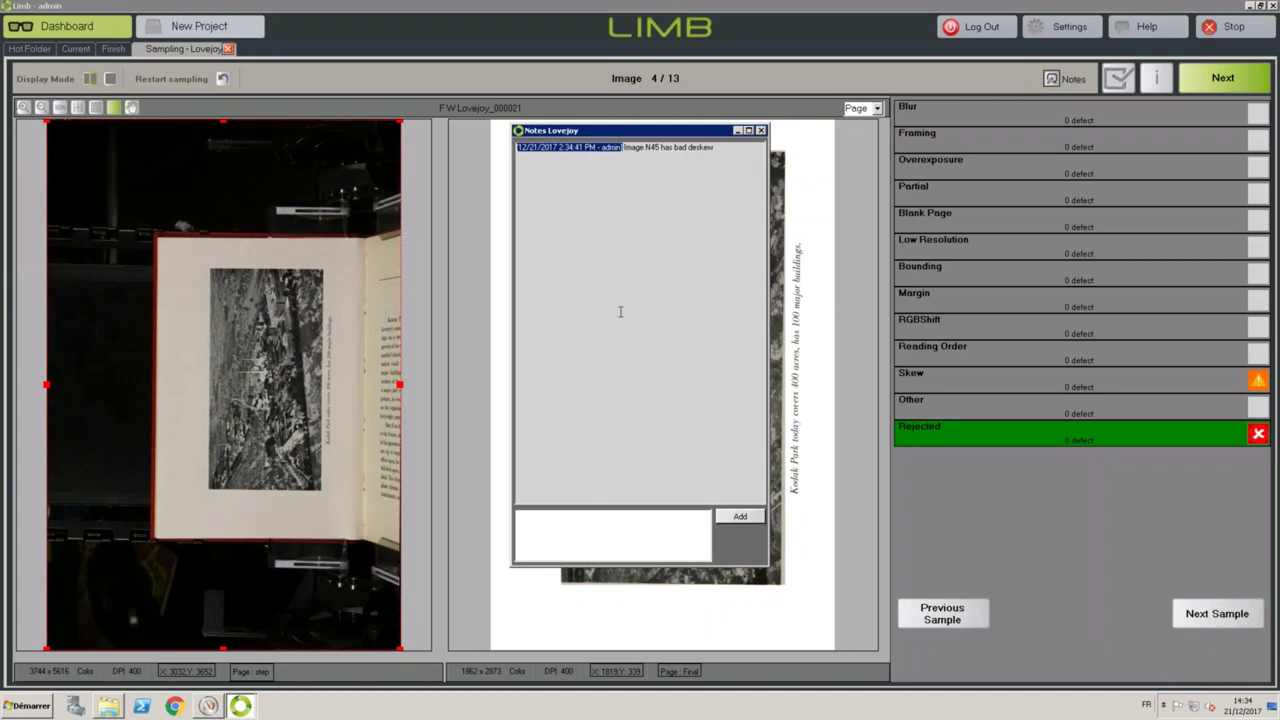
{"action": "left_click", "coordinate": [762, 131]}
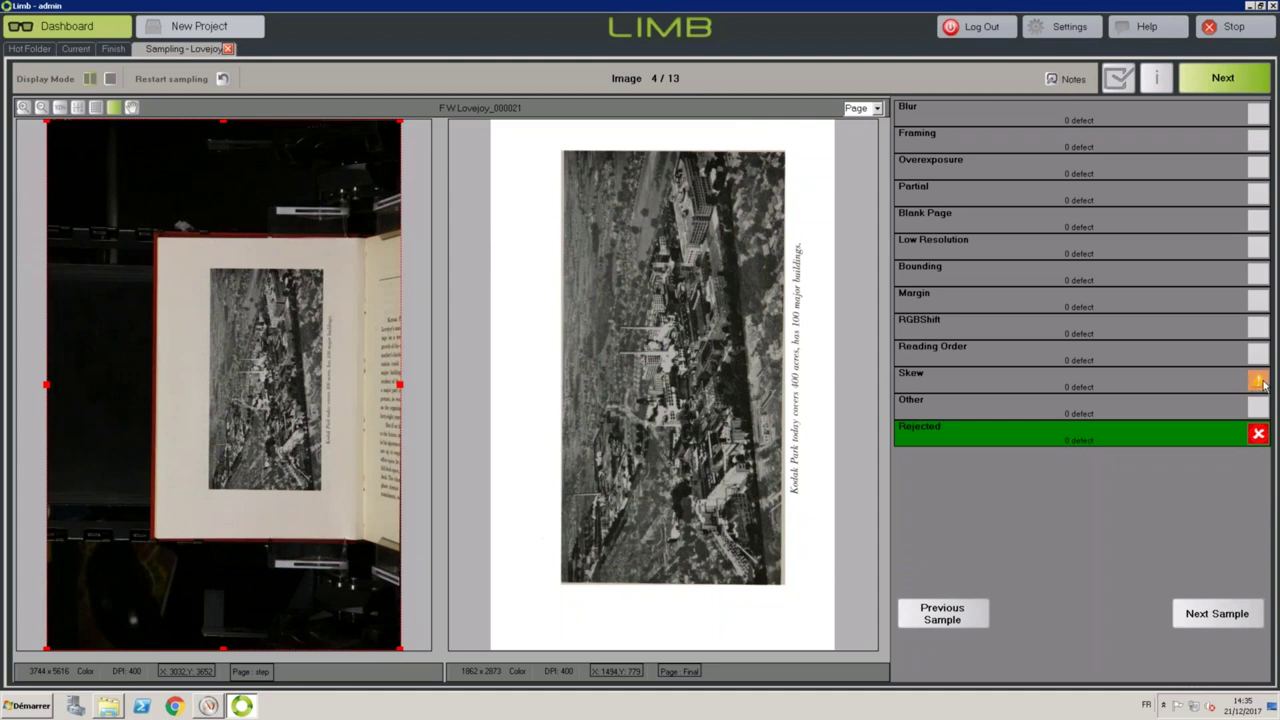
Clear the Skew and Rejected marks from the fourth sample and advance to the fifth sample.
{"action": "left_click", "coordinate": [1258, 380]}
{"action": "left_click", "coordinate": [1258, 433]}
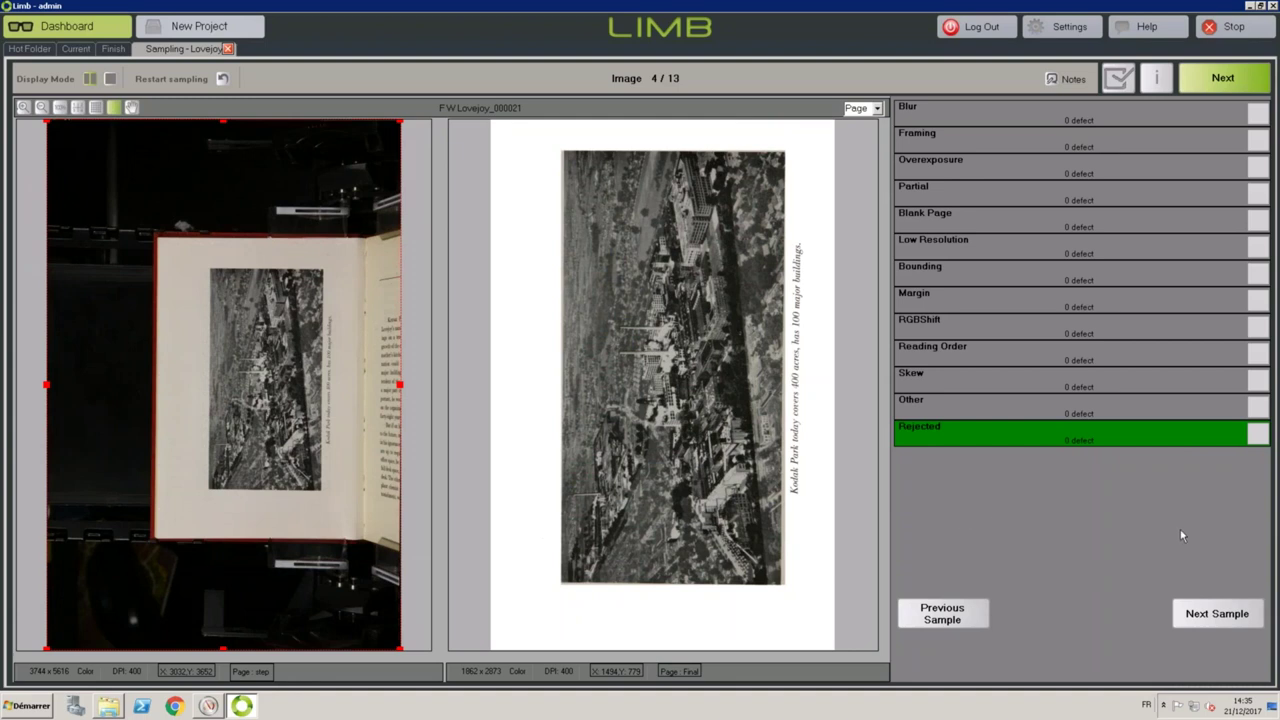
{"action": "left_click", "coordinate": [1219, 624]}
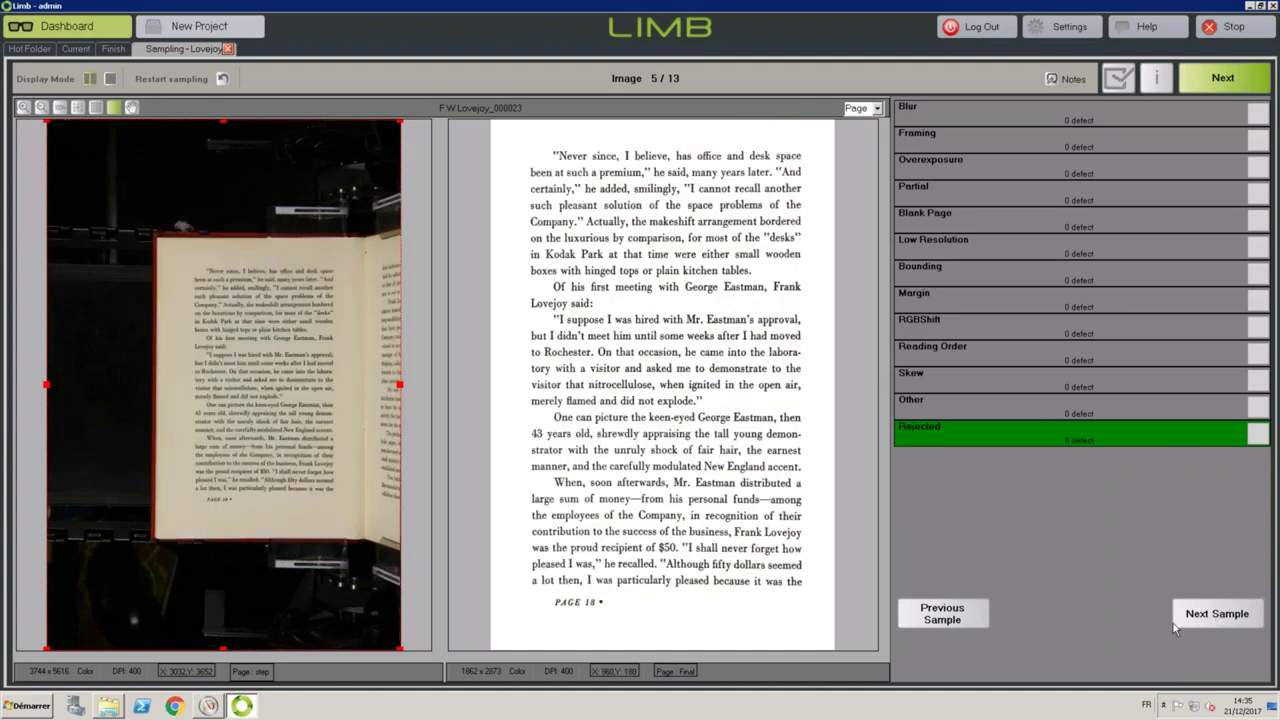
Go through the remaining samples up to the thirteenth without marking defects and finish at the sampling report.
{"action": "left_click", "coordinate": [1222, 621]}
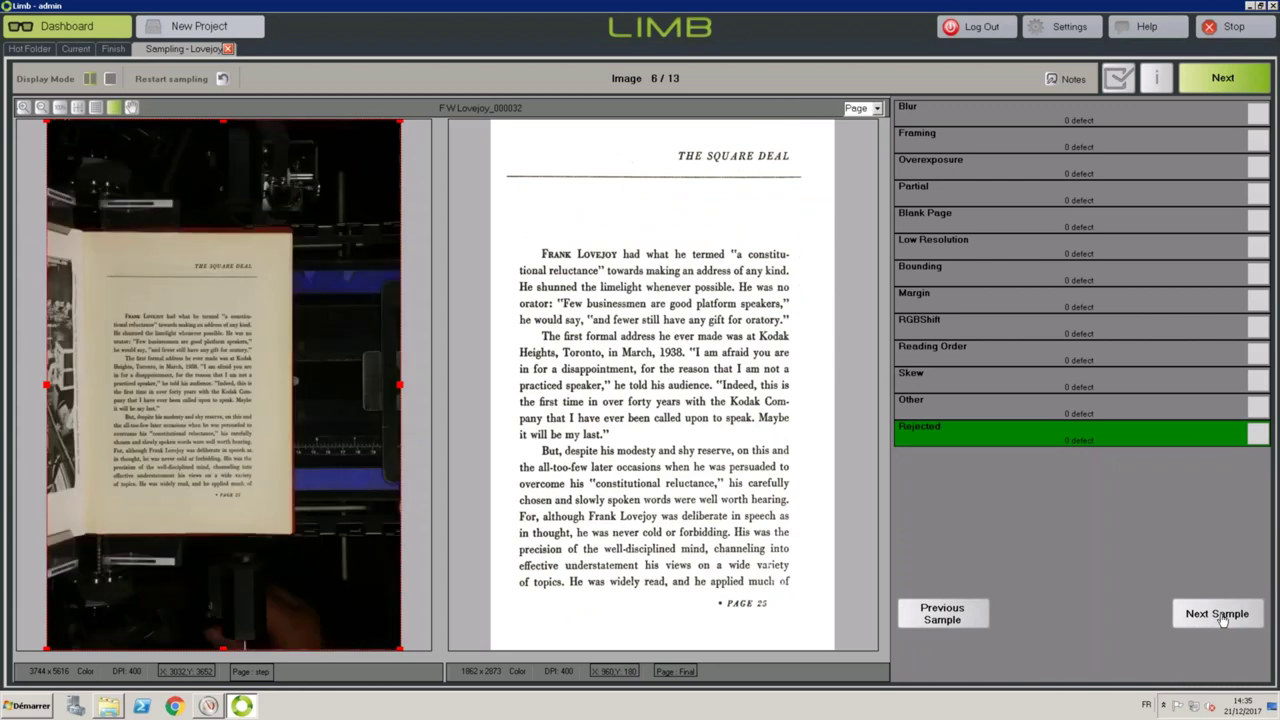
{"action": "left_click", "coordinate": [1222, 621]}
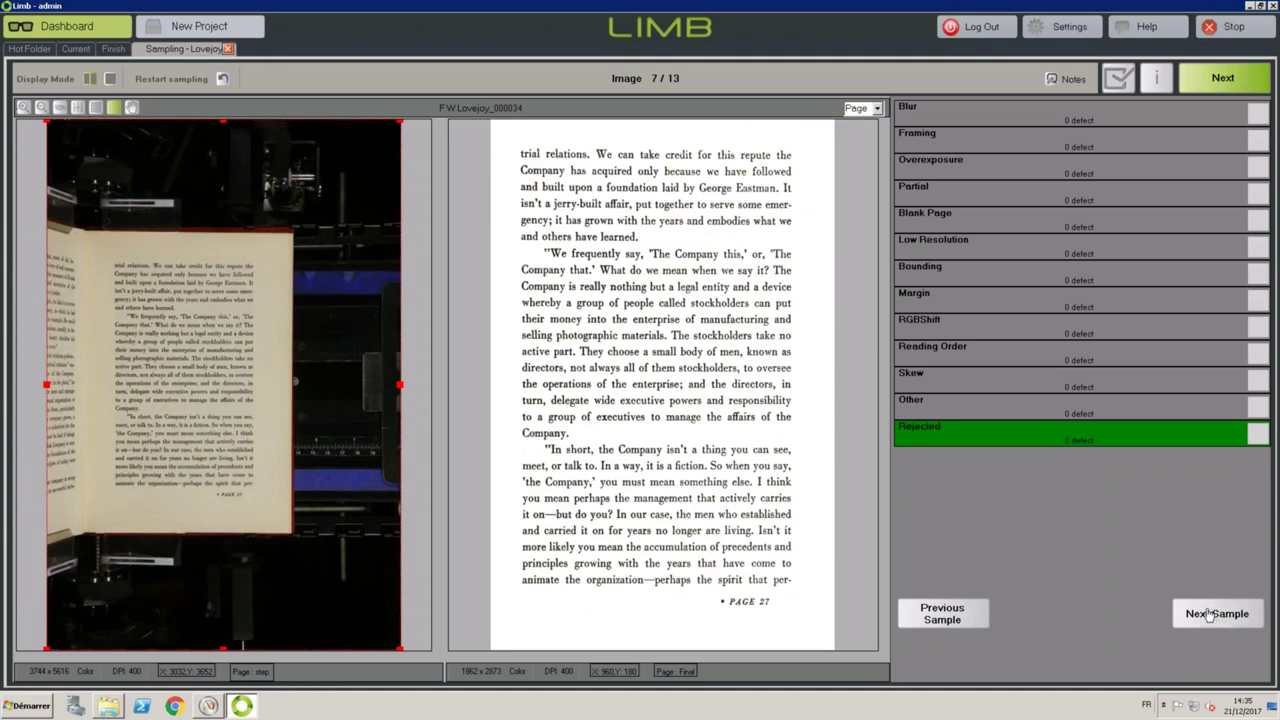
{"action": "left_click", "coordinate": [1210, 622]}
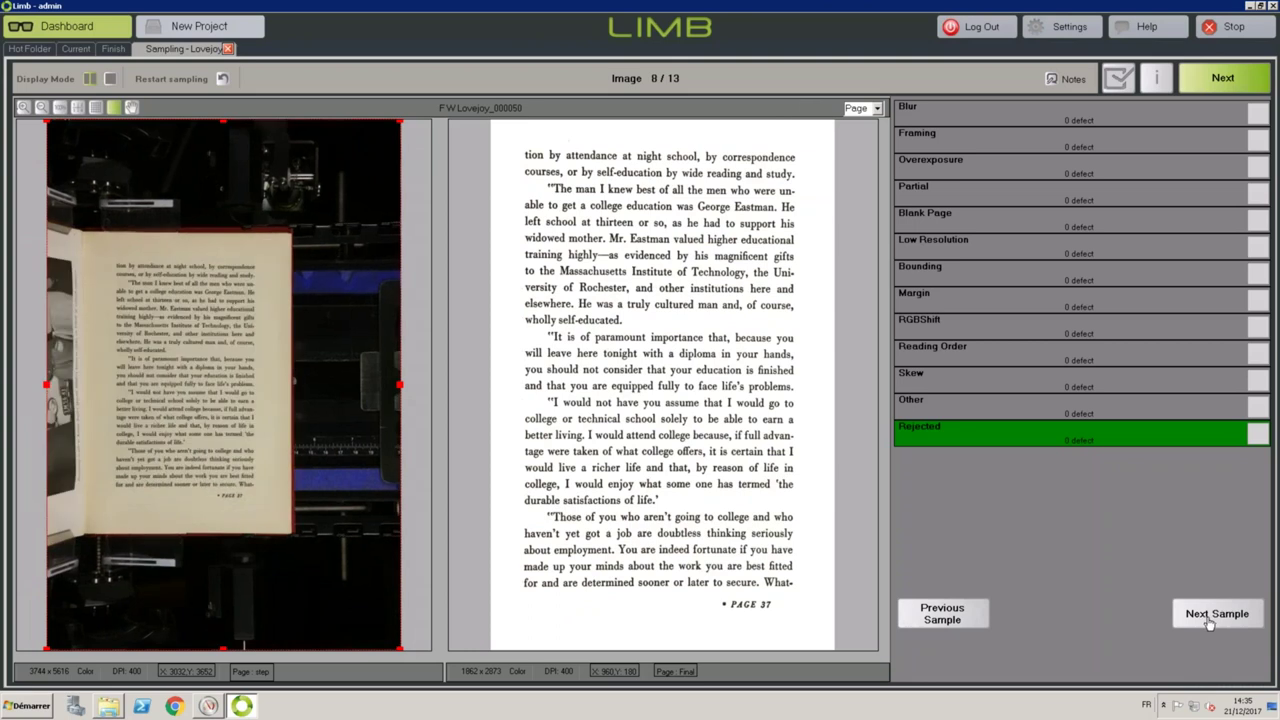
{"action": "left_click", "coordinate": [1209, 620]}
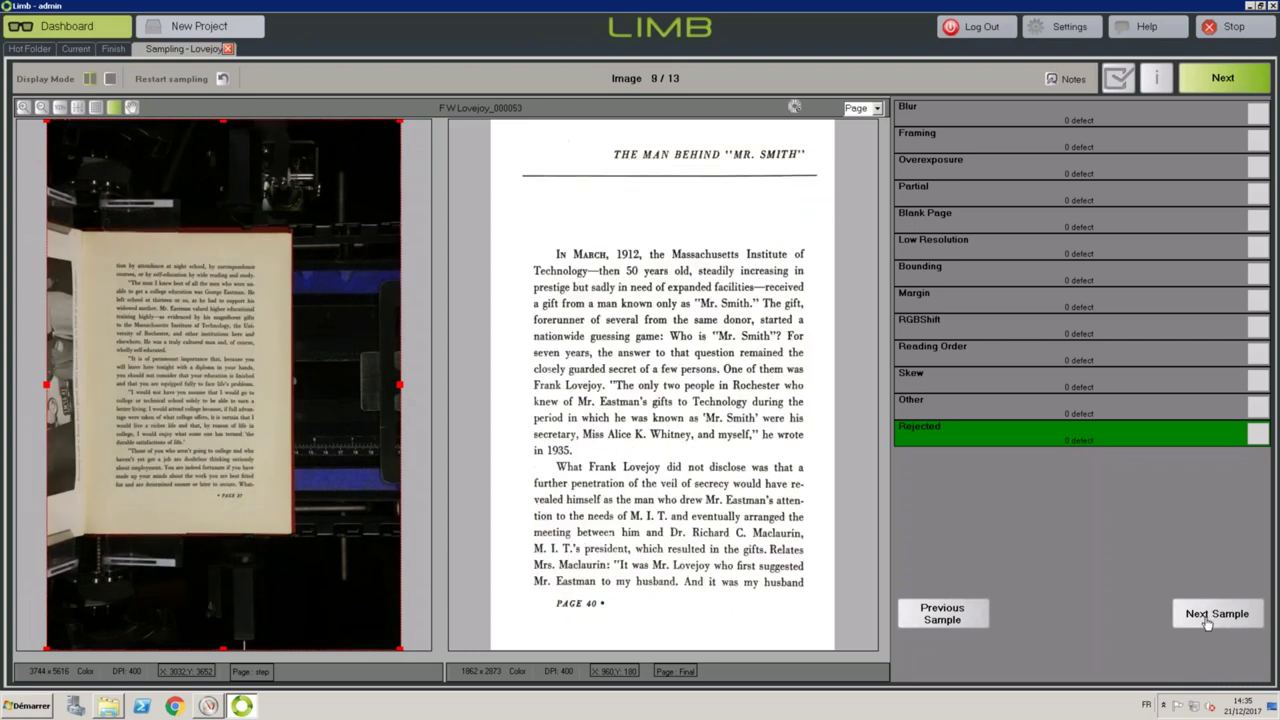
{"action": "left_click", "coordinate": [1207, 620]}
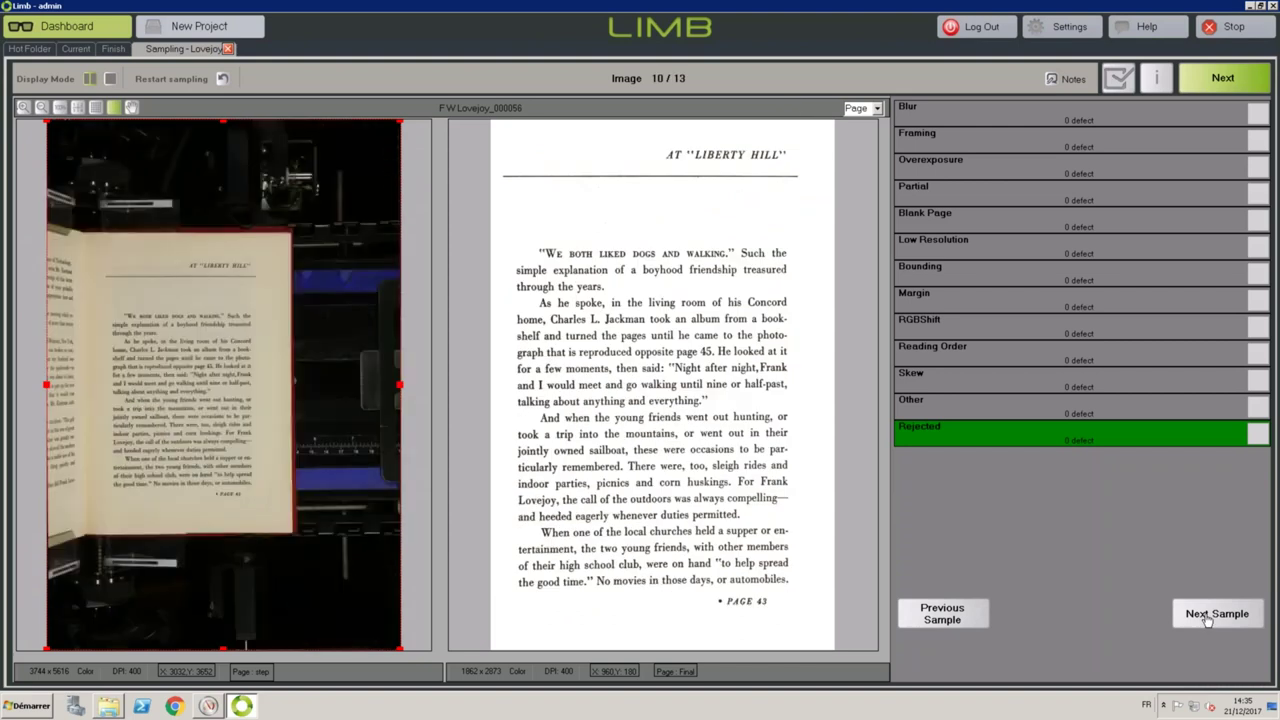
{"action": "left_click", "coordinate": [1207, 620]}
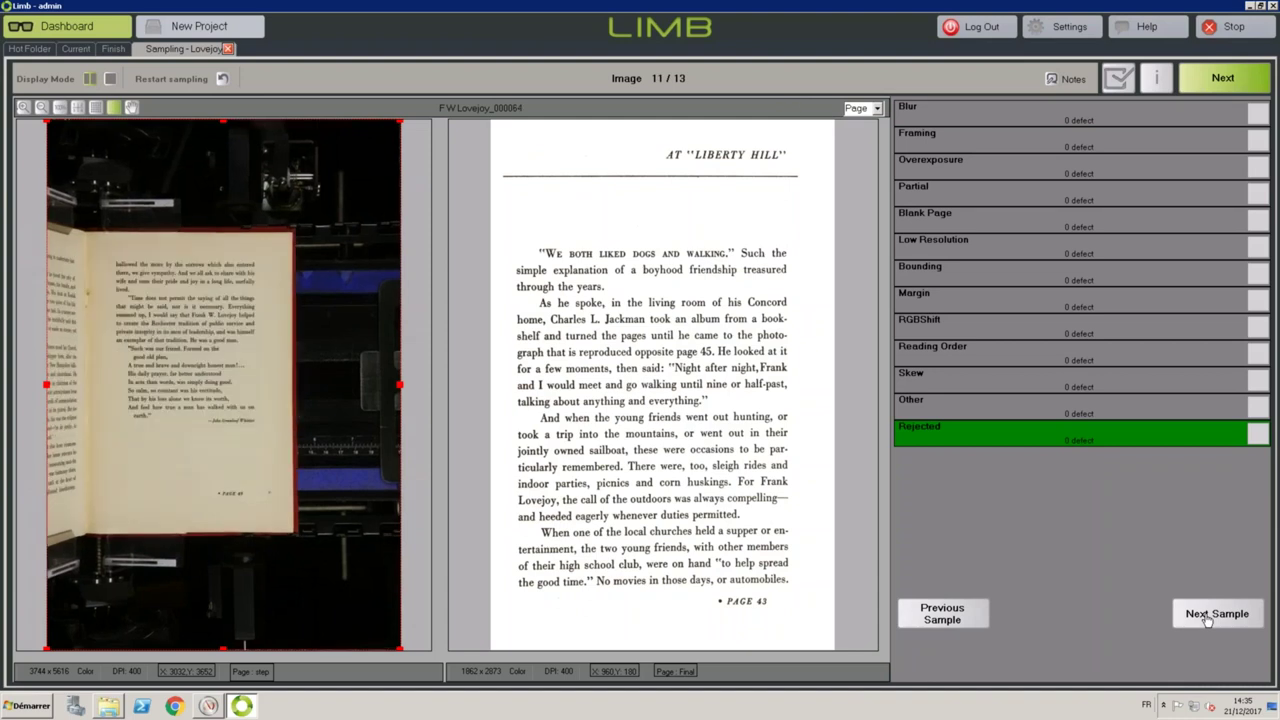
{"action": "left_click", "coordinate": [1207, 620]}
{"action": "left_click", "coordinate": [1207, 620]}
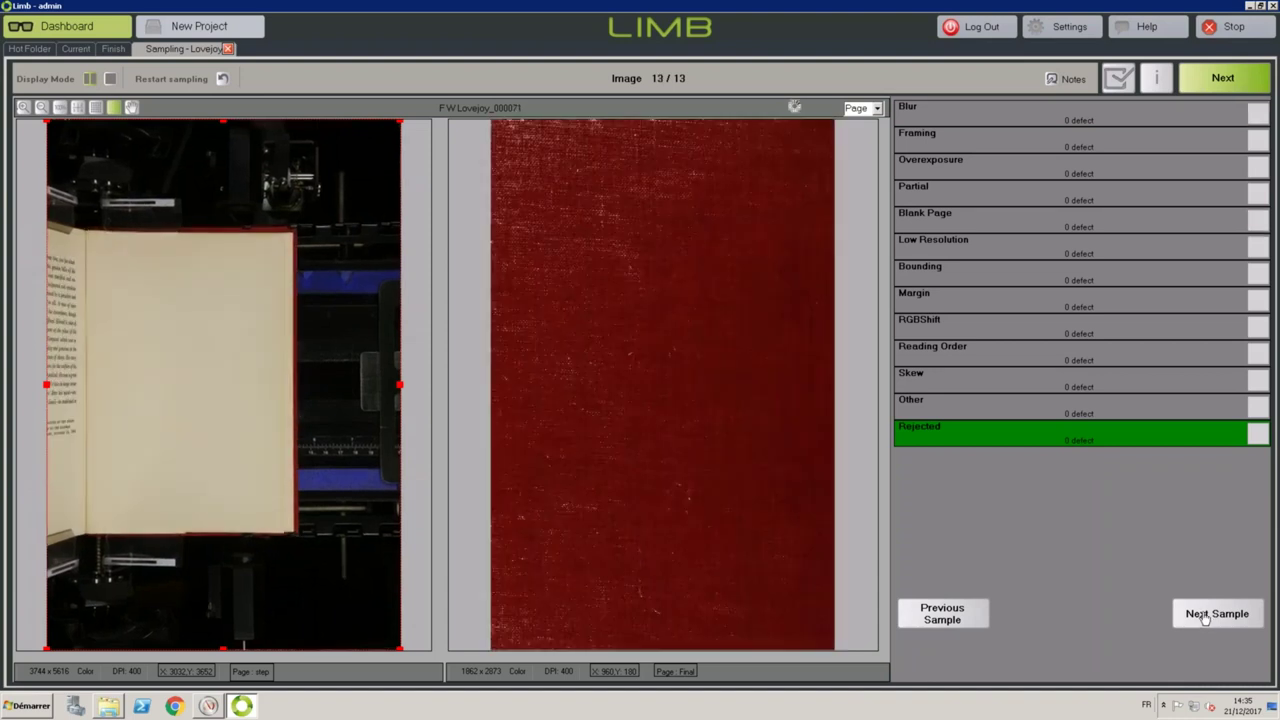
{"action": "left_click", "coordinate": [1205, 619]}
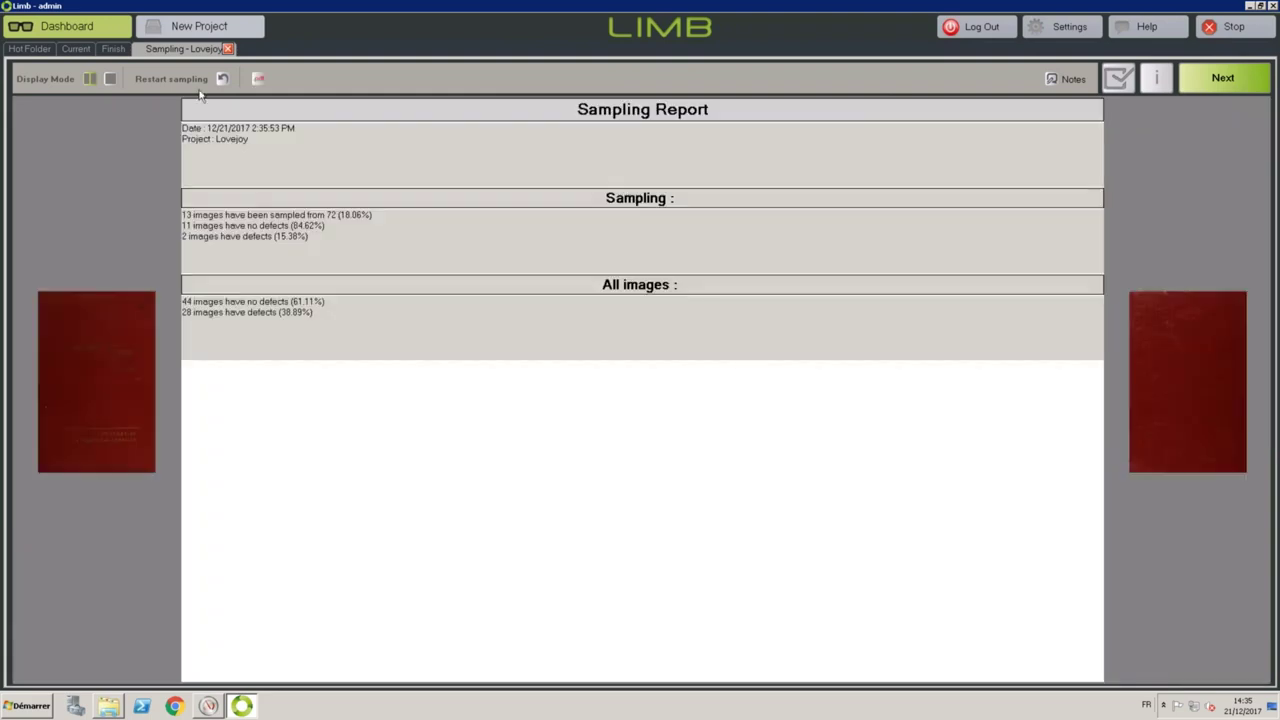
Open the sampling report as a PDF, examine its defect tables and charts for sampled and all images, and close it.
{"action": "left_click", "coordinate": [258, 80]}
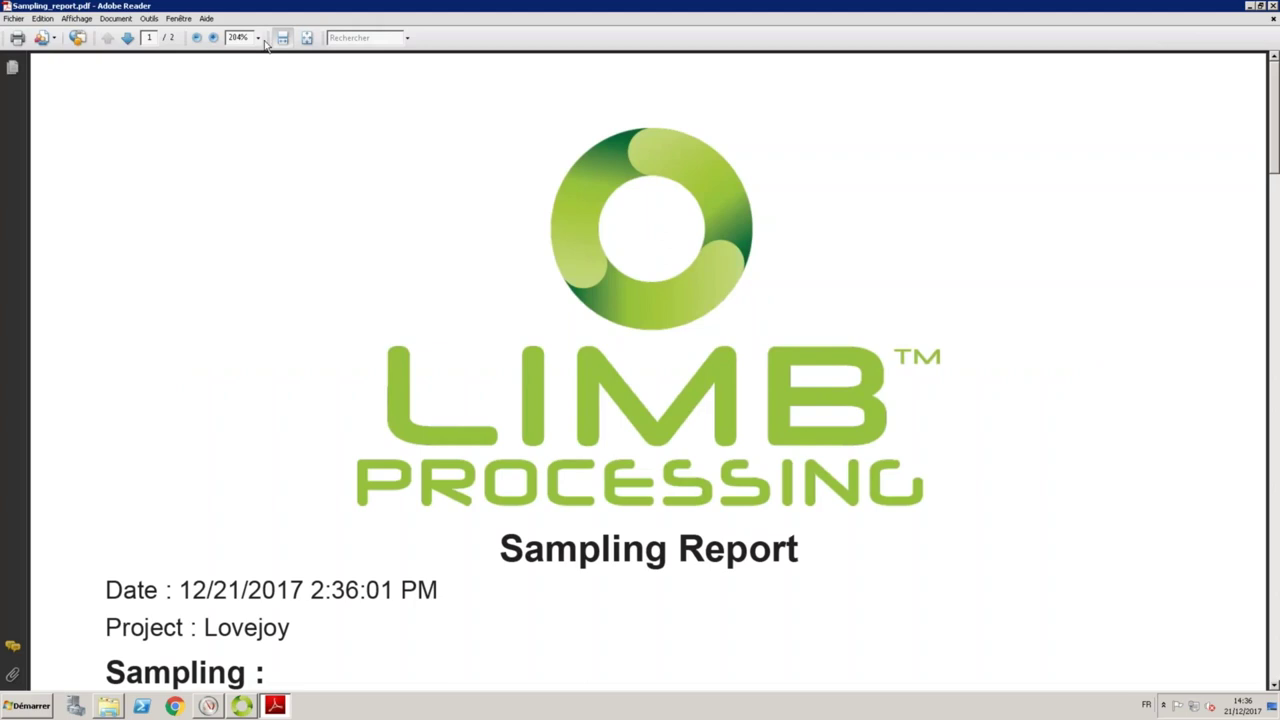
{"action": "left_click", "coordinate": [199, 38]}
{"action": "left_click", "coordinate": [199, 38]}
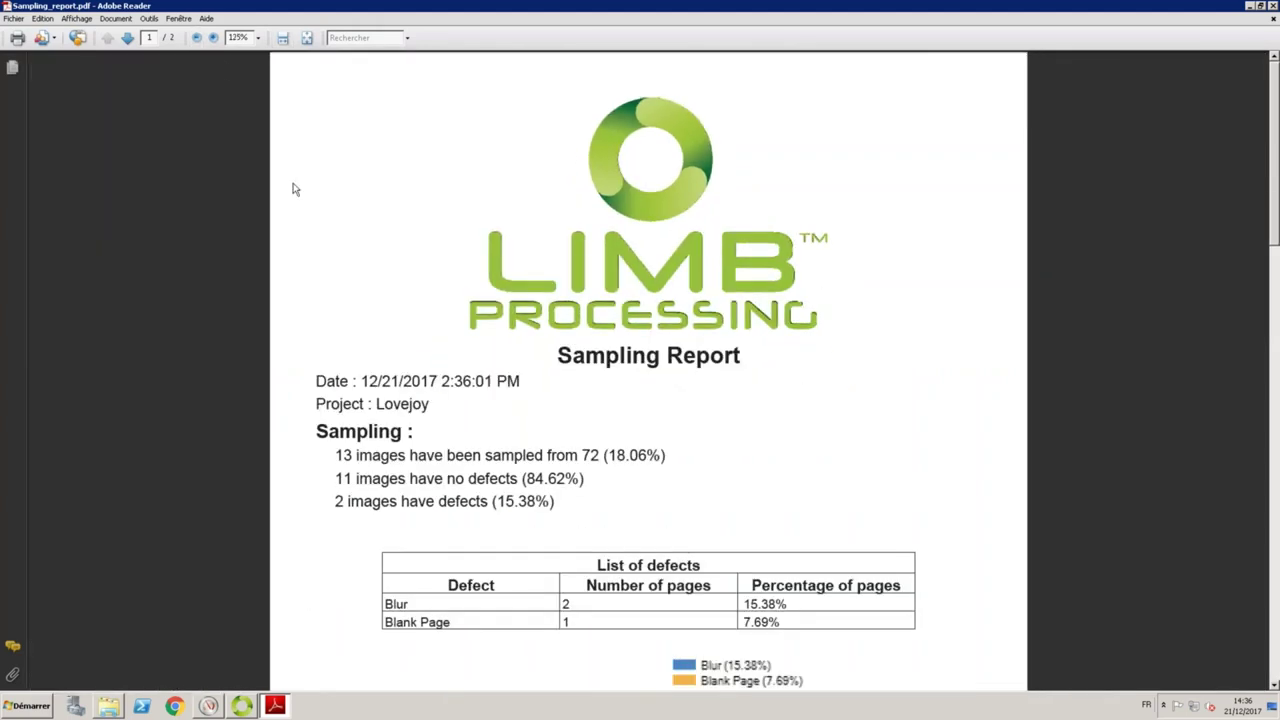
{"action": "scroll", "coordinate": [309, 214], "scroll_direction": "down", "scroll_amount": 1}
{"action": "scroll", "coordinate": [309, 214], "scroll_direction": "down", "scroll_amount": 3}
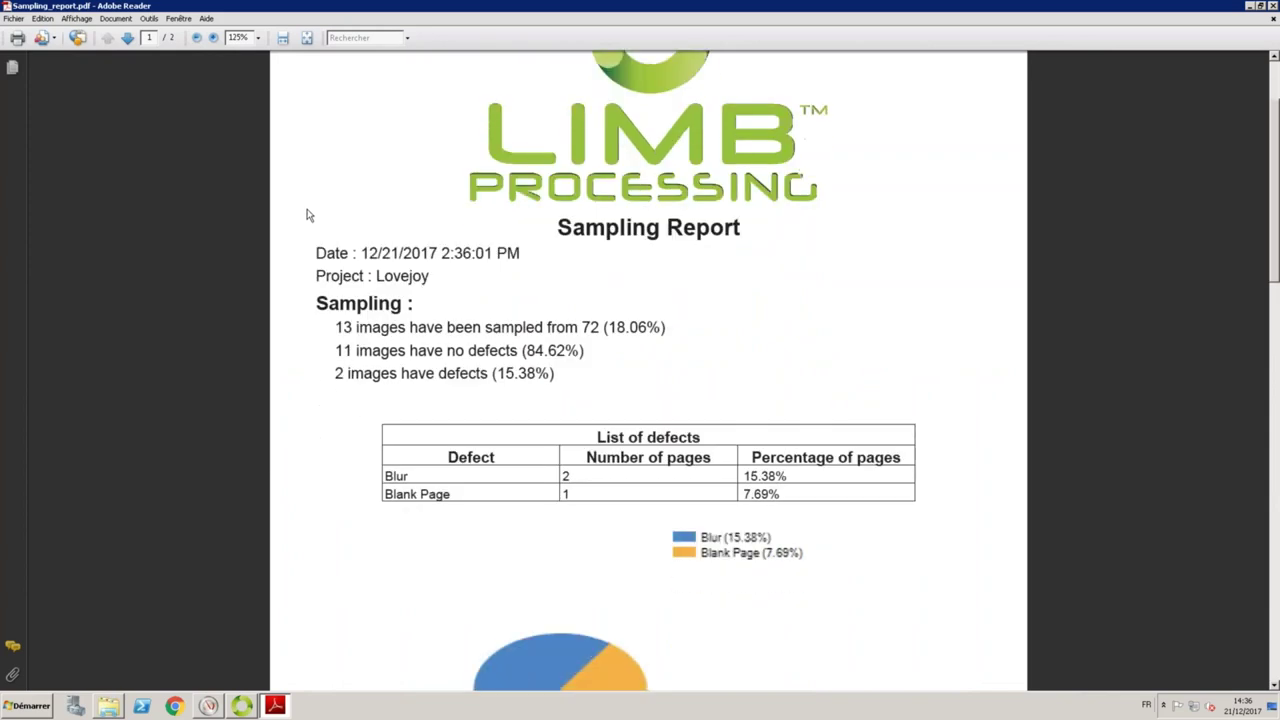
{"action": "scroll", "coordinate": [309, 216], "scroll_direction": "down", "scroll_amount": 2}
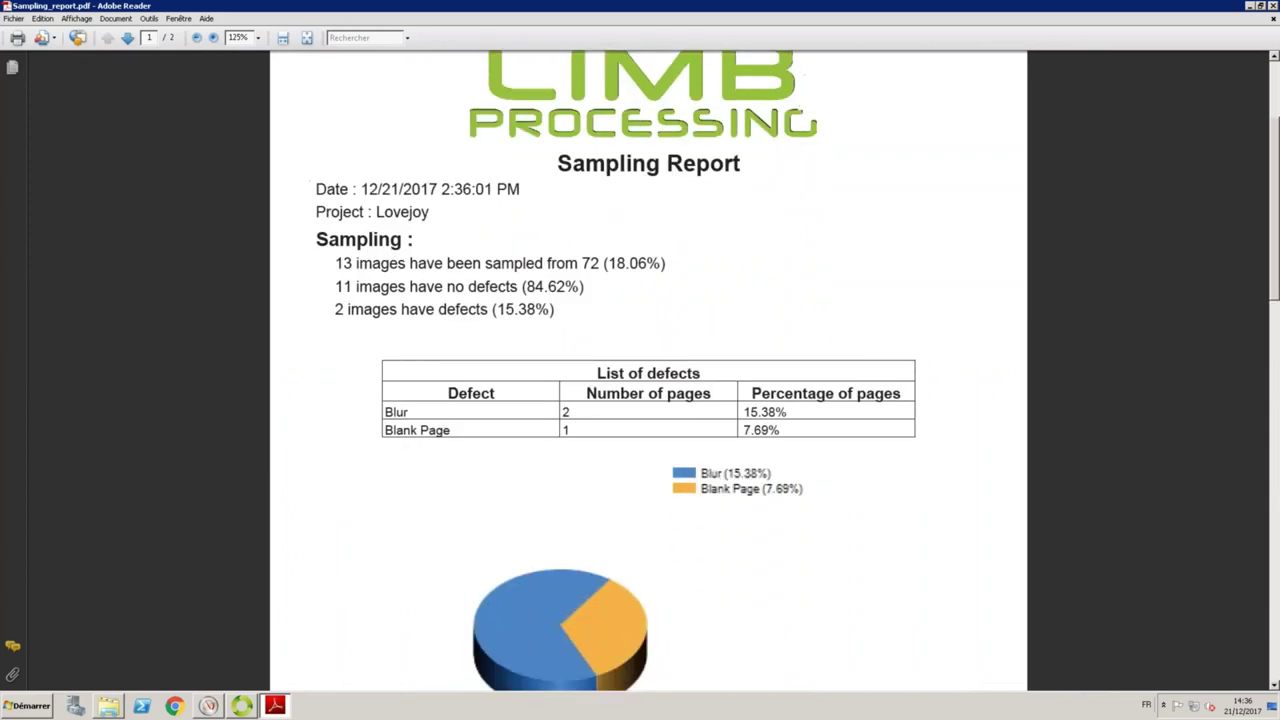
{"action": "scroll", "coordinate": [648, 370], "scroll_direction": "down", "scroll_amount": 1}
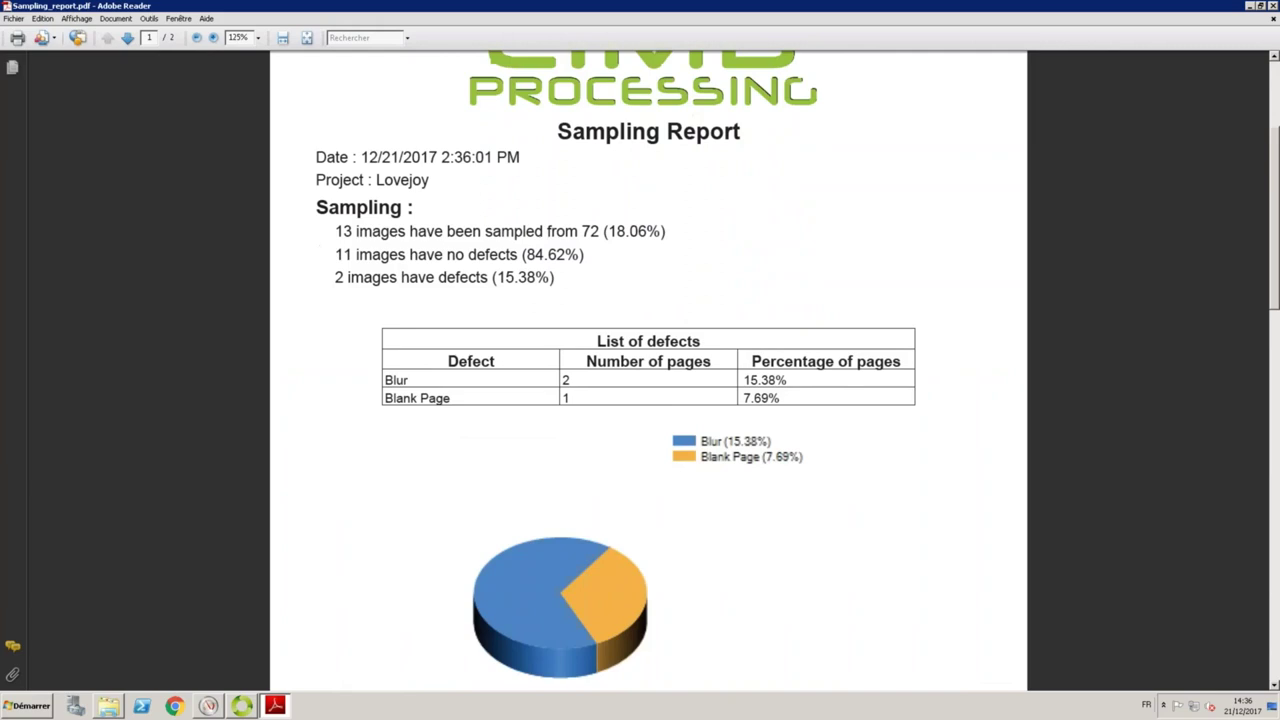
{"action": "scroll", "coordinate": [648, 370], "scroll_direction": "down", "scroll_amount": 2}
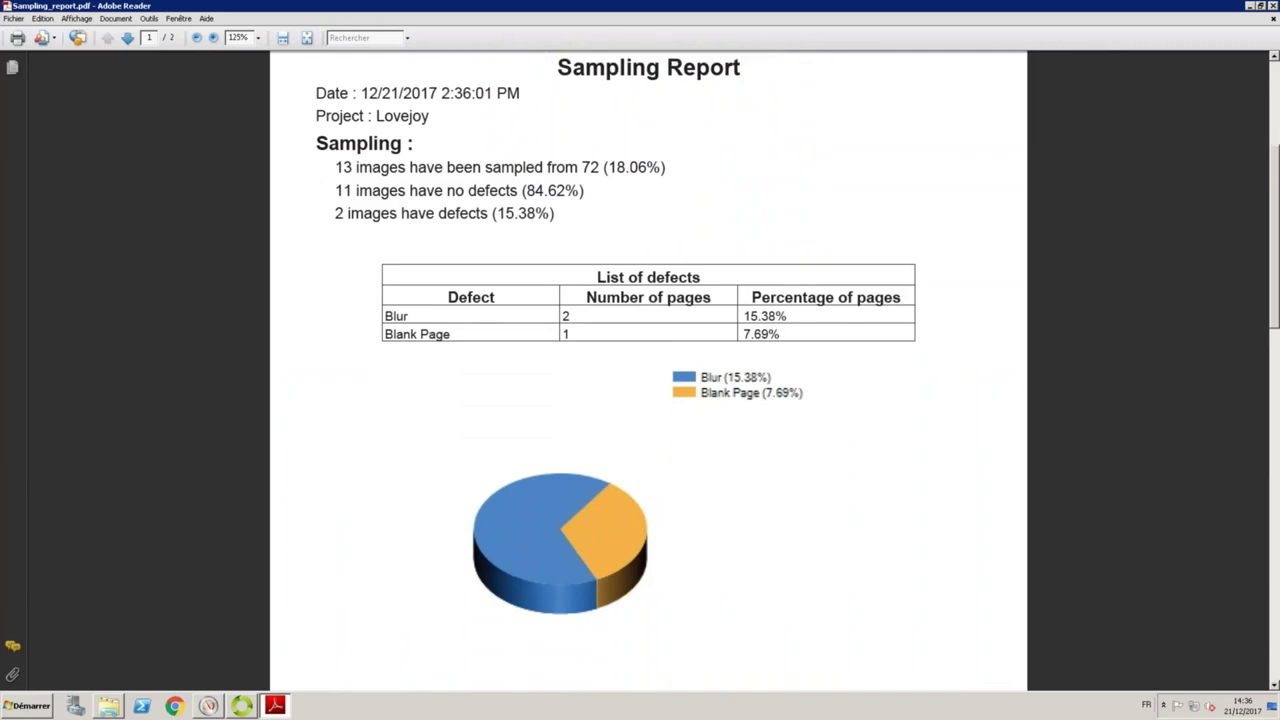
{"action": "scroll", "coordinate": [648, 370], "scroll_direction": "down", "scroll_amount": 5}
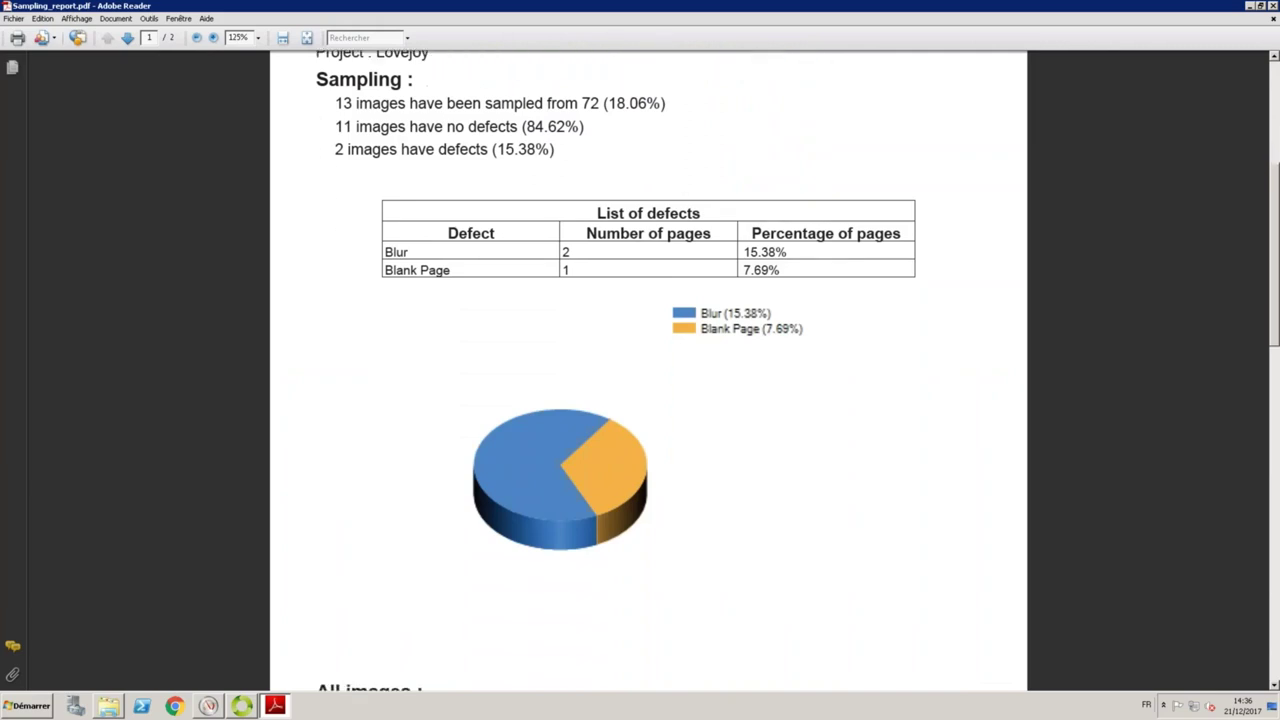
{"action": "scroll", "coordinate": [648, 370], "scroll_direction": "down", "scroll_amount": 3}
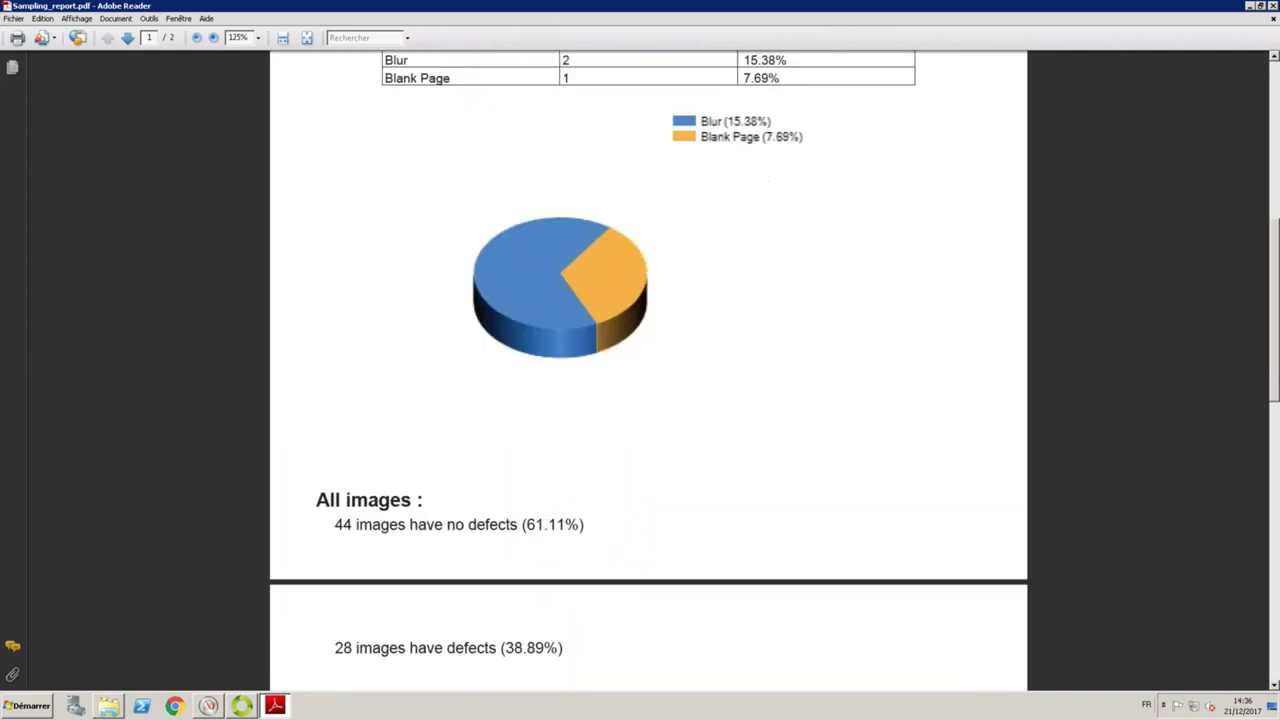
{"action": "scroll", "coordinate": [648, 370], "scroll_direction": "down", "scroll_amount": 8}
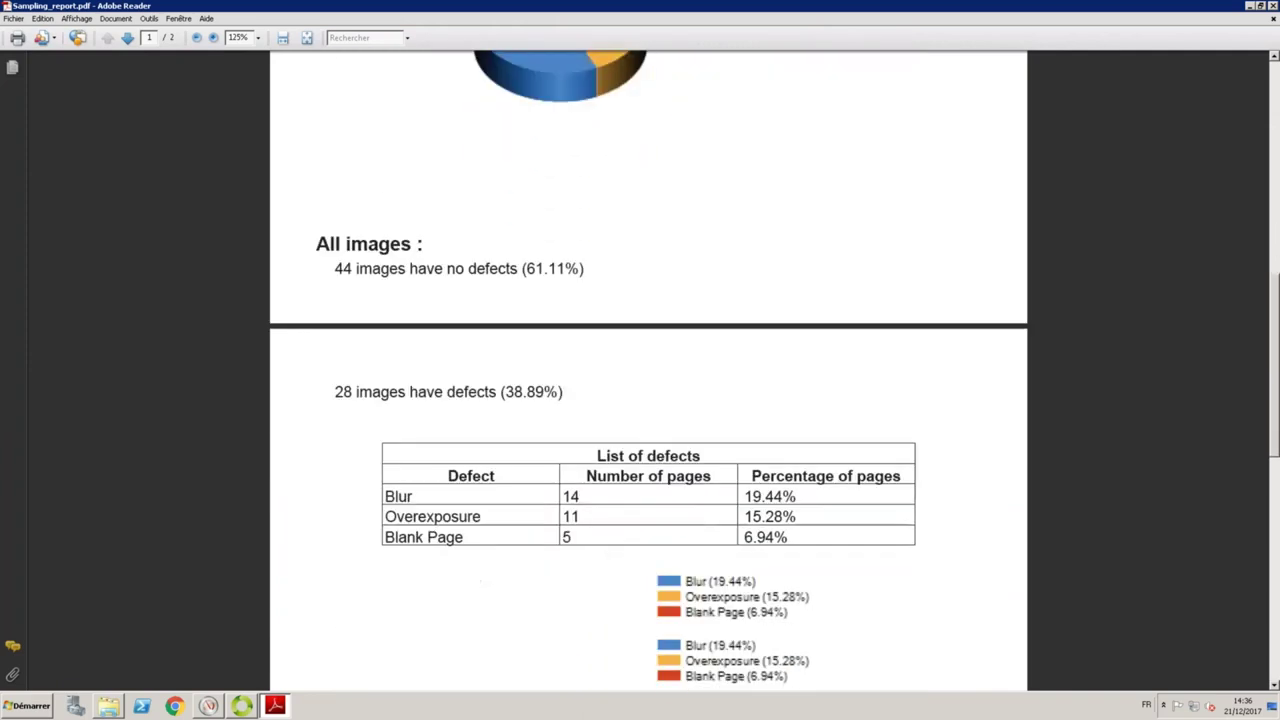
{"action": "scroll", "coordinate": [648, 370], "scroll_direction": "down", "scroll_amount": 4}
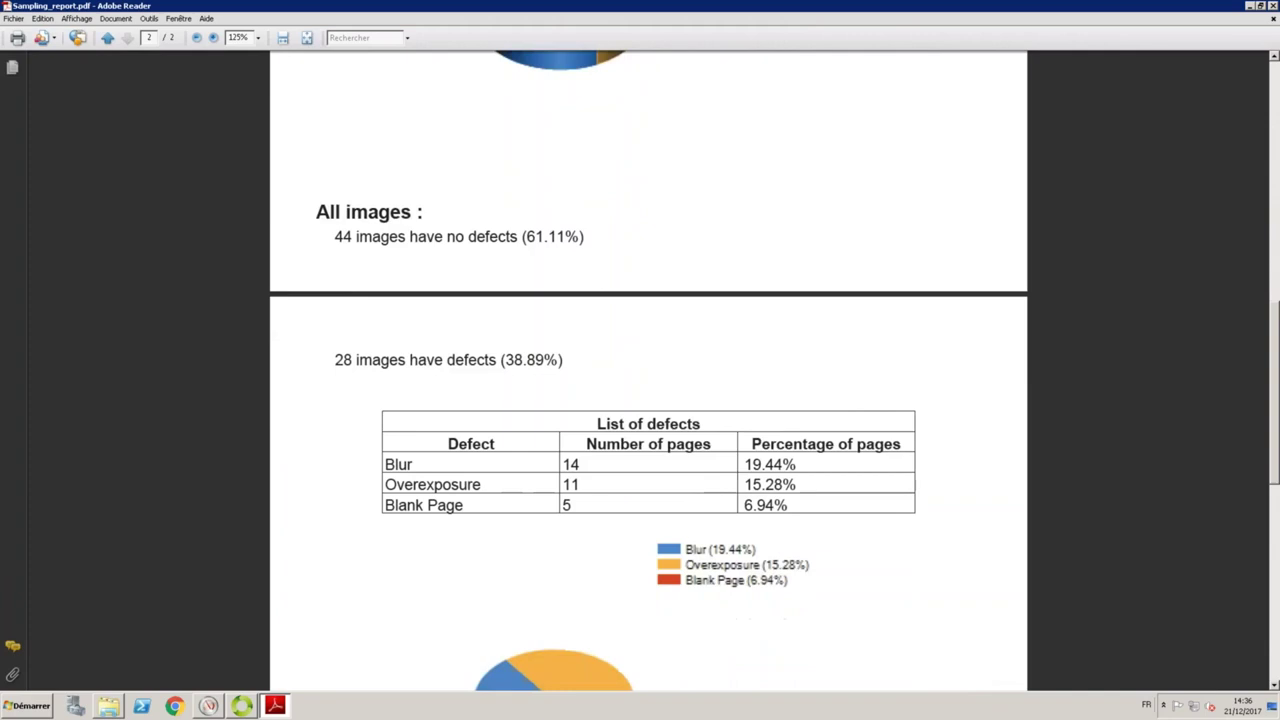
{"action": "scroll", "coordinate": [648, 370], "scroll_direction": "down", "scroll_amount": 1}
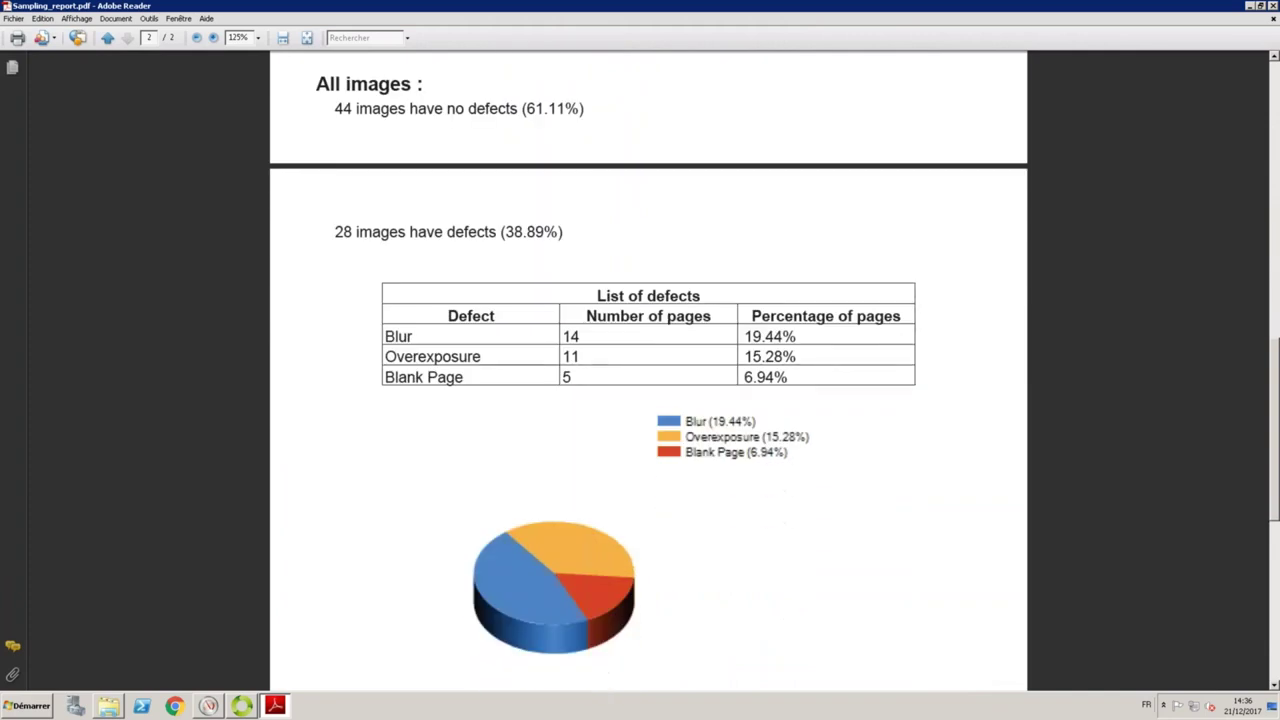
{"action": "scroll", "coordinate": [648, 370], "scroll_direction": "down", "scroll_amount": 1}
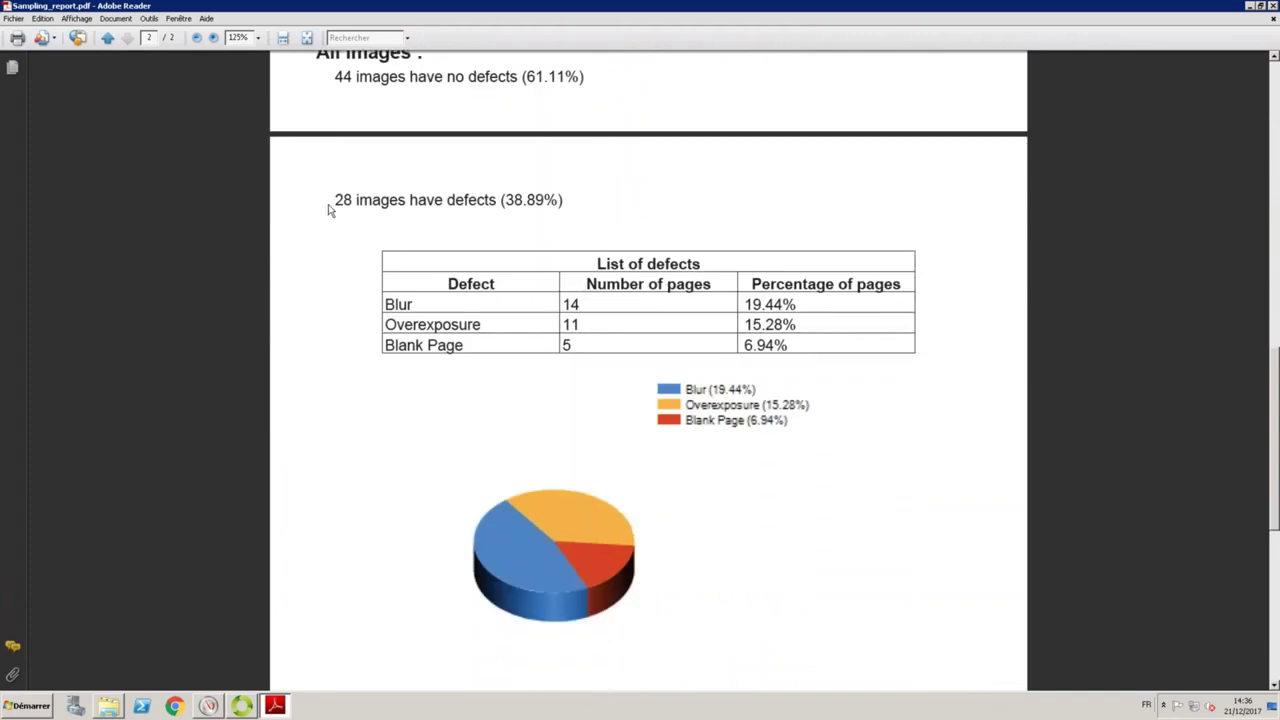
{"action": "left_click", "coordinate": [1272, 9]}
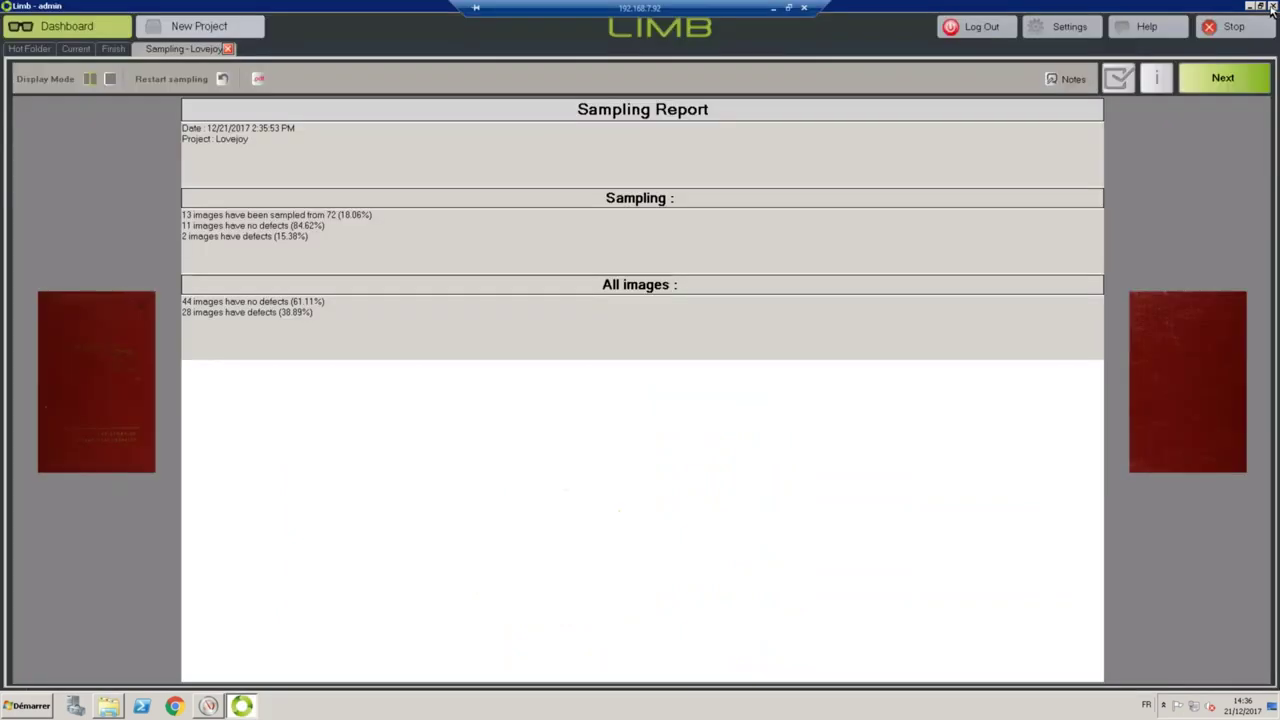
Complete the sampling stage and open the Lovejoy structuring stage at the book's table of contents page.
{"action": "left_click", "coordinate": [1223, 88]}
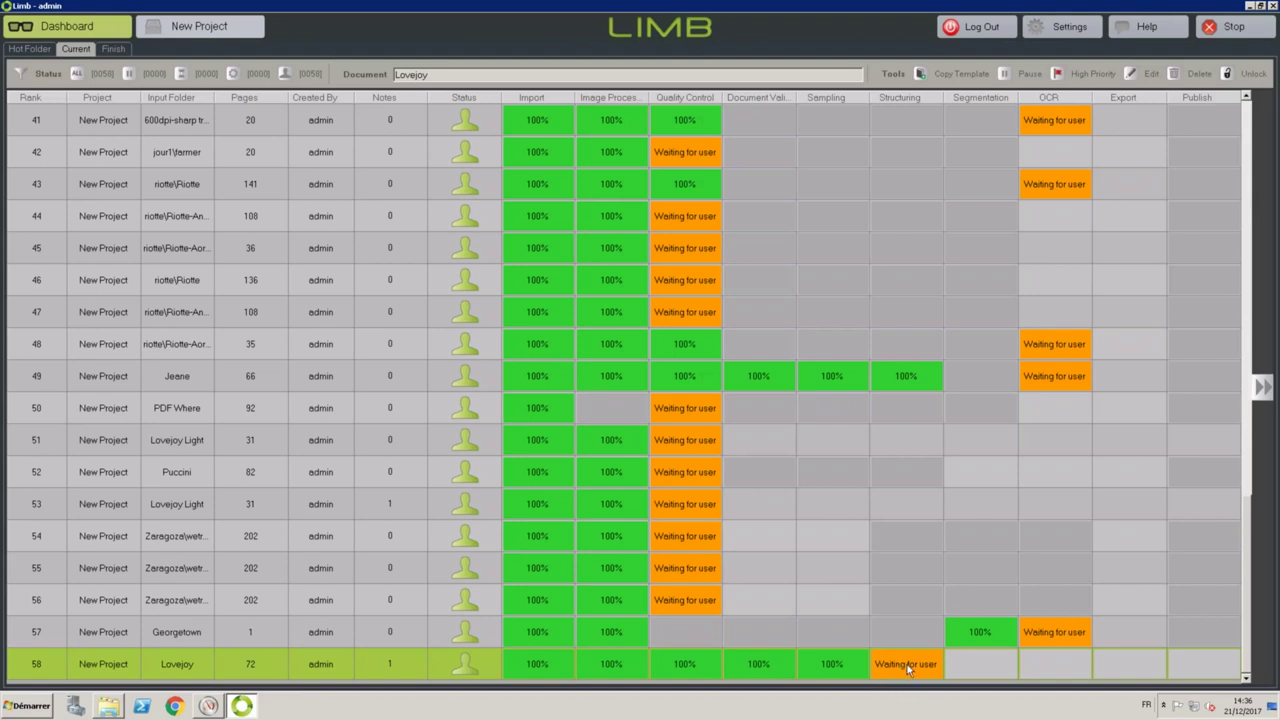
{"action": "double_click", "coordinate": [907, 664]}
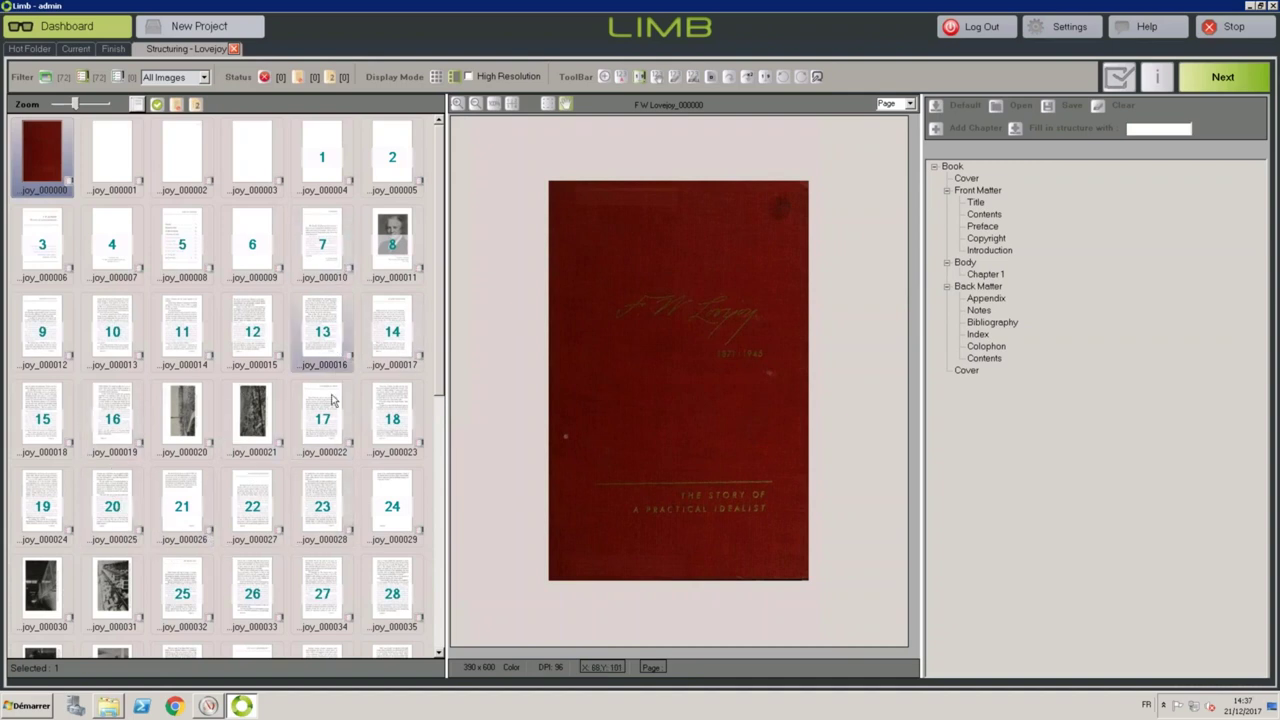
{"action": "left_click", "coordinate": [176, 234]}
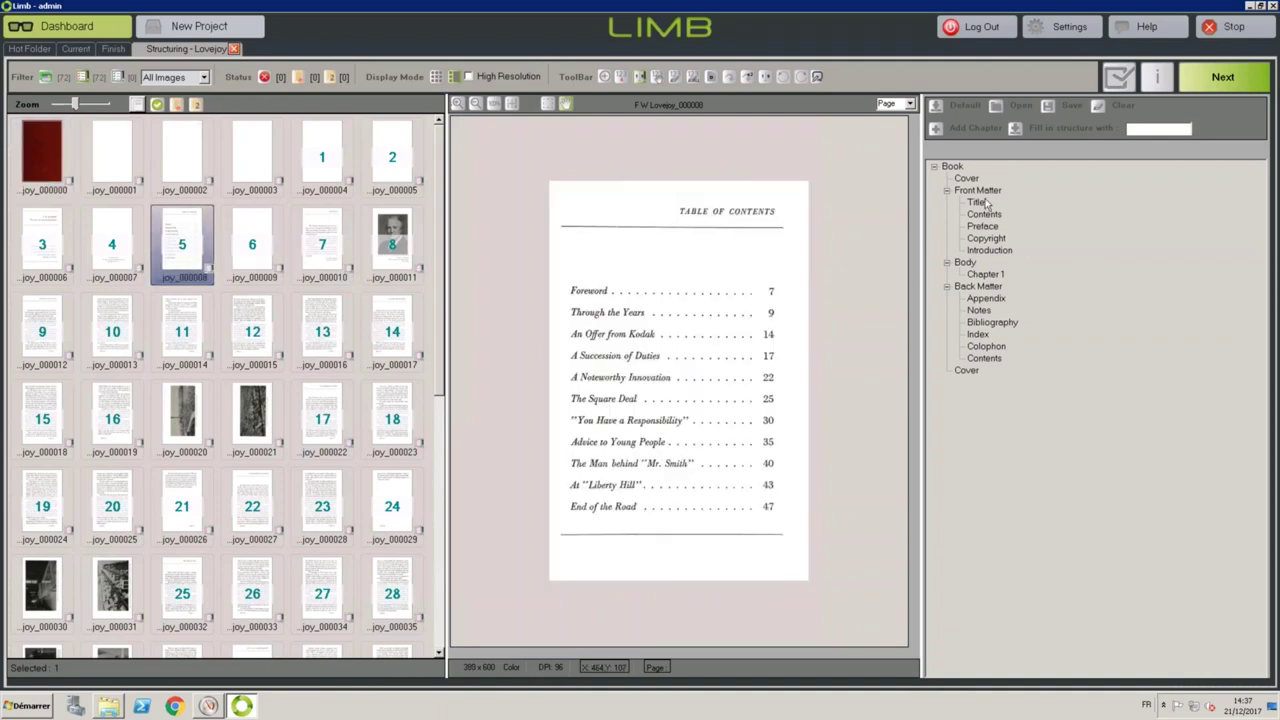
Add three more chapters, Chapter 2 to Chapter 4, under Body in the book structure.
{"action": "left_click", "coordinate": [966, 263]}
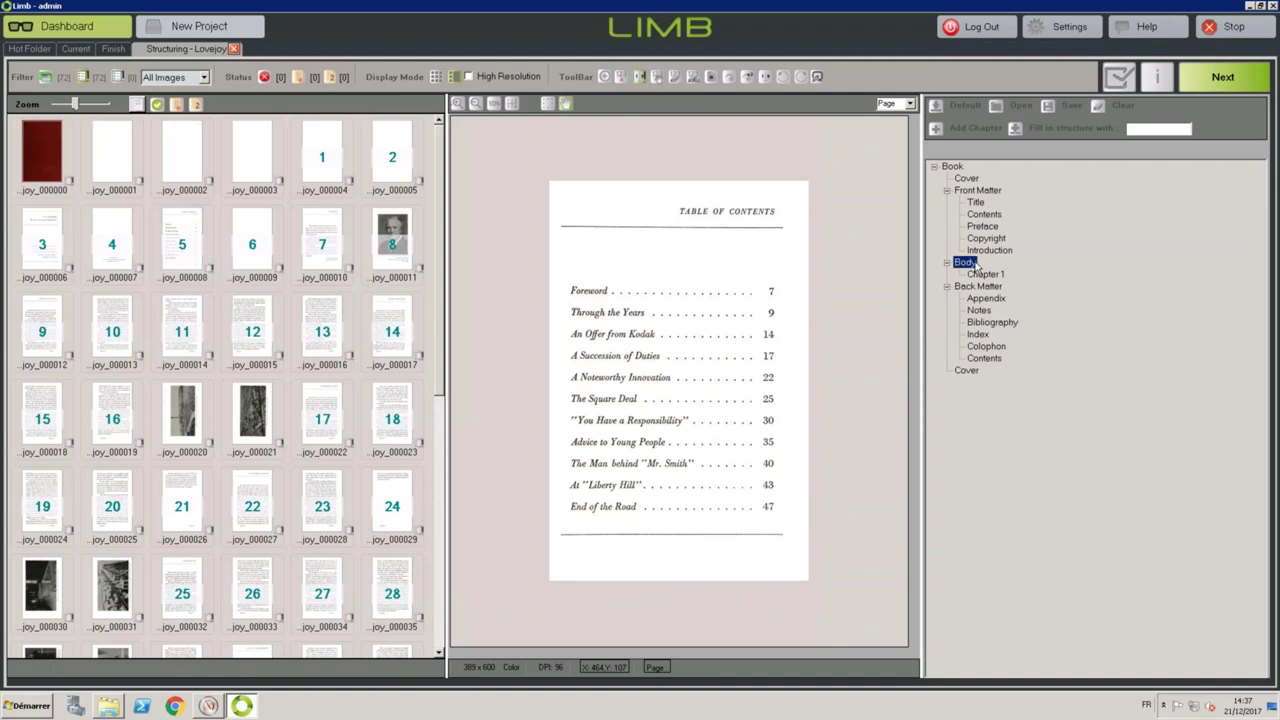
{"action": "left_click", "coordinate": [960, 130]}
{"action": "left_click", "coordinate": [960, 128]}
{"action": "left_click", "coordinate": [960, 128]}
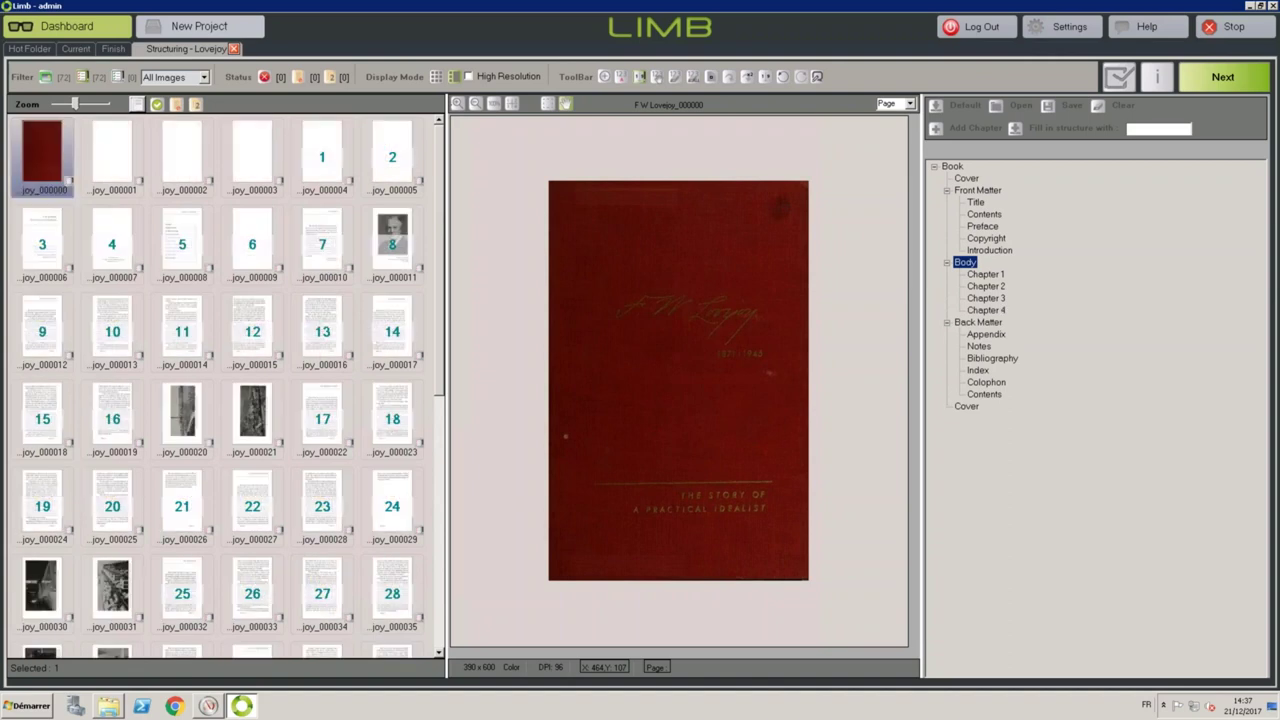
Open Chapter 1's section properties, examine the name and available section types, and close them without changes.
{"action": "left_click", "coordinate": [986, 274]}
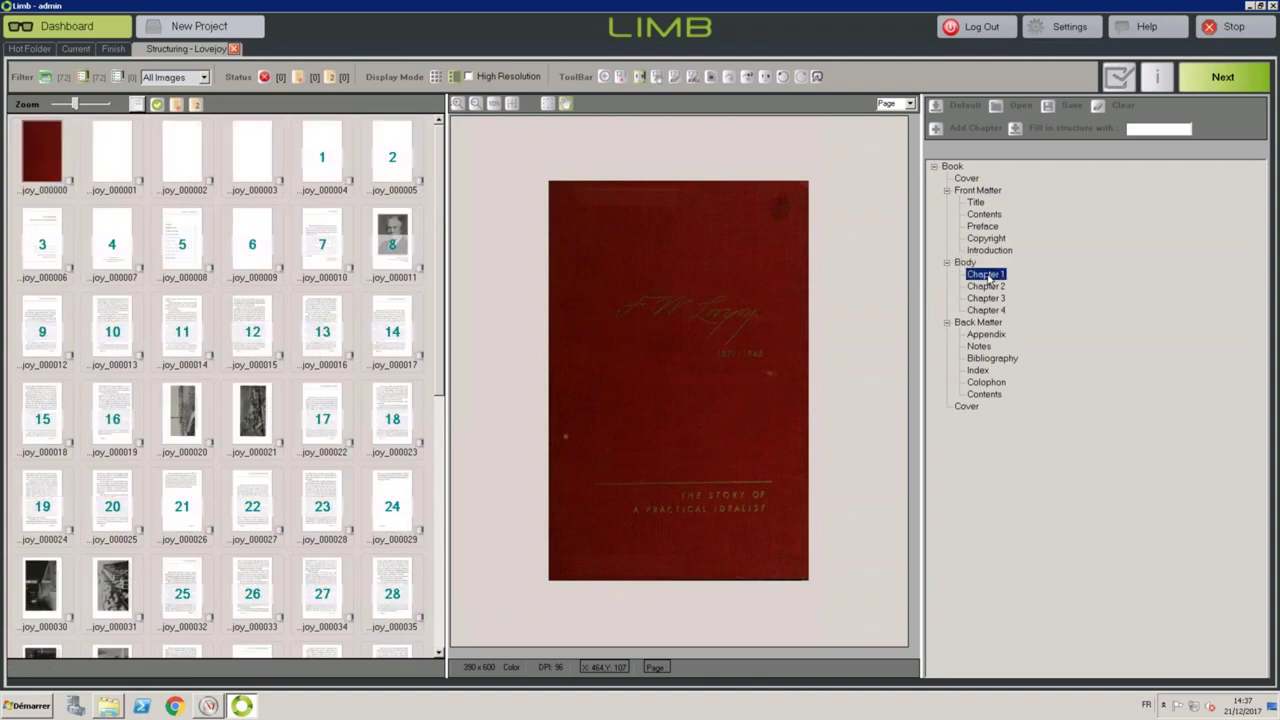
{"action": "right_click", "coordinate": [988, 278]}
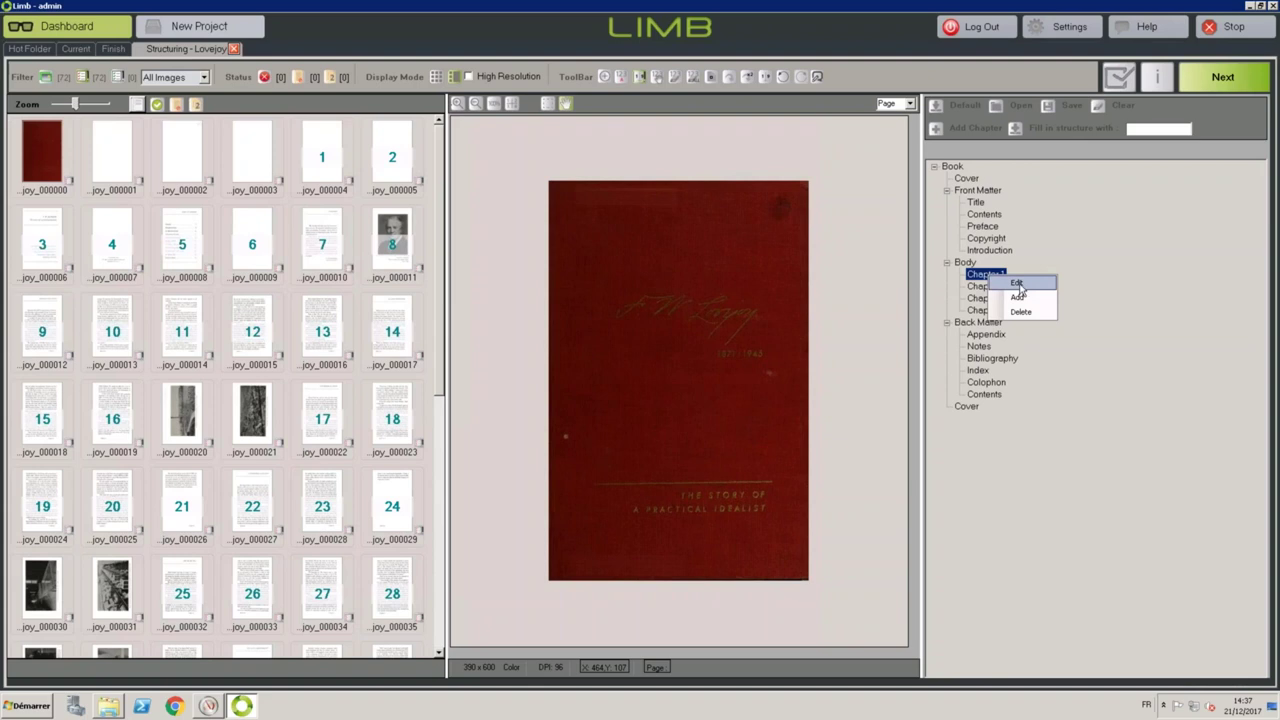
{"action": "left_click", "coordinate": [1017, 284]}
{"action": "left_click_drag", "start_coordinate": [617, 330], "coordinate": [517, 329]}
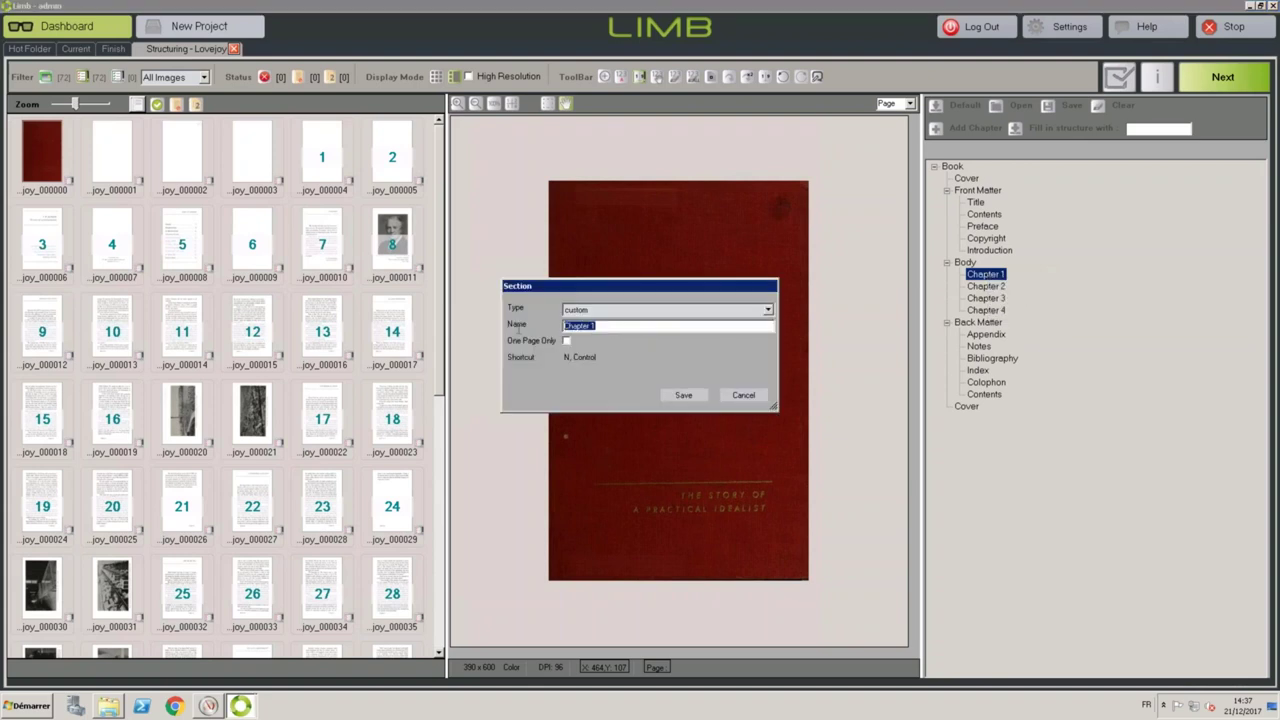
{"action": "left_click", "coordinate": [700, 313]}
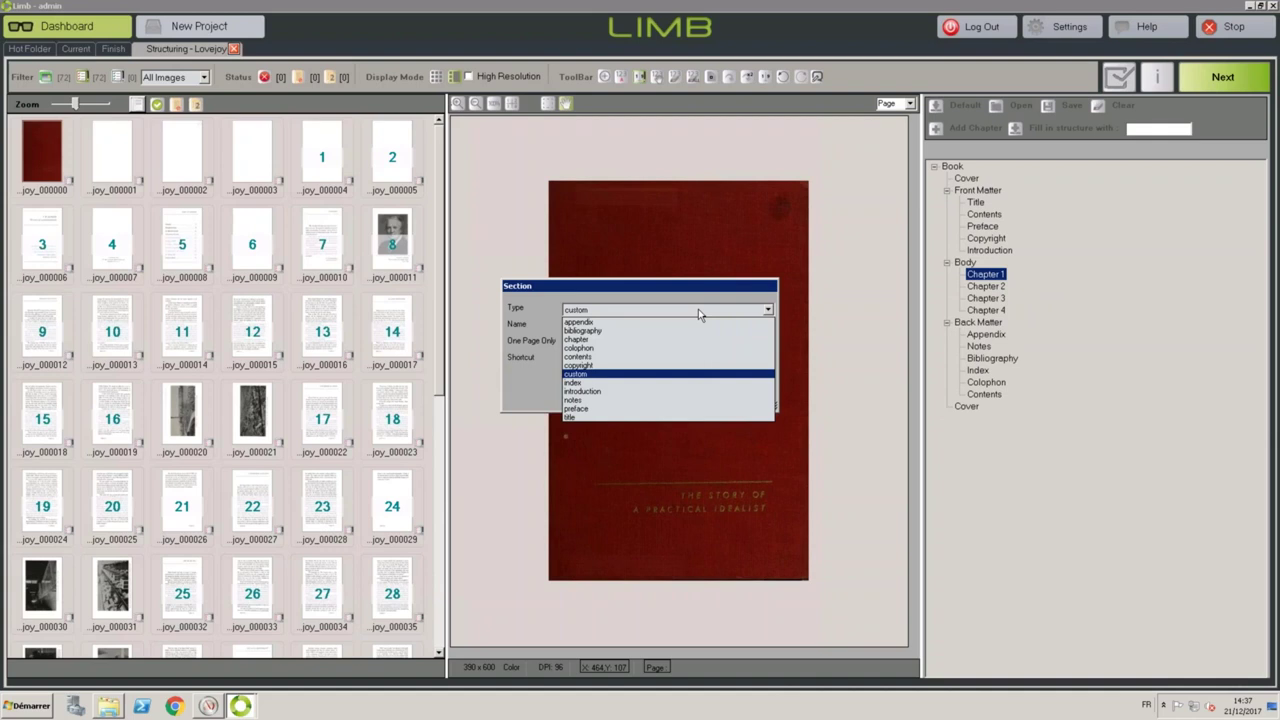
{"action": "left_click", "coordinate": [698, 313]}
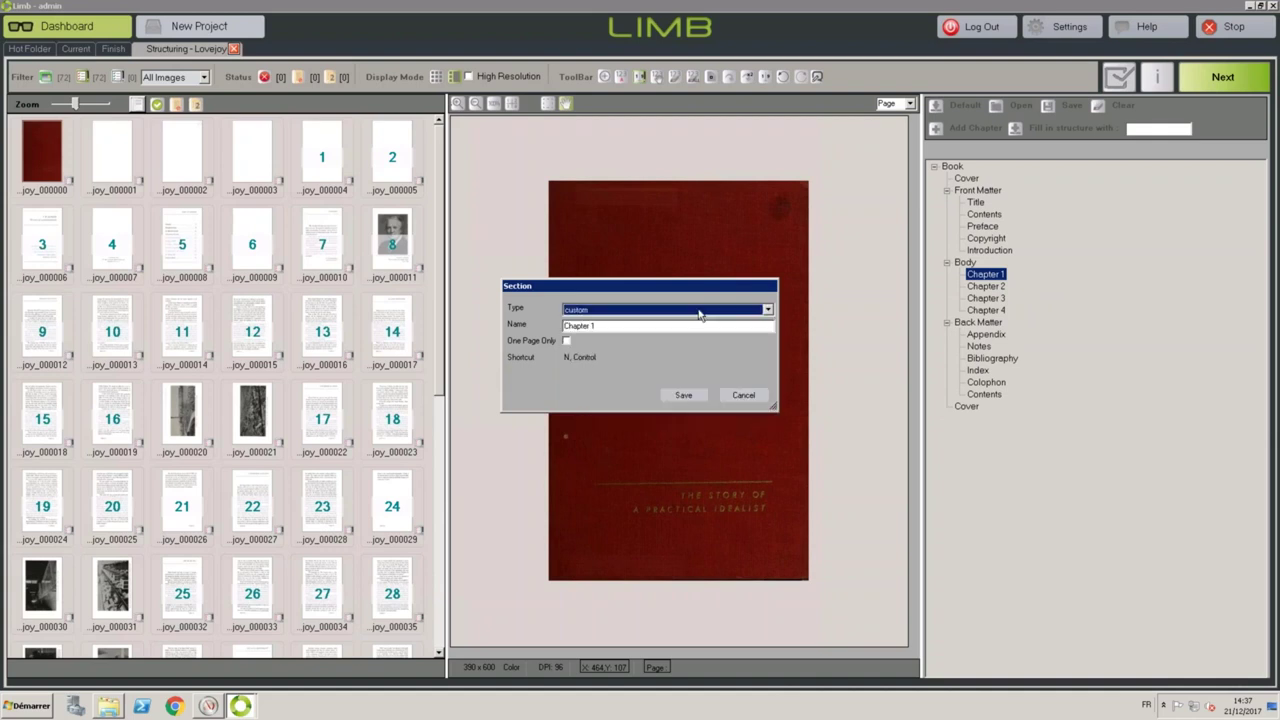
{"action": "left_click", "coordinate": [743, 397]}
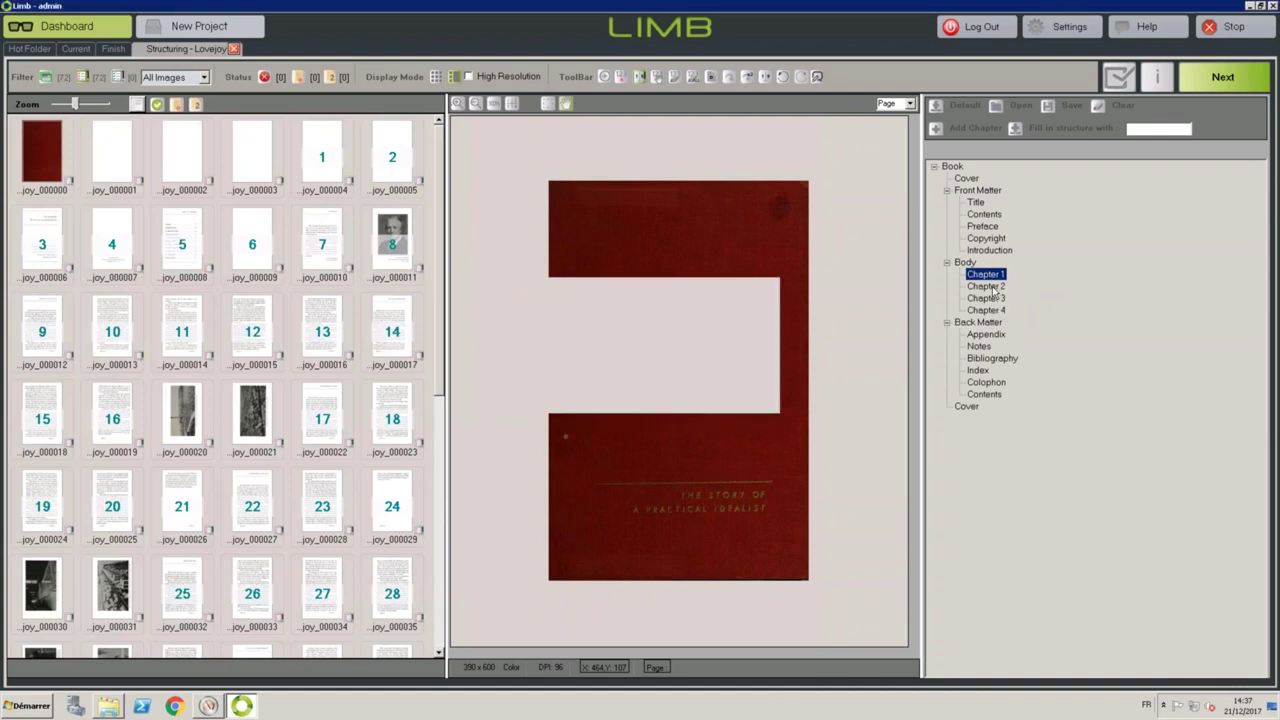
Run table of contents recognition on page 5, shrink the recognition area to exclude the heading, and check the first recognized captions.
{"action": "left_click", "coordinate": [195, 237]}
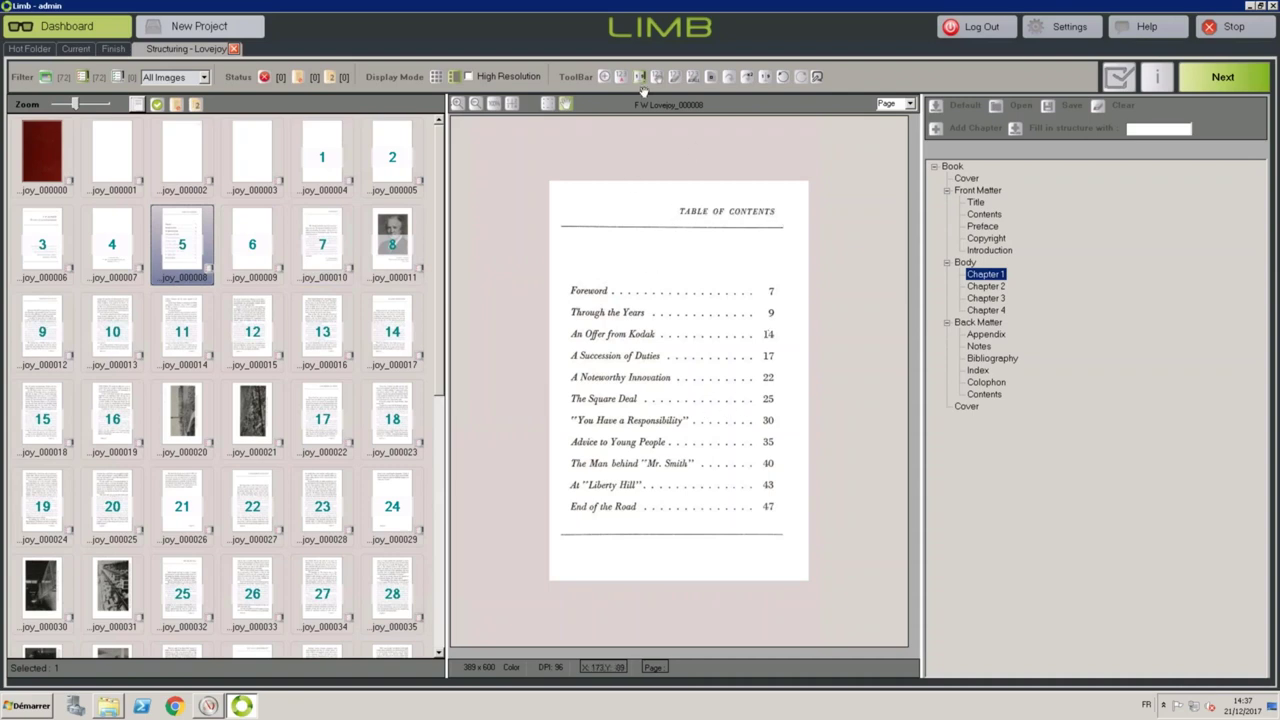
{"action": "left_click", "coordinate": [711, 77]}
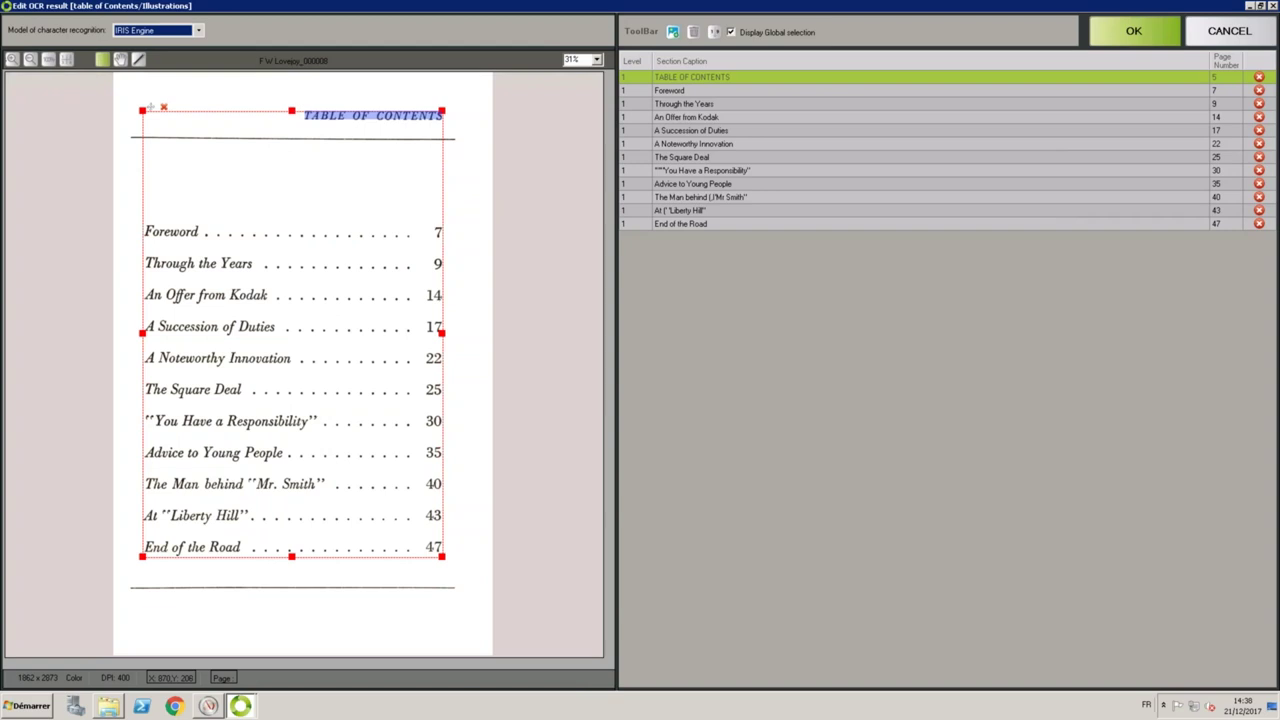
{"action": "left_click_drag", "start_coordinate": [291, 114], "coordinate": [291, 208]}
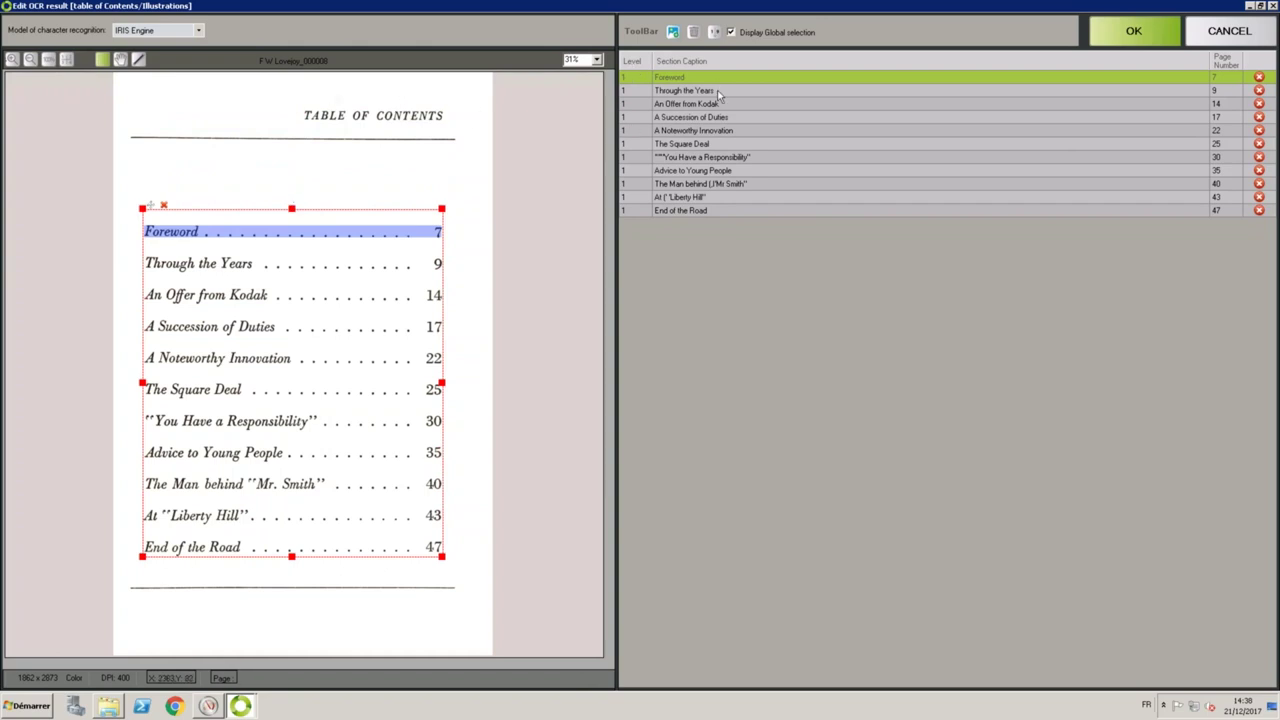
{"action": "left_click", "coordinate": [677, 92]}
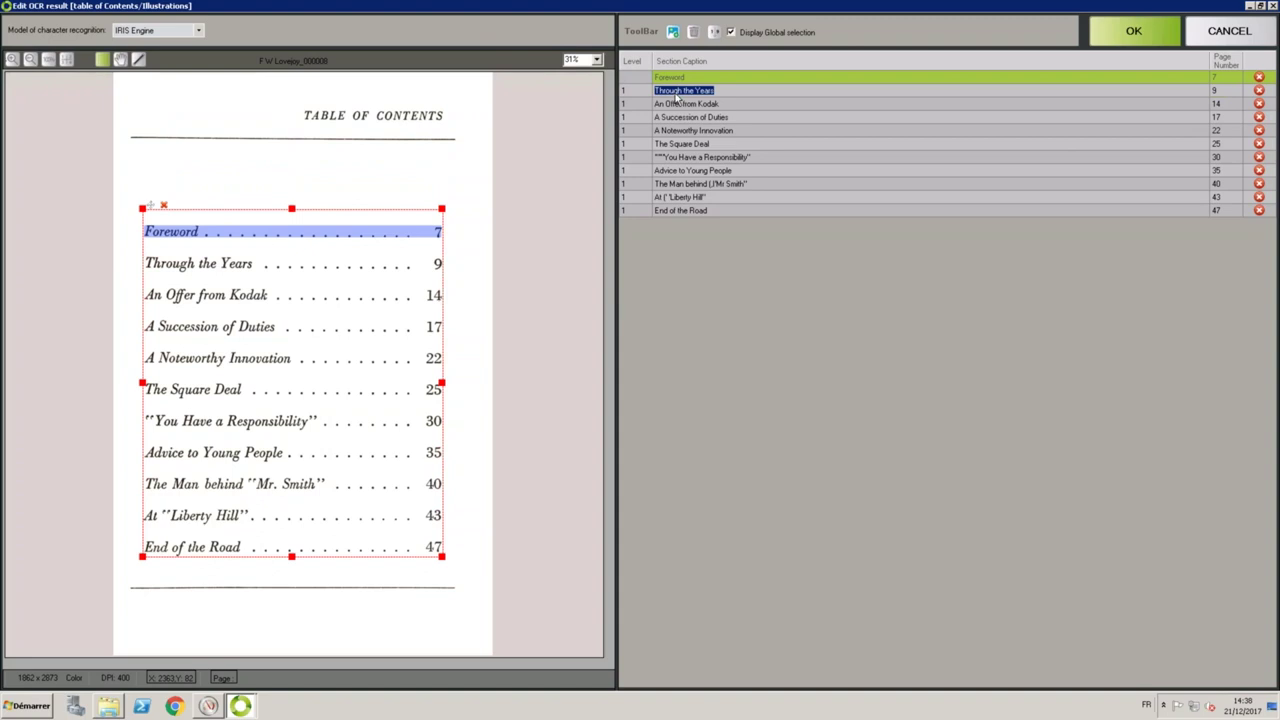
{"action": "left_click", "coordinate": [683, 104]}
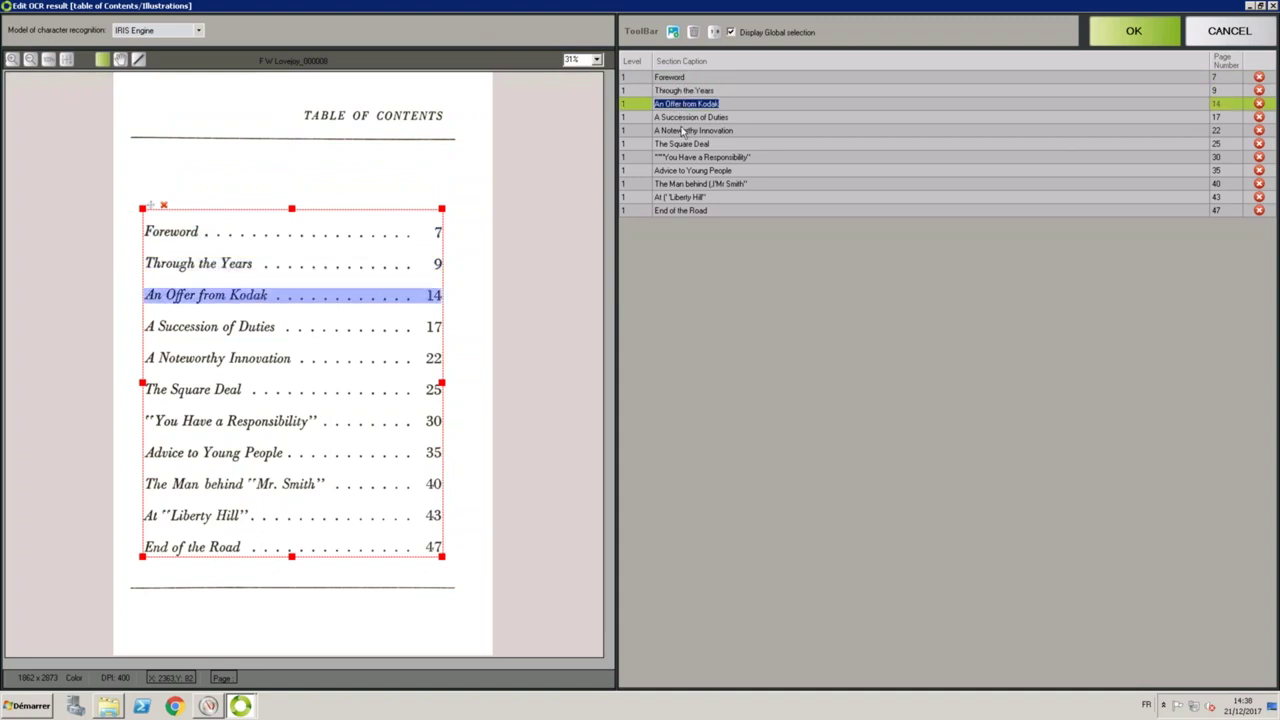
{"action": "left_click", "coordinate": [687, 118]}
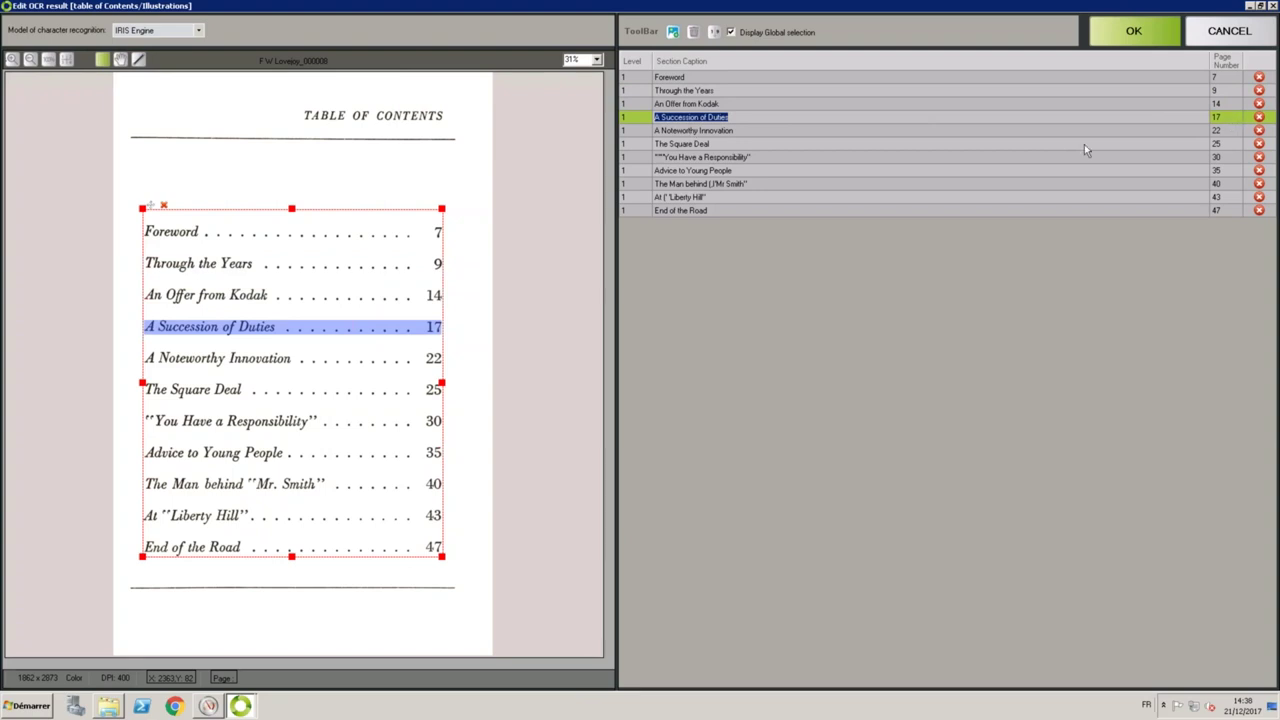
Remove the surplus quotation marks at the start of the page 30 caption so it reads "You Have a Responsibility".
{"action": "left_click", "coordinate": [680, 157]}
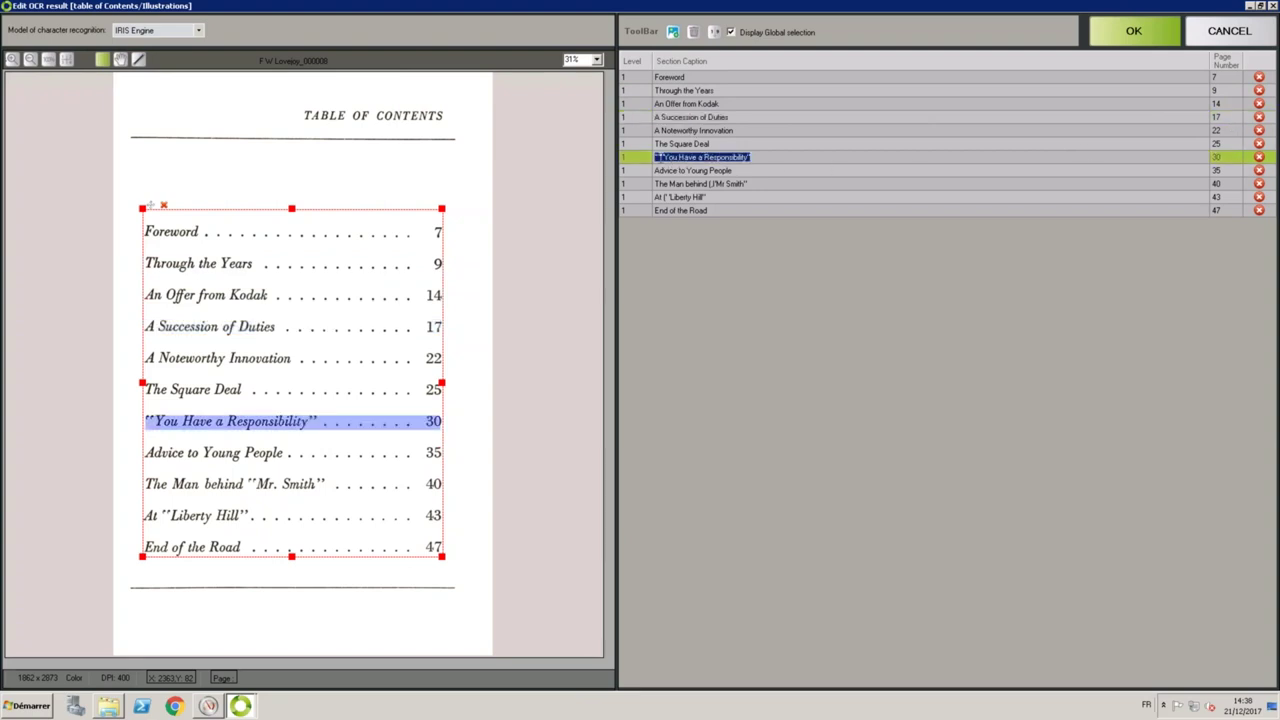
{"action": "left_click", "coordinate": [741, 157]}
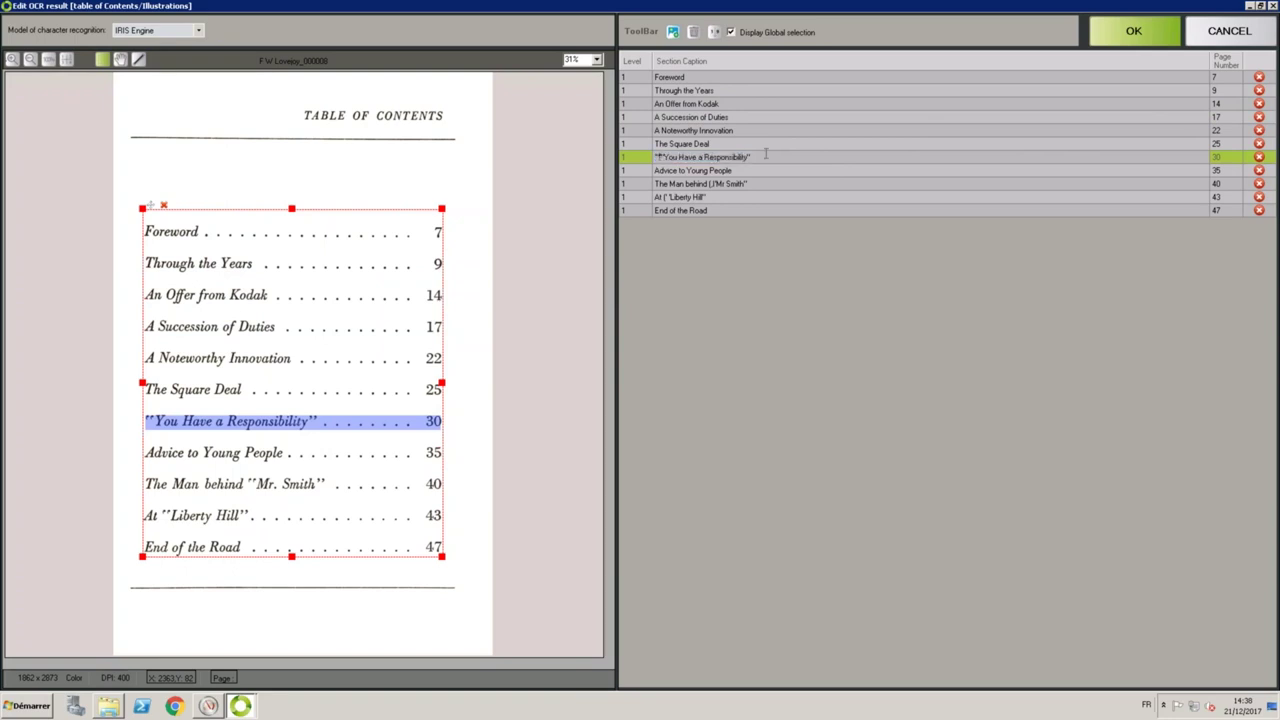
{"action": "key", "text": "Home"}
{"action": "key", "text": "Delete"}
{"action": "key", "text": "Delete"}
{"action": "key", "text": "Down"}
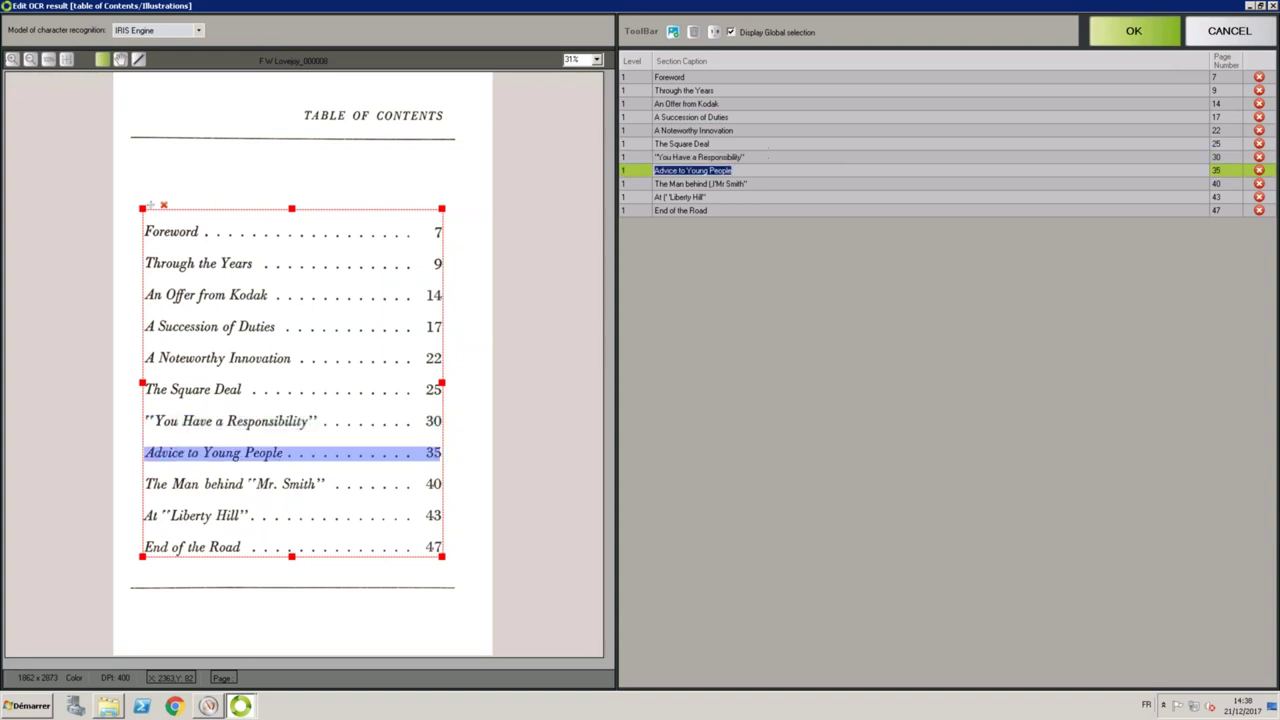
Correct the page 40 and 43 captions to The Man behind "Mr Smith" and At "Liberty Hill", and accept the recognized table of contents.
{"action": "key", "text": "Down"}
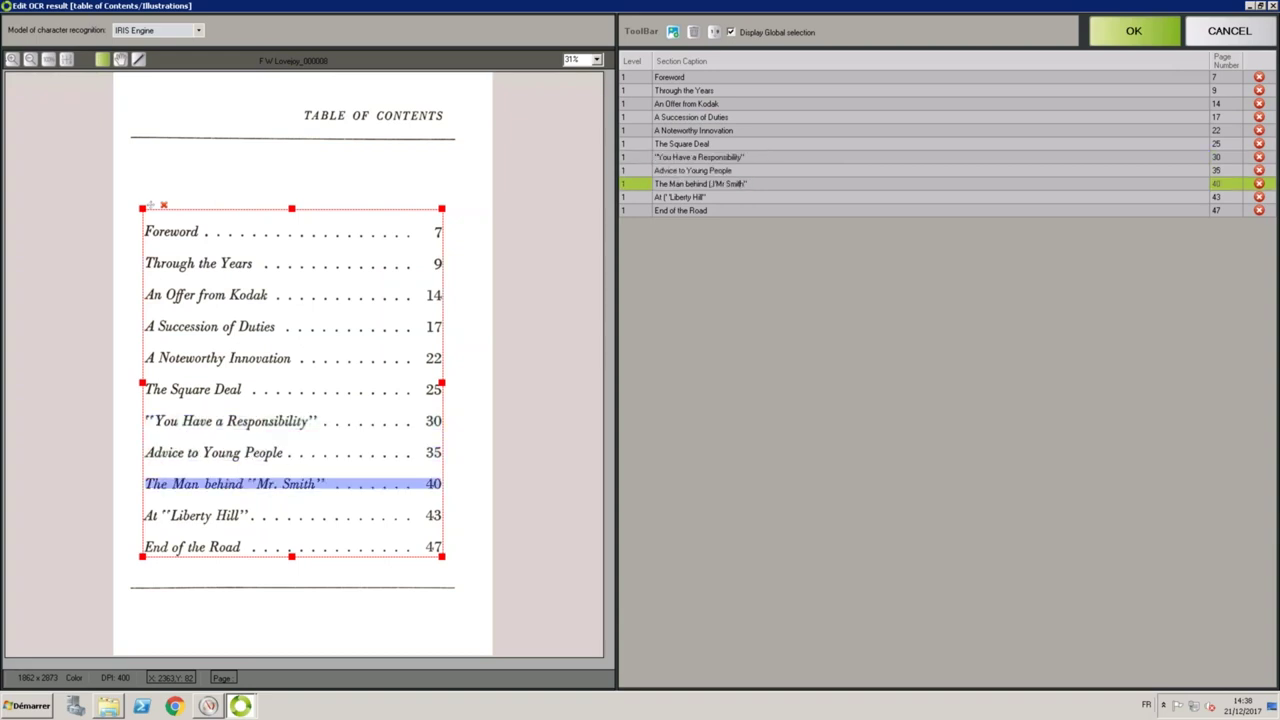
{"action": "key", "text": "Delete"}
{"action": "key", "text": "Delete"}
{"action": "key", "text": "Down"}
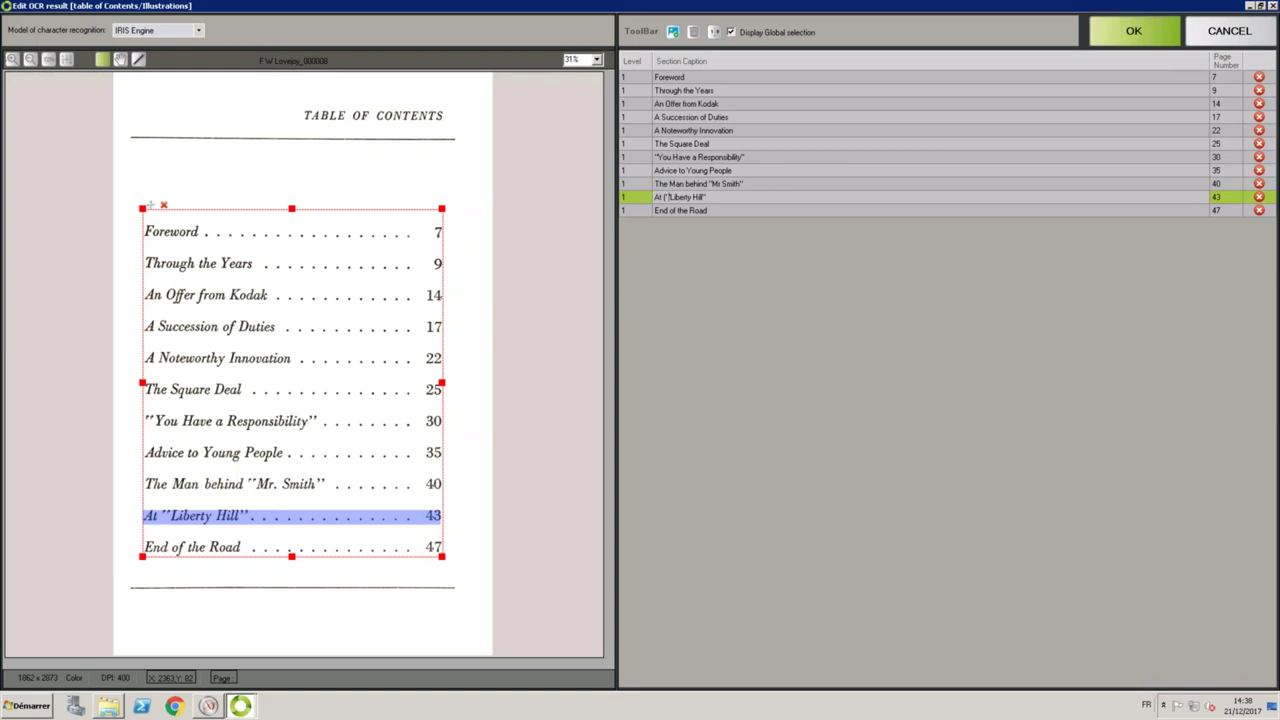
{"action": "key", "text": "Delete"}
{"action": "key", "text": "Delete"}
{"action": "key", "text": "Delete"}
{"action": "key", "text": "Down"}
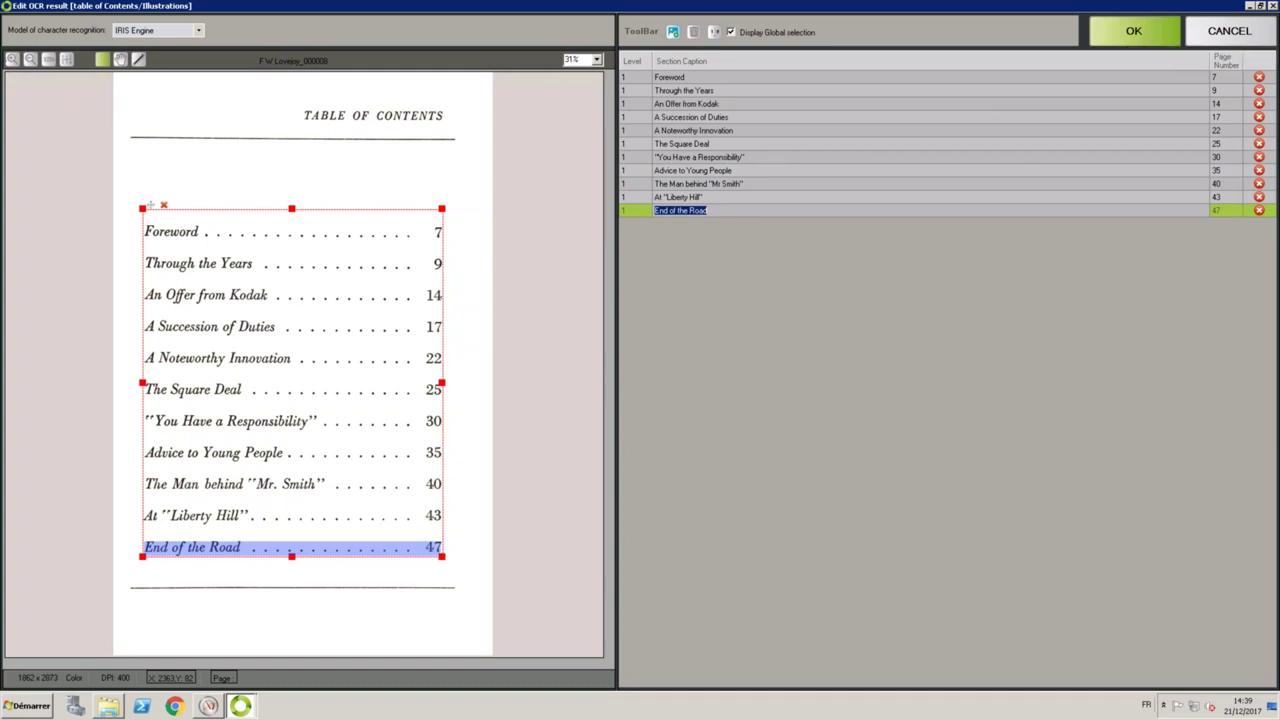
{"action": "key", "text": "Return"}
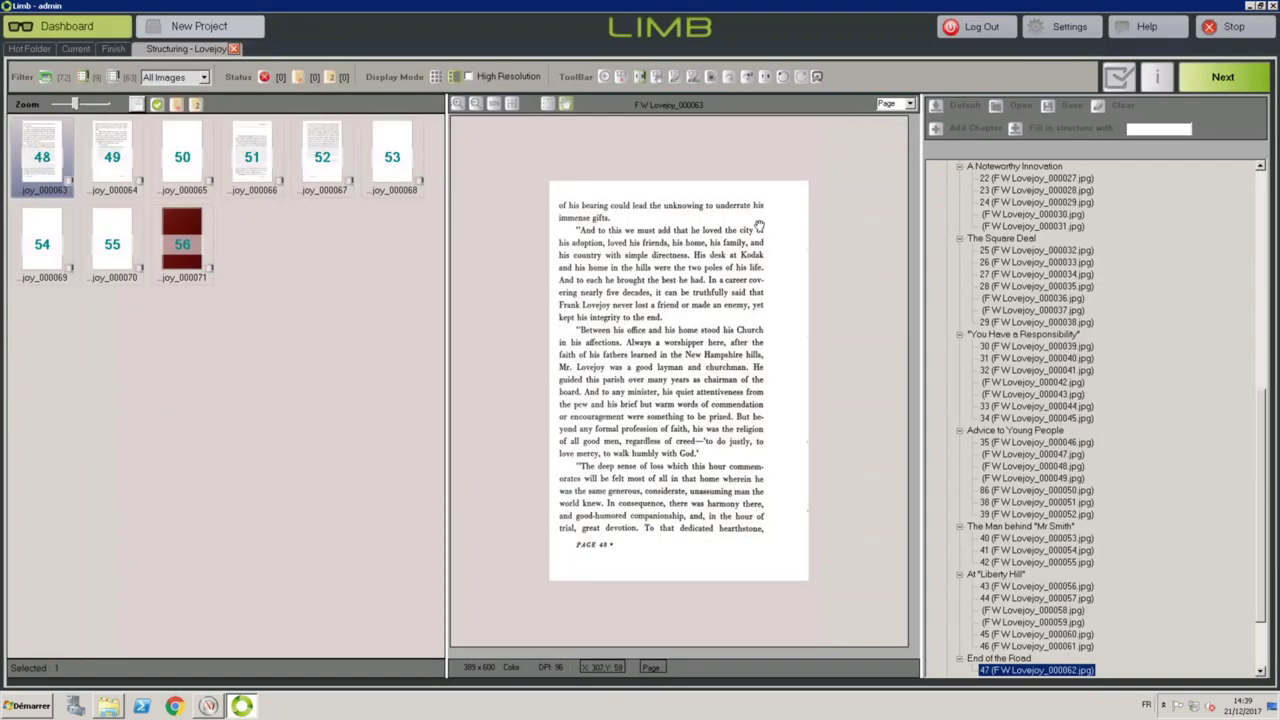
Examine the generated Body chapters from Foreword to A Succession of Duties, including the pages assigned to An Offer from Kodak.
{"action": "left_click", "coordinate": [1262, 202]}
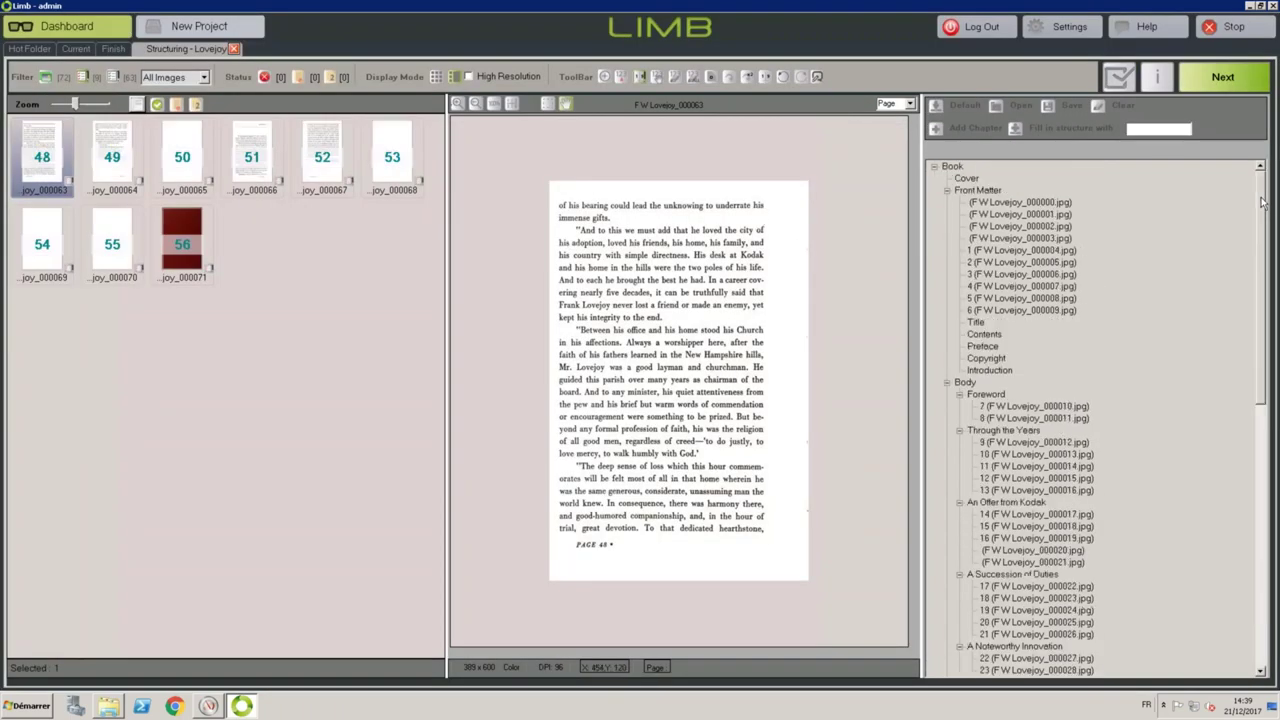
{"action": "left_click", "coordinate": [988, 398]}
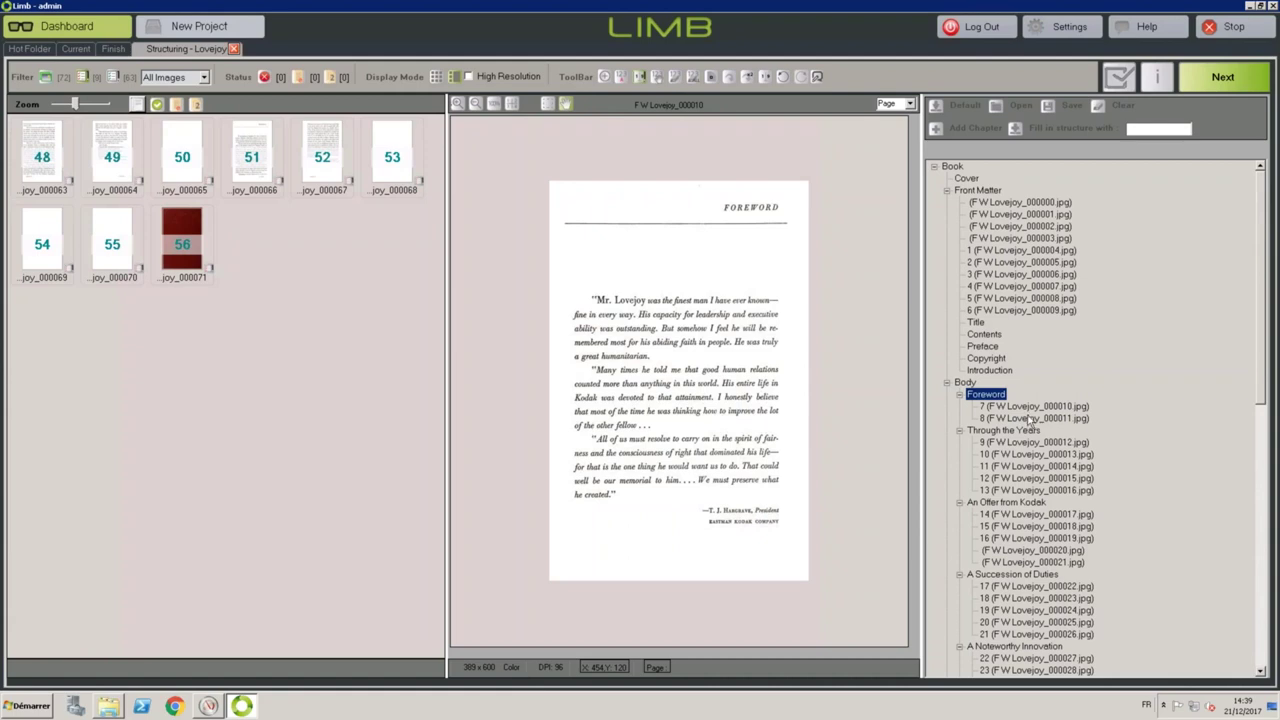
{"action": "left_click", "coordinate": [995, 431]}
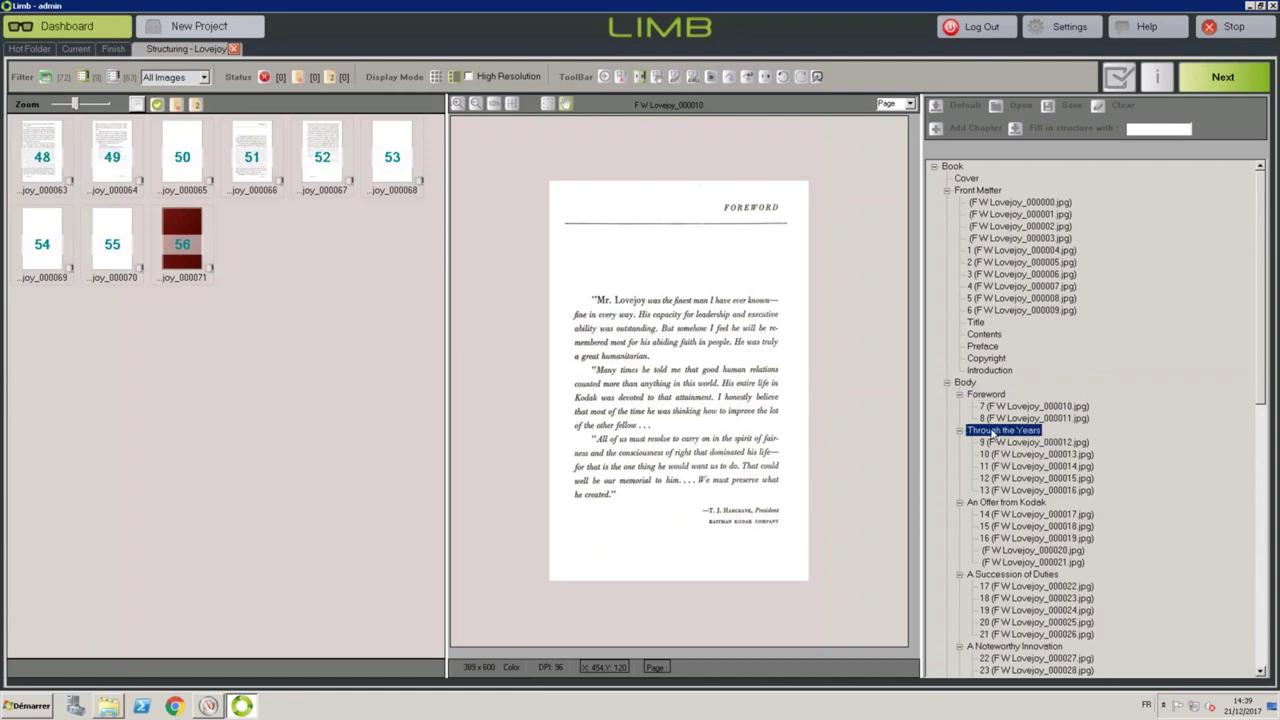
{"action": "left_click", "coordinate": [998, 503]}
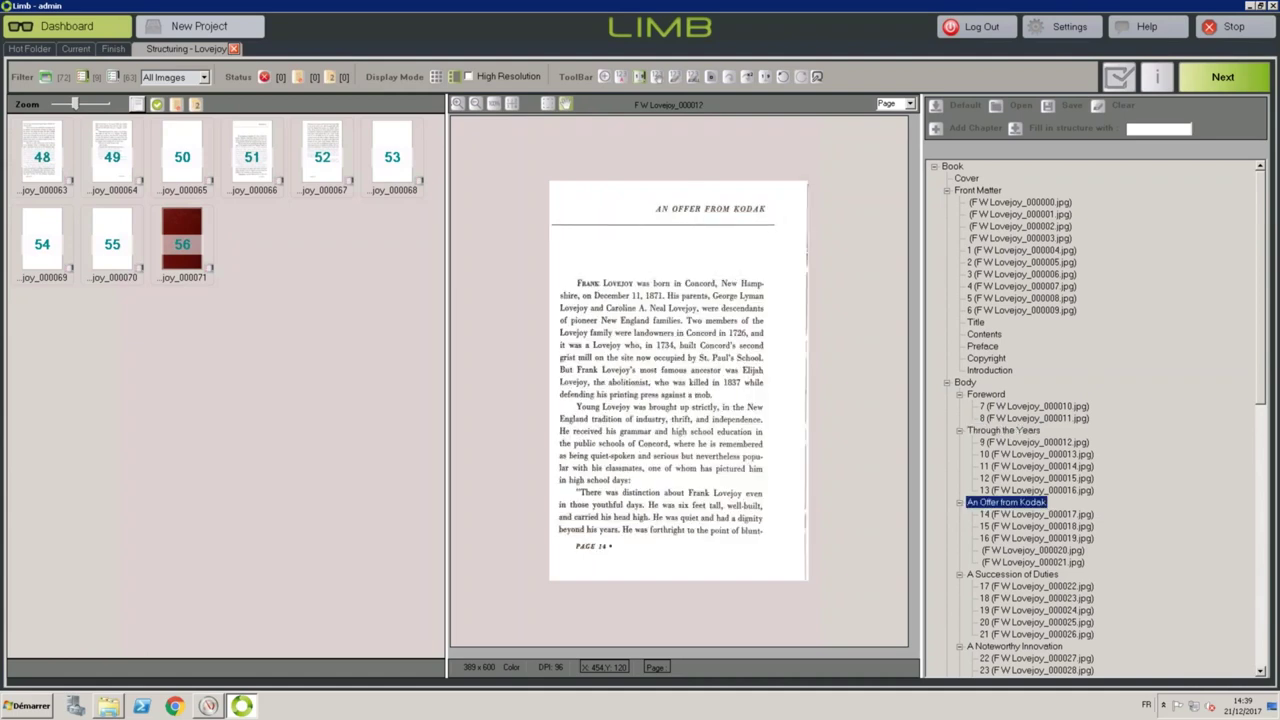
{"action": "left_click", "coordinate": [1014, 576]}
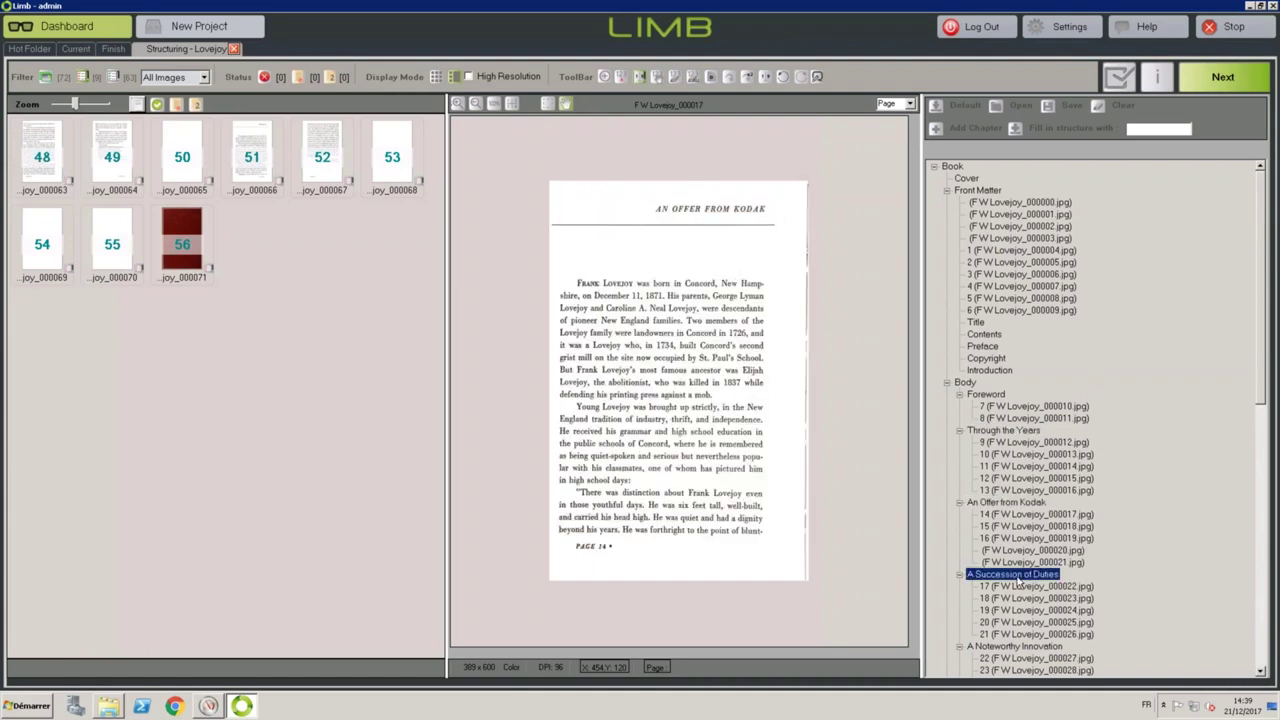
{"action": "left_click", "coordinate": [1013, 516]}
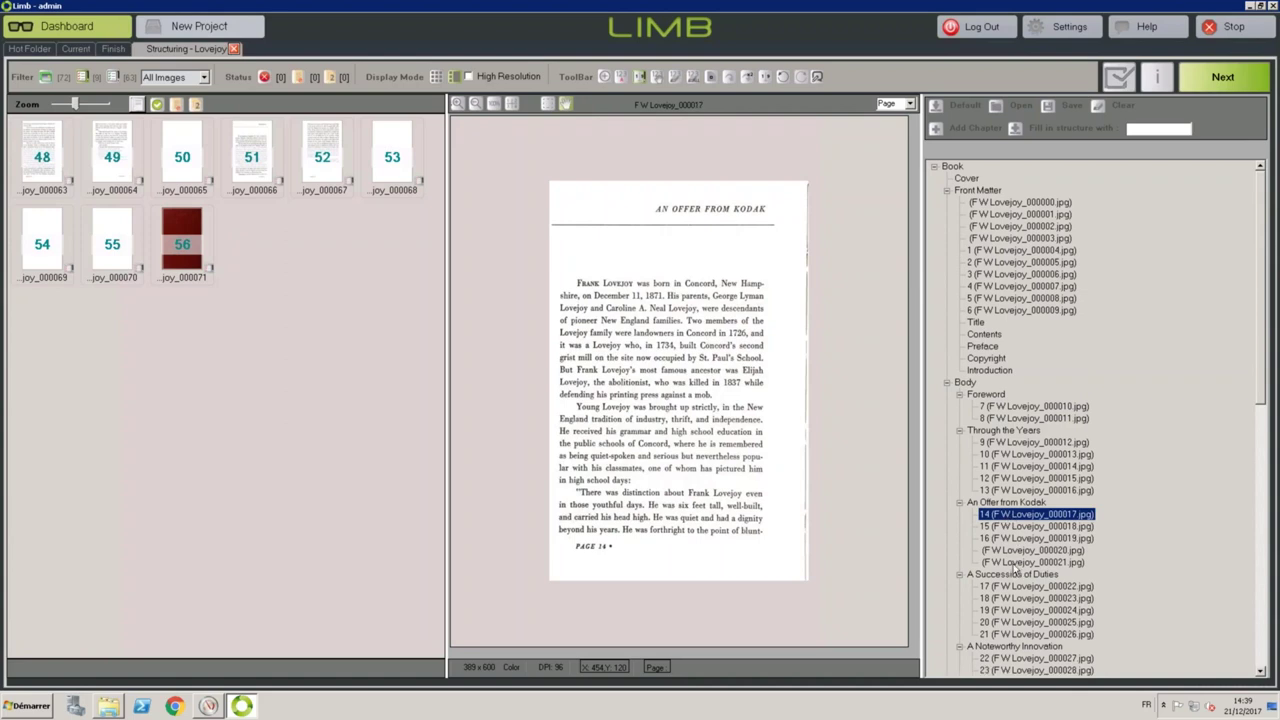
{"action": "left_click", "coordinate": [1014, 562], "text": "shift"}
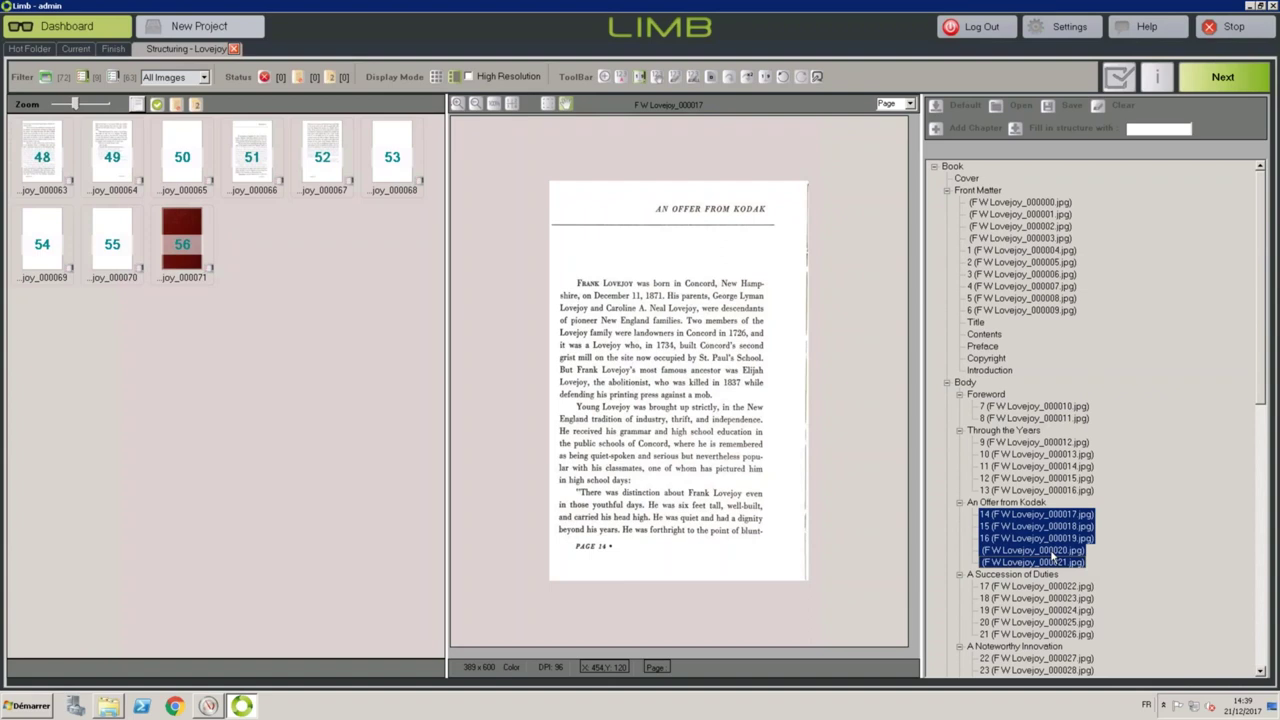
Move the front cover image FW Lovejoy_000000.jpg from Front Matter into the first Cover section.
{"action": "left_click", "coordinate": [1010, 205]}
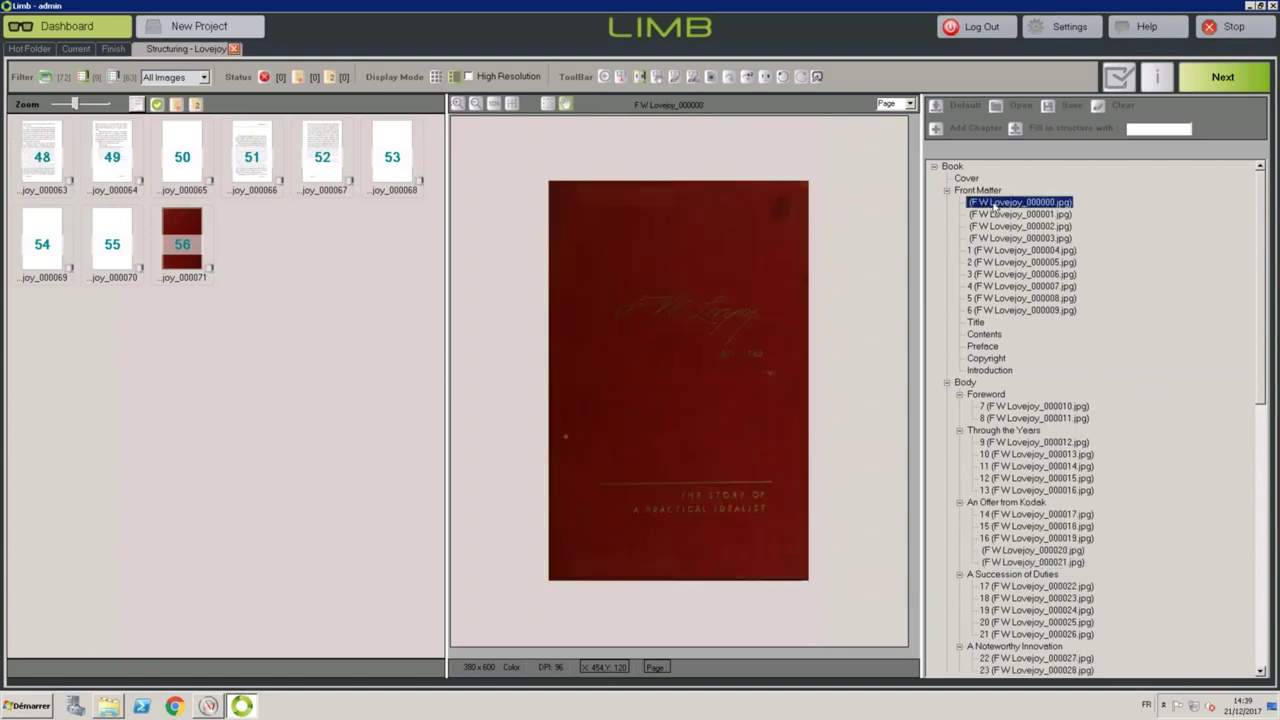
{"action": "left_click_drag", "start_coordinate": [995, 207], "coordinate": [972, 186]}
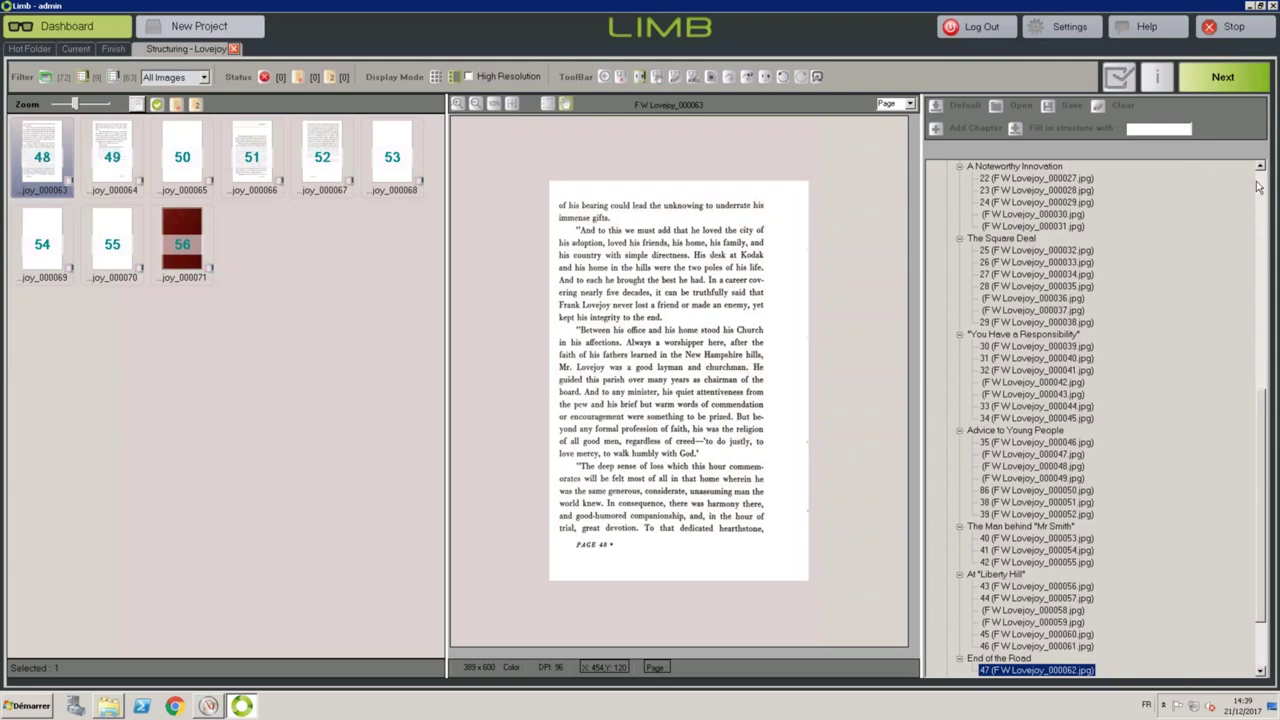
Go through the Front Matter pages and move the title page, FW Lovejoy_000006.jpg, into the Title section.
{"action": "left_click", "coordinate": [1010, 216]}
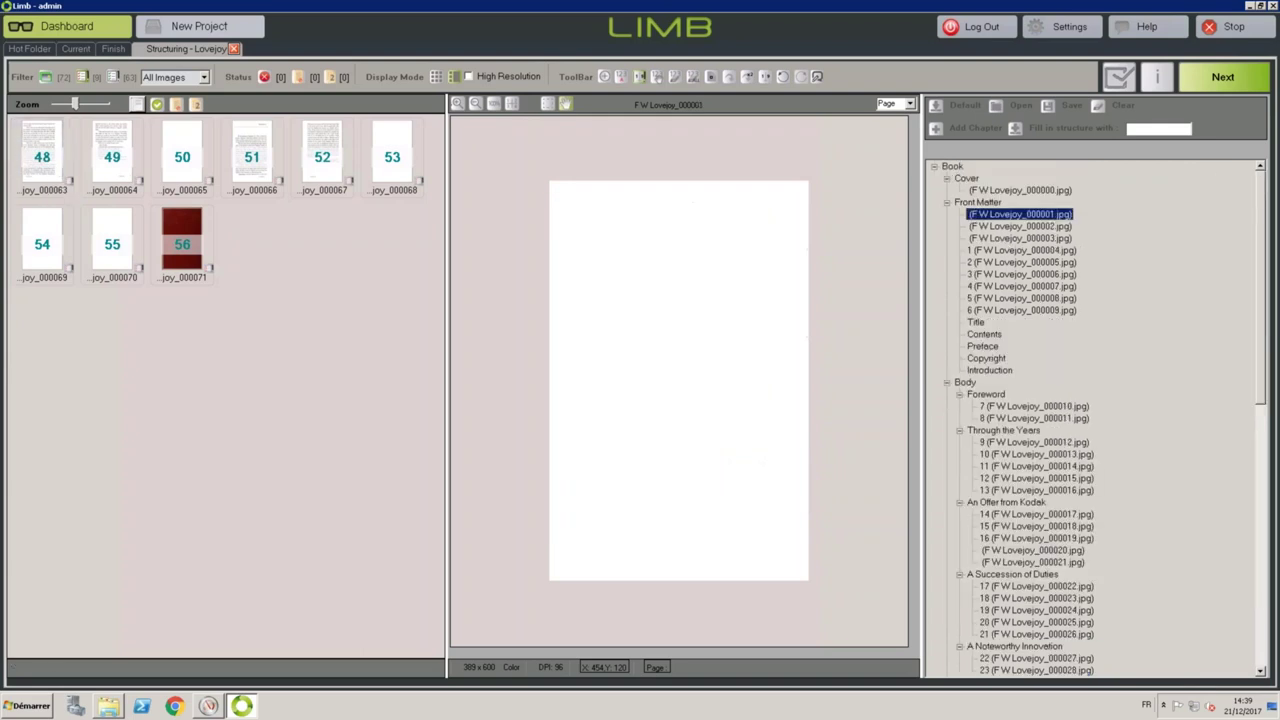
{"action": "left_click", "coordinate": [1026, 227]}
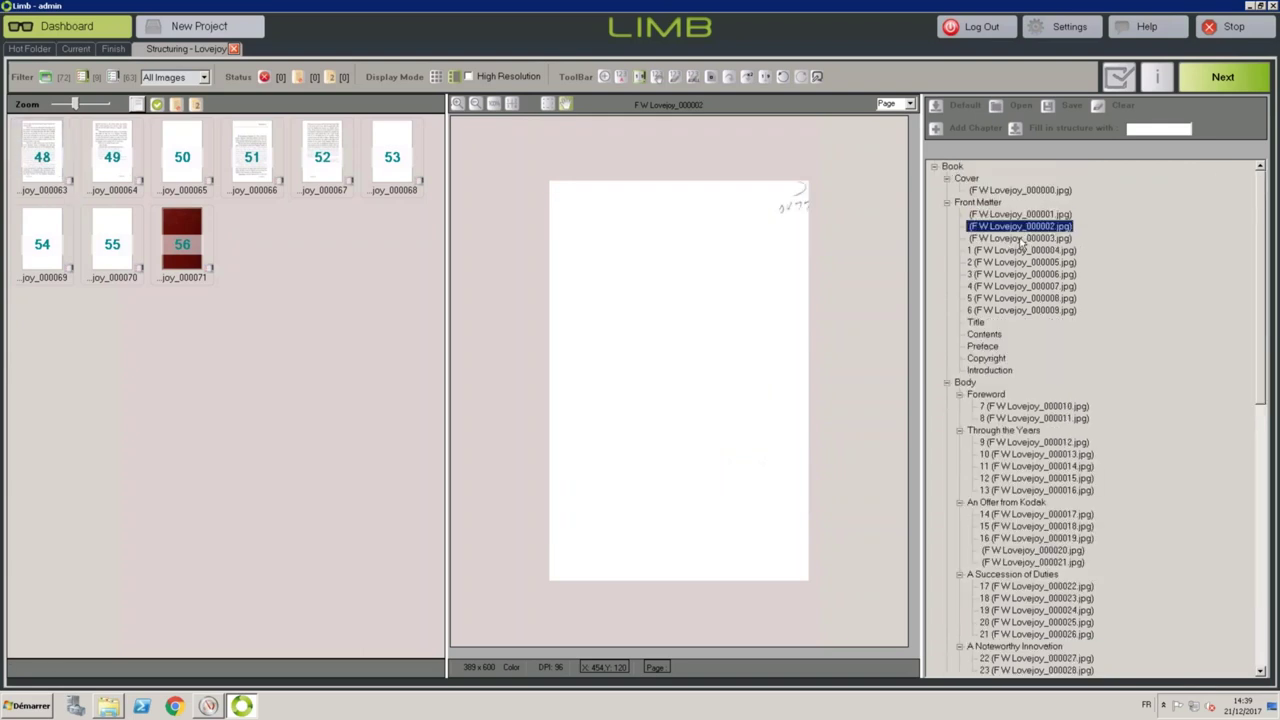
{"action": "left_click", "coordinate": [1020, 240]}
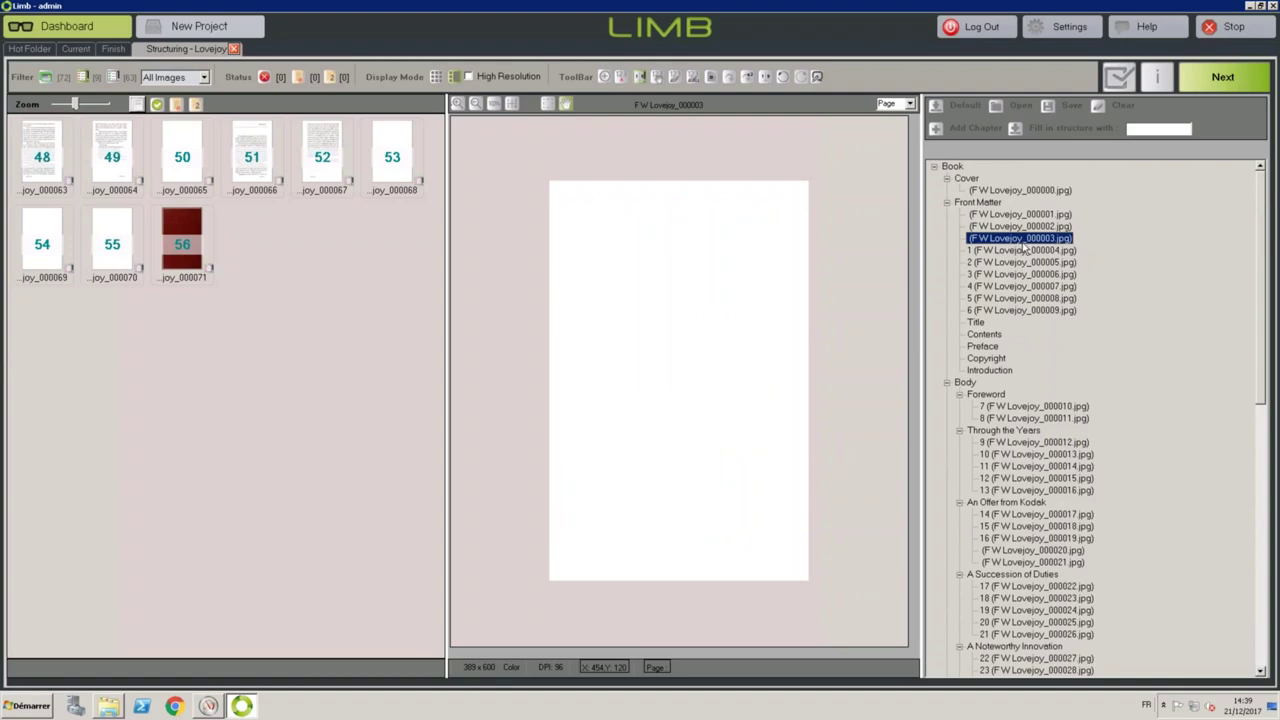
{"action": "left_click", "coordinate": [1015, 251]}
{"action": "left_click", "coordinate": [1017, 263]}
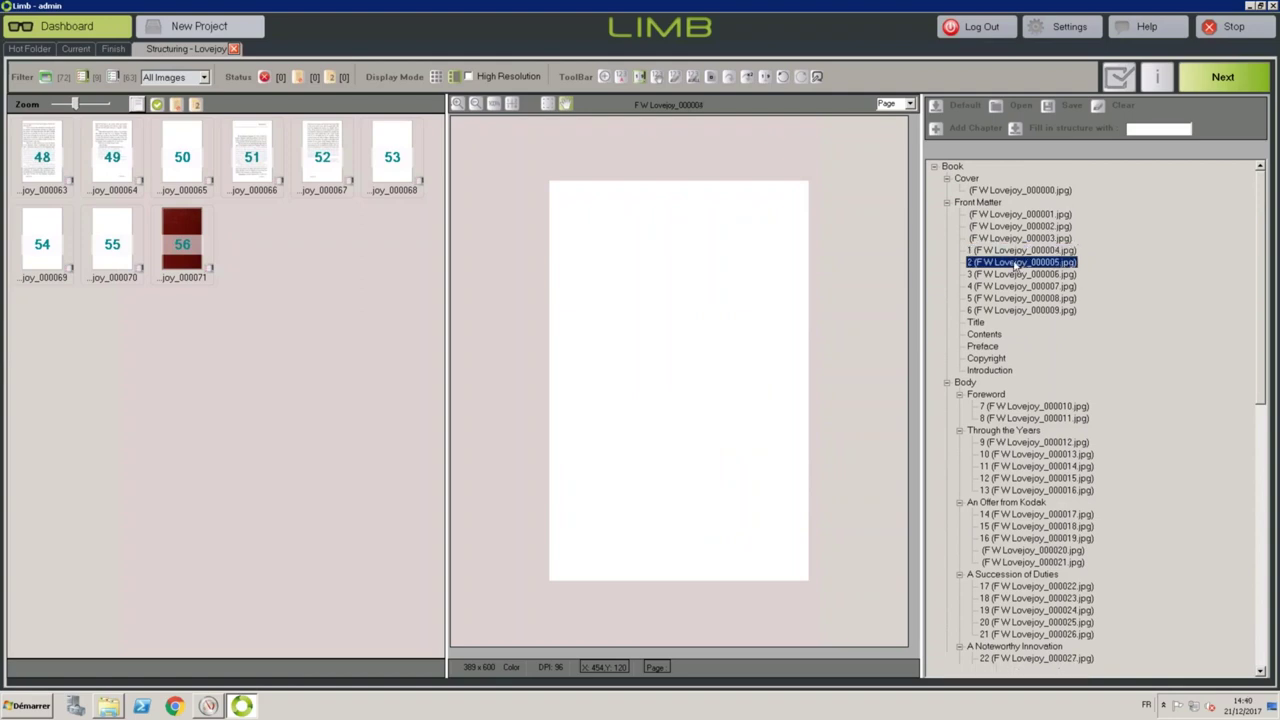
{"action": "left_click", "coordinate": [1016, 275]}
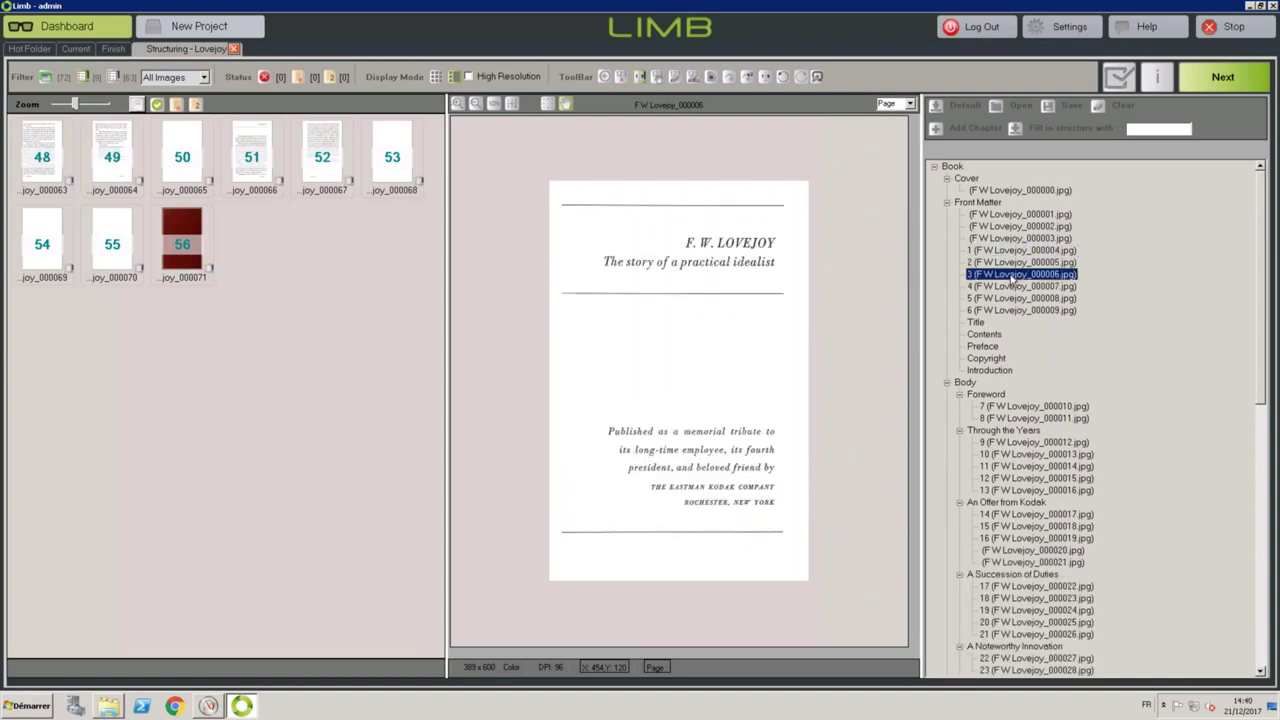
{"action": "left_click_drag", "start_coordinate": [1018, 279], "coordinate": [1006, 330]}
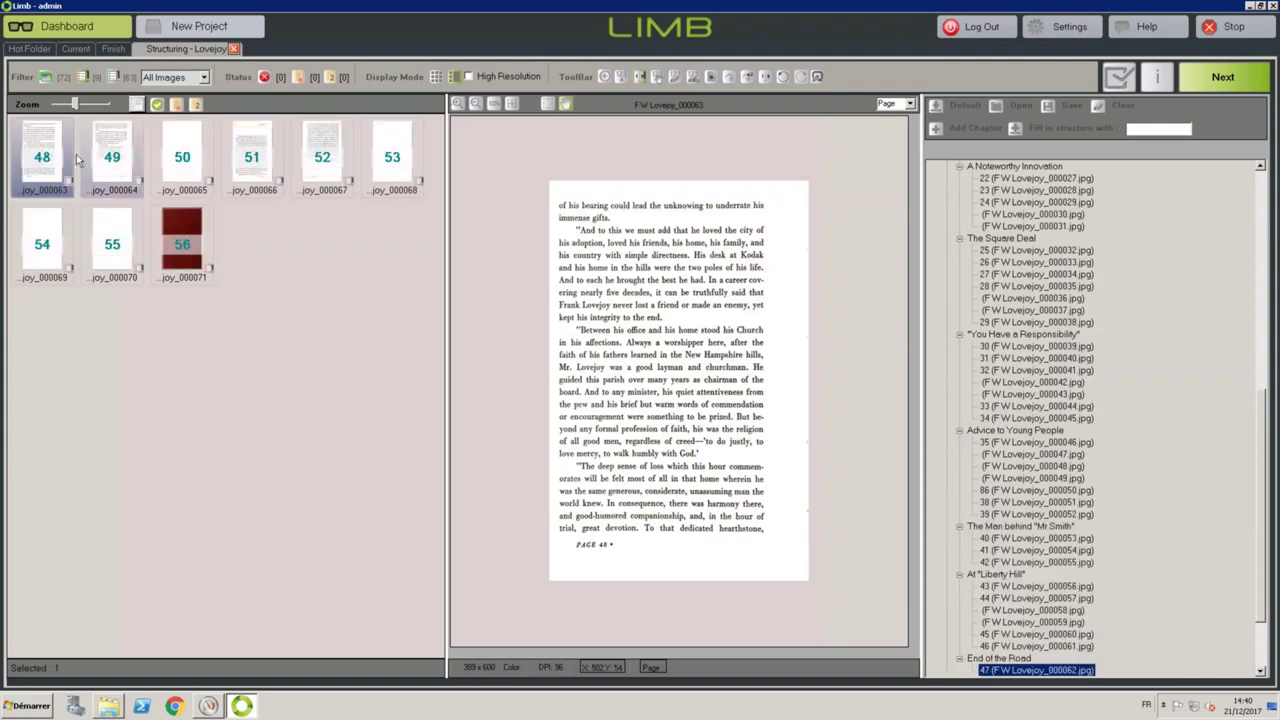
{"action": "left_click", "coordinate": [1263, 180]}
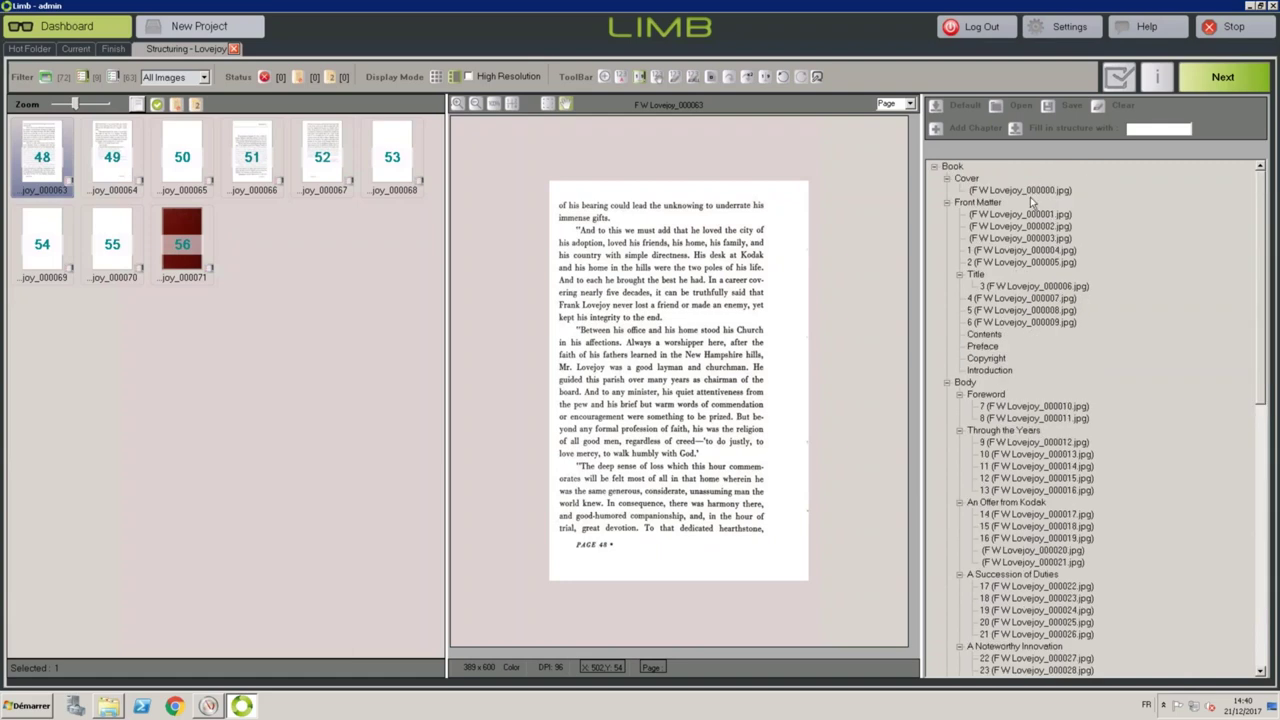
Assign the remaining pages 48 to 56, FW Lovejoy_000063.jpg through FW Lovejoy_000071.jpg, to the End of the Road chapter.
{"action": "left_click", "coordinate": [997, 287]}
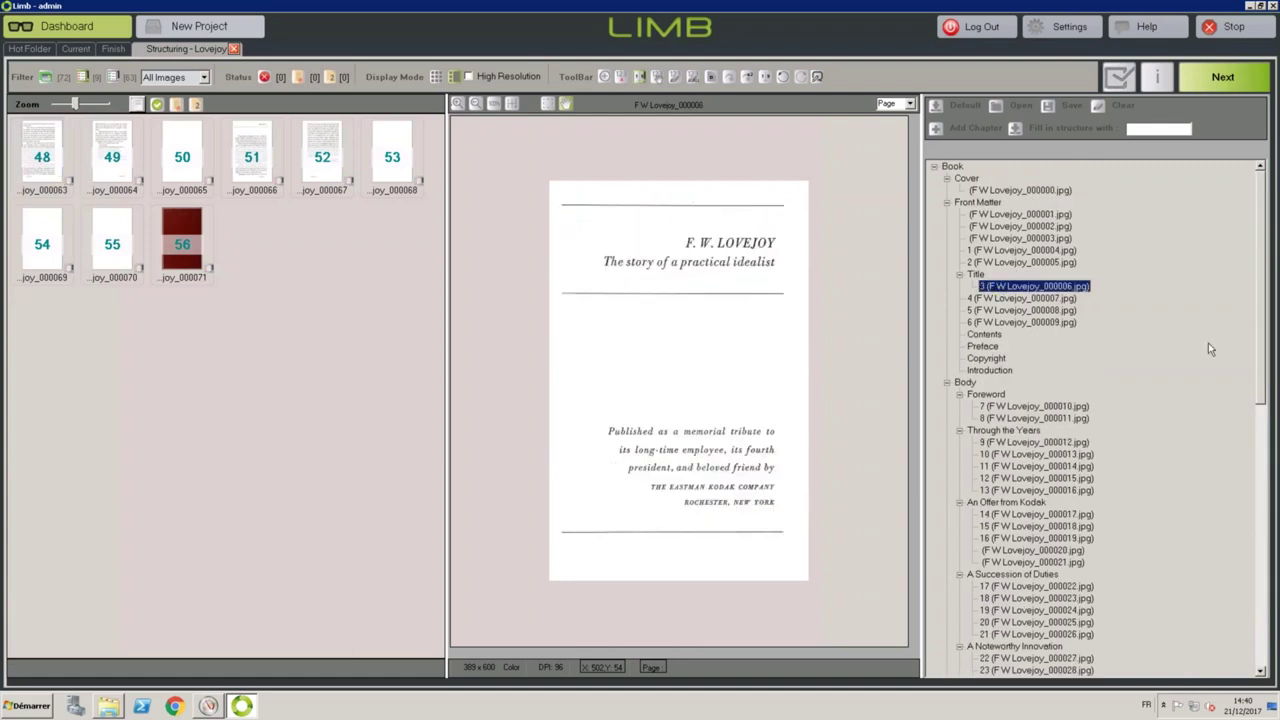
{"action": "left_click", "coordinate": [43, 160]}
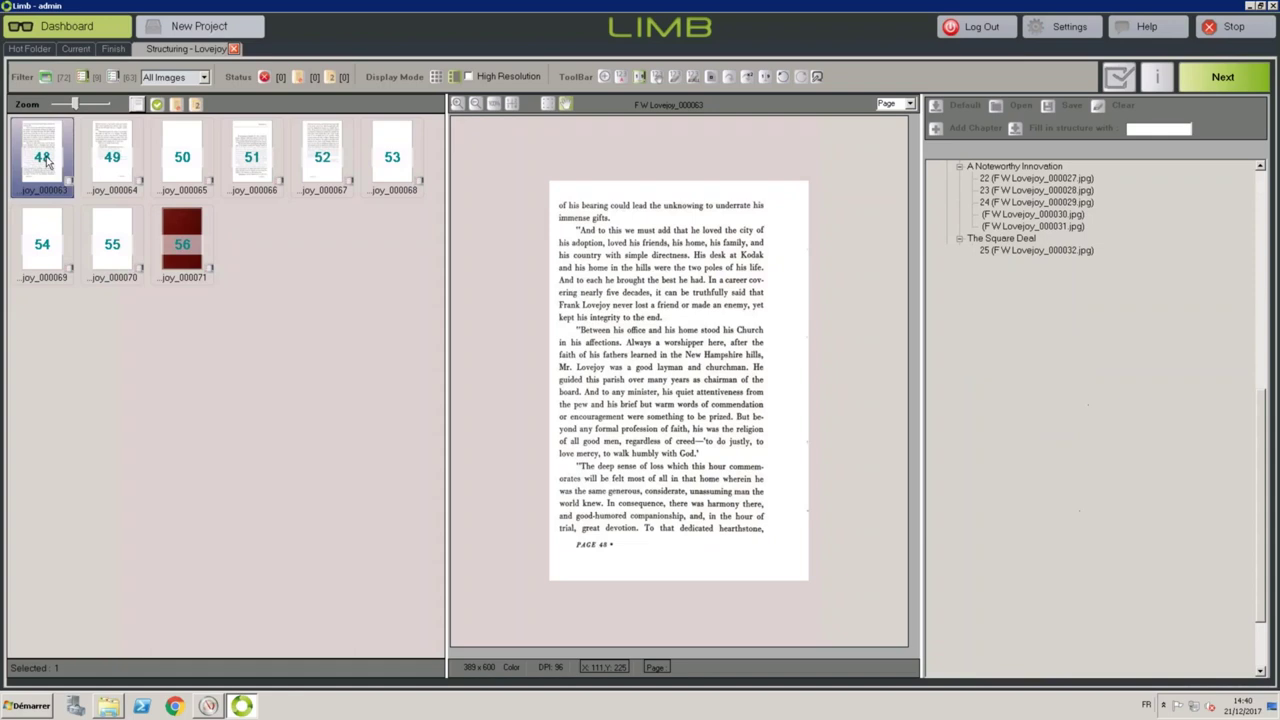
{"action": "left_click", "coordinate": [182, 240], "text": "shift"}
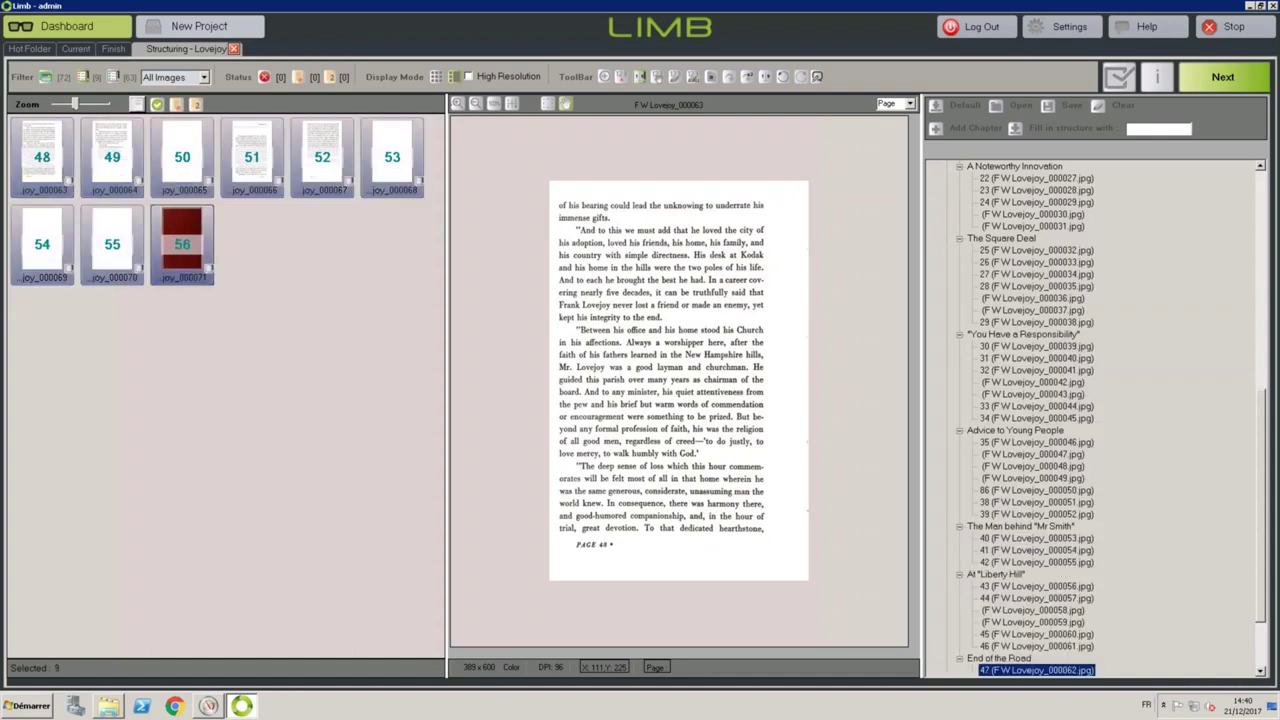
{"action": "left_click", "coordinate": [1268, 638]}
{"action": "left_click_drag", "start_coordinate": [418, 347], "coordinate": [1045, 576]}
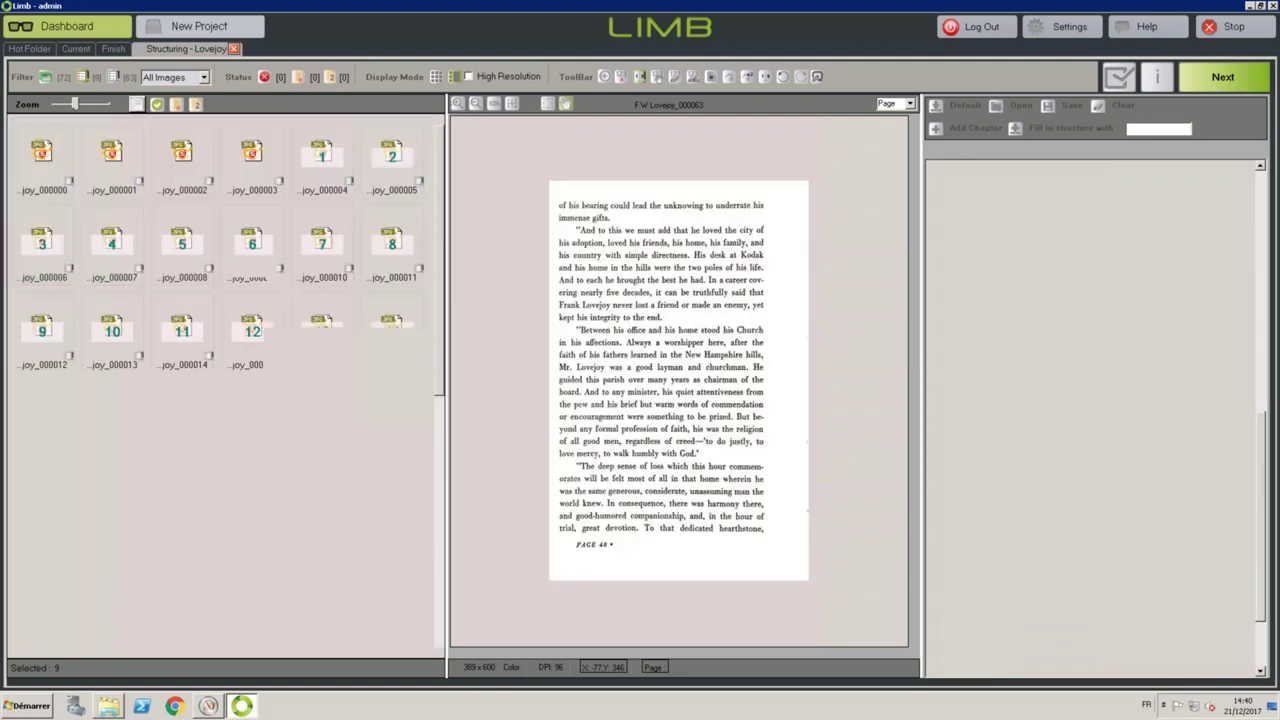
{"action": "left_click", "coordinate": [1262, 662]}
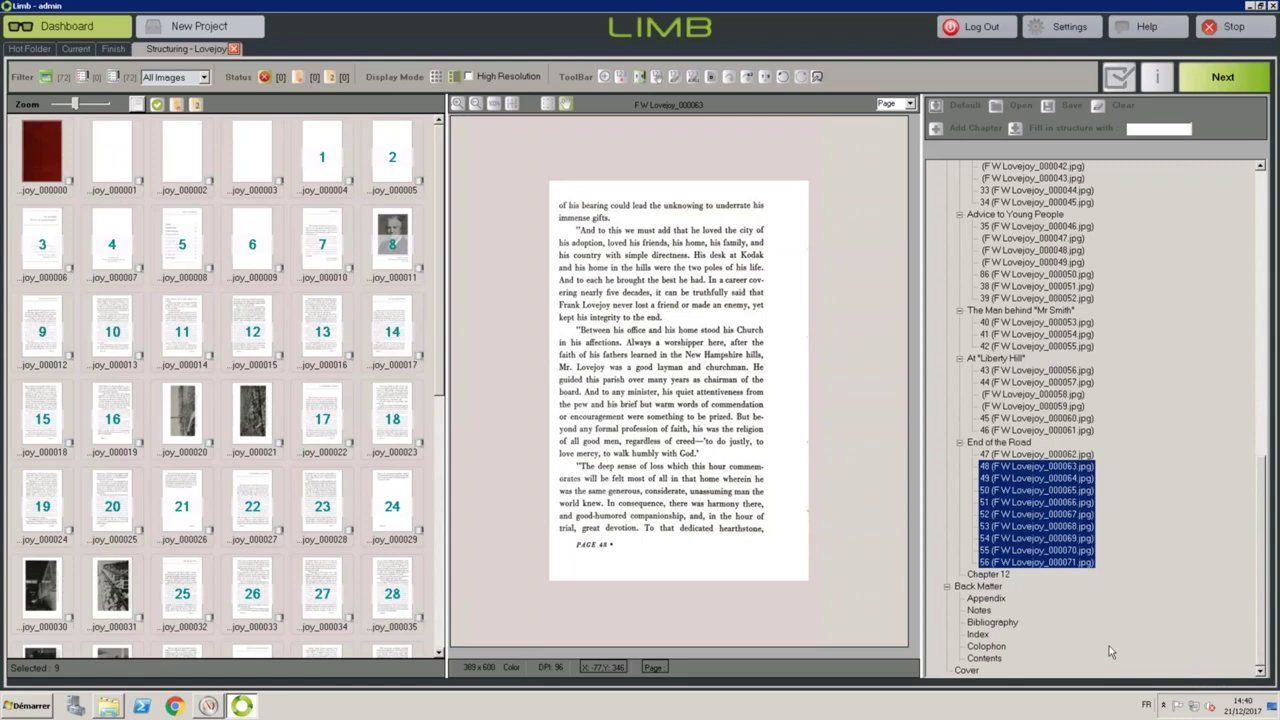
Move the back cover image FW Lovejoy_000071.jpg from End of the Road into the final Cover section.
{"action": "left_click", "coordinate": [1070, 562]}
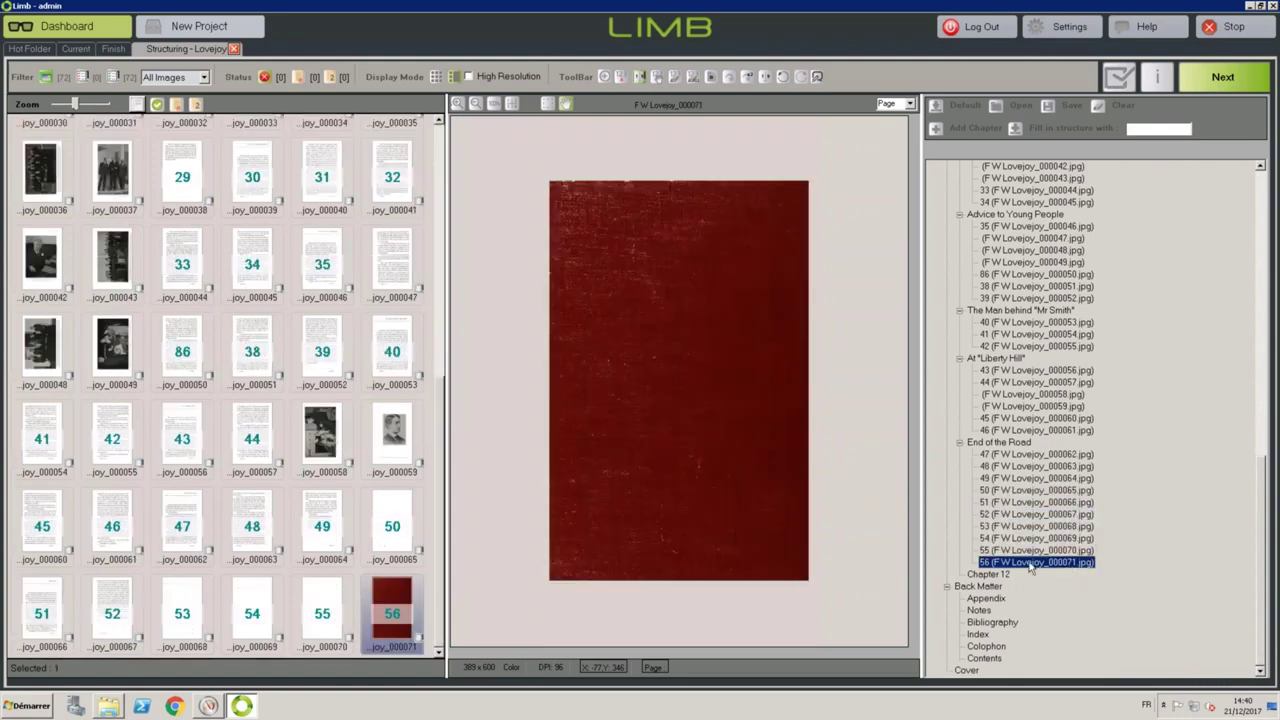
{"action": "left_click_drag", "start_coordinate": [1030, 566], "coordinate": [979, 676]}
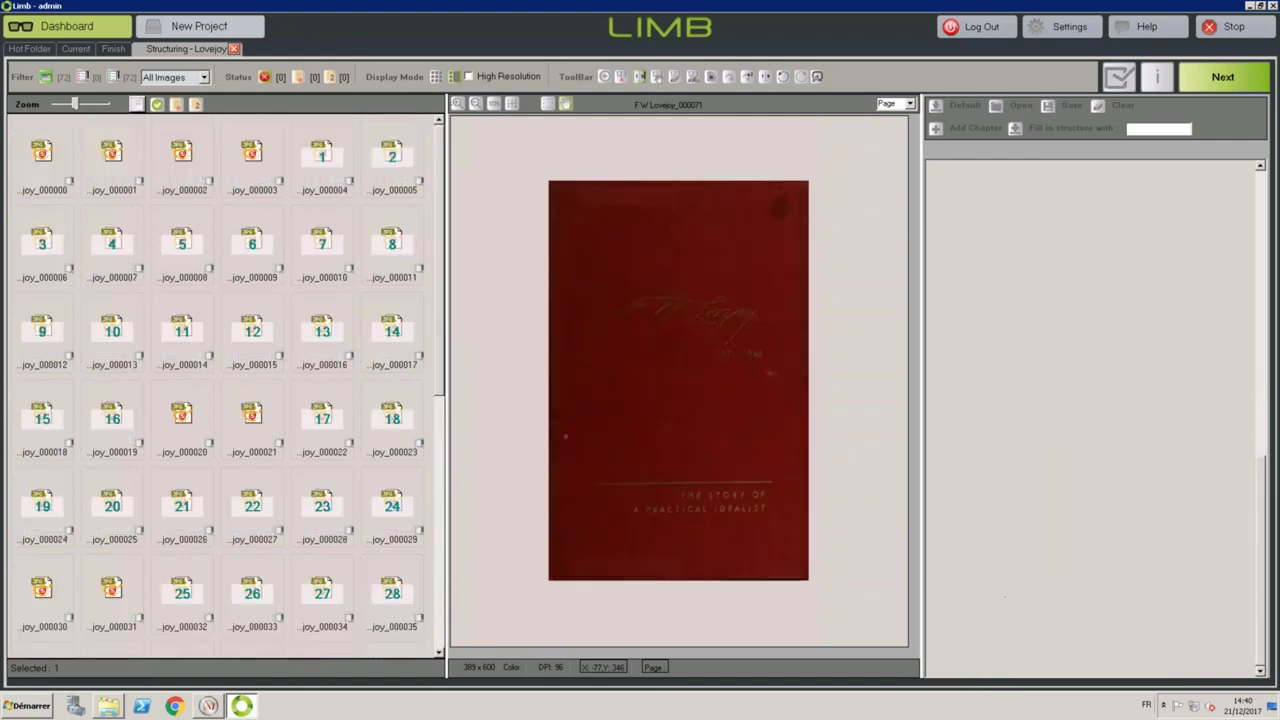
{"action": "left_click", "coordinate": [1262, 168]}
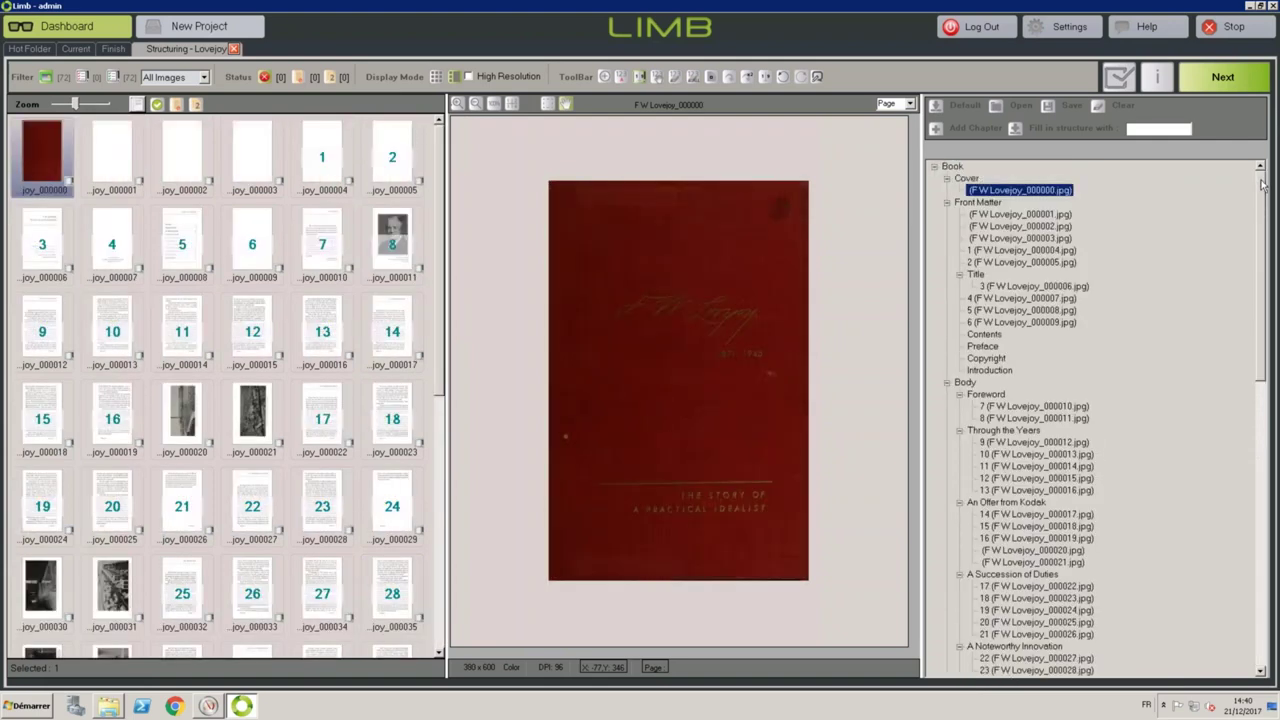
Move FW Lovejoy_000007.jpg into the Copyright section and the table of contents page, FW Lovejoy_000008.jpg, into the Contents section.
{"action": "left_click", "coordinate": [990, 287]}
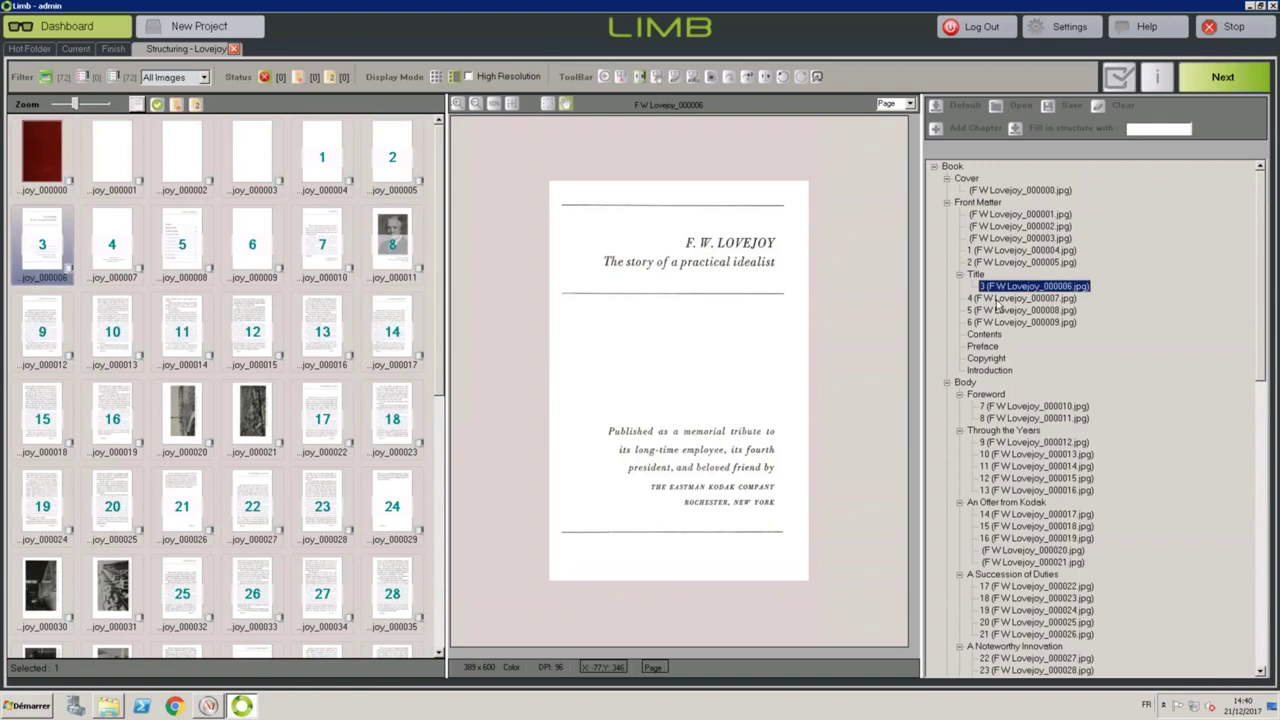
{"action": "left_click", "coordinate": [1005, 298]}
{"action": "left_click_drag", "start_coordinate": [1005, 300], "coordinate": [995, 362]}
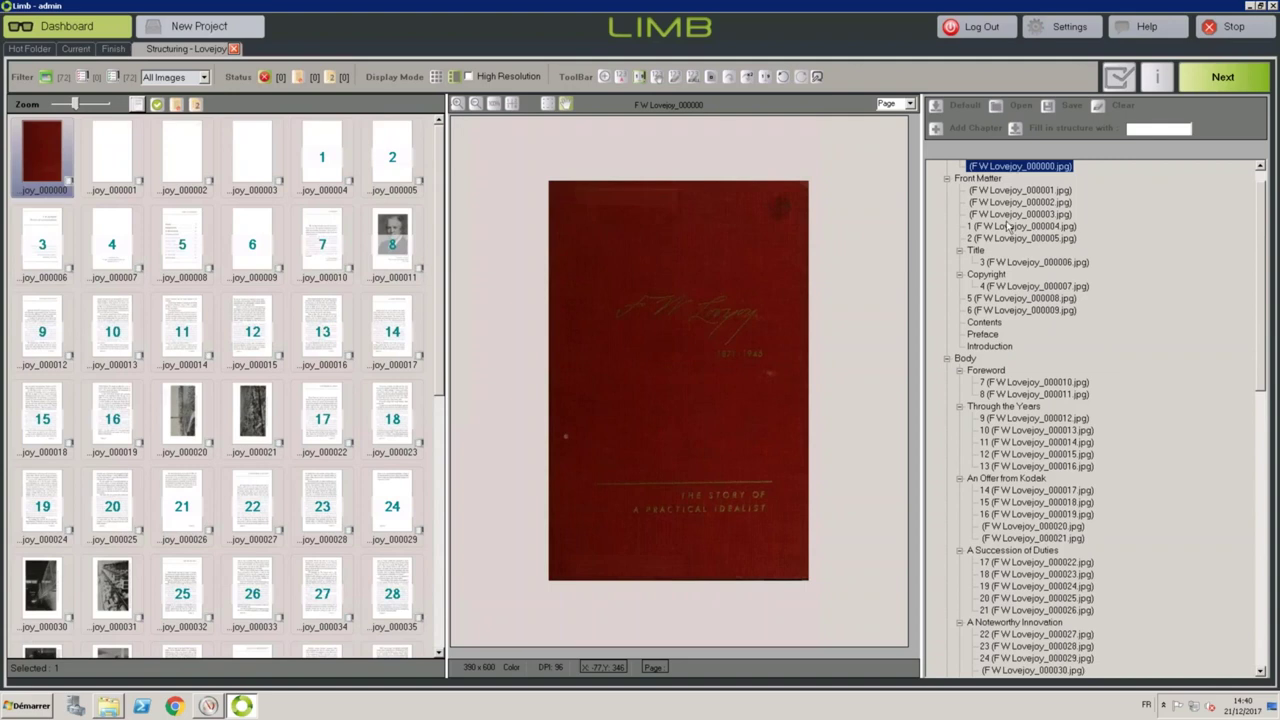
{"action": "left_click", "coordinate": [1003, 299]}
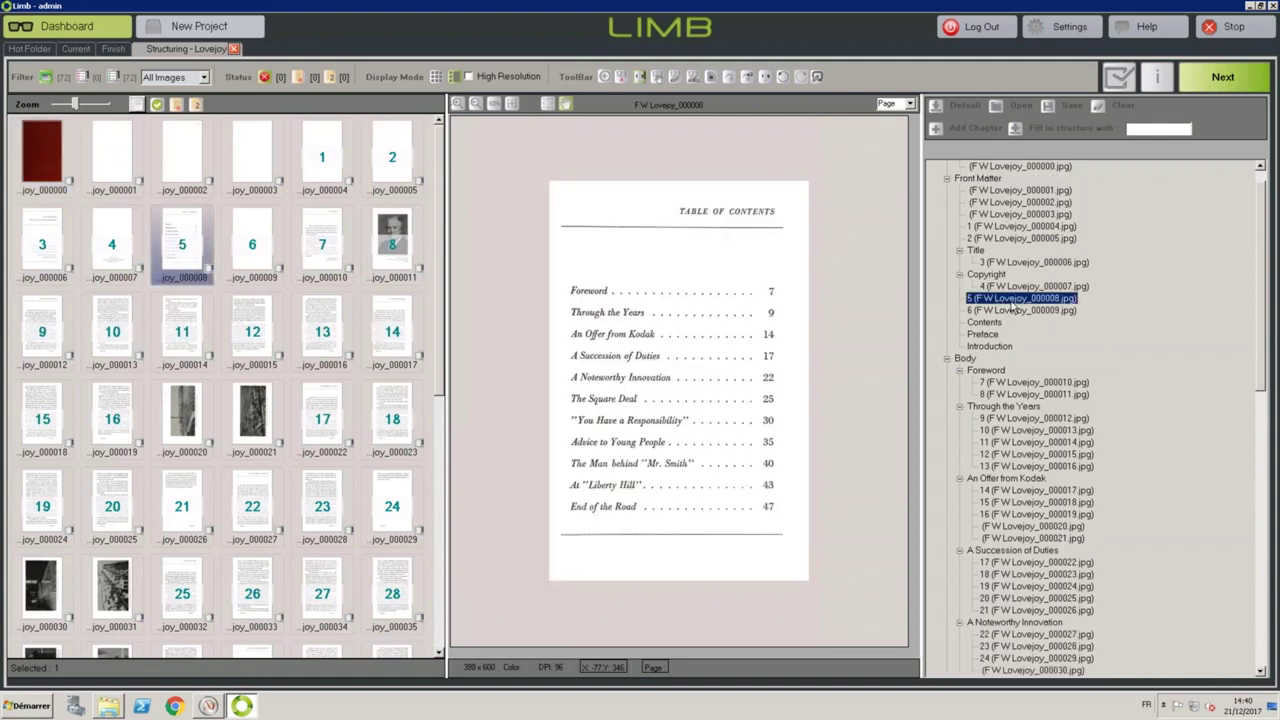
{"action": "left_click_drag", "start_coordinate": [1012, 306], "coordinate": [992, 322]}
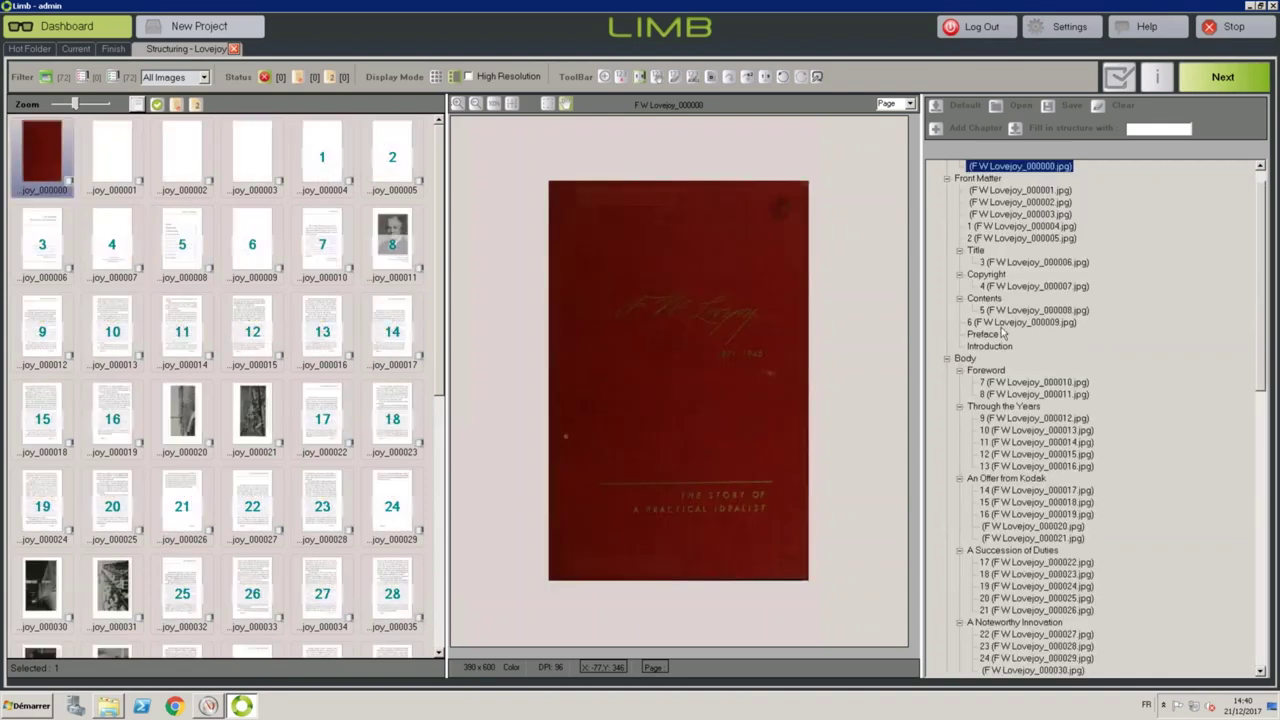
{"action": "left_click", "coordinate": [1263, 176]}
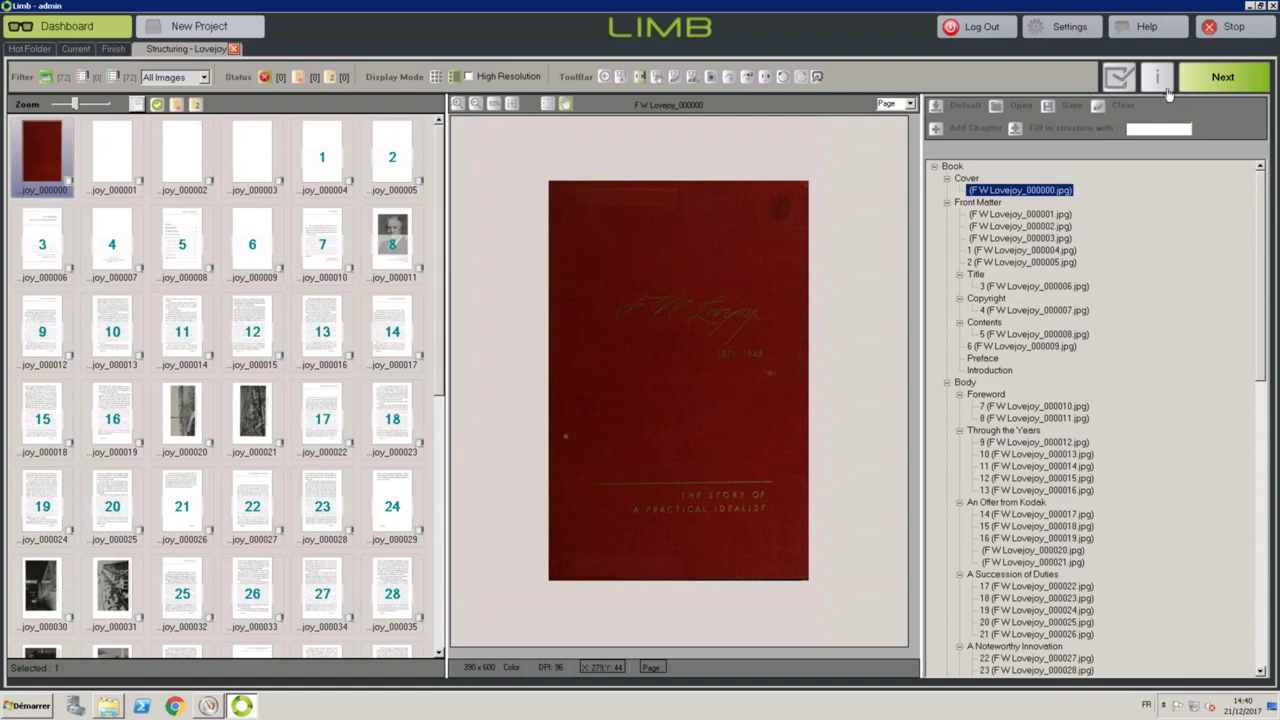
Complete the structuring stage and open the Lovejoy document for segmentation.
{"action": "left_click", "coordinate": [1205, 80]}
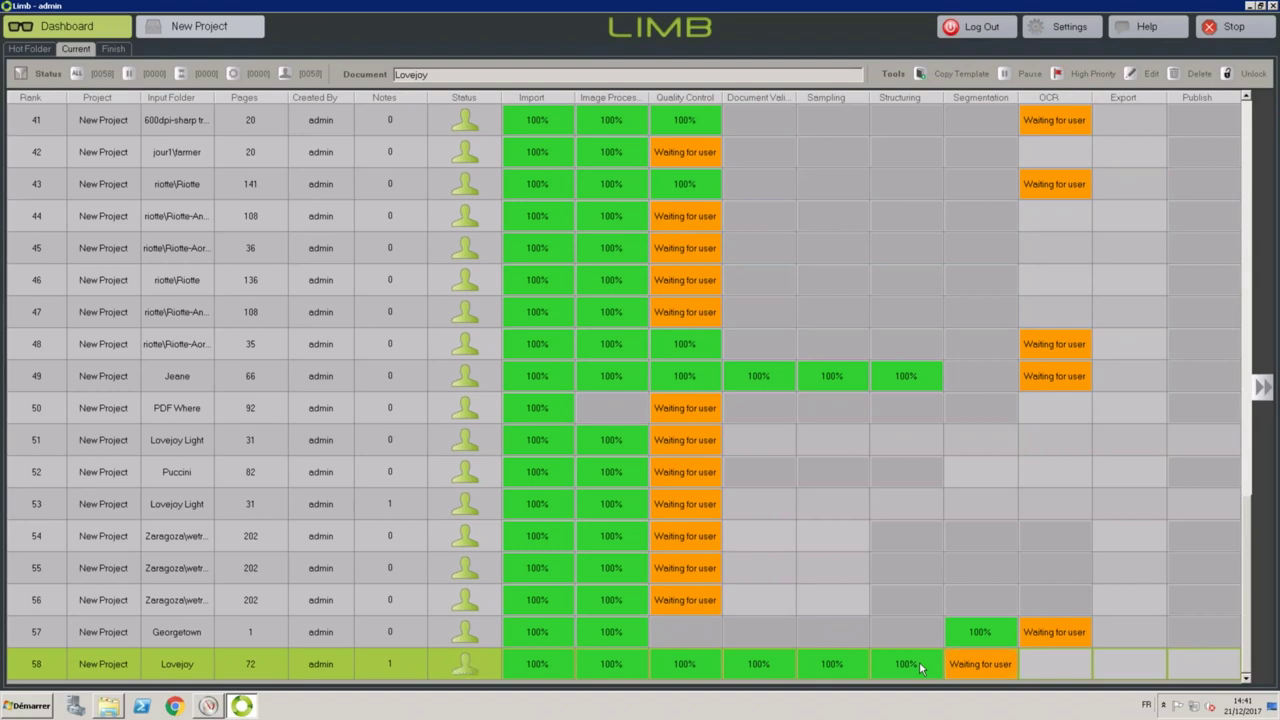
{"action": "double_click", "coordinate": [981, 665]}
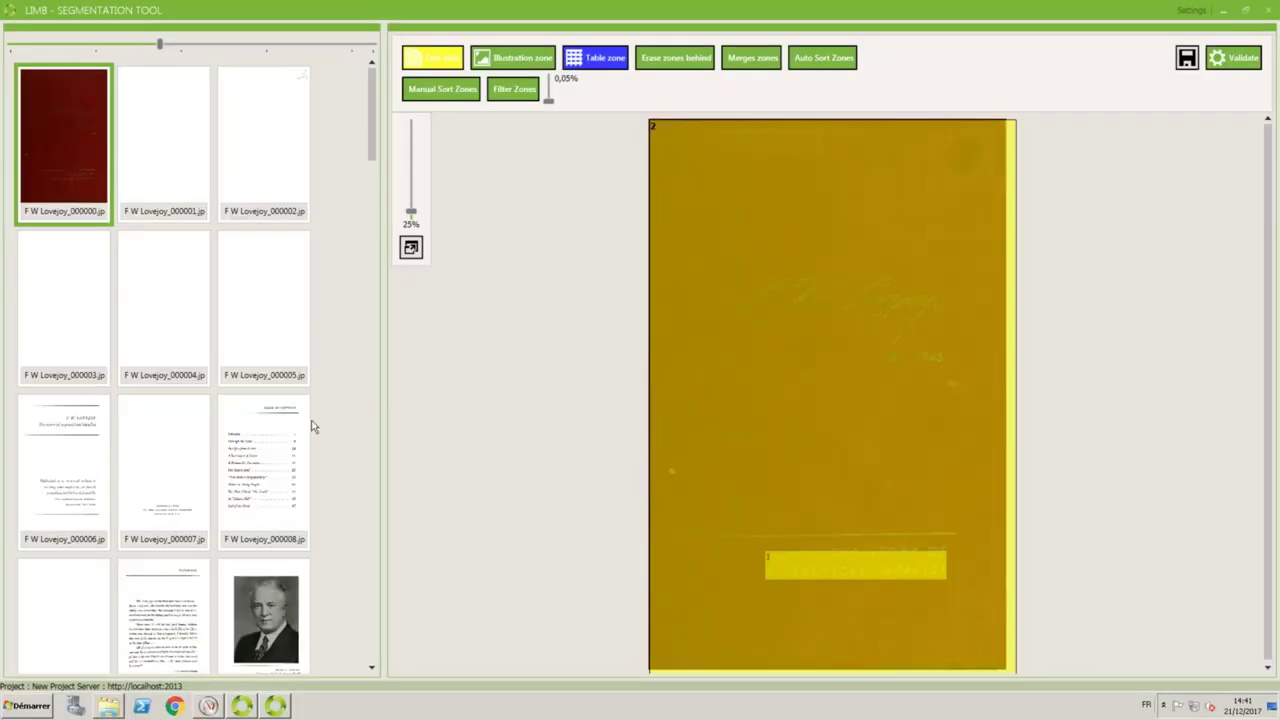
Examine the detected text zones on the title page, the Foreword page and the table of contents page.
{"action": "left_click", "coordinate": [262, 470]}
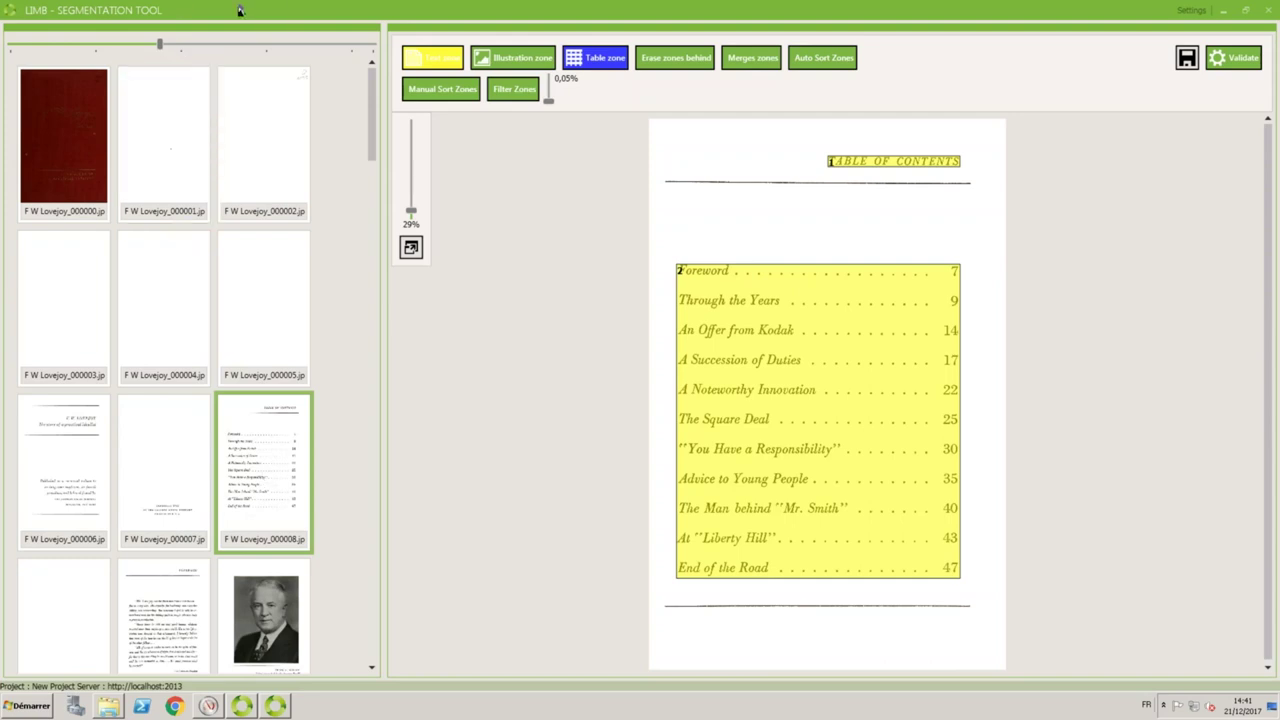
{"action": "left_click", "coordinate": [73, 465]}
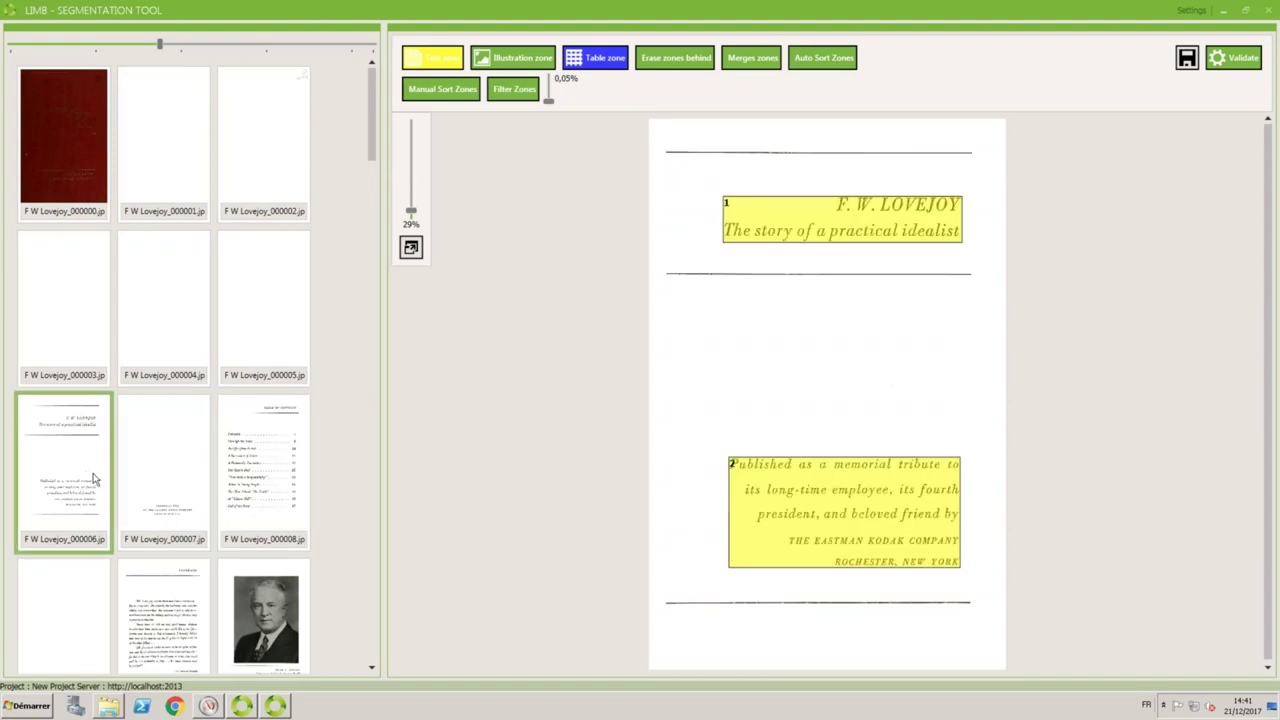
{"action": "left_click", "coordinate": [177, 622]}
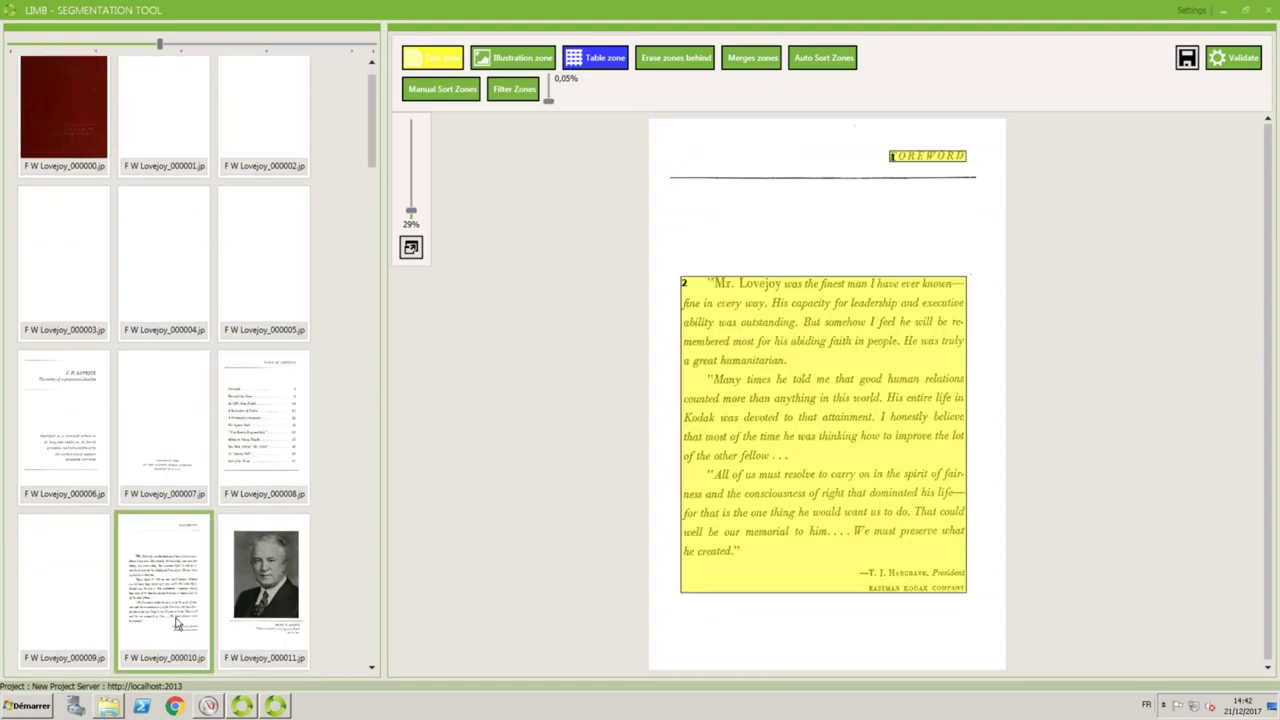
{"action": "left_click", "coordinate": [253, 437]}
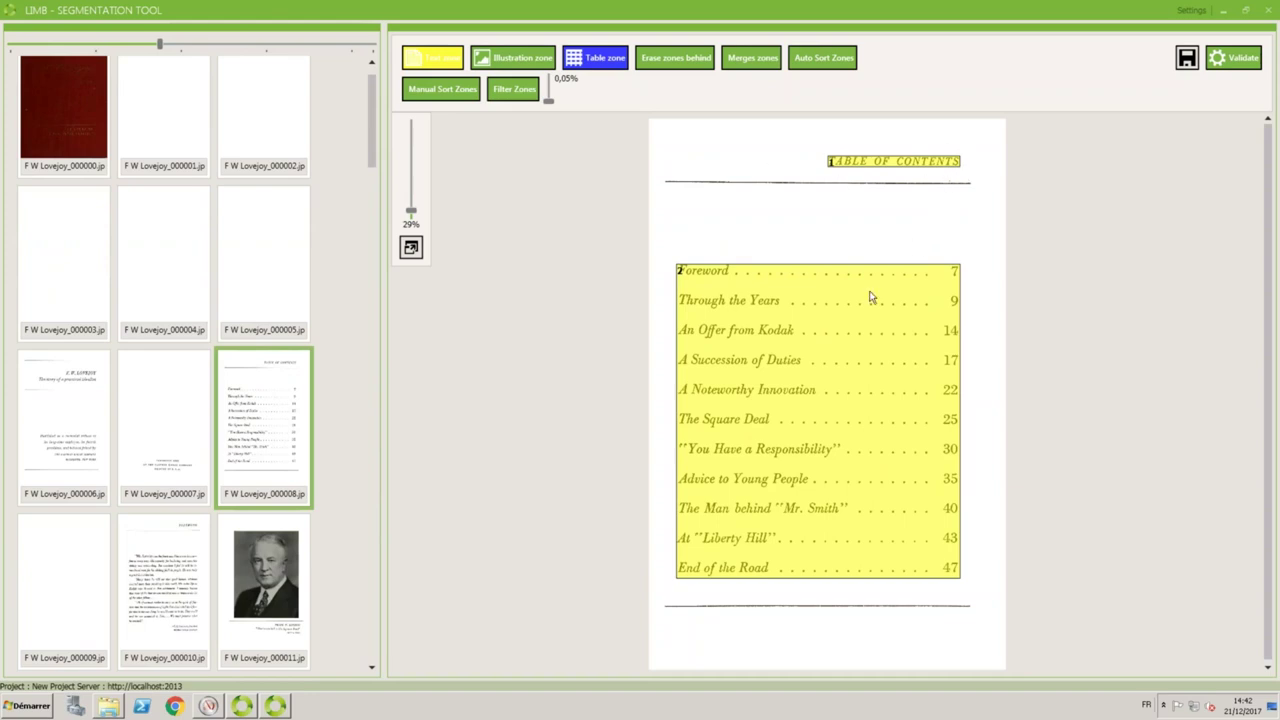
{"action": "left_click", "coordinate": [835, 350]}
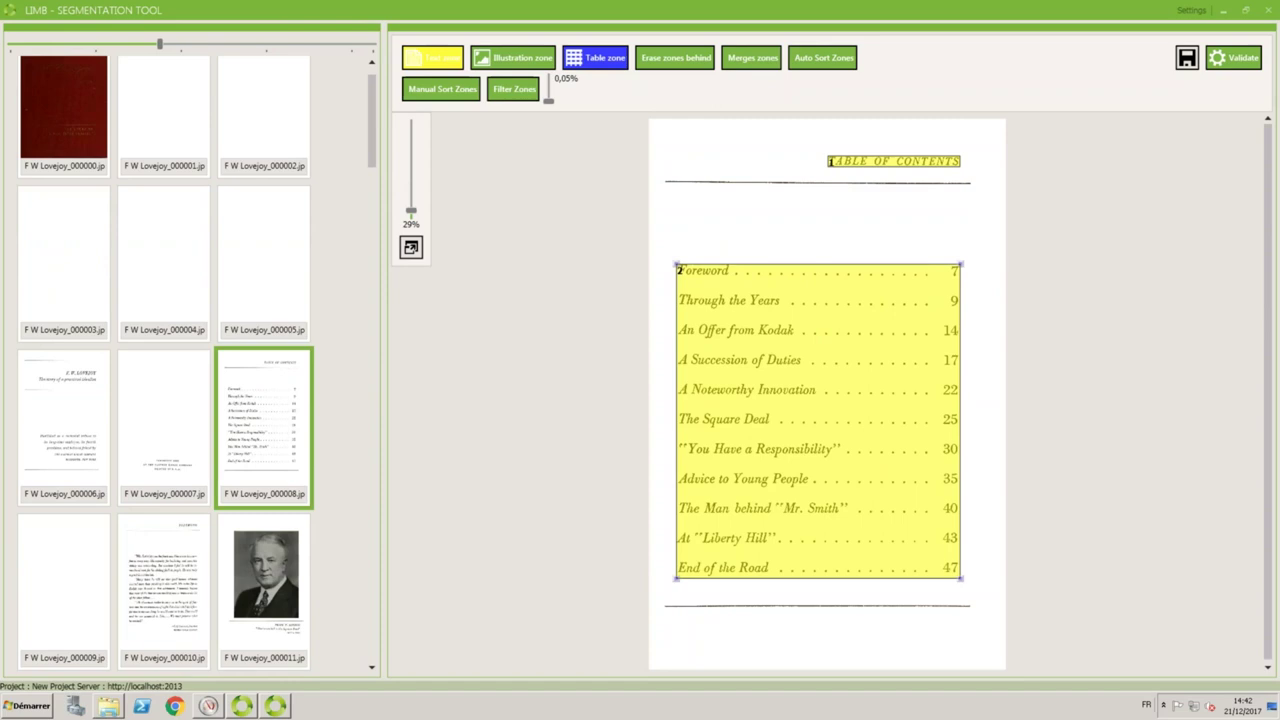
On FW Lovejoy_000011.jpg, delete the overlapping large illustration zone and enlarge the small one to cover the whole portrait.
{"action": "left_click", "coordinate": [249, 569]}
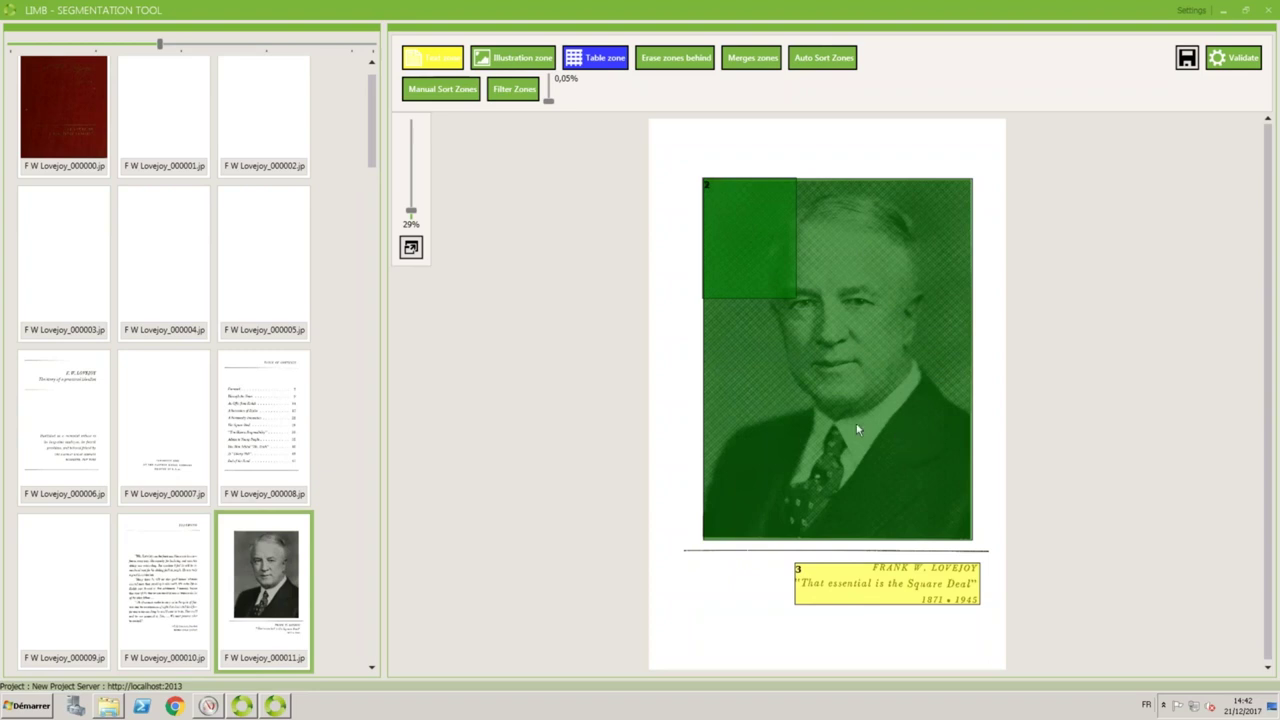
{"action": "left_click", "coordinate": [752, 270]}
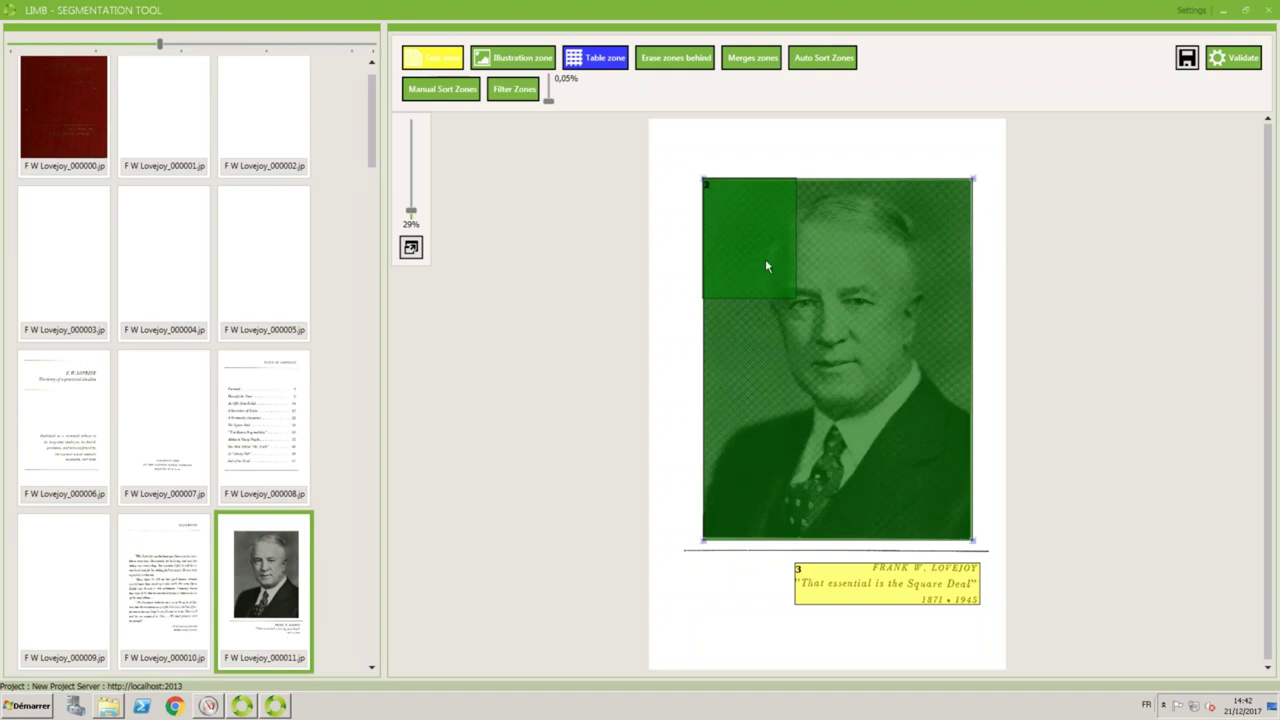
{"action": "key", "text": "Delete"}
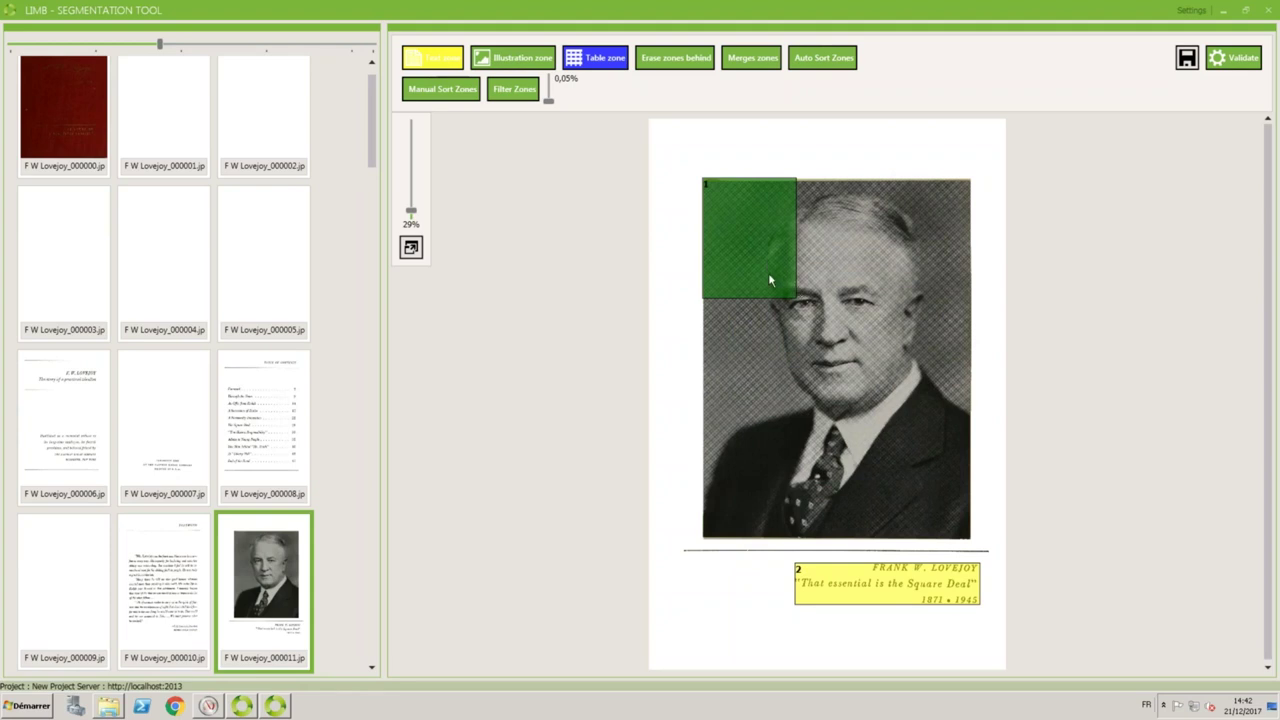
{"action": "mouse_move", "coordinate": [745, 249]}
{"action": "left_mouse_down"}
{"action": "mouse_move", "coordinate": [763, 281]}
{"action": "mouse_move", "coordinate": [880, 302]}
{"action": "mouse_move", "coordinate": [858, 254]}
{"action": "mouse_move", "coordinate": [746, 253]}
{"action": "left_mouse_up"}
{"action": "left_click_drag", "start_coordinate": [797, 297], "coordinate": [970, 539]}
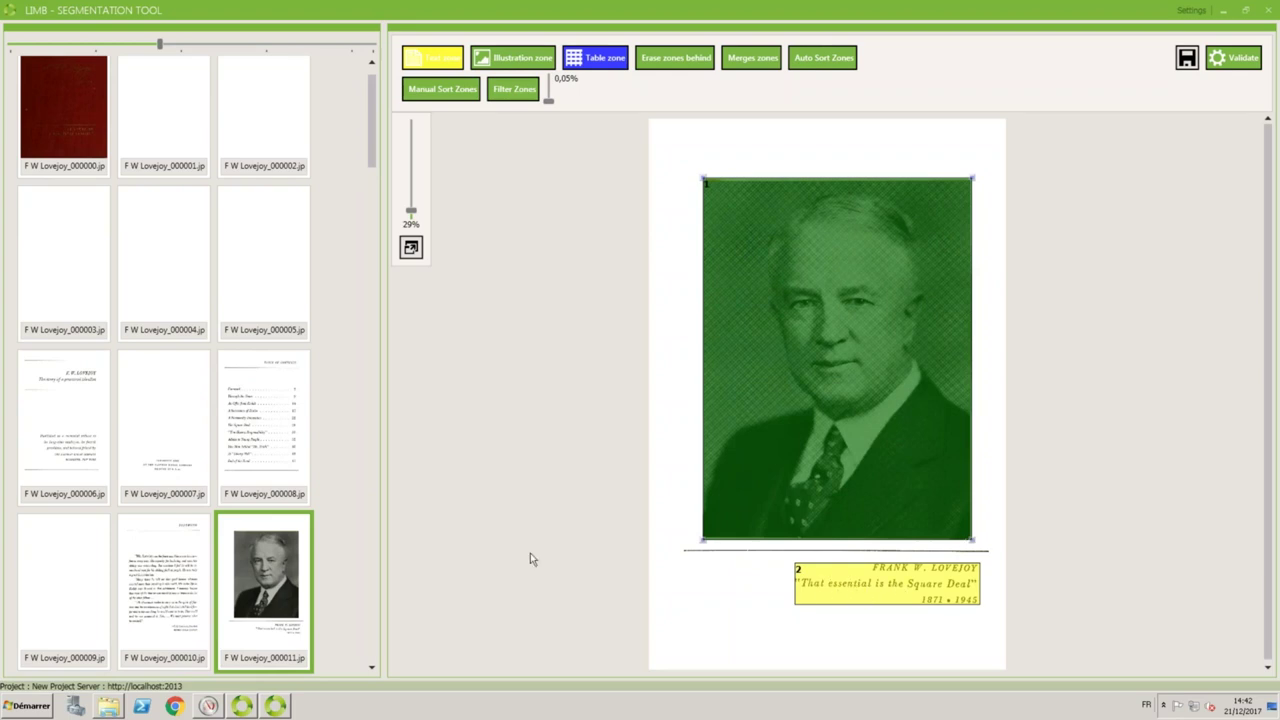
{"action": "mouse_move", "coordinate": [851, 590]}
{"action": "left_mouse_down"}
{"action": "mouse_move", "coordinate": [745, 630]}
{"action": "mouse_move", "coordinate": [805, 588]}
{"action": "mouse_move", "coordinate": [869, 585]}
{"action": "left_mouse_up"}
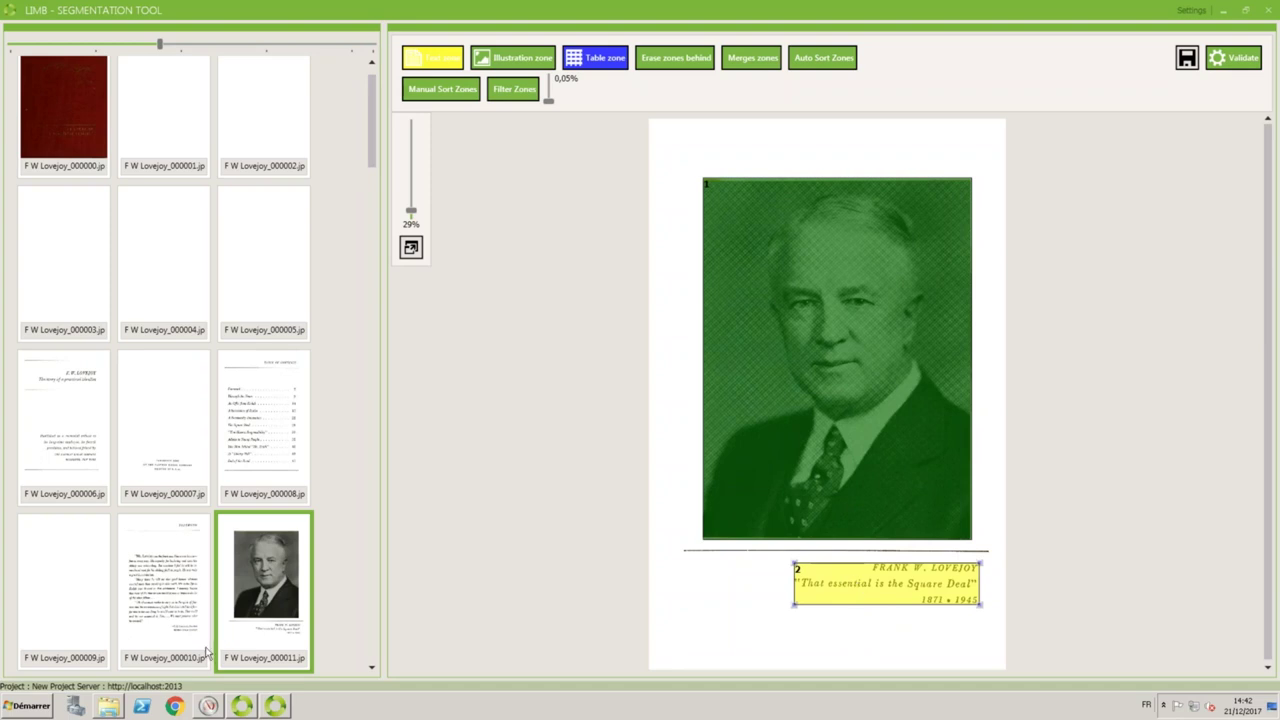
Merge the heading and body text zones on FW Lovejoy_000010.jpg, and shrink the merged zone to the body text.
{"action": "left_click", "coordinate": [170, 593]}
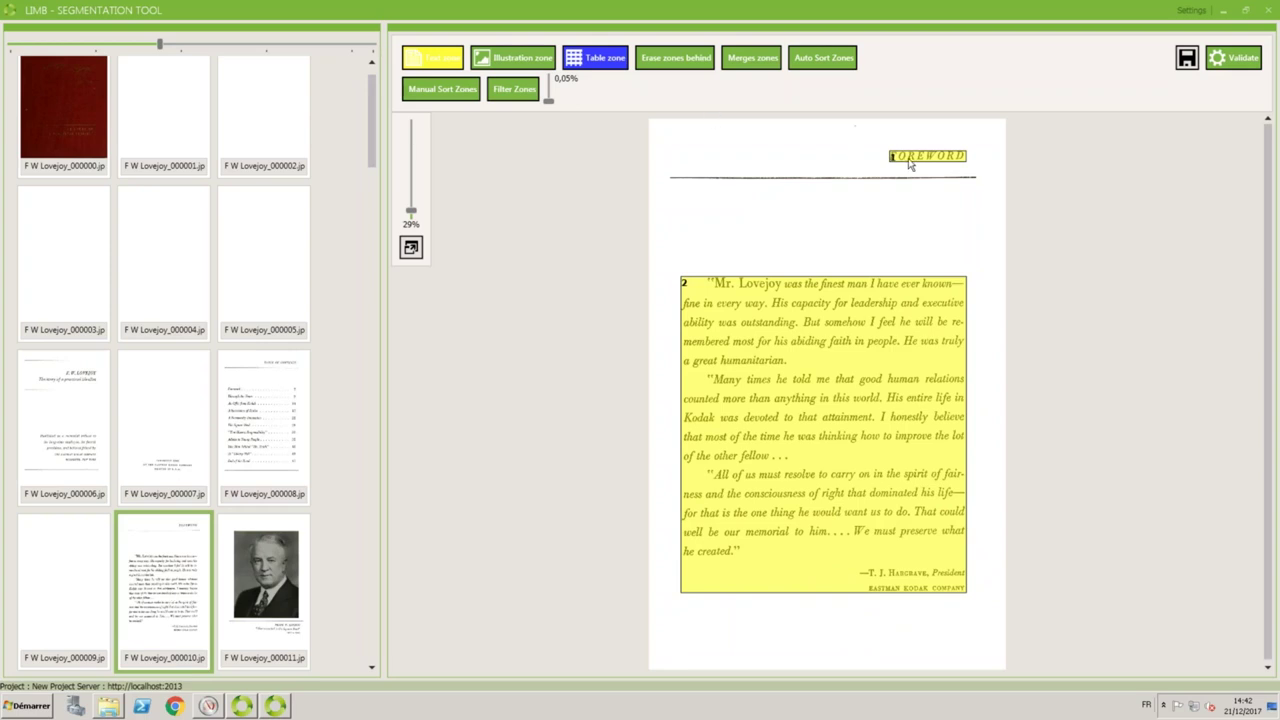
{"action": "left_click", "coordinate": [807, 381]}
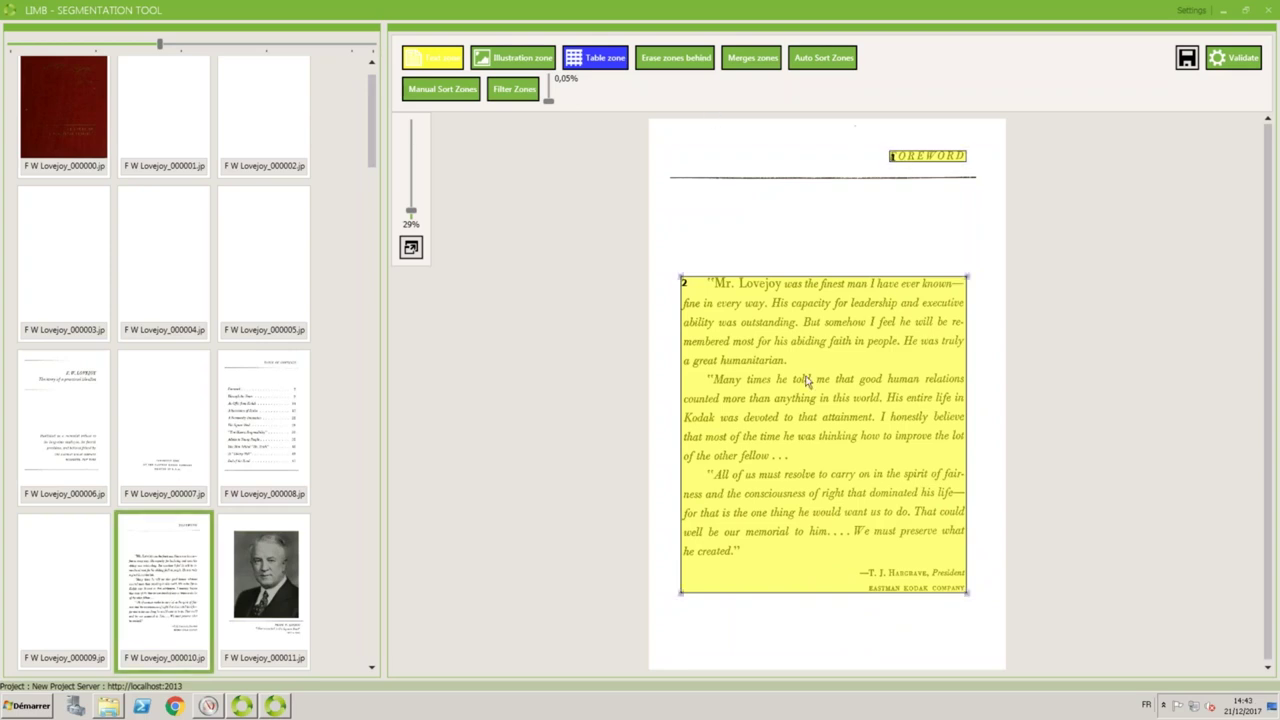
{"action": "left_click", "coordinate": [921, 158]}
{"action": "key", "text": "m"}
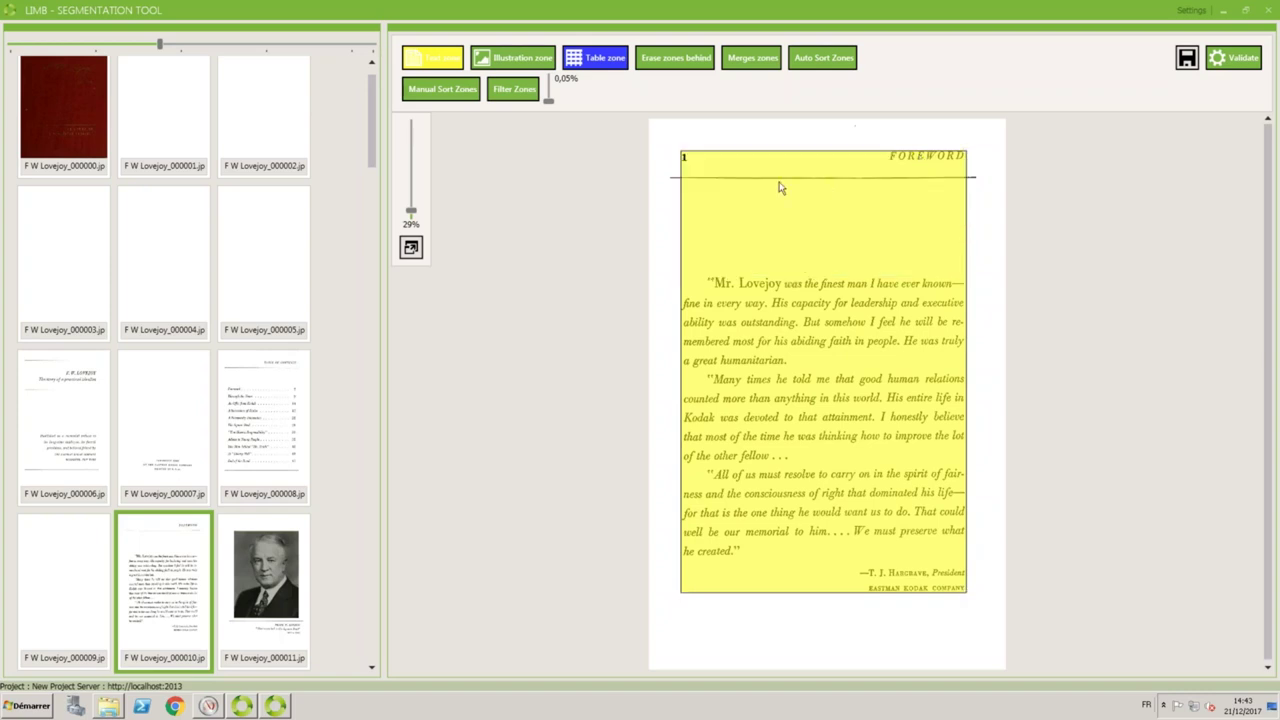
{"action": "left_click", "coordinate": [685, 157]}
{"action": "left_click_drag", "start_coordinate": [677, 149], "coordinate": [677, 273]}
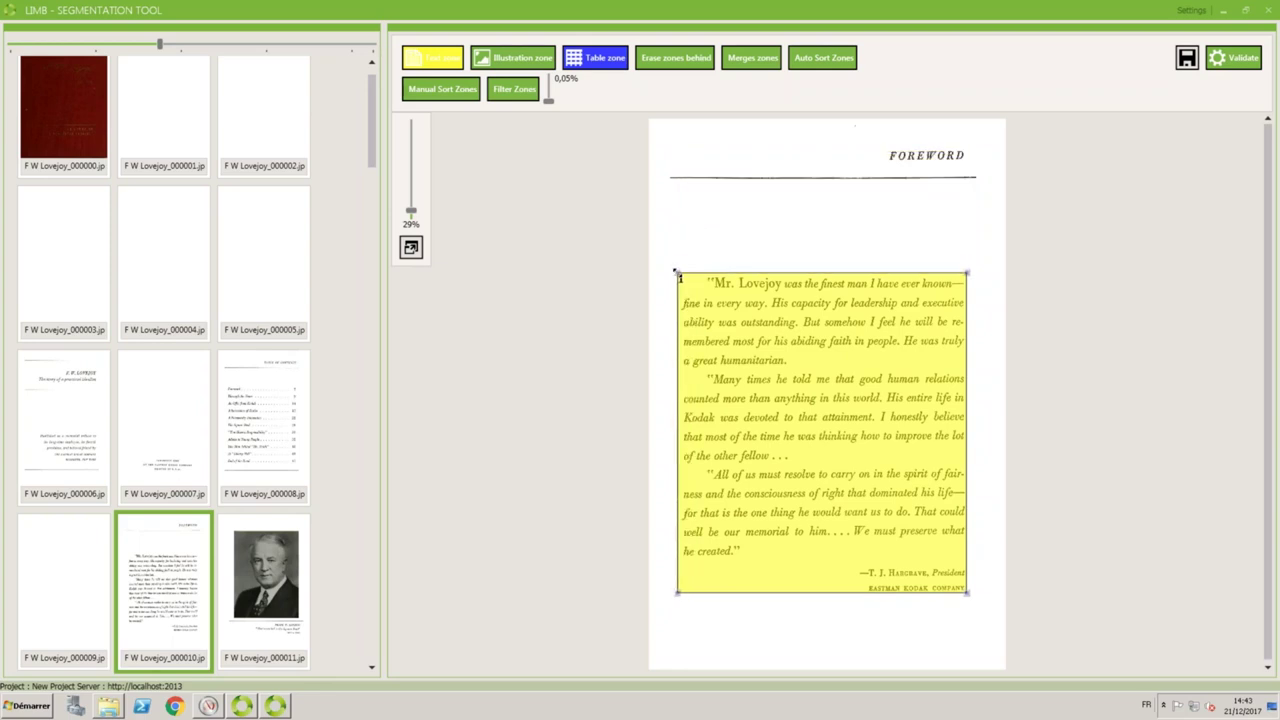
Draw a separate text zone around the FOREWORD heading and sort the page's zones automatically.
{"action": "left_click", "coordinate": [438, 62]}
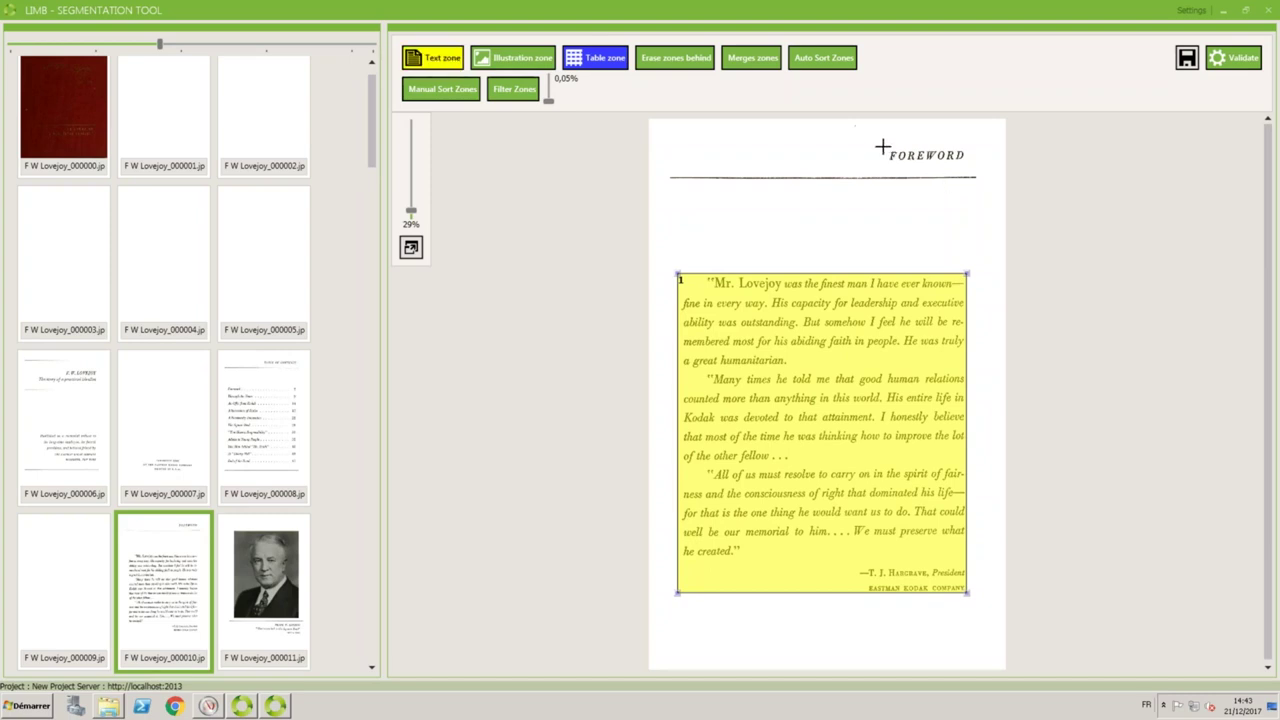
{"action": "left_click_drag", "start_coordinate": [888, 150], "coordinate": [966, 163]}
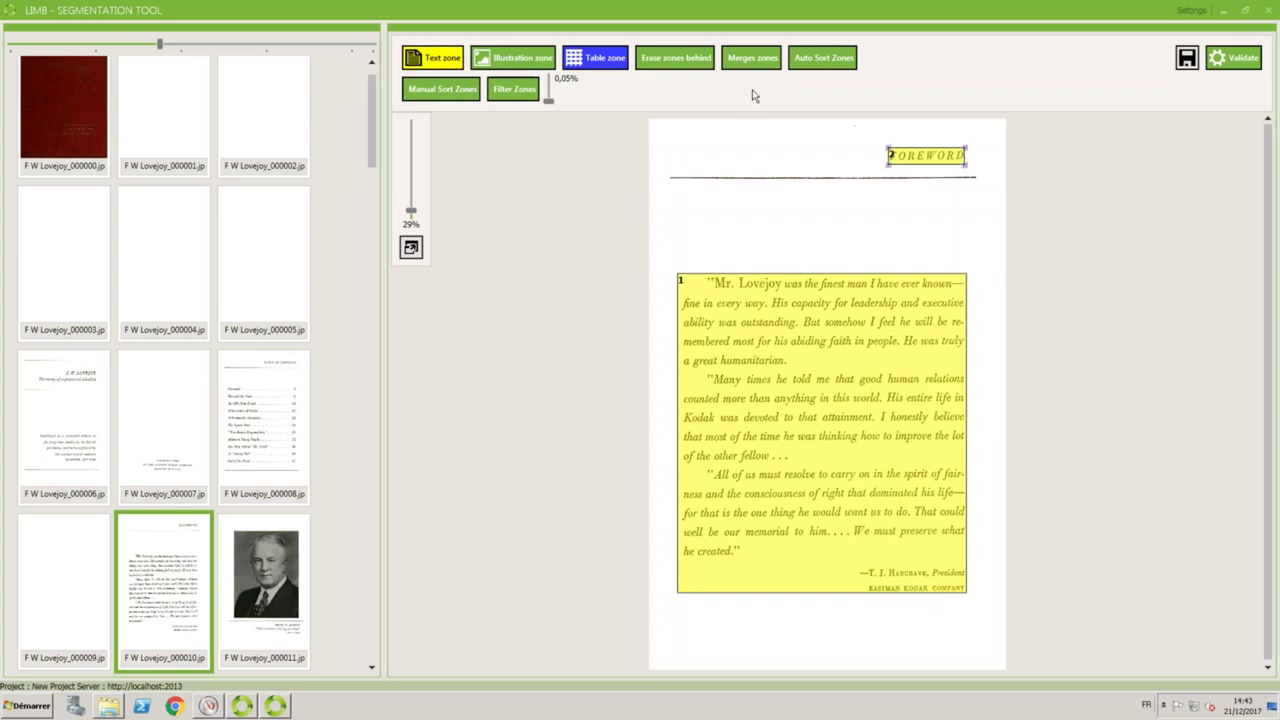
{"action": "left_click", "coordinate": [818, 61]}
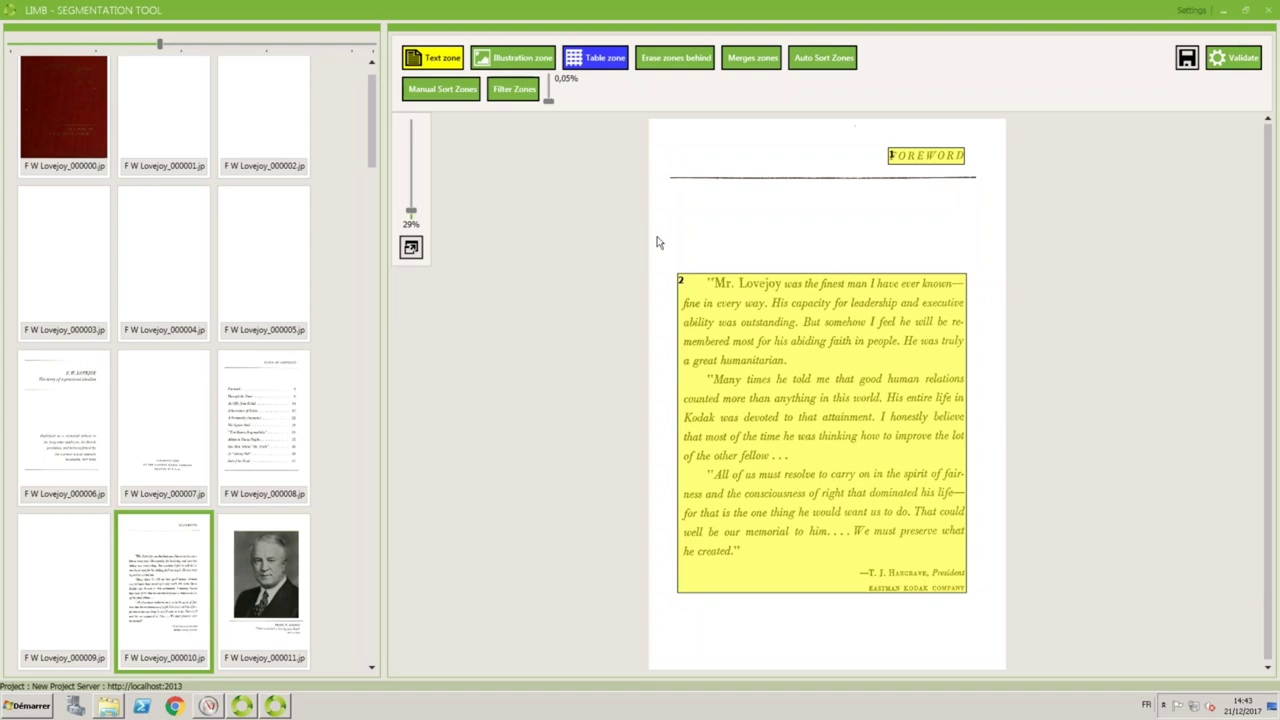
Validate the Lovejoy segmentation and exit the segmentation tool without selecting another project.
{"action": "left_click", "coordinate": [1230, 62]}
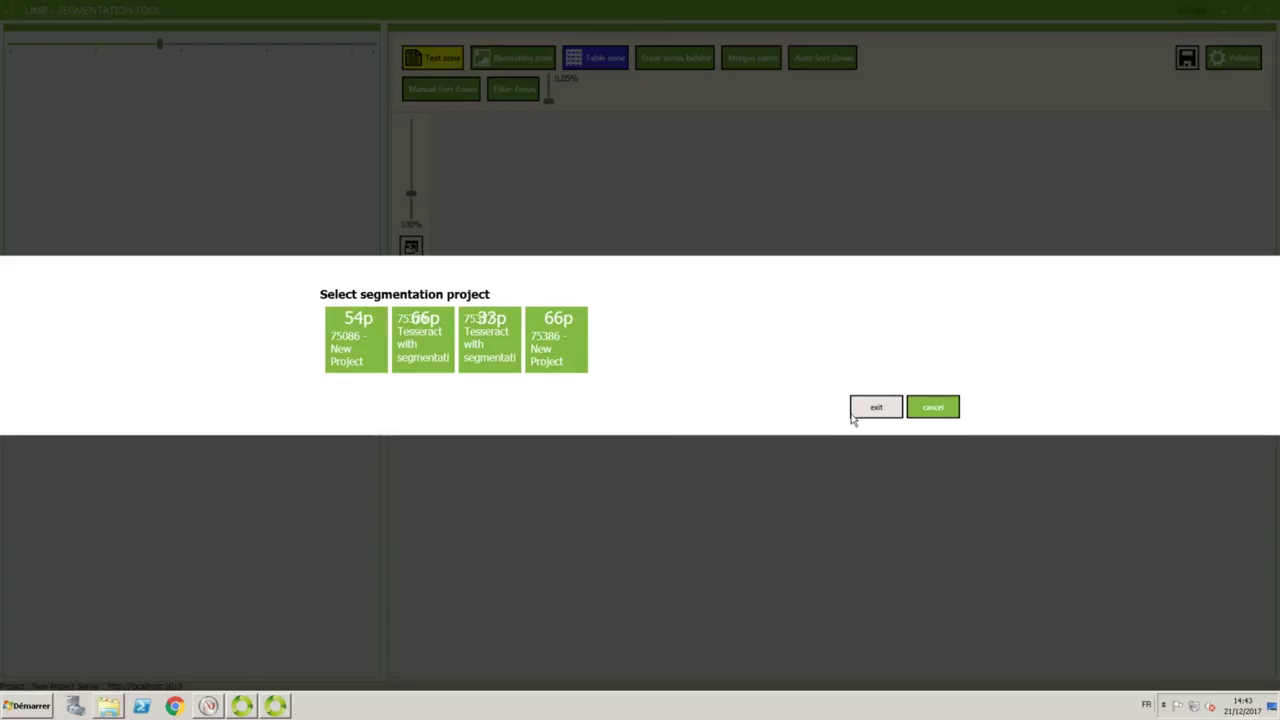
{"action": "left_click", "coordinate": [866, 413]}
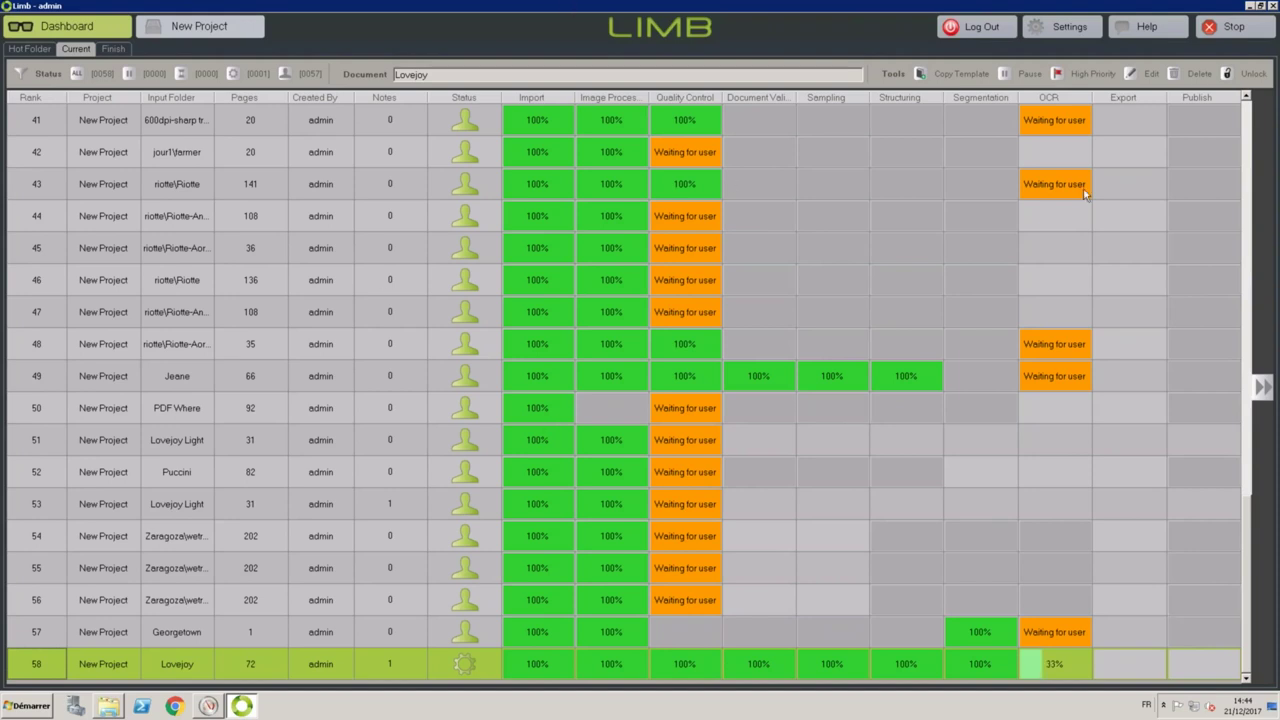
Open the Windows Task Manager, monitor the processor performance graphs during OCR, and minimize it.
{"action": "right_click", "coordinate": [441, 712]}
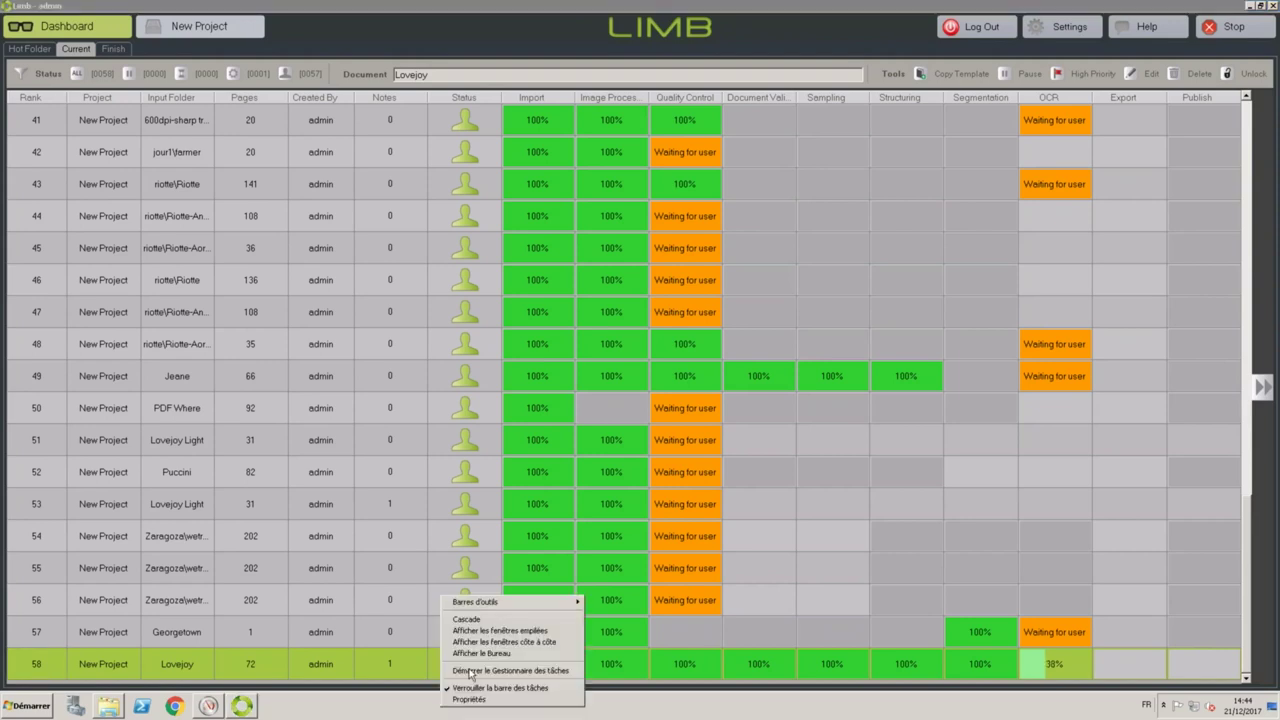
{"action": "left_click", "coordinate": [473, 671]}
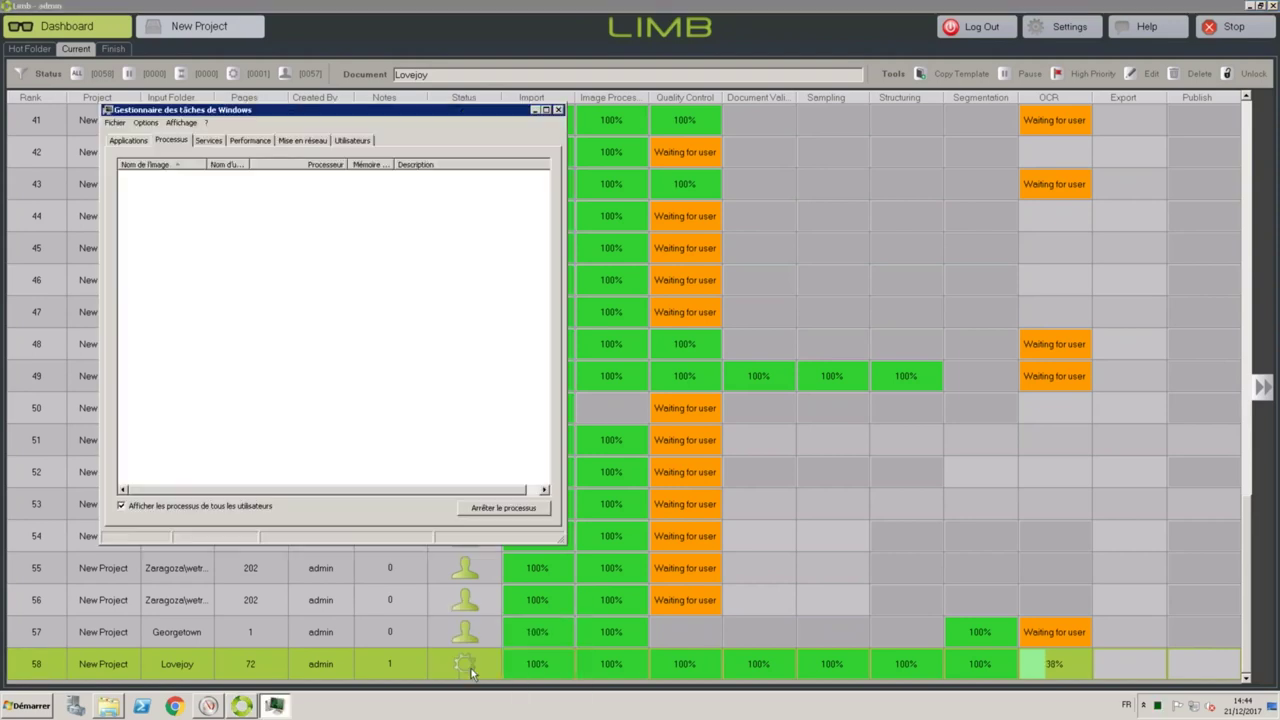
{"action": "left_click", "coordinate": [270, 140]}
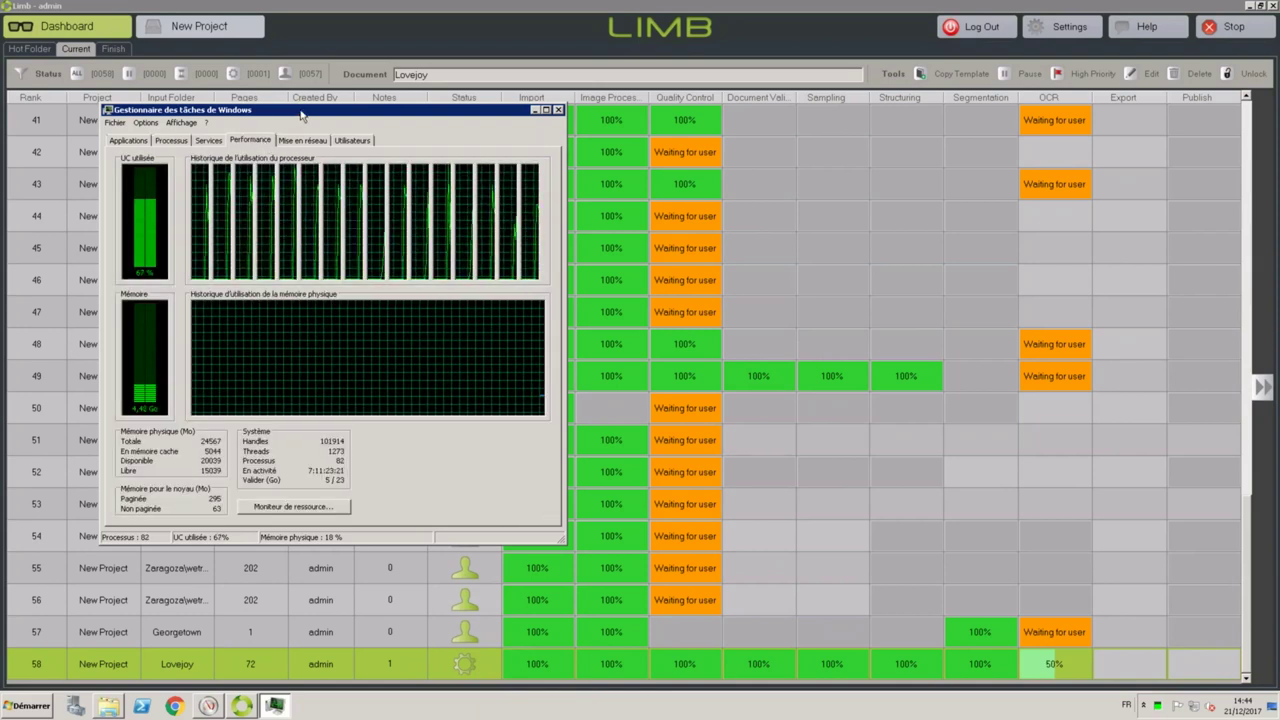
{"action": "left_click_drag", "start_coordinate": [302, 118], "coordinate": [304, 138]}
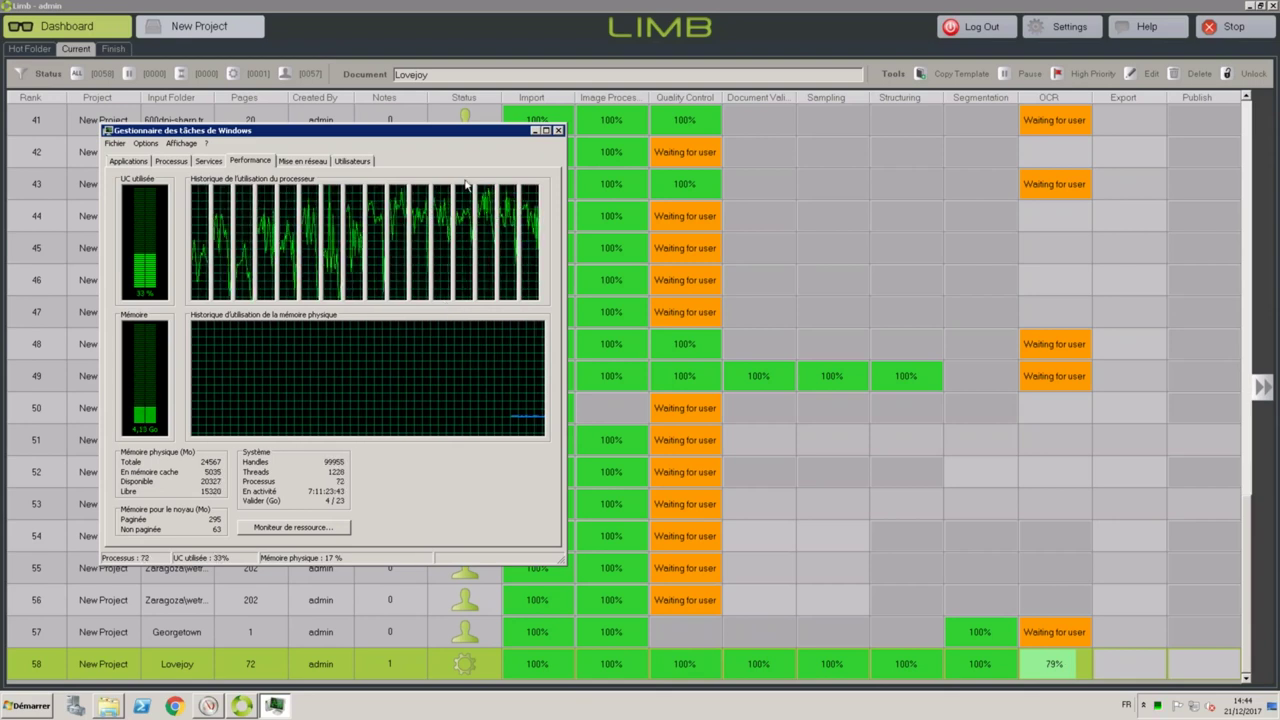
{"action": "left_click", "coordinate": [535, 131]}
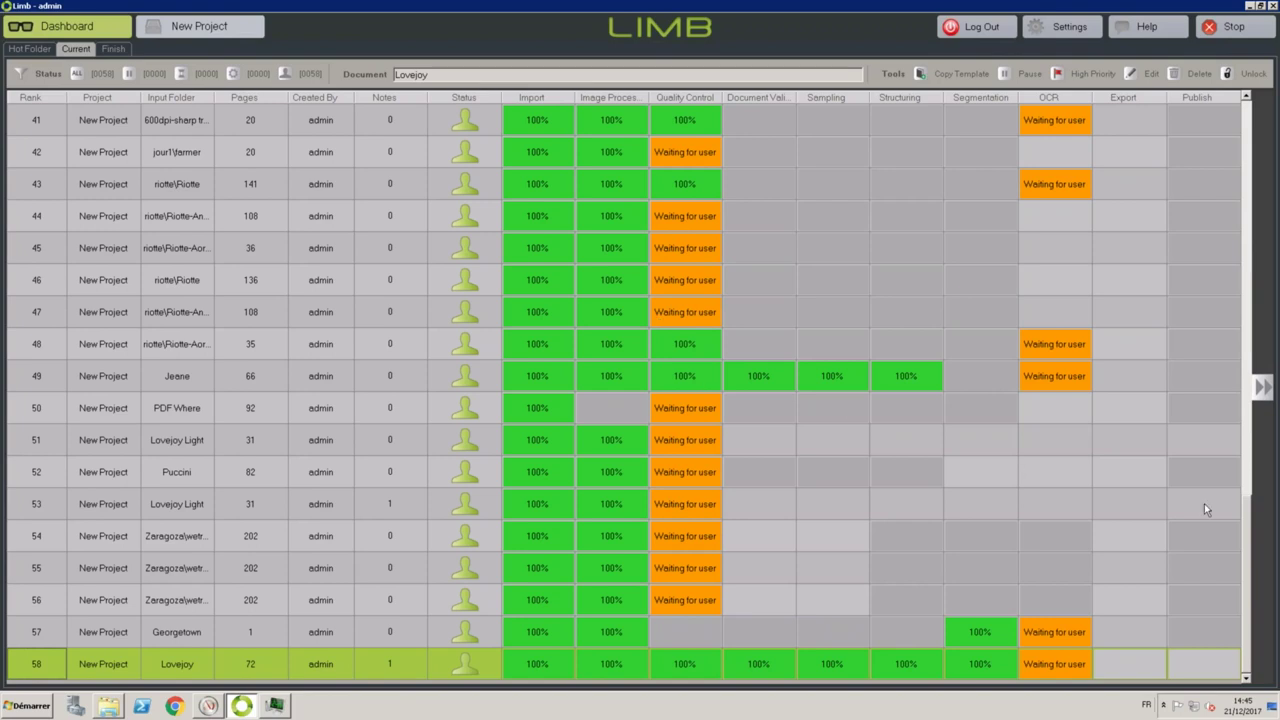
Open the OCR results of the 72-page Lovejoy project and display page FW Lovejoy_000012.
{"action": "left_click", "coordinate": [1063, 668]}
{"action": "double_click", "coordinate": [1063, 668]}
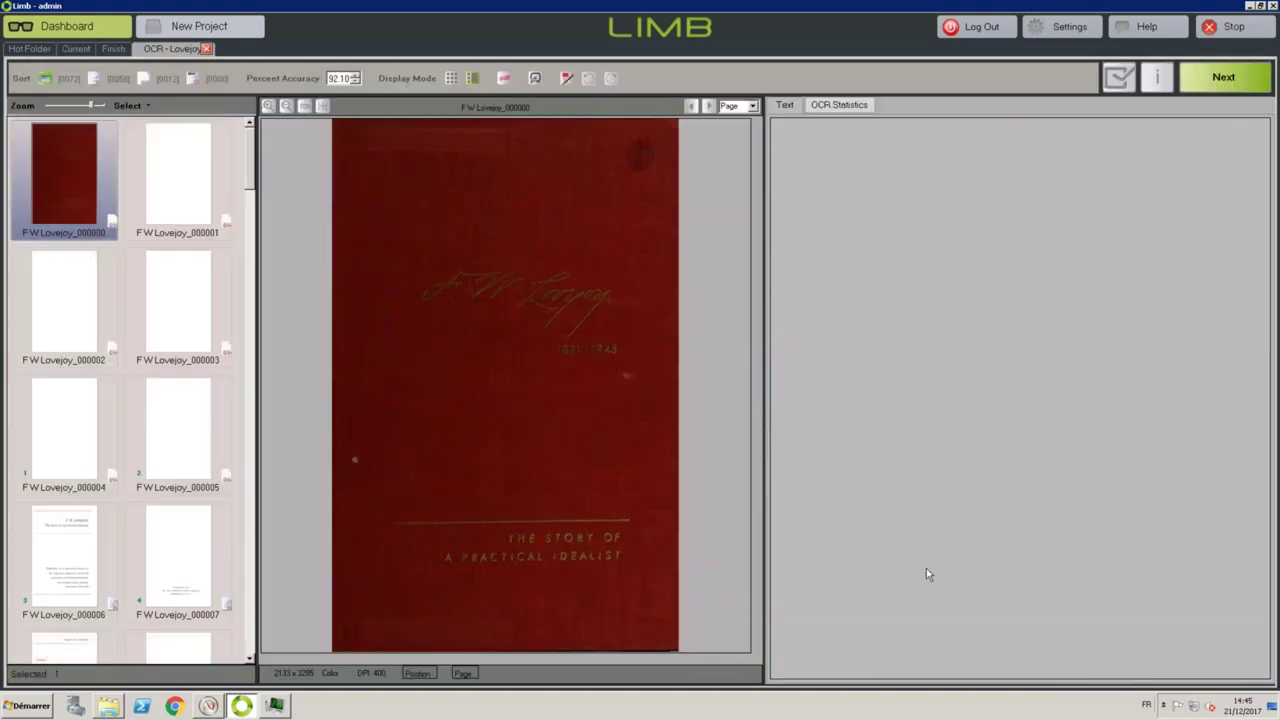
{"action": "left_click", "coordinate": [250, 480]}
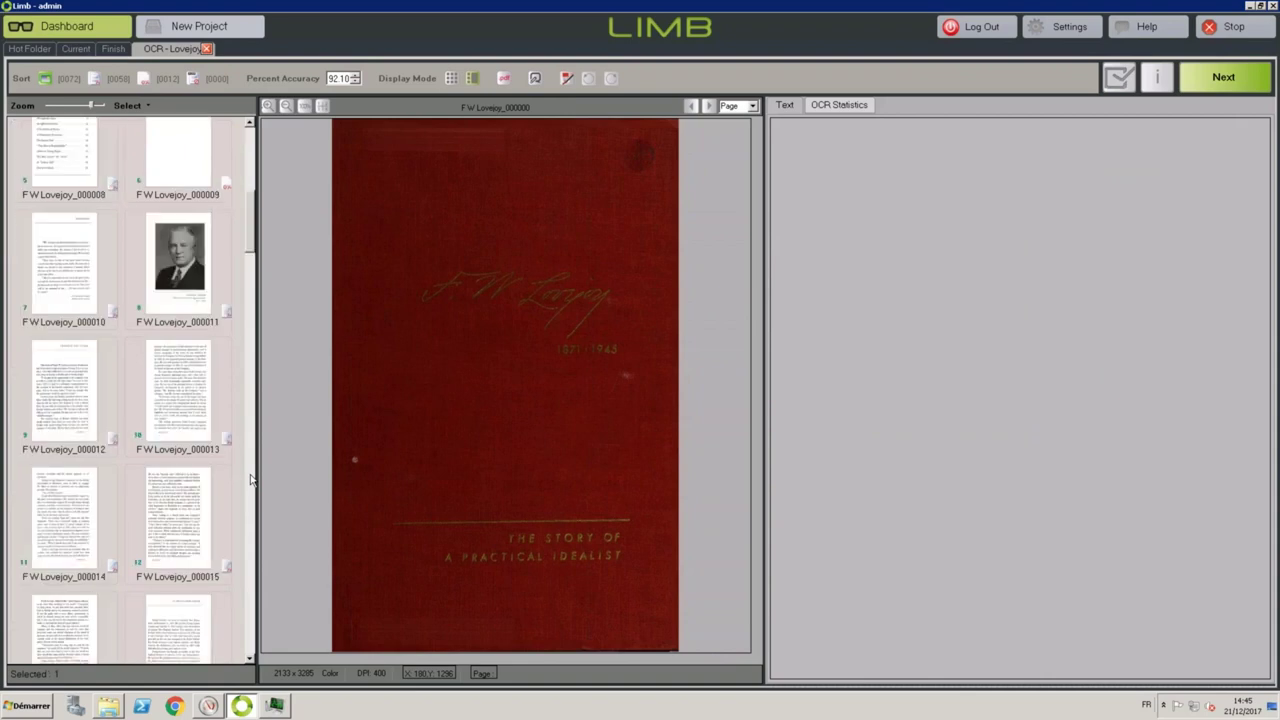
{"action": "left_click", "coordinate": [83, 411]}
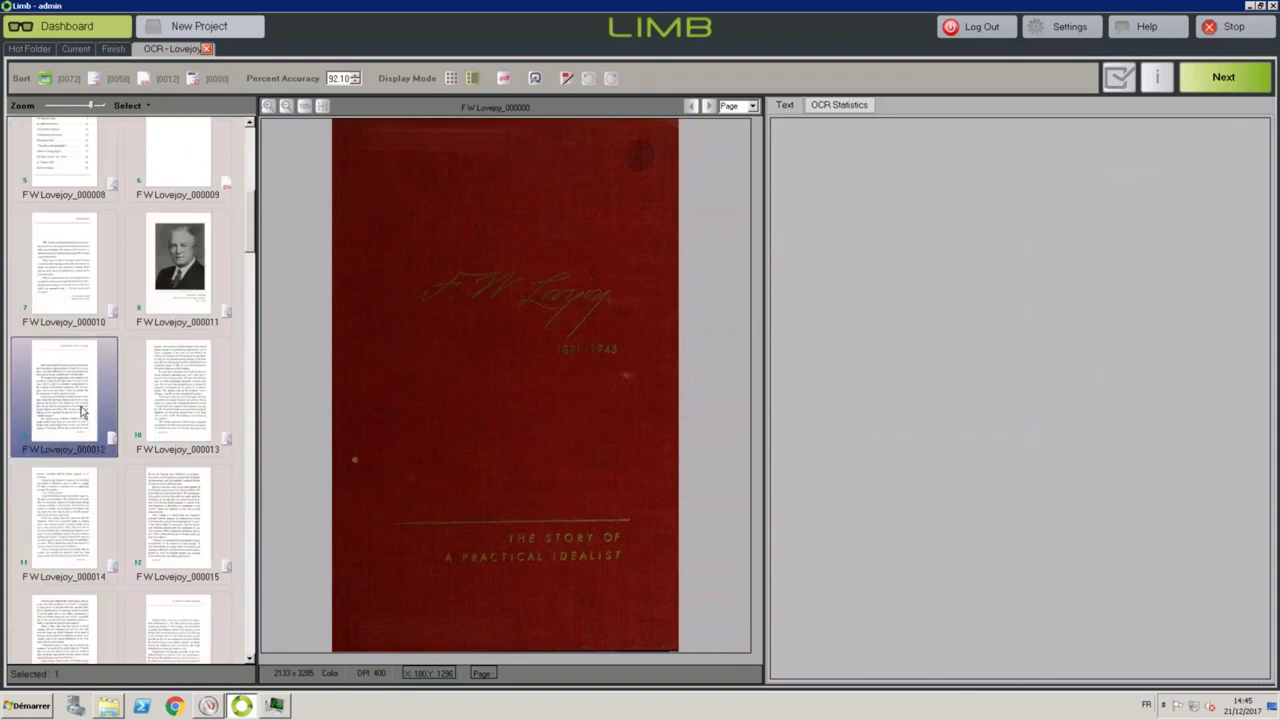
{"action": "mouse_move", "coordinate": [252, 222]}
{"action": "left_mouse_down"}
{"action": "mouse_move", "coordinate": [250, 323]}
{"action": "mouse_move", "coordinate": [249, 237]}
{"action": "left_mouse_up"}
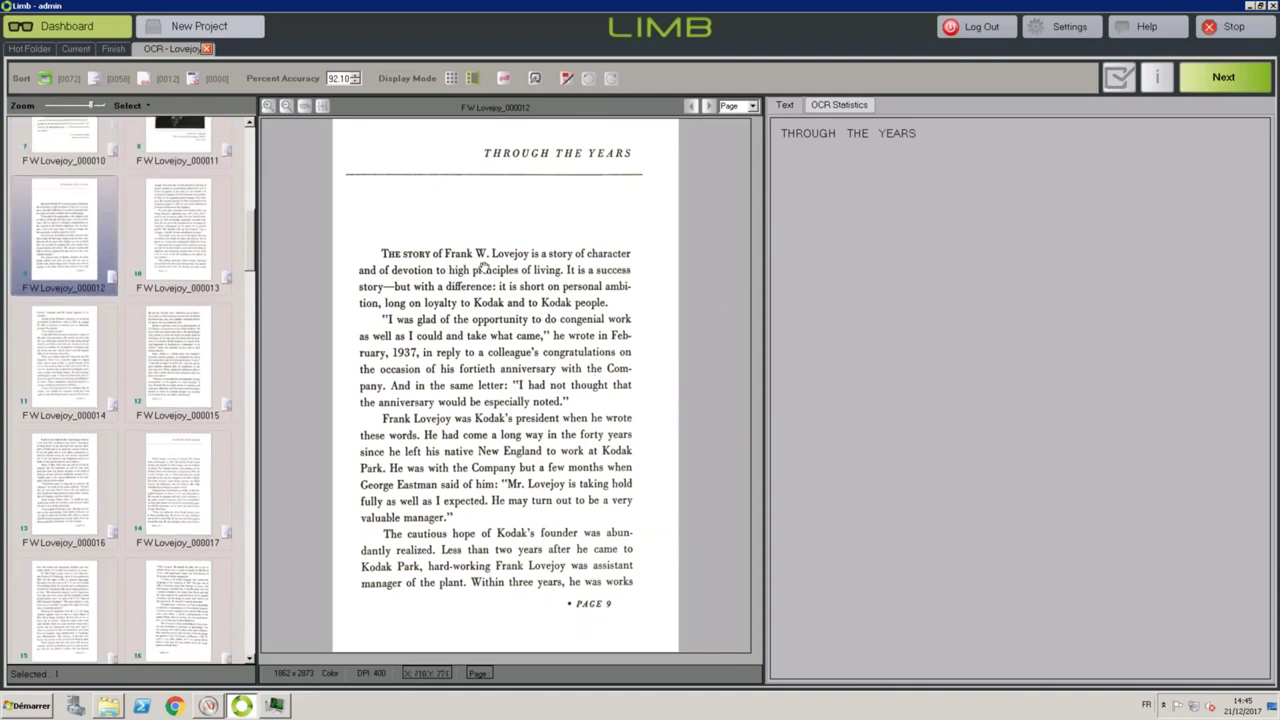
Show the recognized text of the THROUGH THE YEARS heading zone and of the body text zone beneath it.
{"action": "double_click", "coordinate": [535, 155]}
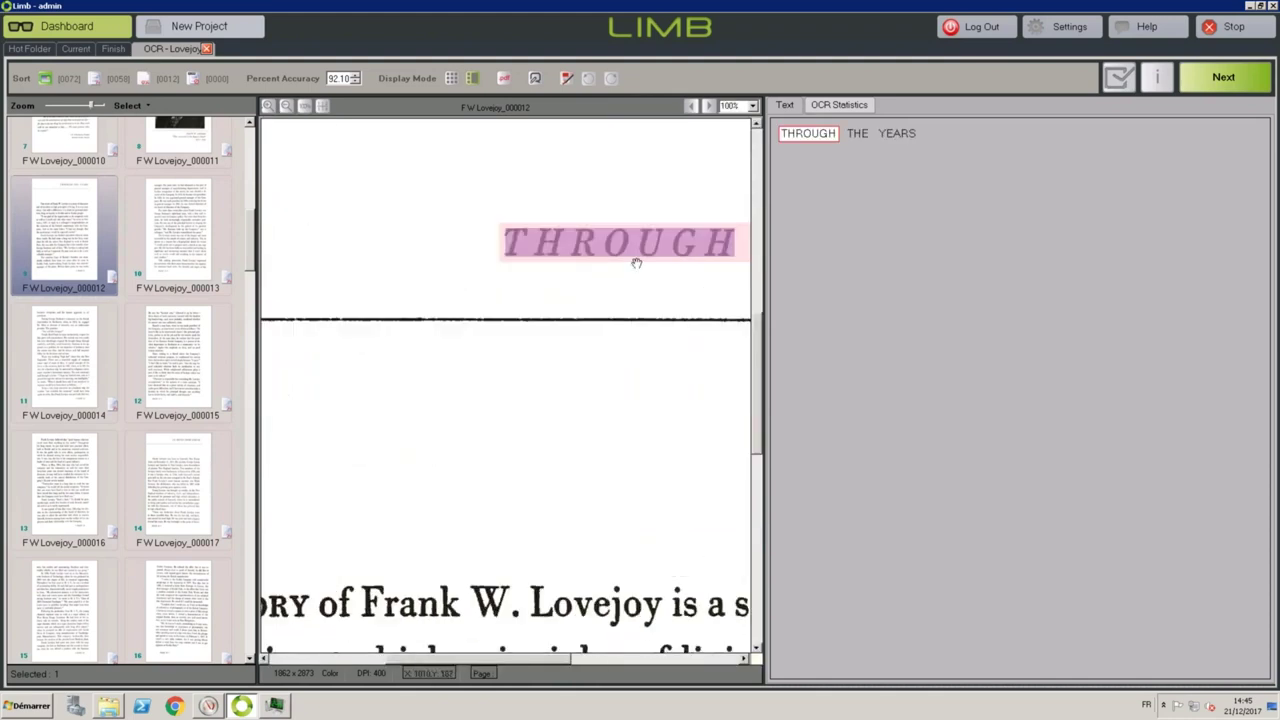
{"action": "left_click_drag", "start_coordinate": [603, 457], "coordinate": [346, 526]}
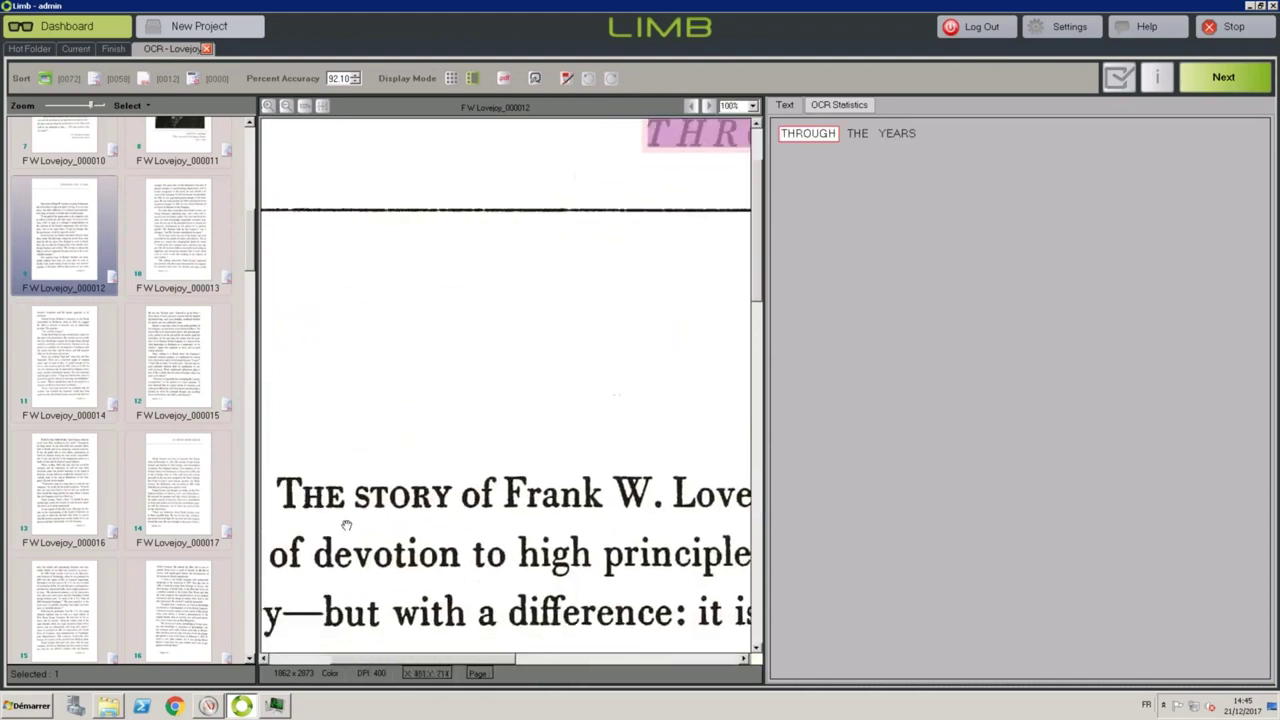
{"action": "double_click", "coordinate": [327, 500]}
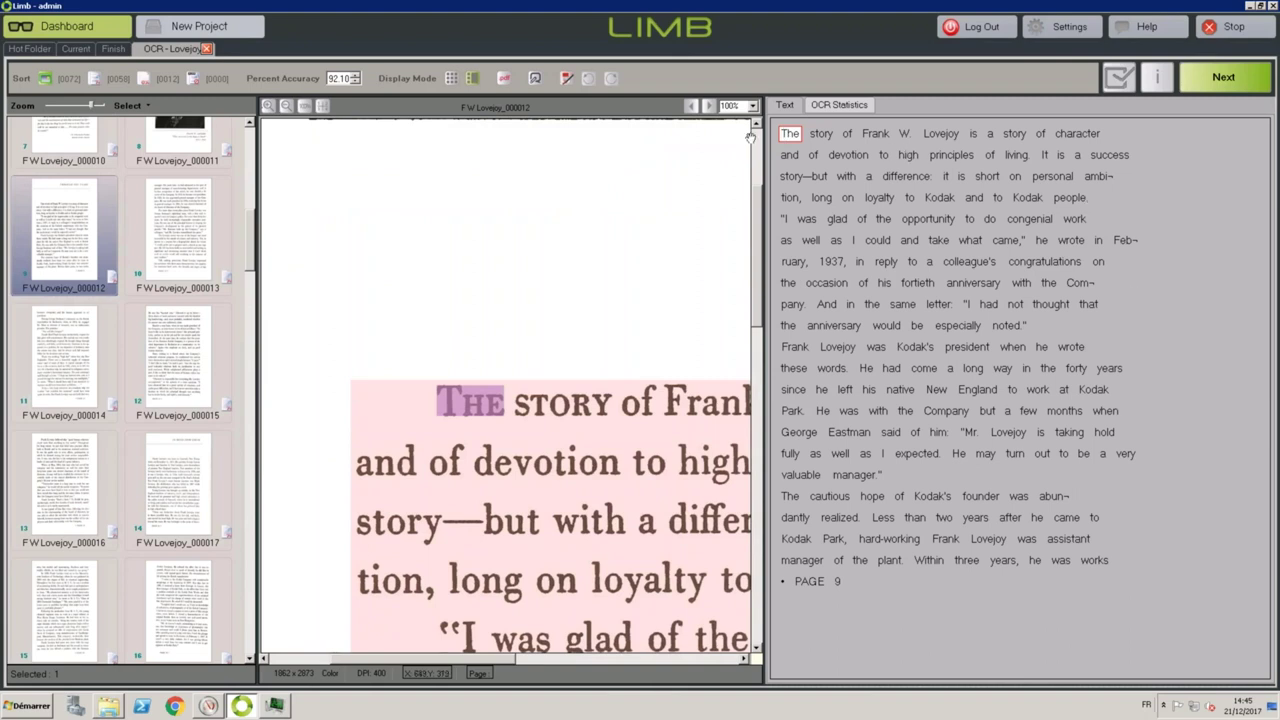
Highlight the doubtful words in the page's OCR text, and review the OCR statistics and some flagged words against the scan.
{"action": "left_click", "coordinate": [566, 79]}
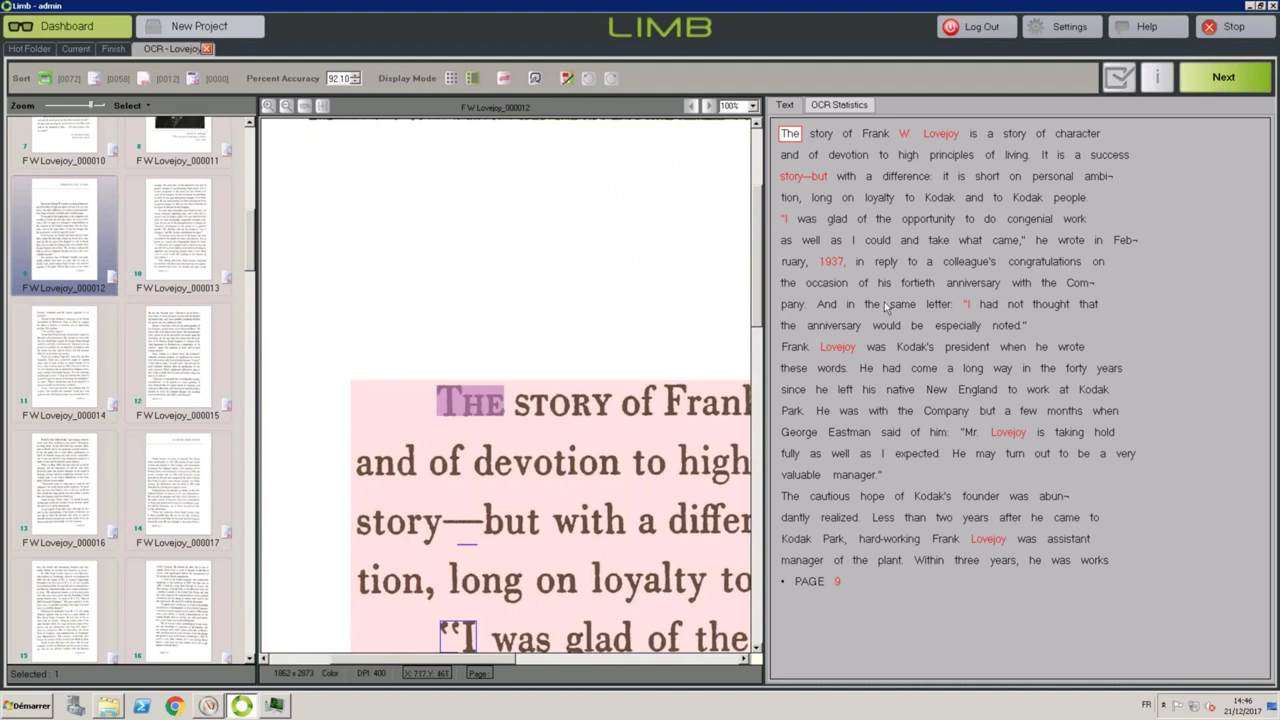
{"action": "left_click", "coordinate": [831, 106]}
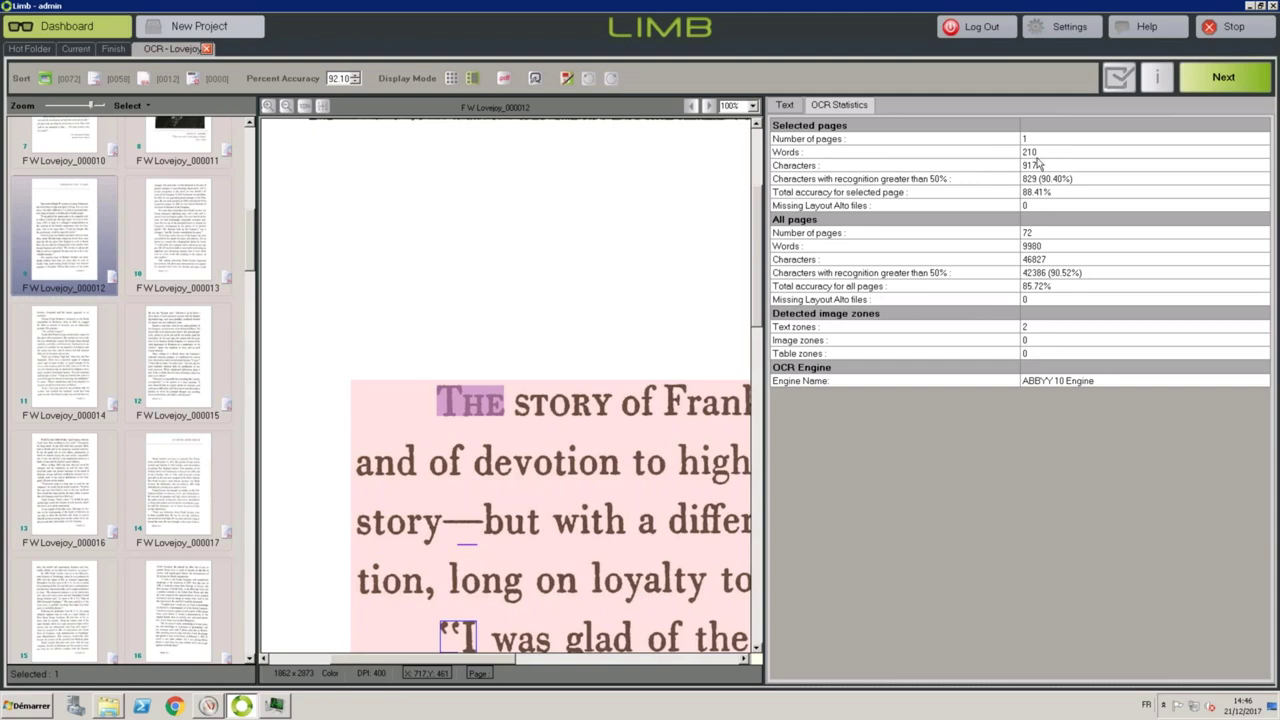
{"action": "left_click", "coordinate": [786, 106]}
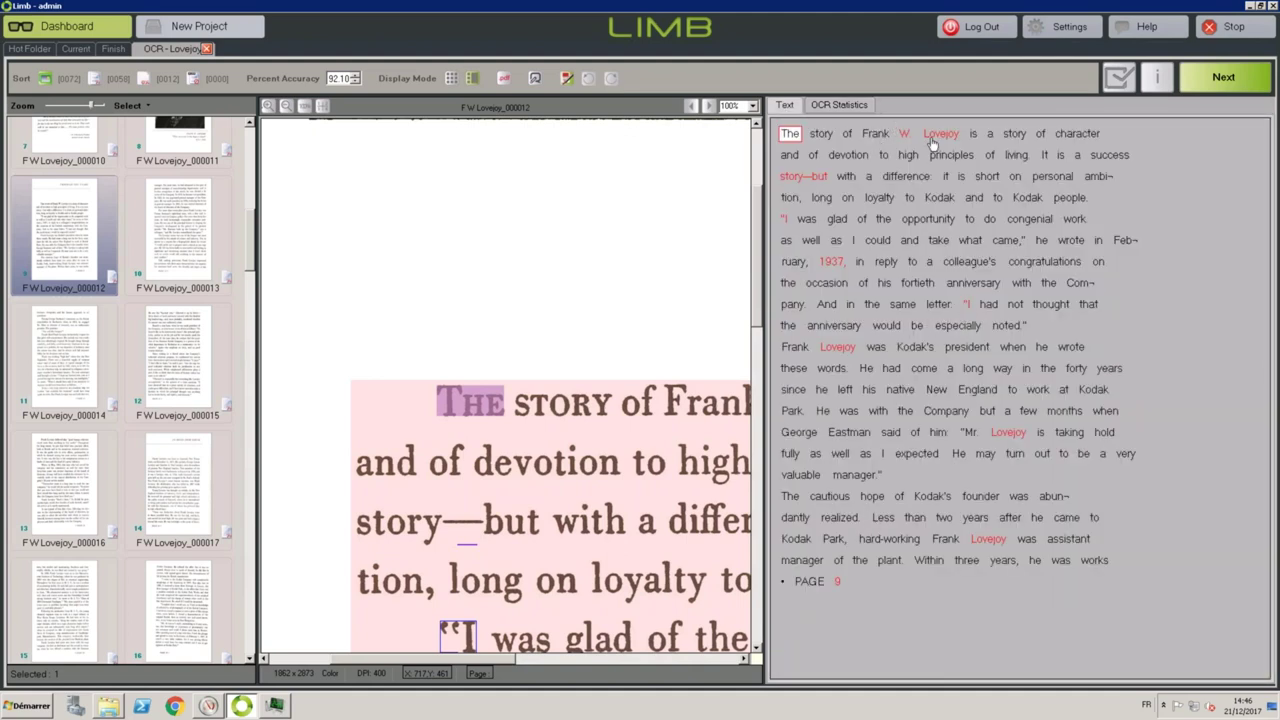
{"action": "left_click", "coordinate": [828, 347]}
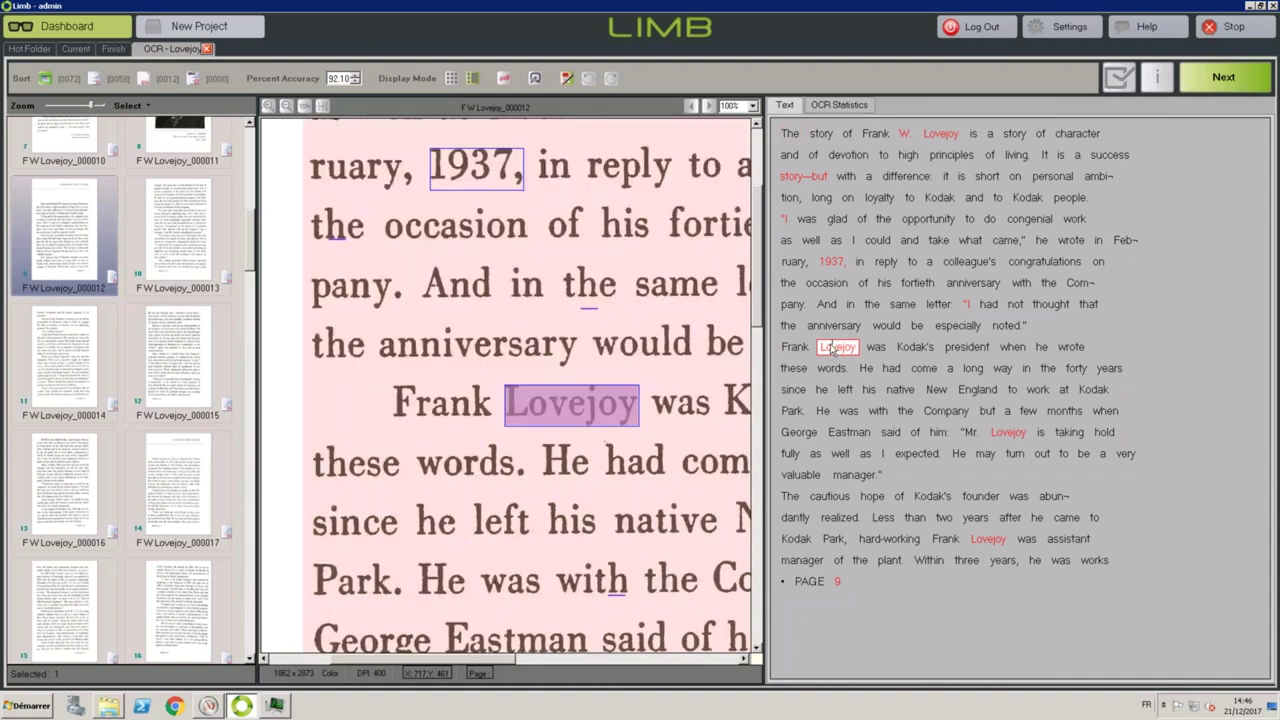
{"action": "left_click", "coordinate": [784, 219]}
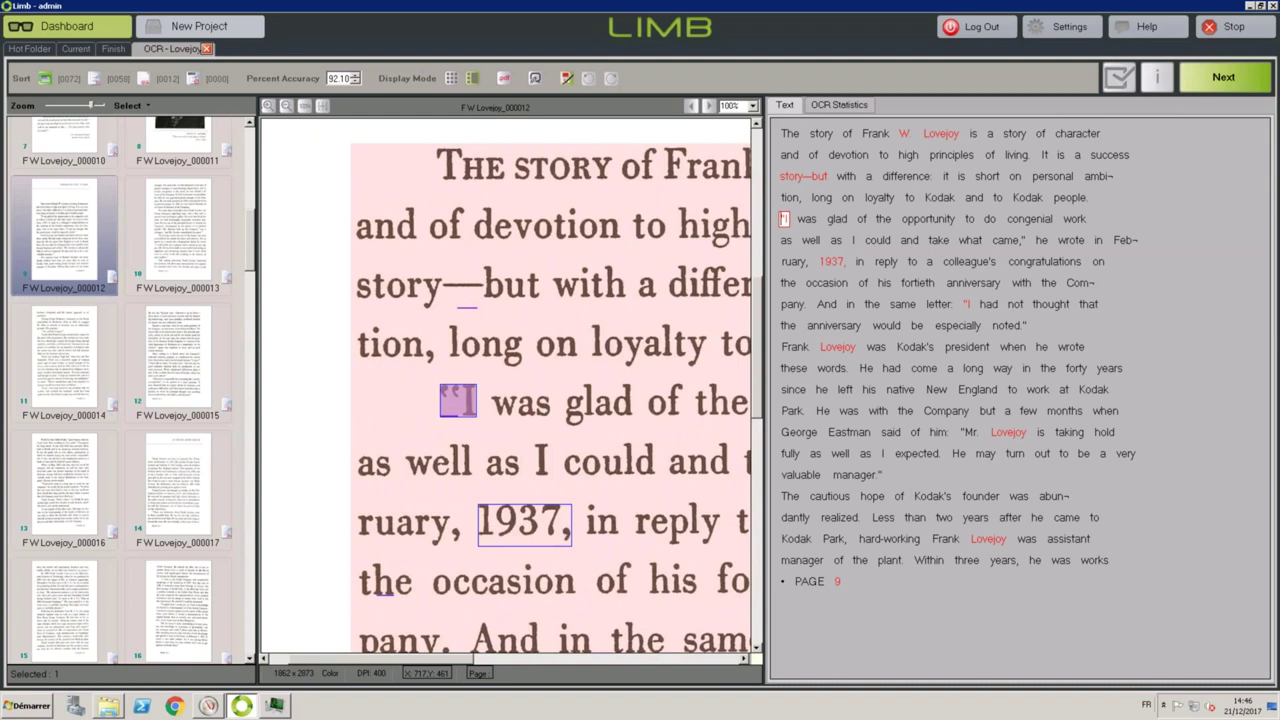
Change the flagged word "story—but" to "story but" in the OCR text and advance word by word to "difference:".
{"action": "left_click", "coordinate": [806, 182]}
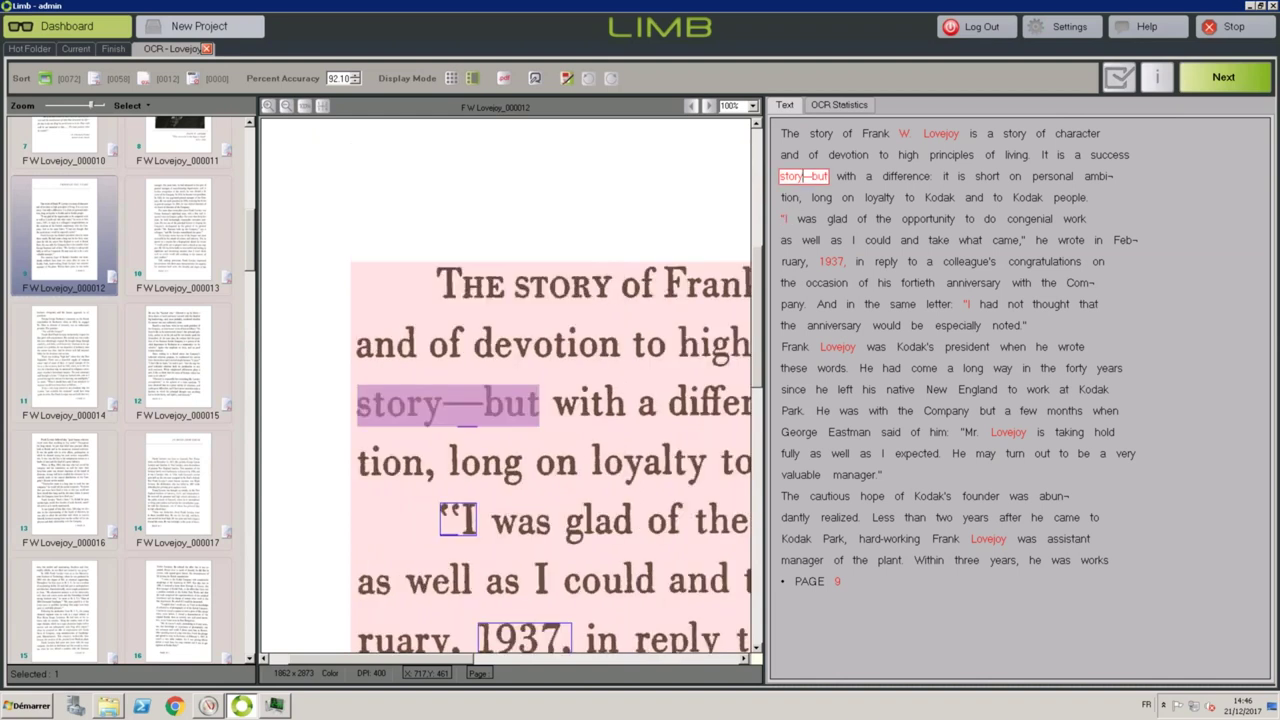
{"action": "key", "text": "Delete"}
{"action": "key", "text": "BackSpace"}
{"action": "type", "text": "y"}
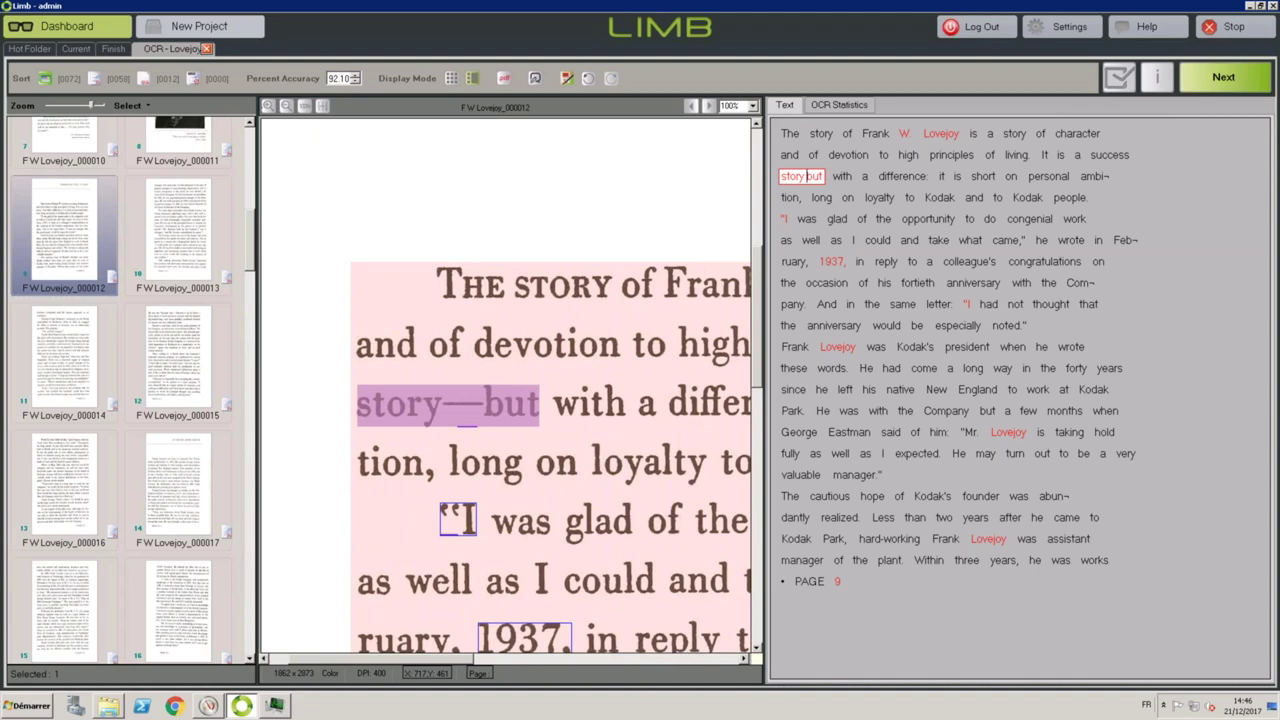
{"action": "type", "text": " dh"}
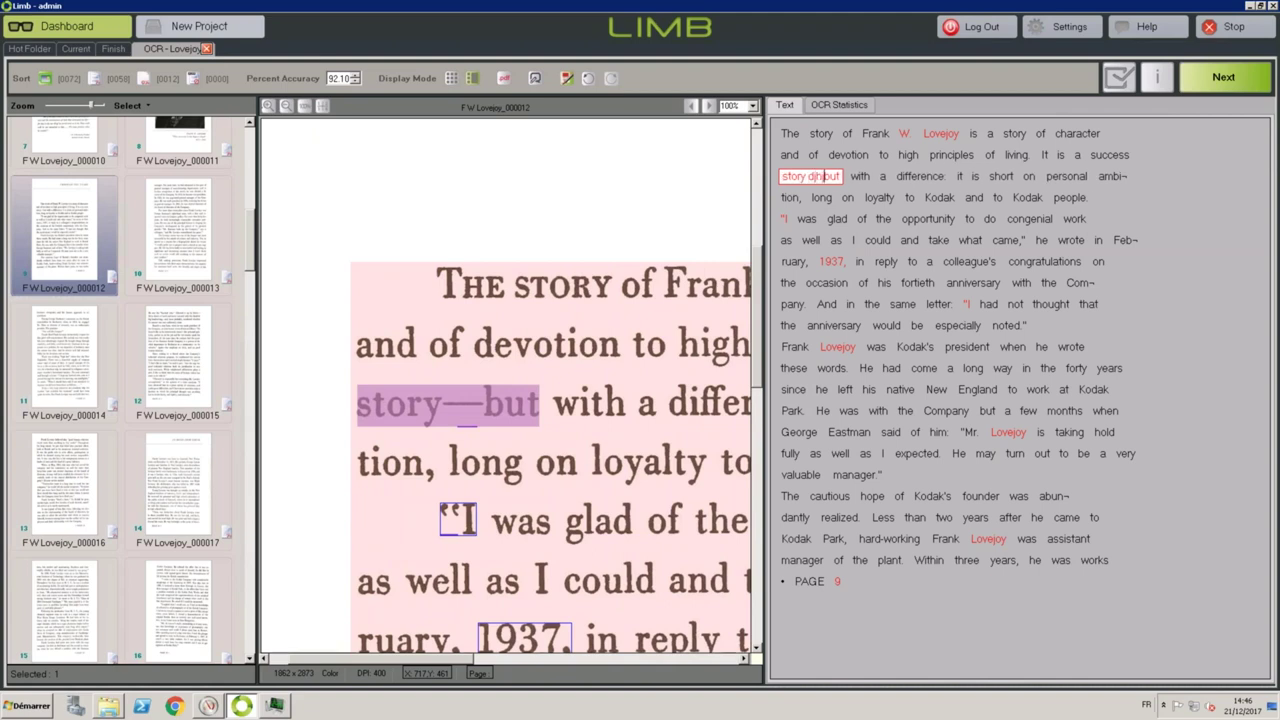
{"action": "key", "text": "BackSpace"}
{"action": "key", "text": "BackSpace"}
{"action": "key", "text": "BackSpace"}
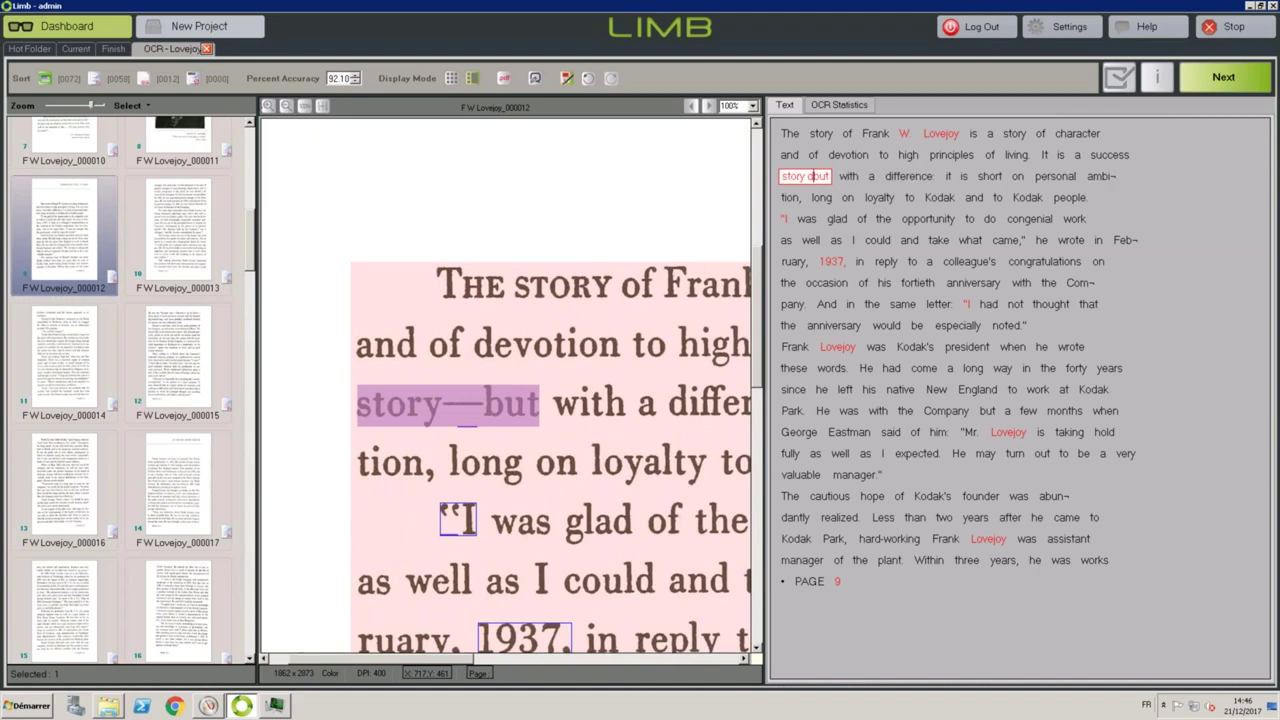
{"action": "key", "text": "Tab"}
{"action": "key", "text": "Tab"}
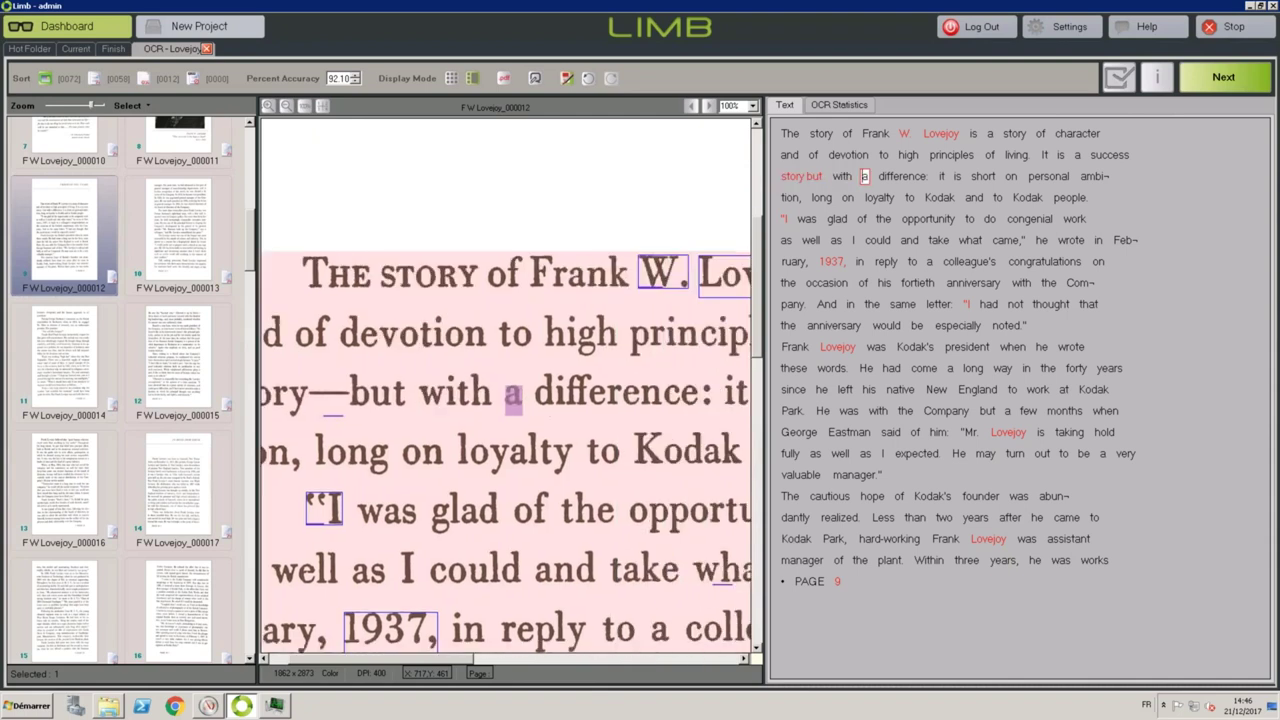
{"action": "key", "text": "Tab"}
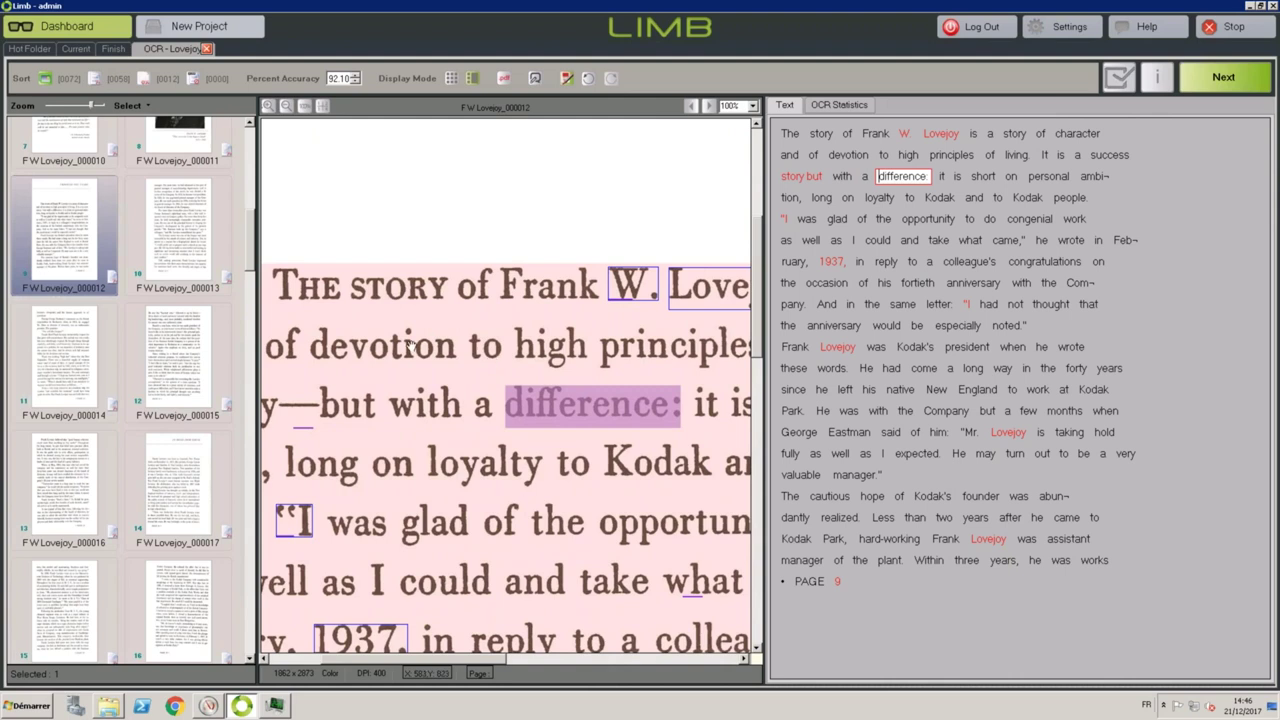
Filter the OCR page list to the blank pages without text and inspect them along with the percent accuracy setting.
{"action": "scroll", "coordinate": [249, 135], "scroll_direction": "up", "scroll_amount": 5}
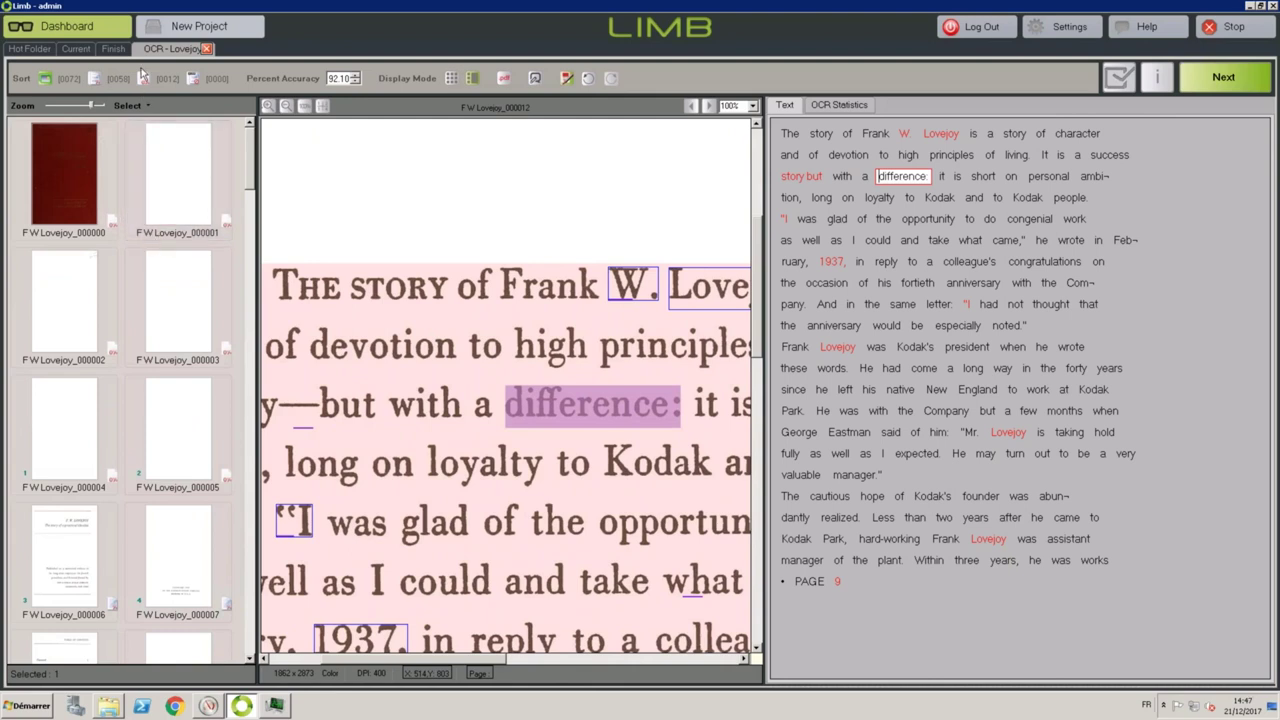
{"action": "left_click", "coordinate": [143, 80]}
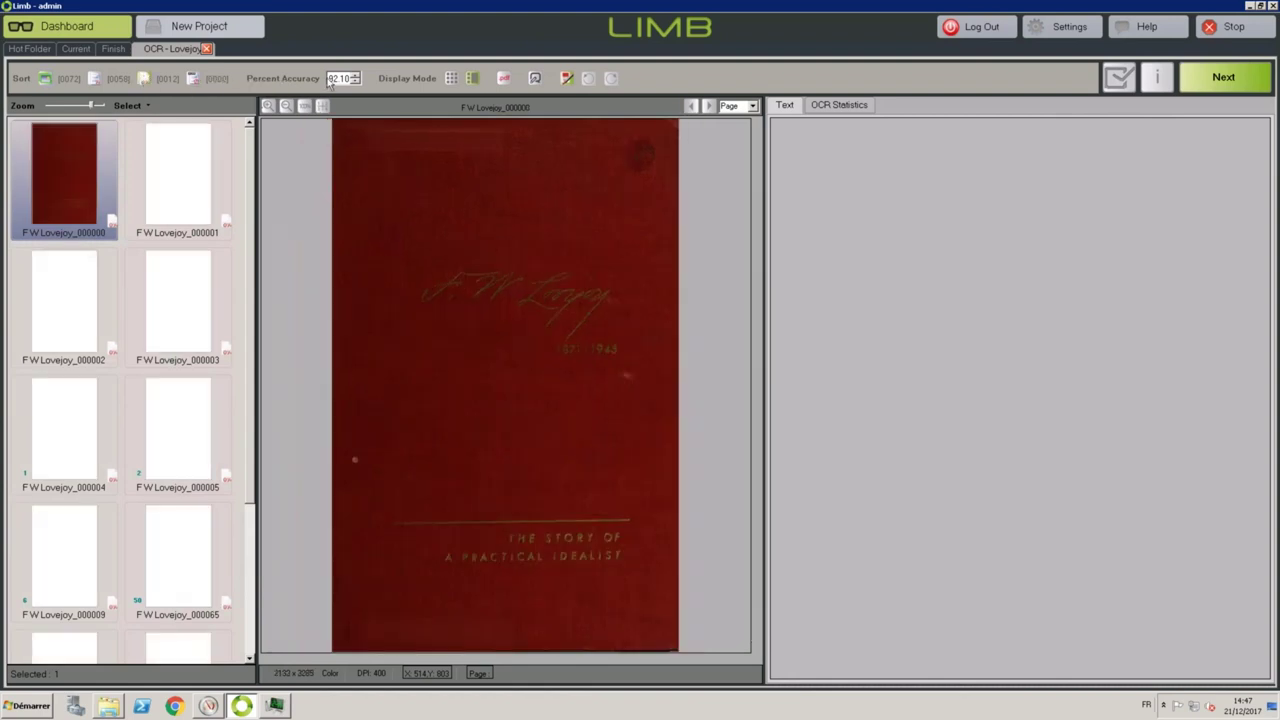
{"action": "left_click_drag", "start_coordinate": [329, 78], "coordinate": [348, 78]}
{"action": "left_click_drag", "start_coordinate": [249, 181], "coordinate": [250, 141]}
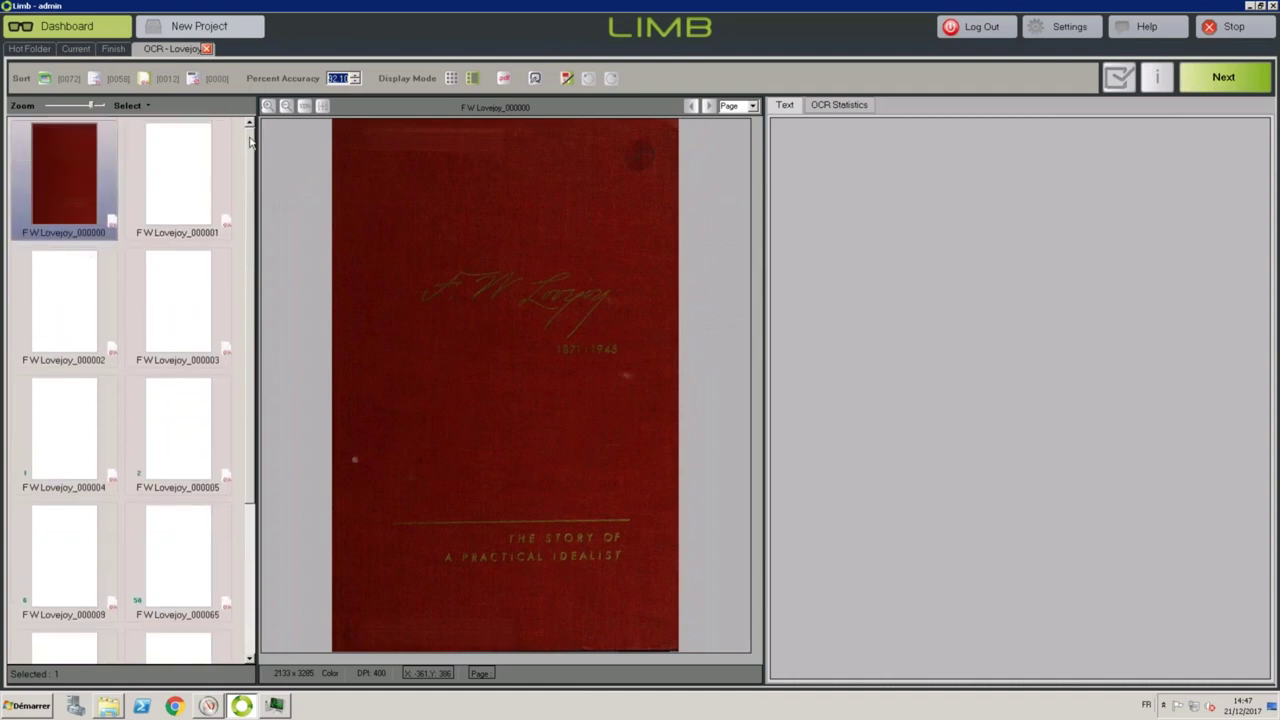
{"action": "left_click", "coordinate": [147, 88]}
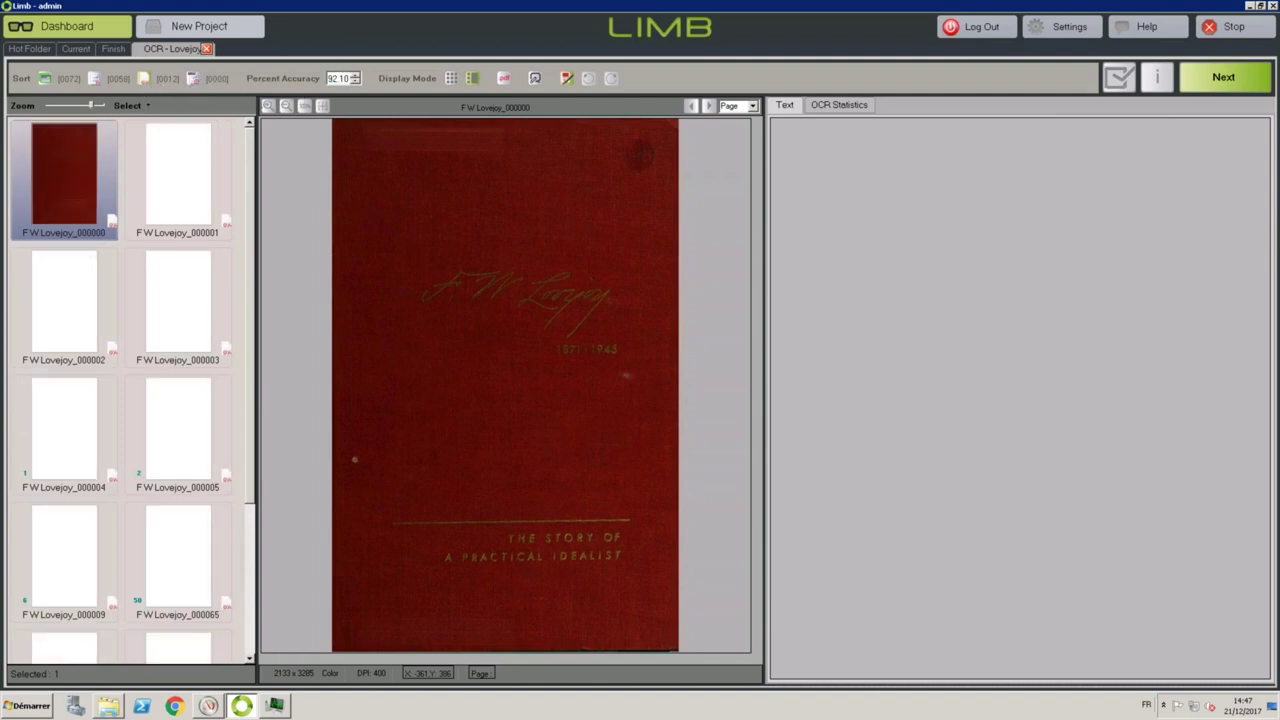
Filter the page list to the pages containing text and validate the OCR stage to start the export.
{"action": "left_click", "coordinate": [100, 80]}
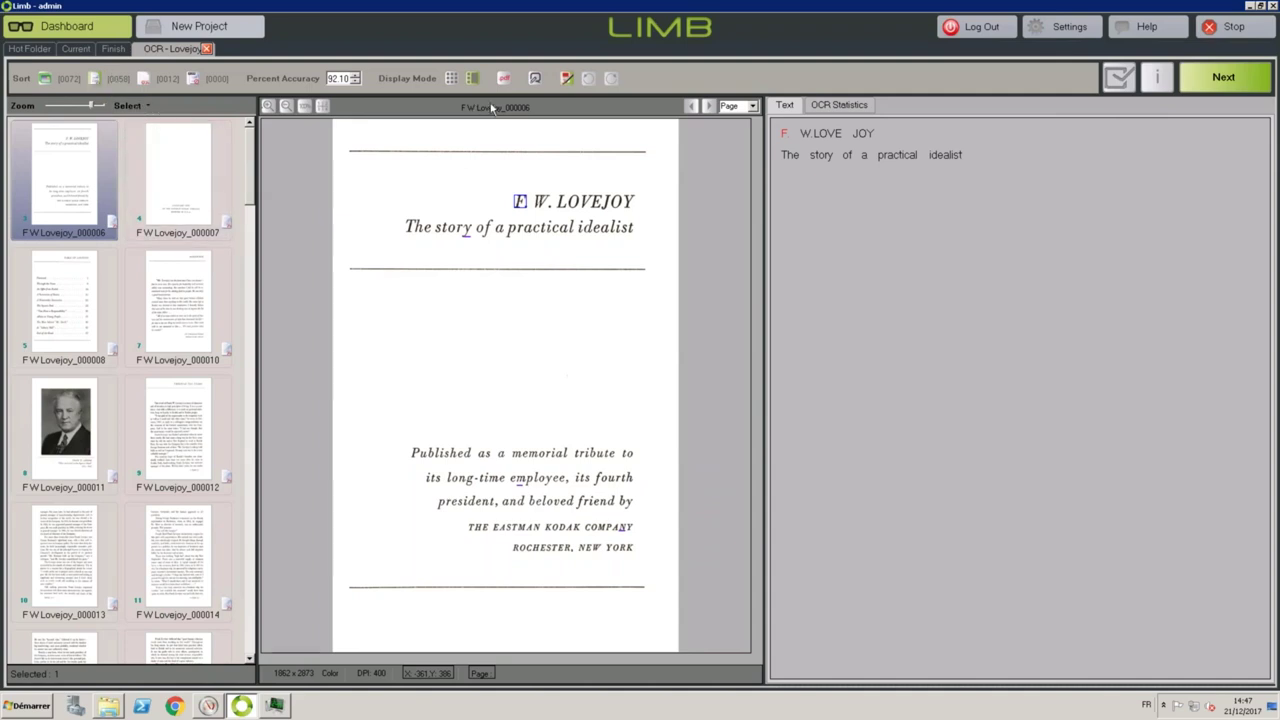
{"action": "left_click", "coordinate": [1215, 80]}
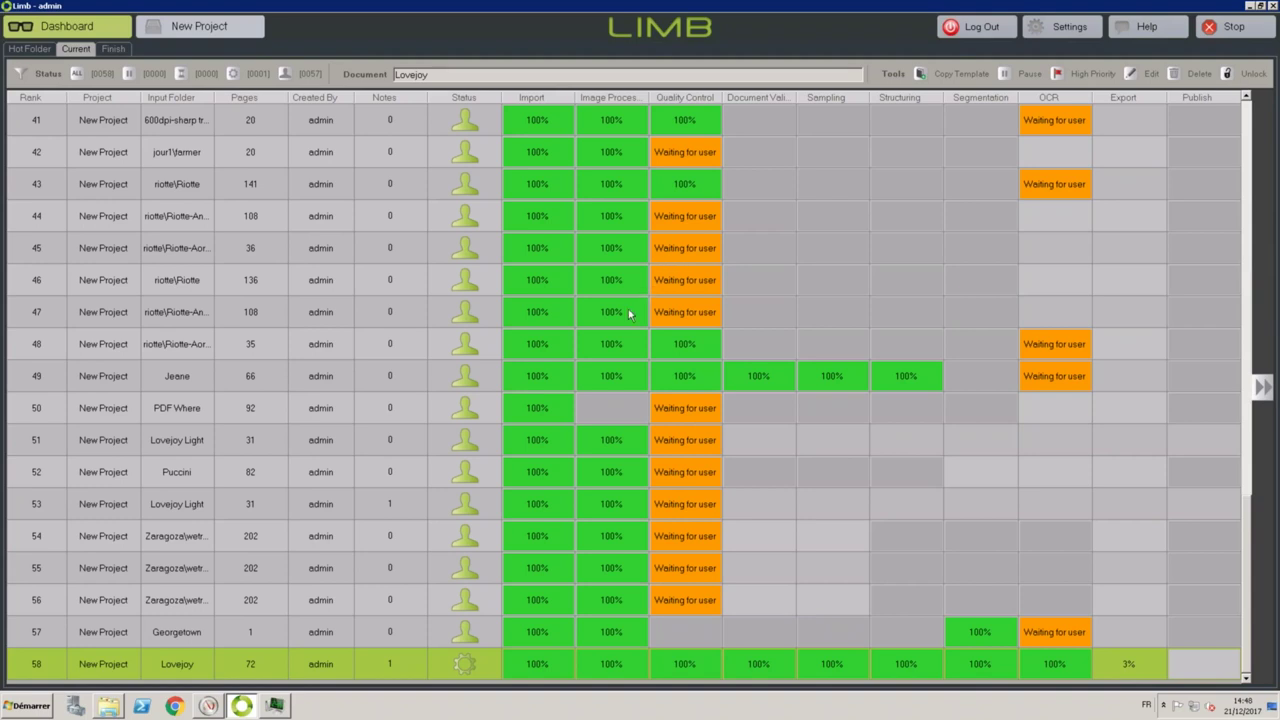
Find the 12-page Metadata\CI1287 project on the dashboard, open its quality control, and display page CI1287_0006.
{"action": "left_click", "coordinate": [678, 157]}
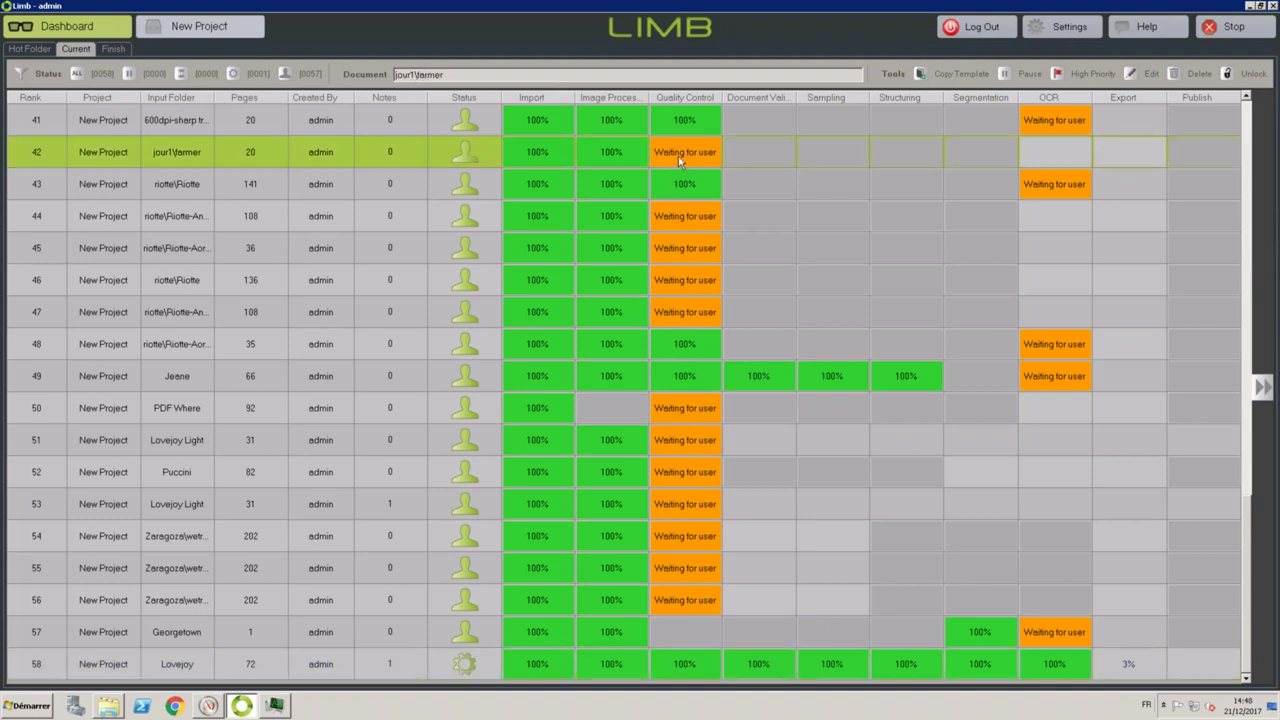
{"action": "scroll", "coordinate": [678, 156], "scroll_direction": "up", "scroll_amount": 4}
{"action": "scroll", "coordinate": [681, 156], "scroll_direction": "up", "scroll_amount": 2}
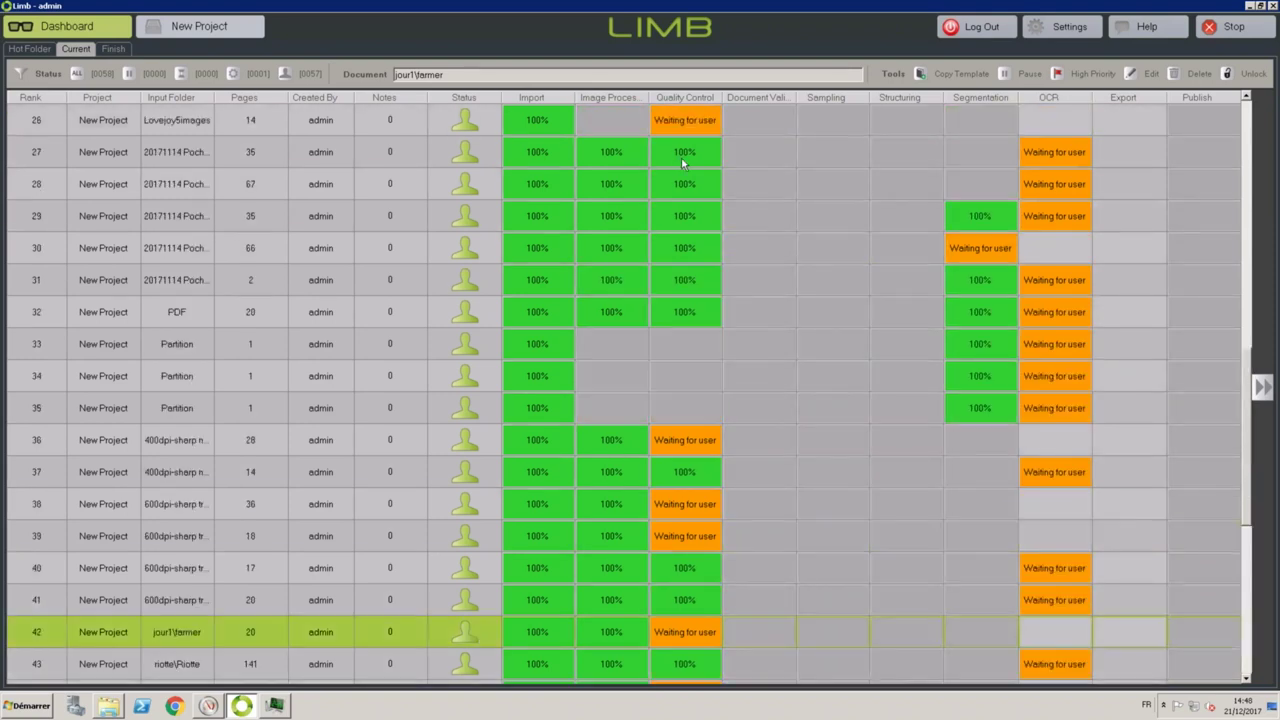
{"action": "scroll", "coordinate": [684, 232], "scroll_direction": "up", "scroll_amount": 7}
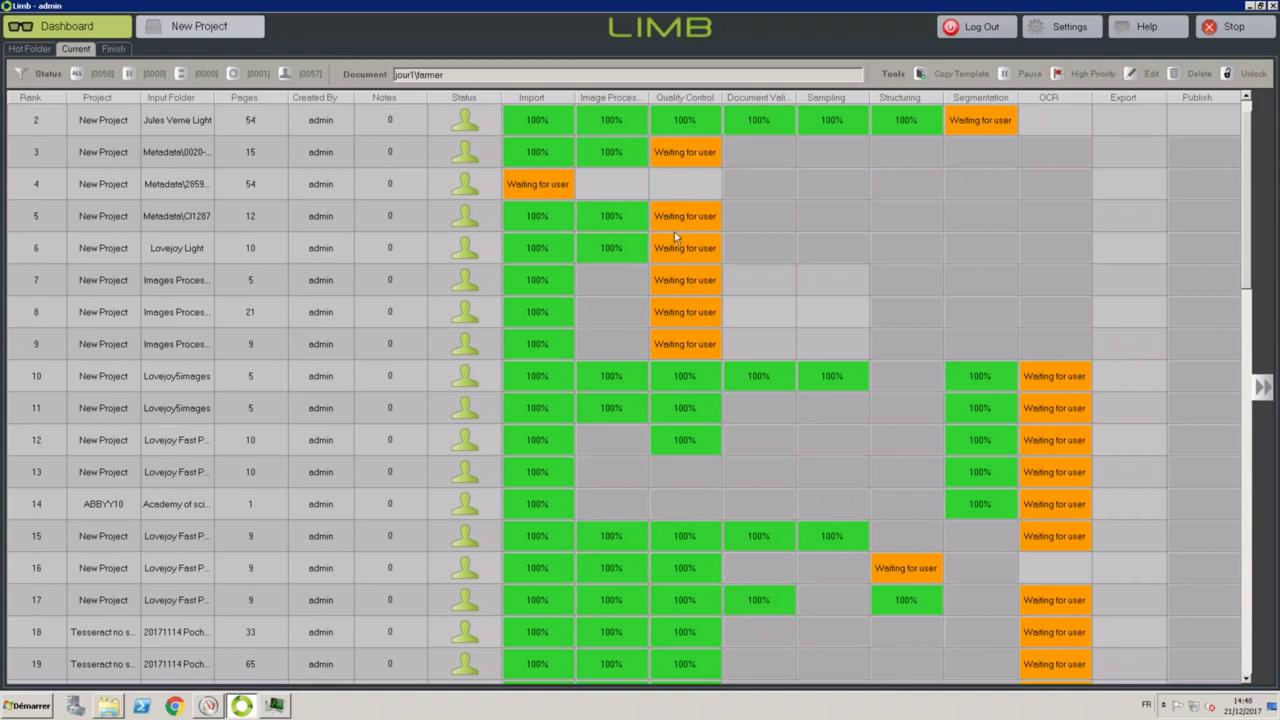
{"action": "left_click", "coordinate": [695, 221]}
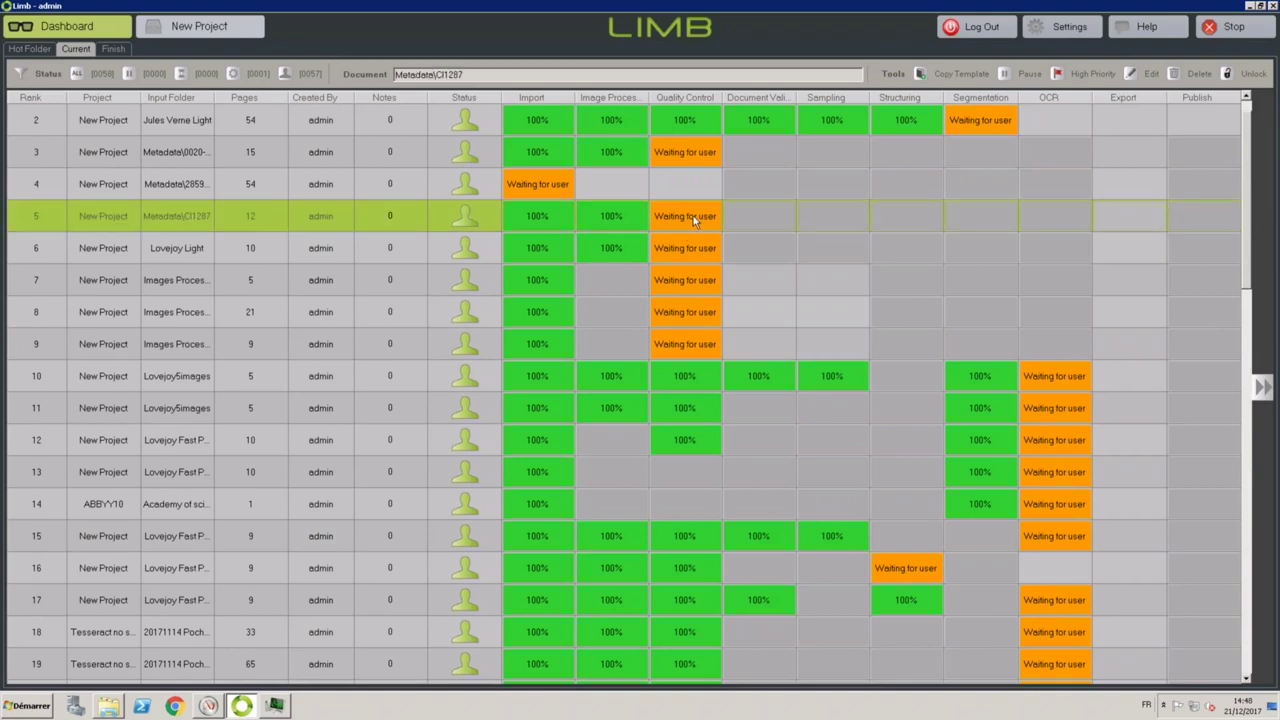
{"action": "double_click", "coordinate": [695, 220]}
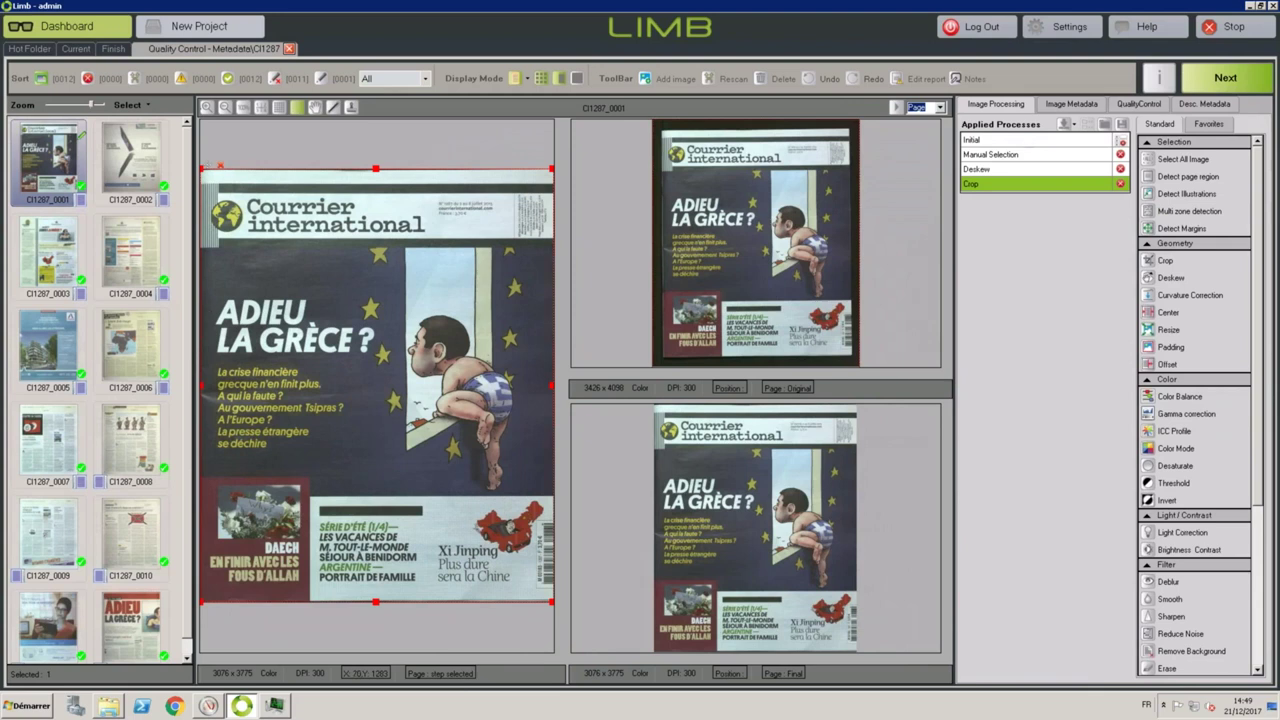
{"action": "left_click", "coordinate": [137, 372]}
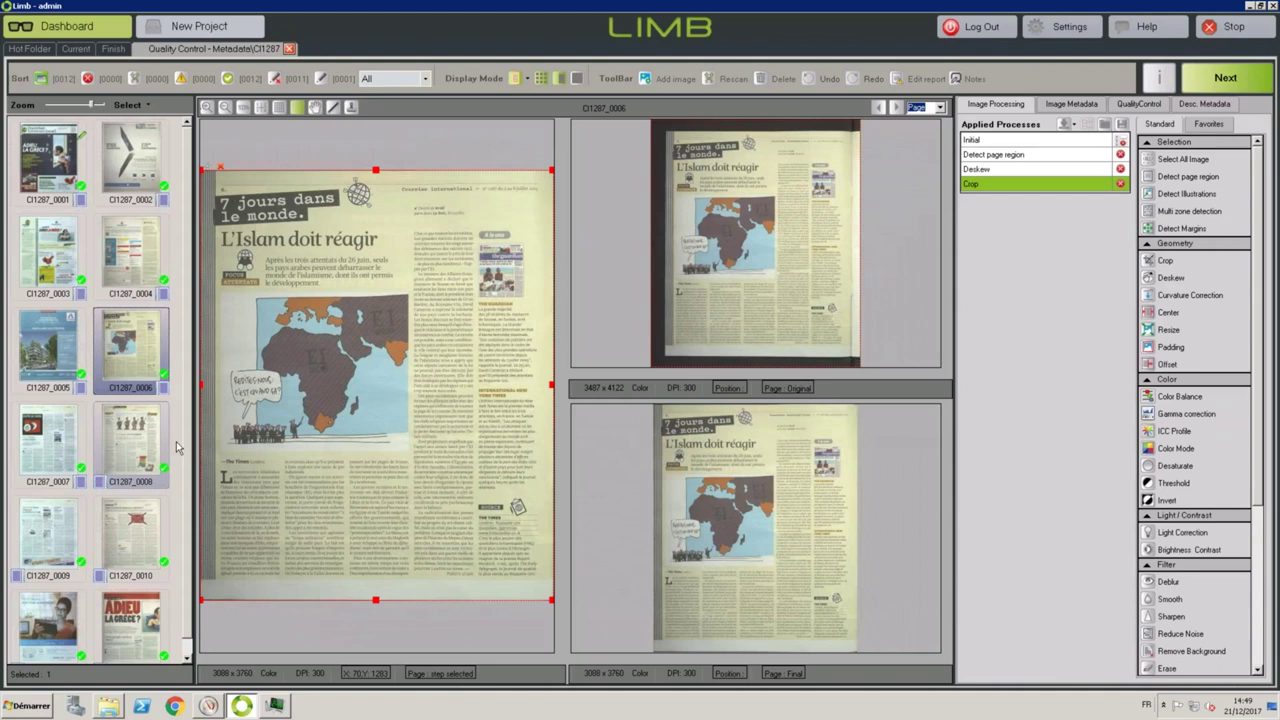
Enlarge the detected page region on CI1287_0006 by extending its upper-left corner outward, and reapply the processing up to Crop.
{"action": "left_click", "coordinate": [1027, 156]}
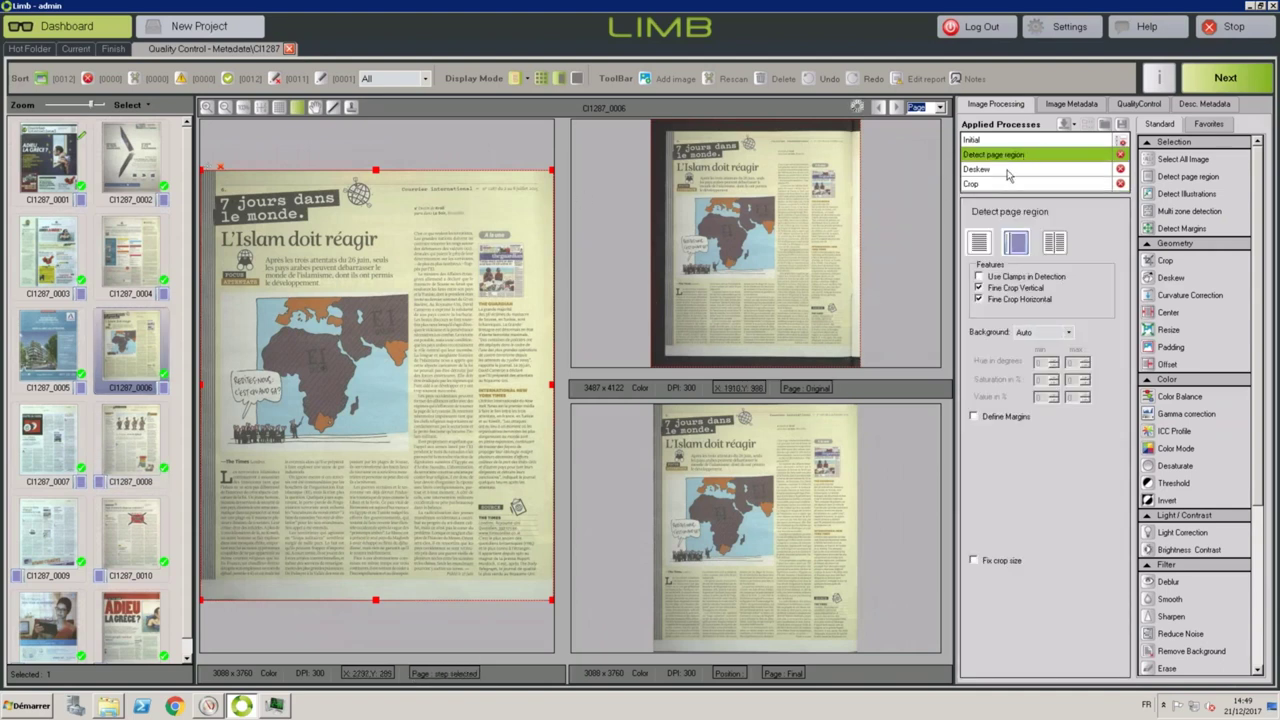
{"action": "left_click", "coordinate": [1010, 171]}
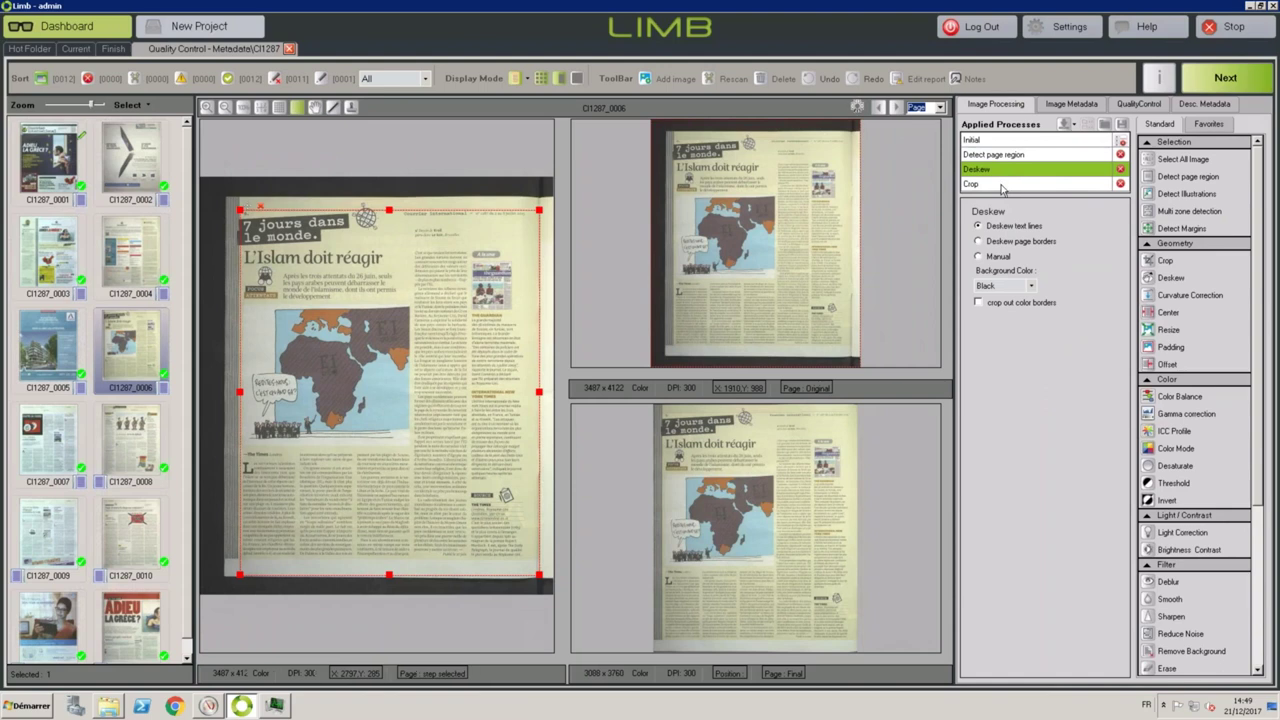
{"action": "left_click", "coordinate": [1027, 155]}
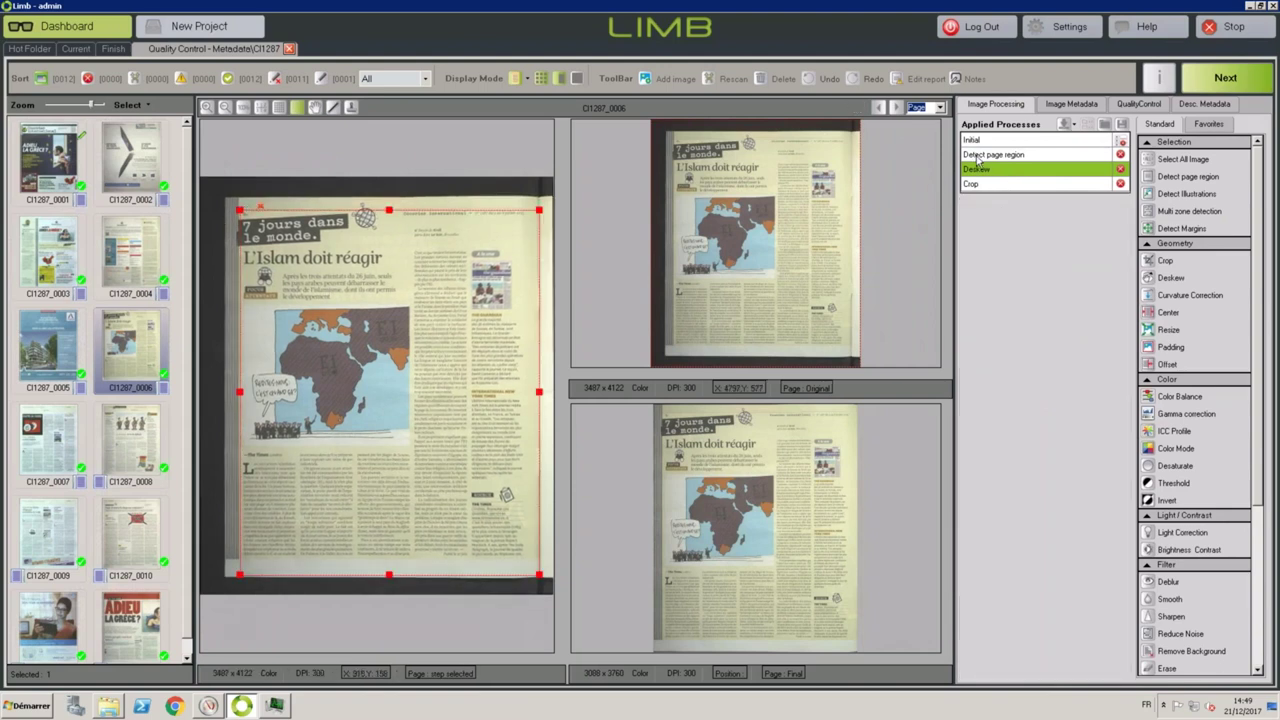
{"action": "left_click_drag", "start_coordinate": [242, 210], "coordinate": [229, 195]}
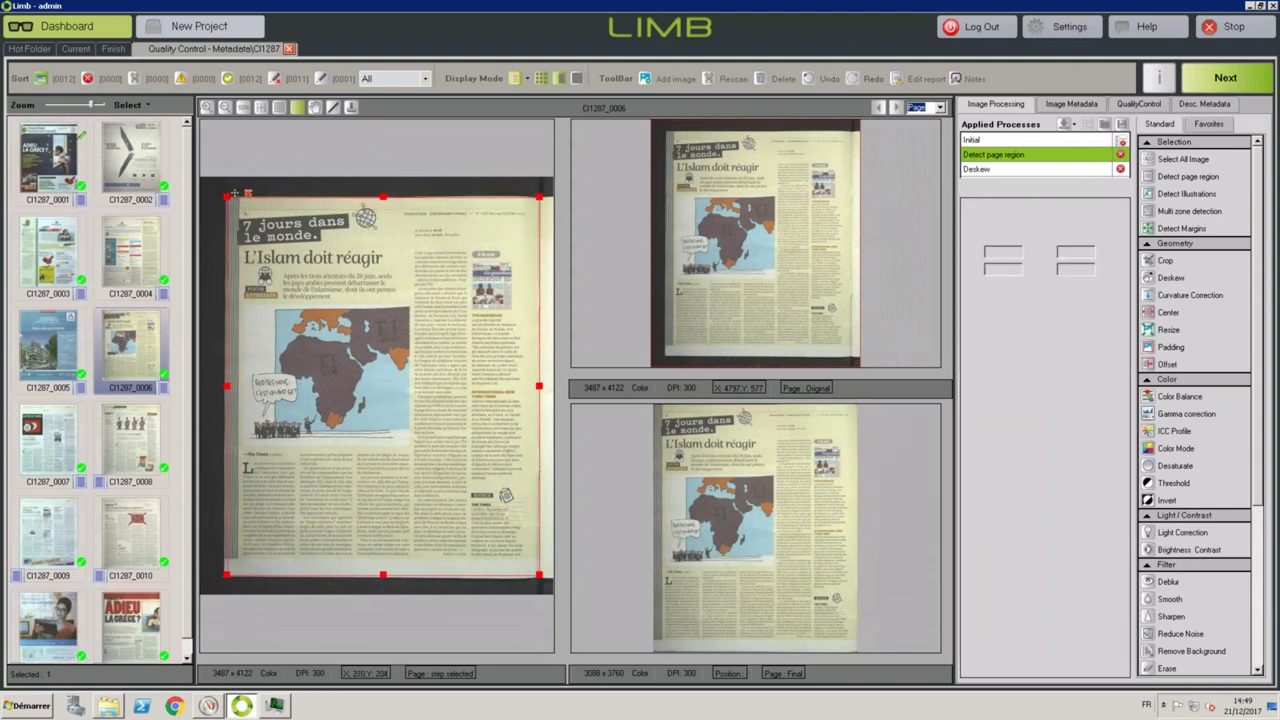
{"action": "left_click", "coordinate": [985, 189]}
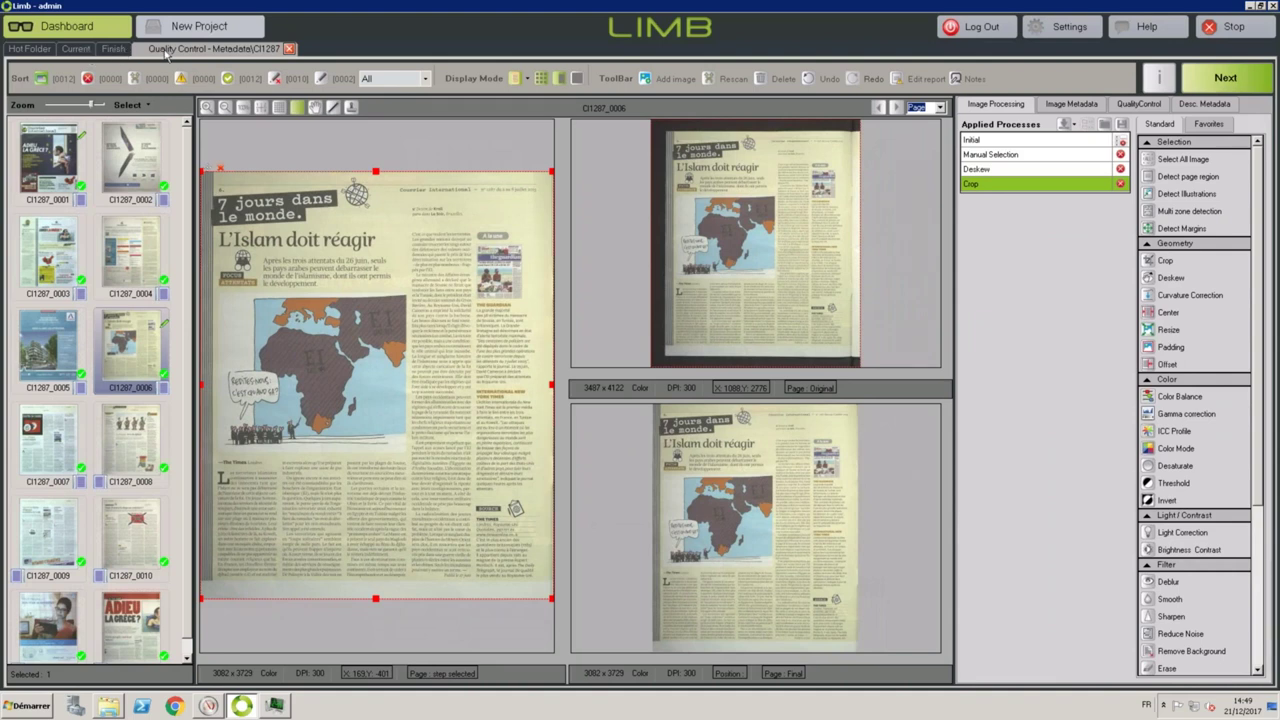
Check the Lovejoy export's progress at the end of the dashboard's list of current jobs.
{"action": "left_click", "coordinate": [80, 50]}
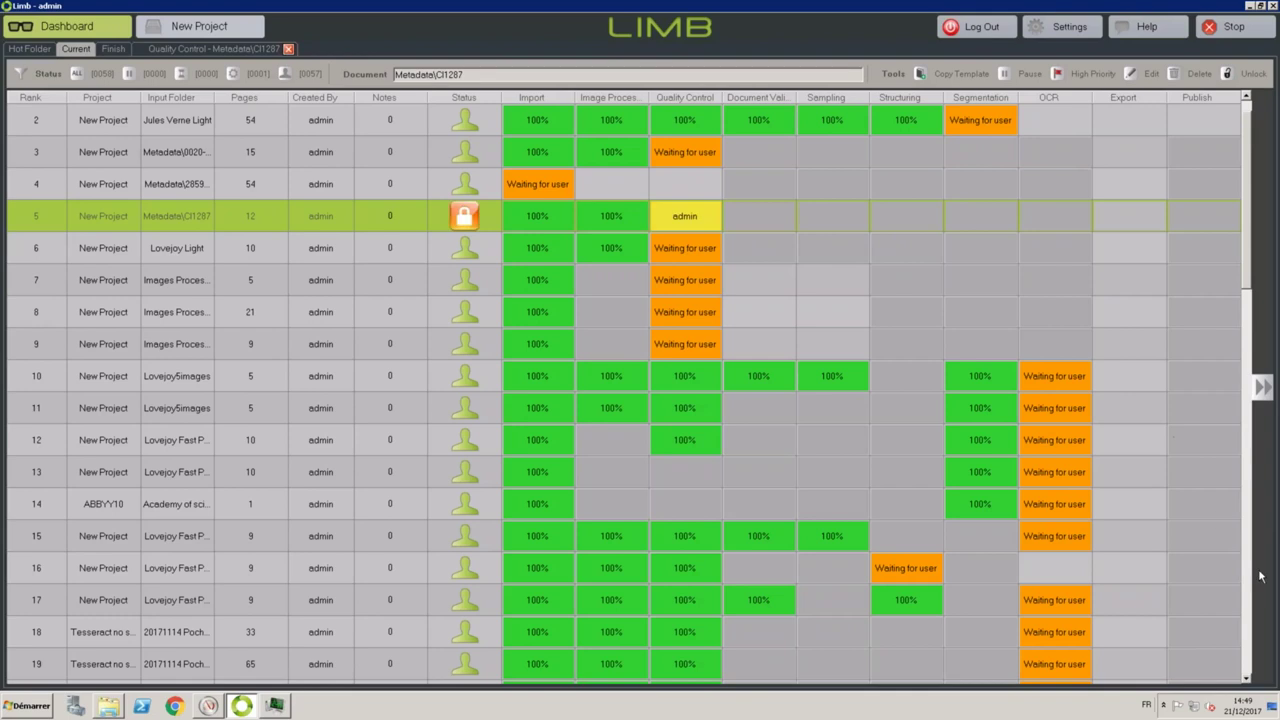
{"action": "left_click_drag", "start_coordinate": [1247, 272], "coordinate": [1265, 676]}
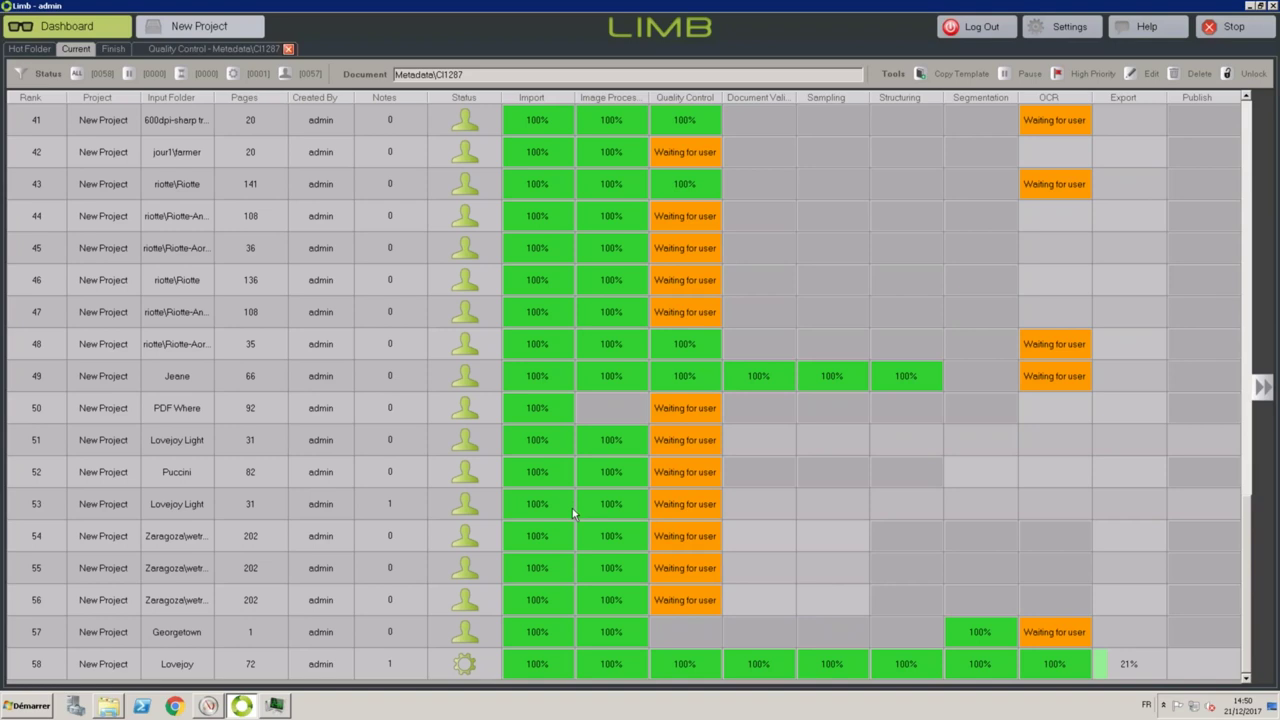
Create a new project and add the Jules Verne Light folder from Input\Demo JBS as its document.
{"action": "left_click", "coordinate": [176, 30]}
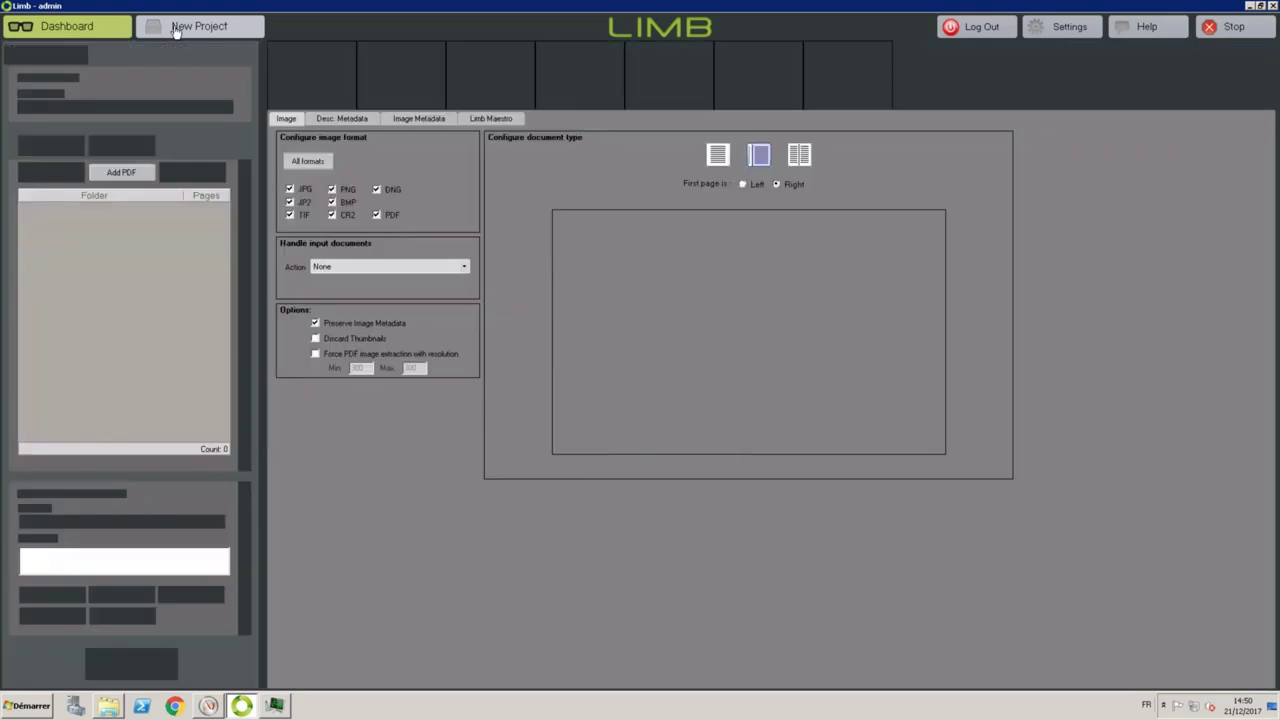
{"action": "left_click", "coordinate": [50, 172]}
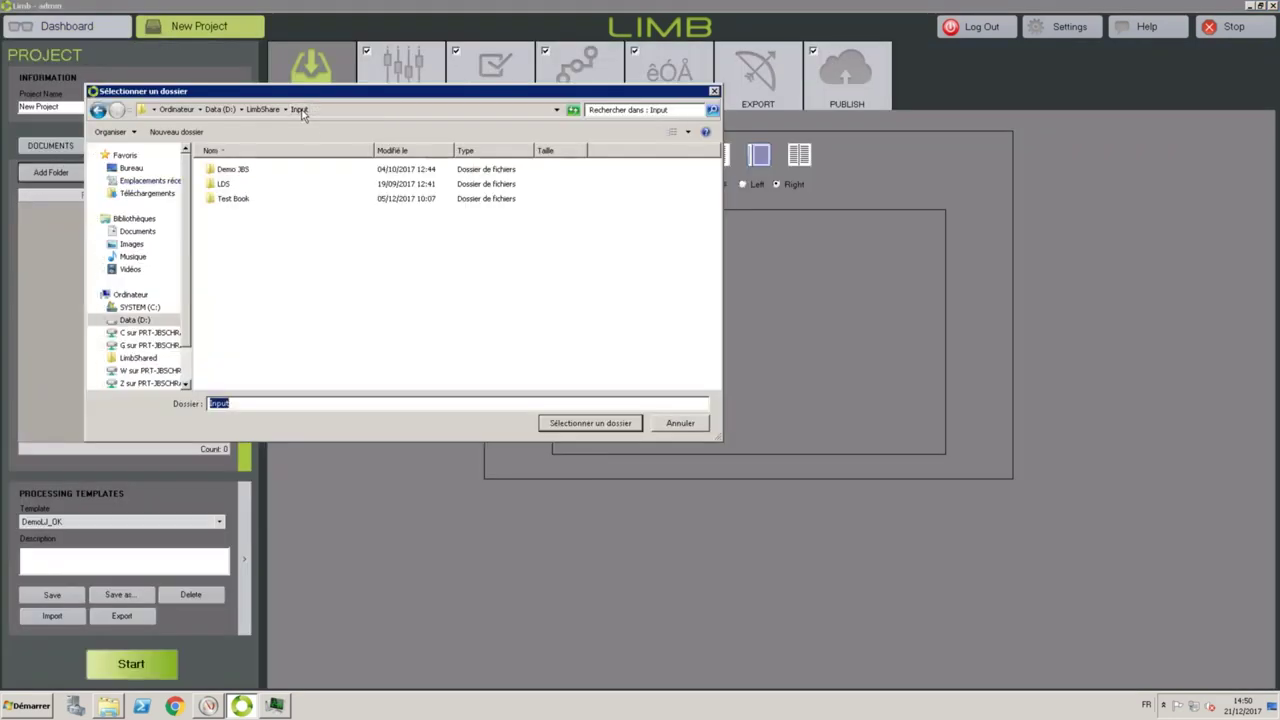
{"action": "left_click", "coordinate": [235, 171]}
{"action": "double_click", "coordinate": [235, 171]}
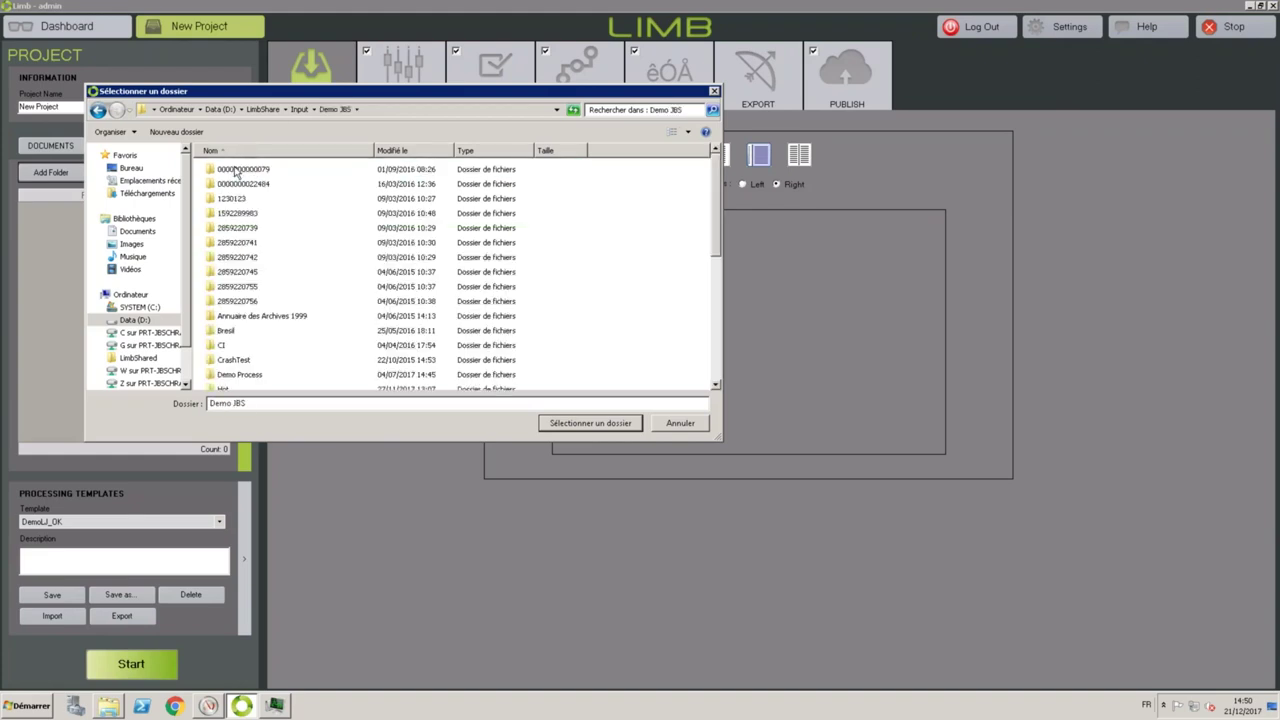
{"action": "scroll", "coordinate": [263, 277], "scroll_direction": "down", "scroll_amount": 3}
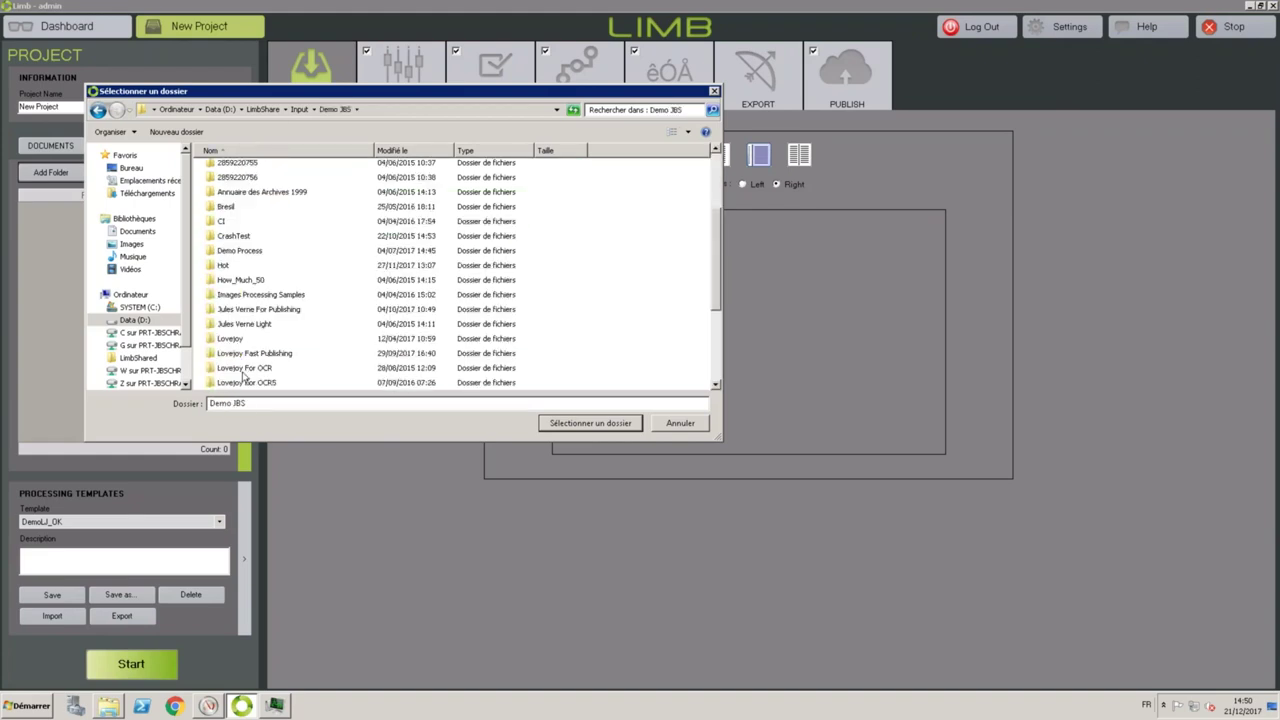
{"action": "double_click", "coordinate": [258, 326]}
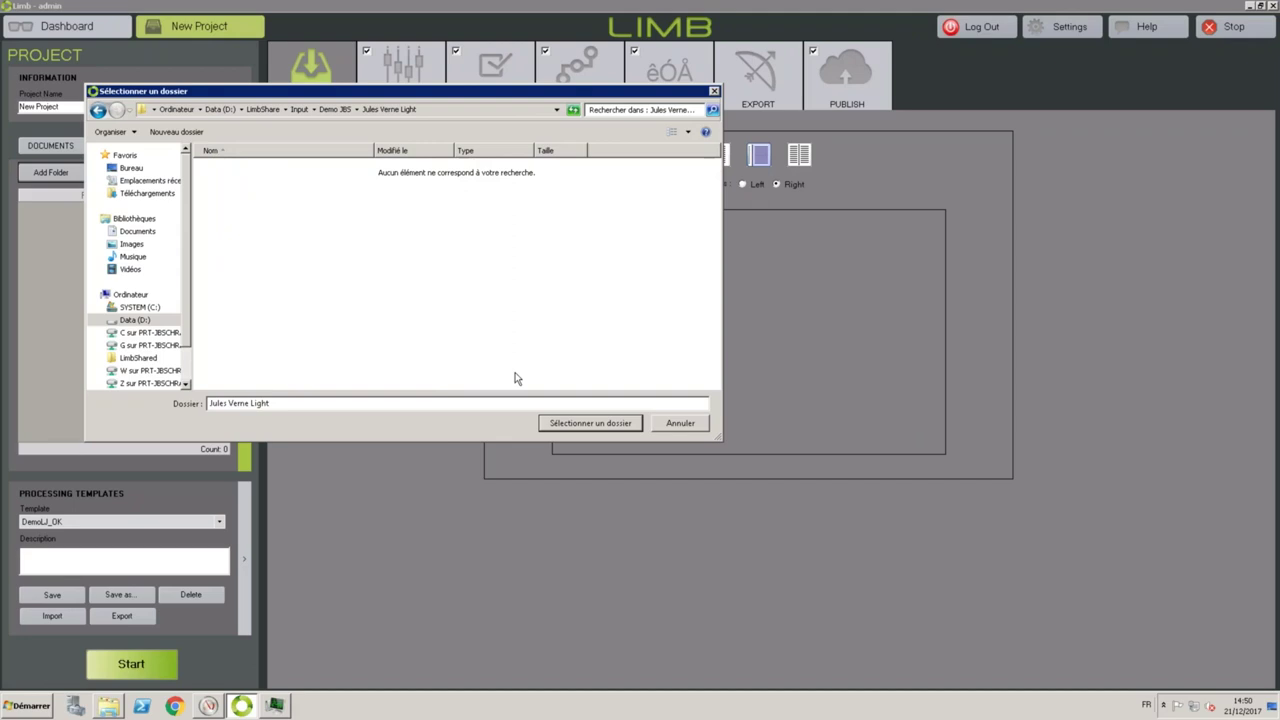
{"action": "left_click", "coordinate": [636, 423]}
{"action": "left_click", "coordinate": [676, 388]}
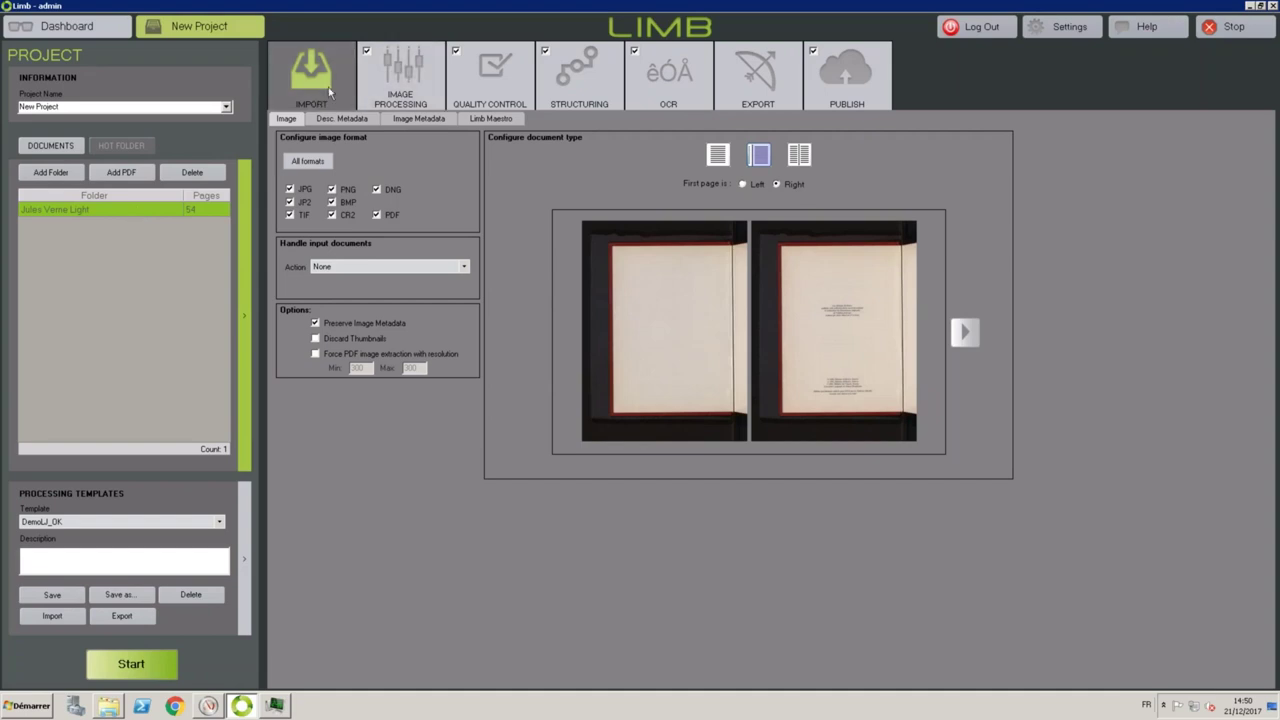
Disable the image processing, quality control, structuring, OCR and publish stages, leaving only import and export.
{"action": "left_click", "coordinate": [368, 55]}
{"action": "left_click", "coordinate": [457, 53]}
{"action": "left_click", "coordinate": [546, 51]}
{"action": "left_click", "coordinate": [635, 51]}
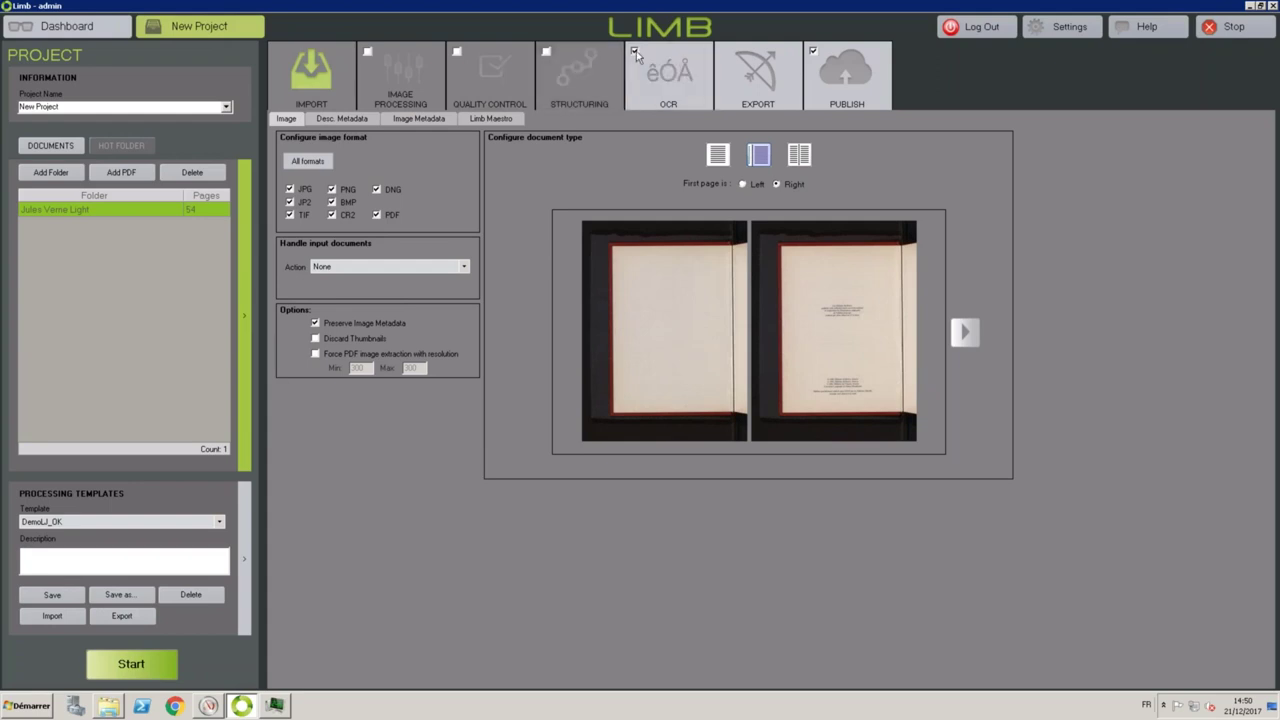
{"action": "left_click", "coordinate": [820, 65]}
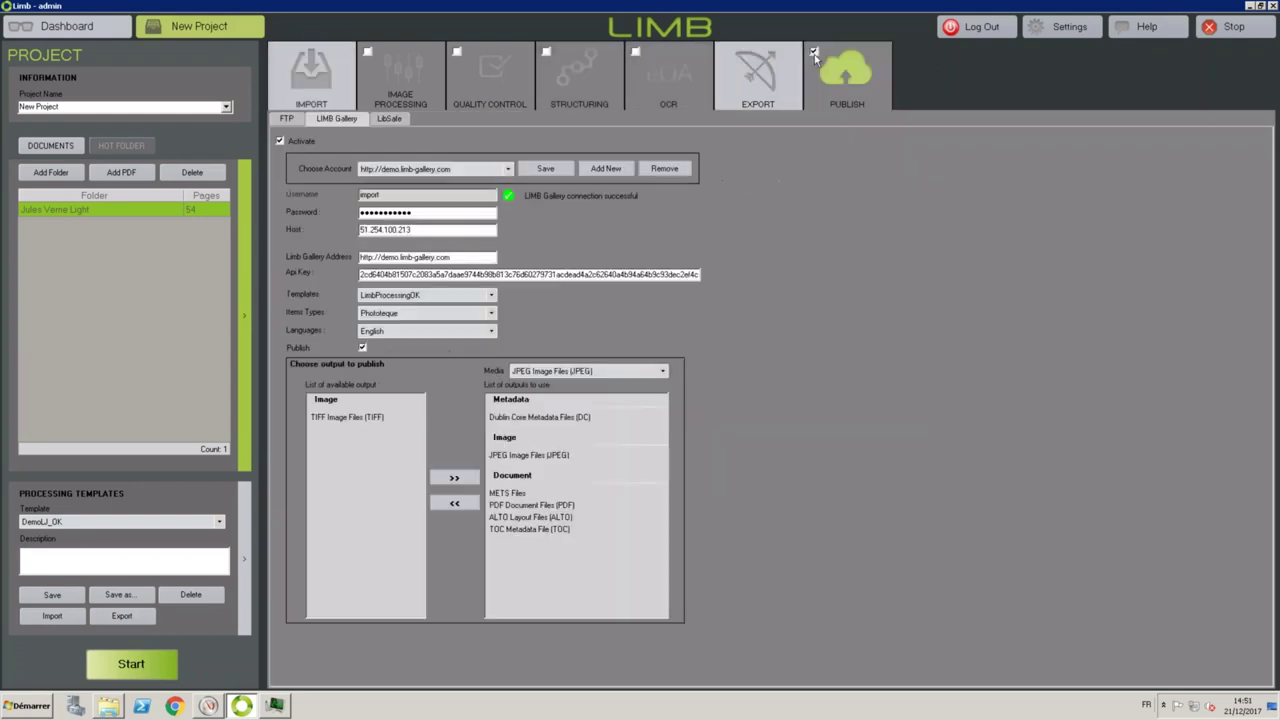
{"action": "left_click", "coordinate": [769, 75]}
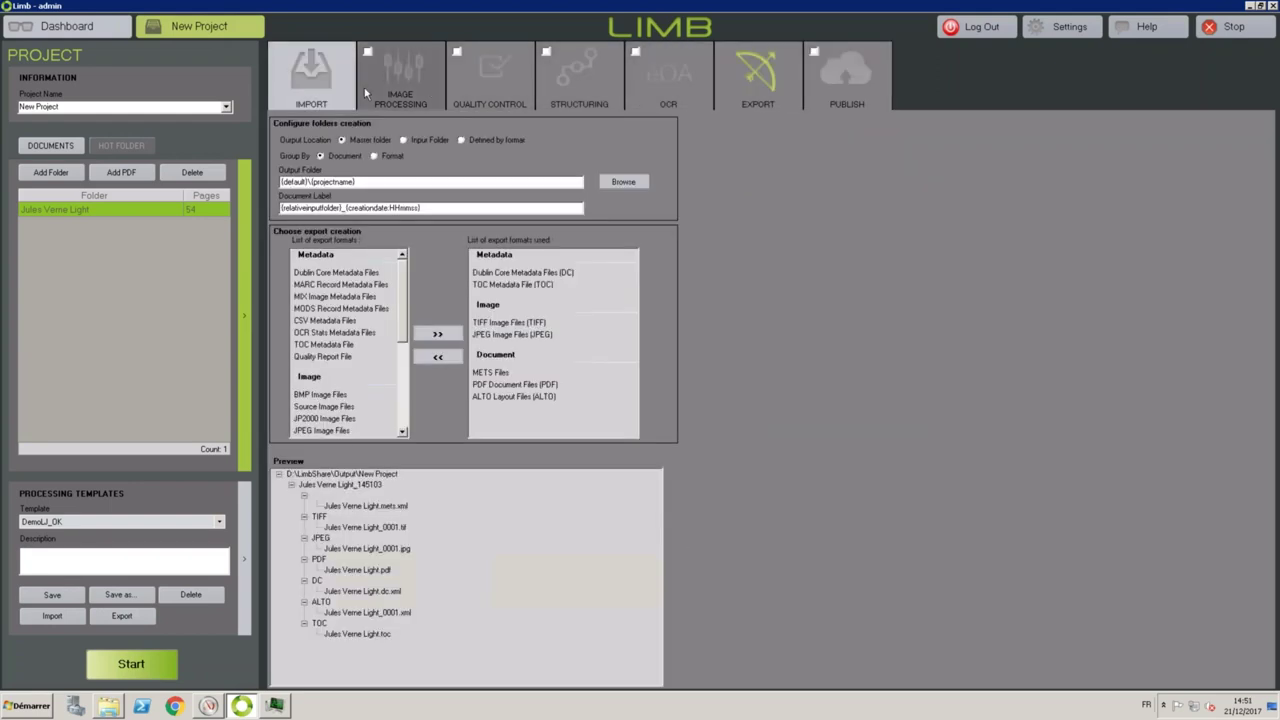
{"action": "left_click", "coordinate": [330, 93]}
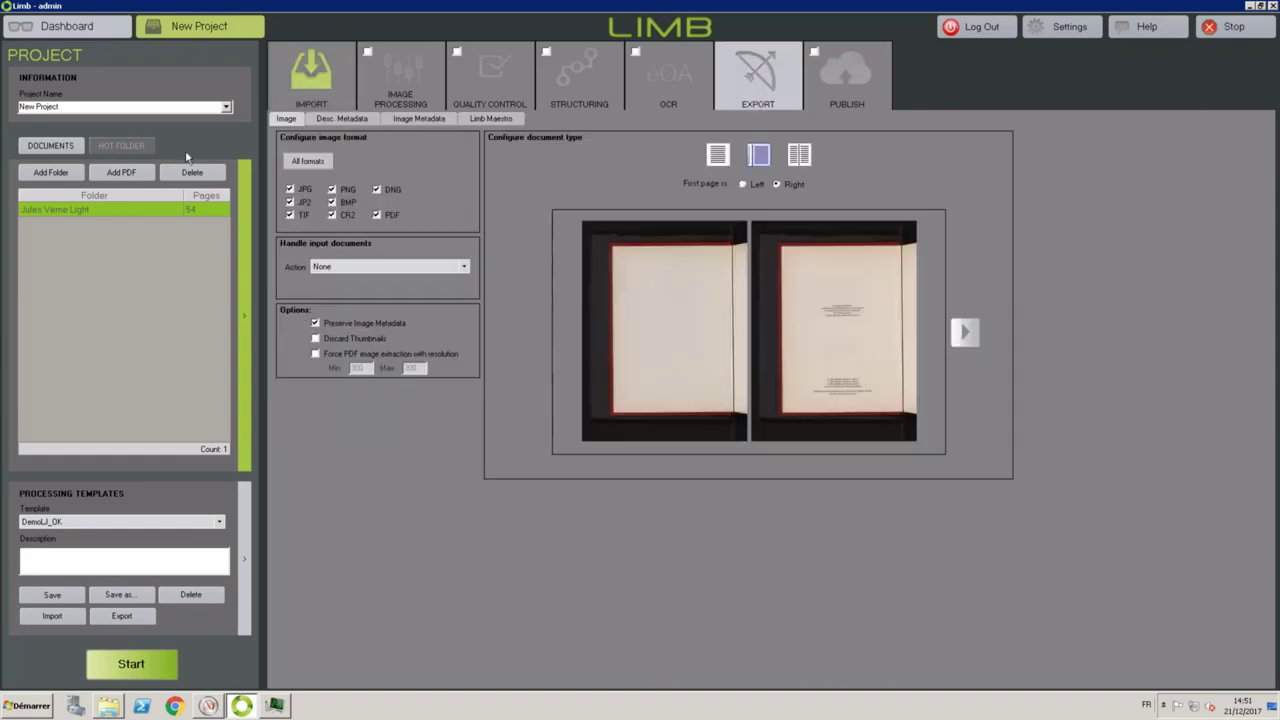
Remove the Dublin Core, TOC, TIFF, METS, PDF and ALTO formats from the export, keeping only JPEG image files.
{"action": "left_click", "coordinate": [745, 72]}
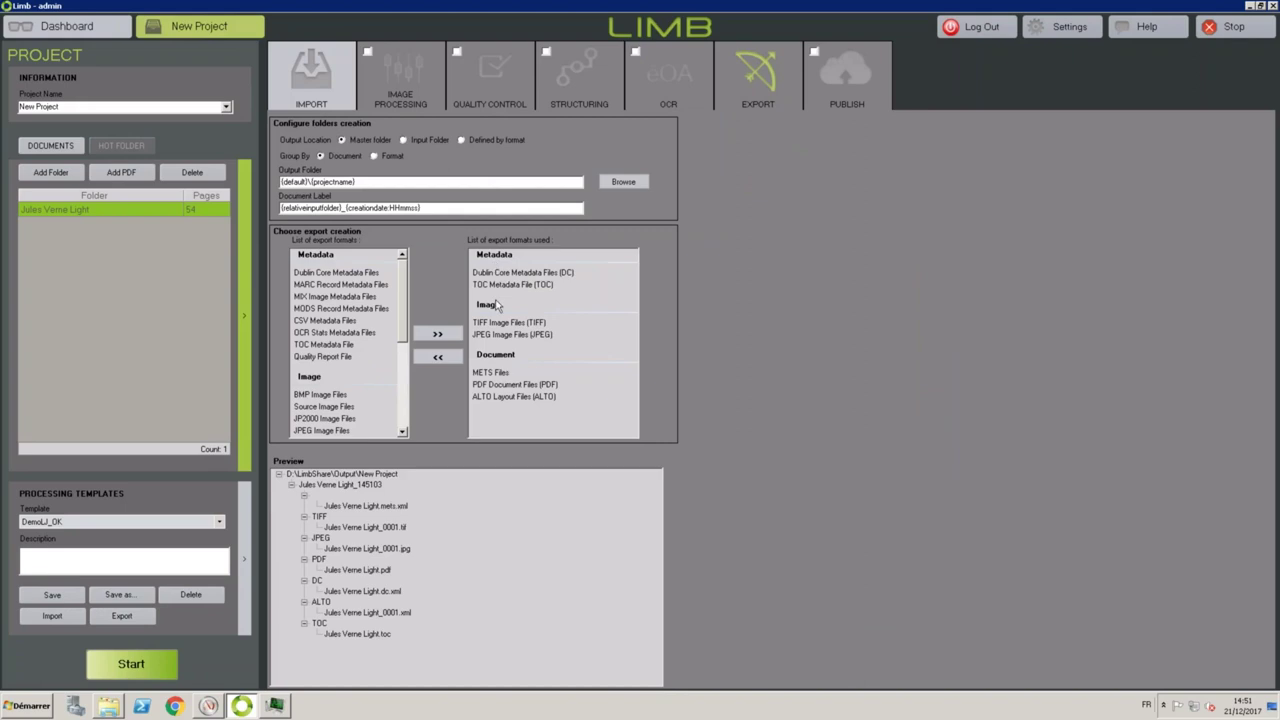
{"action": "left_click", "coordinate": [494, 286]}
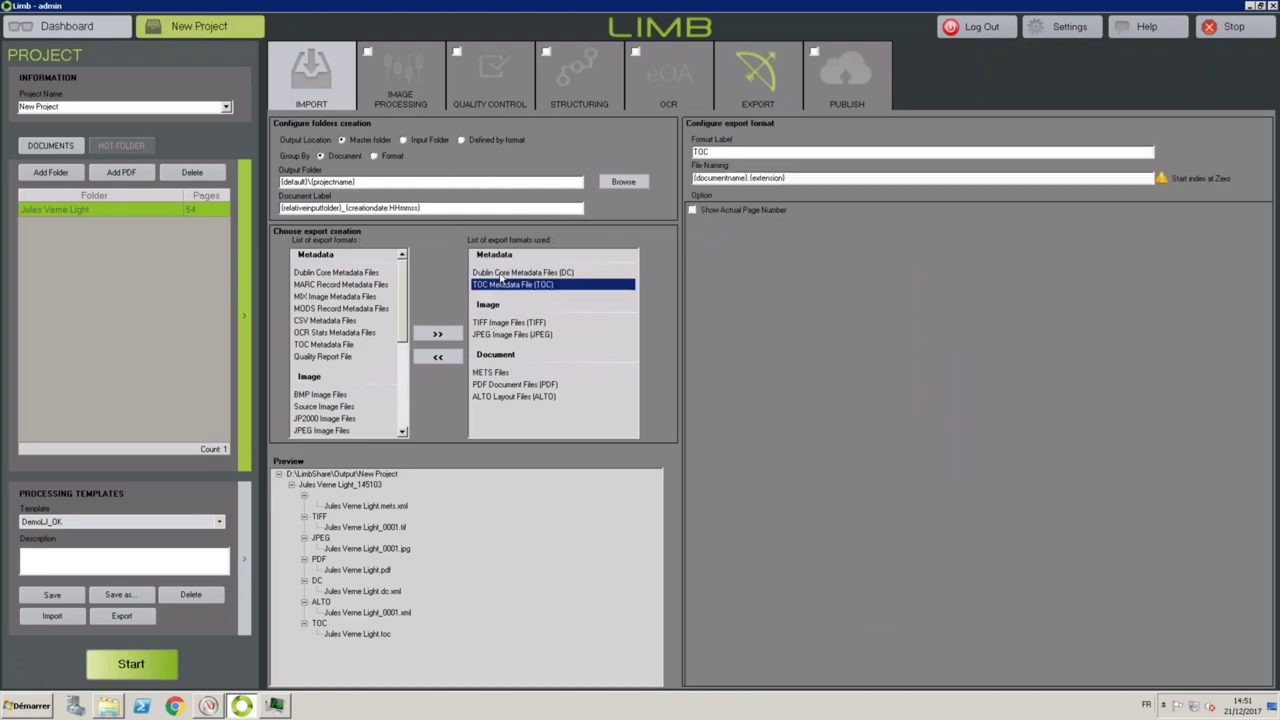
{"action": "left_click", "coordinate": [502, 273], "text": "shift"}
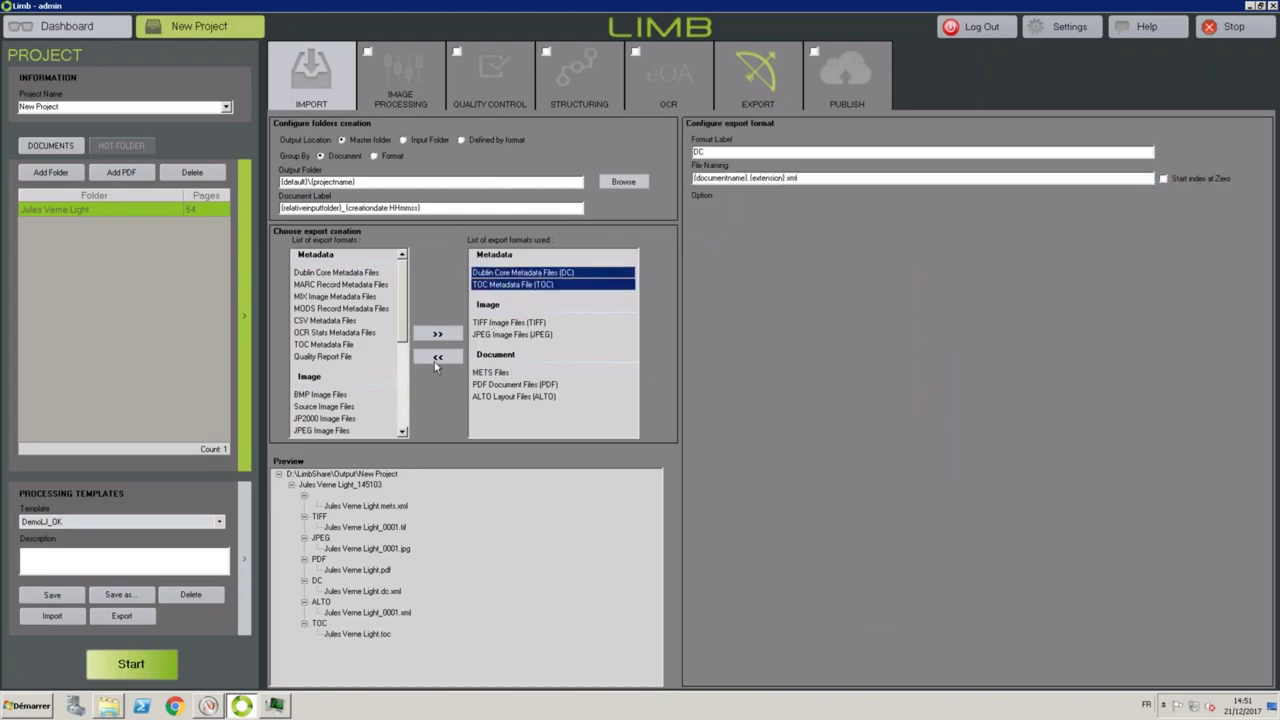
{"action": "left_click", "coordinate": [437, 358]}
{"action": "left_click", "coordinate": [492, 346]}
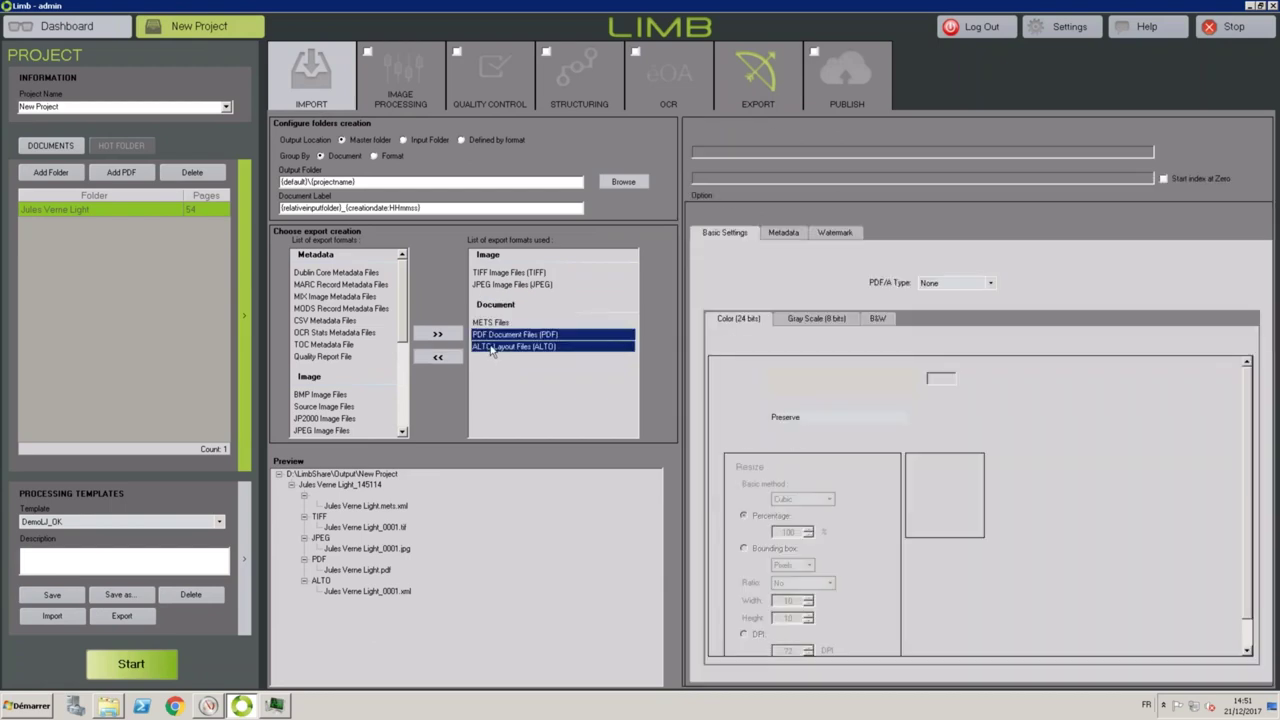
{"action": "left_click", "coordinate": [490, 322], "text": "shift"}
{"action": "left_click", "coordinate": [490, 273], "text": "ctrl"}
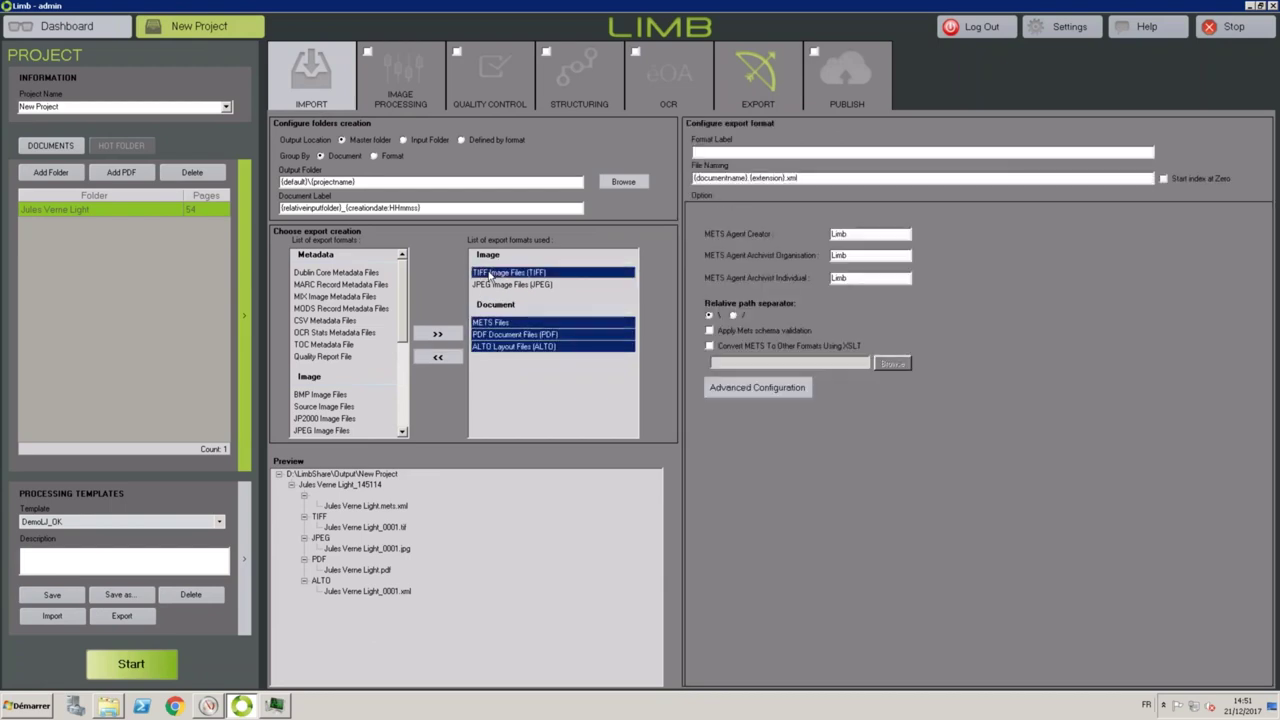
{"action": "left_click", "coordinate": [437, 357]}
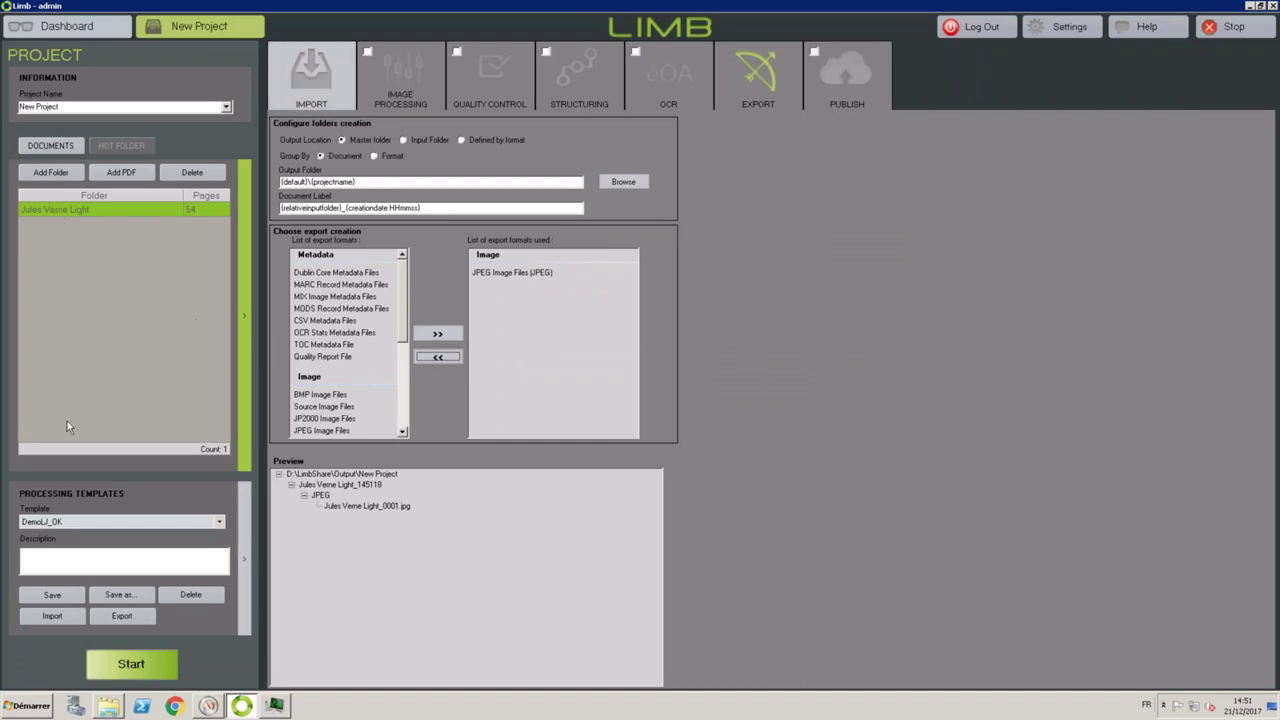
Start the Jules Verne Light job with the default project name and bring its entry into view among the current jobs.
{"action": "left_click", "coordinate": [133, 676]}
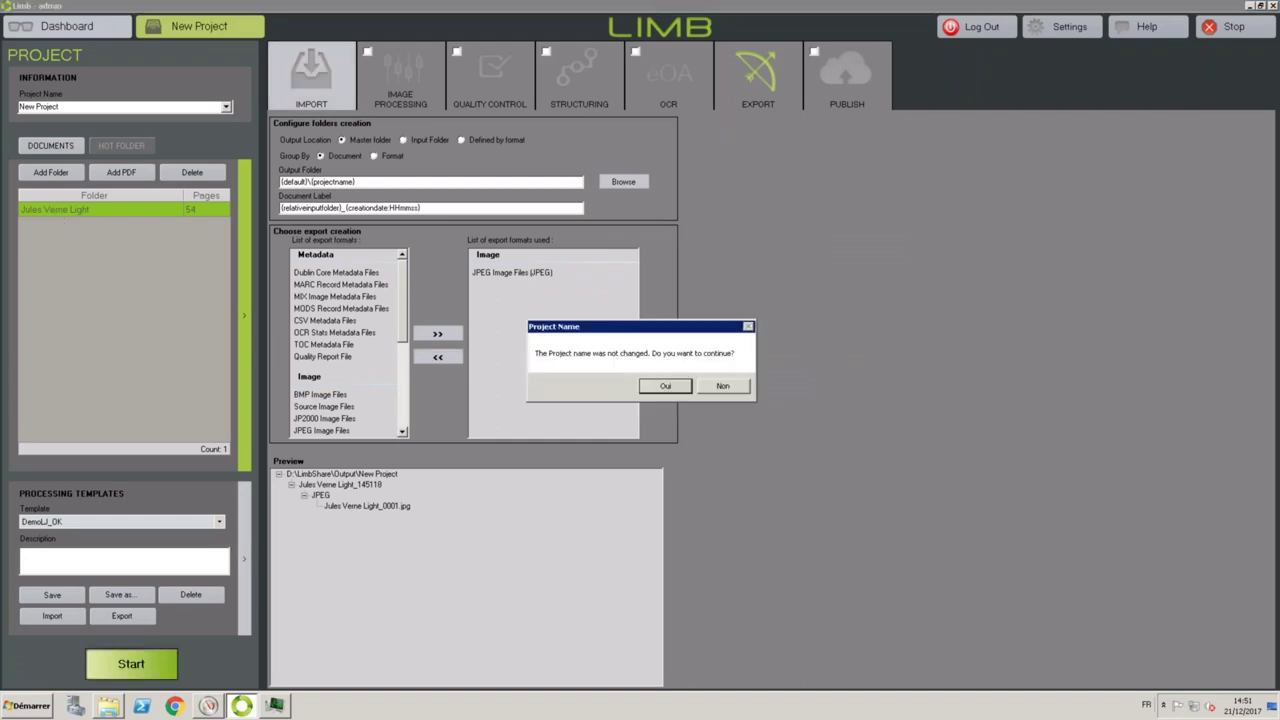
{"action": "left_click", "coordinate": [653, 386]}
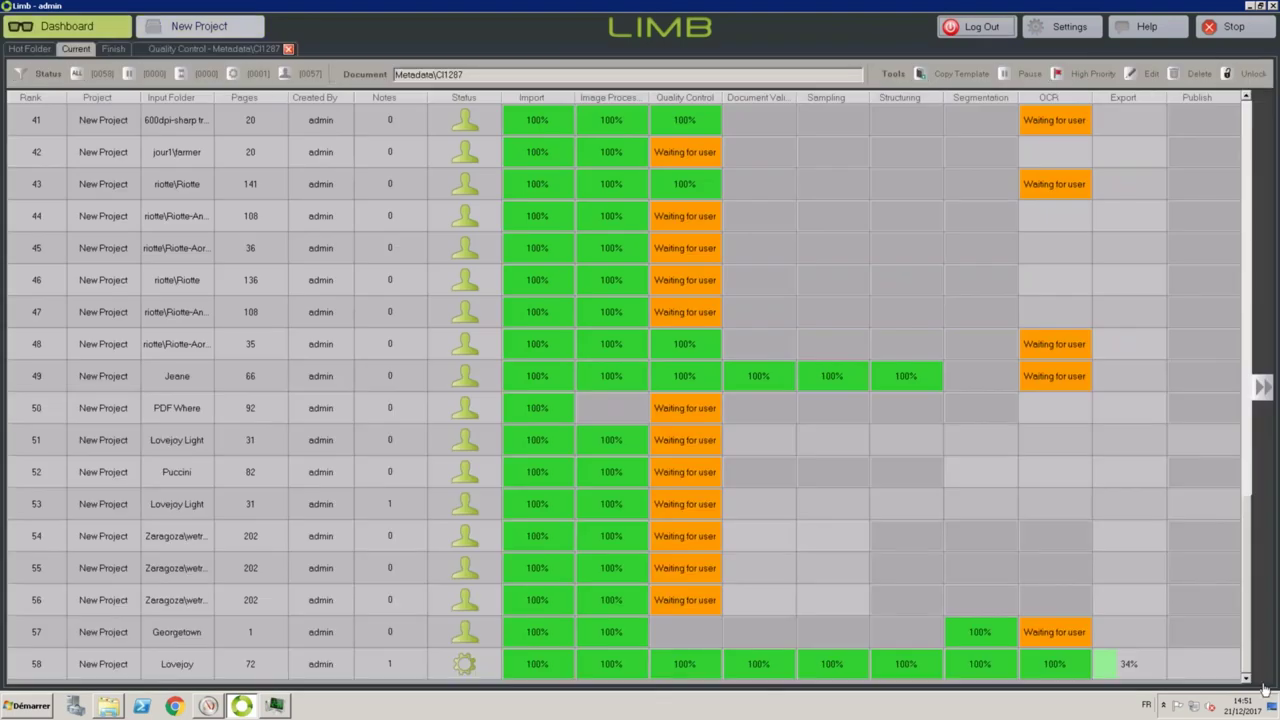
{"action": "left_click", "coordinate": [1247, 676]}
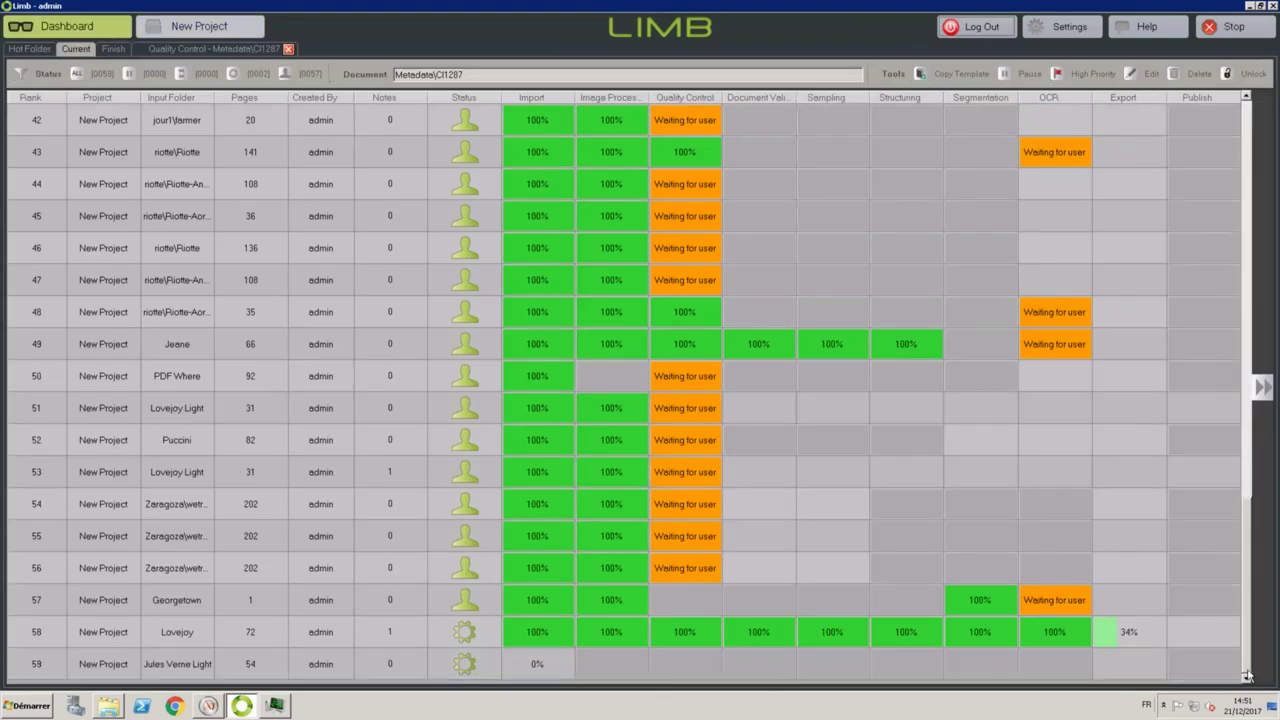
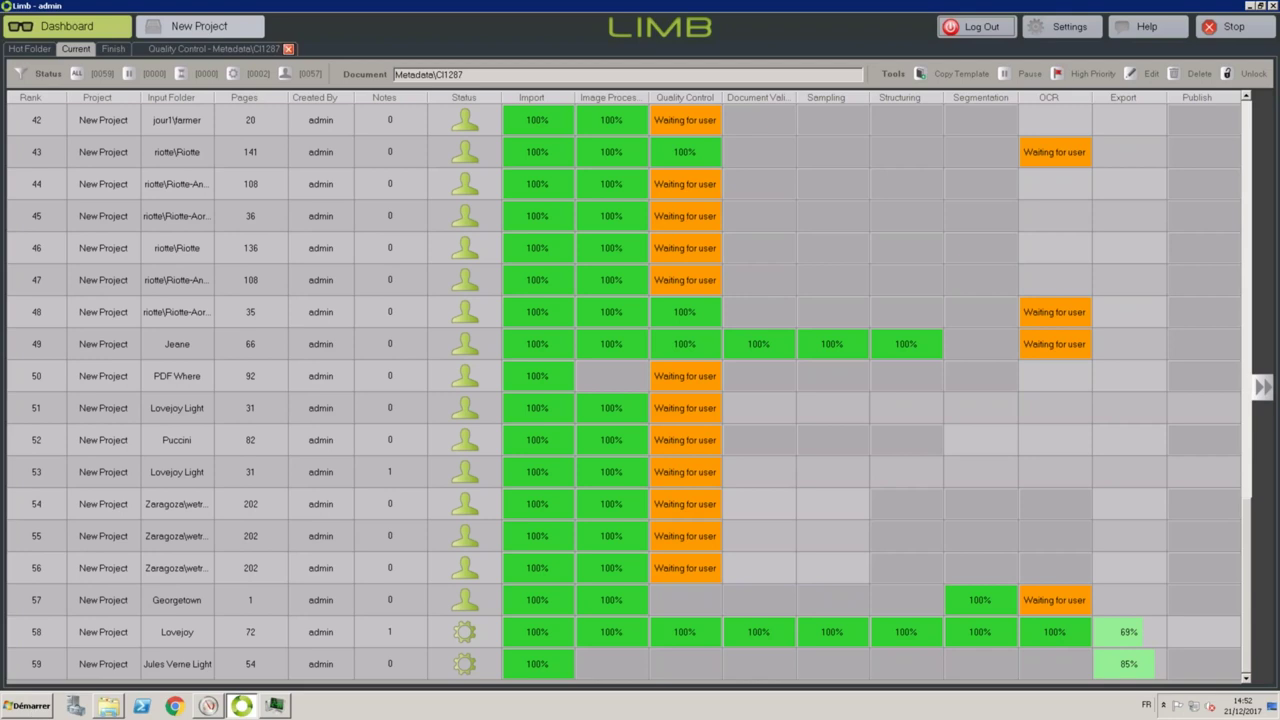
Move the completed Lovejoy job out of the current jobs and open its output folder from the finished jobs list.
{"action": "left_click", "coordinate": [177, 632]}
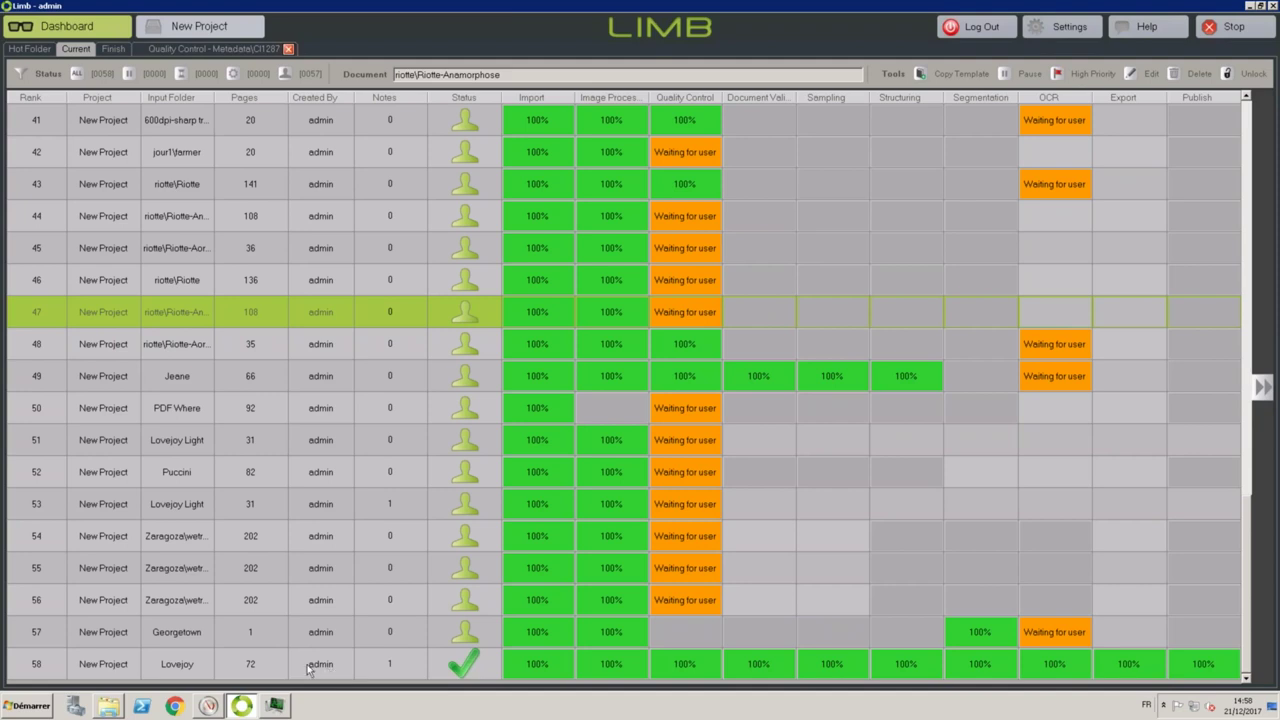
{"action": "left_click", "coordinate": [483, 672]}
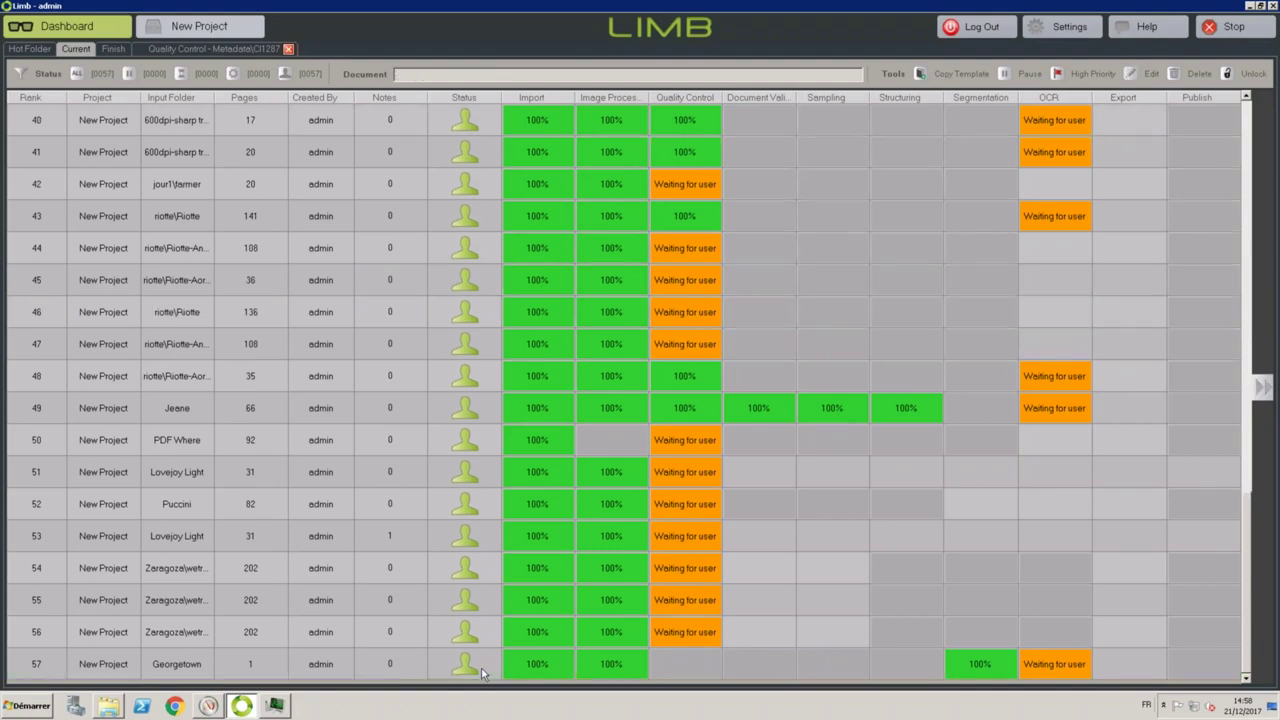
{"action": "left_click", "coordinate": [113, 50]}
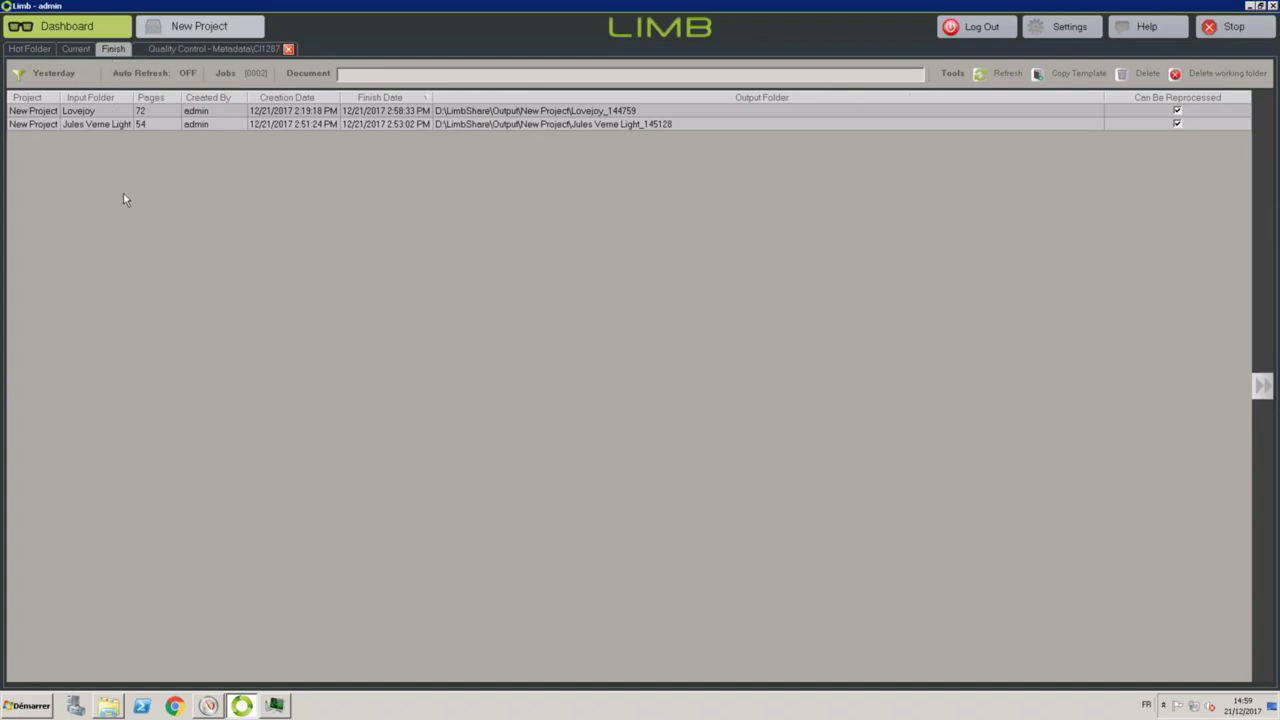
{"action": "left_click", "coordinate": [125, 112]}
{"action": "double_click", "coordinate": [125, 112]}
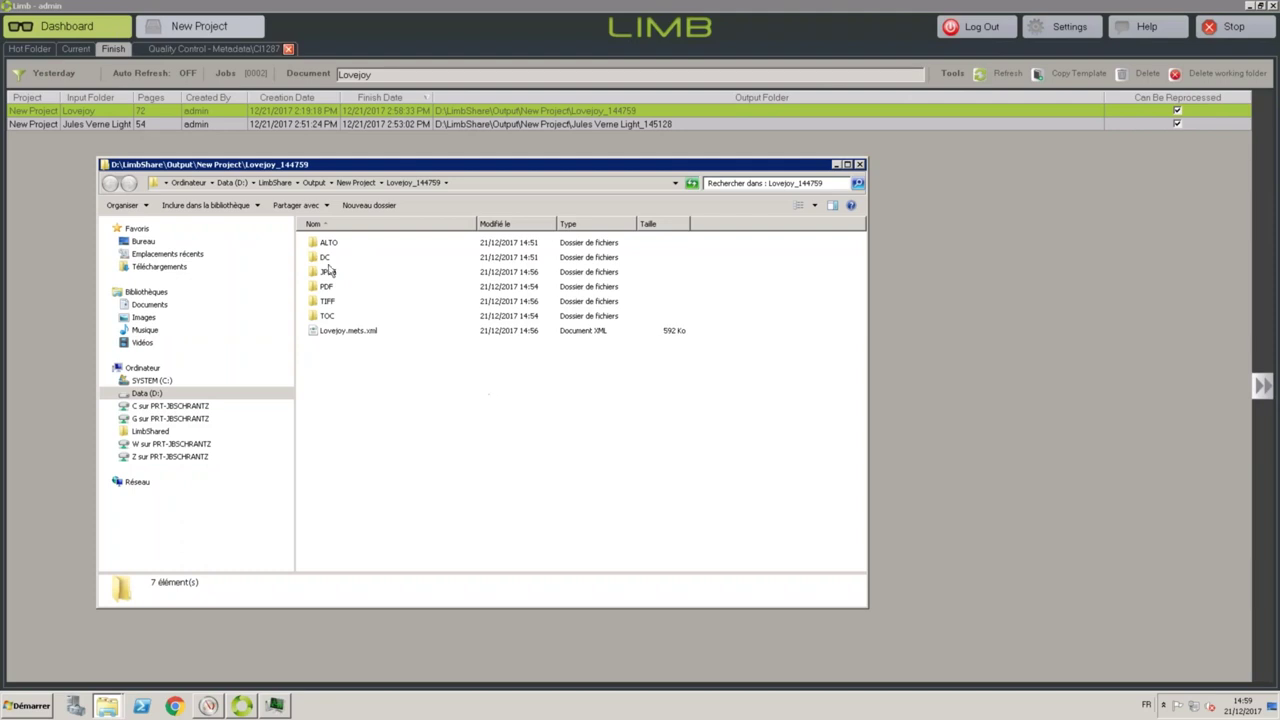
Open Lovejoy.mets.xml in Notepad++, dismiss the plugin updates, and examine the book's MODS metadata.
{"action": "right_click", "coordinate": [350, 333]}
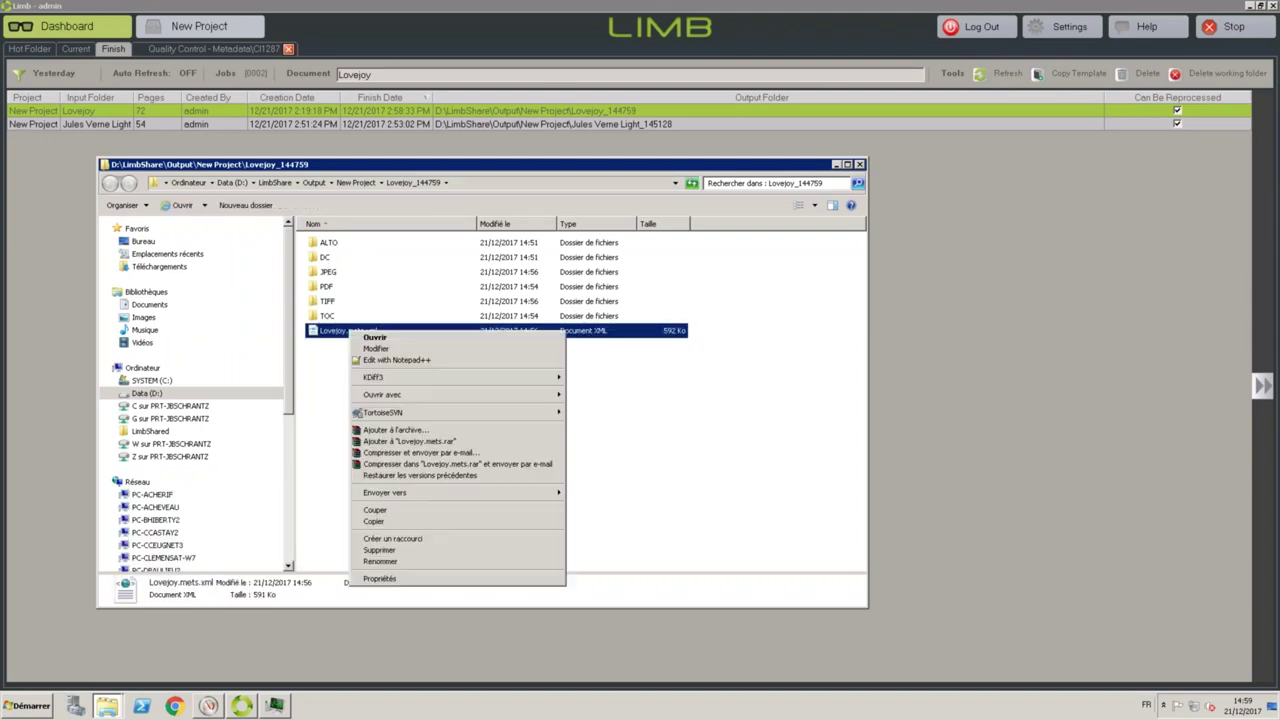
{"action": "left_click", "coordinate": [395, 360]}
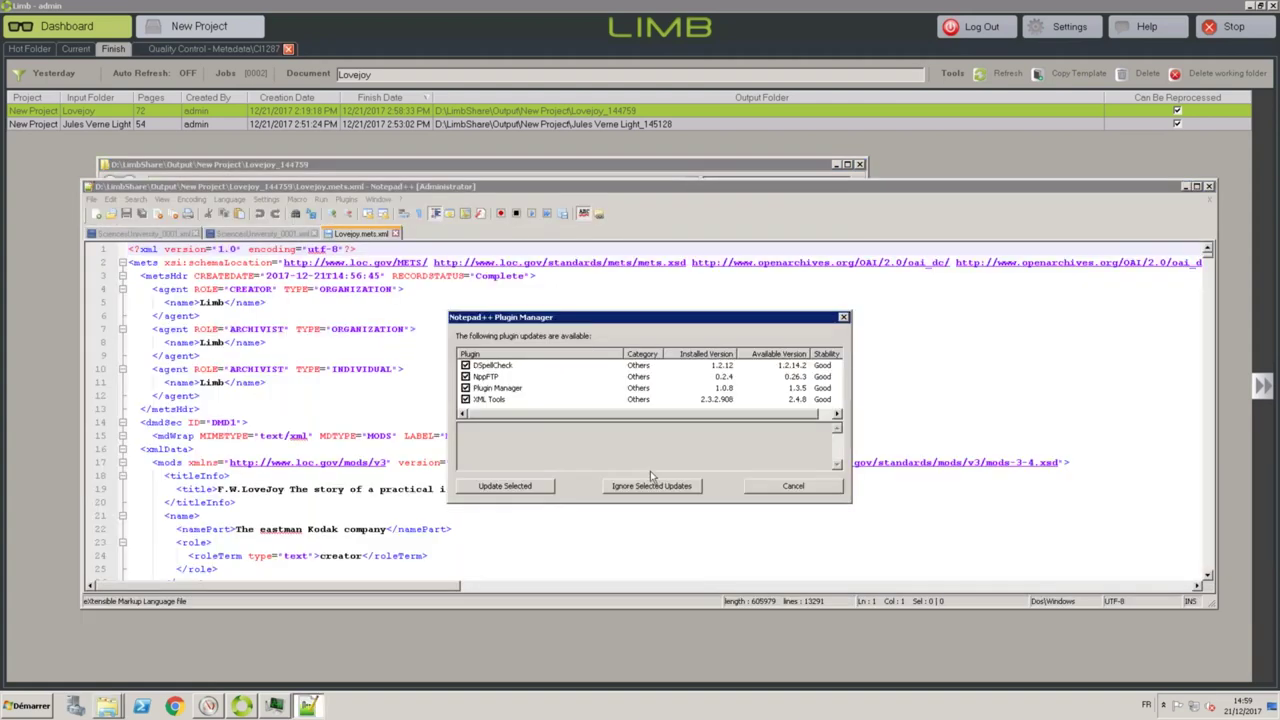
{"action": "left_click", "coordinate": [795, 487]}
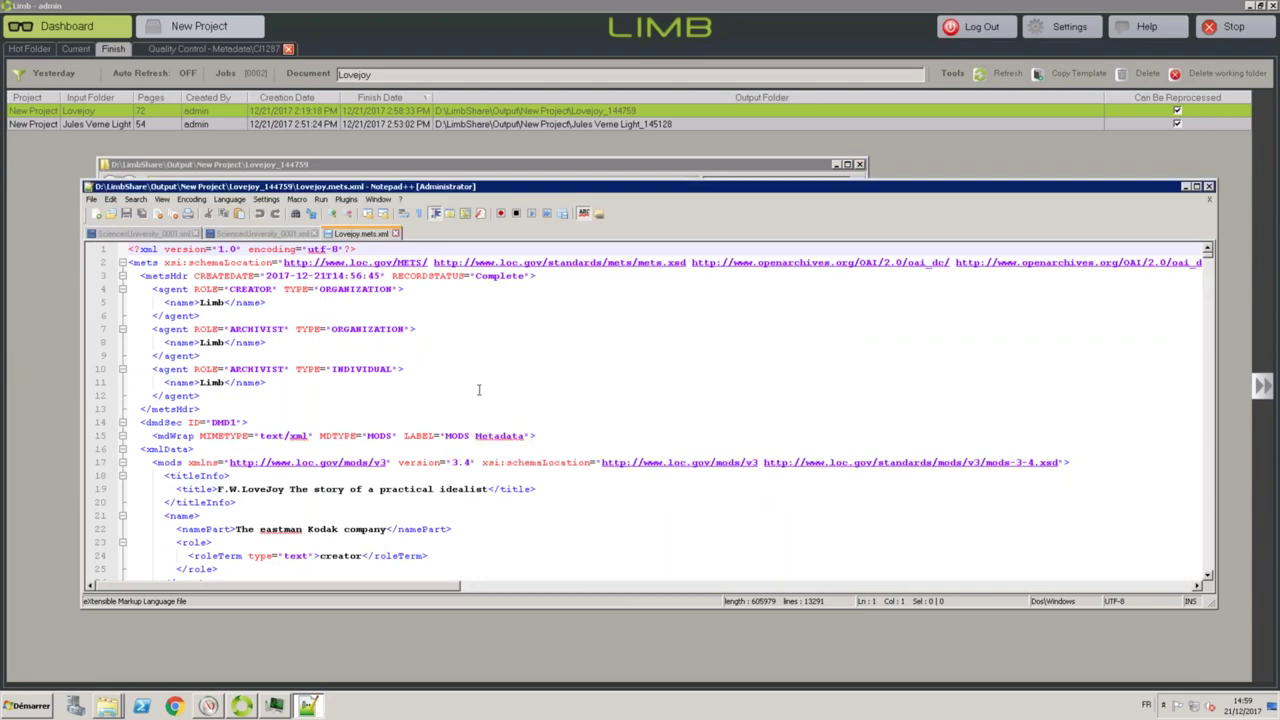
{"action": "scroll", "coordinate": [479, 390], "scroll_direction": "down", "scroll_amount": 2}
{"action": "scroll", "coordinate": [479, 390], "scroll_direction": "down", "scroll_amount": 4}
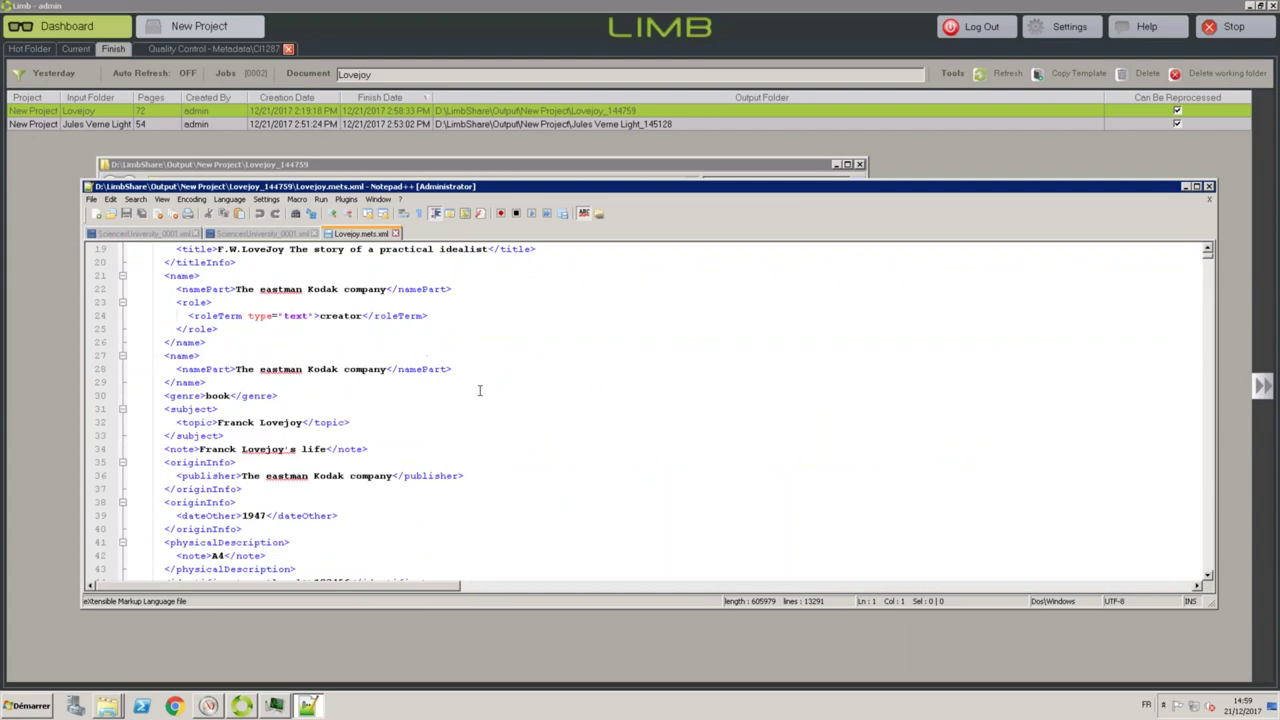
Examine the MARC record and NISO MIX technical metadata further down in Lovejoy.mets.xml, and close Notepad++.
{"action": "scroll", "coordinate": [479, 390], "scroll_direction": "down", "scroll_amount": 10}
{"action": "scroll", "coordinate": [479, 390], "scroll_direction": "down", "scroll_amount": 6}
{"action": "scroll", "coordinate": [479, 390], "scroll_direction": "down", "scroll_amount": 8}
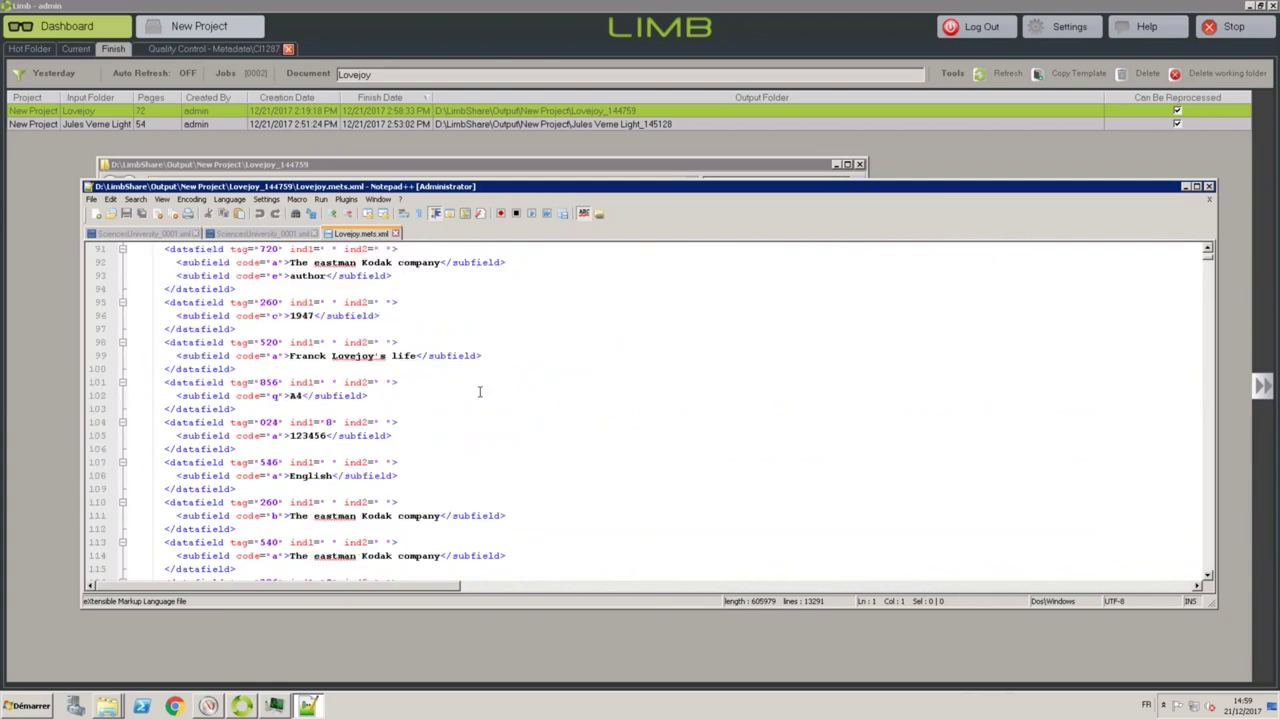
{"action": "scroll", "coordinate": [479, 390], "scroll_direction": "down", "scroll_amount": 13}
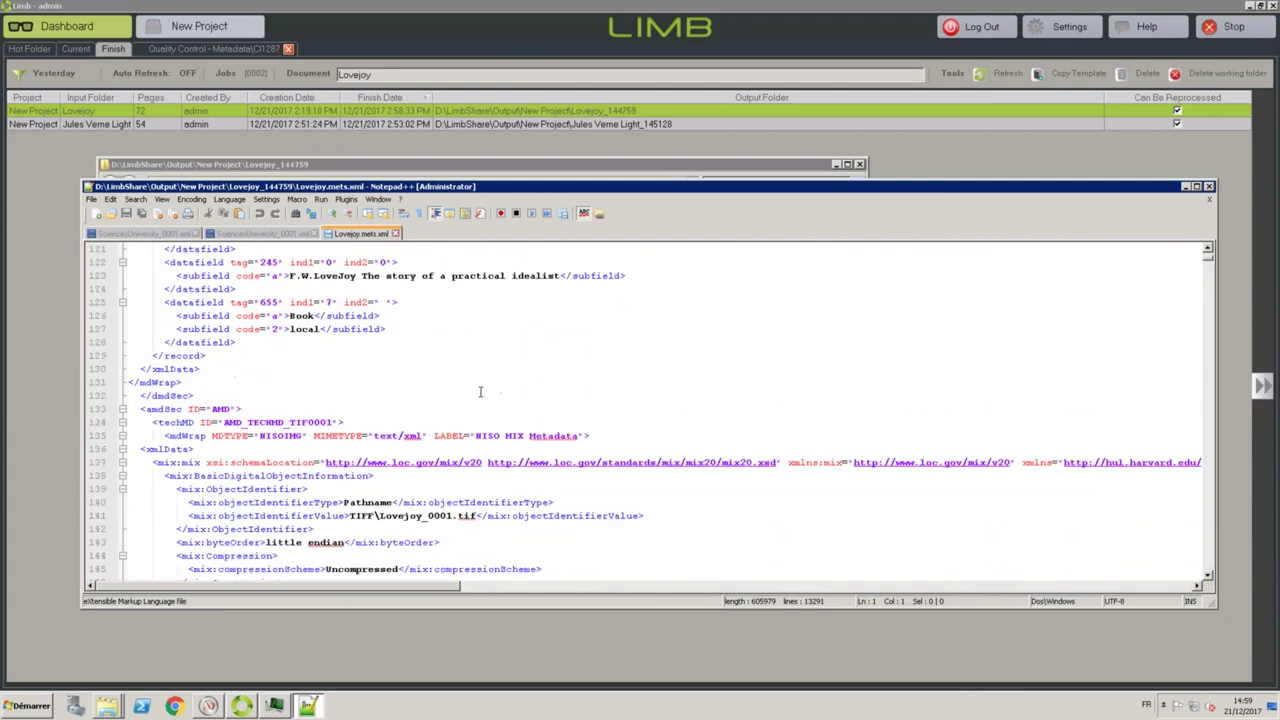
{"action": "scroll", "coordinate": [480, 391], "scroll_direction": "down", "scroll_amount": 1}
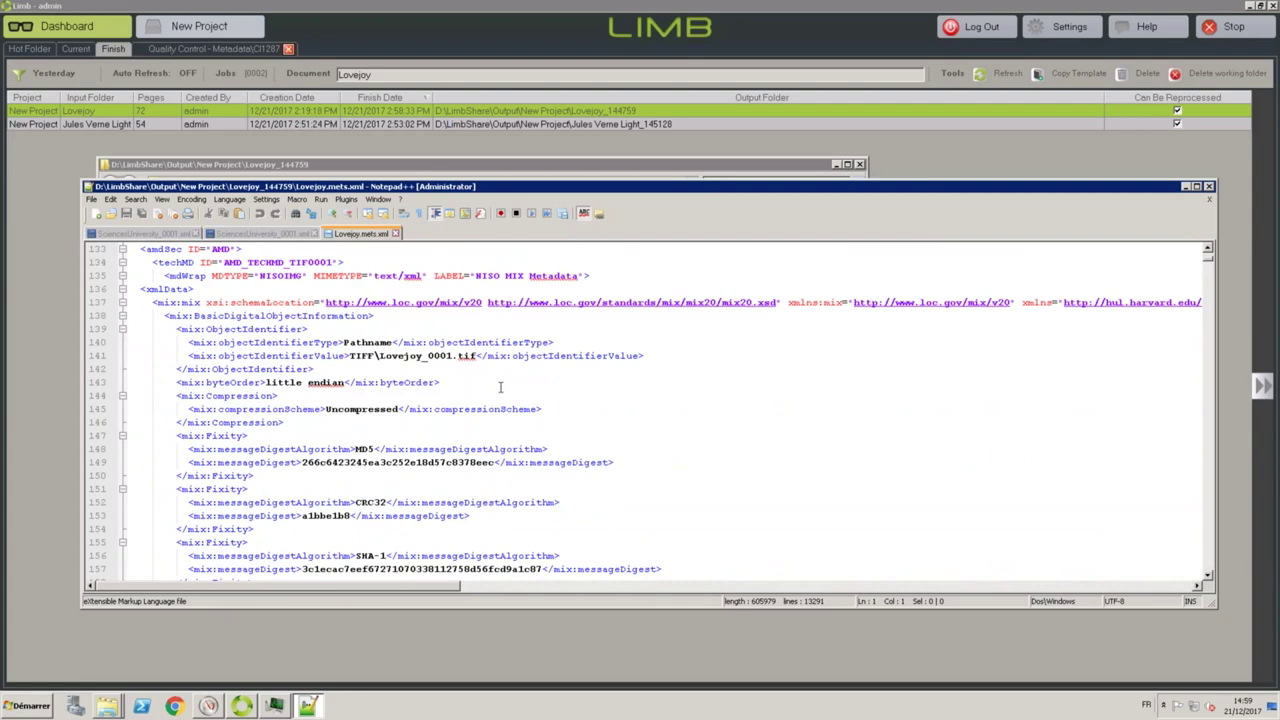
{"action": "left_click", "coordinate": [1209, 188]}
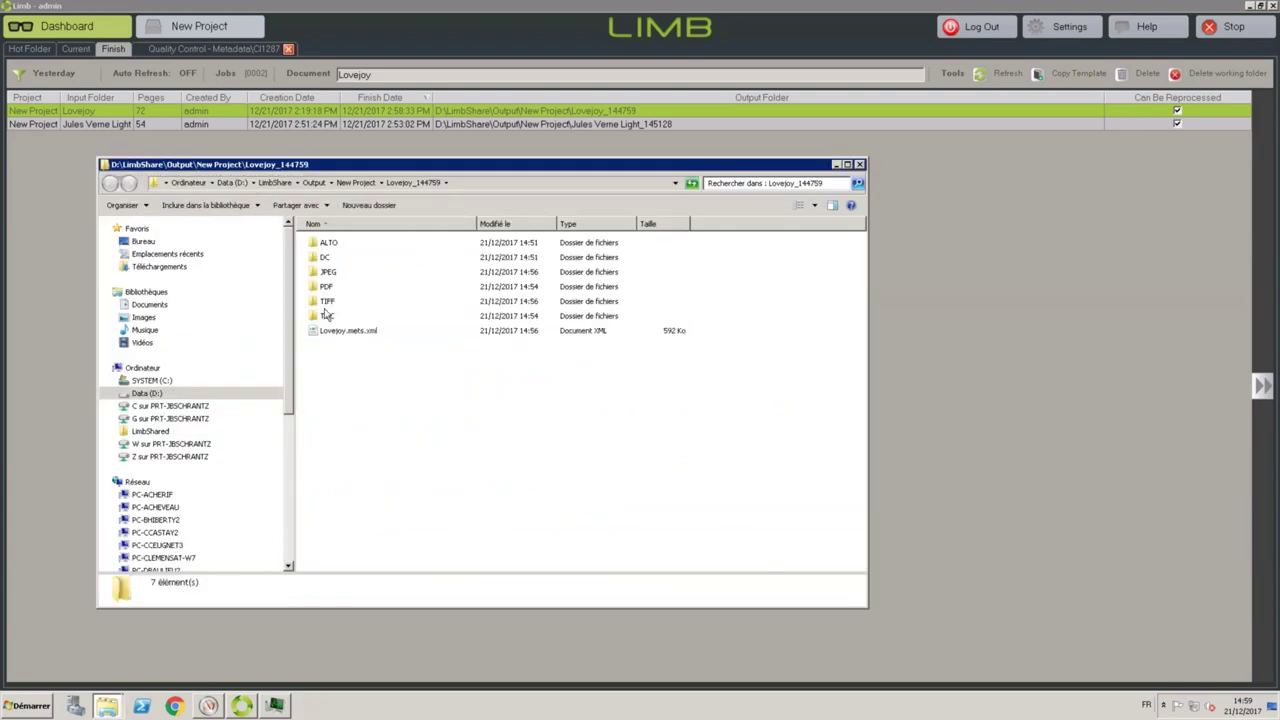
View Lovejoy.toc from the TOC folder in Notepad++ to check the exported table of contents, and close the editor.
{"action": "double_click", "coordinate": [326, 315]}
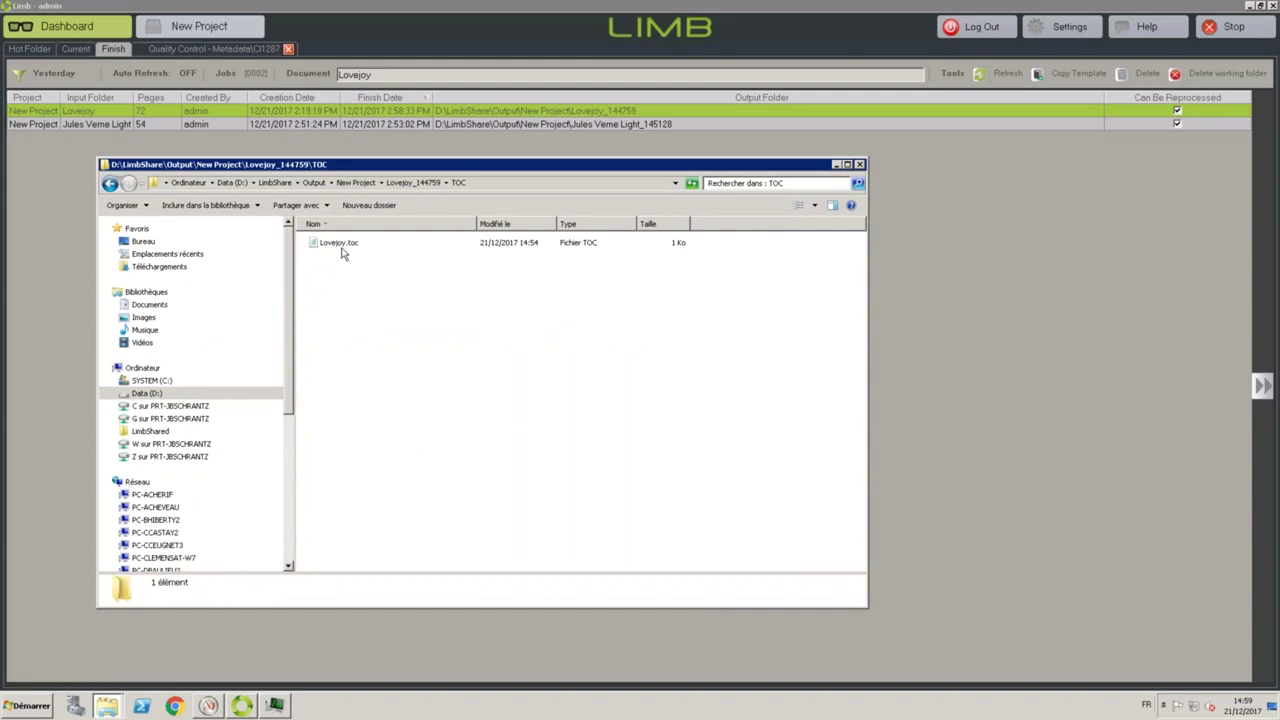
{"action": "right_click", "coordinate": [344, 244]}
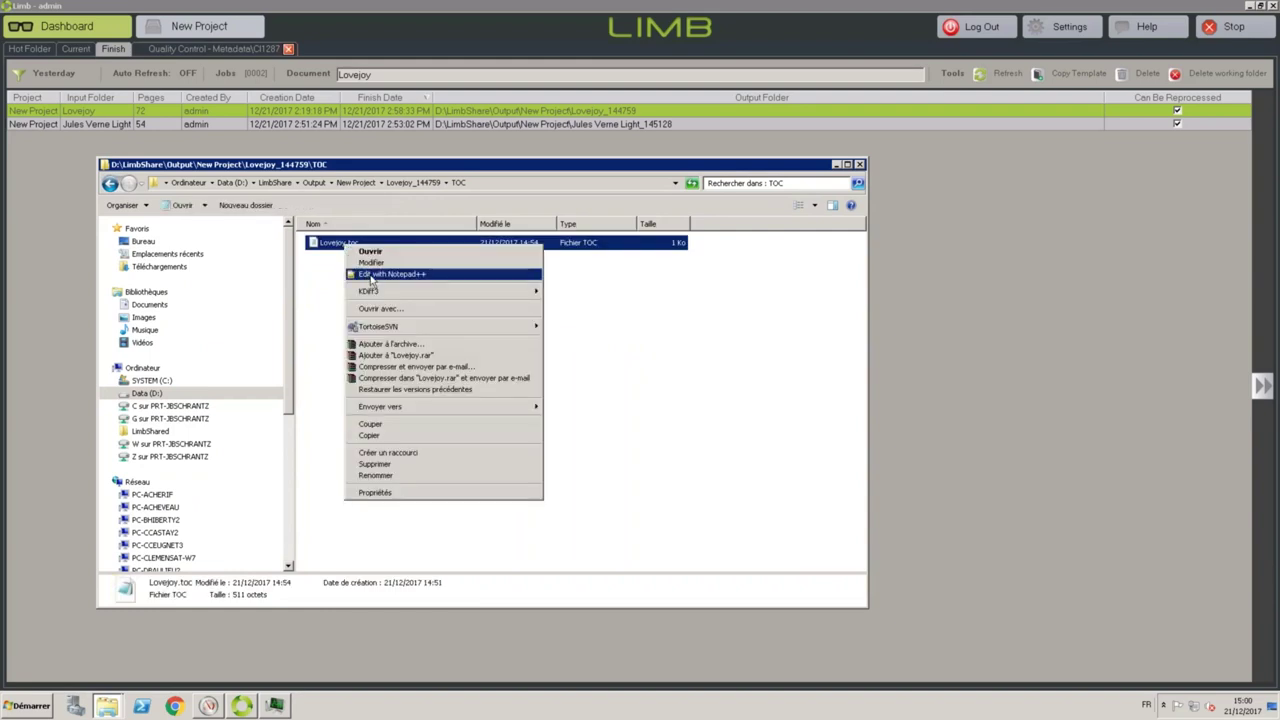
{"action": "left_click", "coordinate": [370, 275]}
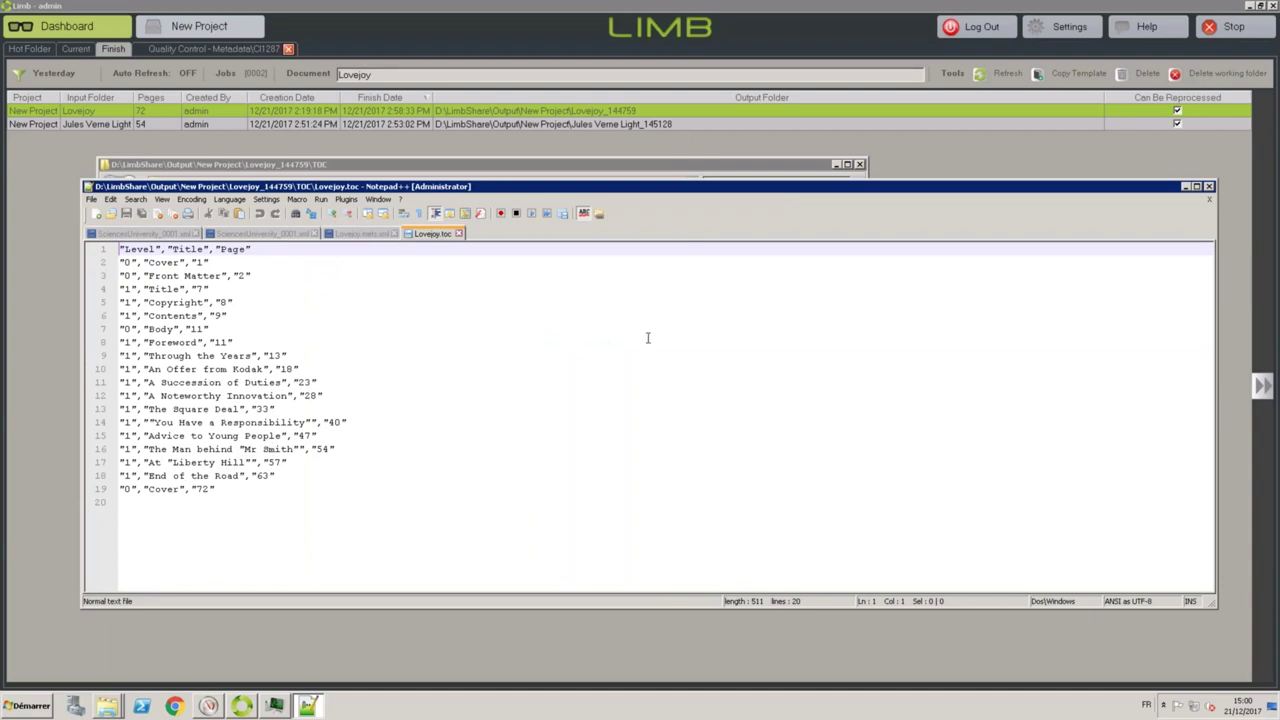
{"action": "left_click", "coordinate": [1210, 187]}
{"action": "left_click", "coordinate": [643, 337]}
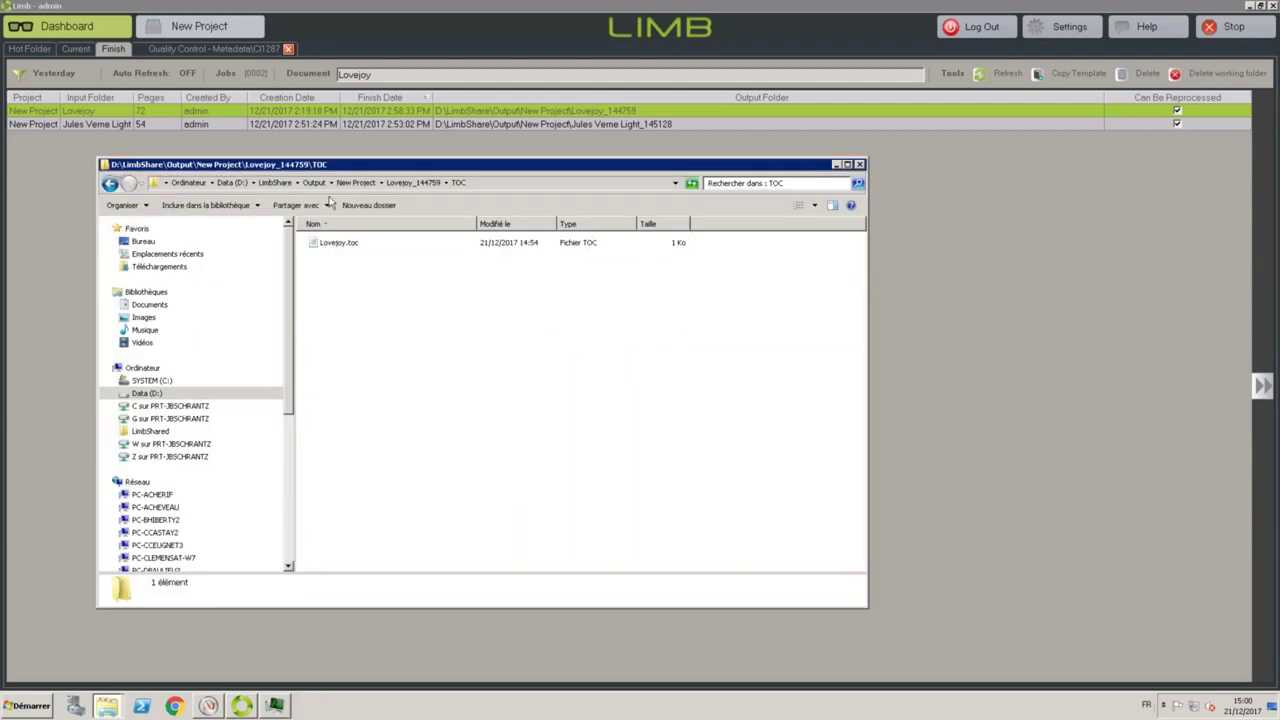
Browse the Lovejoy output's TIFF folder, view the contents page image Lovejoy_0009.tif, and close the image viewer.
{"action": "left_click", "coordinate": [408, 183]}
{"action": "double_click", "coordinate": [328, 294]}
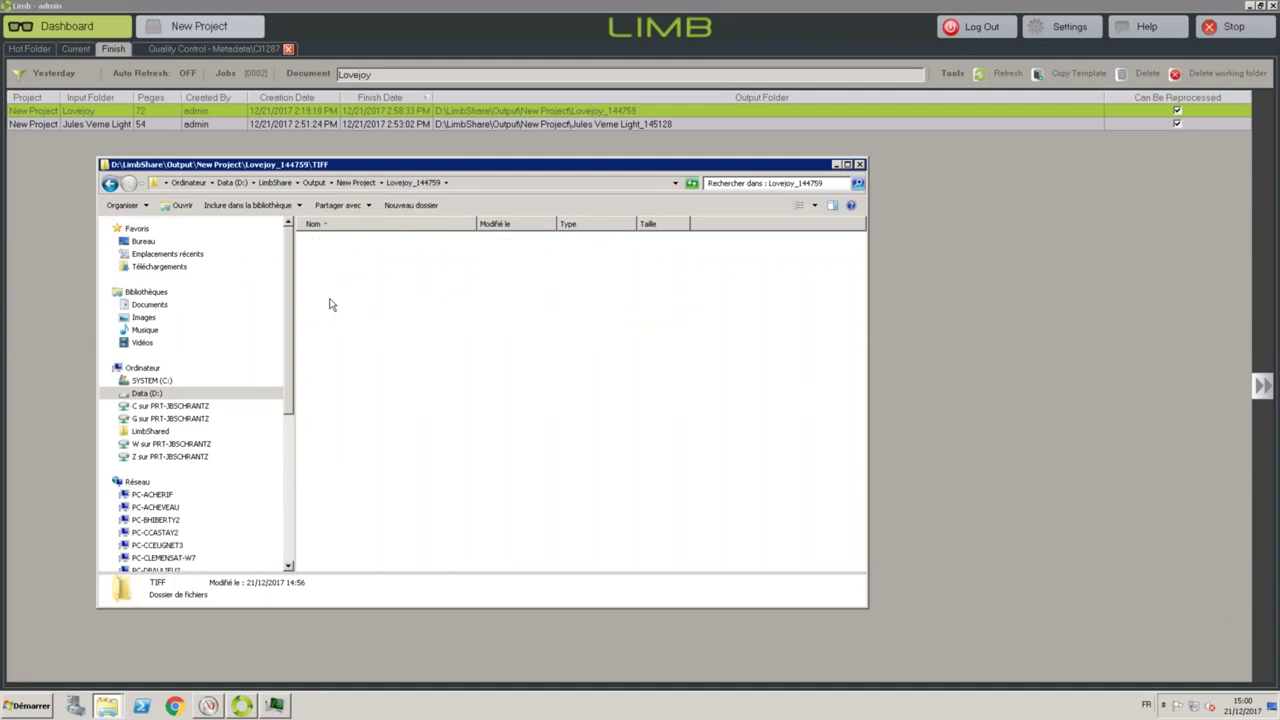
{"action": "left_click", "coordinate": [367, 246]}
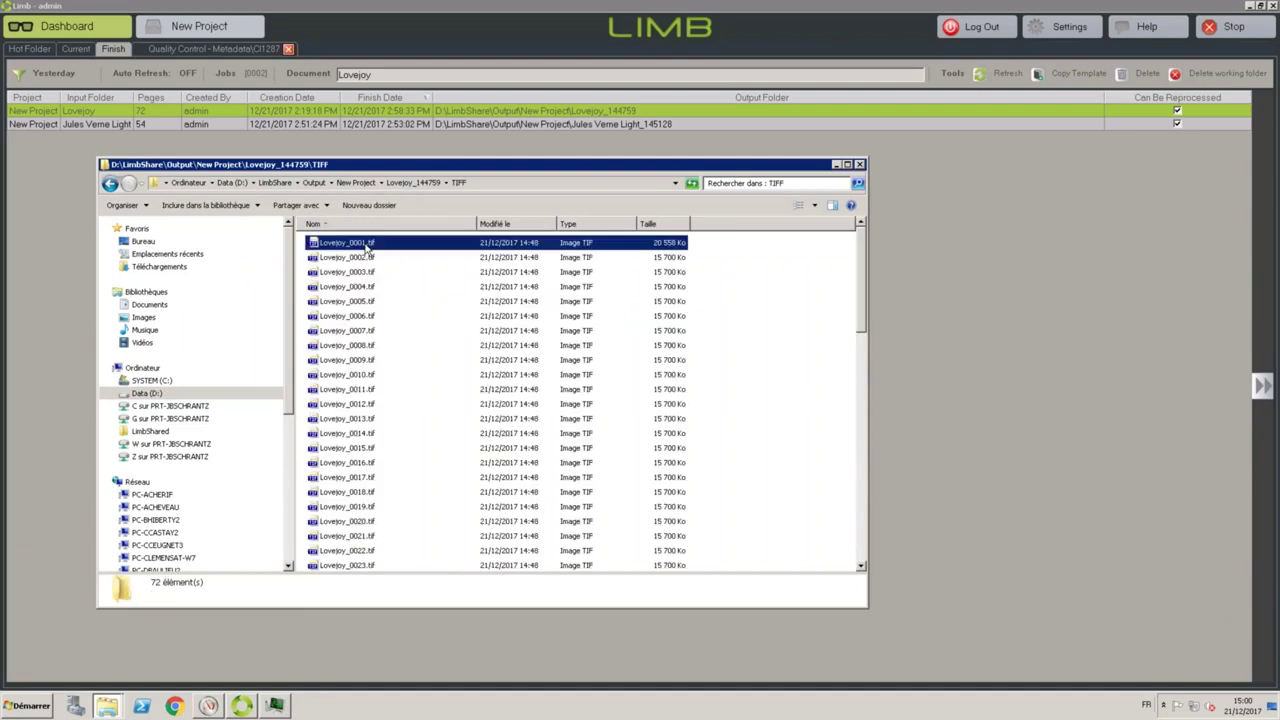
{"action": "left_click", "coordinate": [342, 348]}
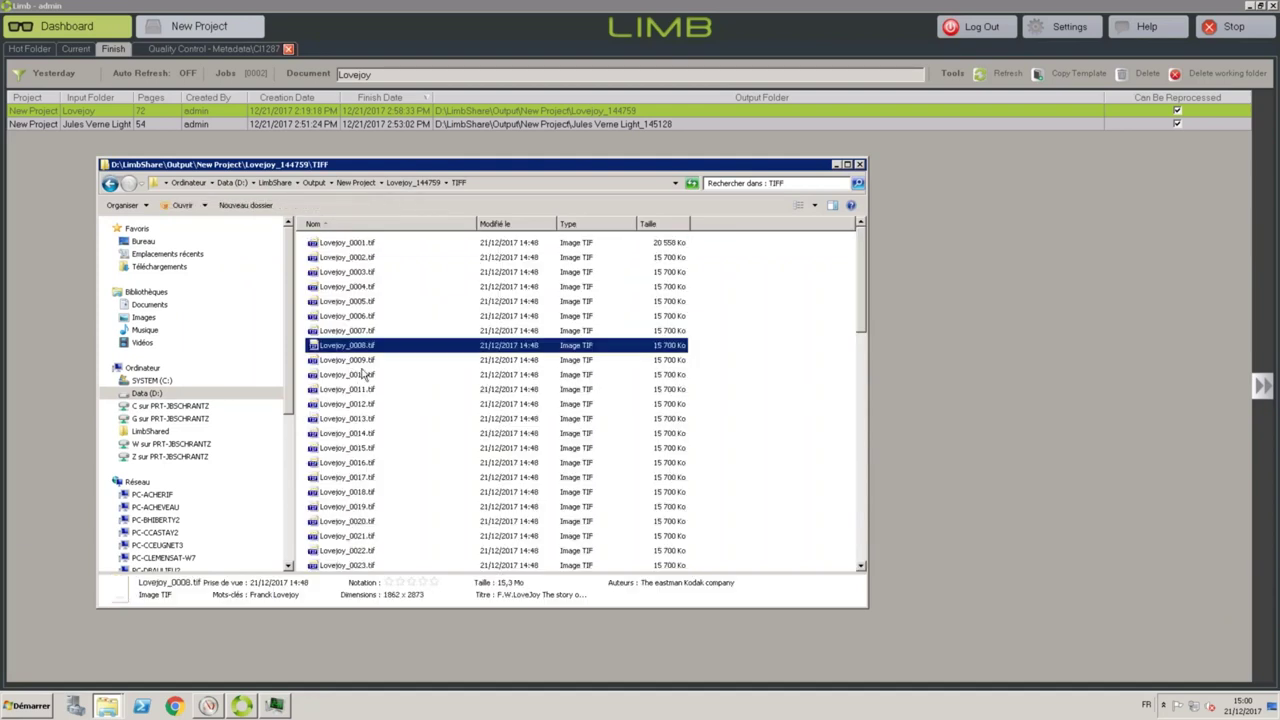
{"action": "left_click", "coordinate": [362, 363]}
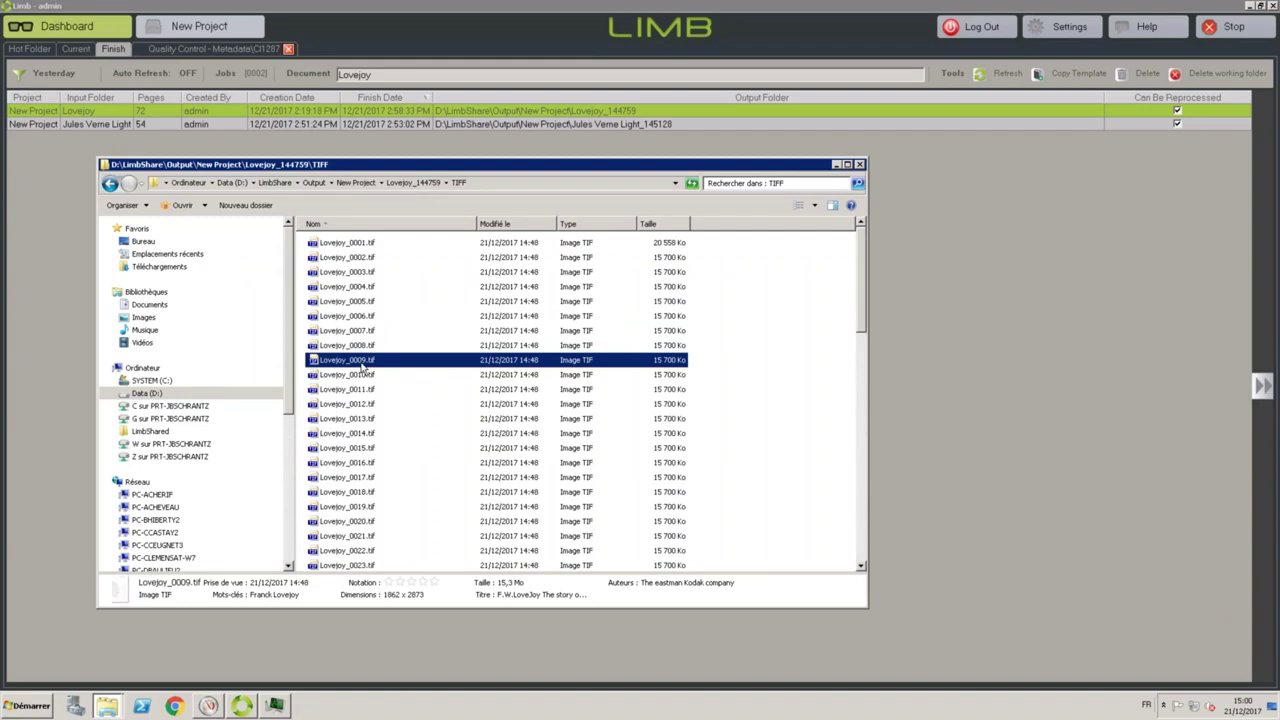
{"action": "double_click", "coordinate": [362, 362]}
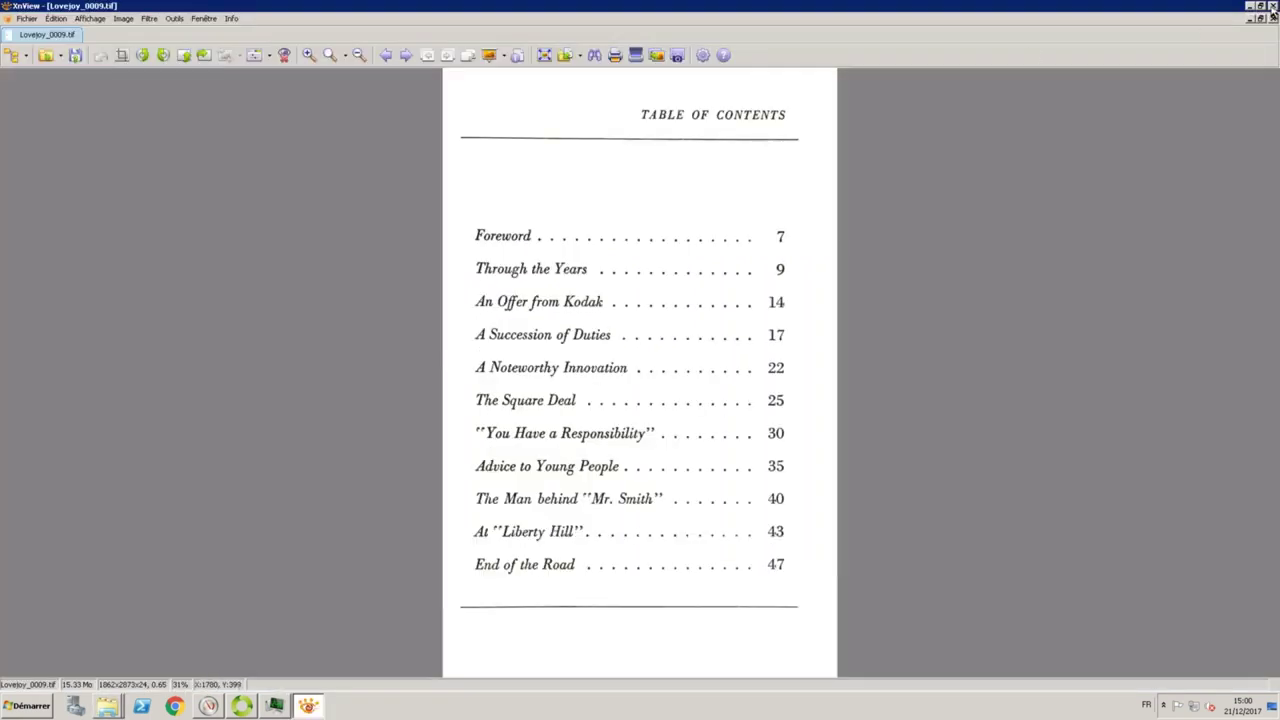
{"action": "left_click", "coordinate": [1272, 5]}
Go to the Lovejoy output's JPEG folder and select Lovejoy_0013.jpg to check its file details.
{"action": "left_click", "coordinate": [405, 183]}
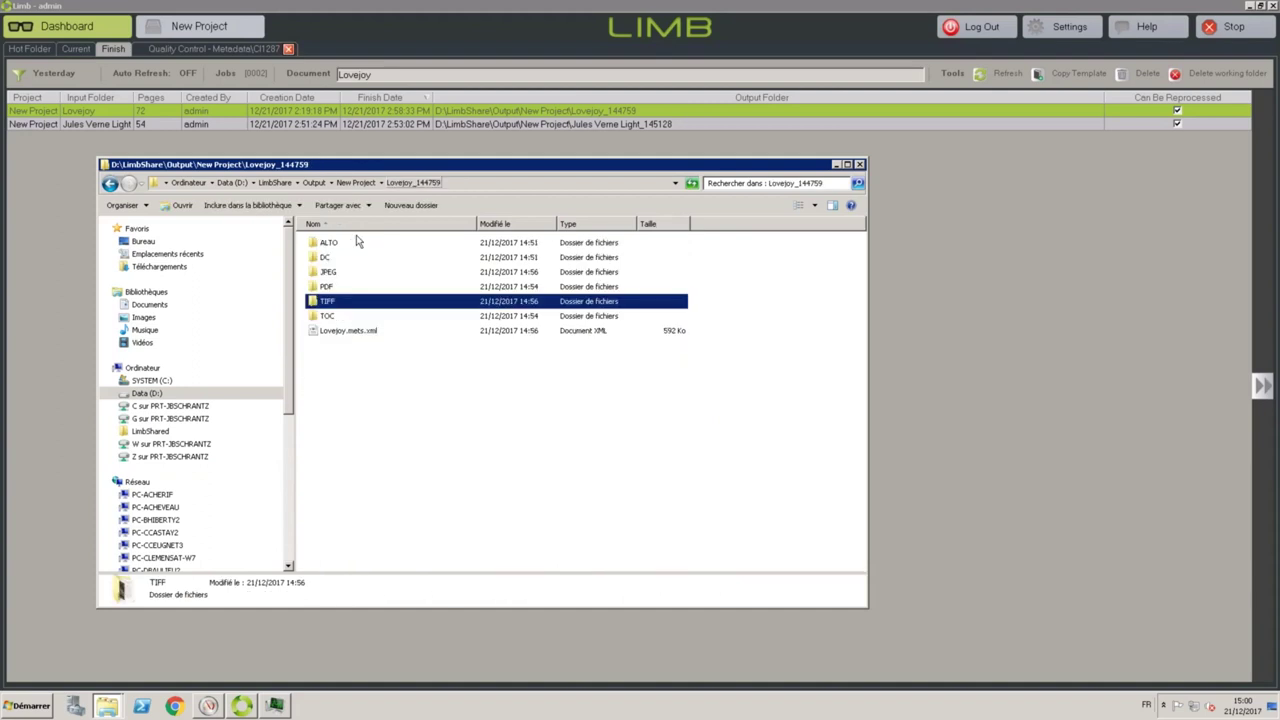
{"action": "left_click", "coordinate": [334, 273]}
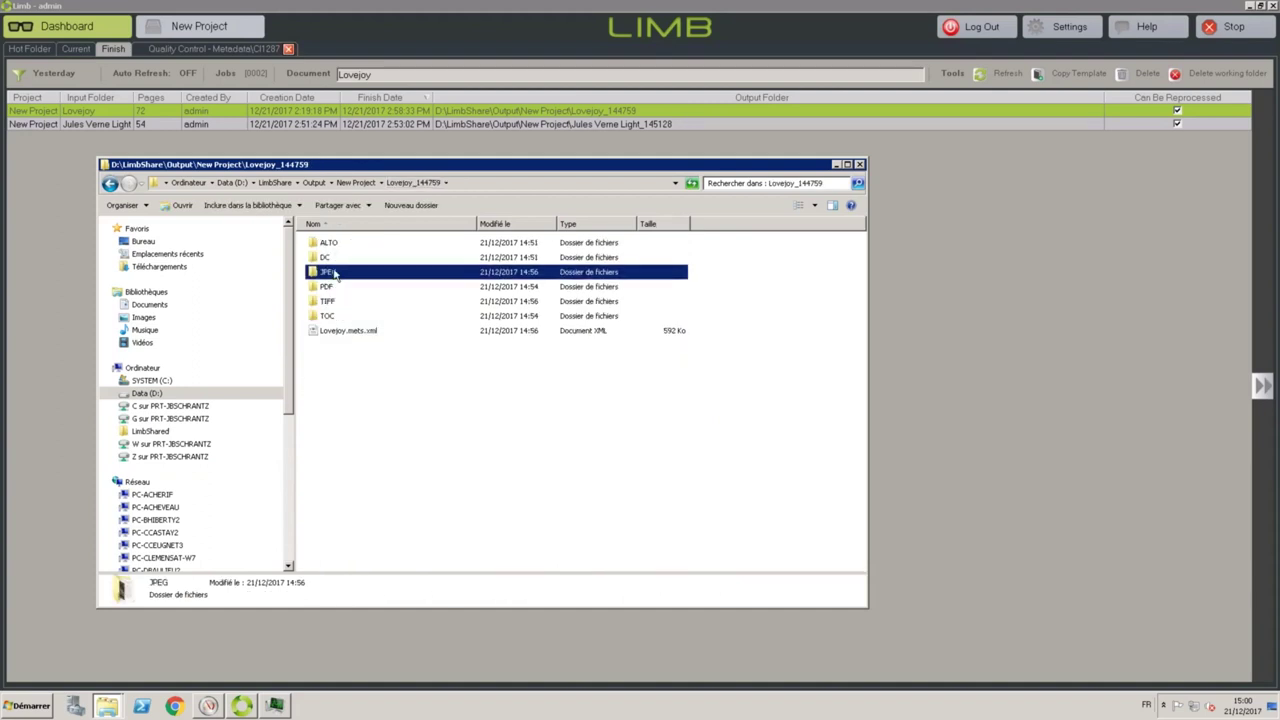
{"action": "double_click", "coordinate": [334, 273]}
{"action": "left_click", "coordinate": [351, 424]}
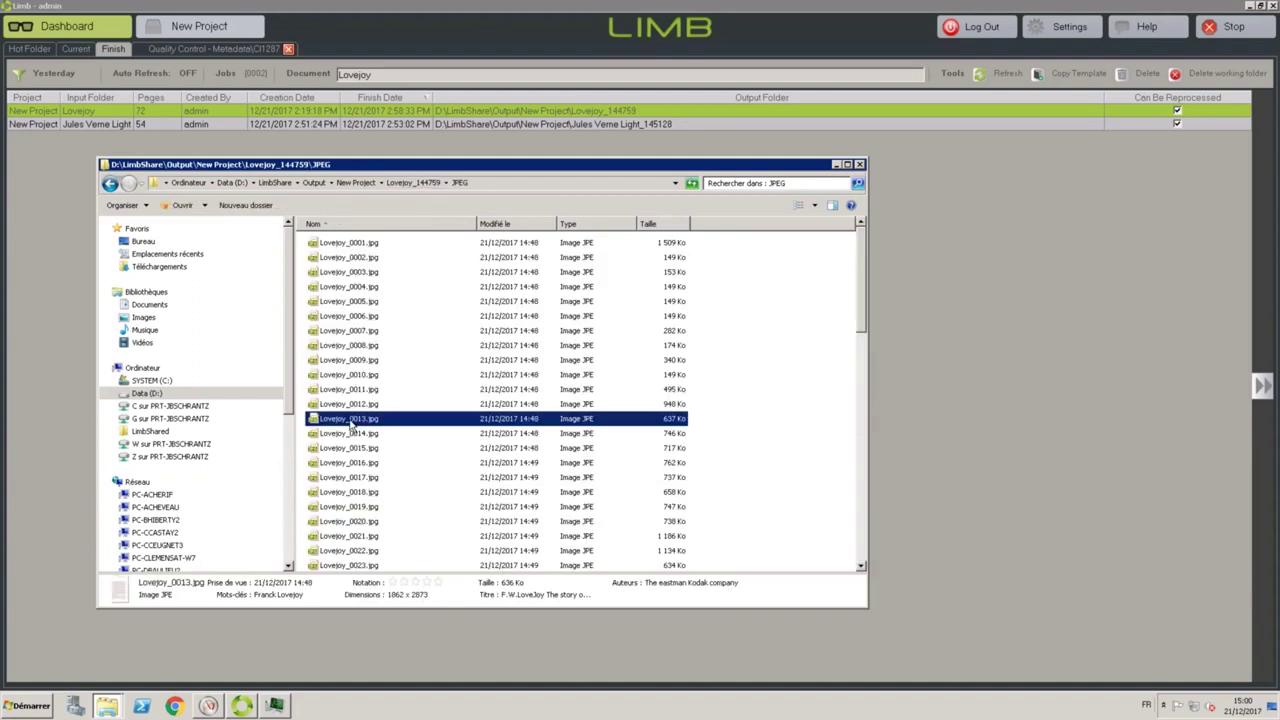
View Lovejoy.dc.xml from the DC folder in Notepad++ to check the Dublin Core metadata, and close the editor.
{"action": "left_click", "coordinate": [418, 183]}
{"action": "double_click", "coordinate": [330, 258]}
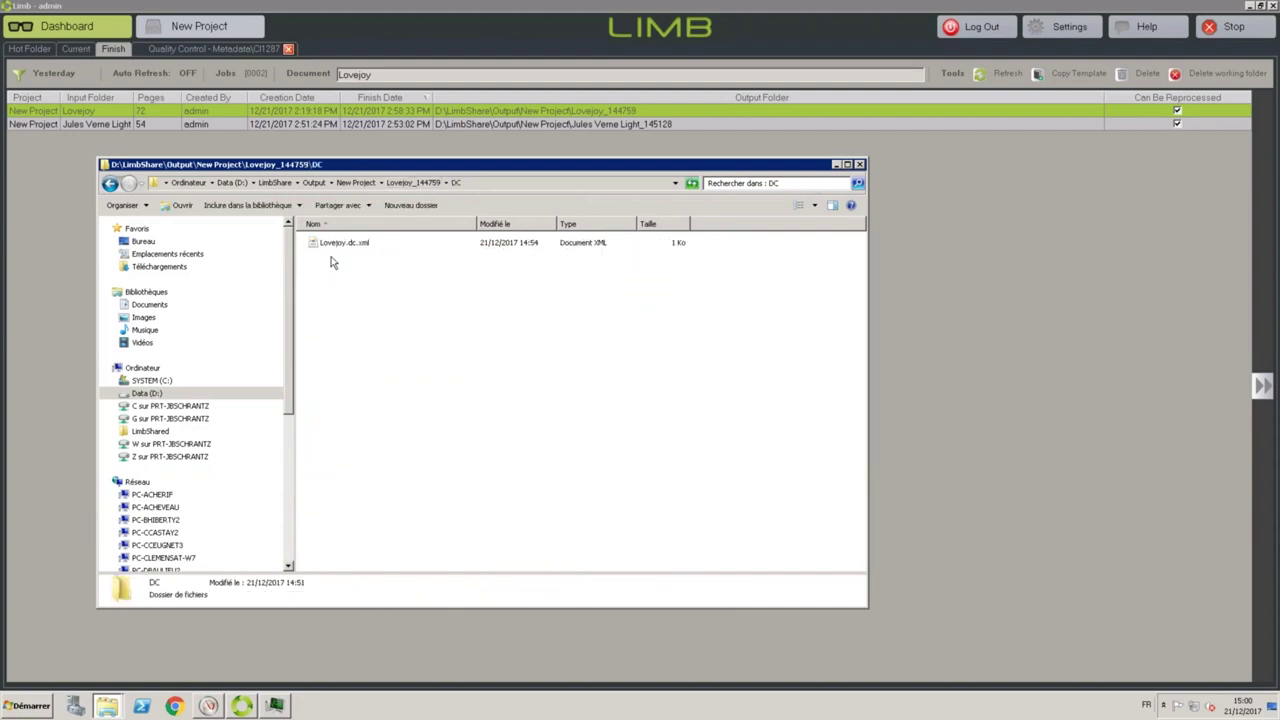
{"action": "left_click", "coordinate": [341, 246]}
{"action": "right_click", "coordinate": [341, 246]}
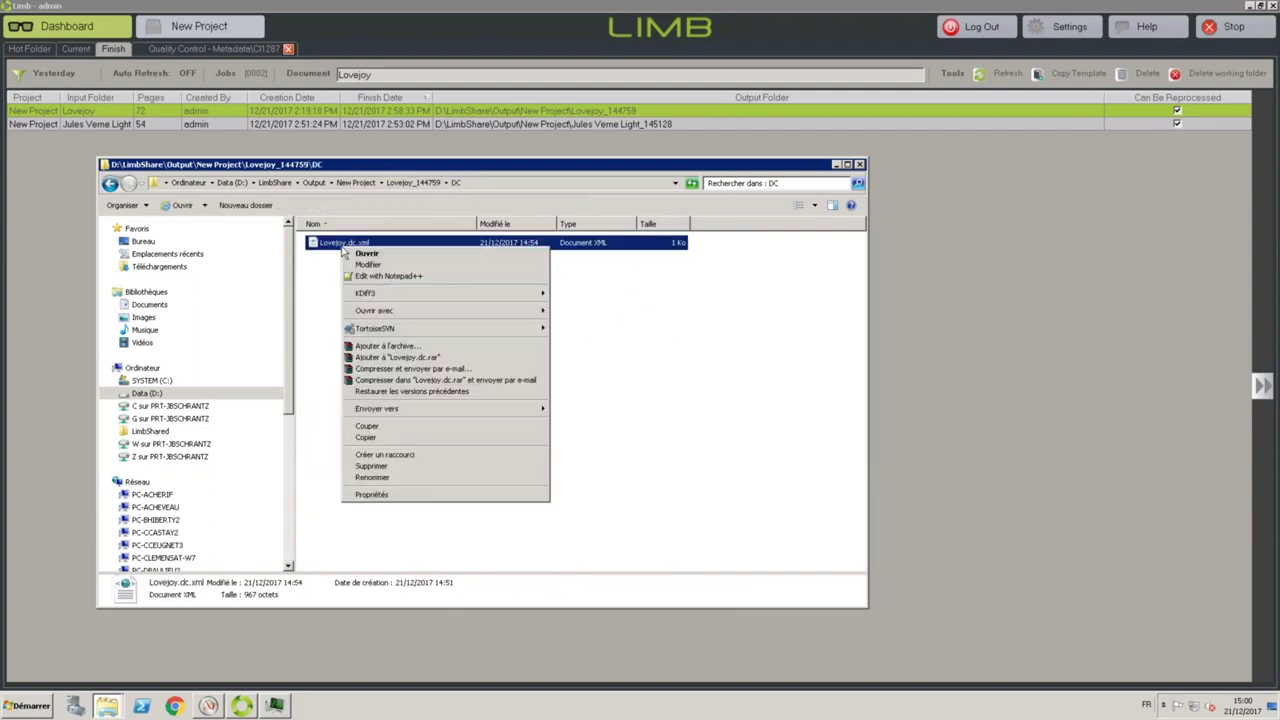
{"action": "left_click", "coordinate": [370, 288]}
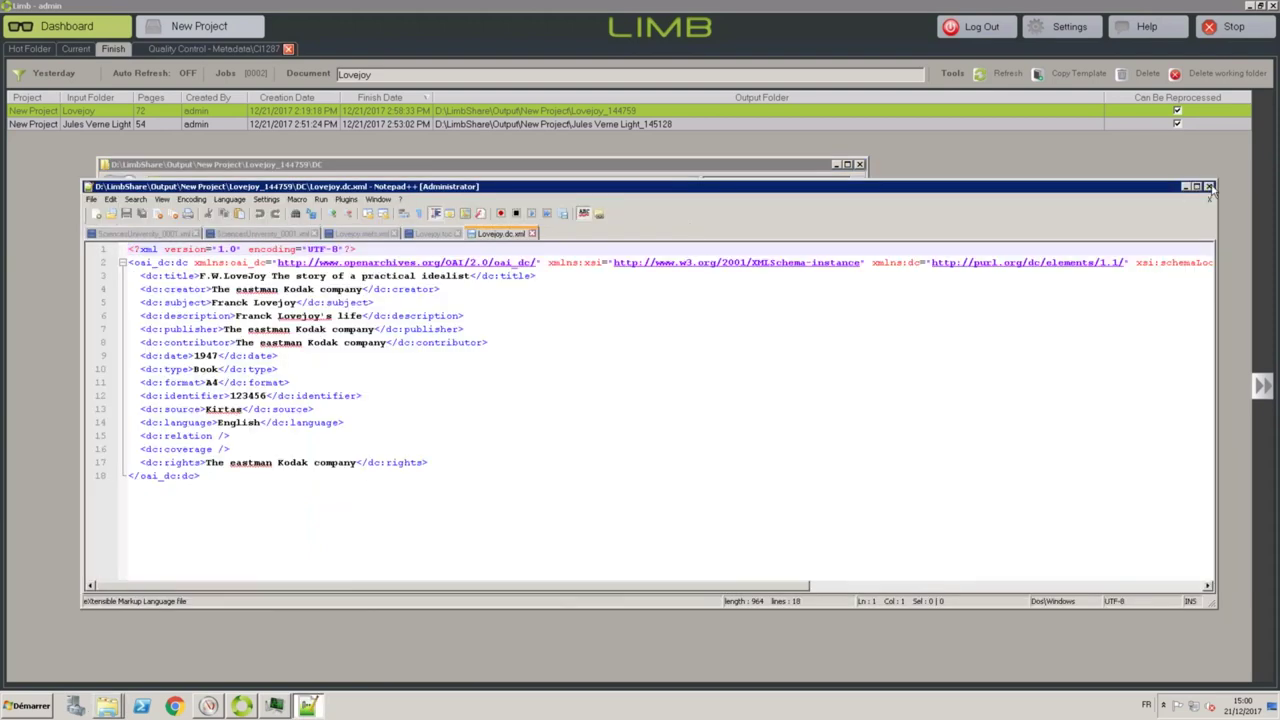
{"action": "left_click", "coordinate": [1209, 187]}
Return to the Lovejoy output folder and open its ALTO folder to review the per-page XML files.
{"action": "left_click", "coordinate": [411, 186]}
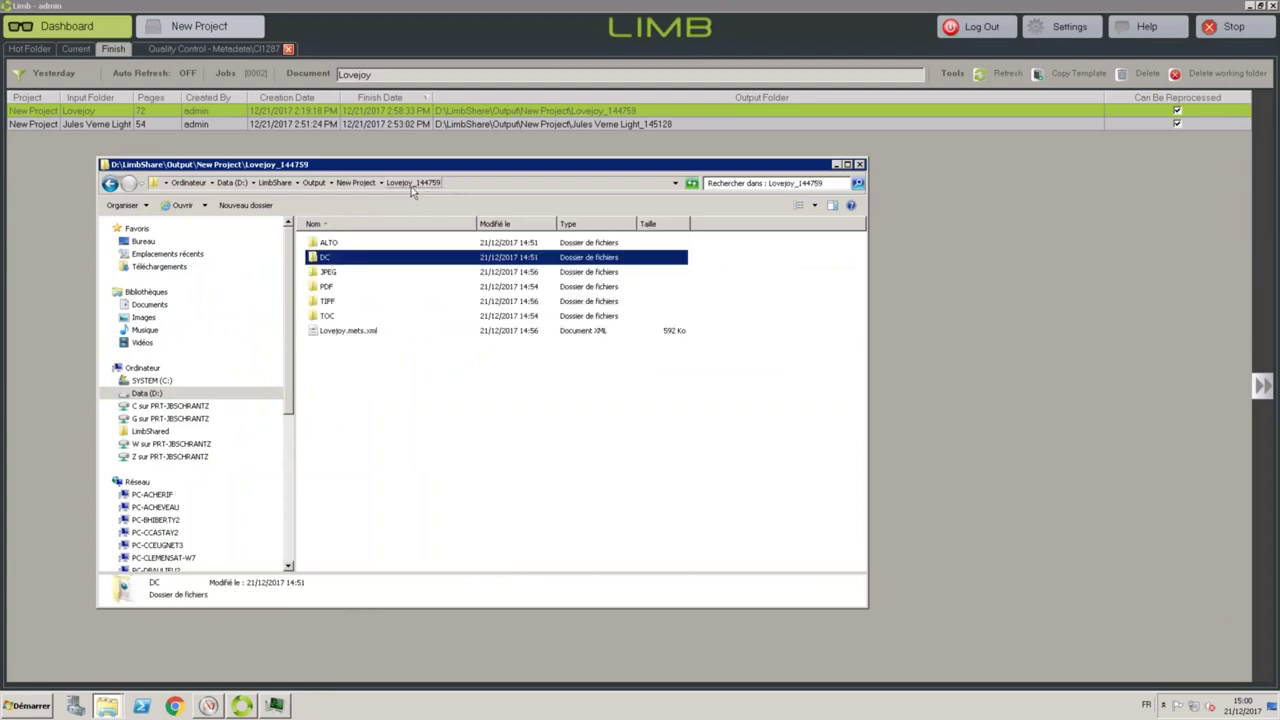
{"action": "double_click", "coordinate": [336, 245]}
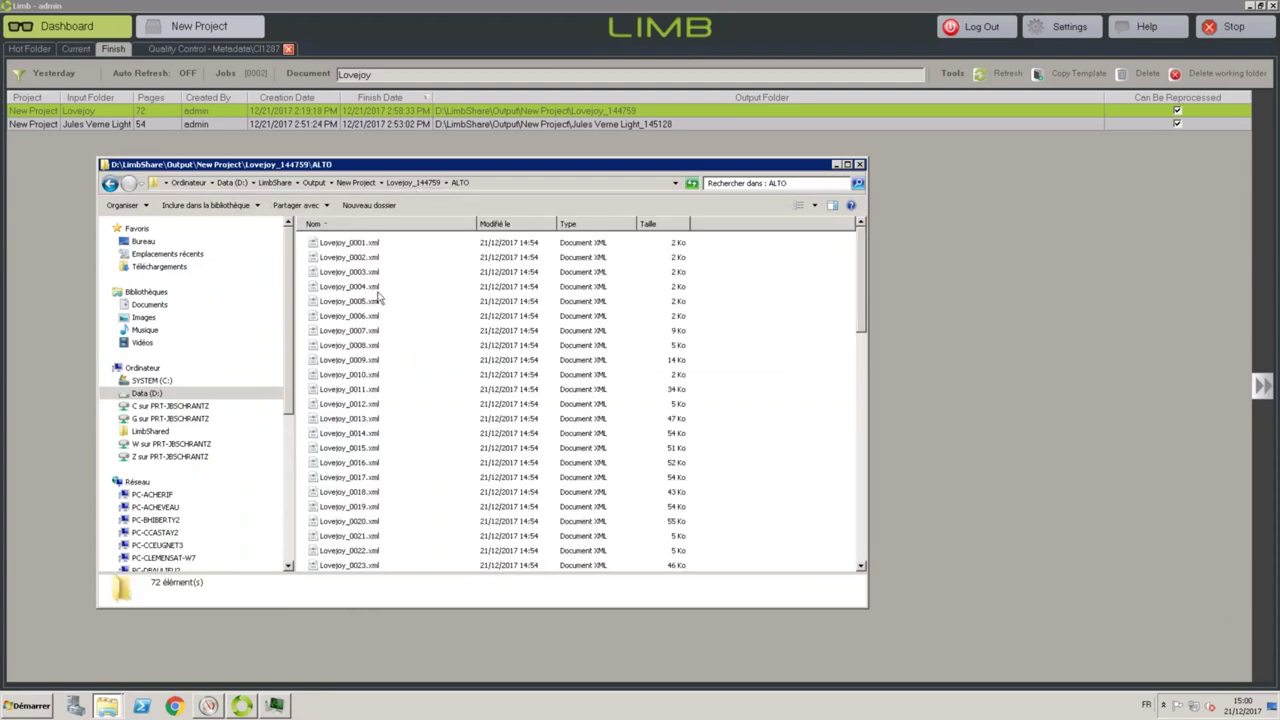
Open Lovejoy_0011.xml from the ALTO folder in Notepad++, examine its page layout and recognized text strings, and close it.
{"action": "right_click", "coordinate": [359, 391]}
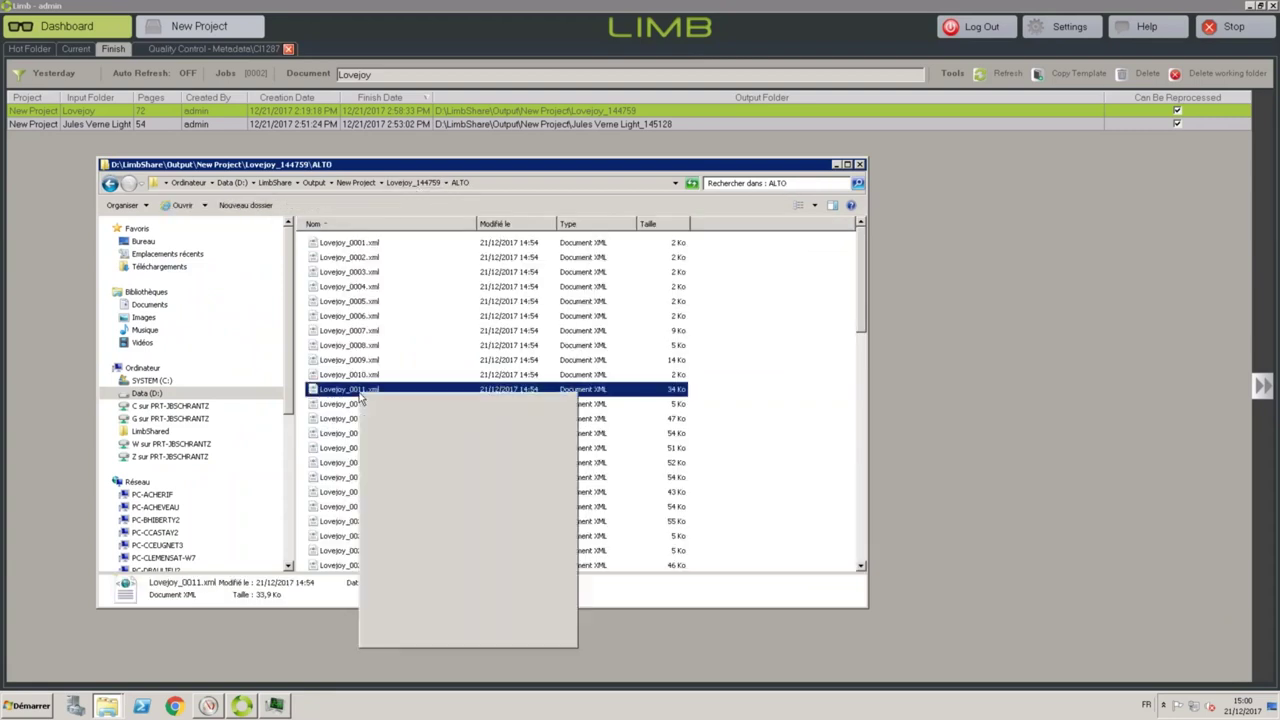
{"action": "left_click", "coordinate": [384, 424]}
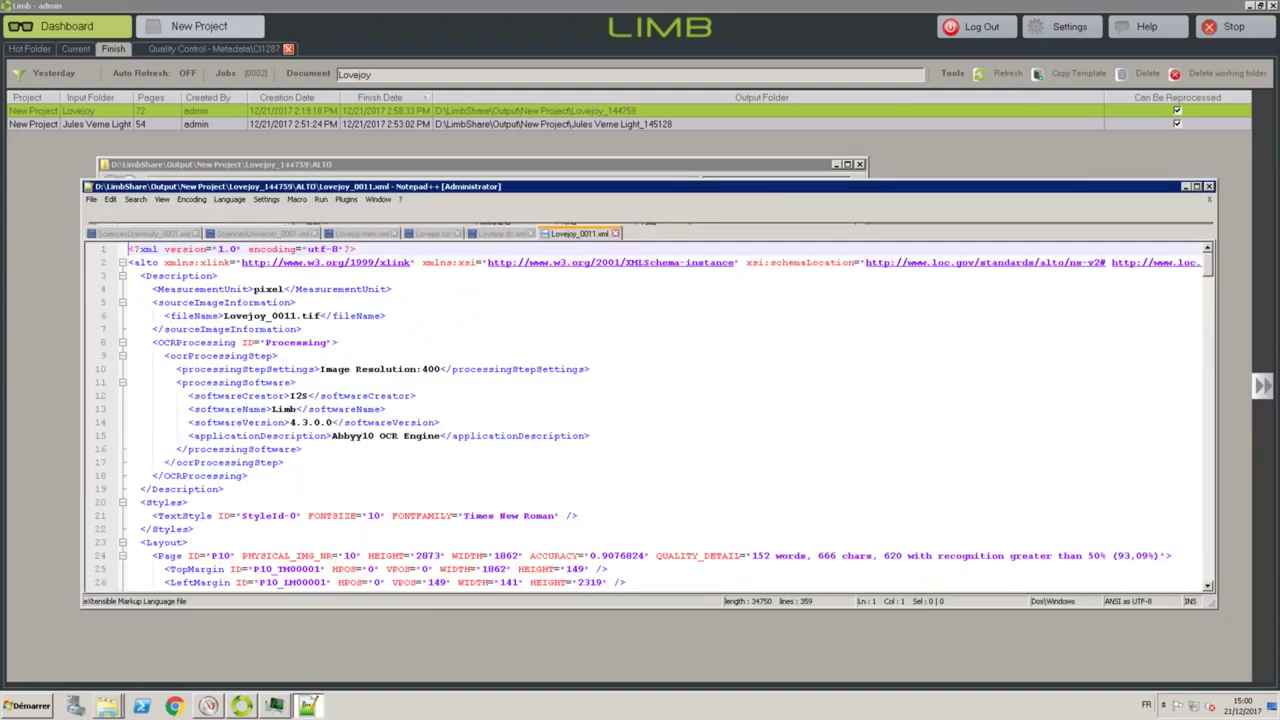
{"action": "scroll", "coordinate": [316, 396], "scroll_direction": "down", "scroll_amount": 5}
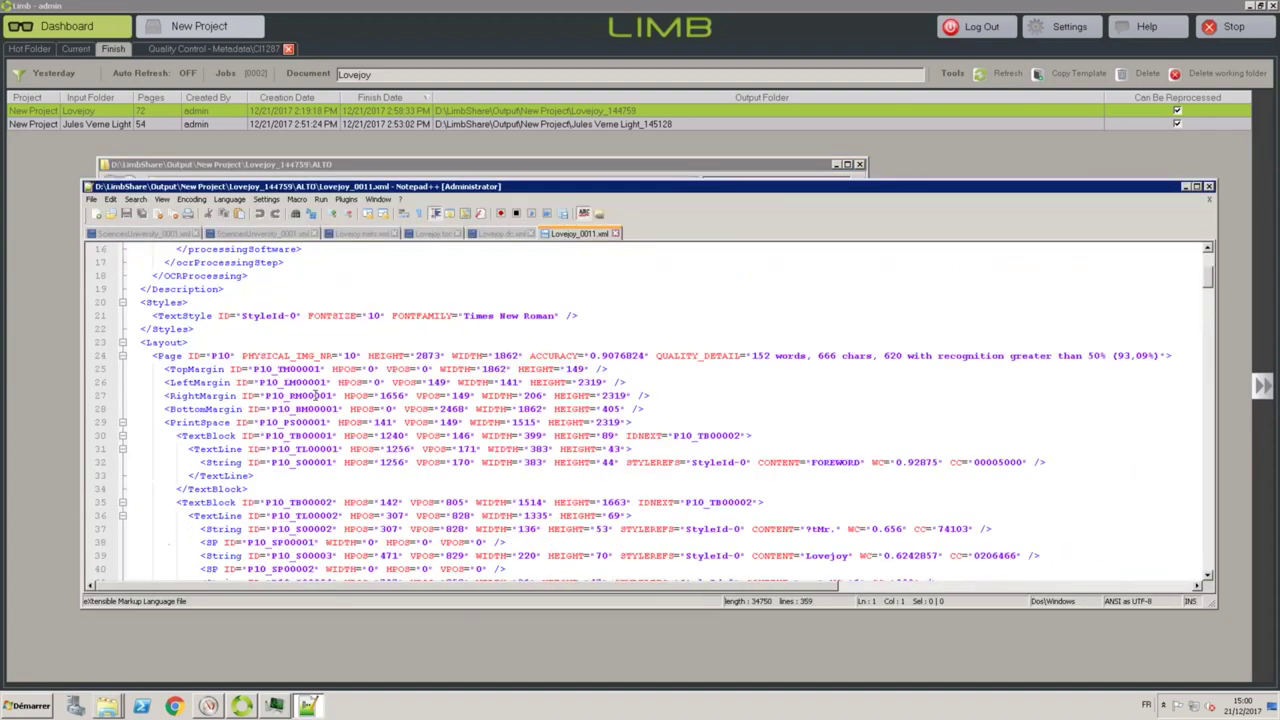
{"action": "scroll", "coordinate": [316, 396], "scroll_direction": "down", "scroll_amount": 1}
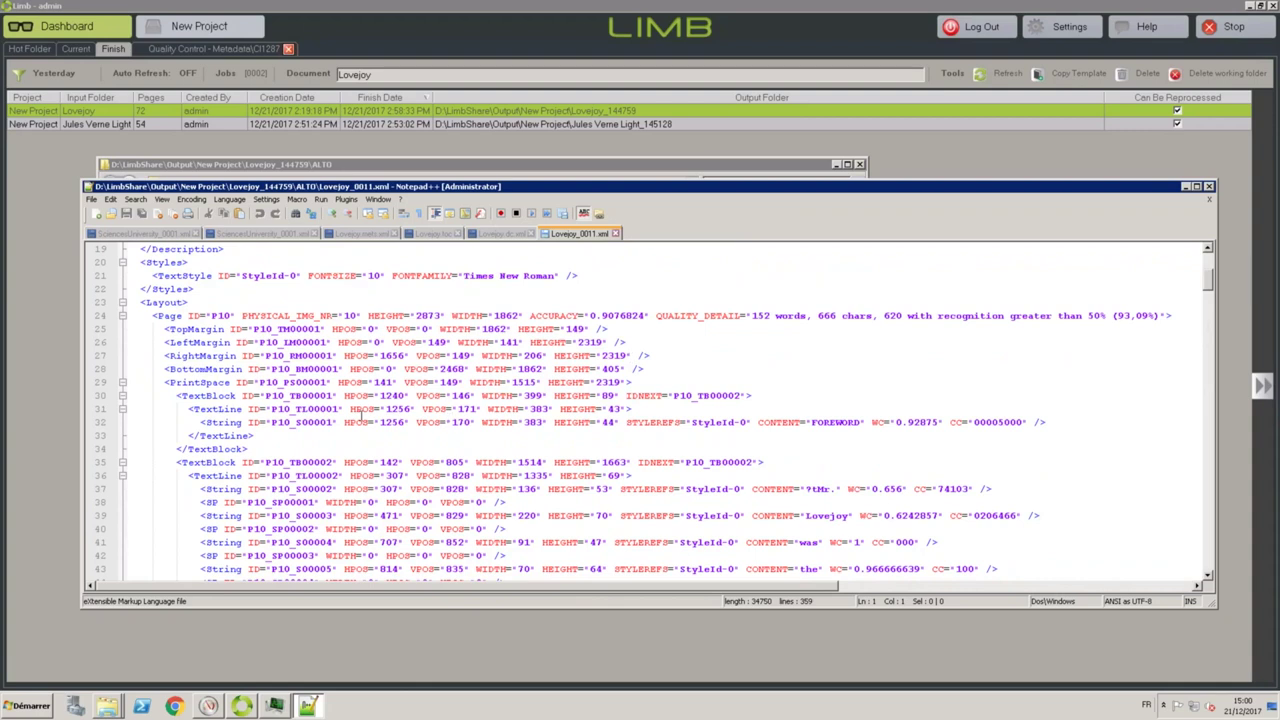
{"action": "scroll", "coordinate": [621, 437], "scroll_direction": "down", "scroll_amount": 4}
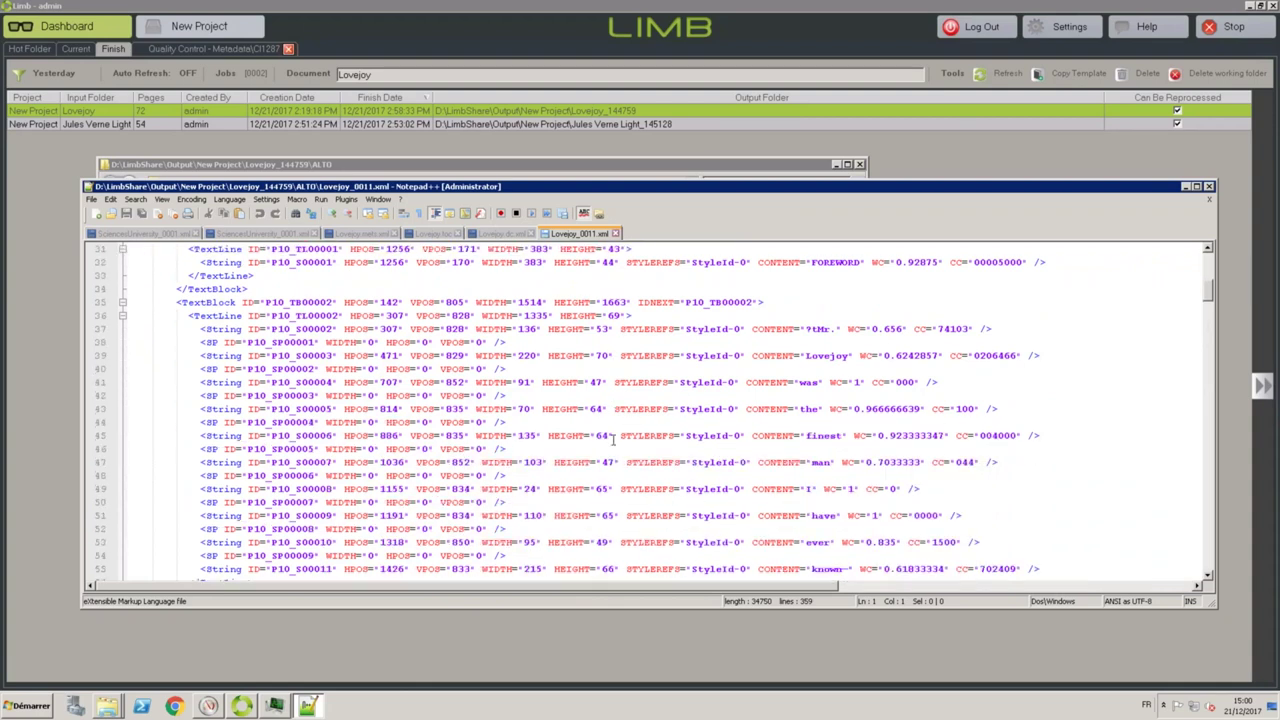
{"action": "left_click", "coordinate": [1209, 187]}
Return to the Lovejoy_144759 output folder and open Lovejoy.pdf from its PDF subfolder.
{"action": "left_click", "coordinate": [415, 182]}
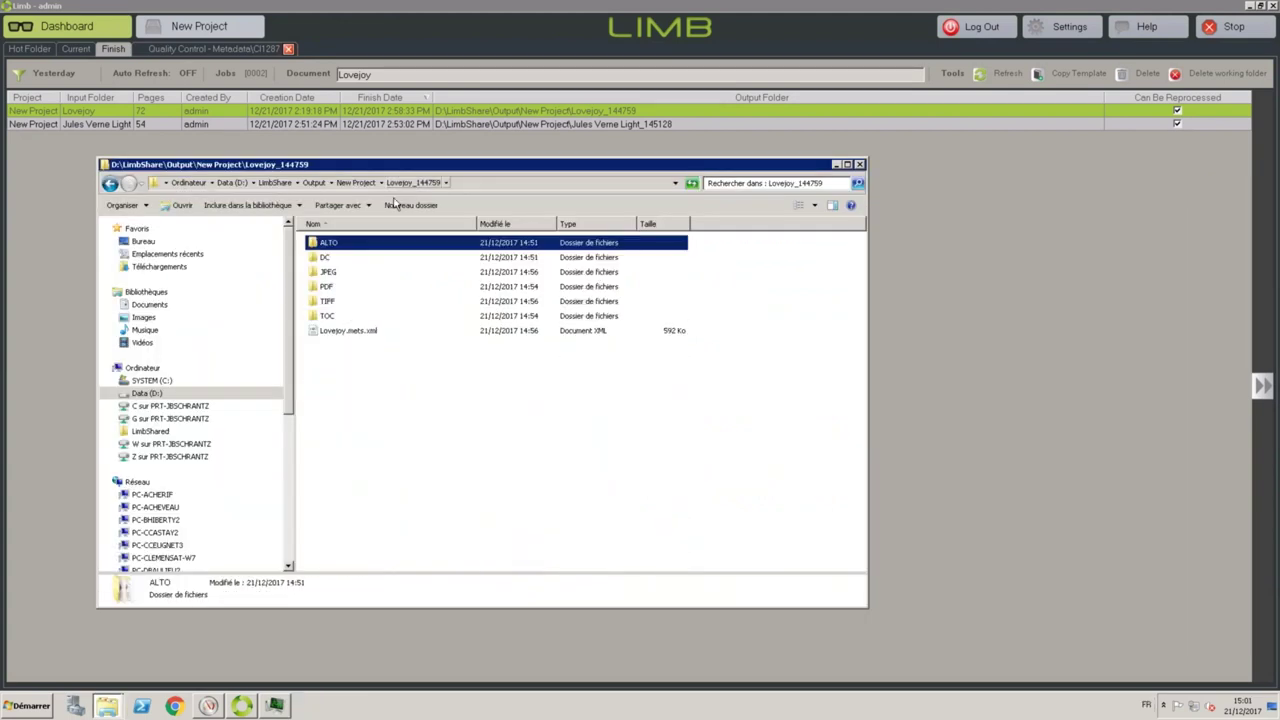
{"action": "left_click", "coordinate": [327, 289]}
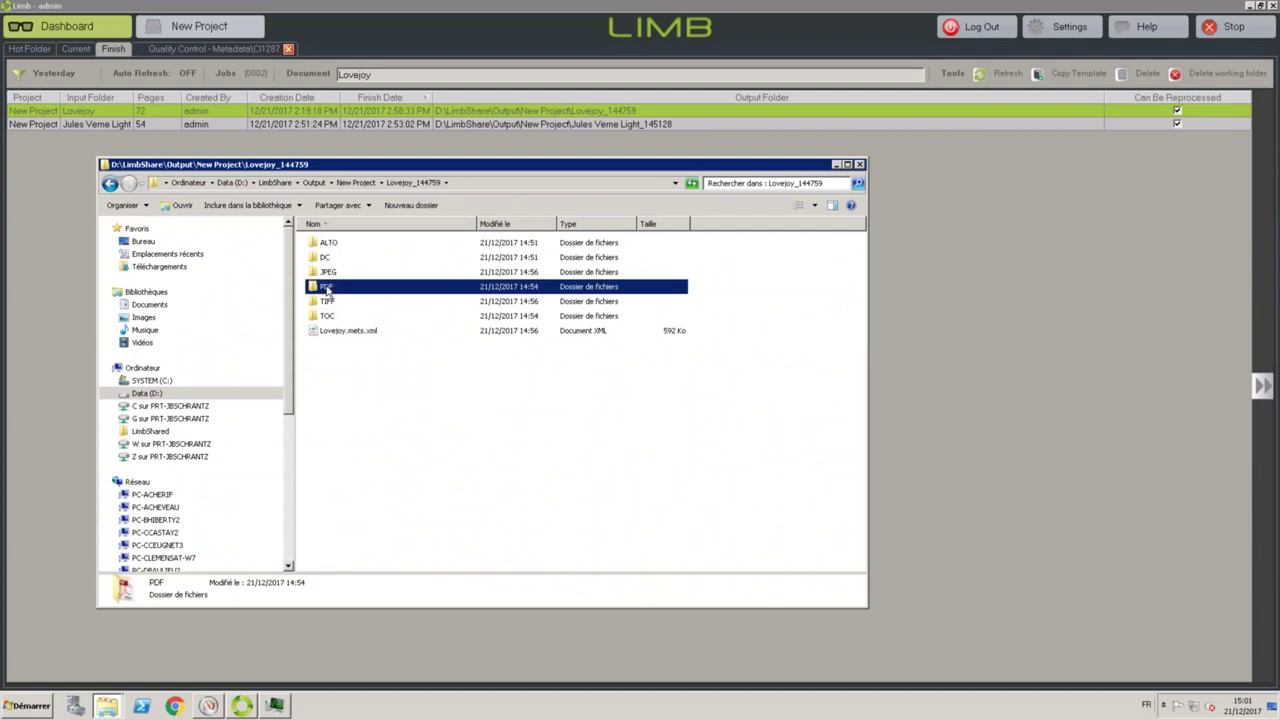
{"action": "double_click", "coordinate": [327, 289]}
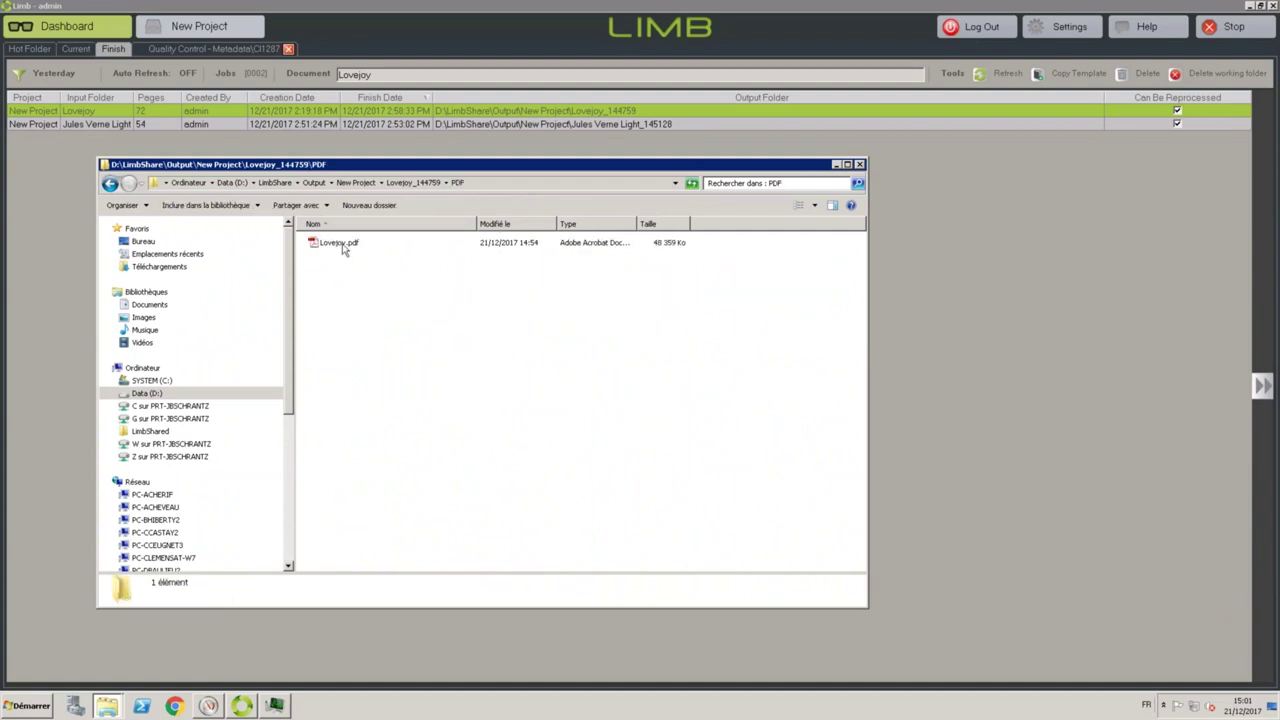
{"action": "double_click", "coordinate": [340, 243]}
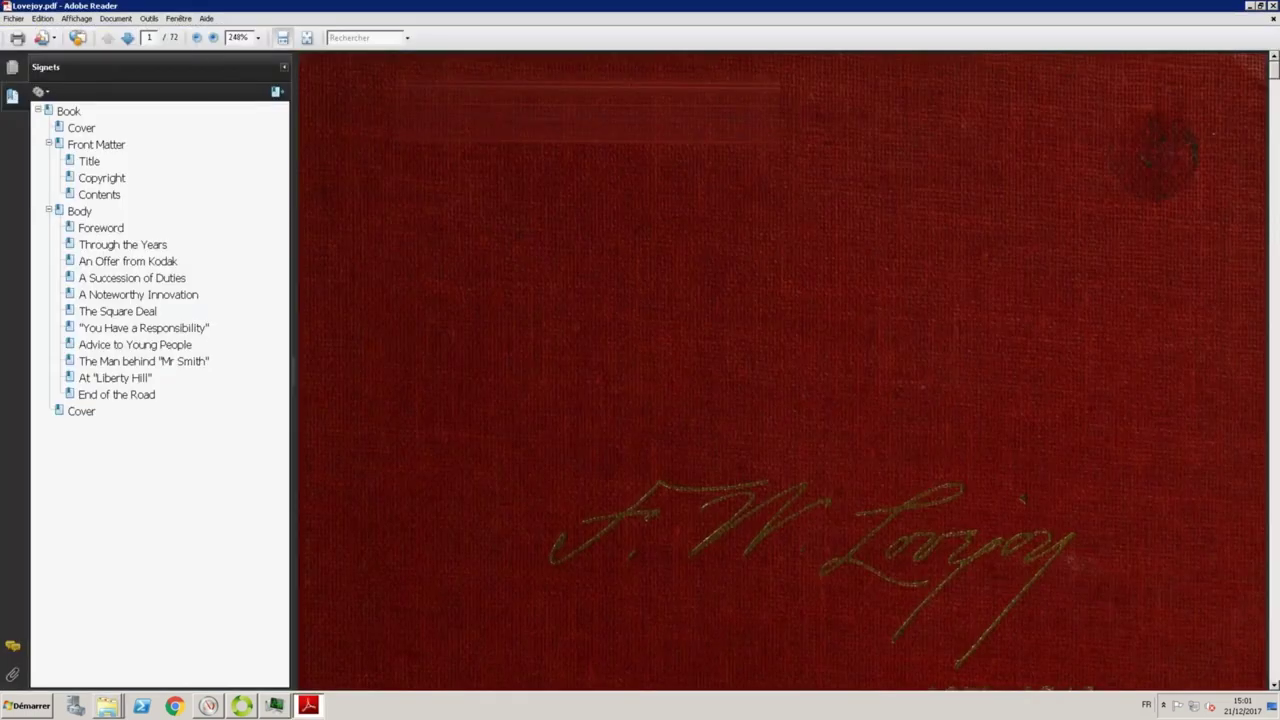
Zoom the PDF out until the whole cover fits, and examine the front matter through to the table of contents.
{"action": "left_click", "coordinate": [197, 38]}
{"action": "left_click", "coordinate": [197, 38]}
{"action": "left_click", "coordinate": [198, 44]}
{"action": "left_click", "coordinate": [198, 44]}
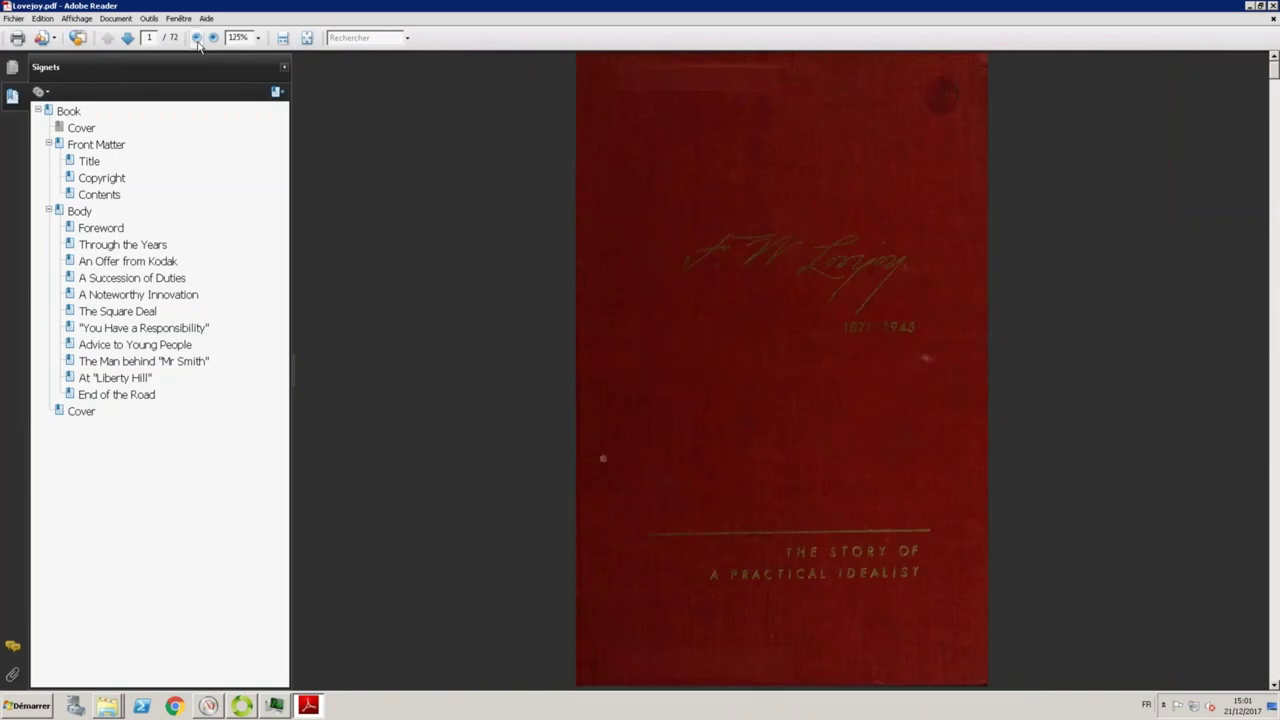
{"action": "scroll", "coordinate": [856, 372], "scroll_direction": "down", "scroll_amount": 5}
{"action": "scroll", "coordinate": [856, 372], "scroll_direction": "down", "scroll_amount": 5}
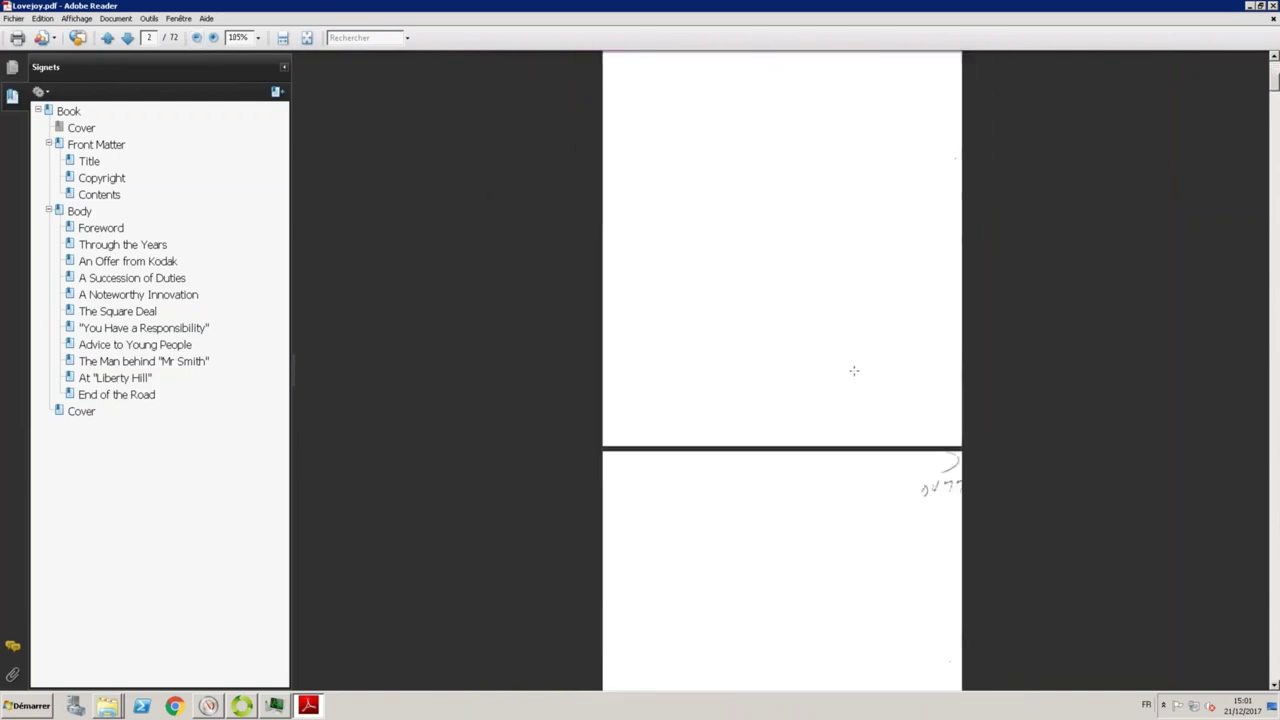
{"action": "scroll", "coordinate": [1275, 483], "scroll_direction": "down", "scroll_amount": 10}
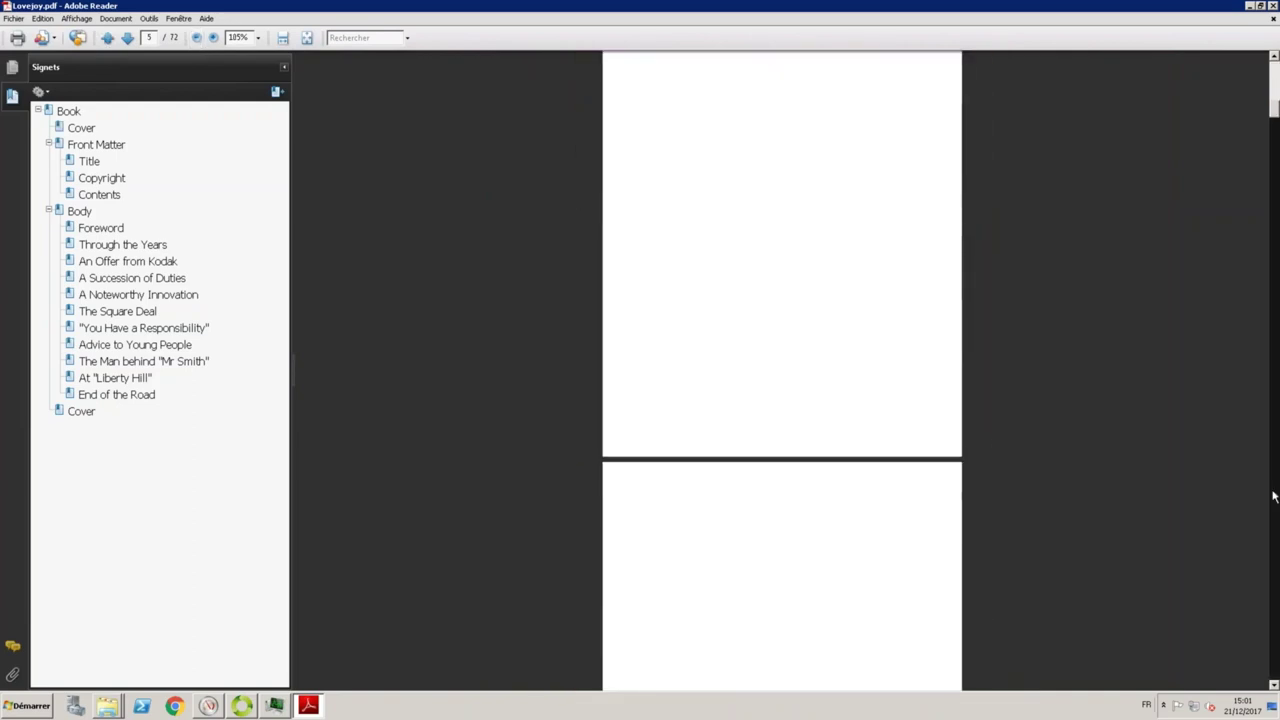
{"action": "scroll", "coordinate": [1275, 496], "scroll_direction": "down", "scroll_amount": 5}
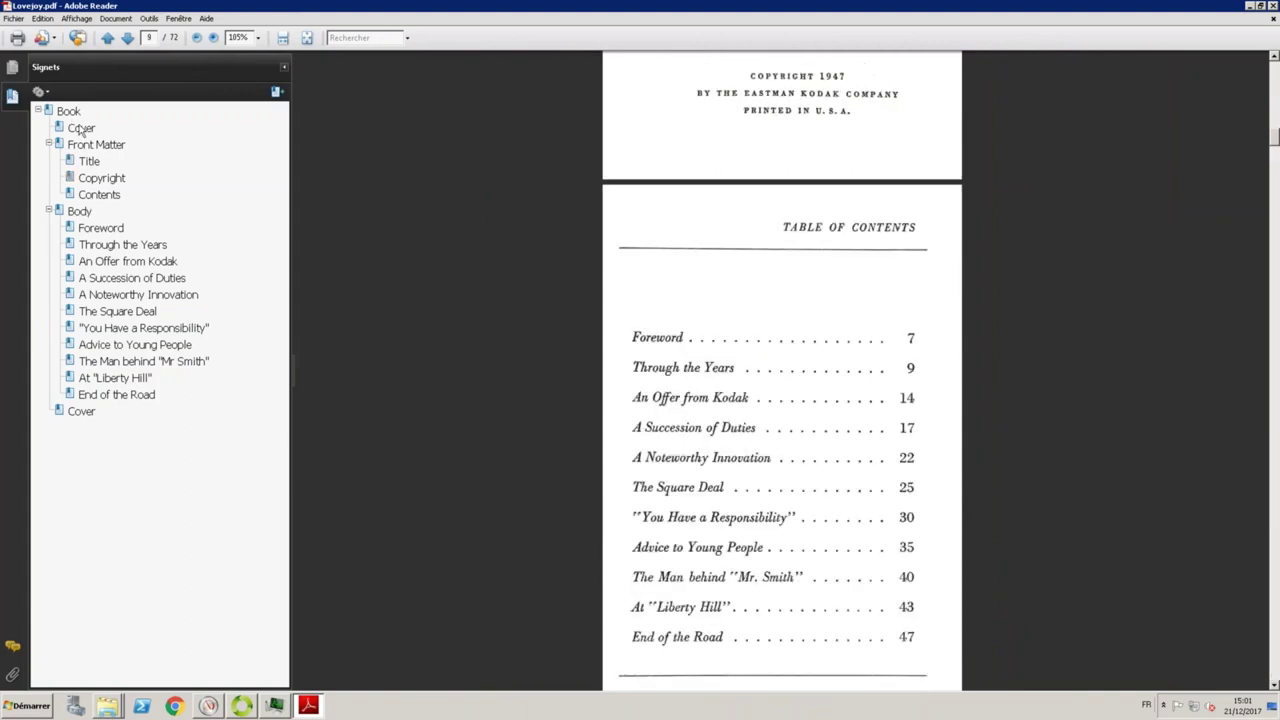
Follow the Foreword, Through the Years, An Offer from Kodak and A Noteworthy Innovation bookmarks, and test text selection on the last chapter's opening.
{"action": "left_click", "coordinate": [103, 230]}
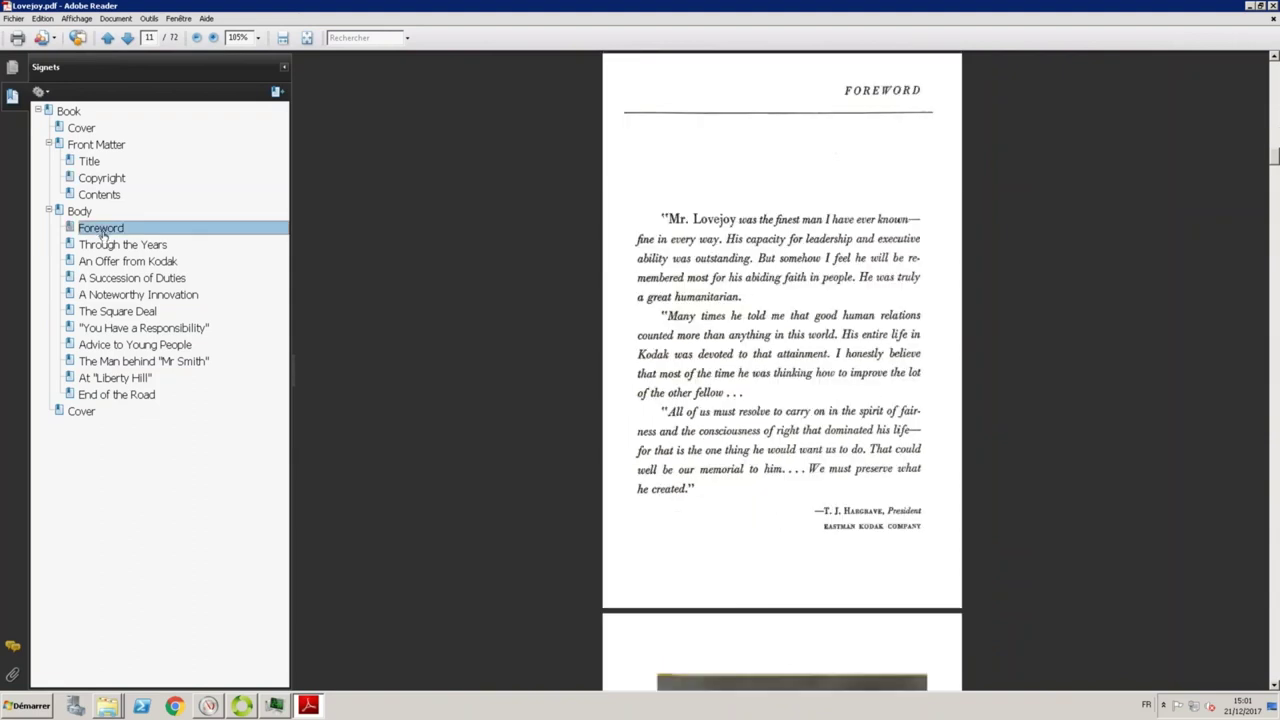
{"action": "left_click", "coordinate": [101, 246]}
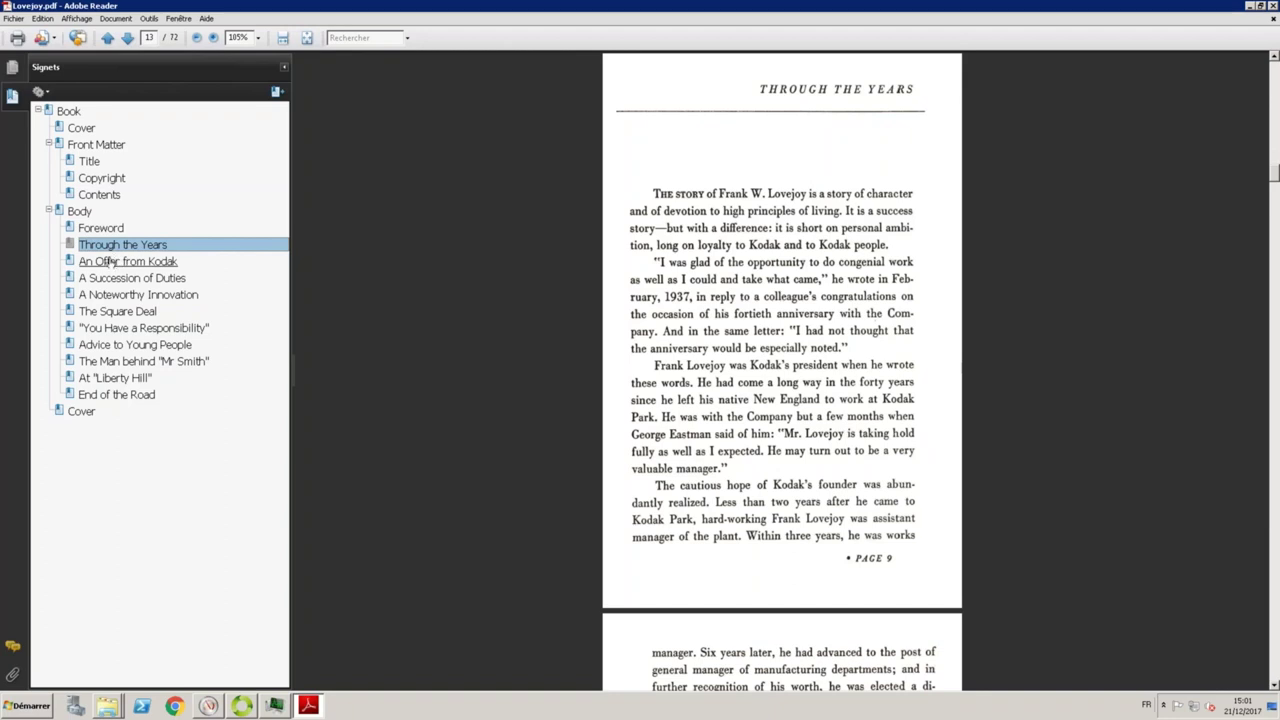
{"action": "left_click", "coordinate": [110, 262]}
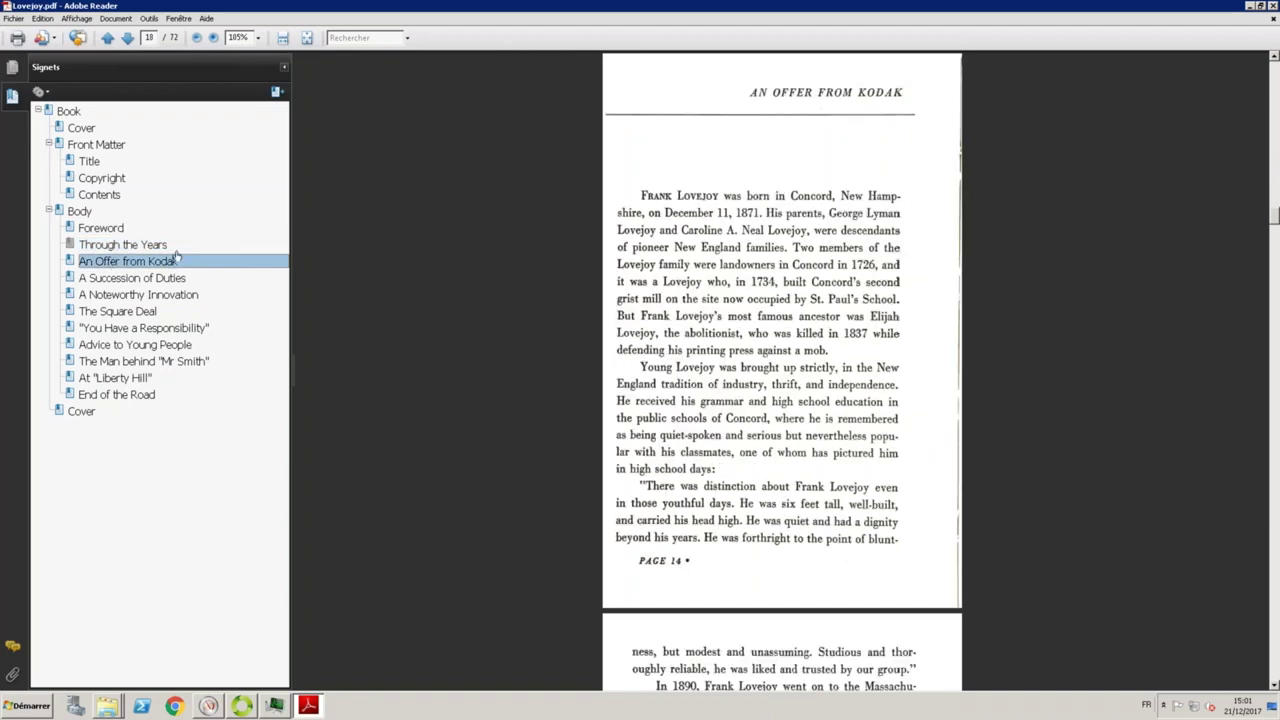
{"action": "left_click", "coordinate": [130, 295]}
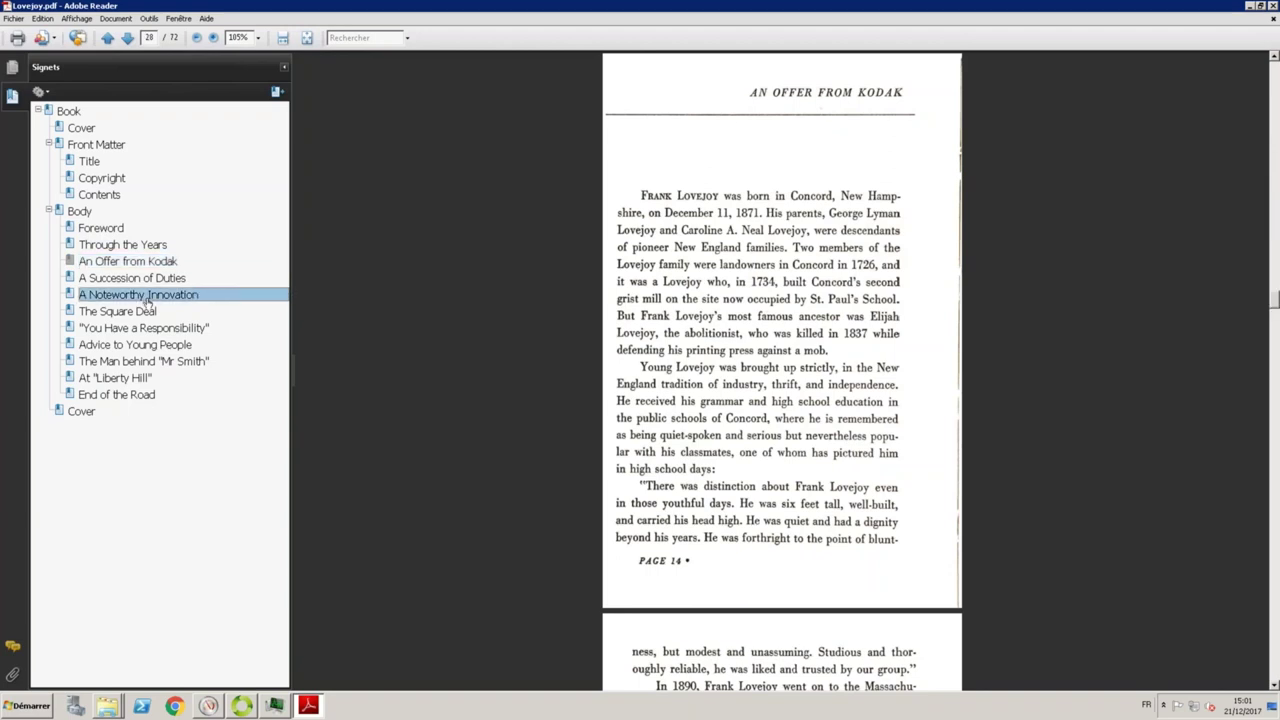
{"action": "left_click_drag", "start_coordinate": [751, 90], "coordinate": [897, 358]}
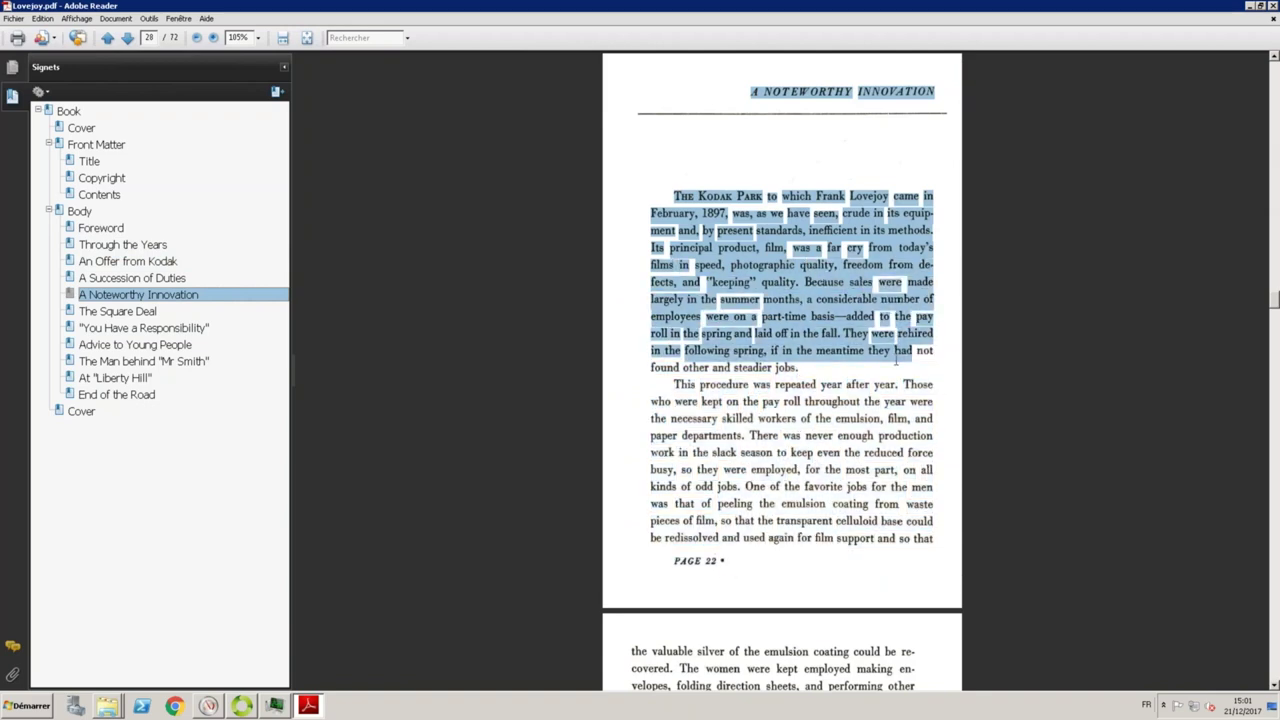
{"action": "left_click", "coordinate": [837, 156]}
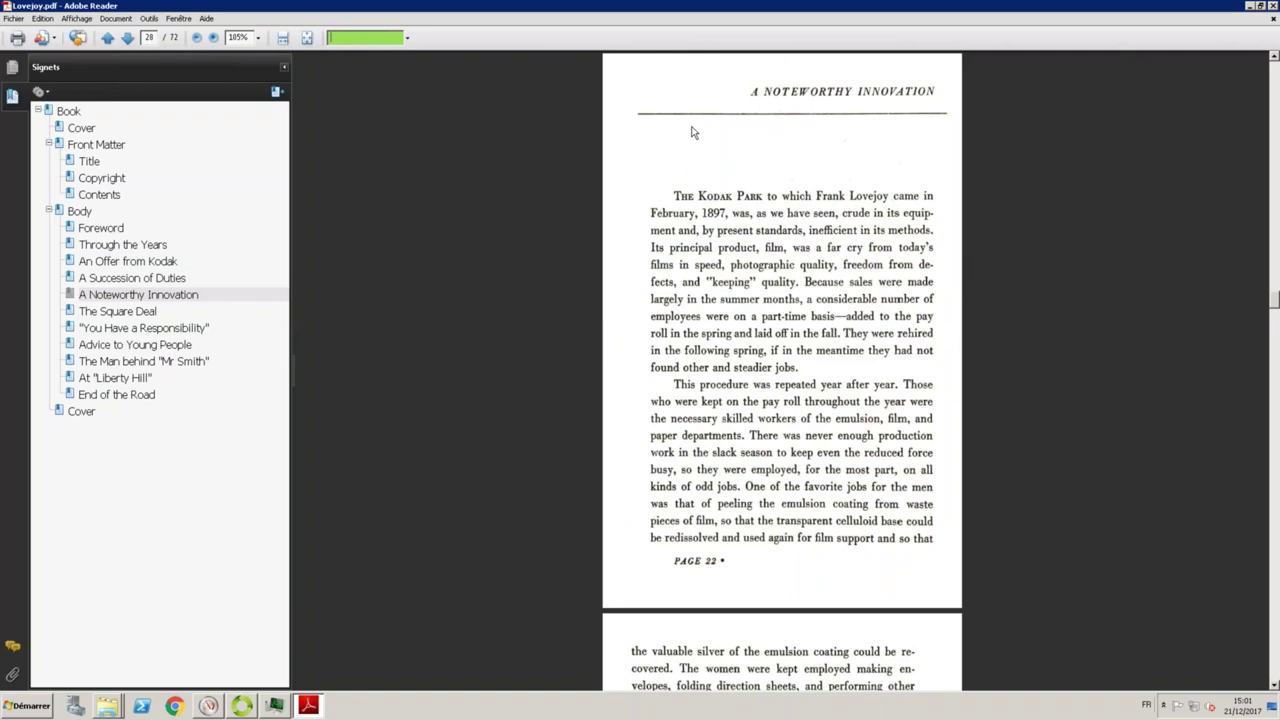
Search the PDF for "Innovation".
{"action": "type", "text": "Innova"}
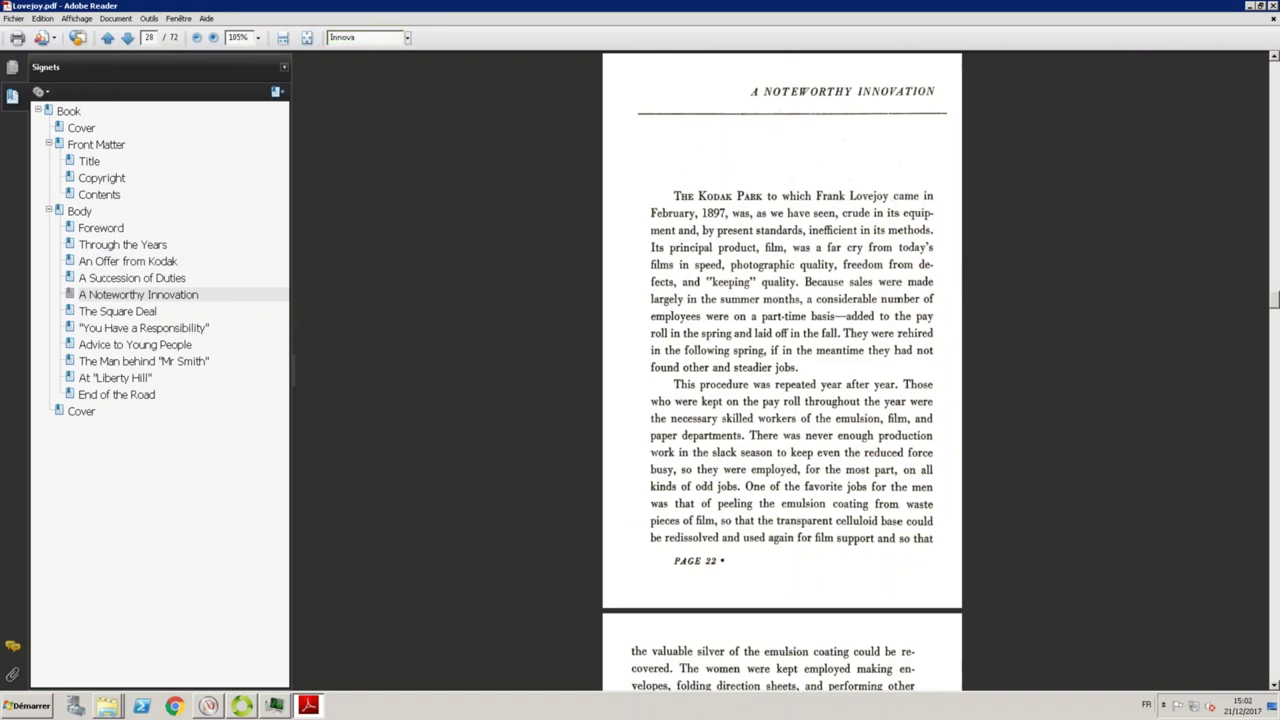
{"action": "left_click", "coordinate": [375, 37]}
{"action": "left_click", "coordinate": [380, 38]}
{"action": "type", "text": "tion"}
{"action": "key", "text": "Return"}
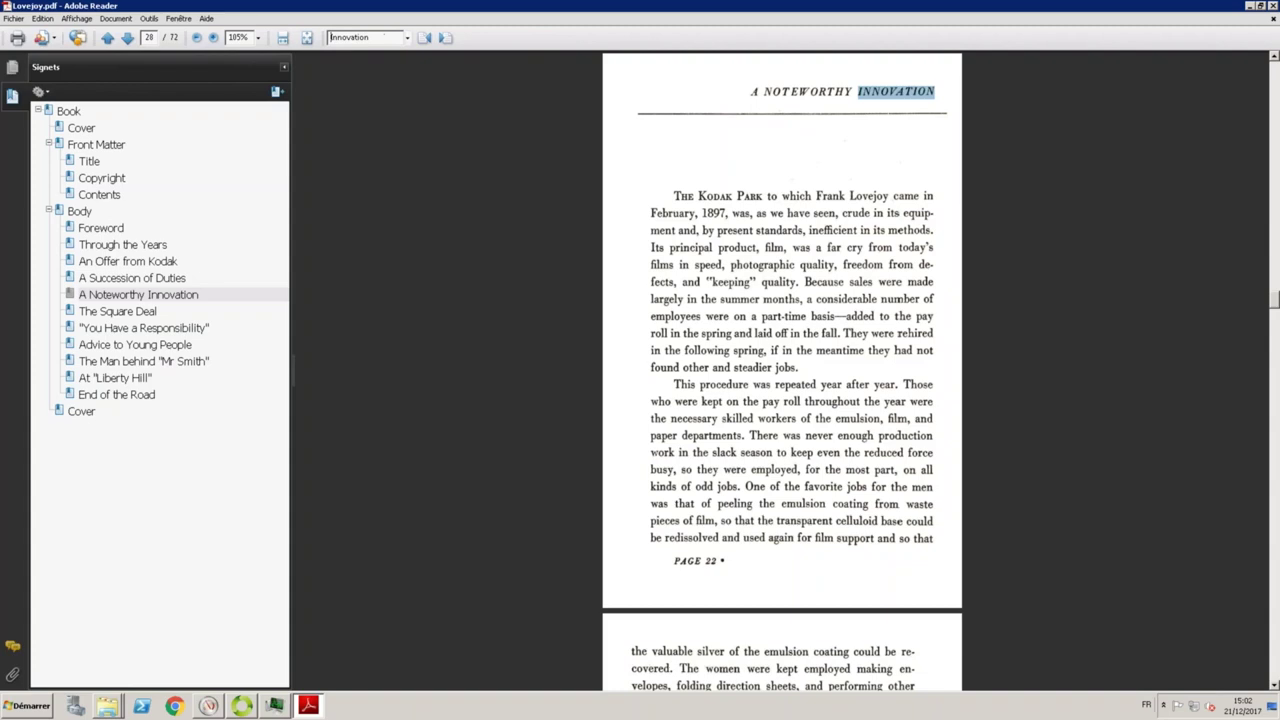
Step forward and backward through the occurrences of "Innovation" in the PDF.
{"action": "left_click", "coordinate": [443, 40]}
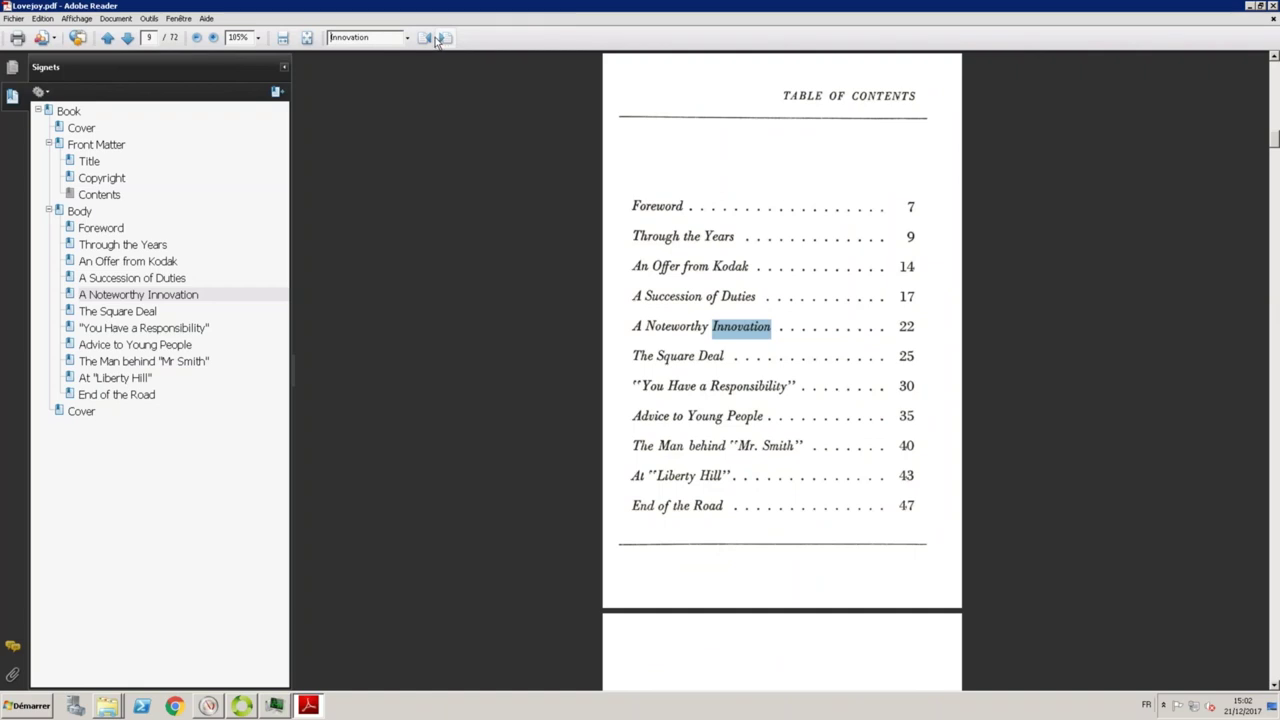
{"action": "left_click", "coordinate": [446, 38]}
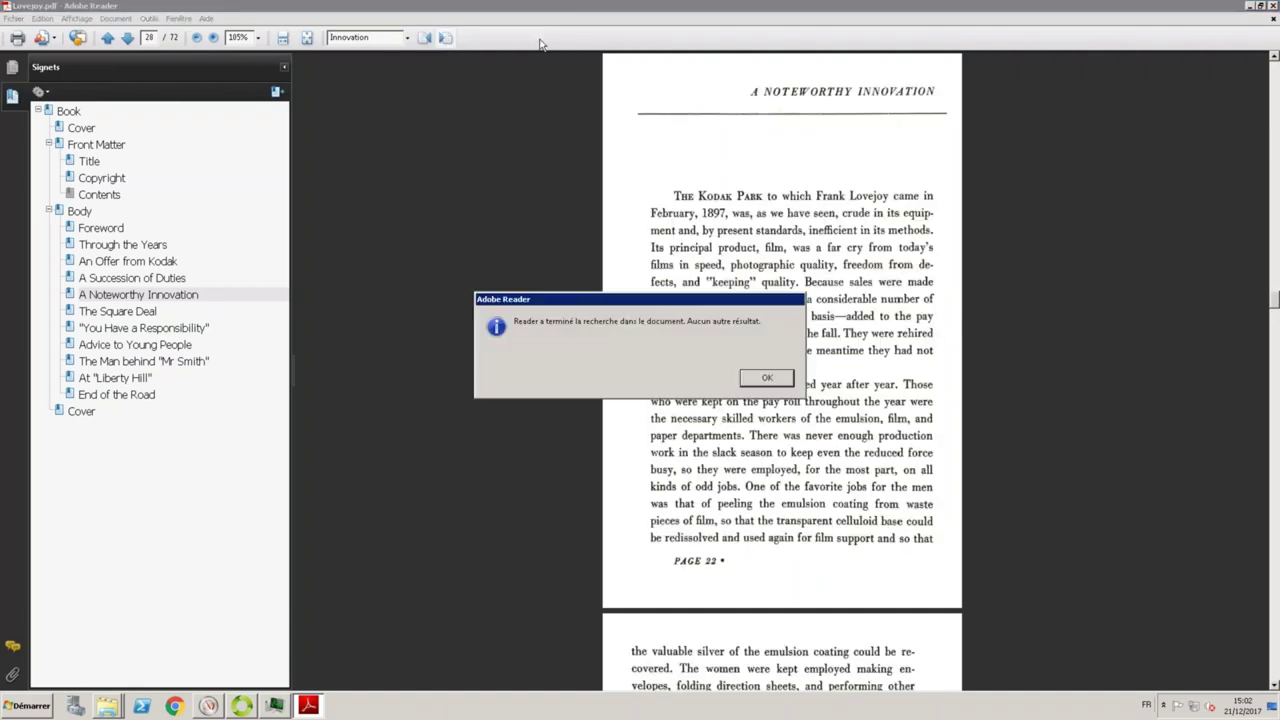
{"action": "left_click", "coordinate": [776, 380]}
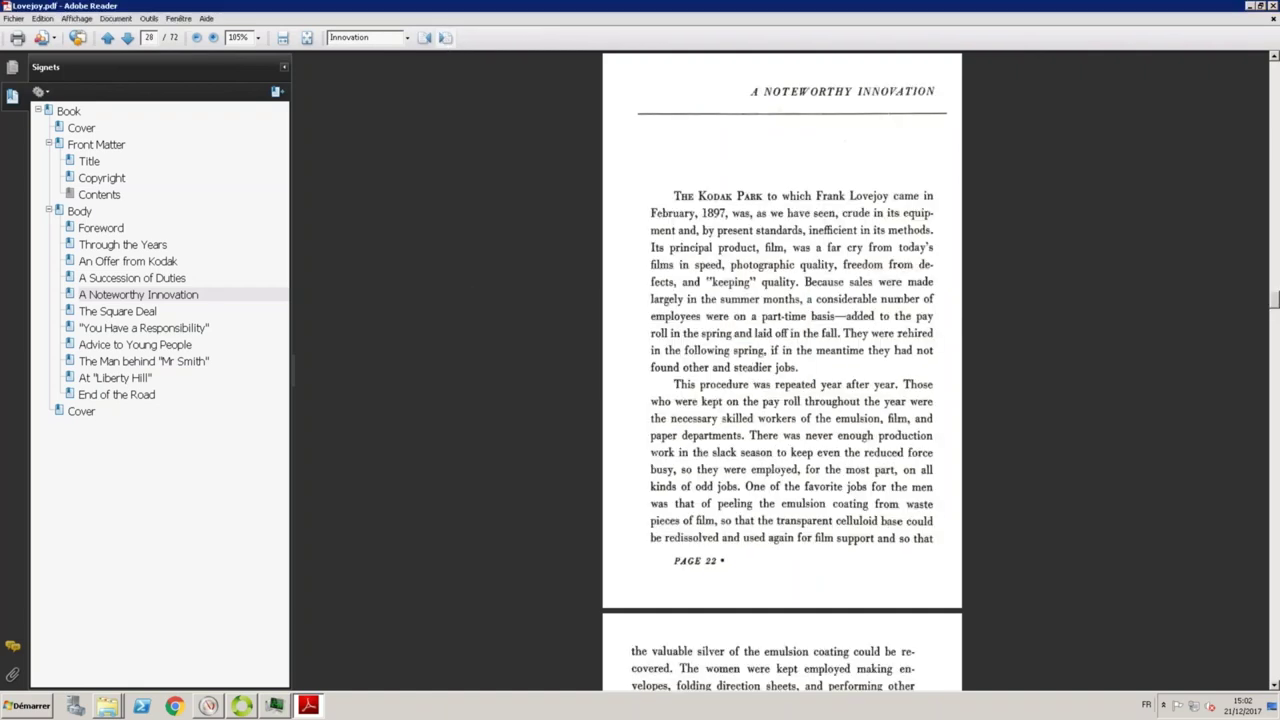
{"action": "left_click", "coordinate": [424, 38]}
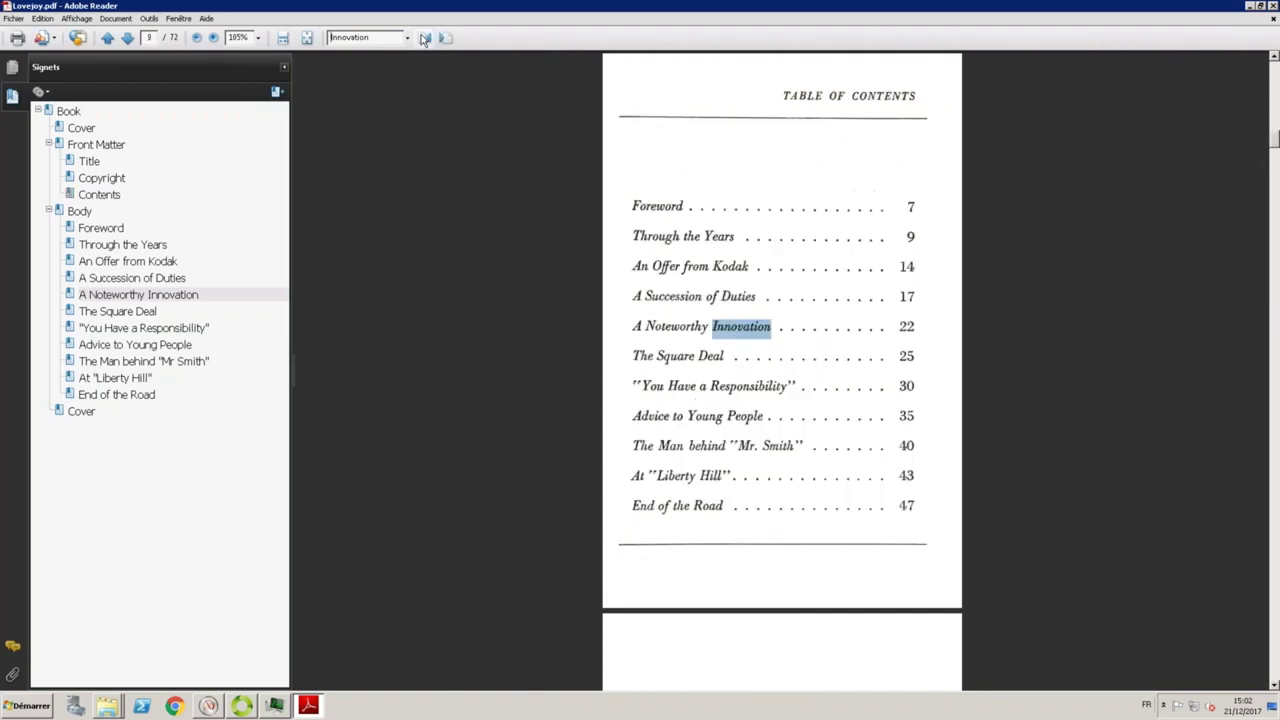
Close the PDF and its output folder, and display the current jobs in the LIMB dashboard.
{"action": "left_click", "coordinate": [1273, 8]}
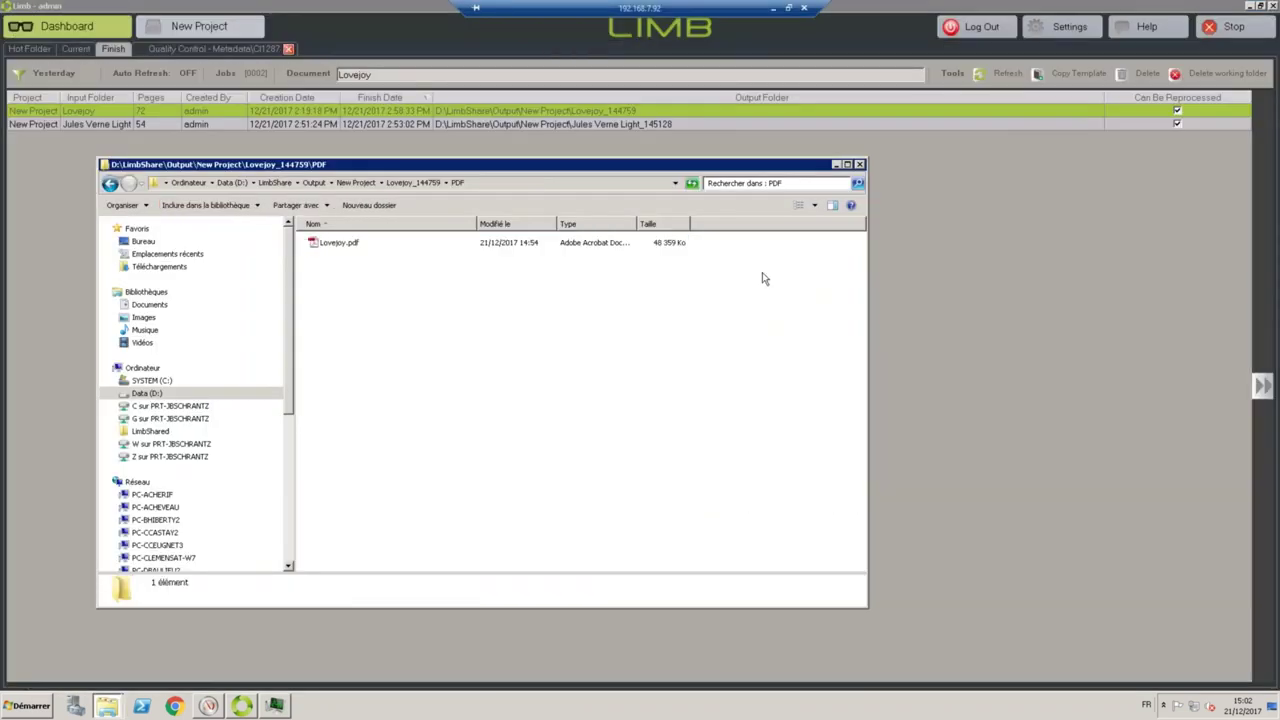
{"action": "left_click", "coordinate": [890, 187]}
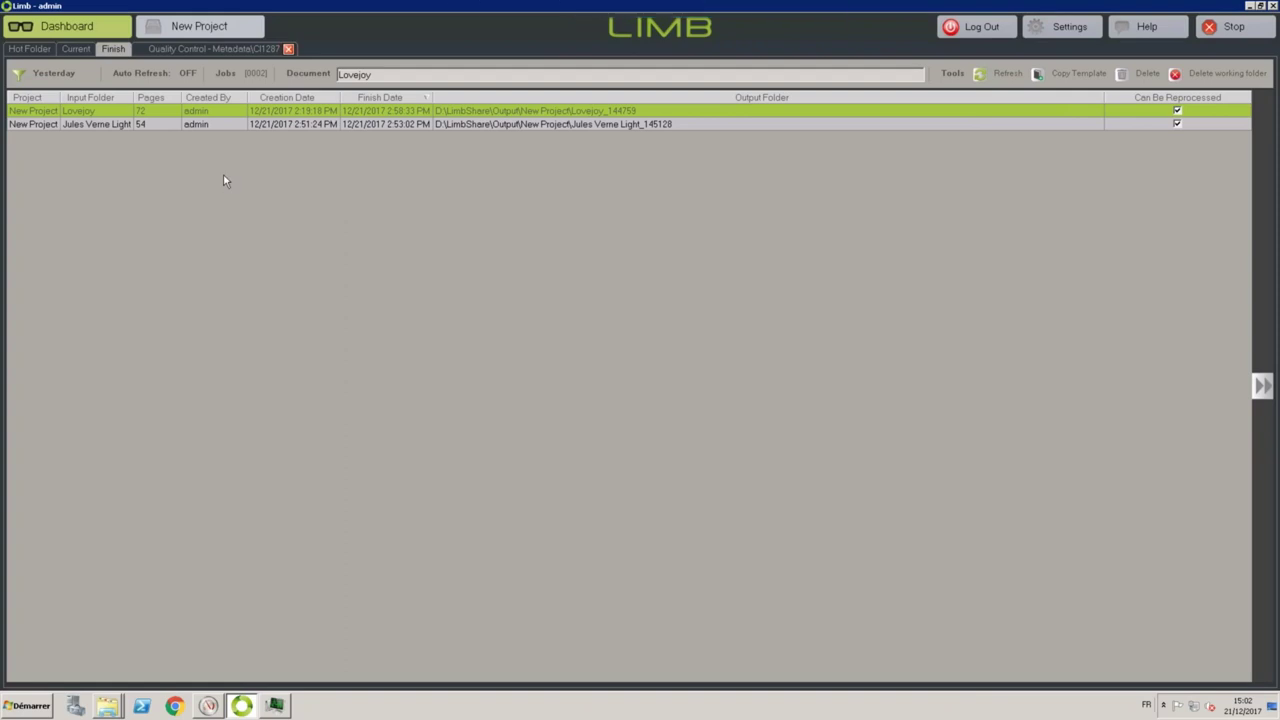
{"action": "left_click", "coordinate": [76, 49]}
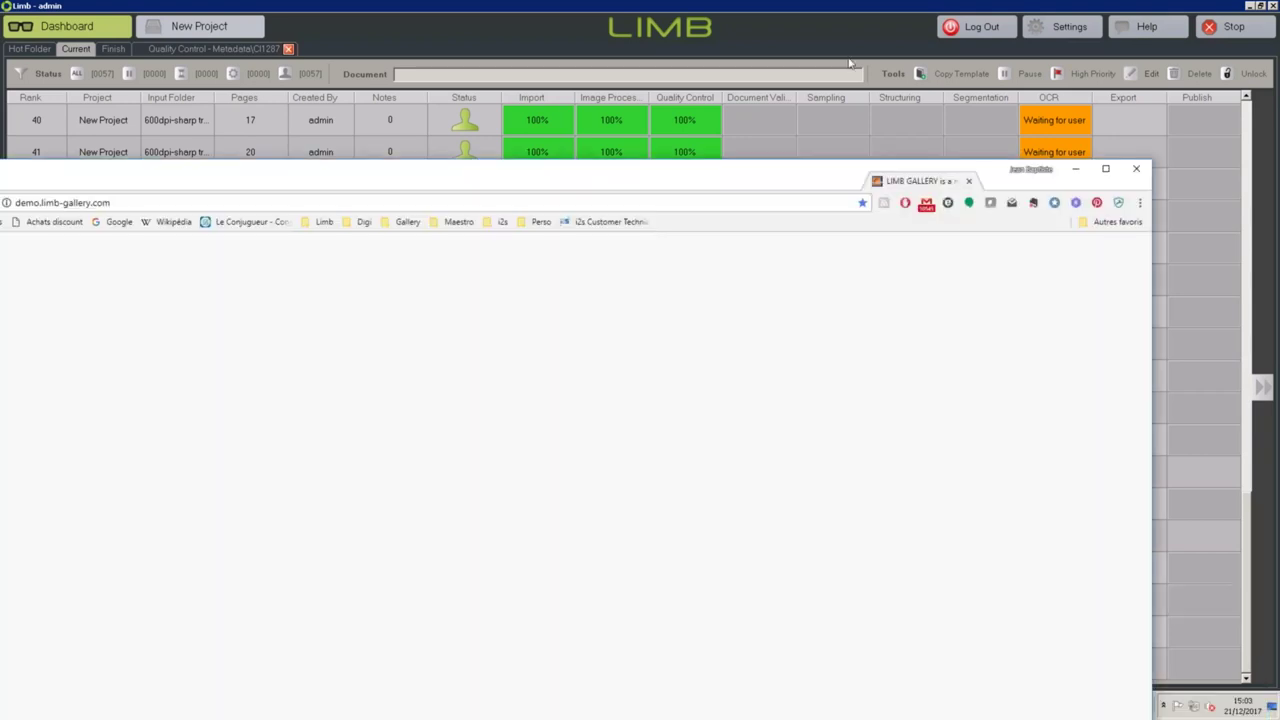
Switch to the LIMB Gallery demo site in a maximized browser window and open the library's records.
{"action": "left_click_drag", "start_coordinate": [1046, 167], "coordinate": [830, 5]}
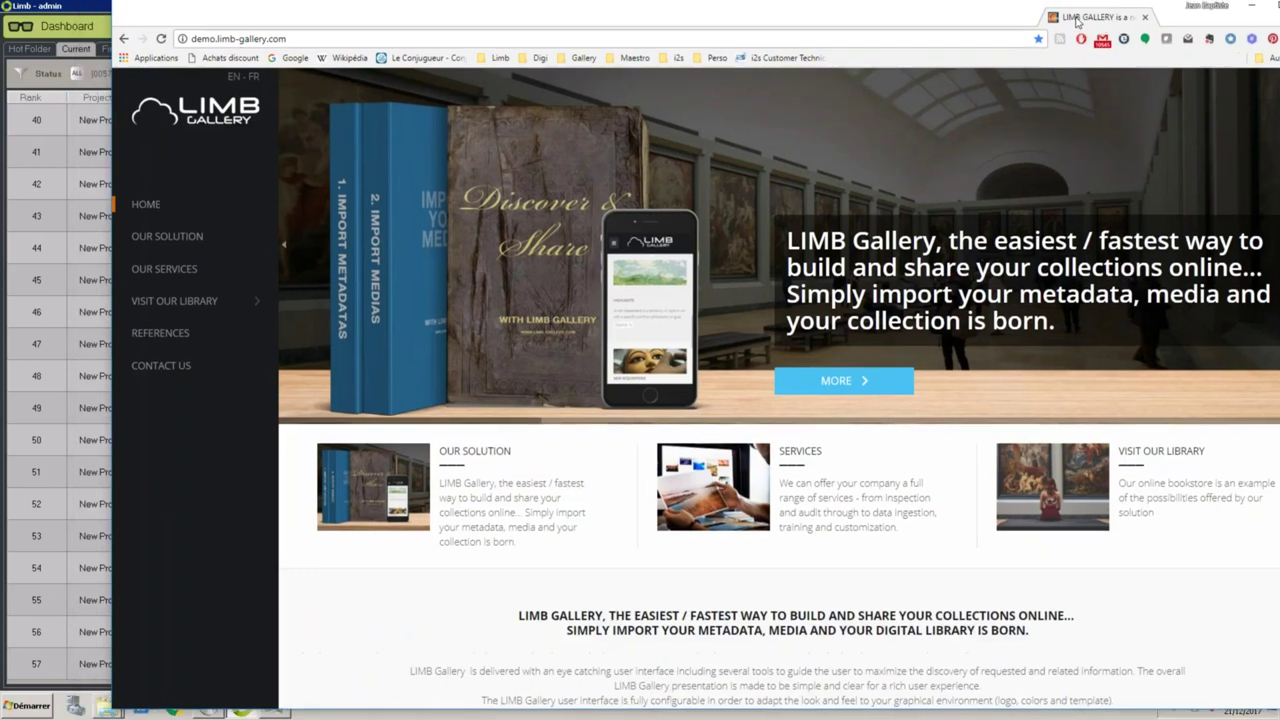
{"action": "left_click", "coordinate": [80, 295]}
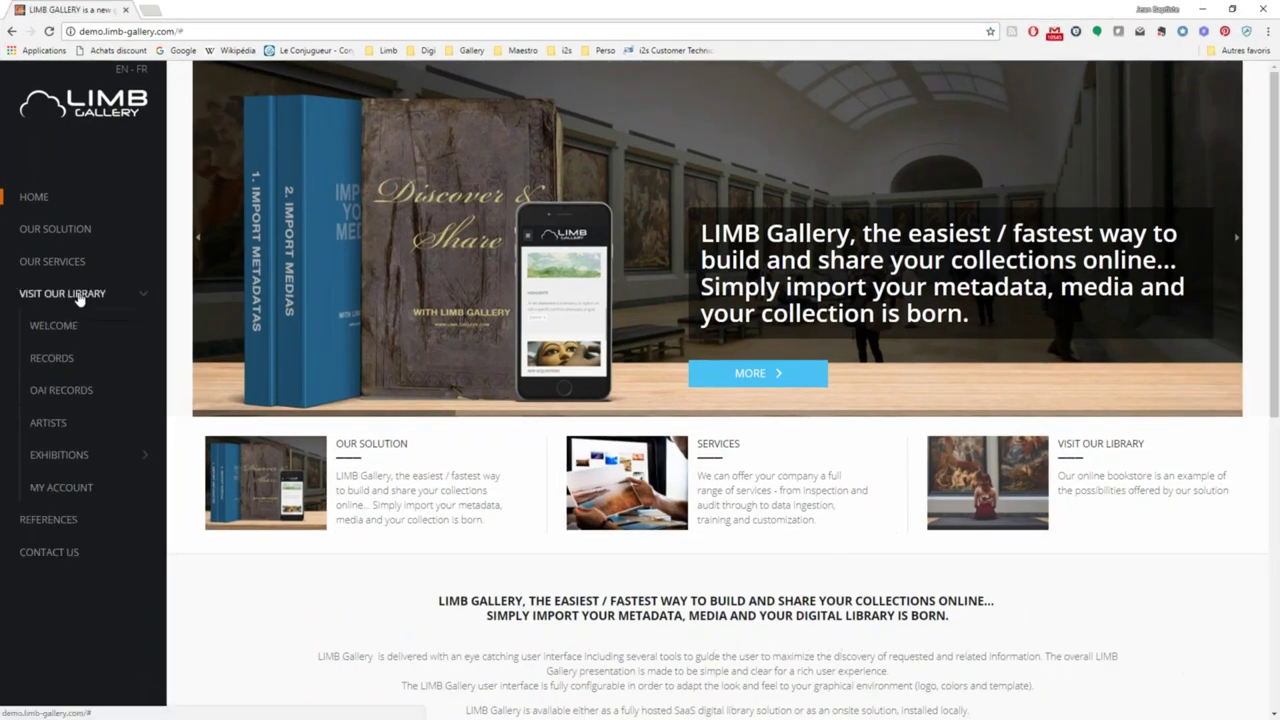
{"action": "left_click", "coordinate": [57, 364]}
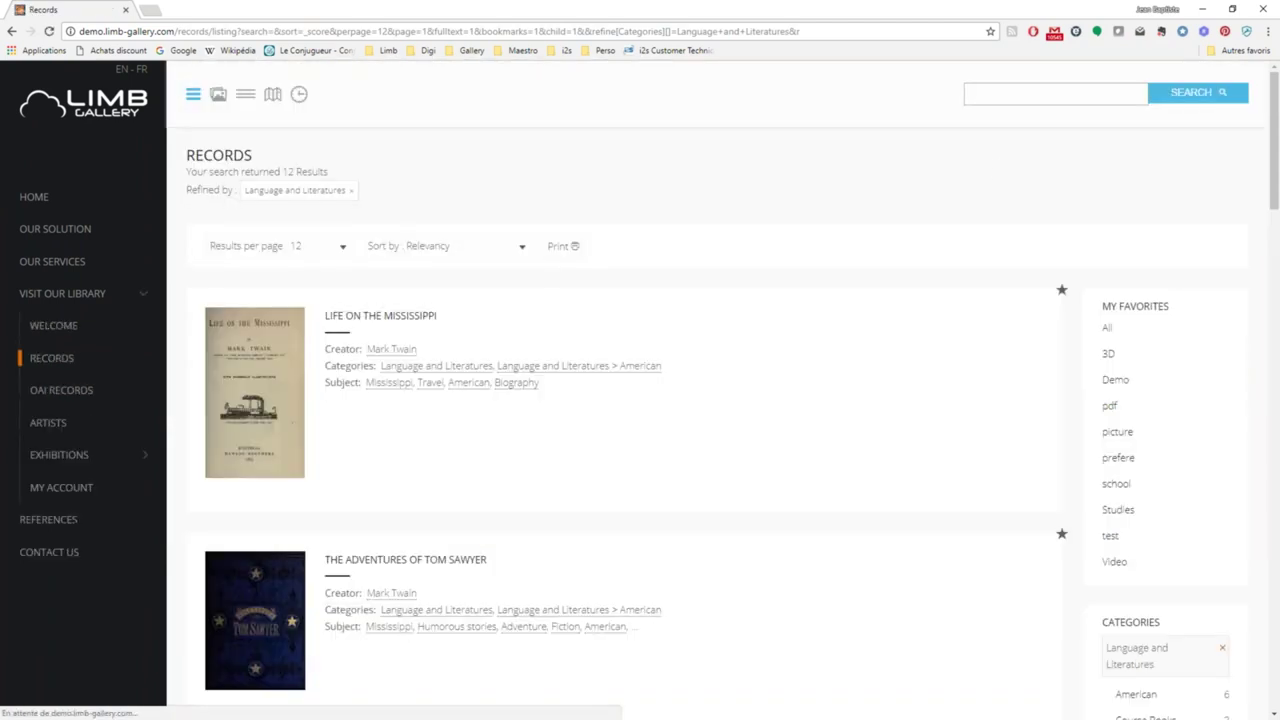
Search the gallery records for "lovejoy".
{"action": "left_click", "coordinate": [1083, 94]}
{"action": "type", "text": "love"}
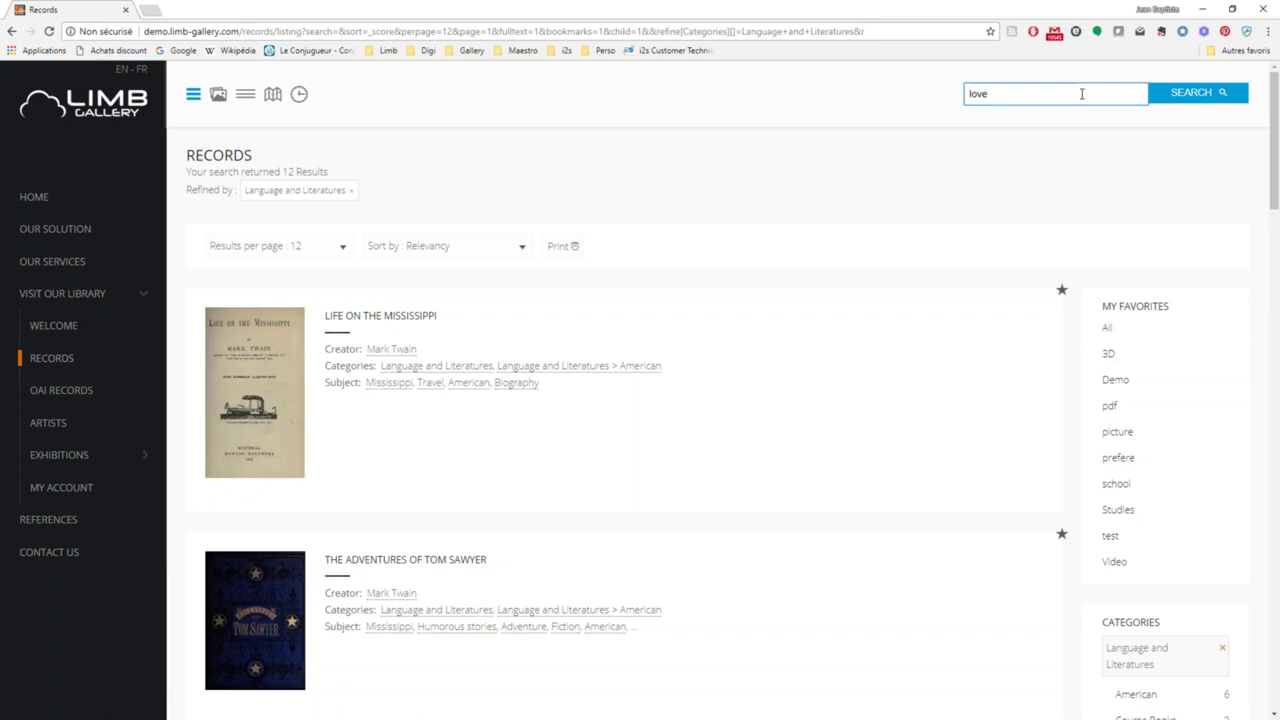
{"action": "type", "text": "joy"}
{"action": "key", "text": "Return"}
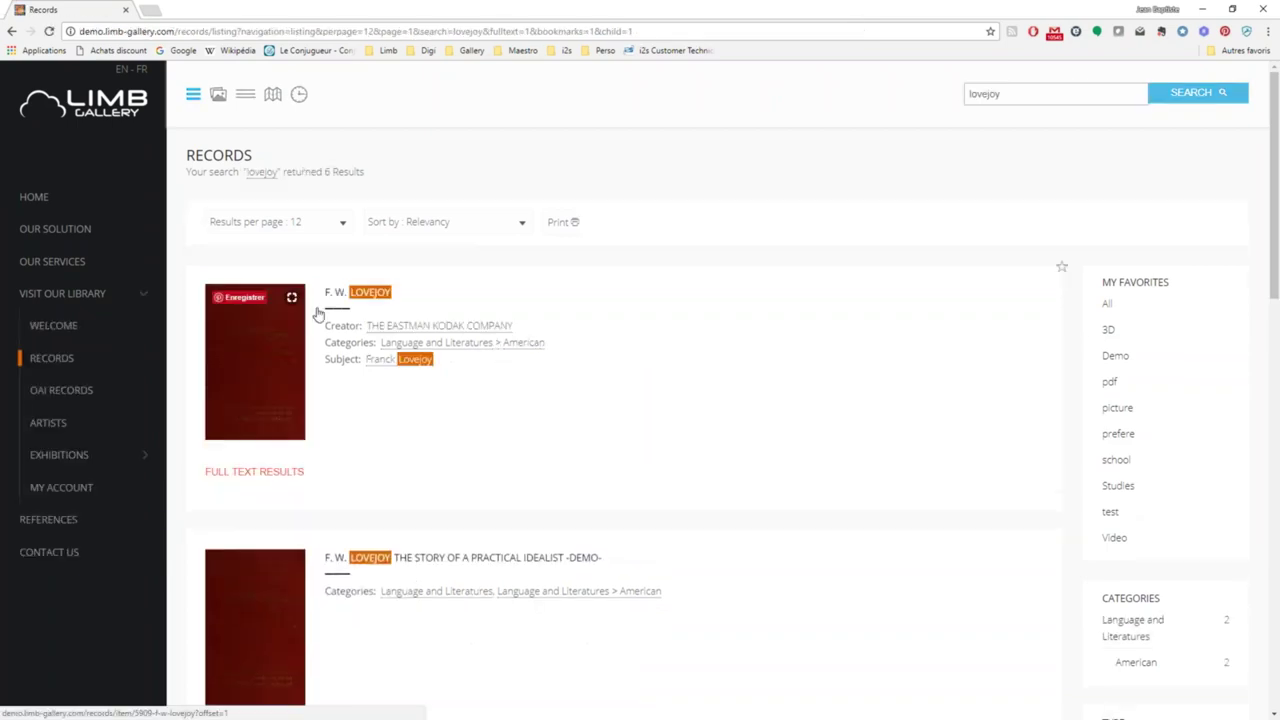
{"action": "left_click", "coordinate": [338, 292]}
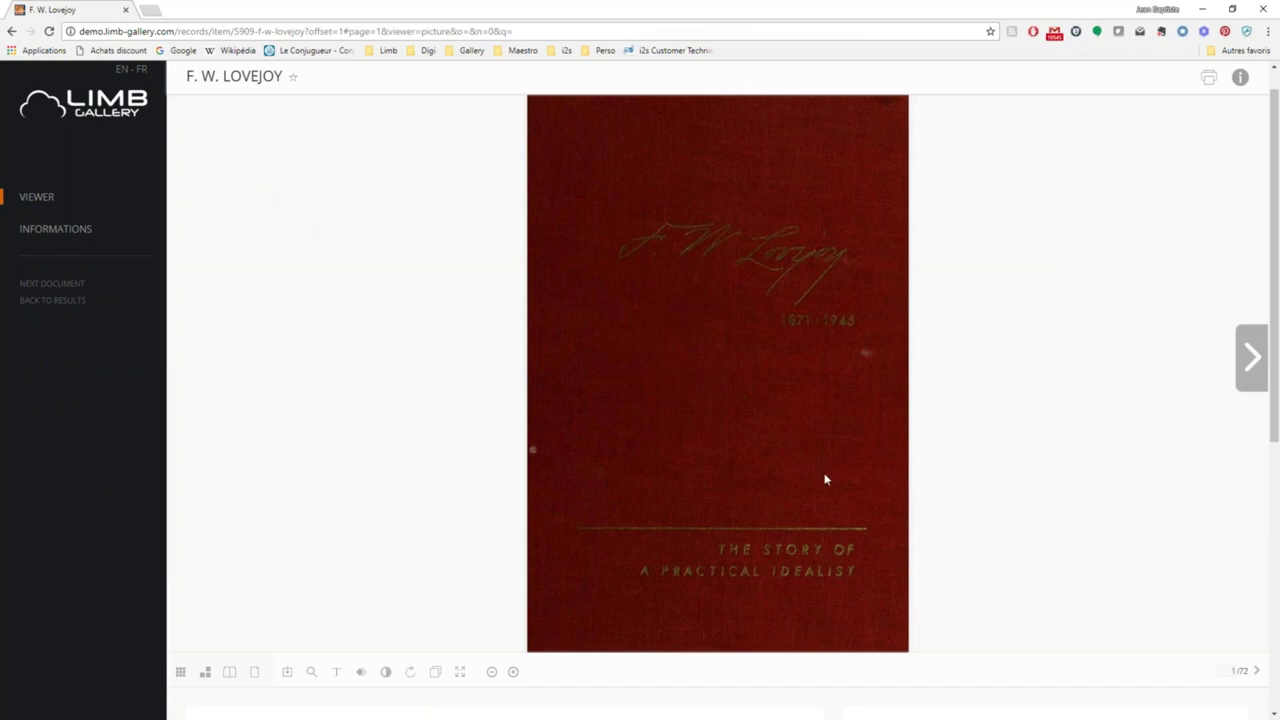
{"action": "left_click", "coordinate": [1247, 364]}
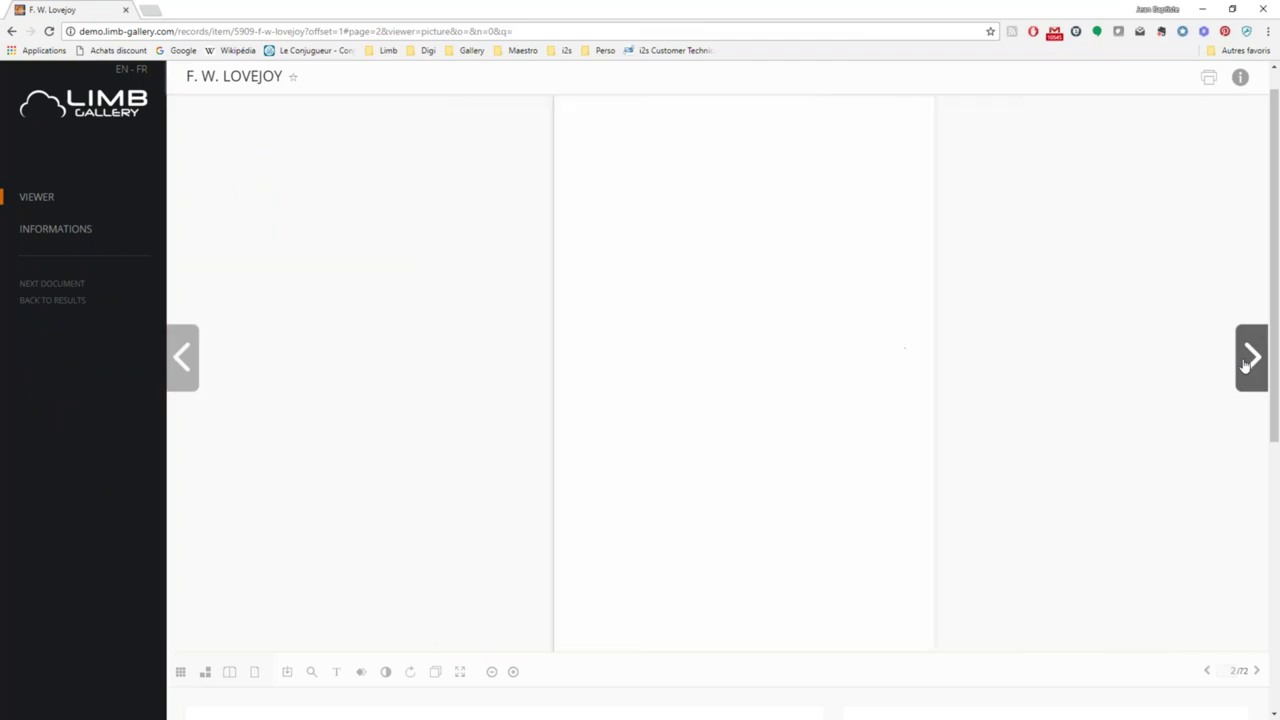
Turn the Lovejoy book forward to page 7 and display all of its pages as thumbnails.
{"action": "left_click", "coordinate": [1247, 360]}
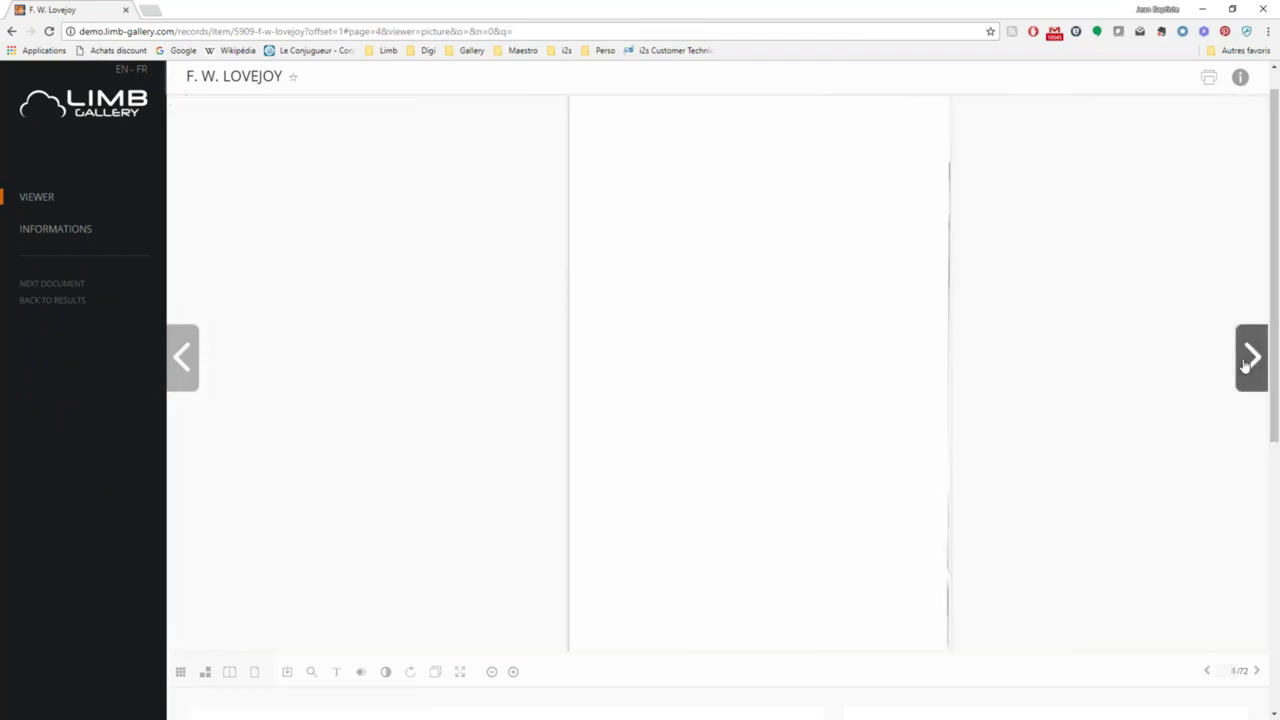
{"action": "left_click", "coordinate": [1247, 362]}
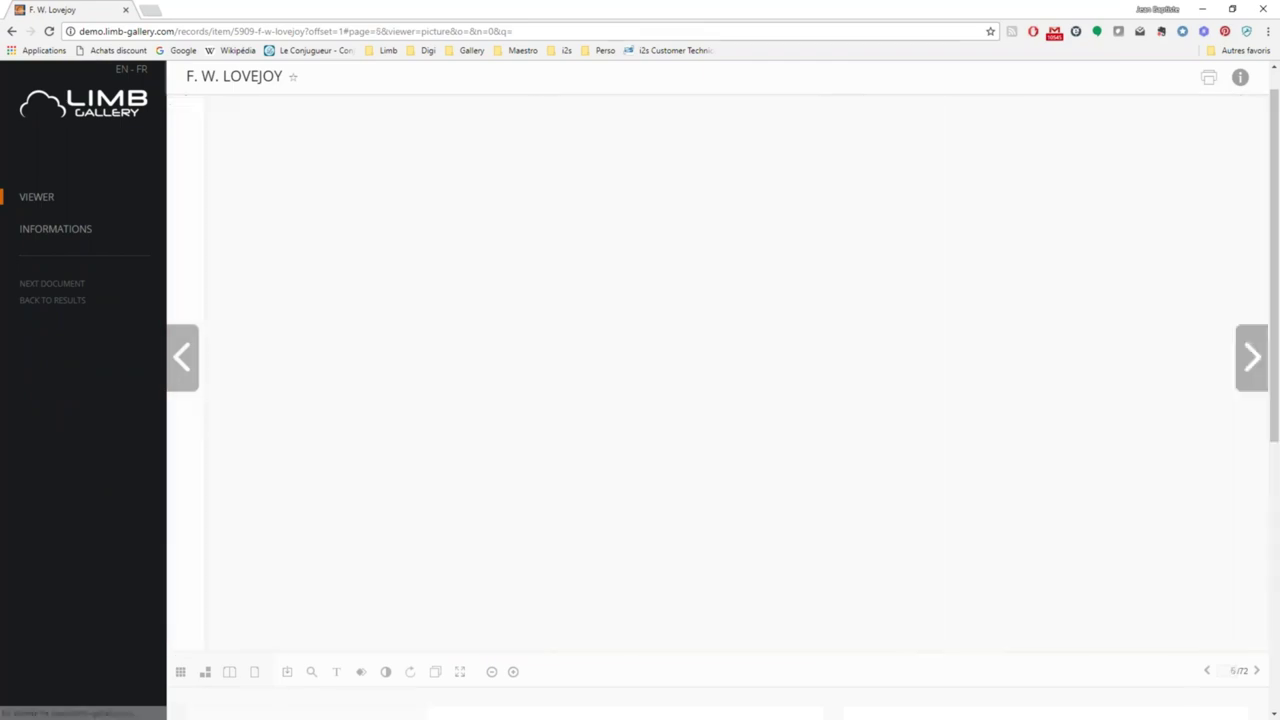
{"action": "left_click", "coordinate": [1250, 358]}
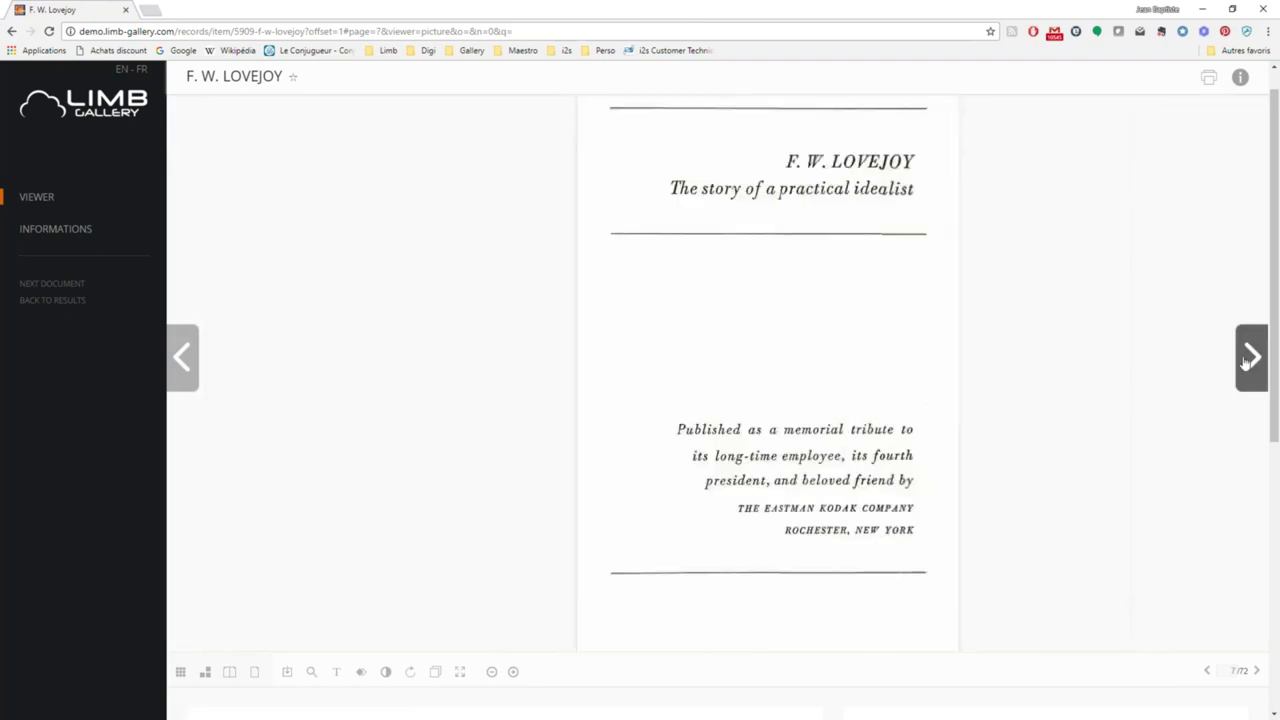
{"action": "left_click", "coordinate": [181, 673]}
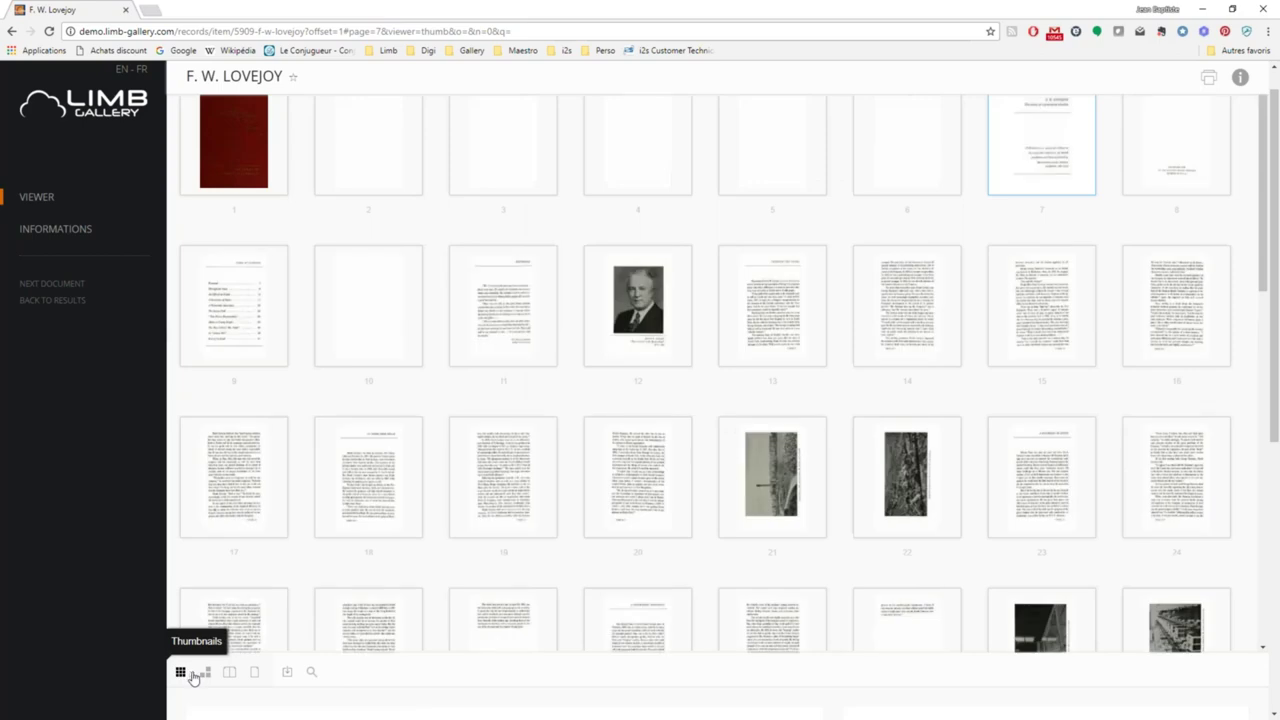
Show the print and download options, return to the single-page view, and turn to the Foreword on page 11.
{"action": "left_click", "coordinate": [288, 673]}
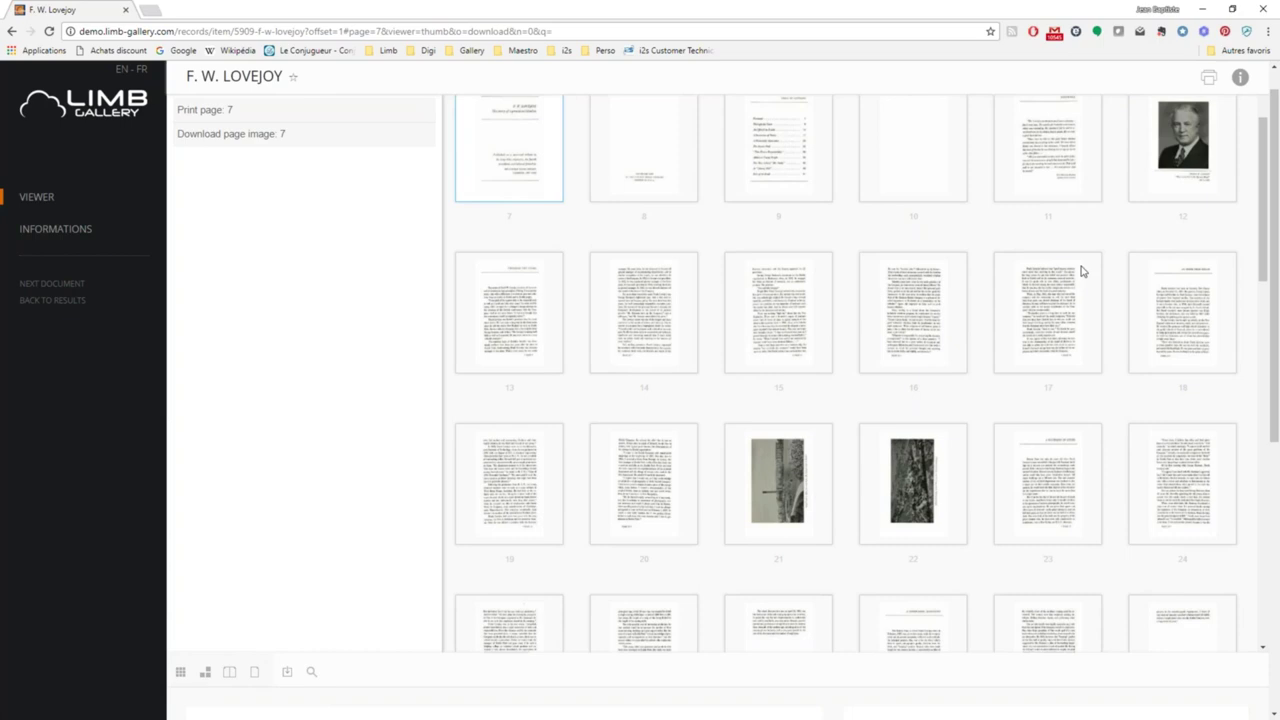
{"action": "left_click", "coordinate": [255, 672]}
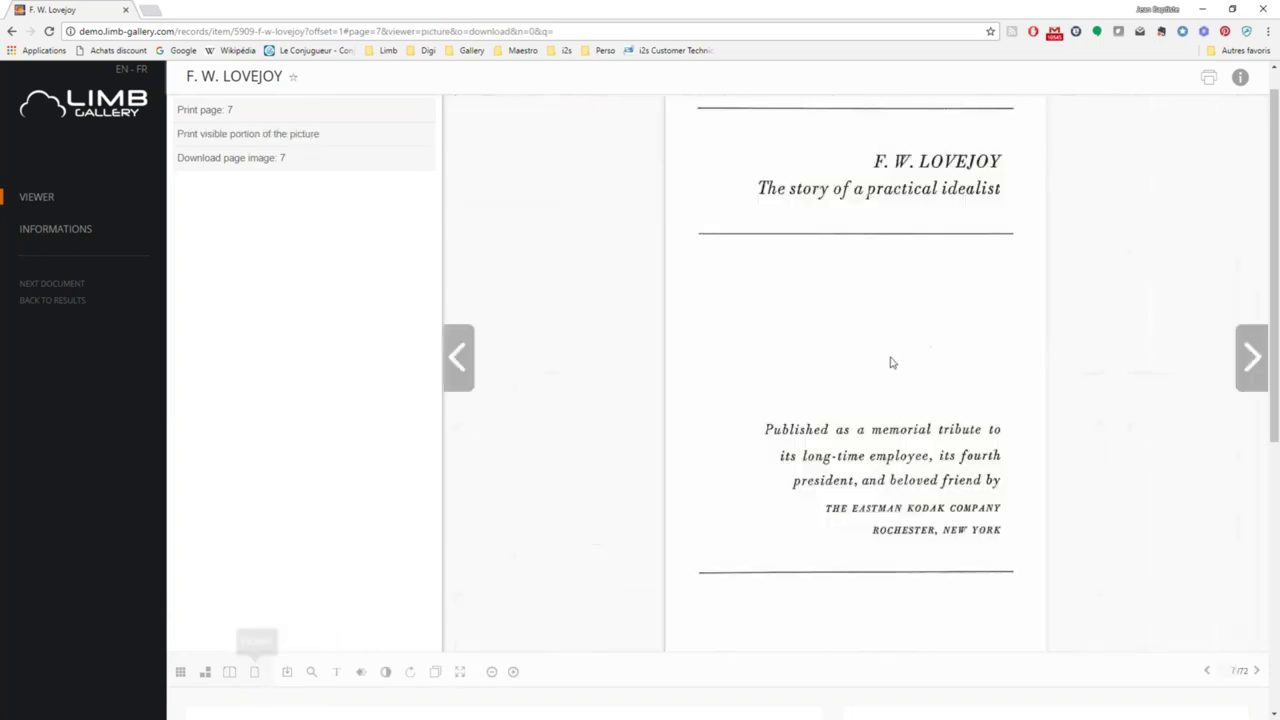
{"action": "left_click", "coordinate": [1255, 362]}
{"action": "left_click", "coordinate": [1262, 367]}
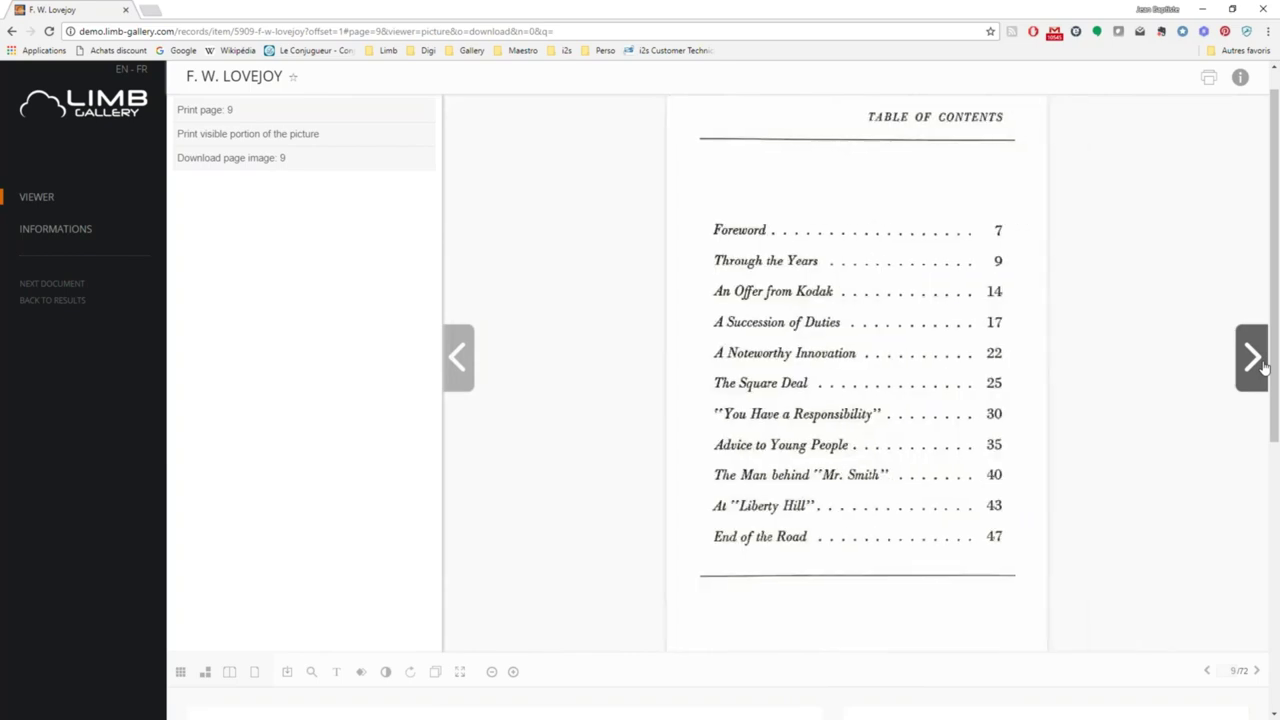
{"action": "left_click", "coordinate": [1262, 367]}
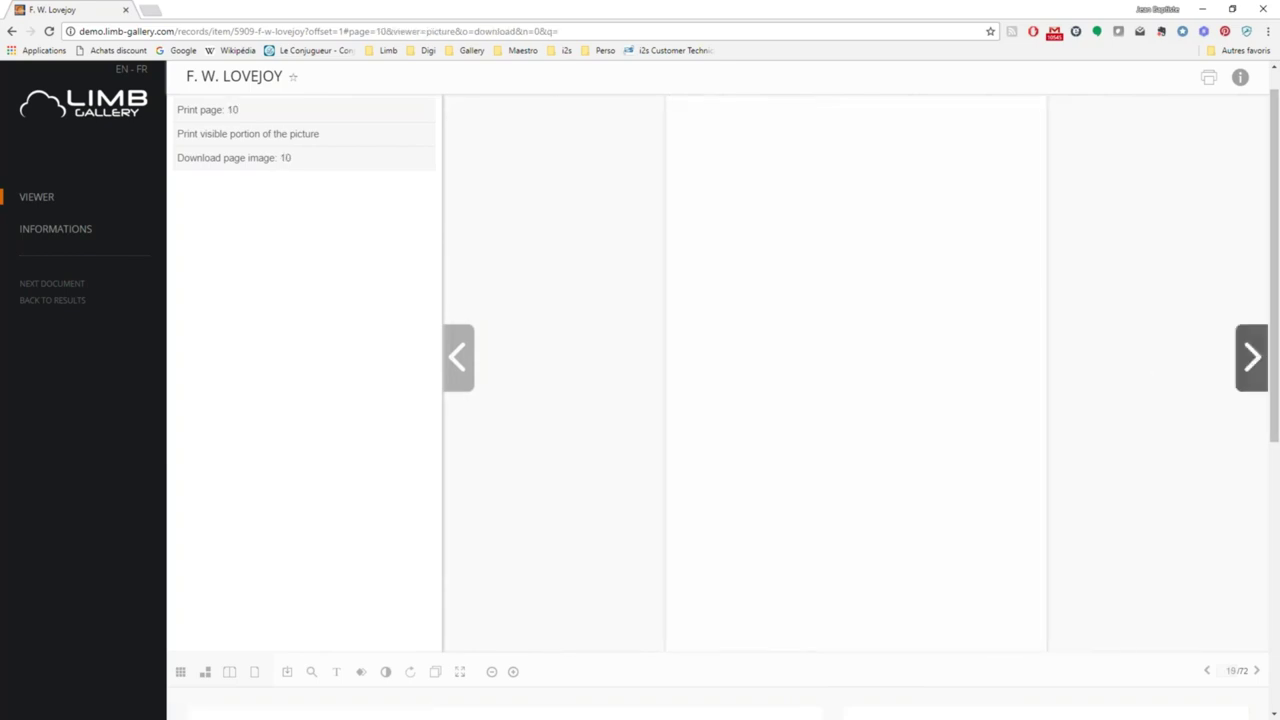
{"action": "left_click", "coordinate": [1252, 358]}
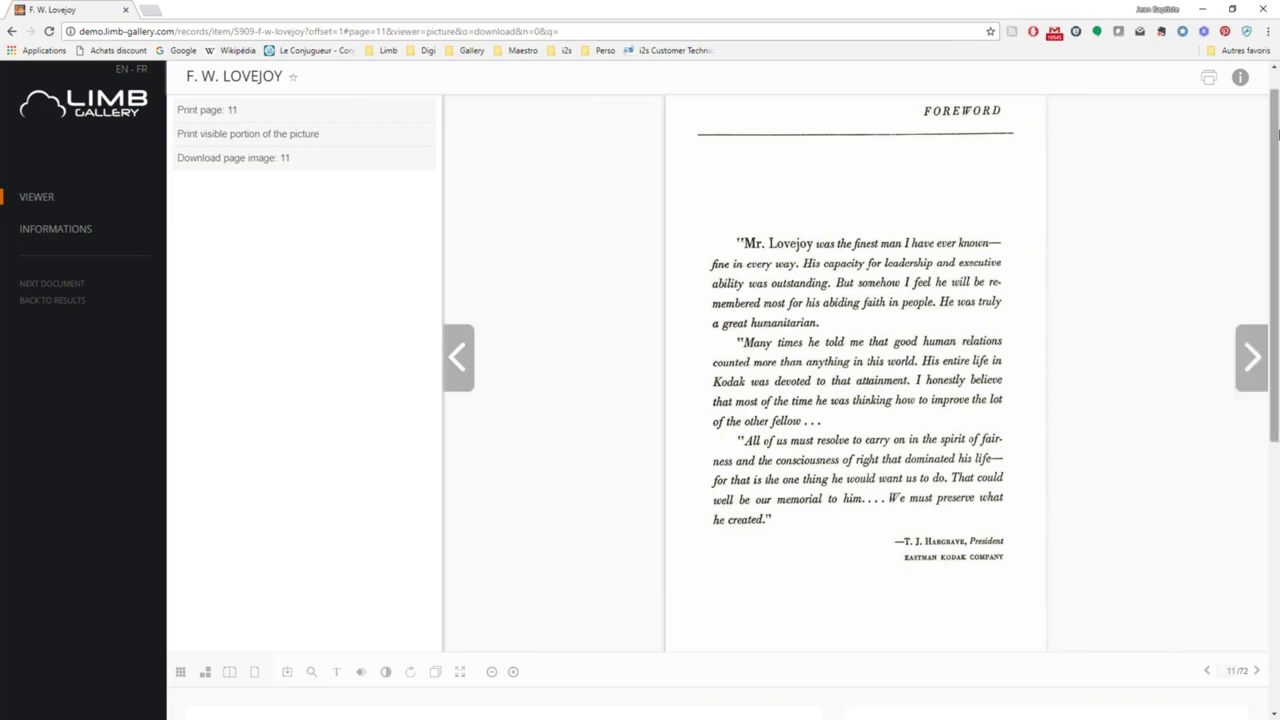
Switch from the browser back to the LIMB dashboard, list the hot folders, and select the Hot\resize entry.
{"action": "left_click", "coordinate": [1205, 11]}
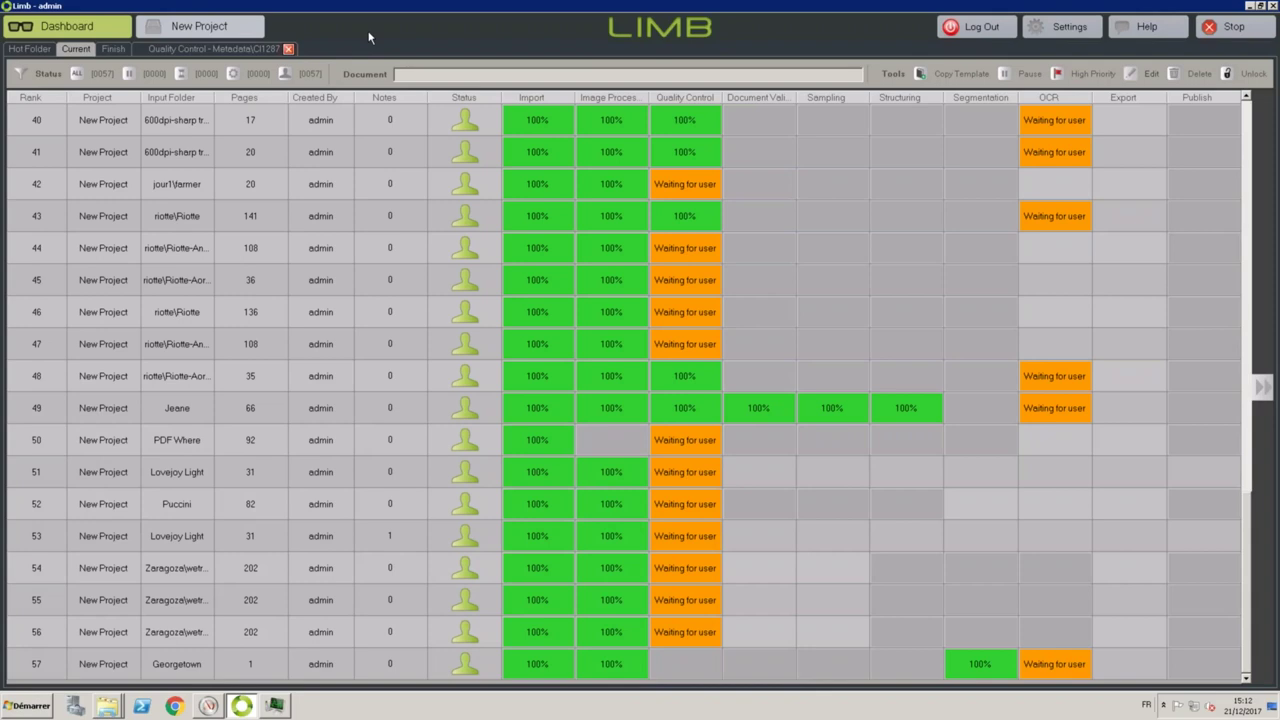
{"action": "left_click", "coordinate": [30, 50]}
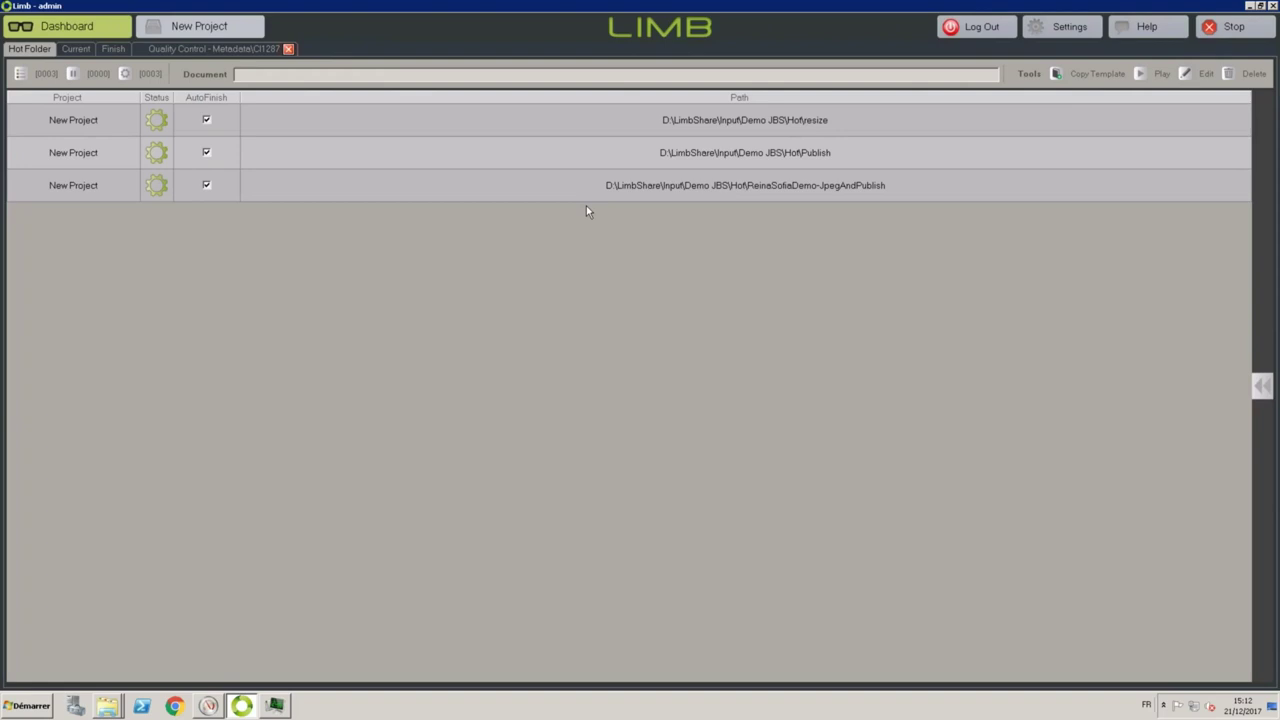
{"action": "left_click", "coordinate": [341, 119]}
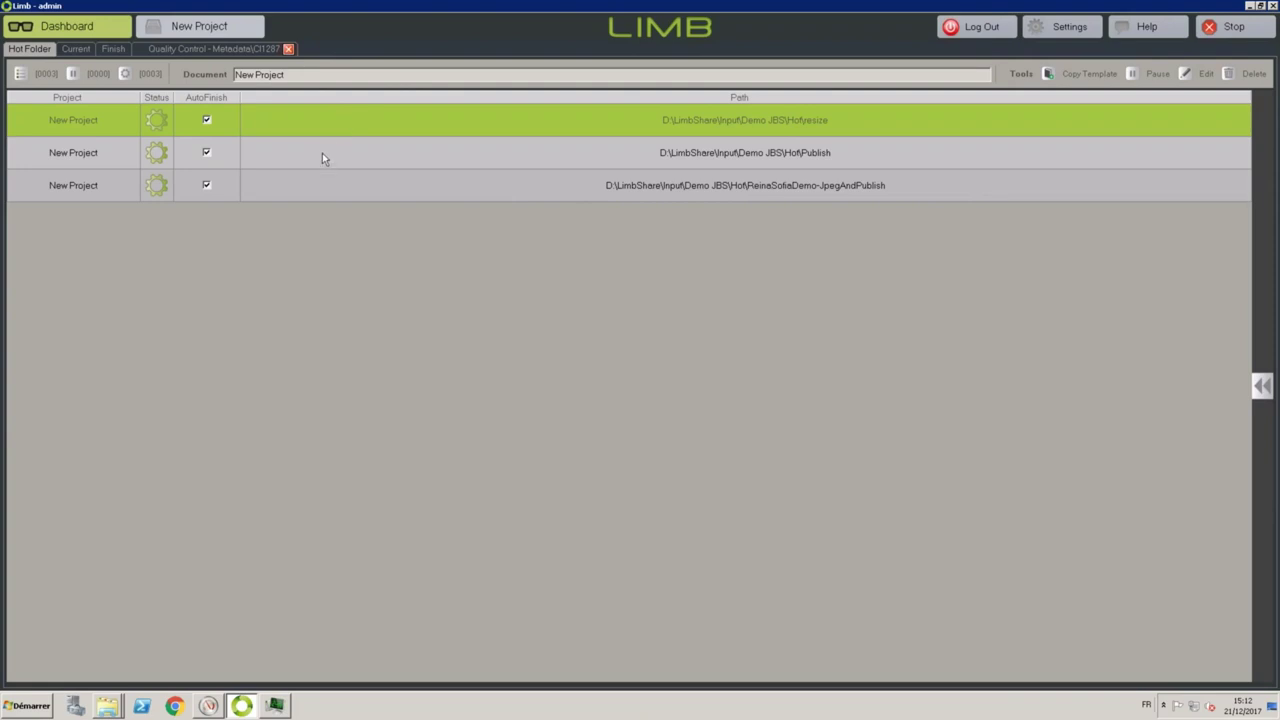
{"action": "left_click", "coordinate": [322, 154]}
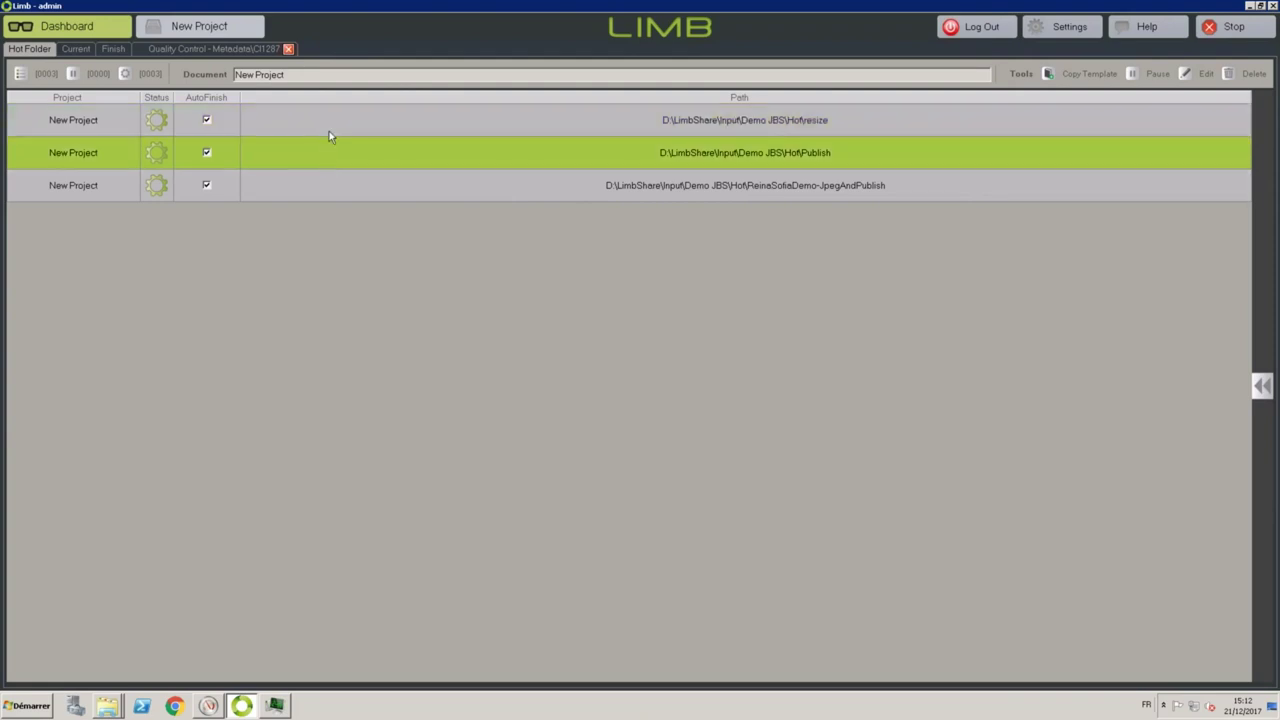
{"action": "left_click", "coordinate": [329, 121]}
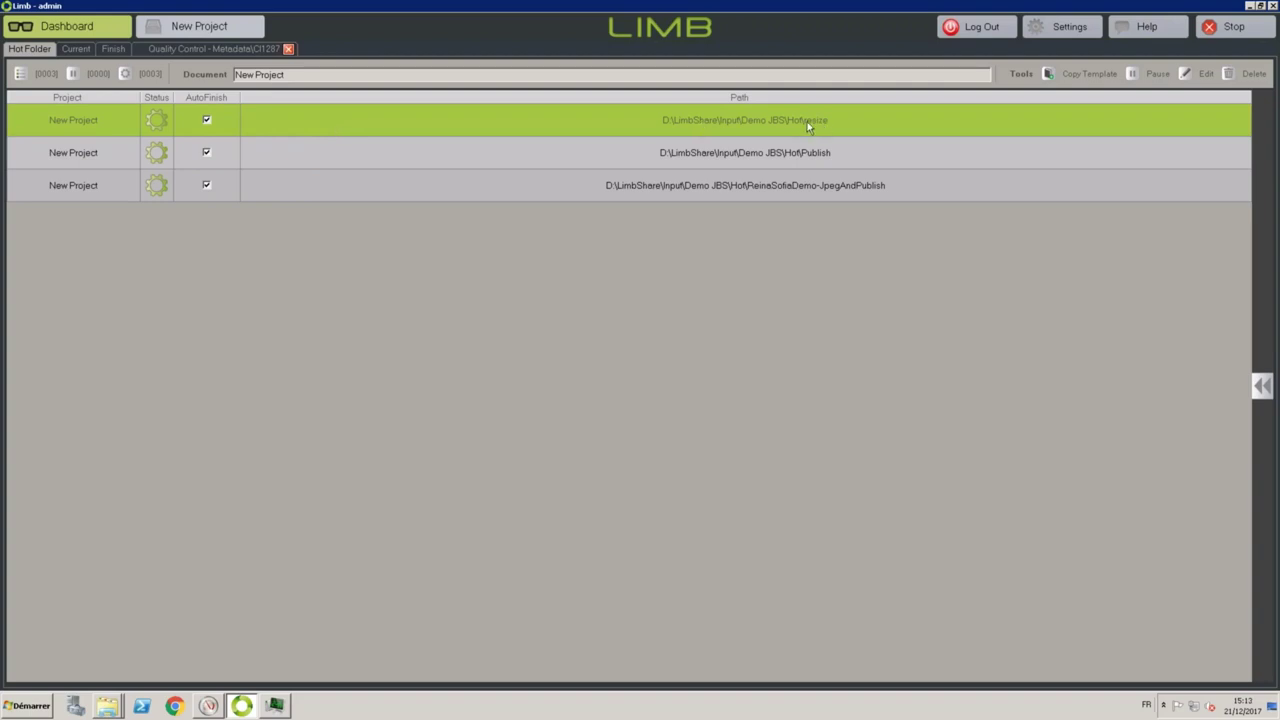
Bring up the D:\LimbShare file window and open its Input\Demo JBS\Hot\resize folder.
{"action": "right_click", "coordinate": [112, 708]}
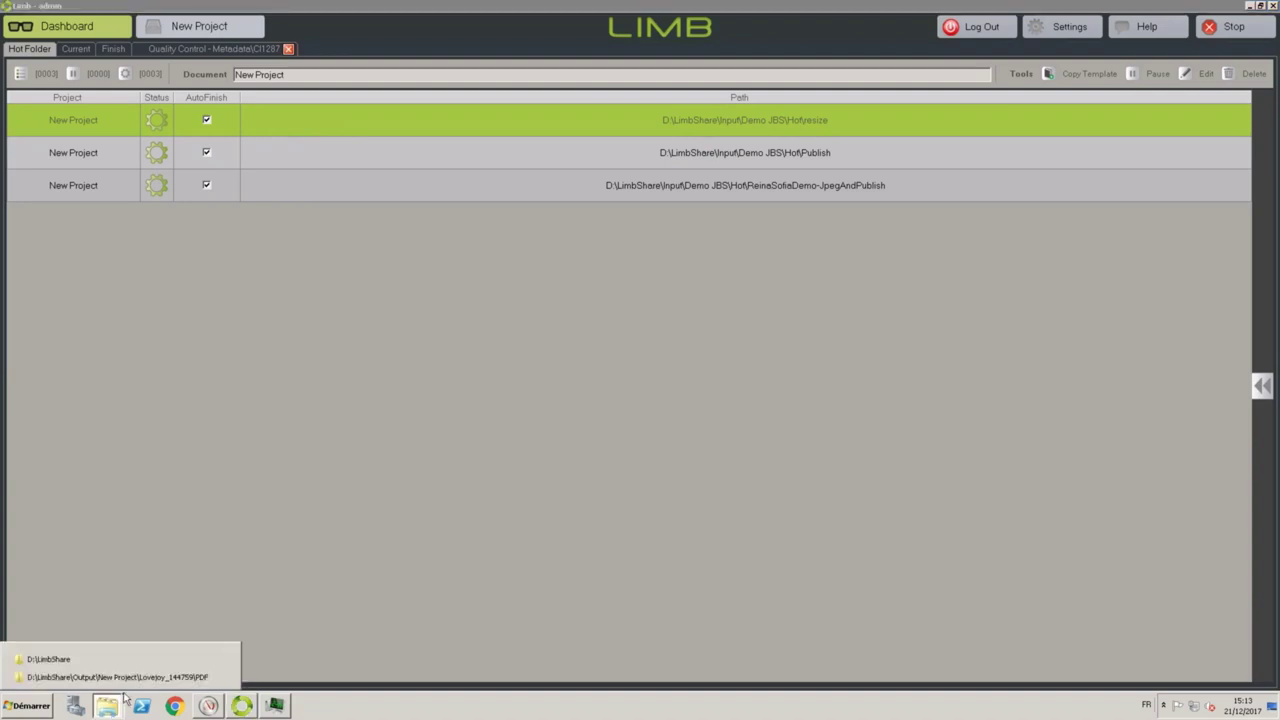
{"action": "left_click", "coordinate": [72, 662]}
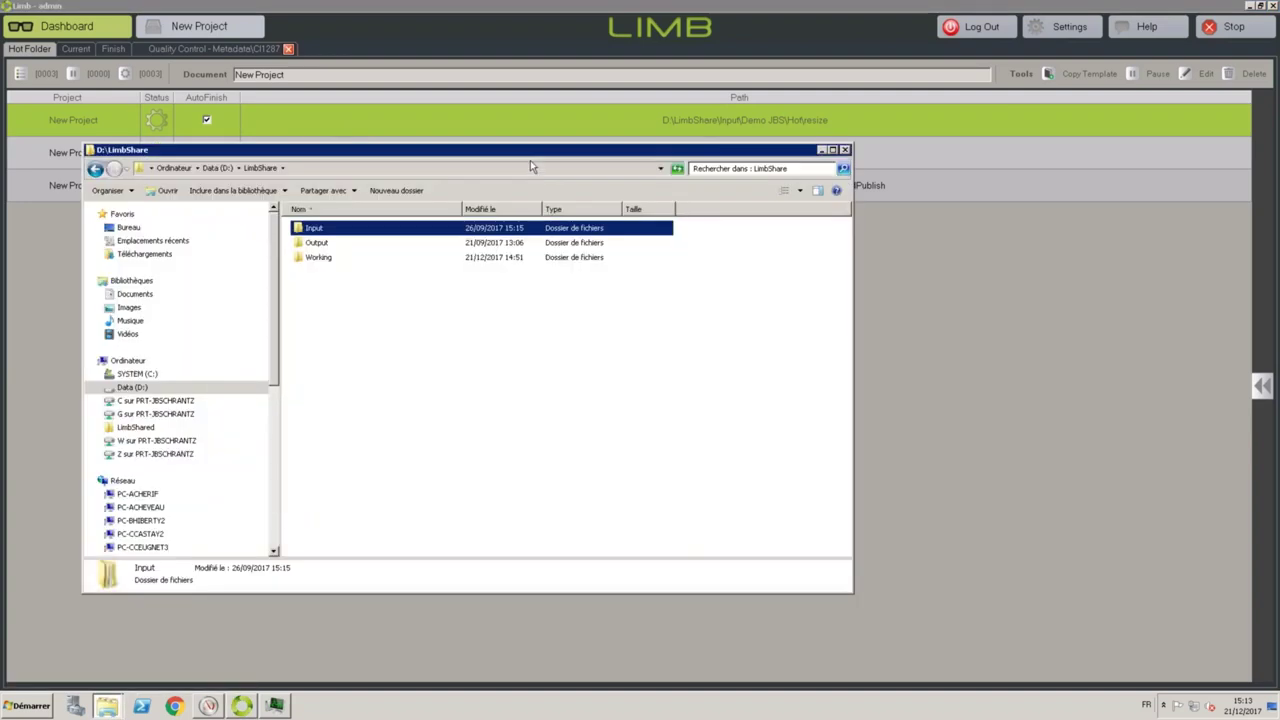
{"action": "left_click_drag", "start_coordinate": [533, 150], "coordinate": [606, 209]}
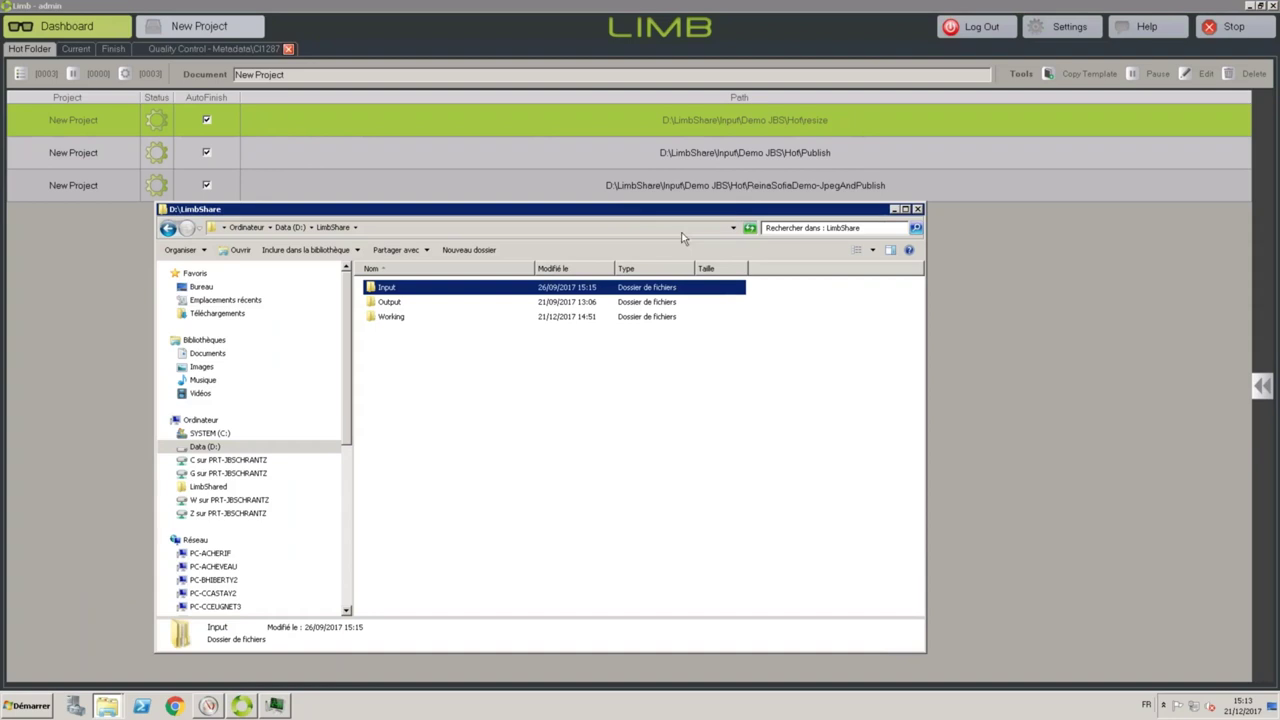
{"action": "double_click", "coordinate": [391, 290]}
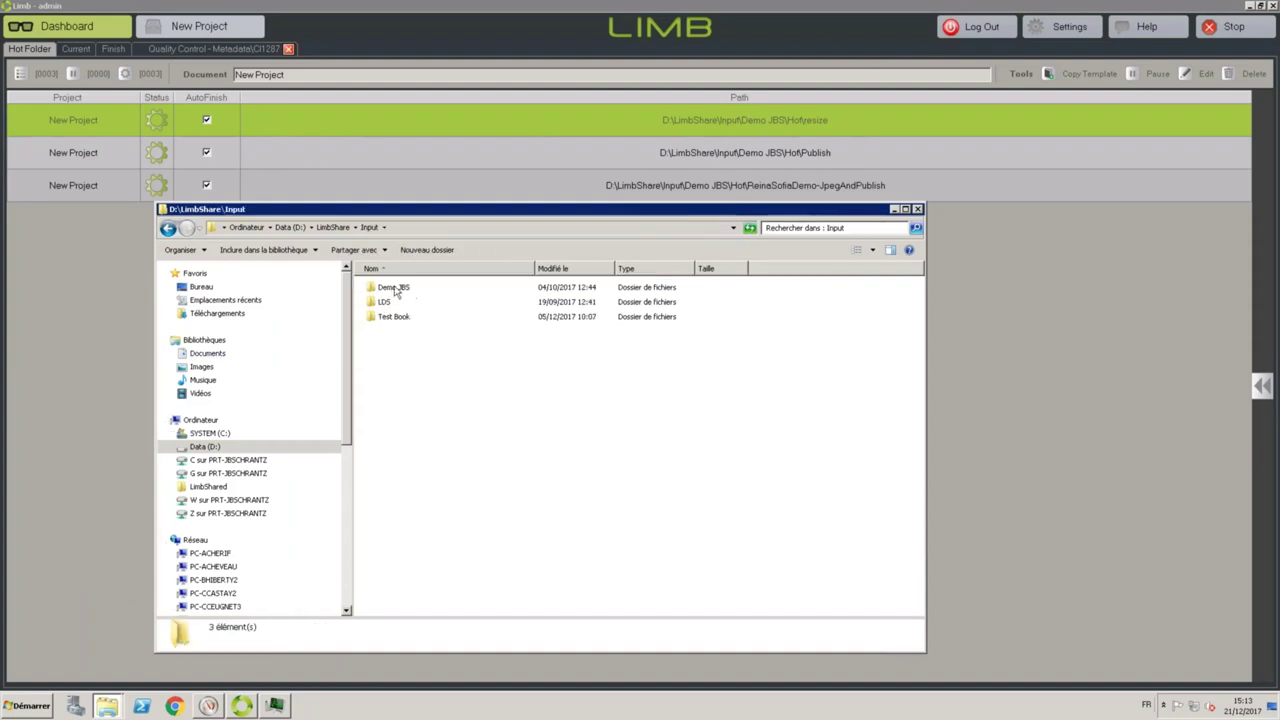
{"action": "double_click", "coordinate": [394, 288]}
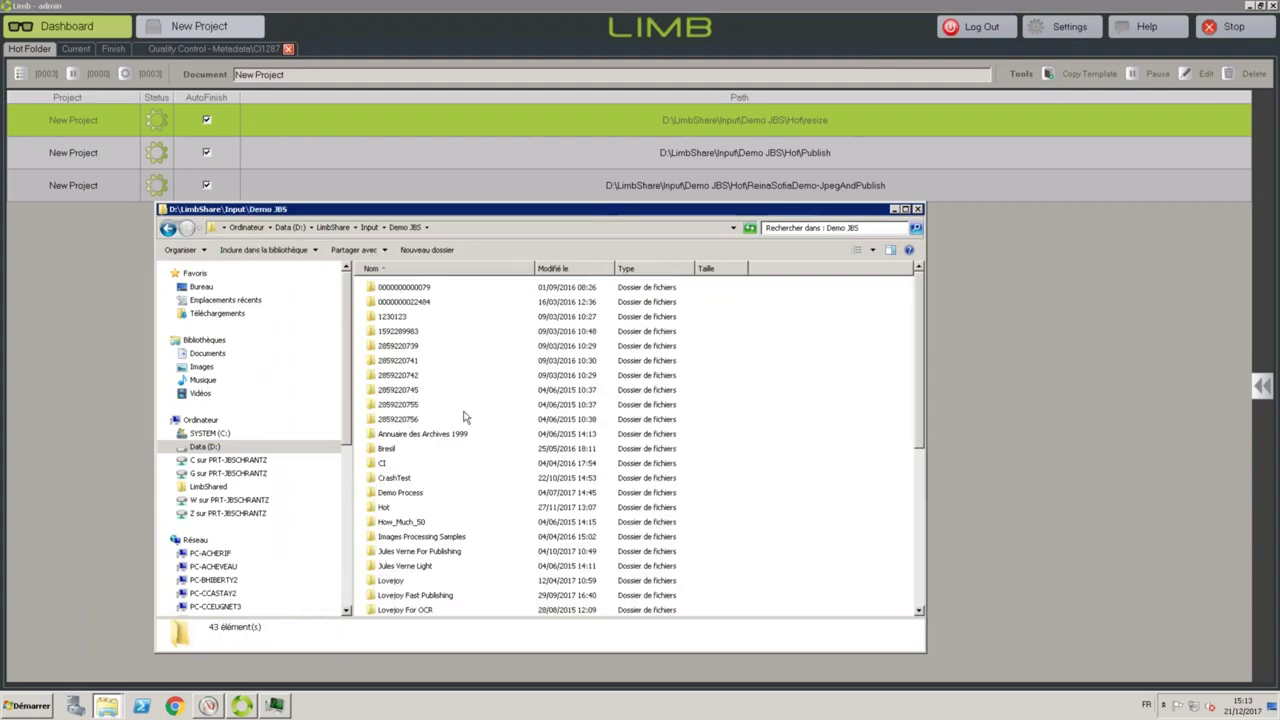
{"action": "double_click", "coordinate": [383, 507]}
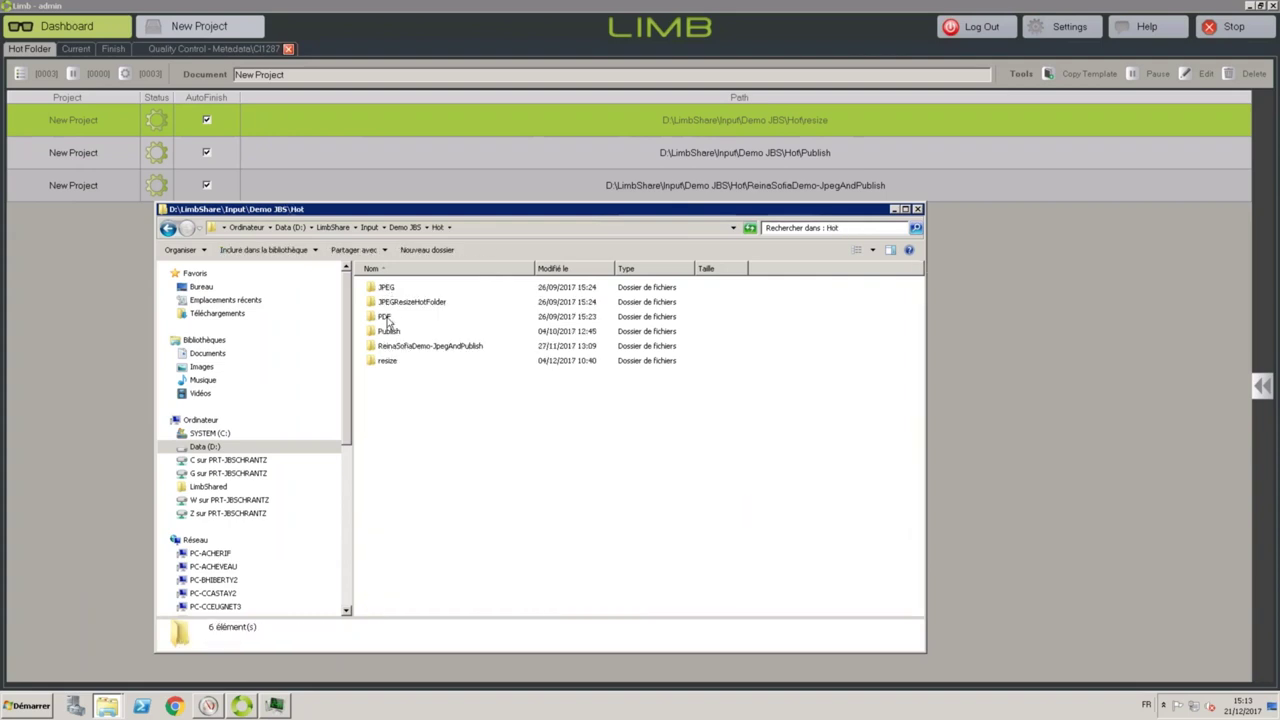
{"action": "double_click", "coordinate": [385, 362]}
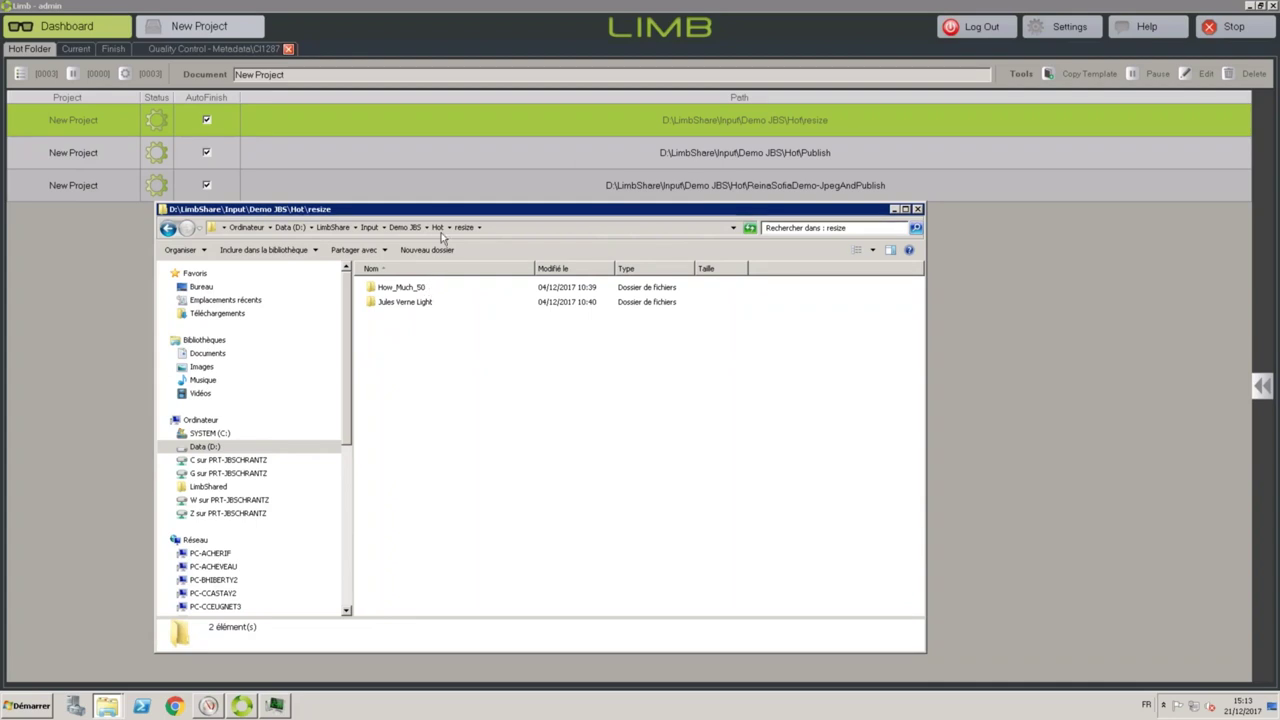
Delete the How_Much_50 and Jules Verne Light folders from the resize hot folder.
{"action": "left_click_drag", "start_coordinate": [449, 328], "coordinate": [386, 290]}
{"action": "key", "text": "Delete"}
{"action": "key", "text": "Return"}
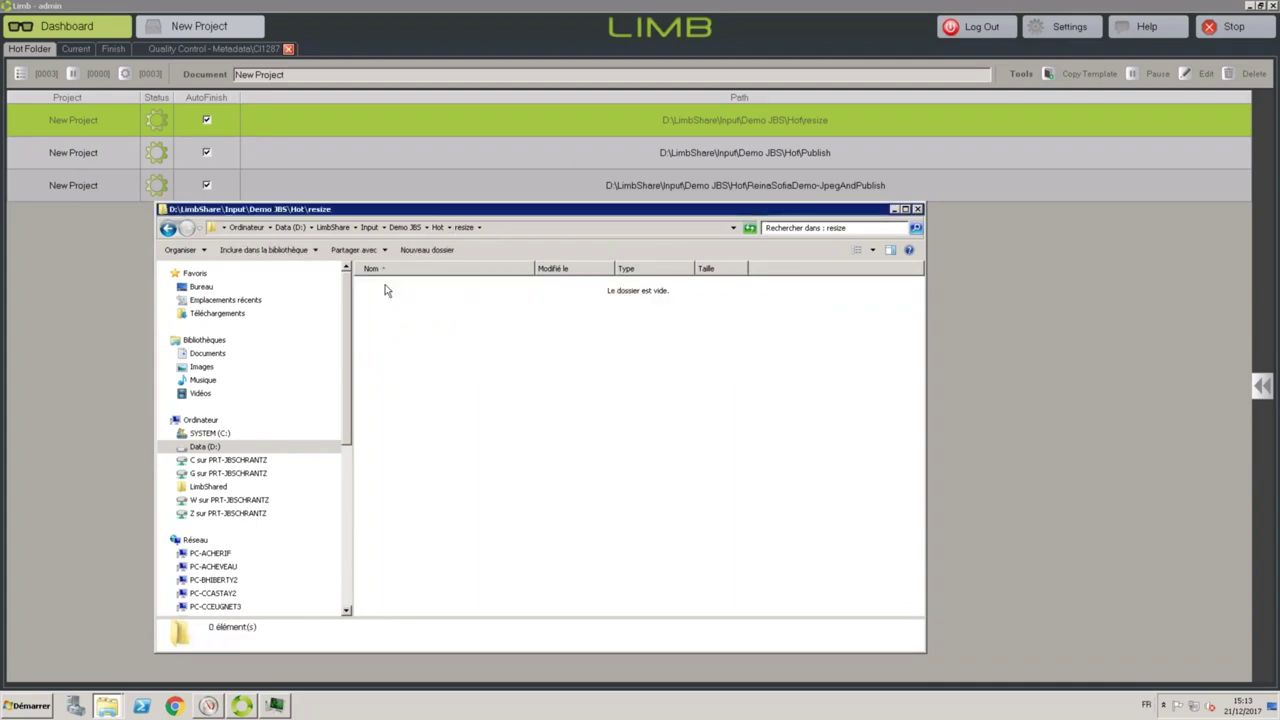
{"action": "left_click", "coordinate": [405, 227]}
{"action": "left_click", "coordinate": [405, 390]}
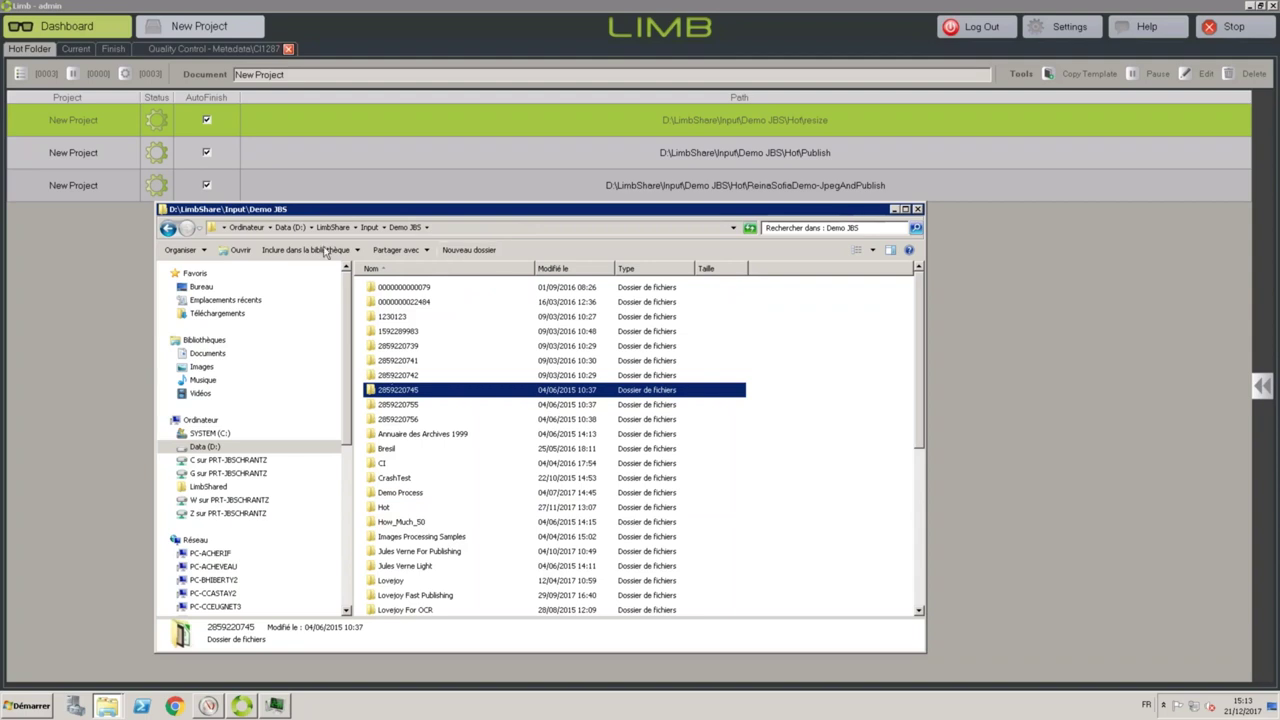
{"action": "left_click", "coordinate": [168, 229]}
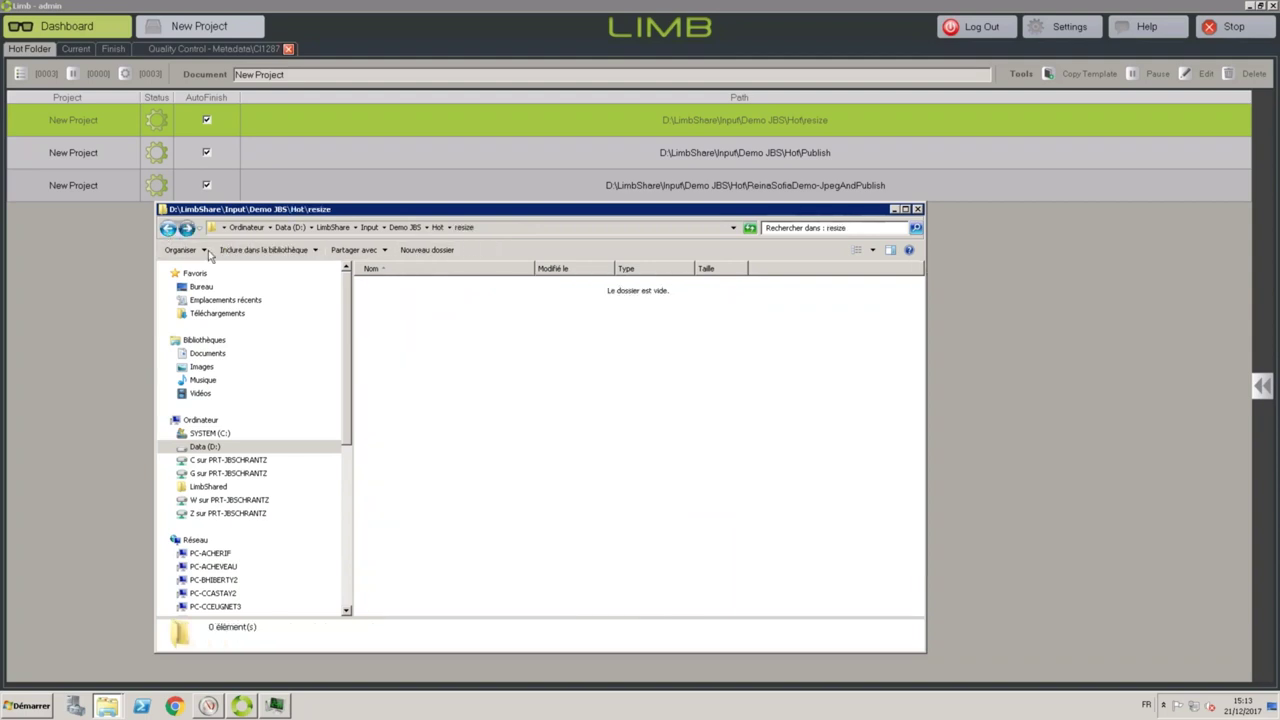
{"action": "right_click", "coordinate": [460, 349]}
{"action": "left_click", "coordinate": [486, 424]}
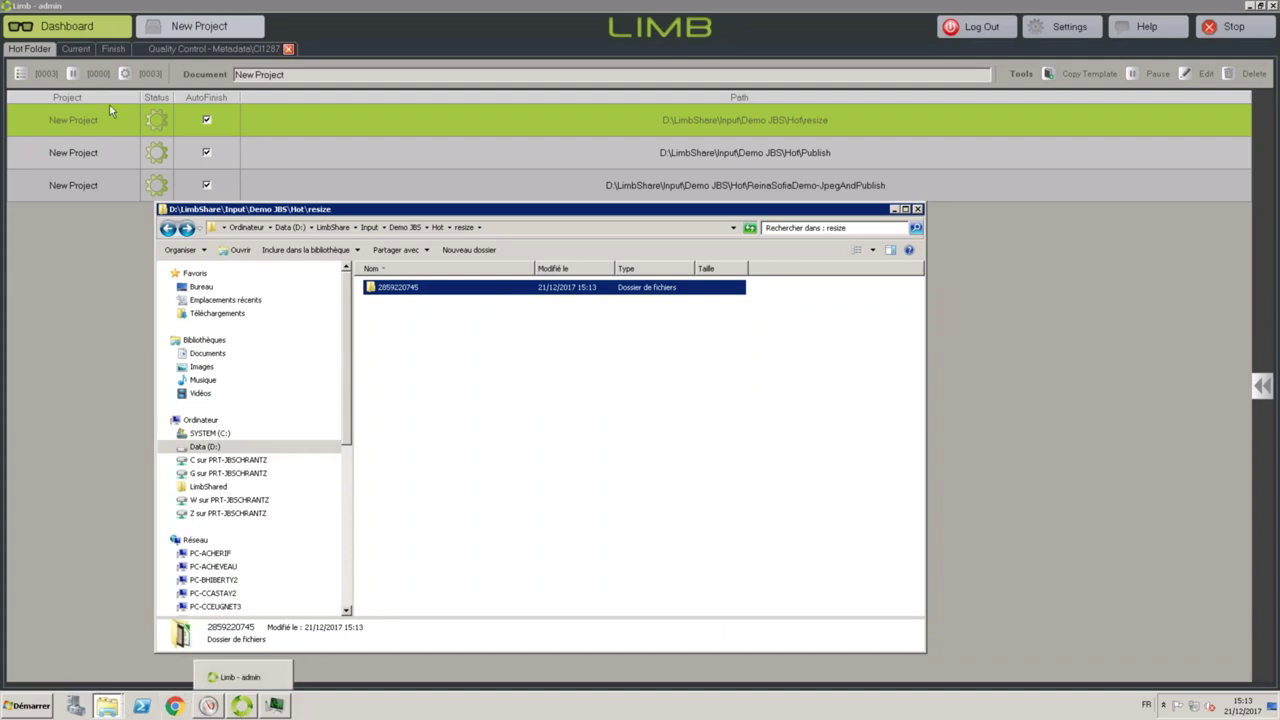
{"action": "left_click", "coordinate": [86, 50]}
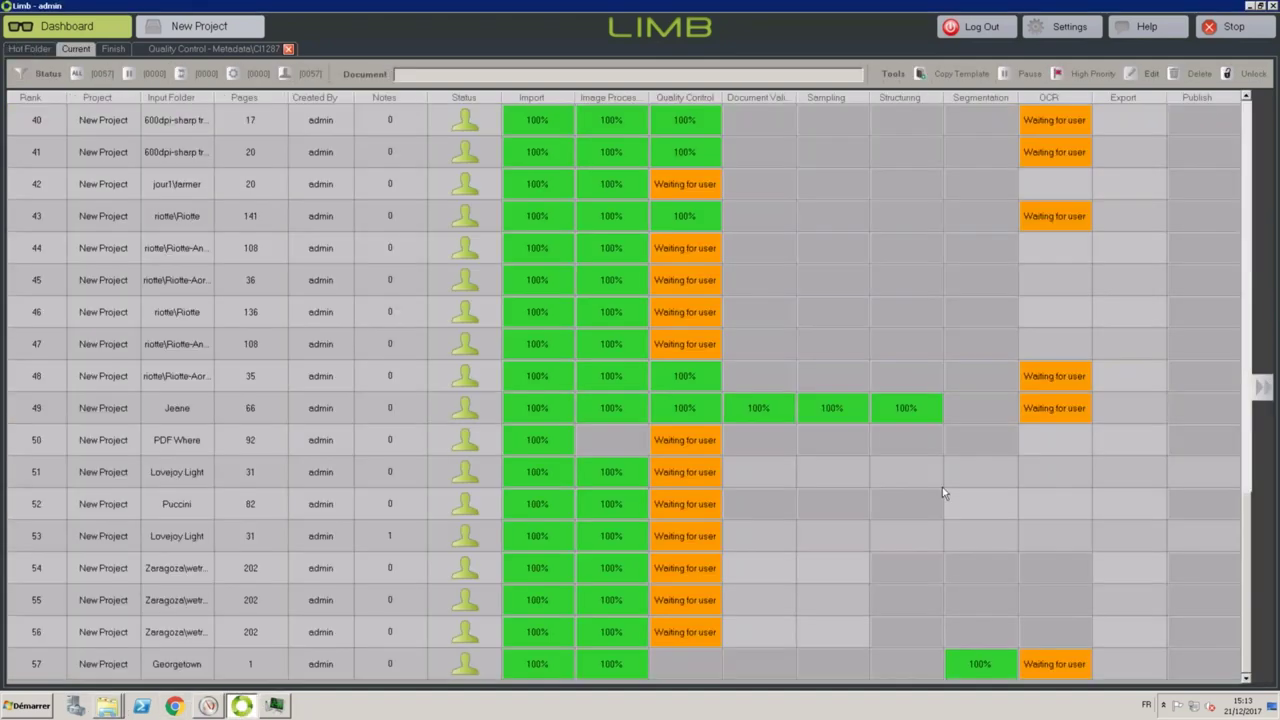
{"action": "left_click", "coordinate": [1246, 677]}
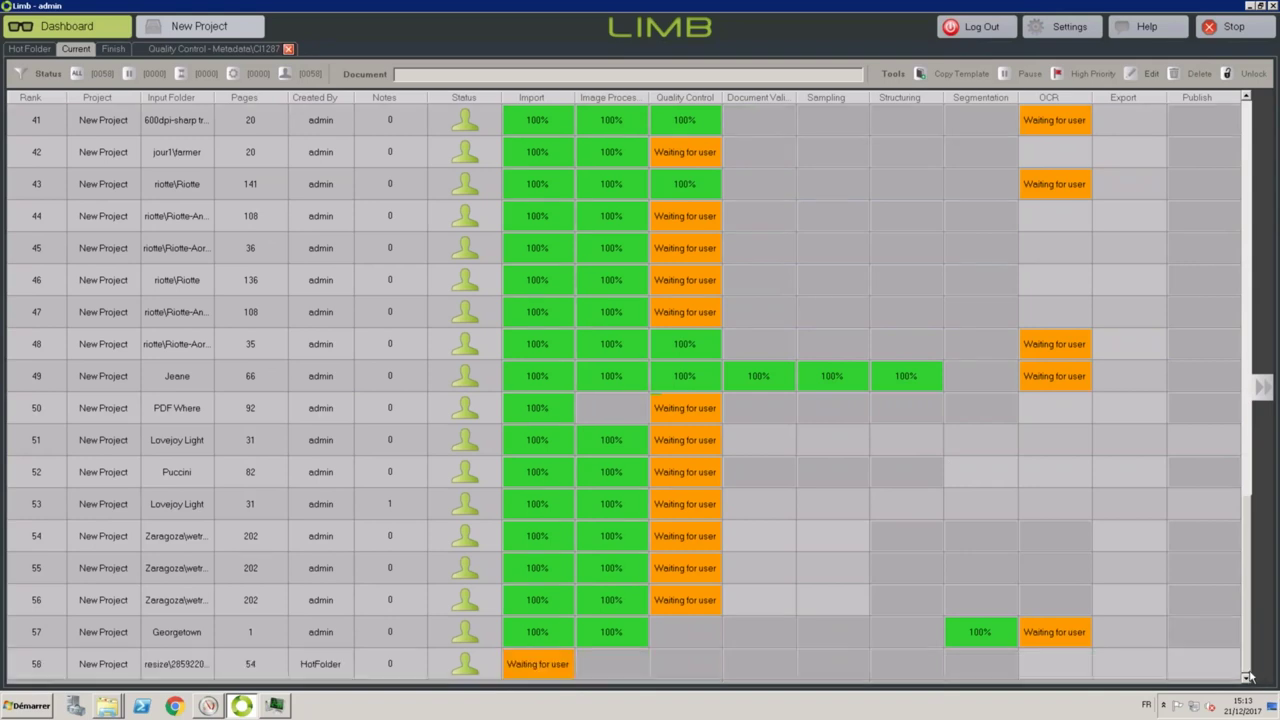
{"action": "left_click", "coordinate": [534, 671]}
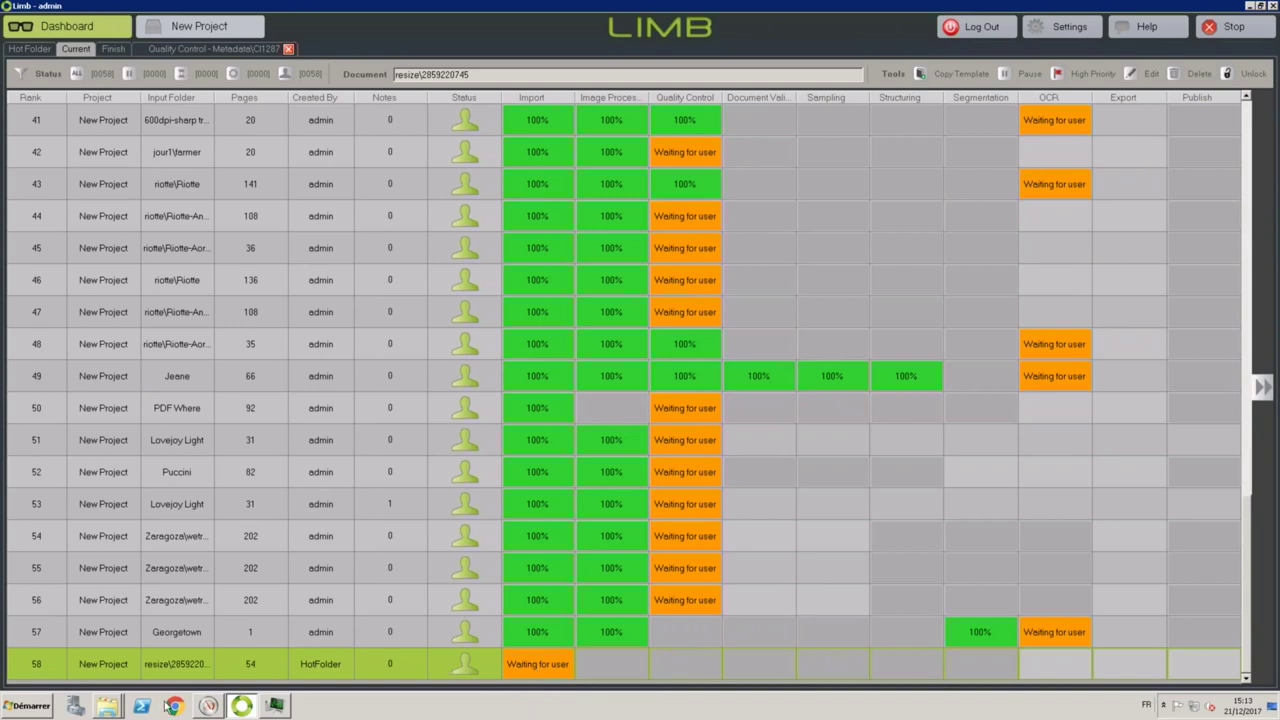
{"action": "left_click", "coordinate": [115, 708]}
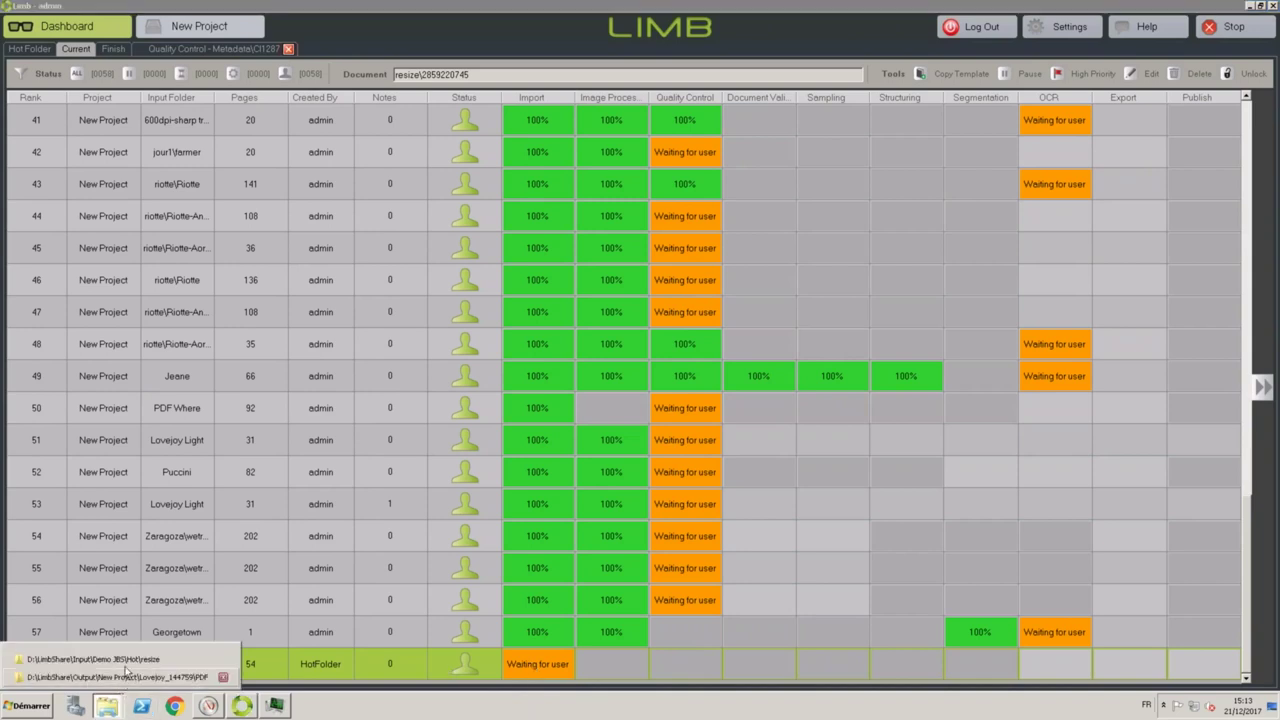
{"action": "left_click", "coordinate": [125, 662]}
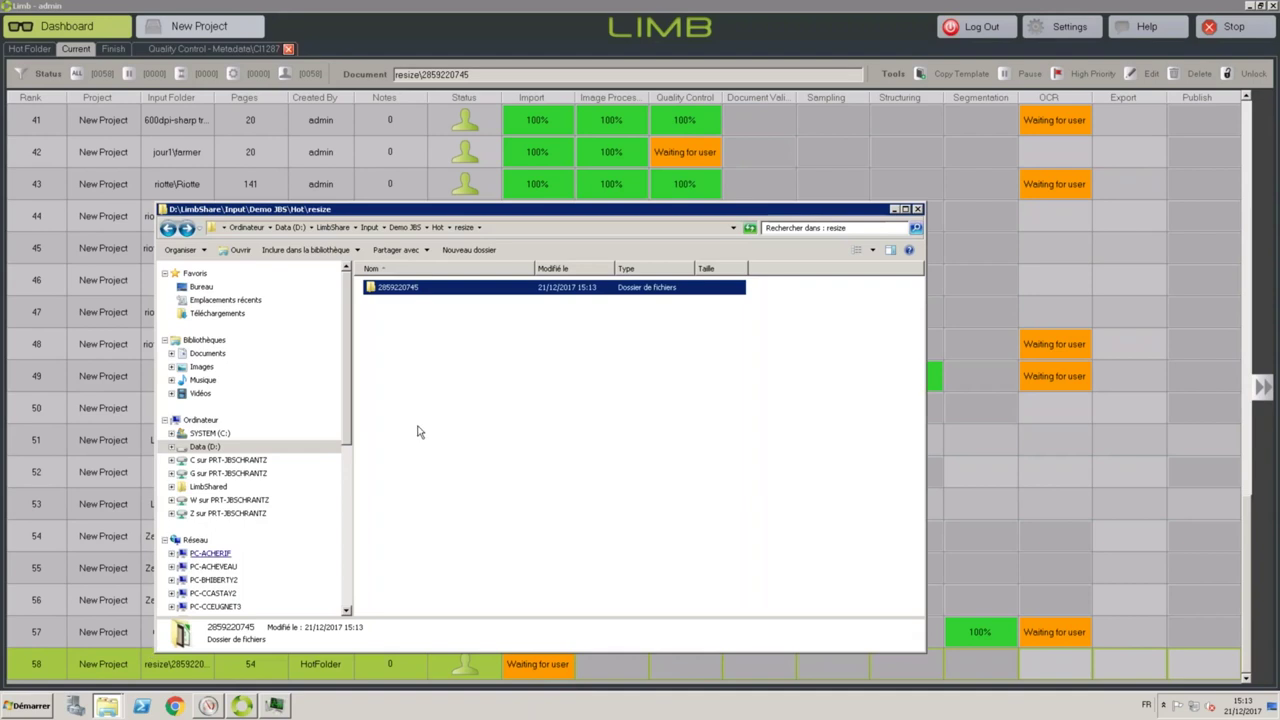
{"action": "left_click", "coordinate": [410, 228]}
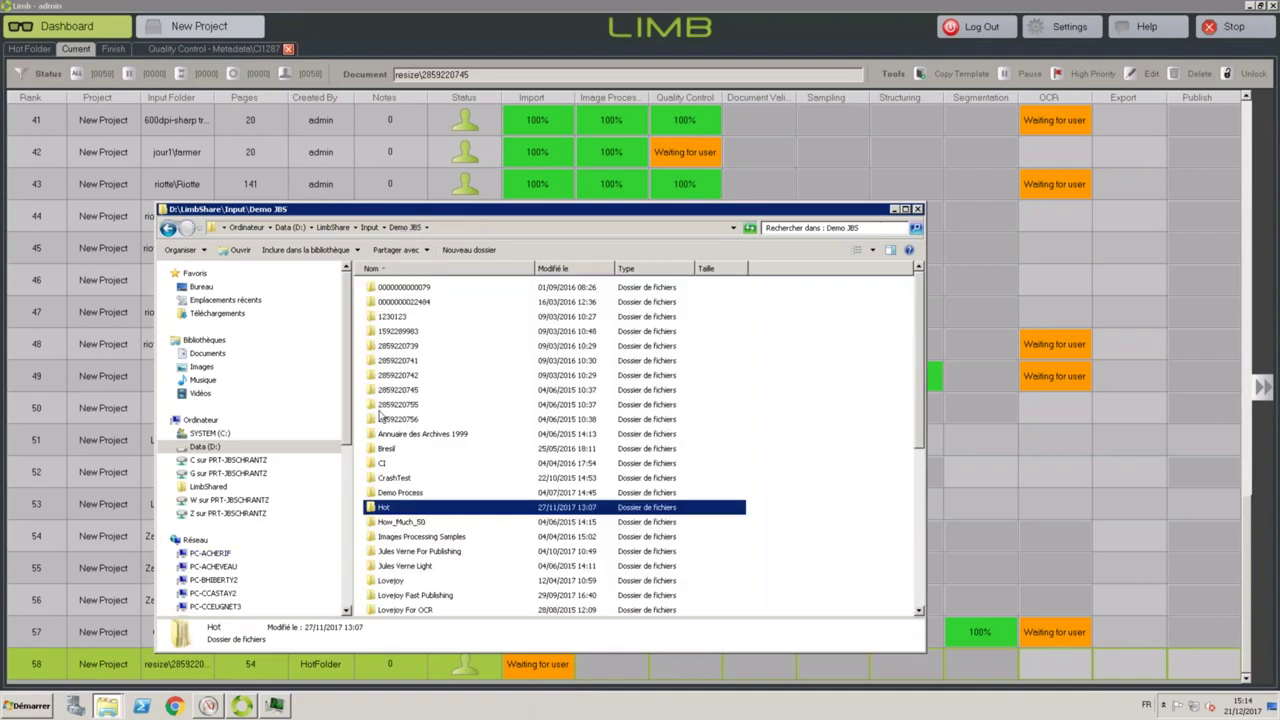
{"action": "left_click", "coordinate": [399, 346]}
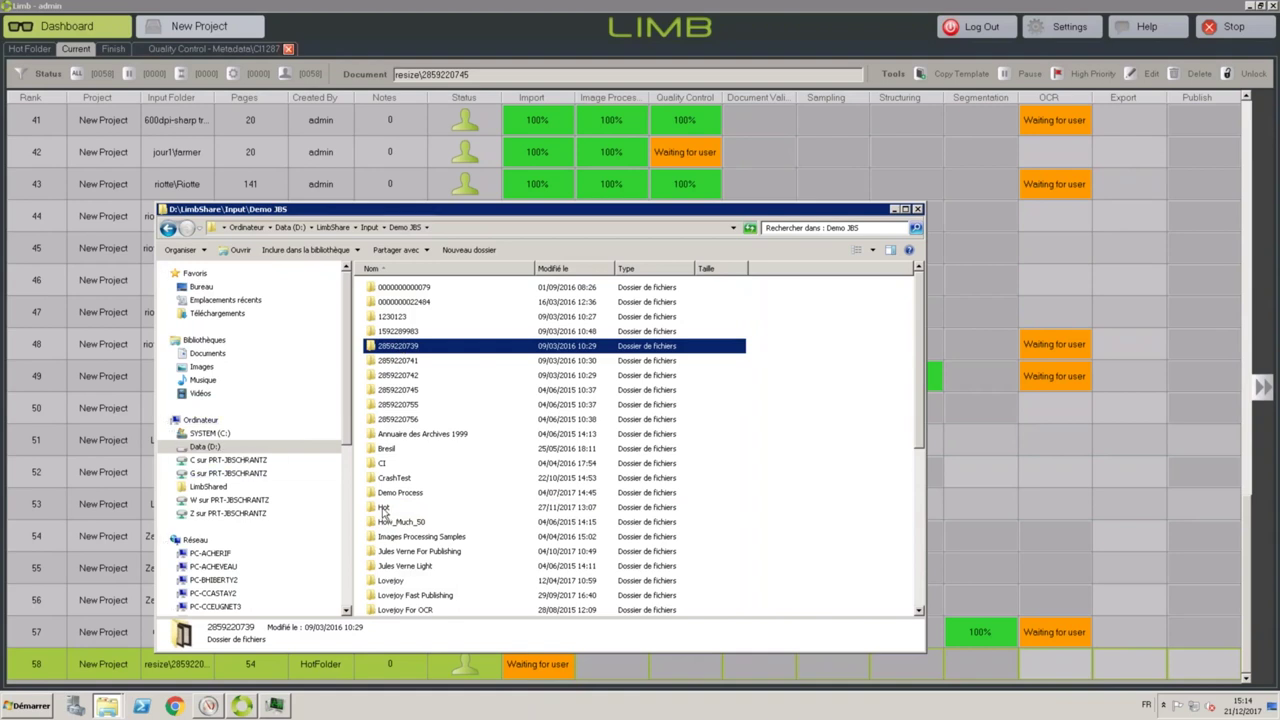
{"action": "double_click", "coordinate": [384, 509]}
{"action": "double_click", "coordinate": [392, 360]}
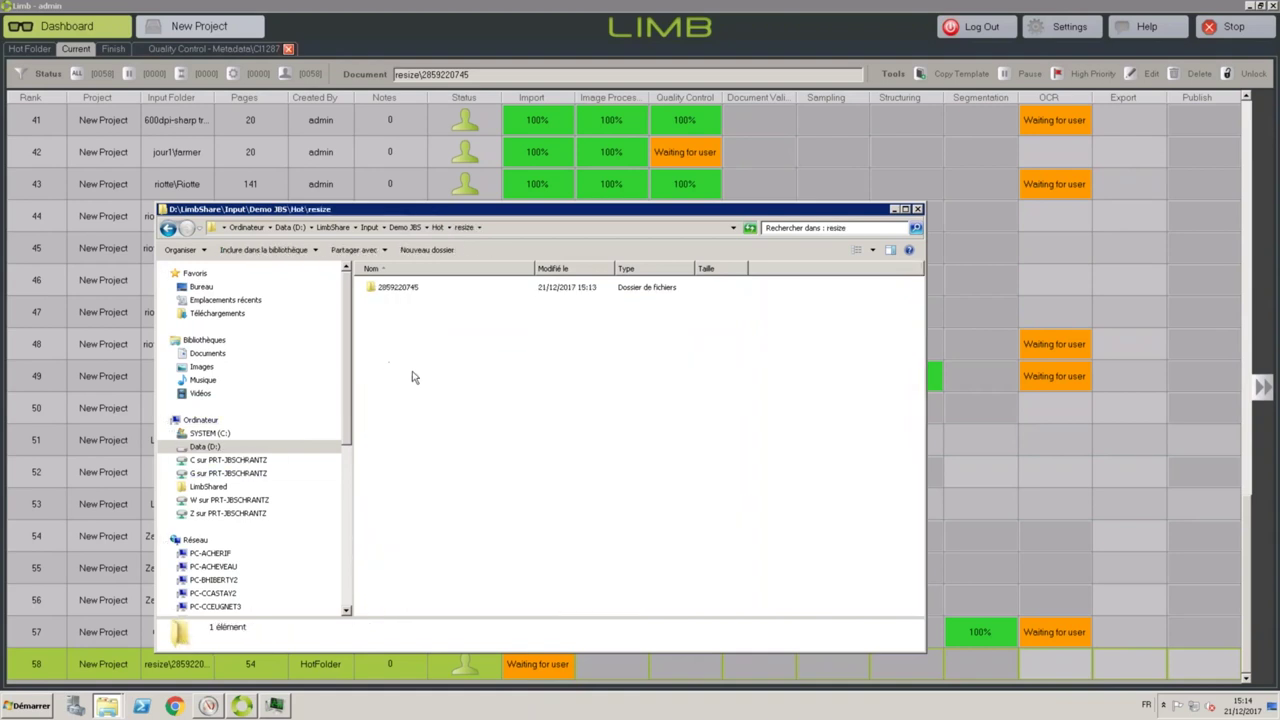
{"action": "right_click", "coordinate": [414, 373]}
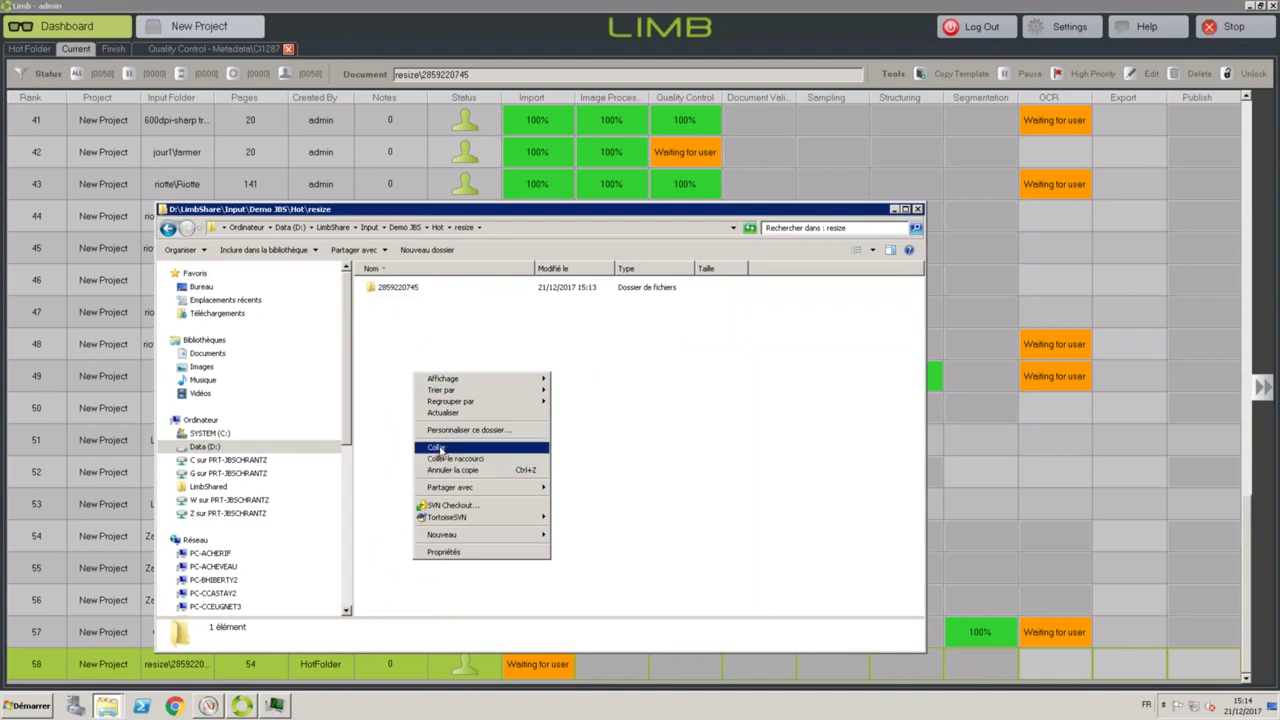
{"action": "left_click", "coordinate": [438, 449]}
{"action": "left_click", "coordinate": [1093, 665]}
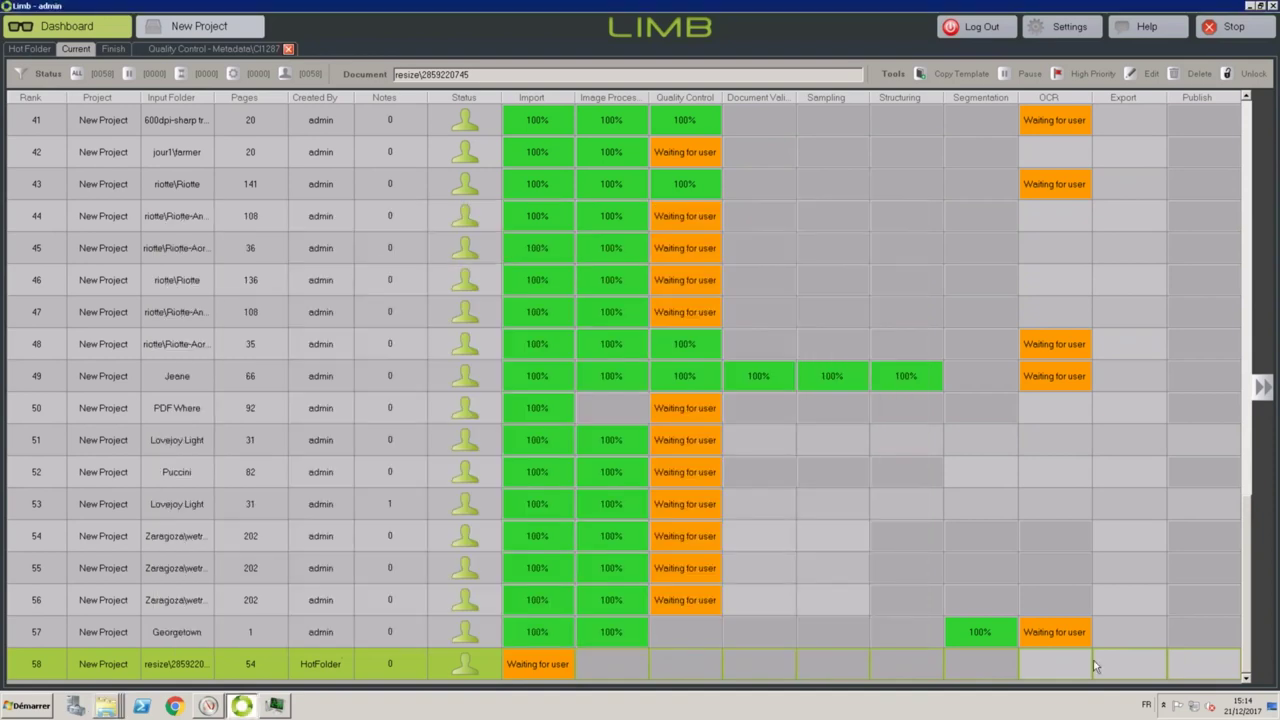
{"action": "left_click", "coordinate": [1246, 678]}
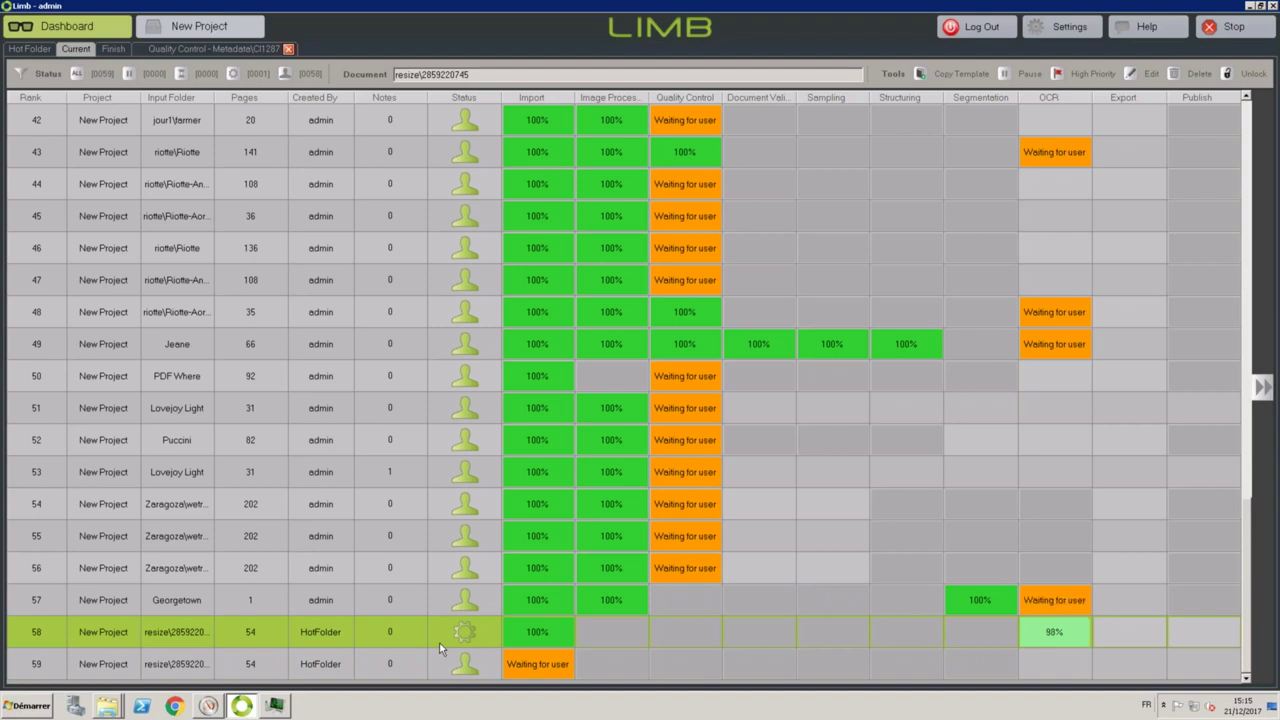
{"action": "double_click", "coordinate": [536, 661]}
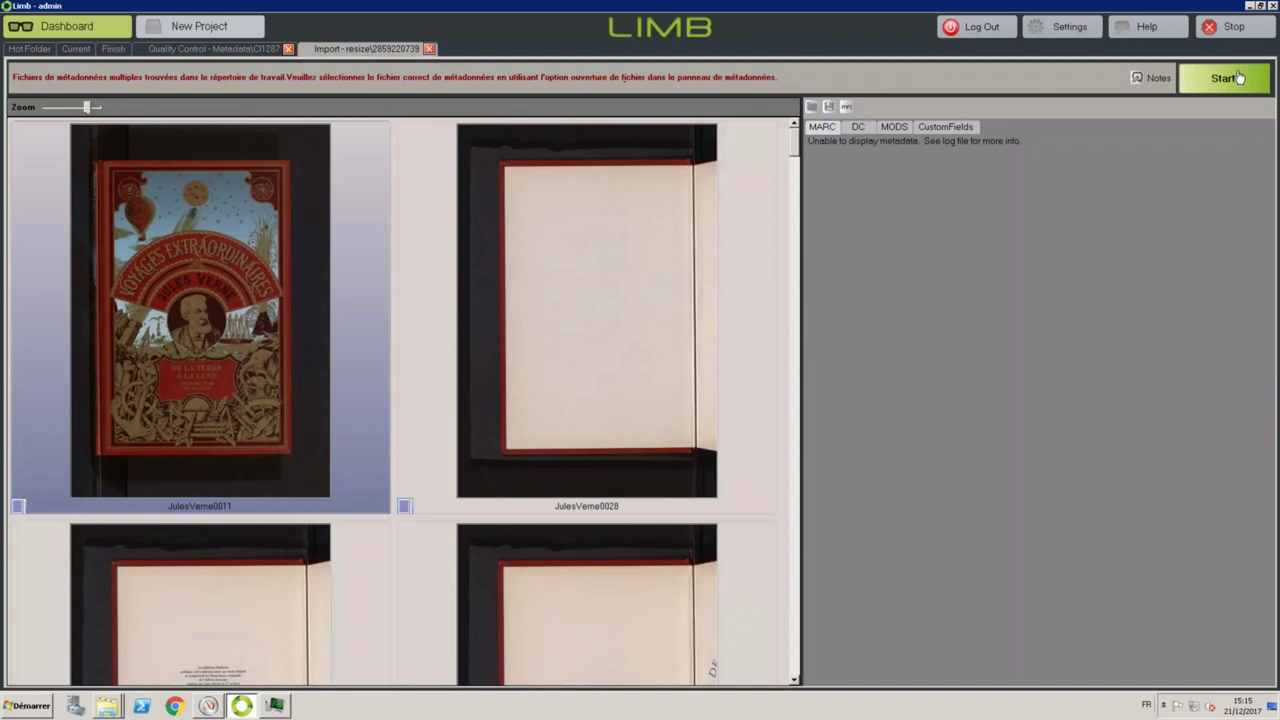
{"action": "left_click", "coordinate": [1226, 78]}
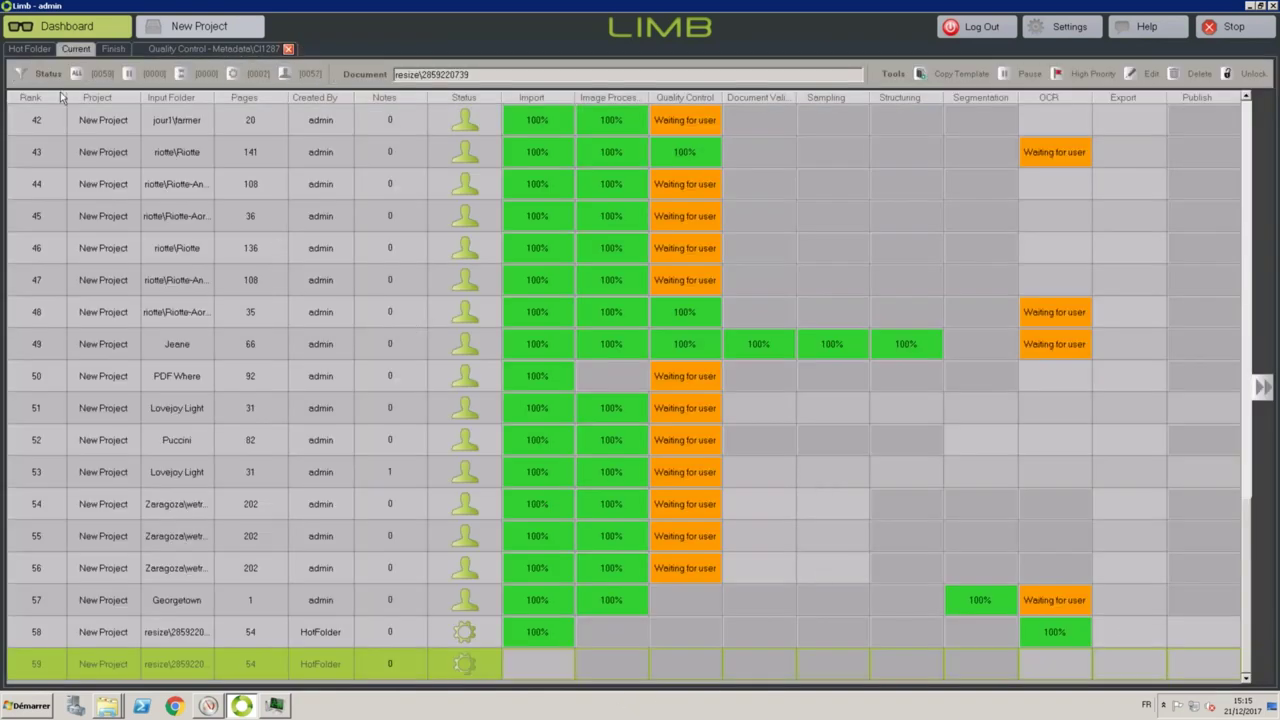
Review the configured hot folders, select the Hot\Publish entry, and return to the current jobs.
{"action": "left_click", "coordinate": [30, 49]}
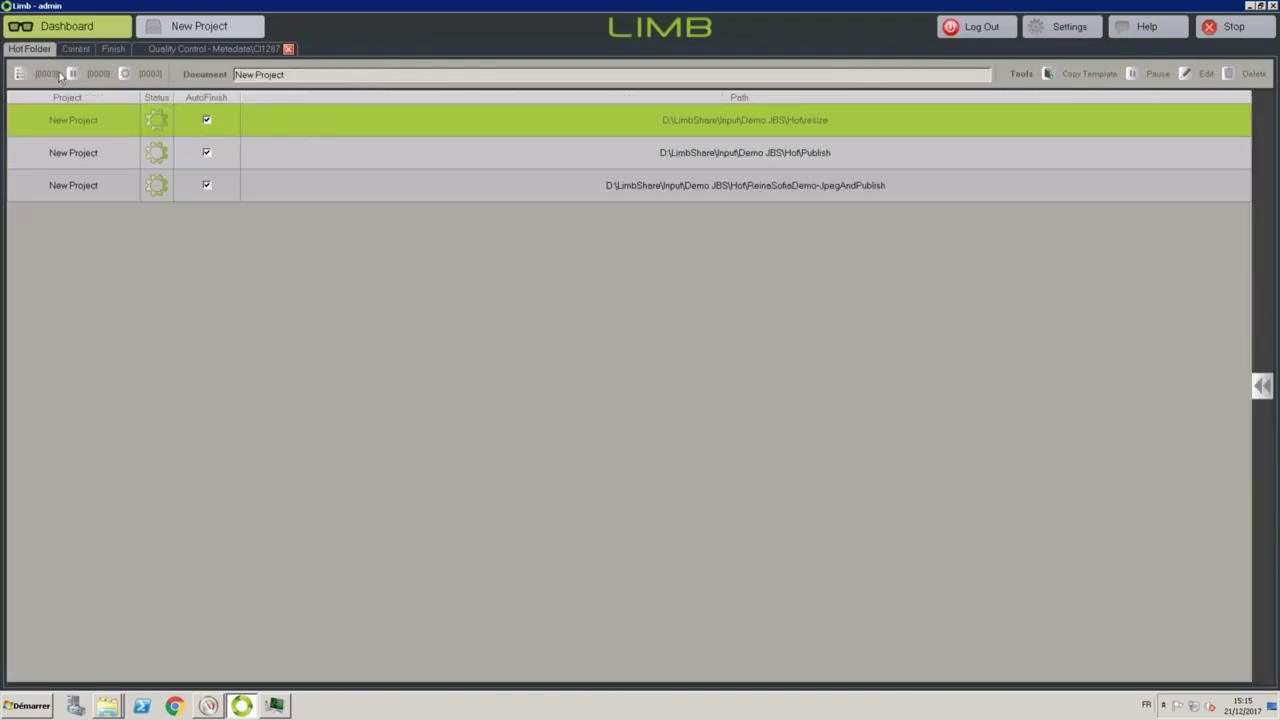
{"action": "left_click", "coordinate": [296, 155]}
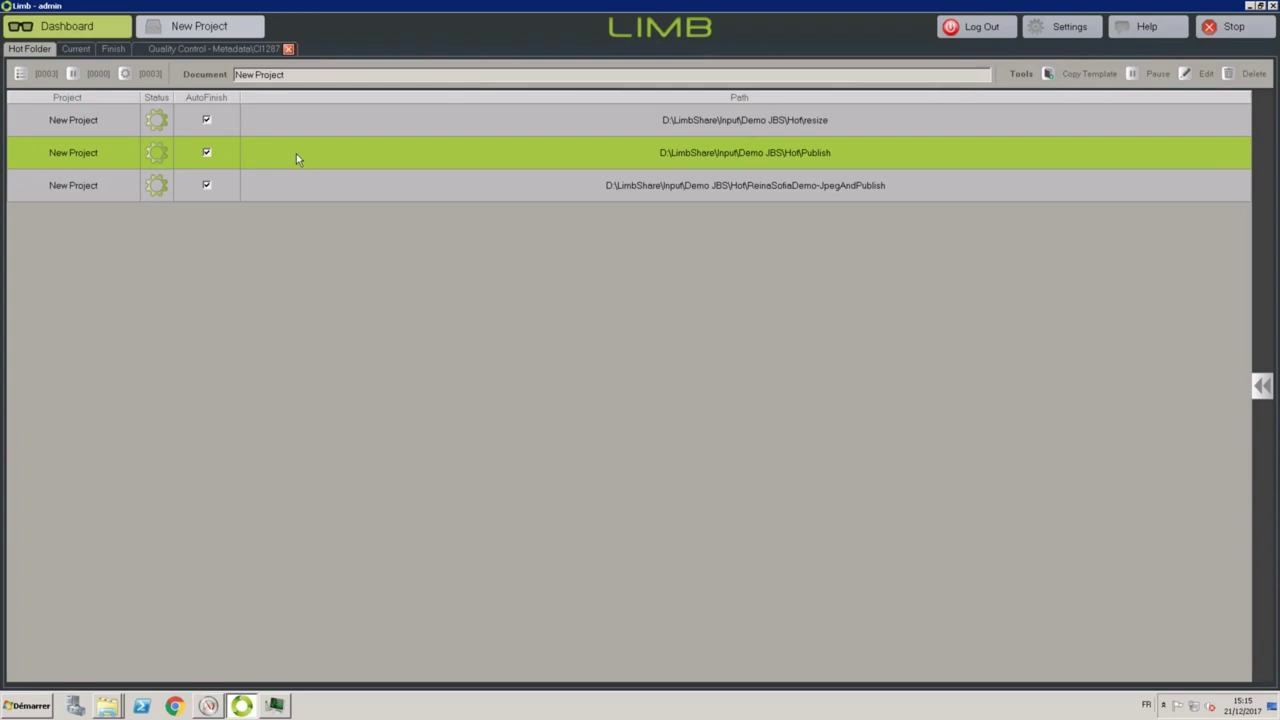
{"action": "left_click", "coordinate": [76, 49]}
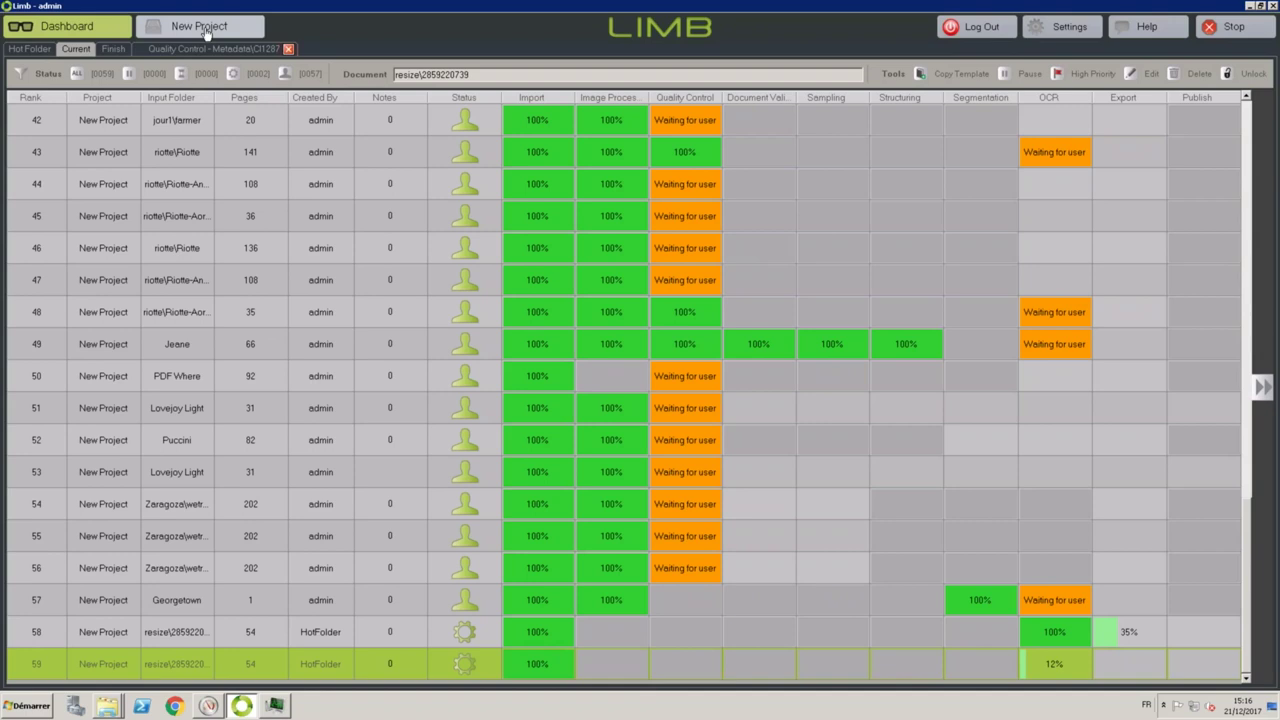
Begin a new project and add the Jules Verne Light folder from Demo JBS, accepting the network warning.
{"action": "left_click", "coordinate": [206, 30]}
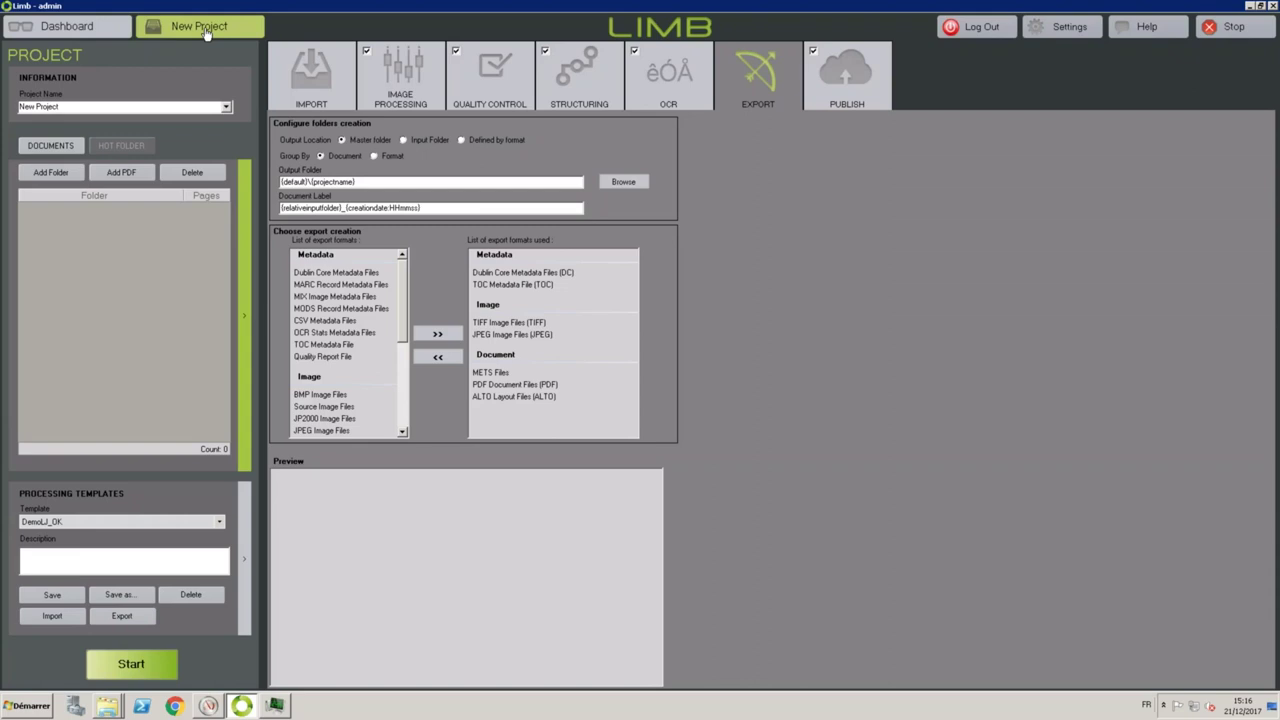
{"action": "left_click", "coordinate": [47, 174]}
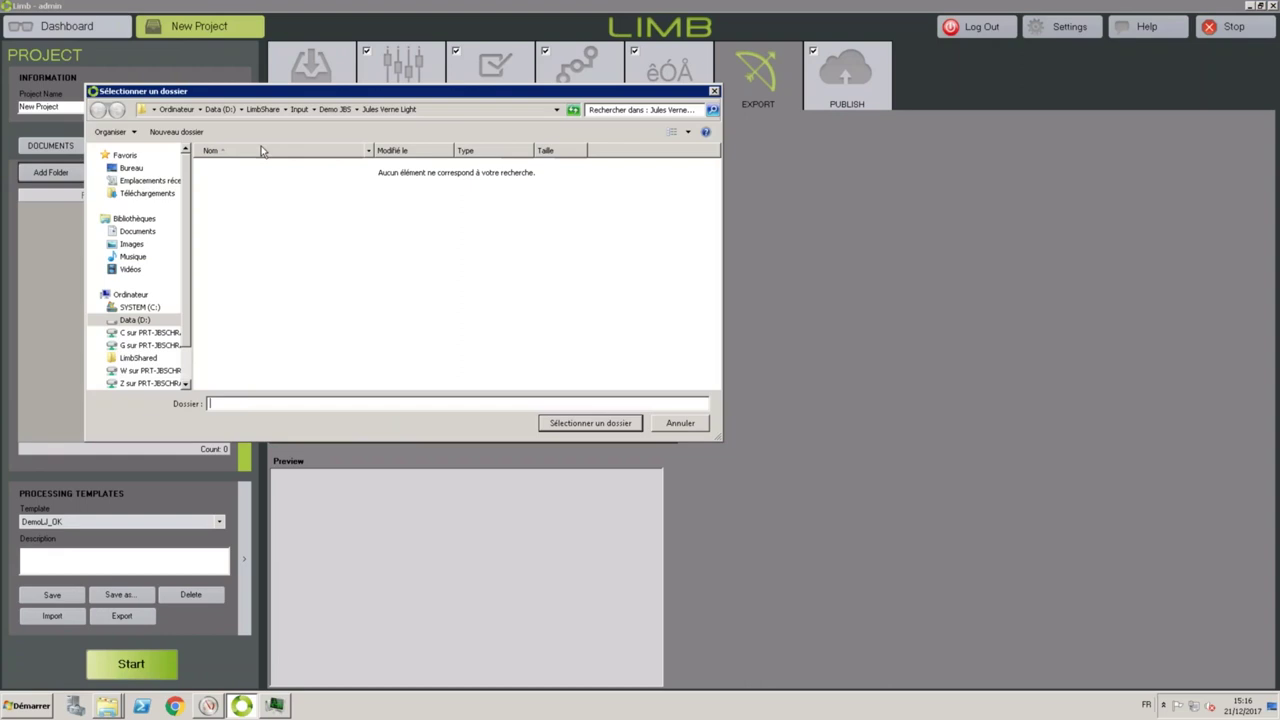
{"action": "left_click", "coordinate": [336, 110]}
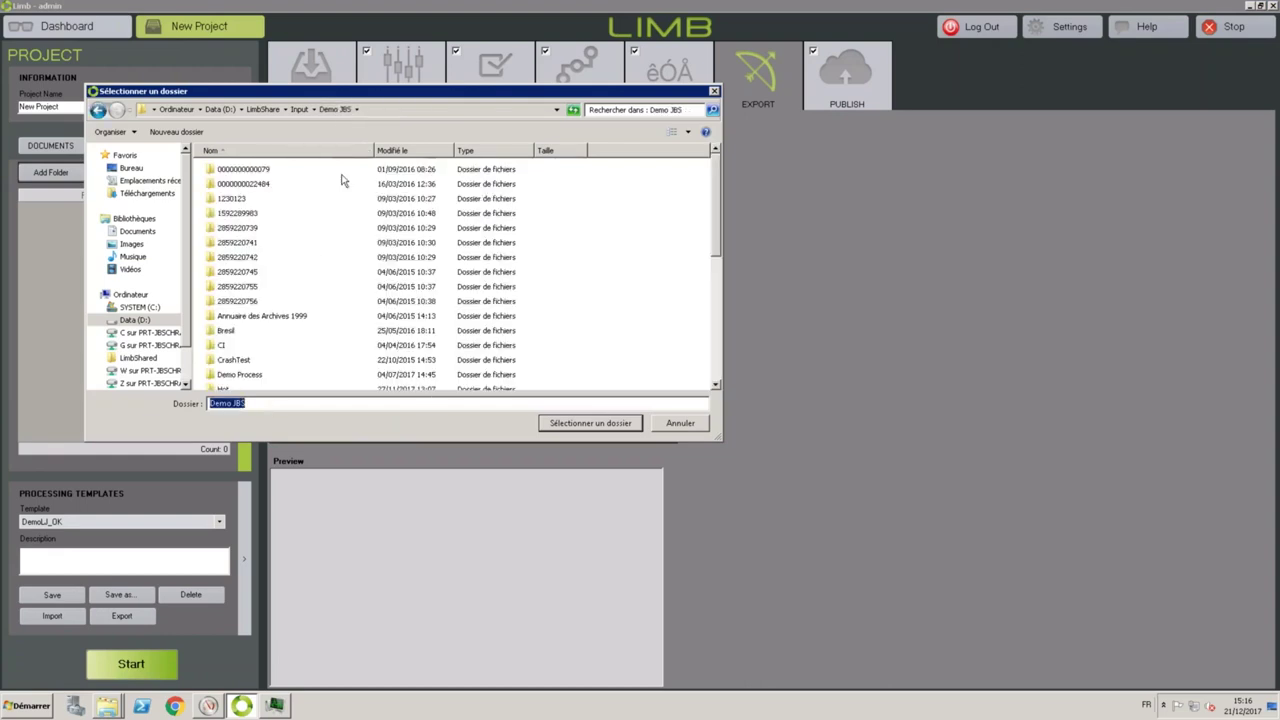
{"action": "scroll", "coordinate": [277, 250], "scroll_direction": "down", "scroll_amount": 5}
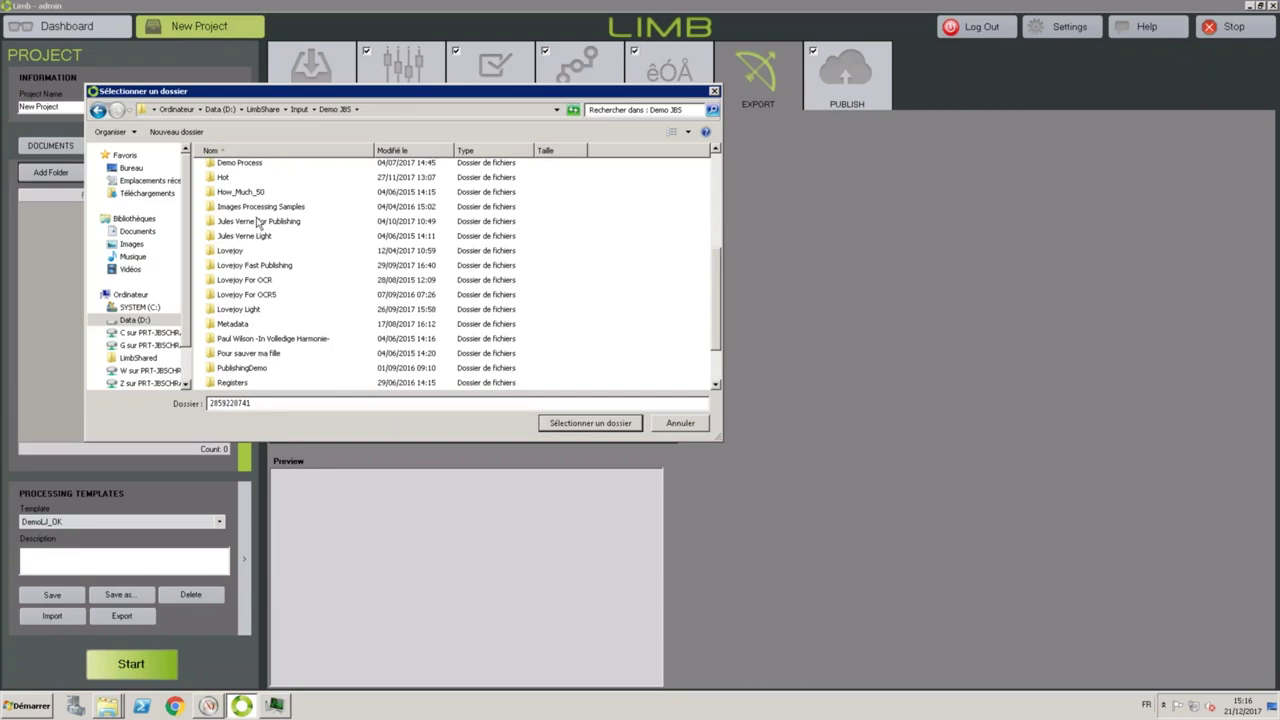
{"action": "left_click", "coordinate": [251, 237]}
{"action": "left_click", "coordinate": [590, 425]}
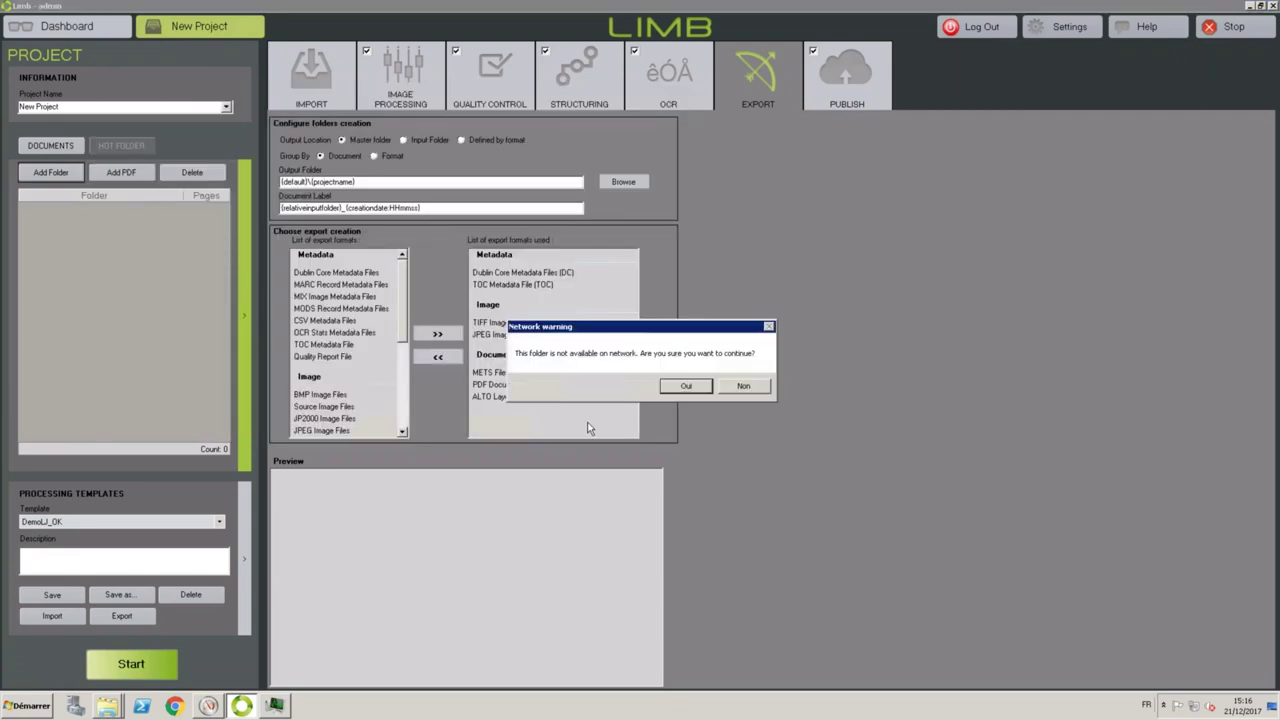
{"action": "left_click", "coordinate": [685, 385]}
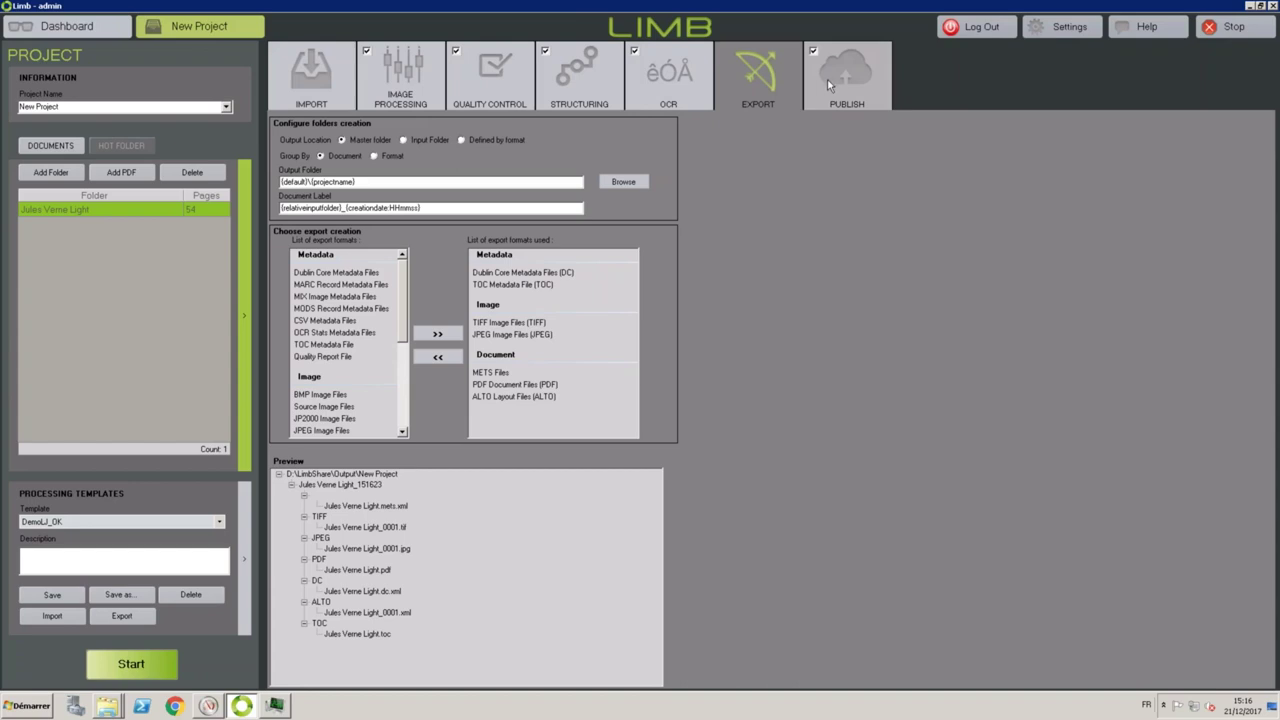
Review the project's settings for import, image processing, quality control, structuring, OCR and export in turn.
{"action": "left_click", "coordinate": [322, 93]}
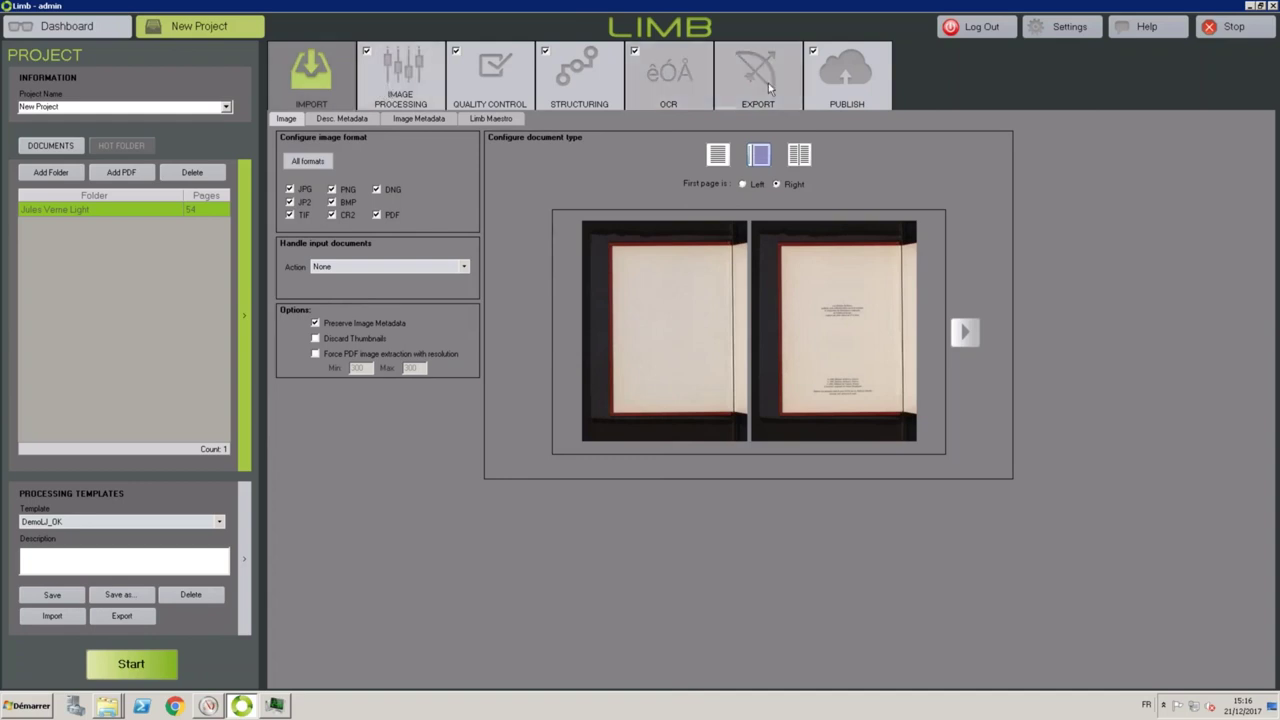
{"action": "left_click", "coordinate": [422, 93]}
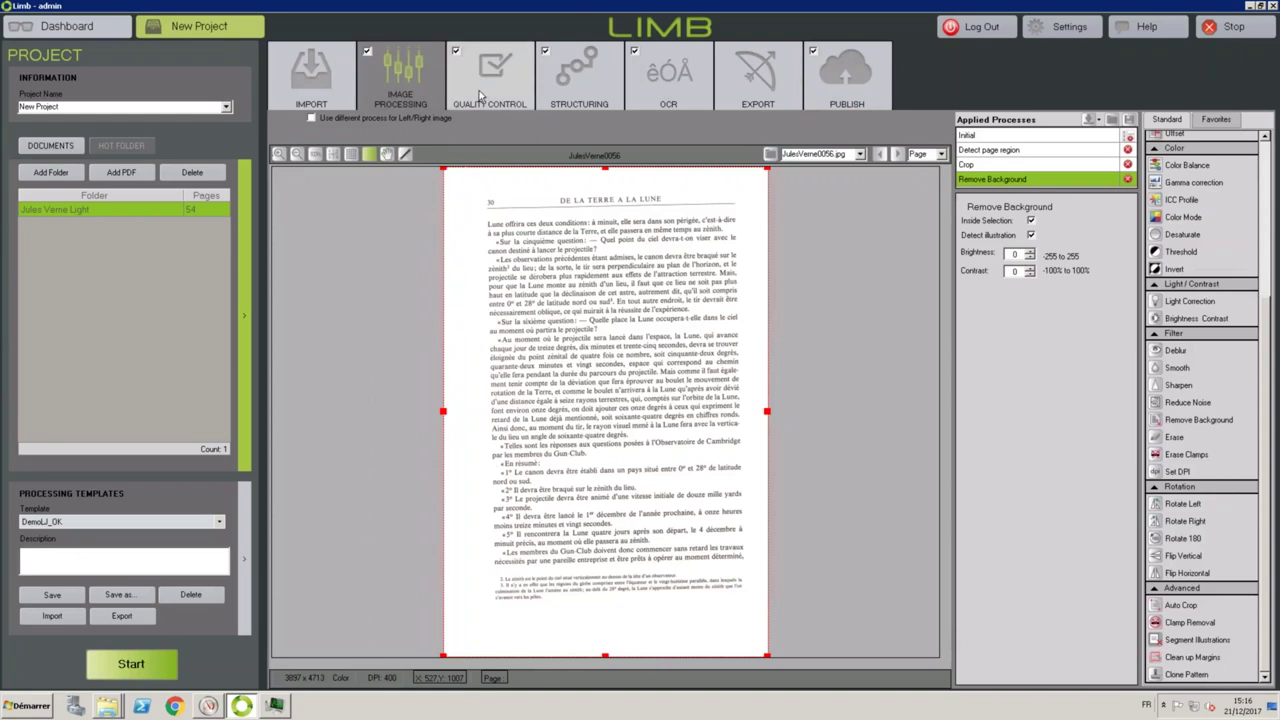
{"action": "left_click", "coordinate": [492, 88]}
{"action": "left_click", "coordinate": [562, 86]}
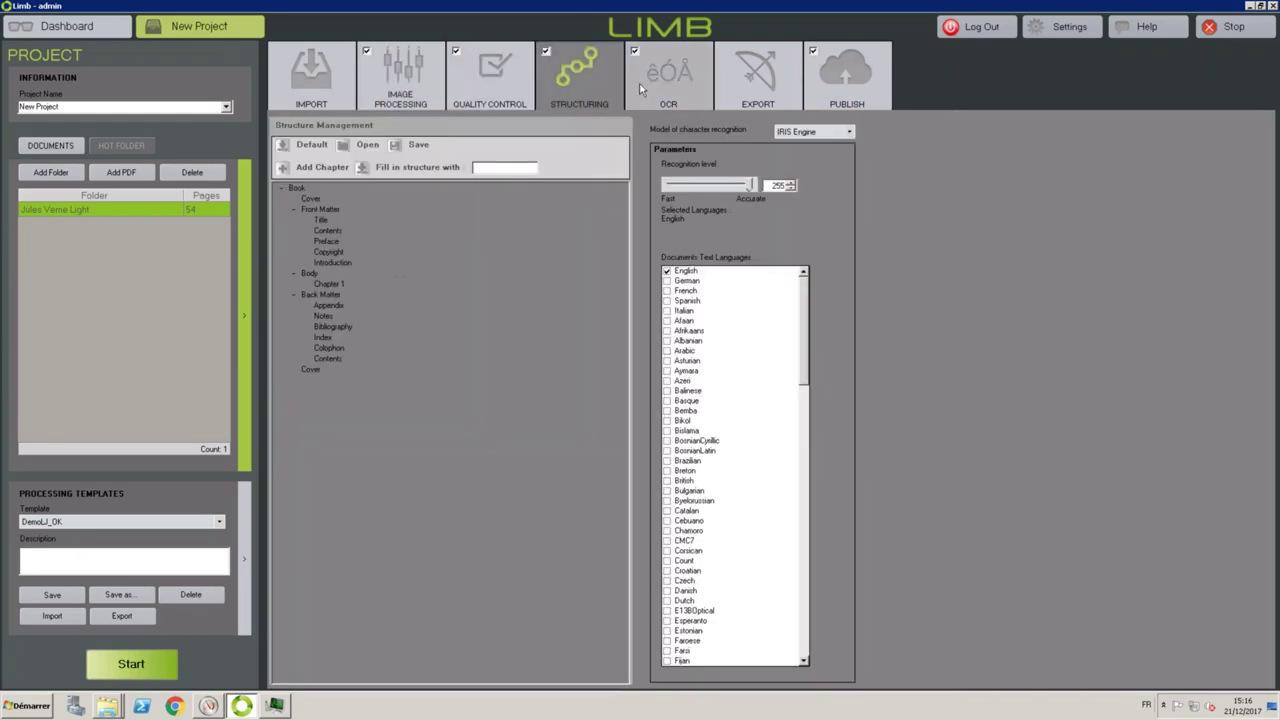
{"action": "left_click", "coordinate": [663, 83]}
{"action": "left_click", "coordinate": [738, 78]}
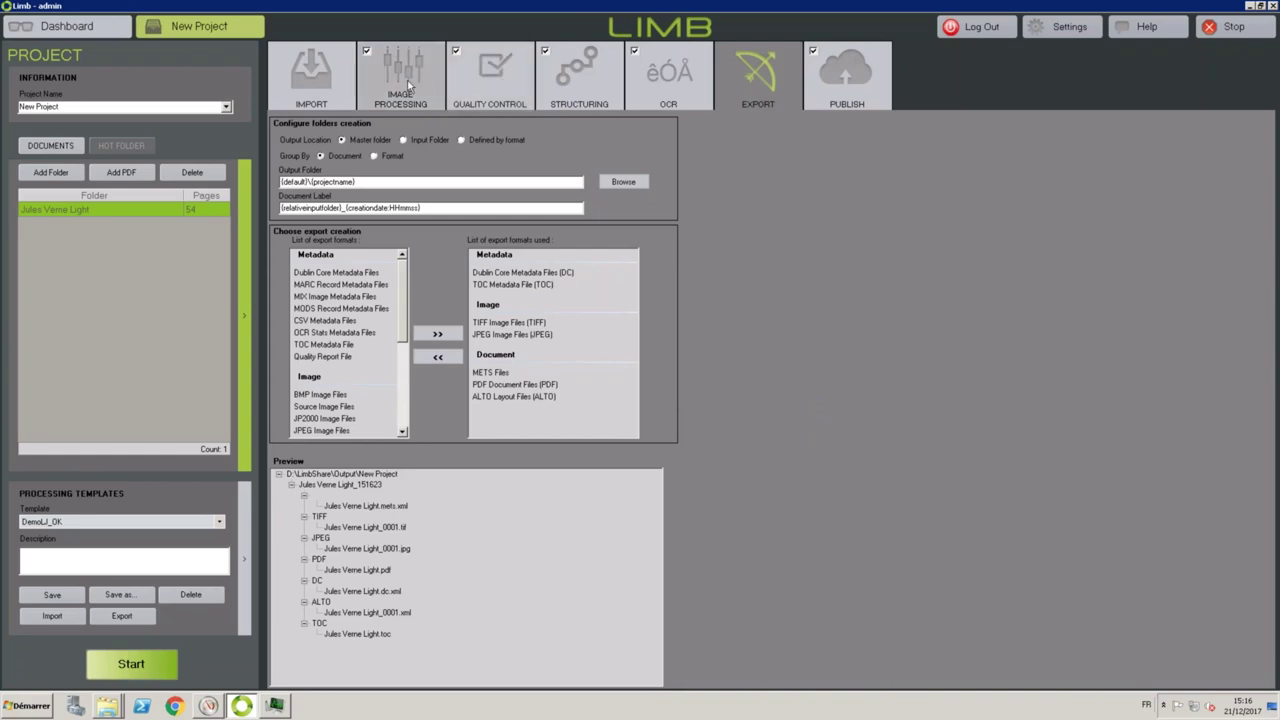
Disable the Image Processing, Quality Control, Structuring, OCR and Publish stages of the project.
{"action": "left_click", "coordinate": [367, 52]}
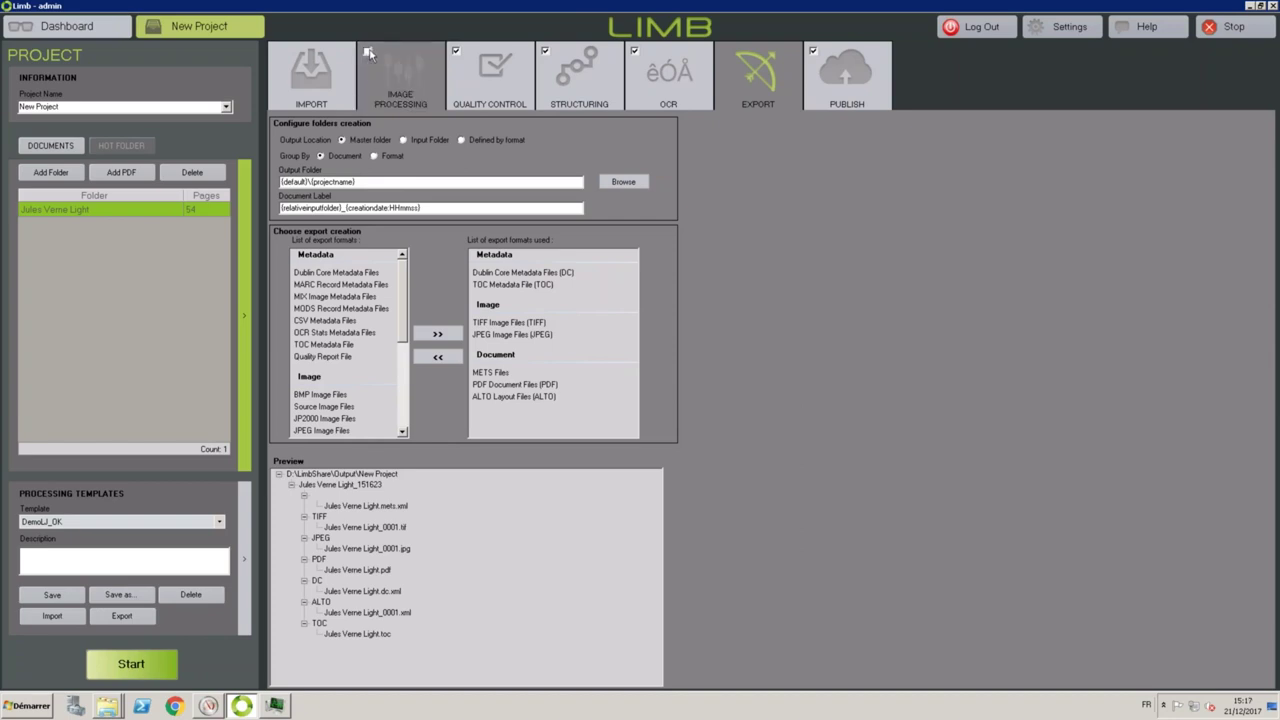
{"action": "left_click", "coordinate": [368, 53]}
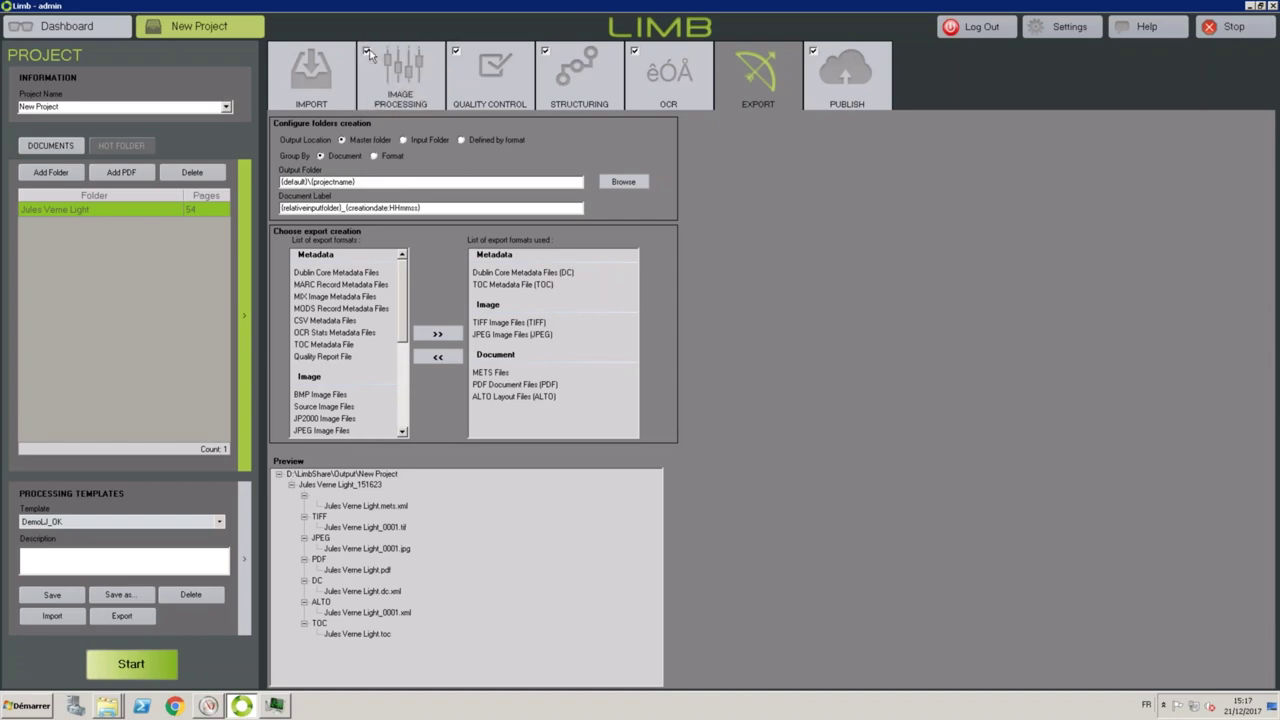
{"action": "left_click", "coordinate": [367, 52]}
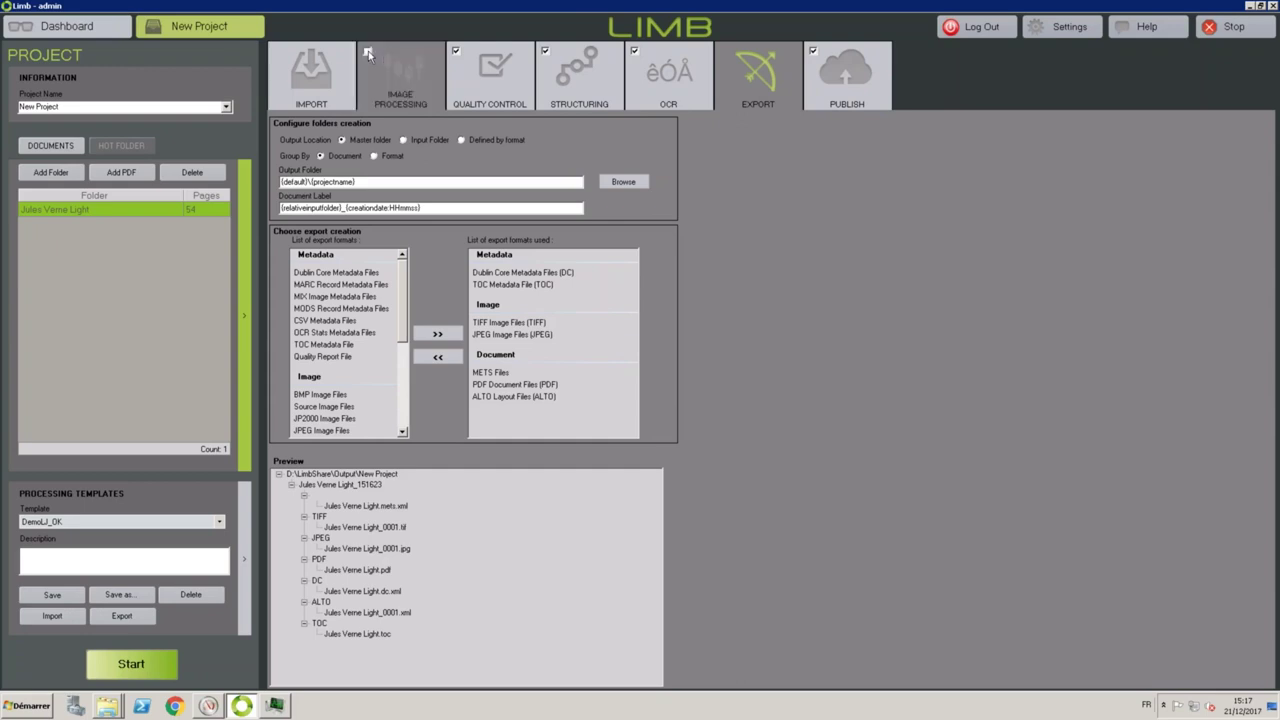
{"action": "left_click", "coordinate": [455, 52]}
{"action": "left_click", "coordinate": [546, 51]}
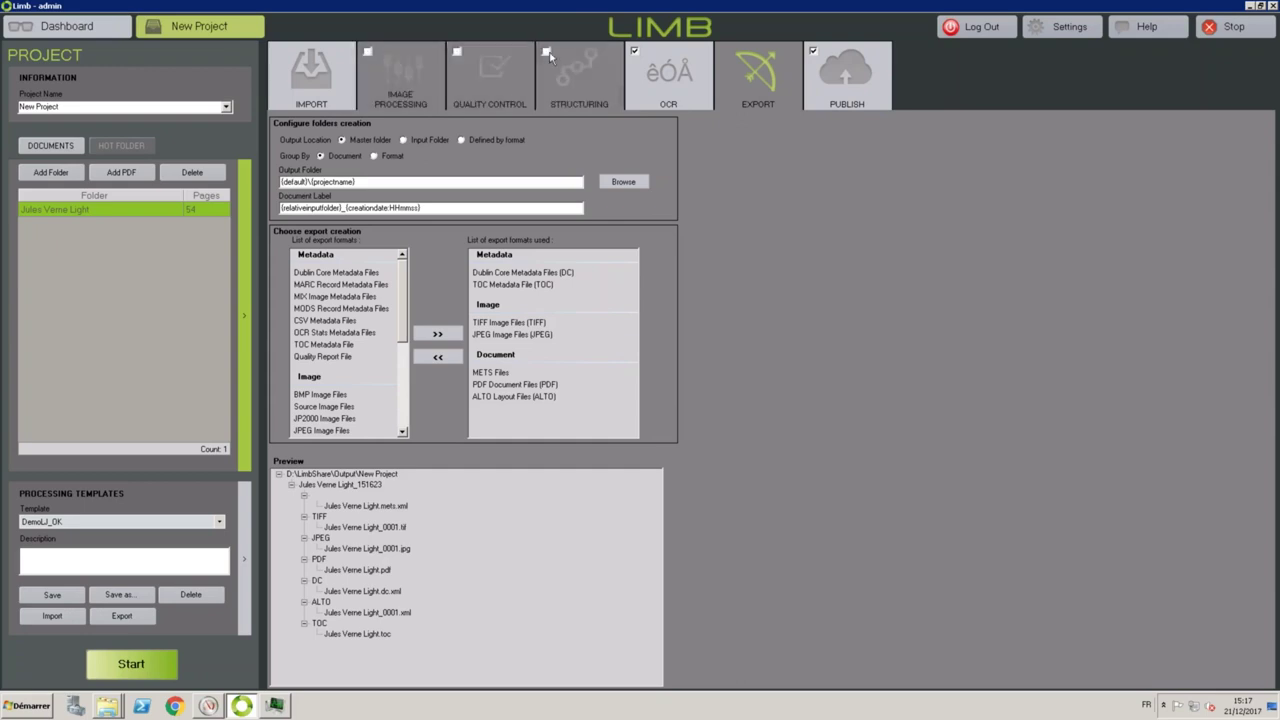
{"action": "left_click", "coordinate": [635, 52]}
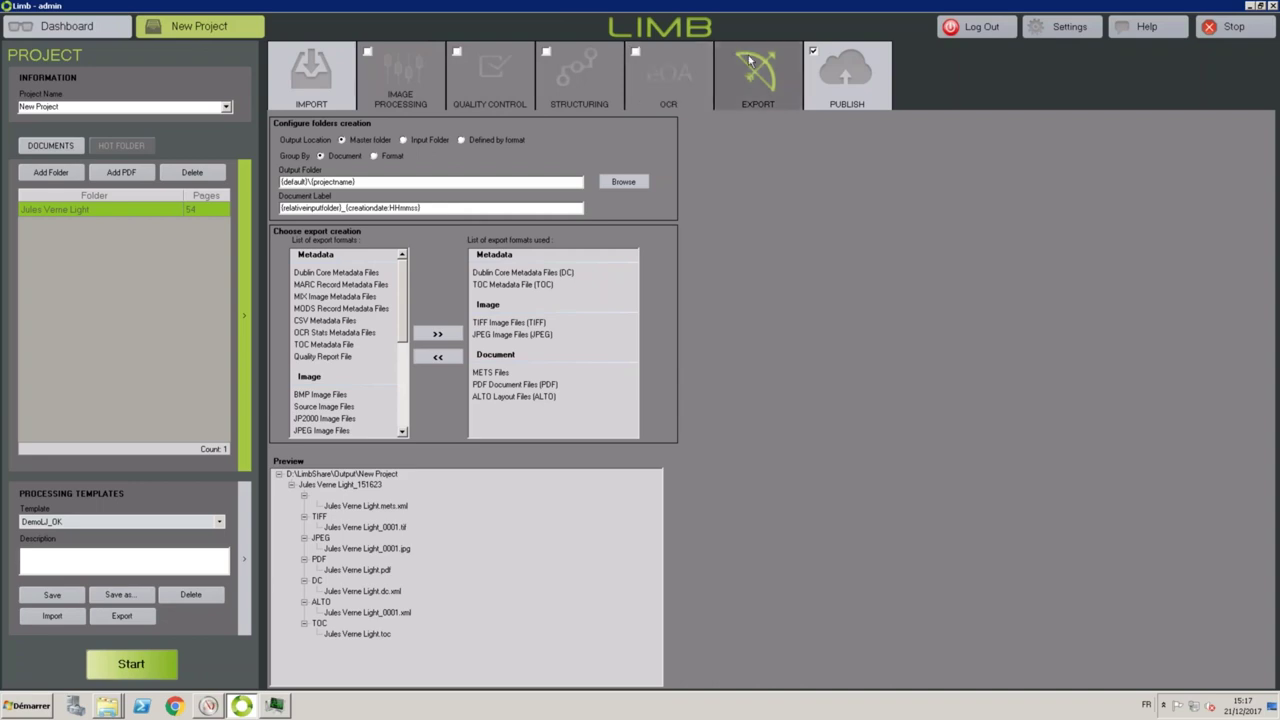
{"action": "left_click", "coordinate": [813, 52]}
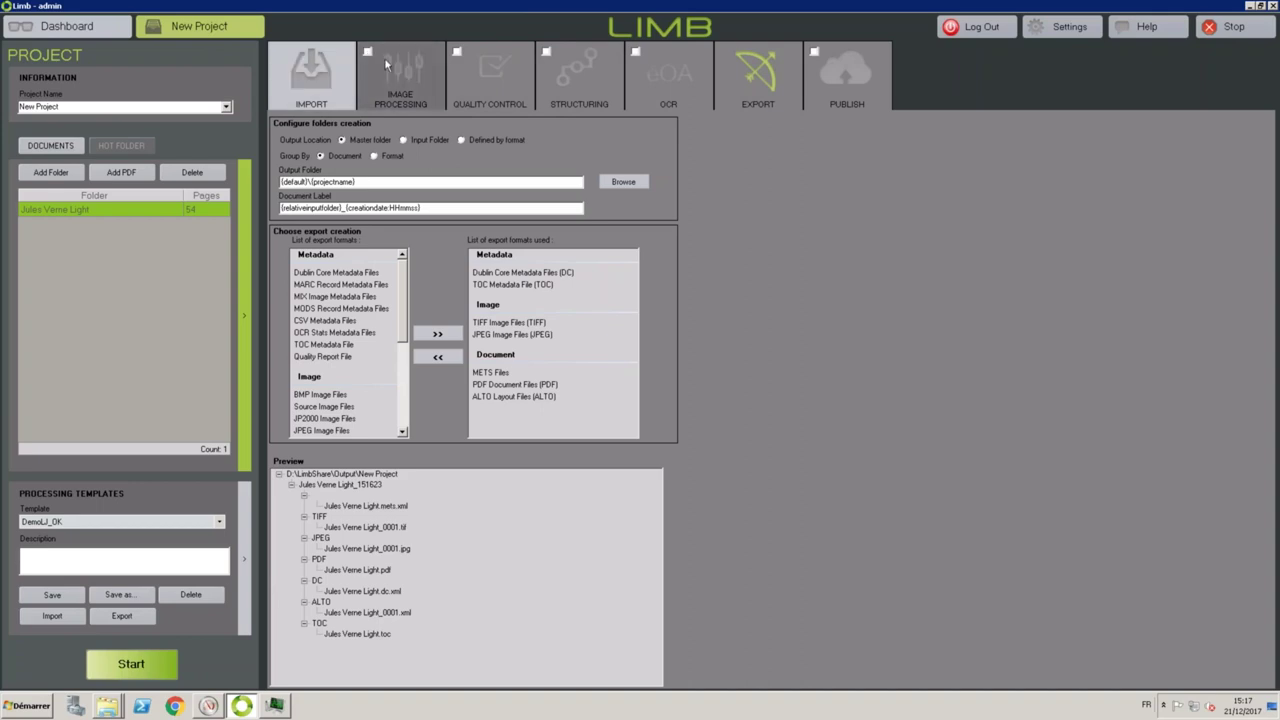
Display the import stage's image settings and enable all input image formats.
{"action": "left_click", "coordinate": [340, 73]}
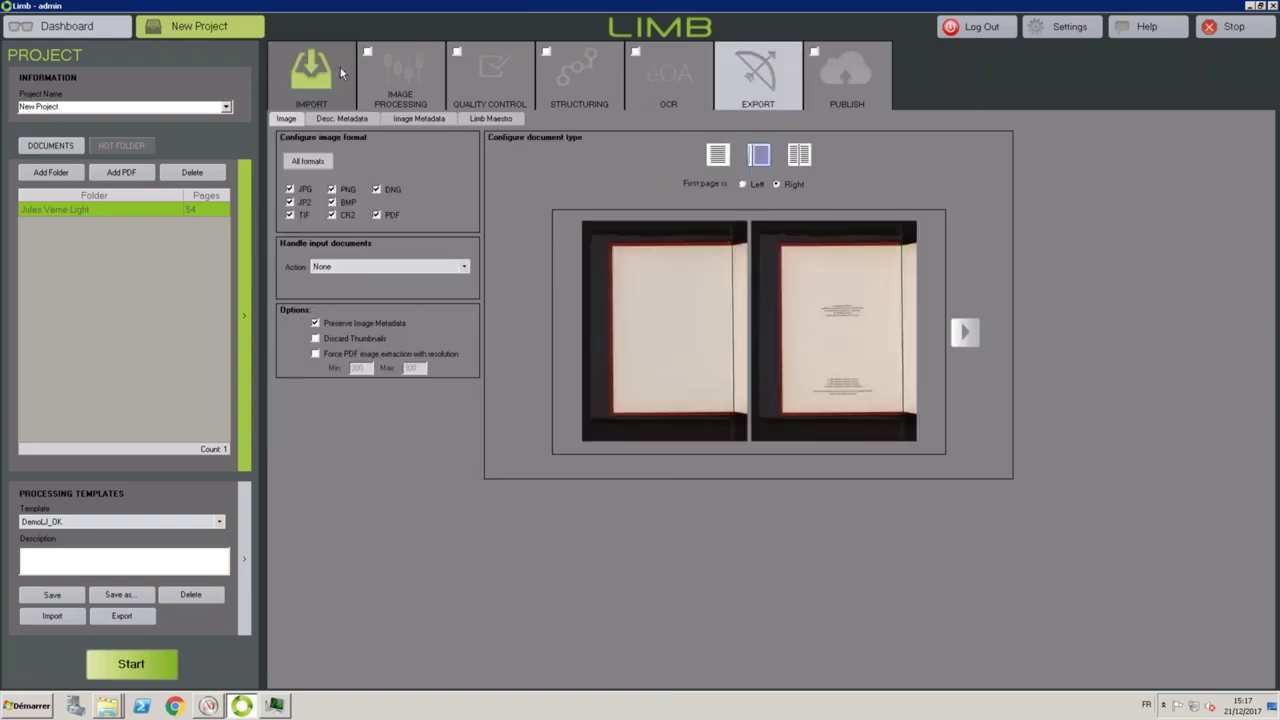
{"action": "left_click", "coordinate": [299, 188]}
{"action": "left_click", "coordinate": [290, 202]}
{"action": "left_click", "coordinate": [309, 162]}
Try the other two document types and return to Single left/right pages with the first page on the right.
{"action": "left_click", "coordinate": [720, 157]}
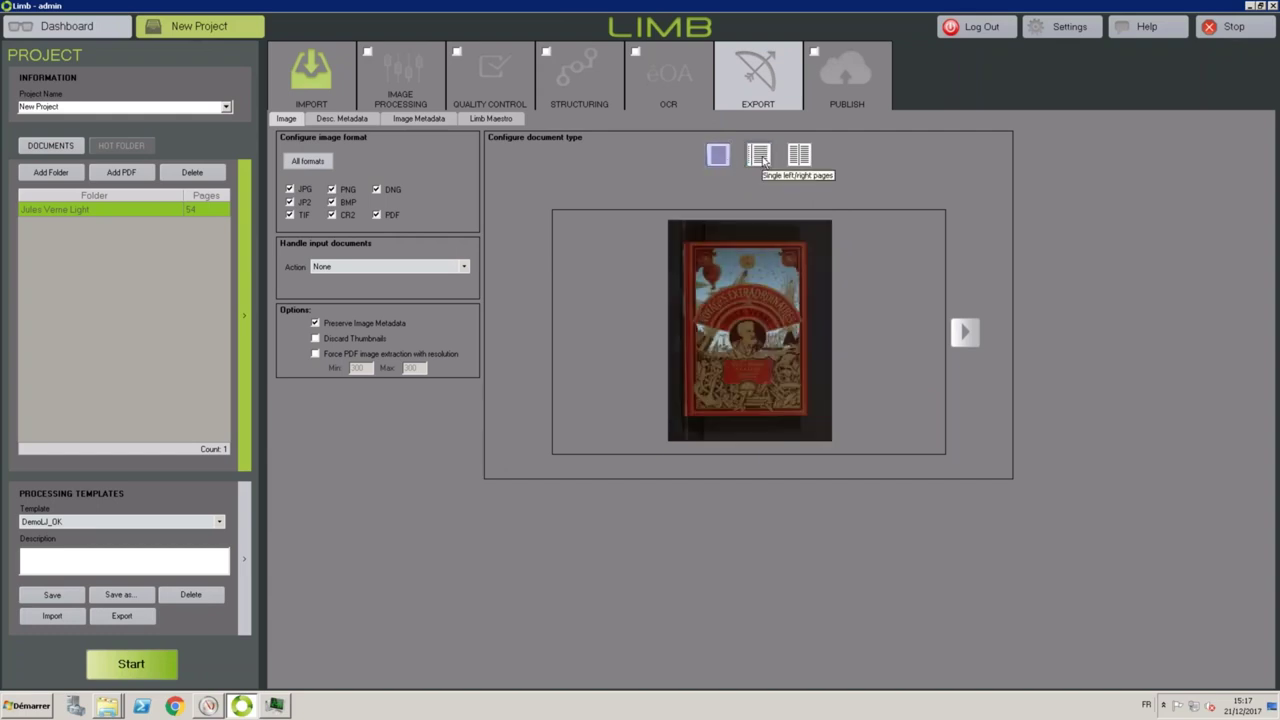
{"action": "left_click", "coordinate": [803, 157]}
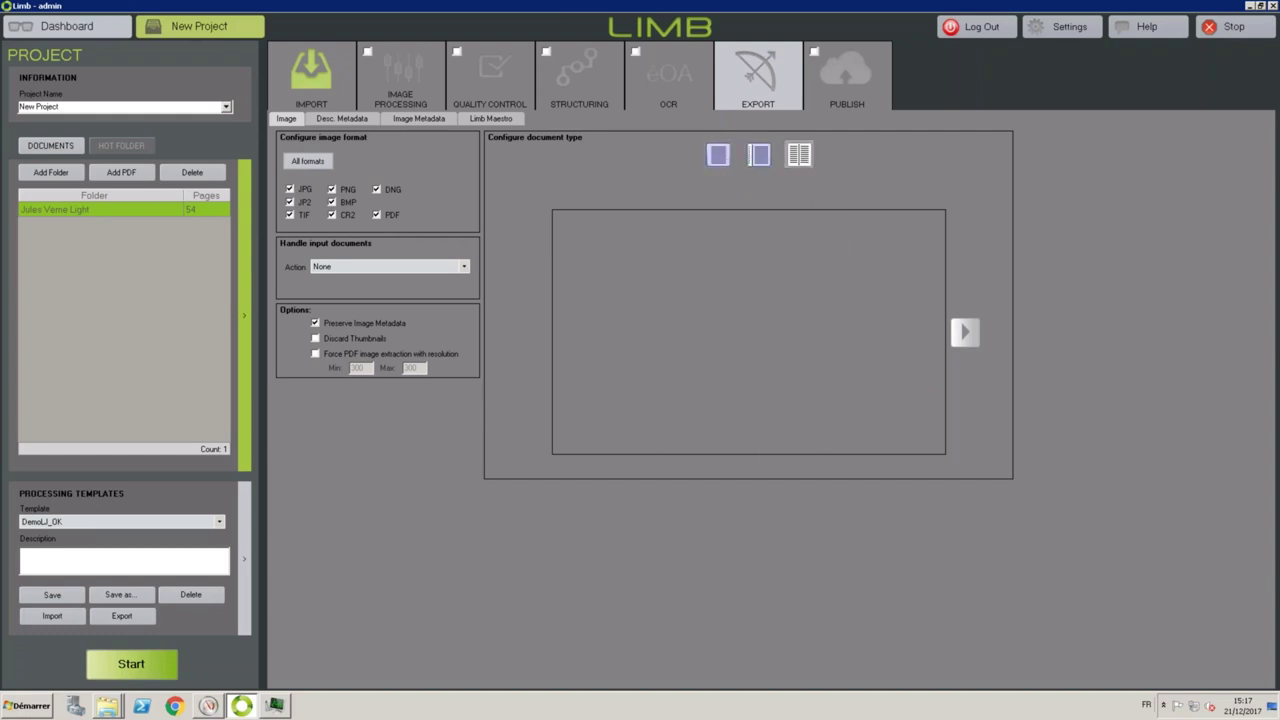
{"action": "left_click", "coordinate": [758, 155]}
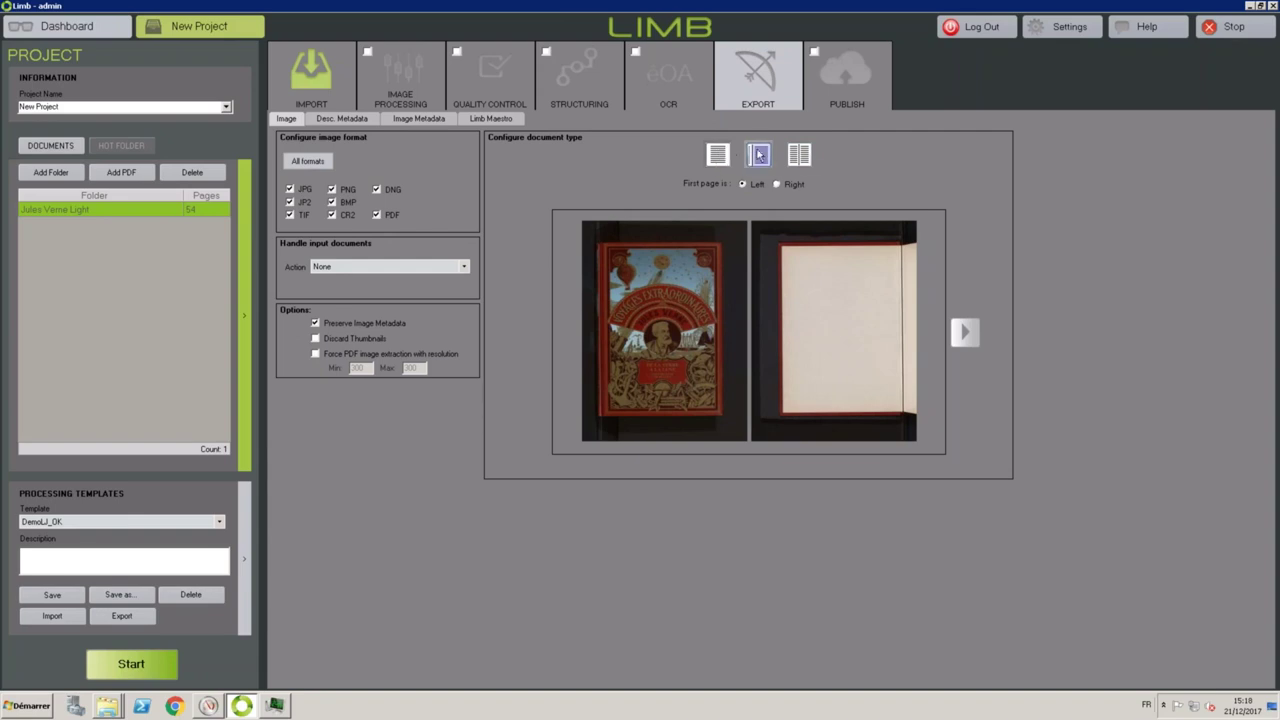
{"action": "left_click", "coordinate": [776, 184]}
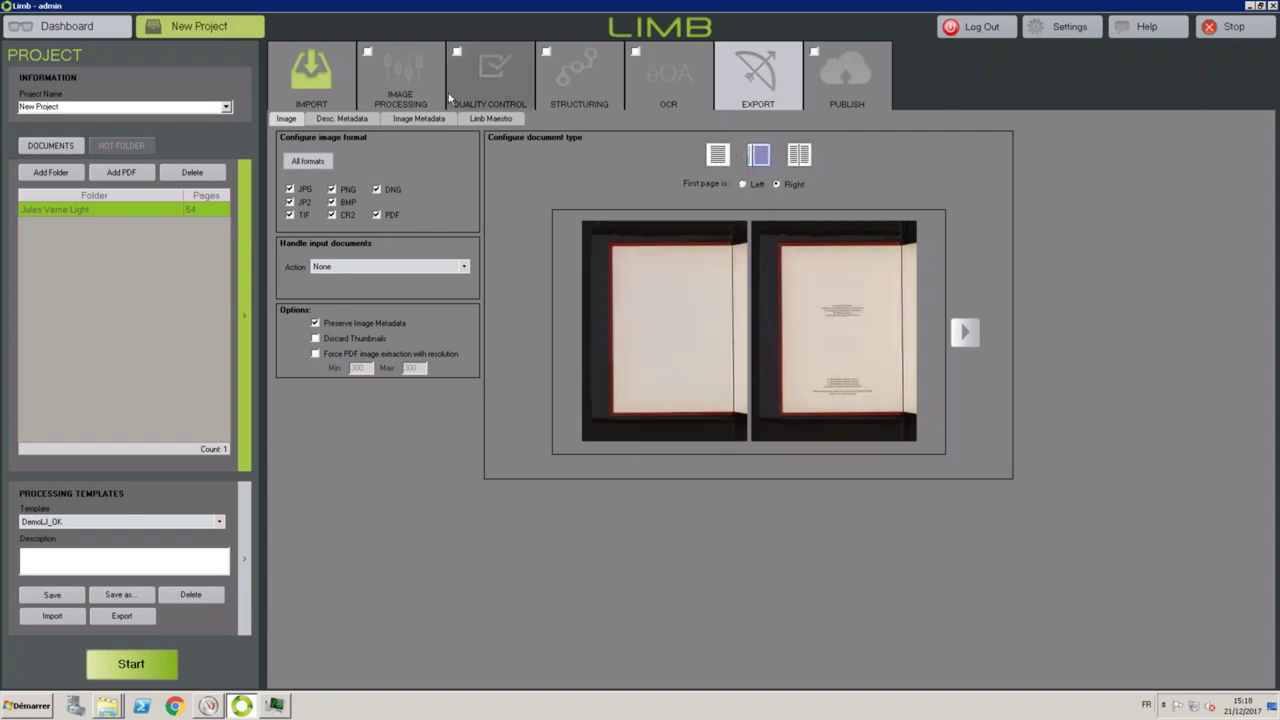
Display the descriptive metadata import options, view the CSV method's settings, and set the method to Catalog.
{"action": "left_click", "coordinate": [339, 122]}
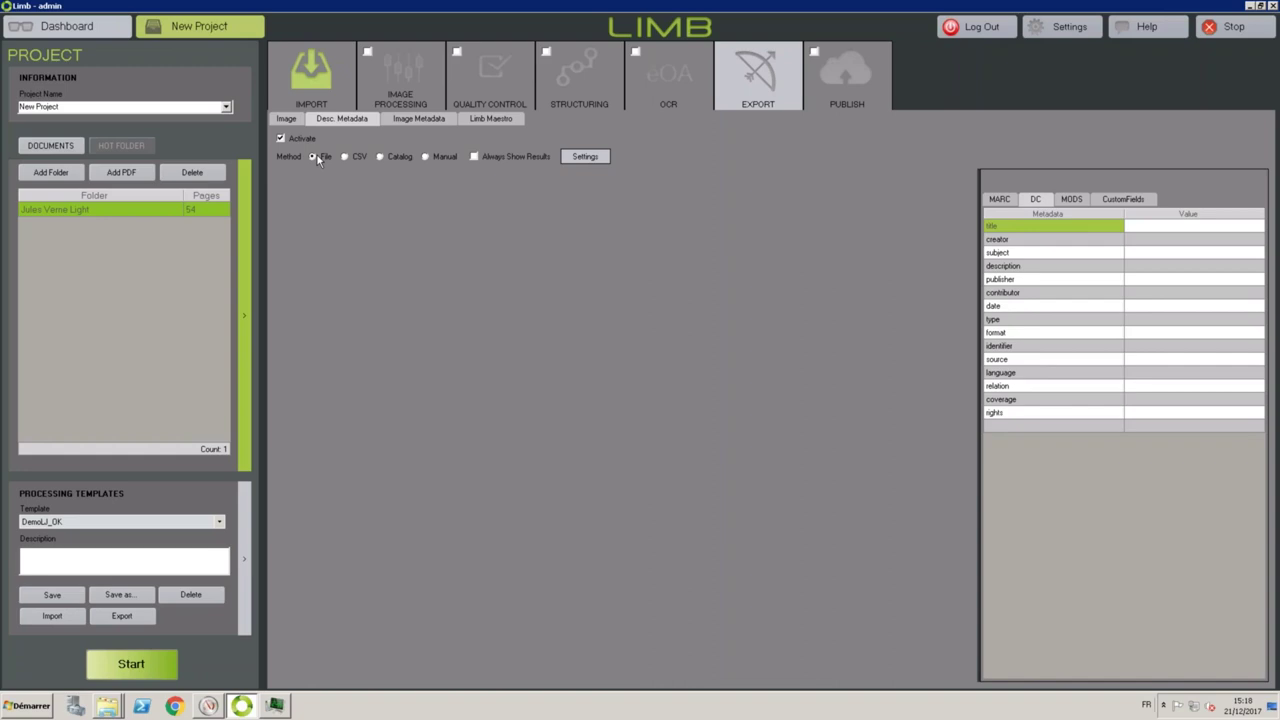
{"action": "left_click", "coordinate": [344, 157]}
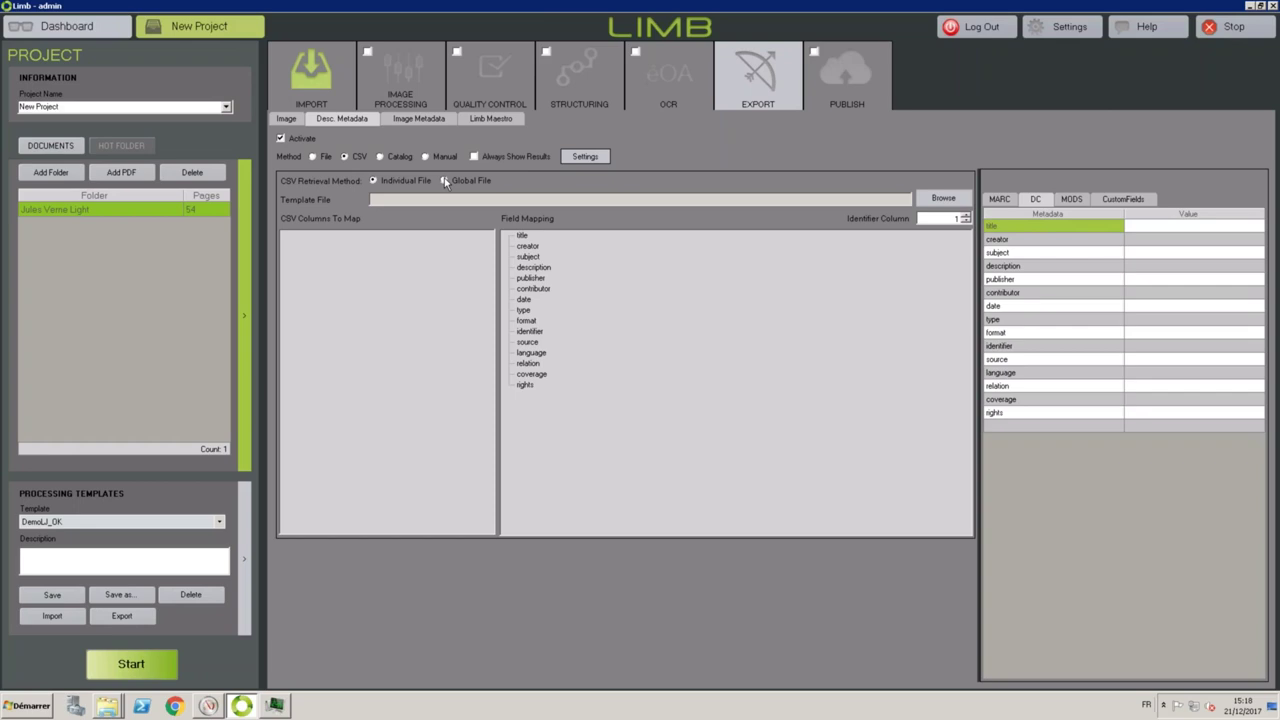
{"action": "left_click", "coordinate": [380, 157]}
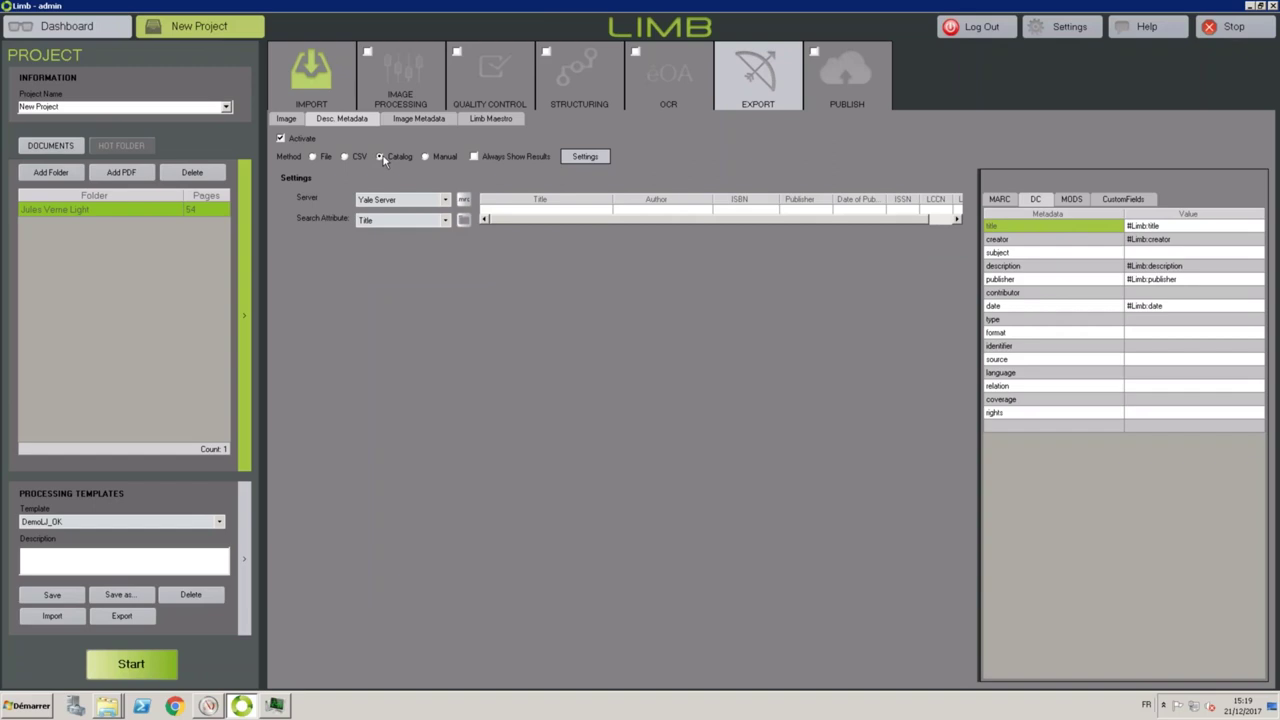
Open the MARC record retrieval form for the catalog settings and select the Library of Congress server.
{"action": "left_click", "coordinate": [464, 202]}
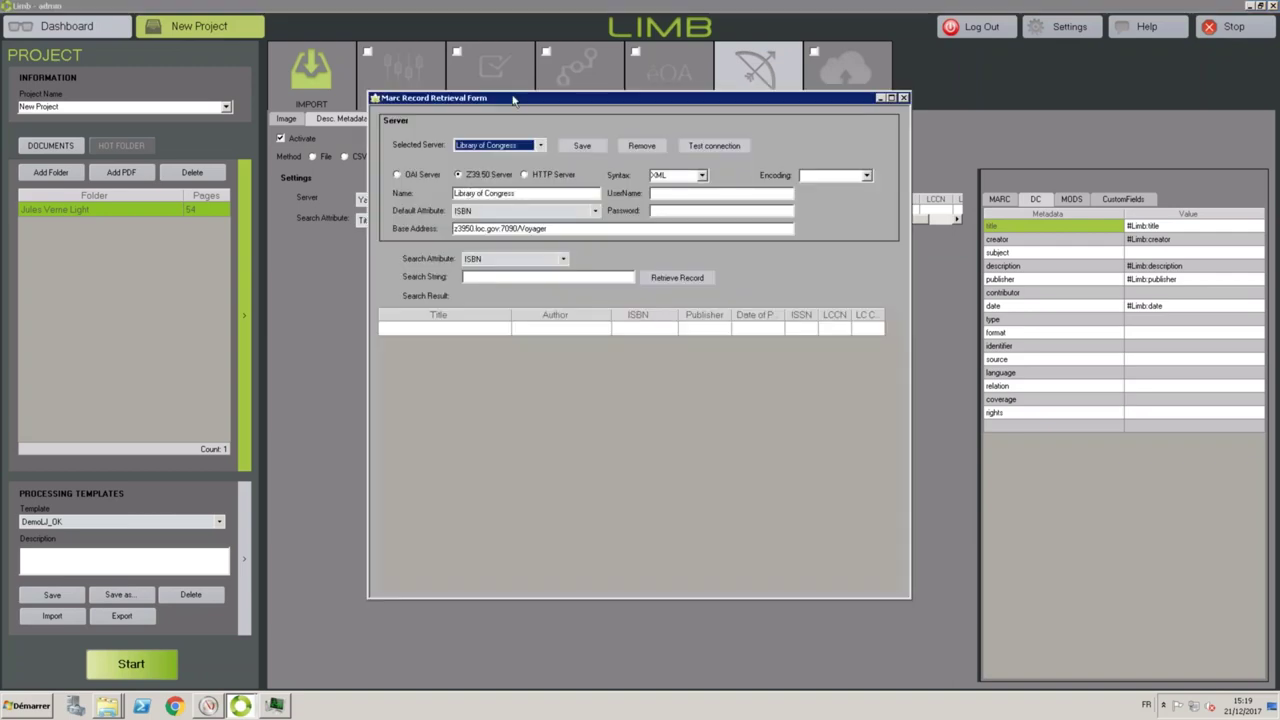
{"action": "left_click_drag", "start_coordinate": [514, 100], "coordinate": [520, 139]}
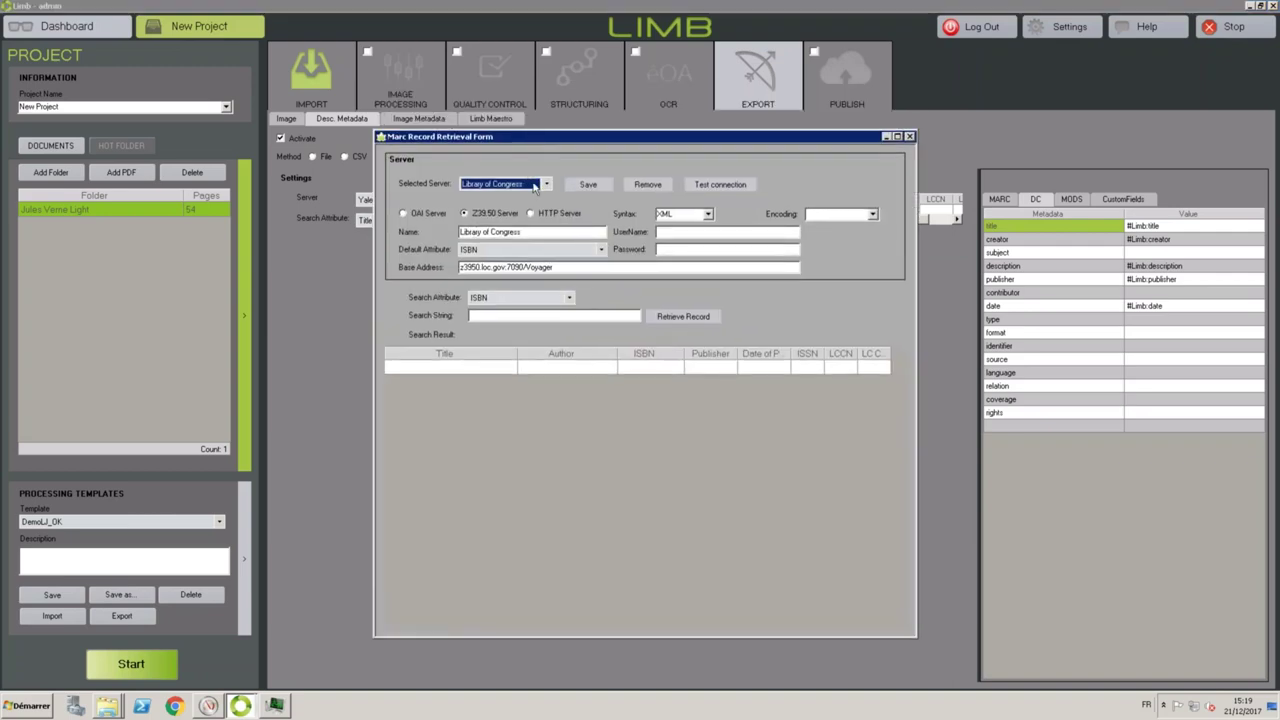
{"action": "left_click", "coordinate": [546, 184]}
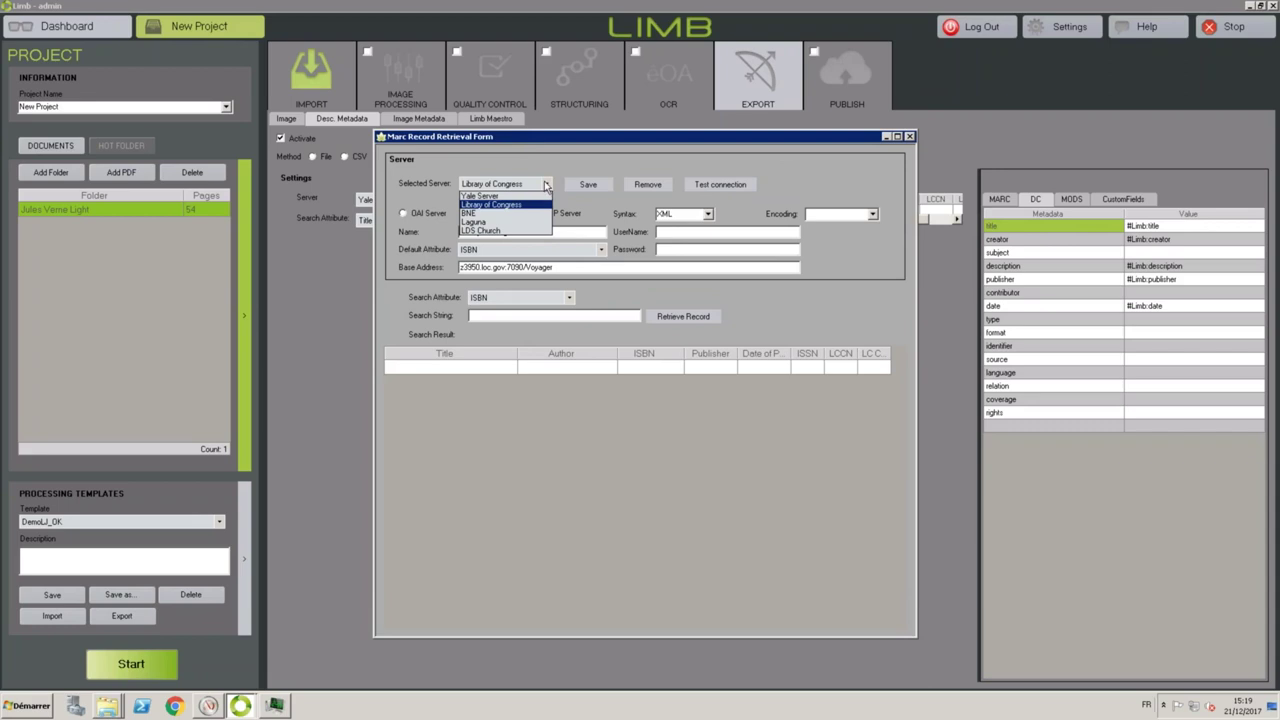
{"action": "left_click", "coordinate": [540, 204]}
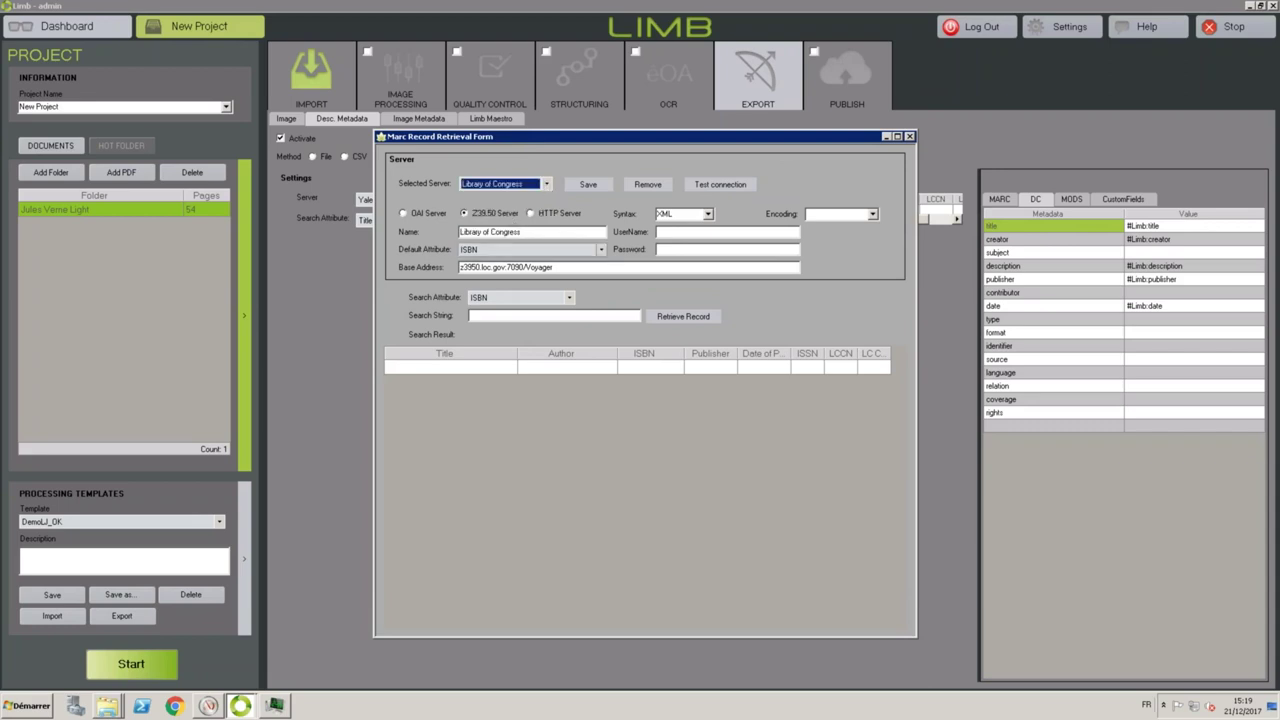
Search all fields of the selected catalog server for F.W.Lovejoy, retrieve the record, and close the retrieval form.
{"action": "left_click", "coordinate": [527, 297]}
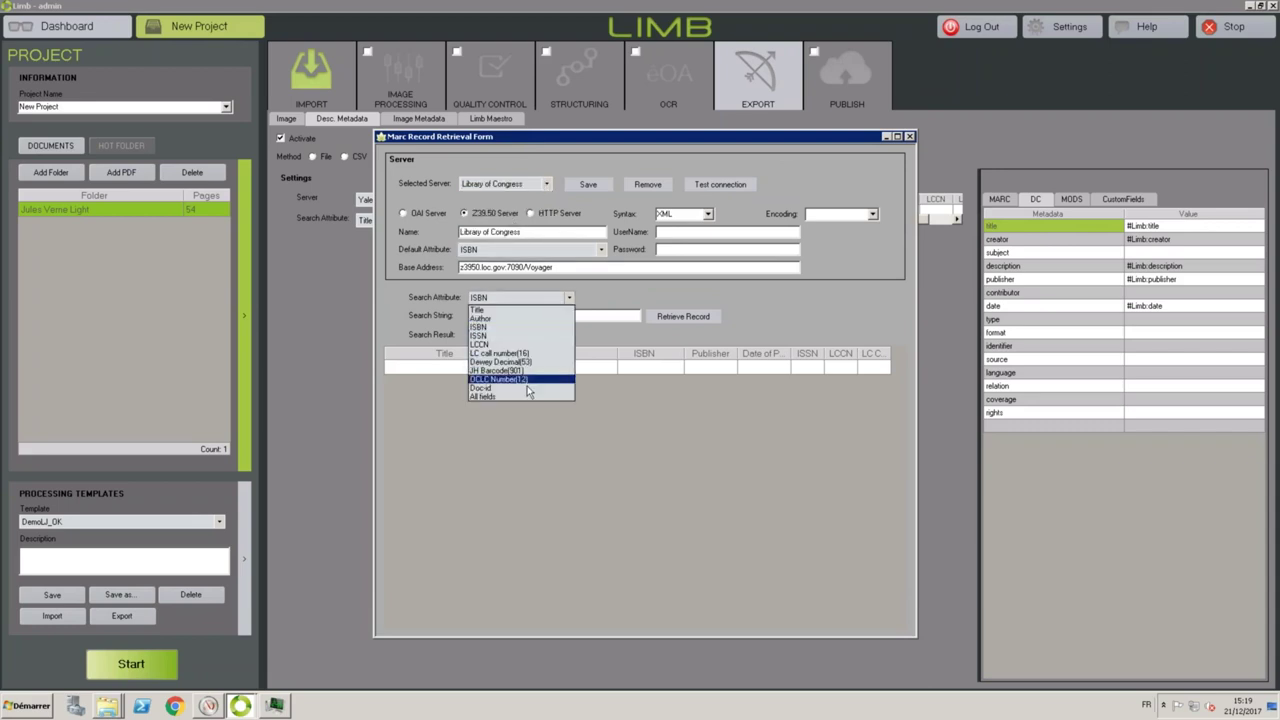
{"action": "left_click", "coordinate": [522, 401]}
{"action": "left_click", "coordinate": [506, 315]}
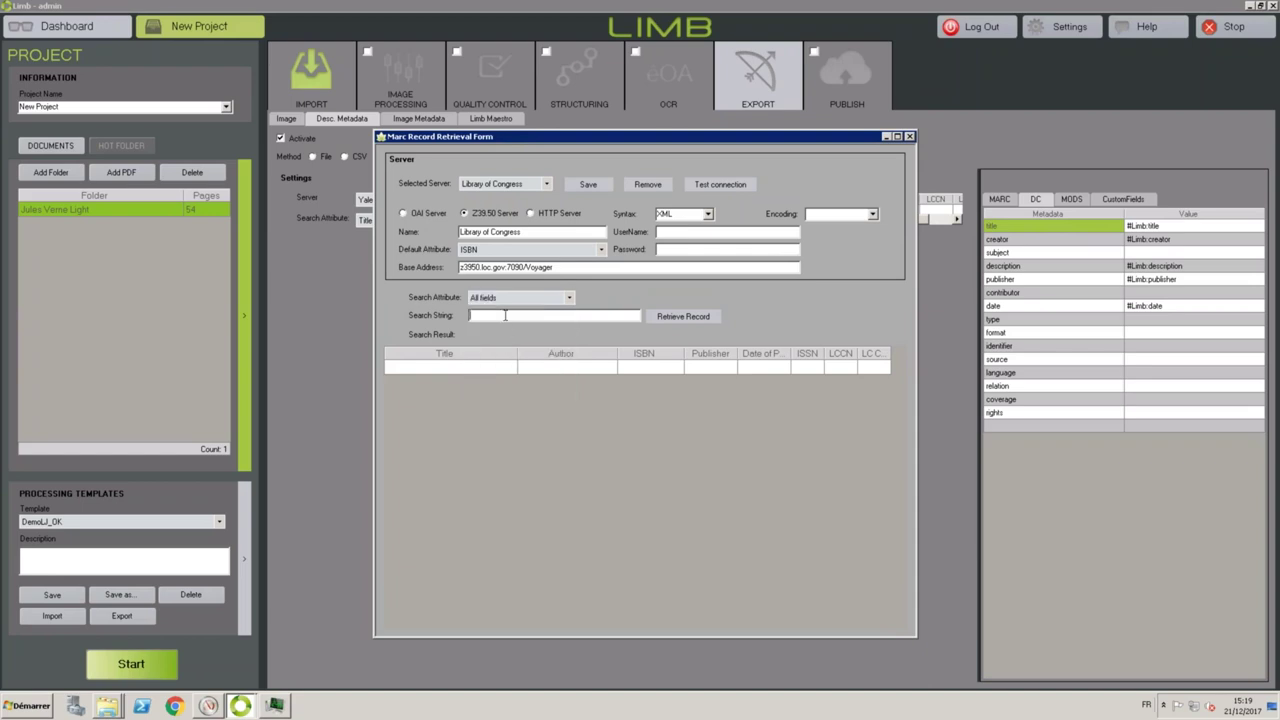
{"action": "type", "text": "F.W.Lovejoy"}
{"action": "left_click", "coordinate": [686, 327]}
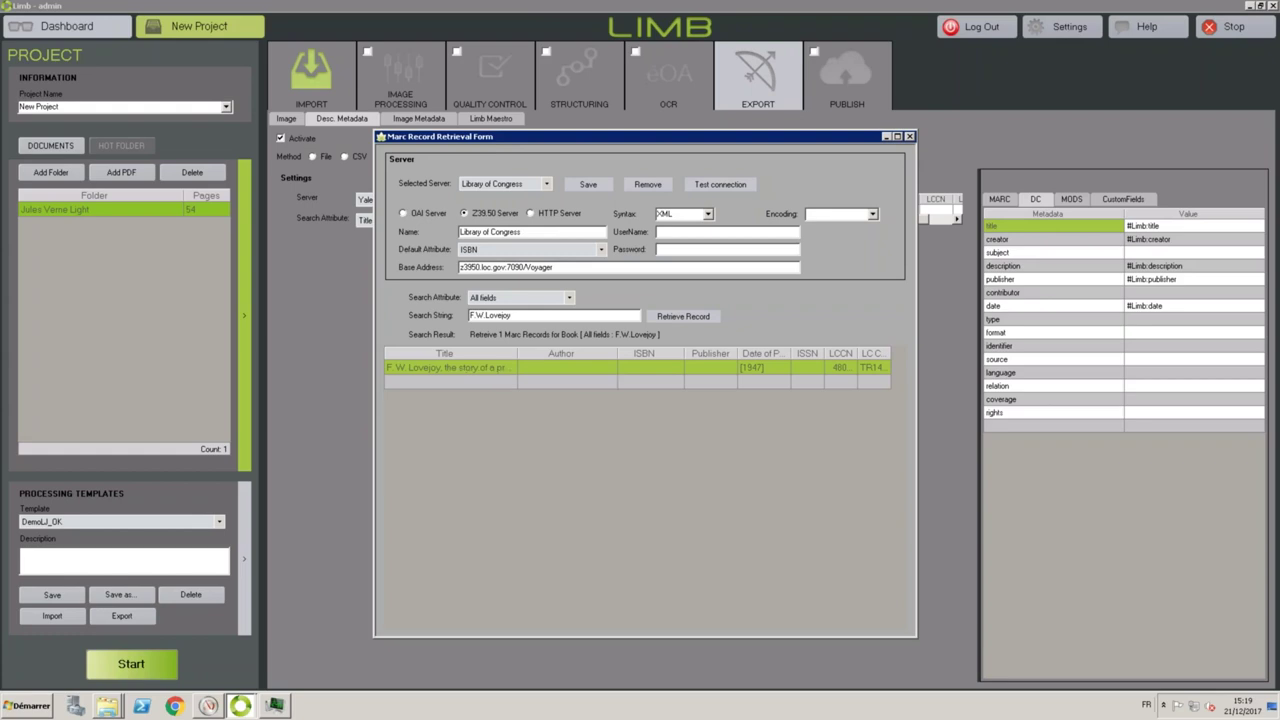
{"action": "left_click", "coordinate": [910, 137]}
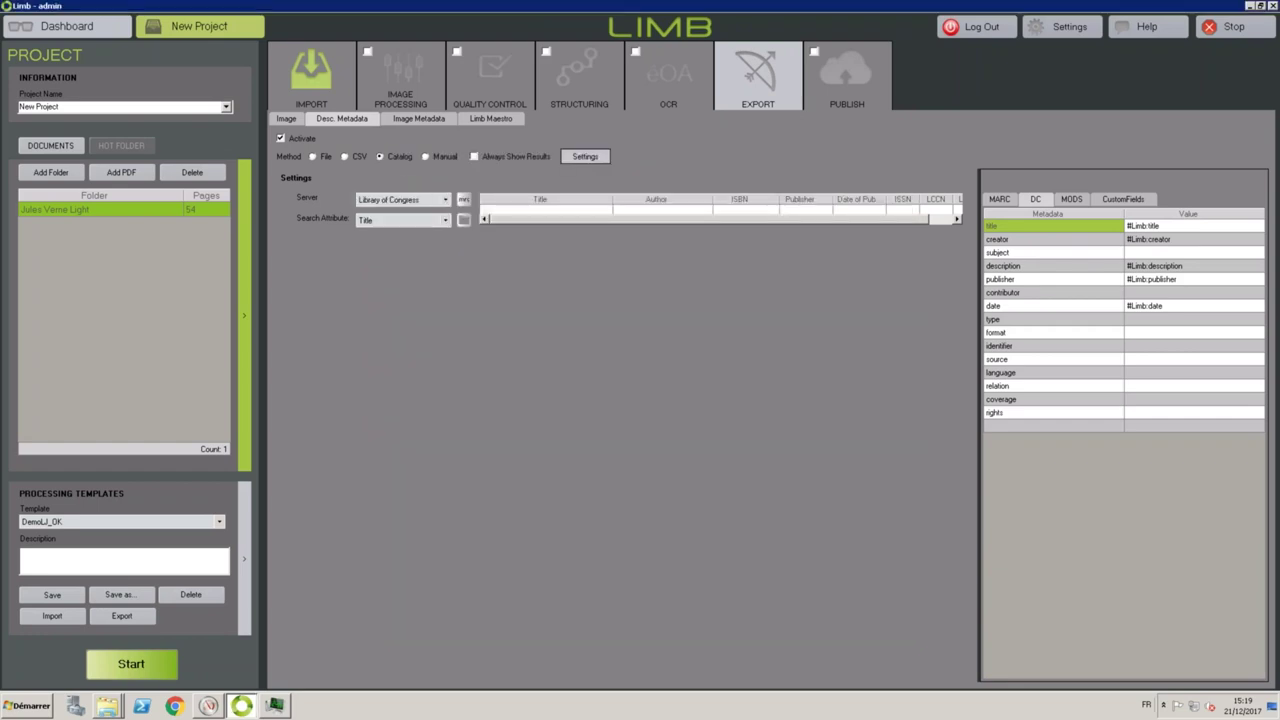
Set the descriptive metadata method to Manual and open the Dublin Core format value for editing.
{"action": "left_click", "coordinate": [426, 157]}
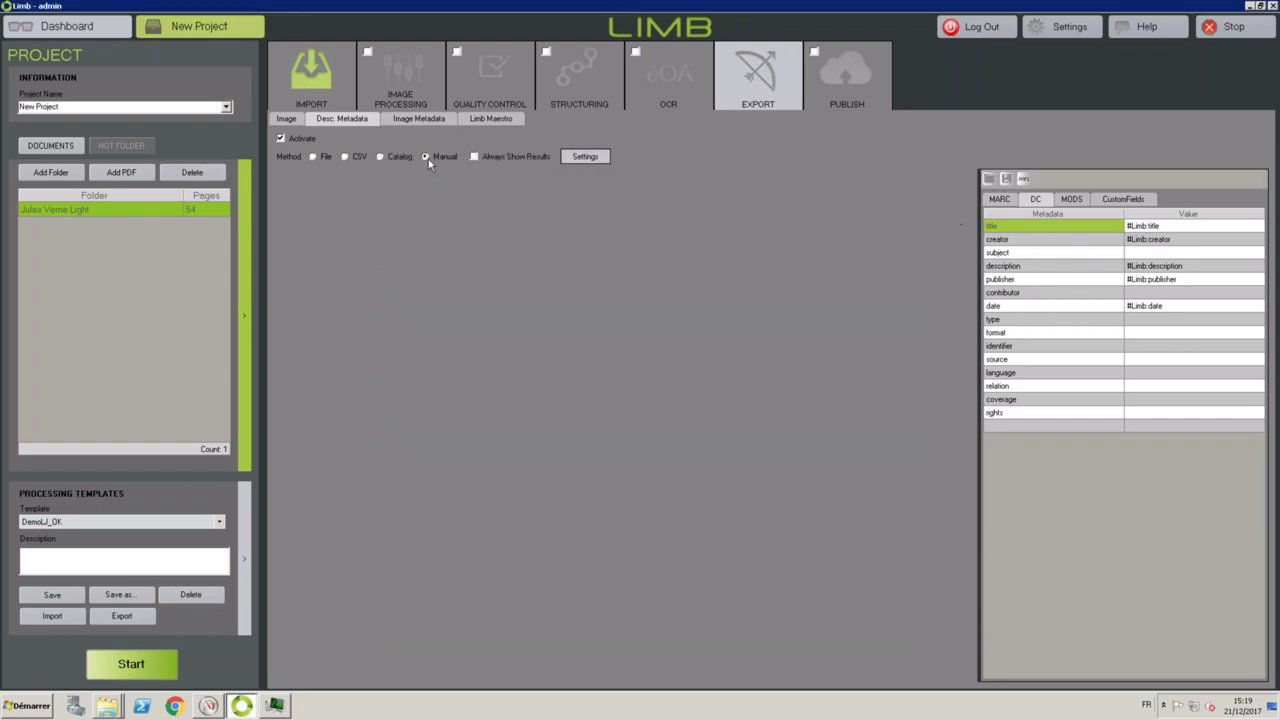
{"action": "left_click", "coordinate": [1146, 254]}
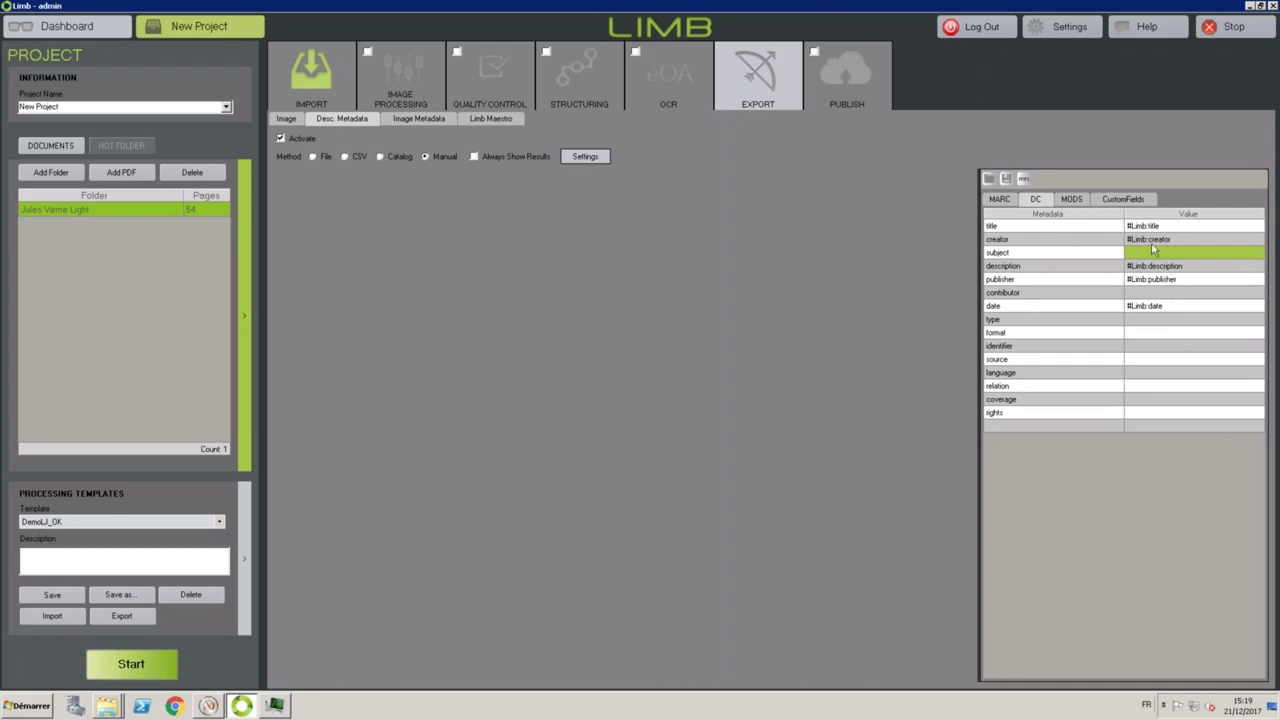
{"action": "left_click", "coordinate": [1165, 333]}
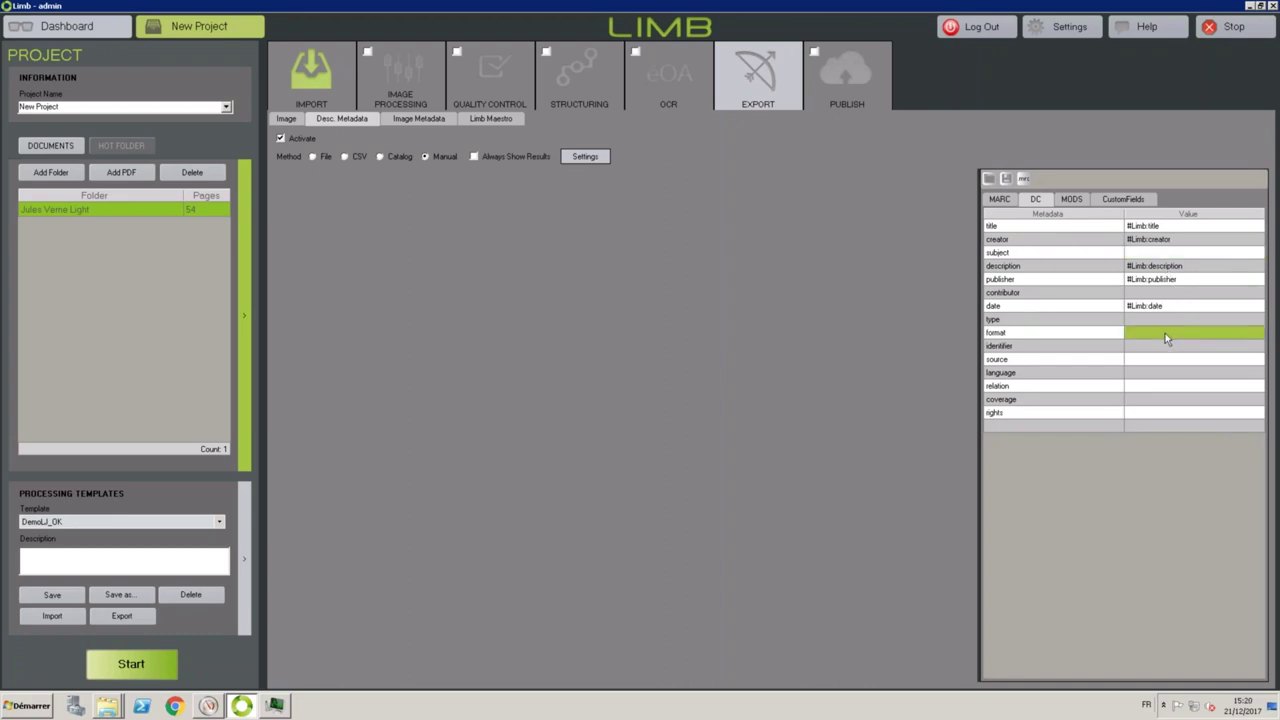
{"action": "left_click", "coordinate": [1165, 333]}
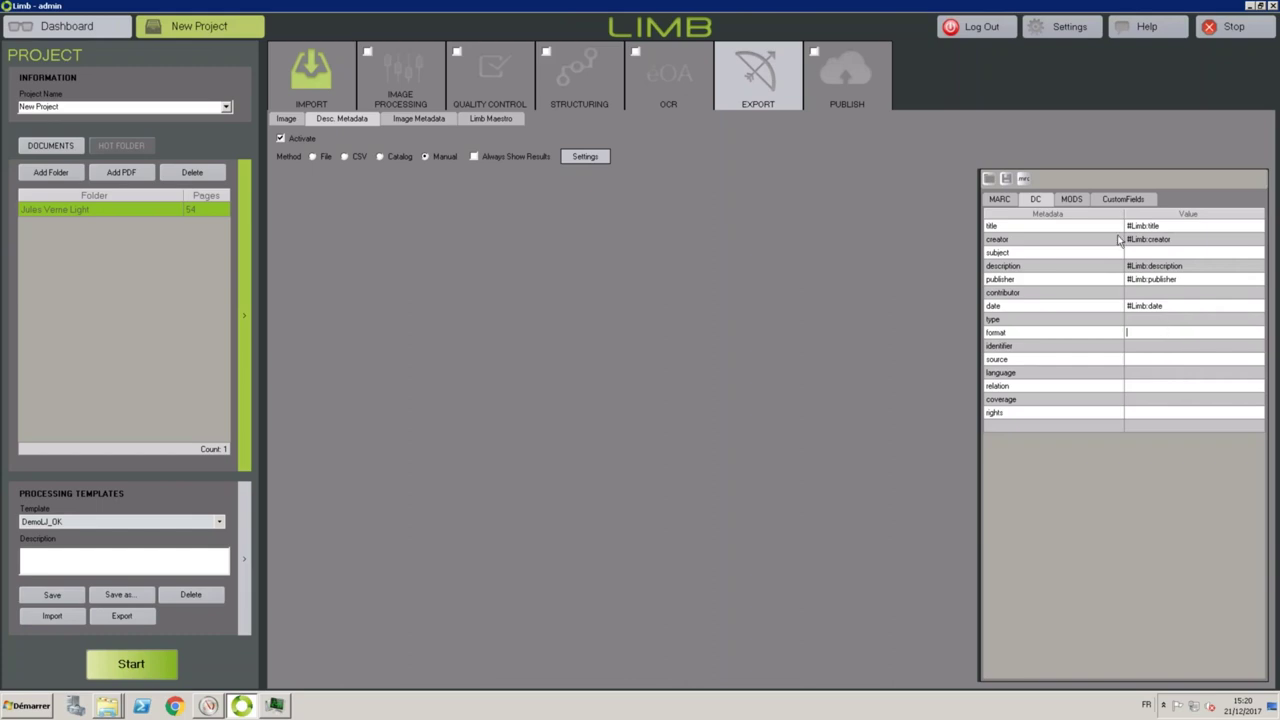
Add a custom descriptive metadata field named MyNewFields with the value MyValue.
{"action": "left_click", "coordinate": [1130, 201]}
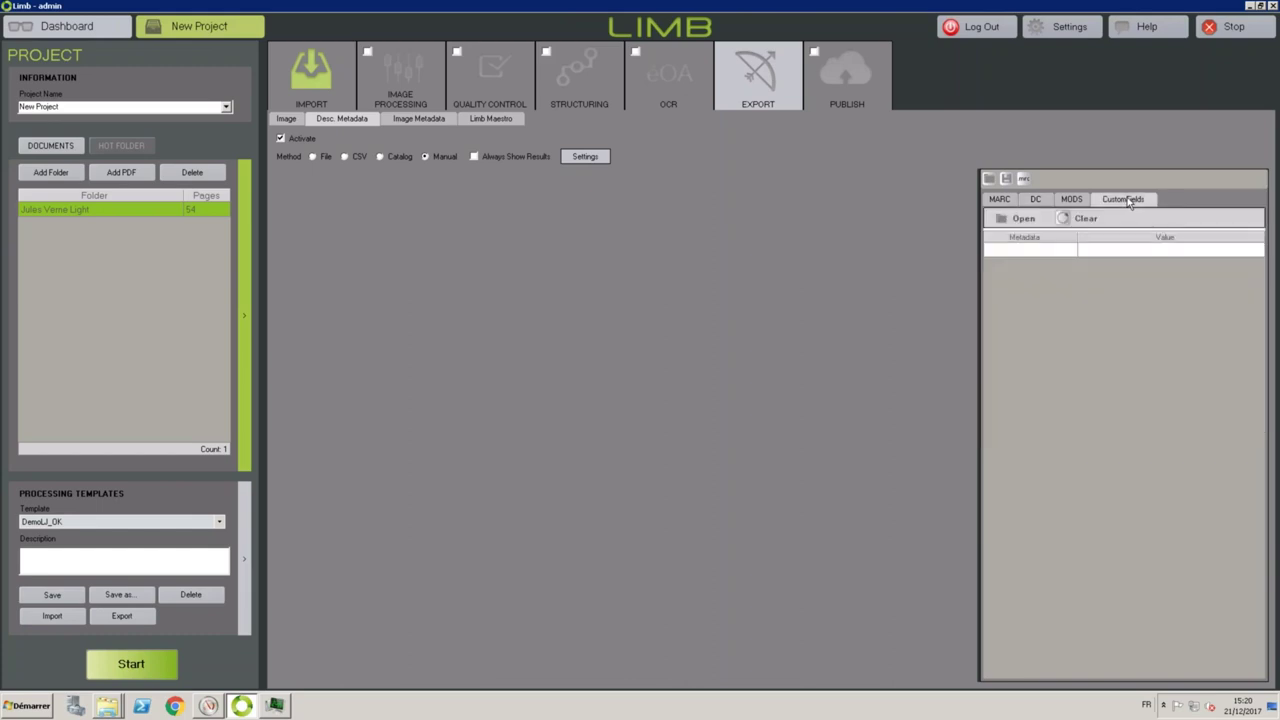
{"action": "left_click", "coordinate": [1094, 252]}
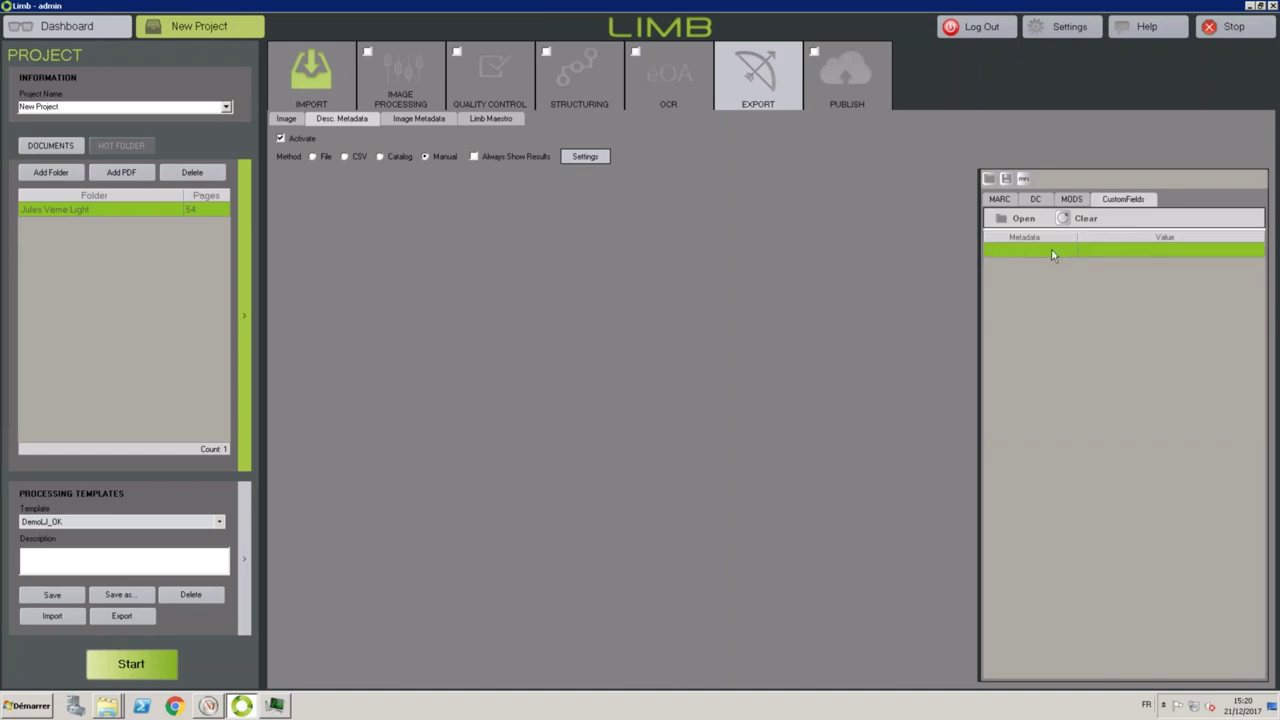
{"action": "left_click", "coordinate": [1052, 254]}
{"action": "type", "text": "M"}
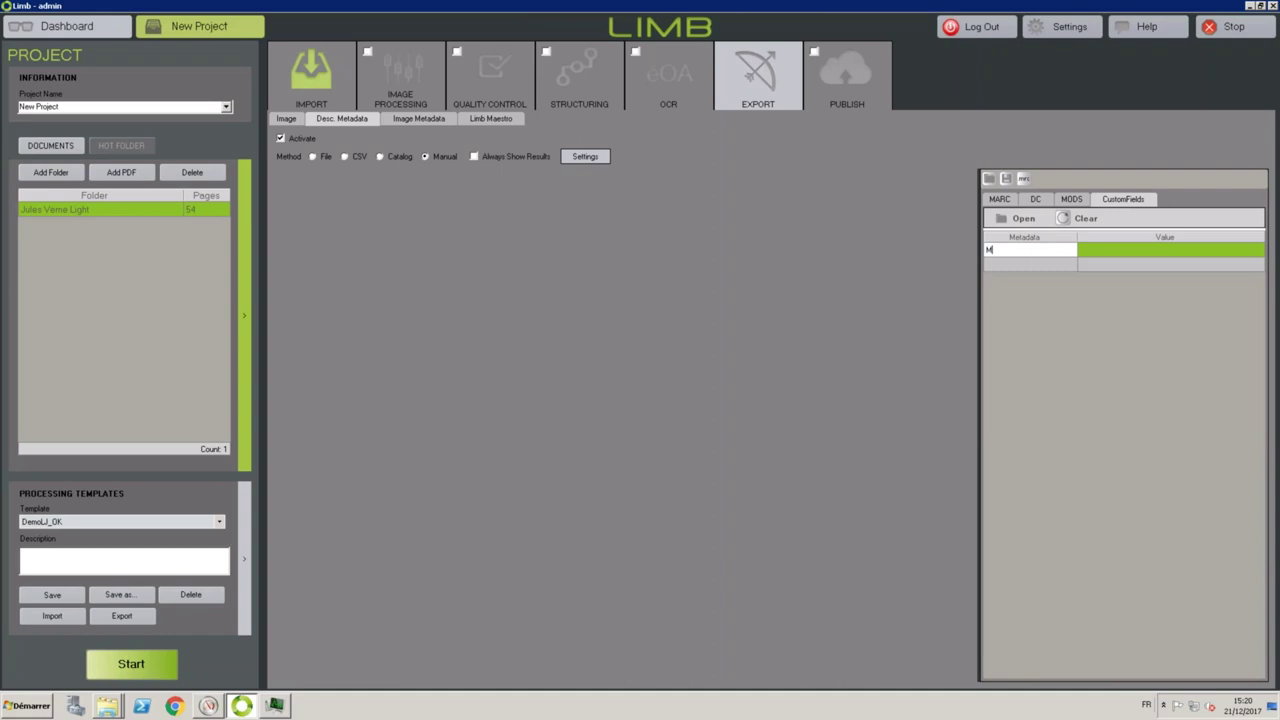
{"action": "type", "text": "yNewFields"}
{"action": "left_click", "coordinate": [1091, 255]}
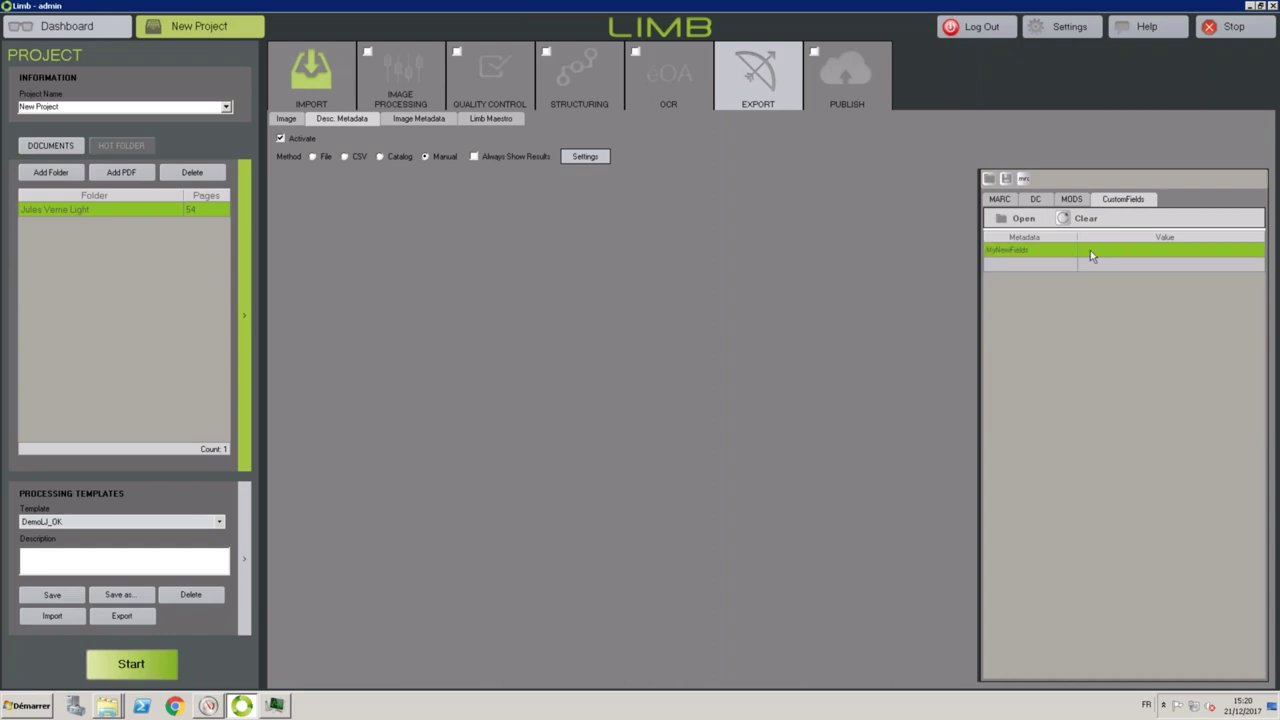
{"action": "left_click", "coordinate": [1091, 251]}
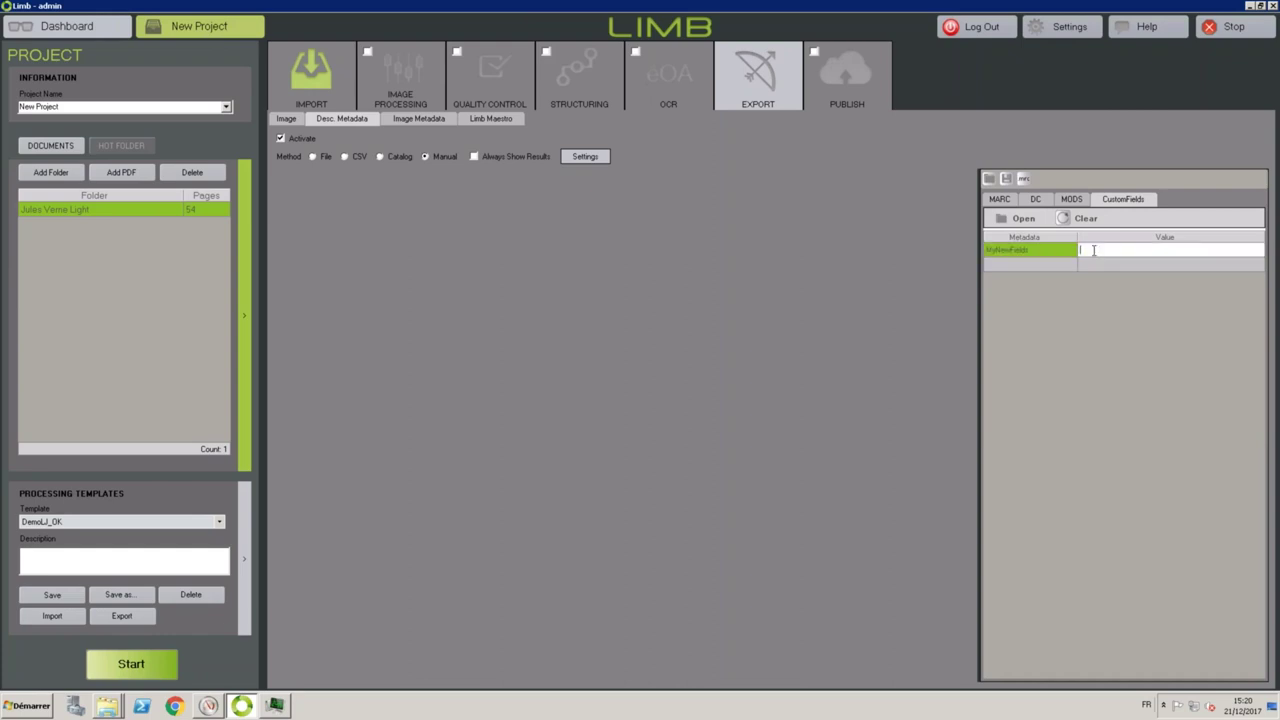
{"action": "type", "text": "MyValues"}
{"action": "key", "text": "BackSpace"}
{"action": "key", "text": "Return"}
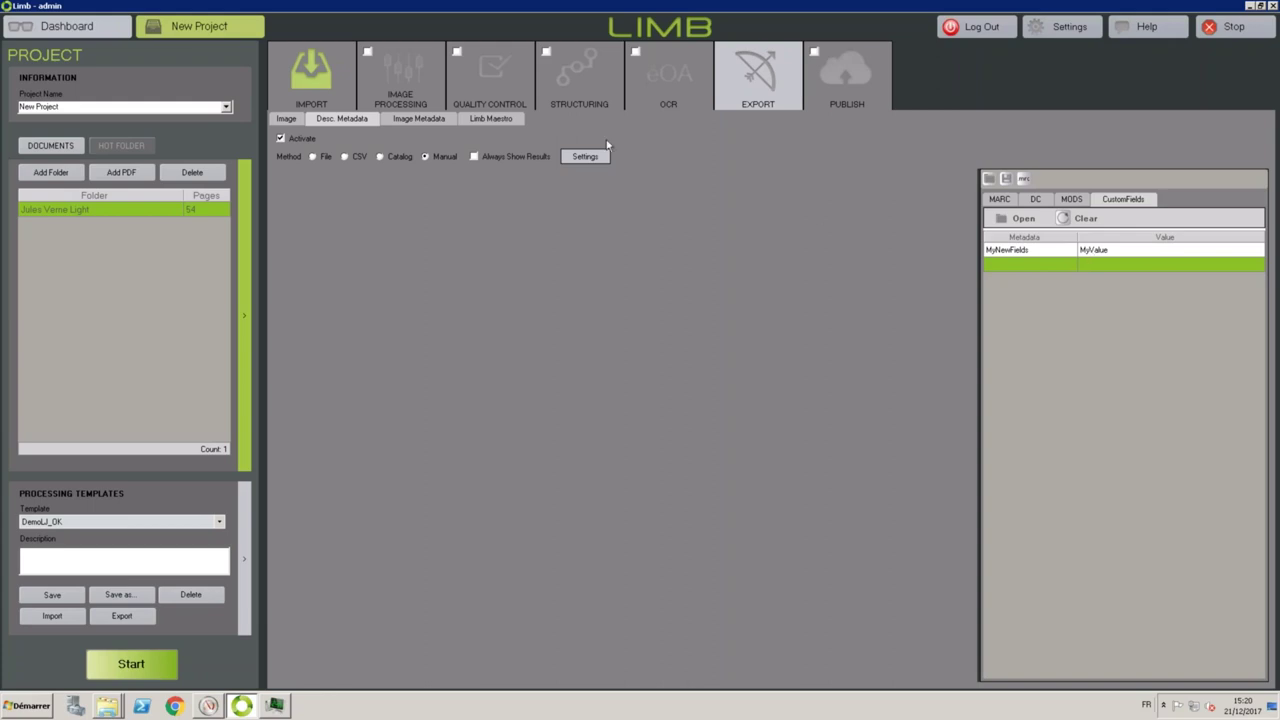
Display the EXIF image metadata and view the values available for the Make field.
{"action": "left_click", "coordinate": [424, 120]}
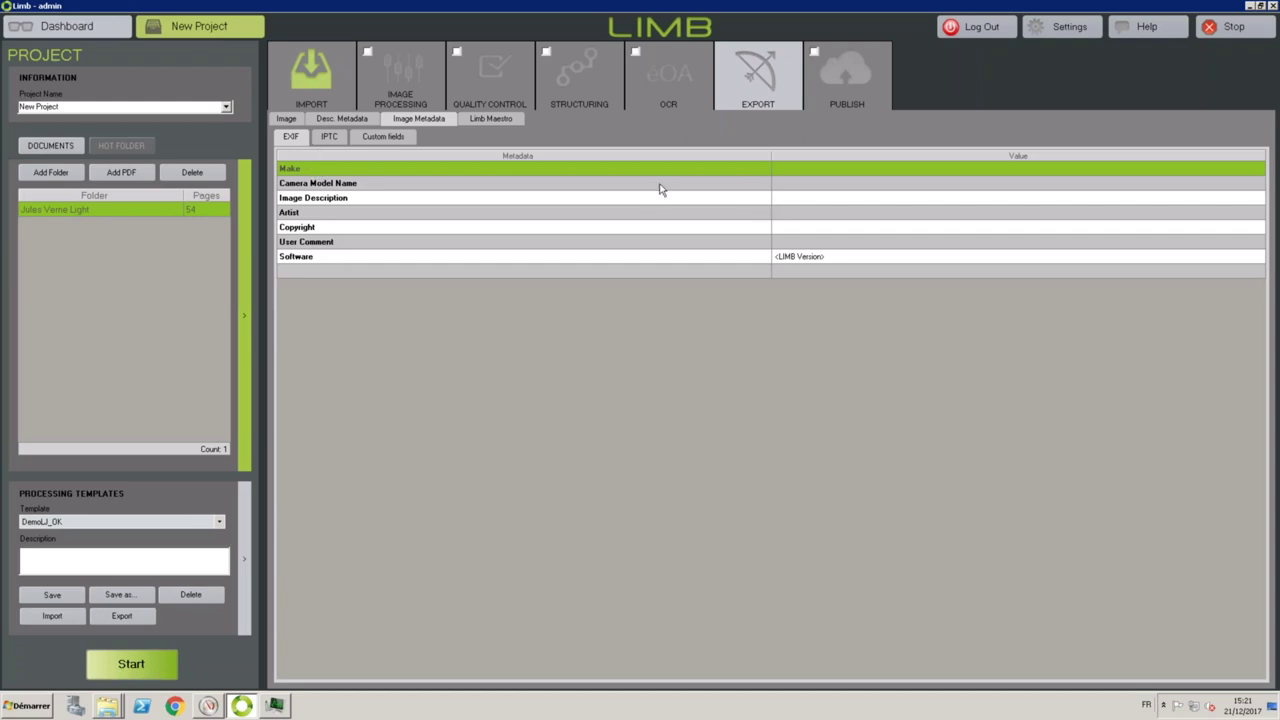
{"action": "left_click", "coordinate": [818, 170]}
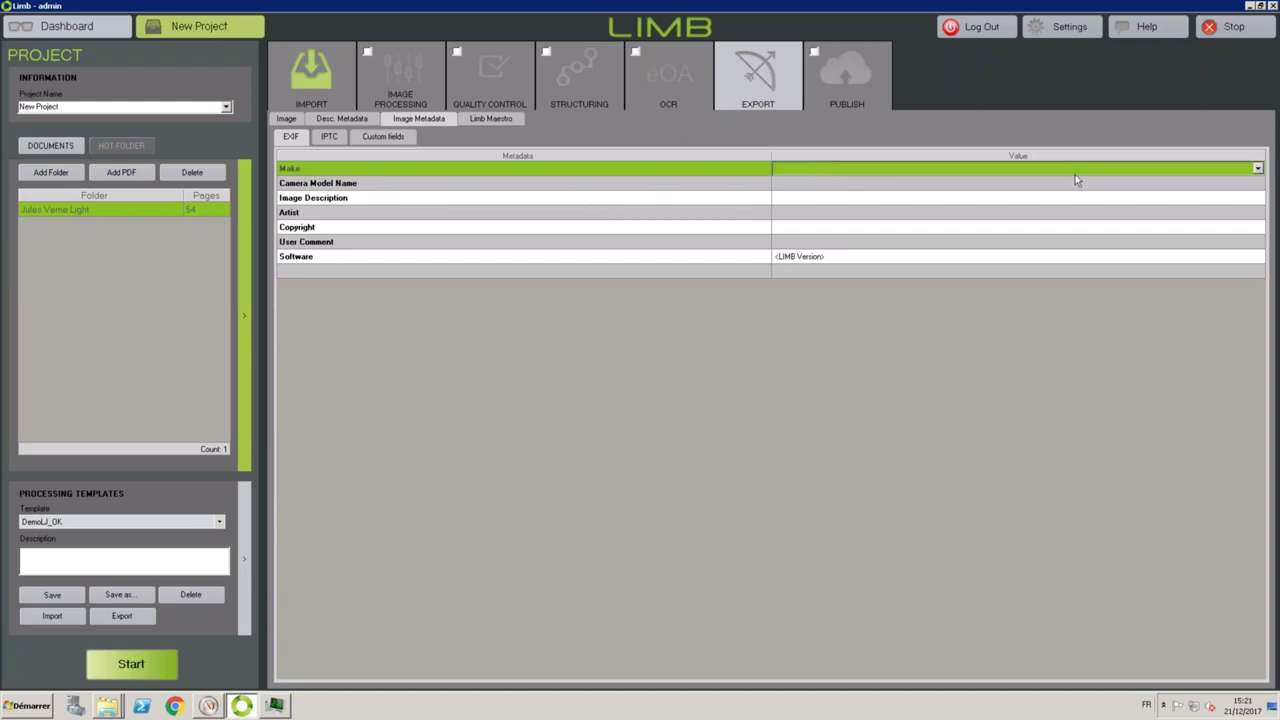
{"action": "left_click", "coordinate": [1258, 169]}
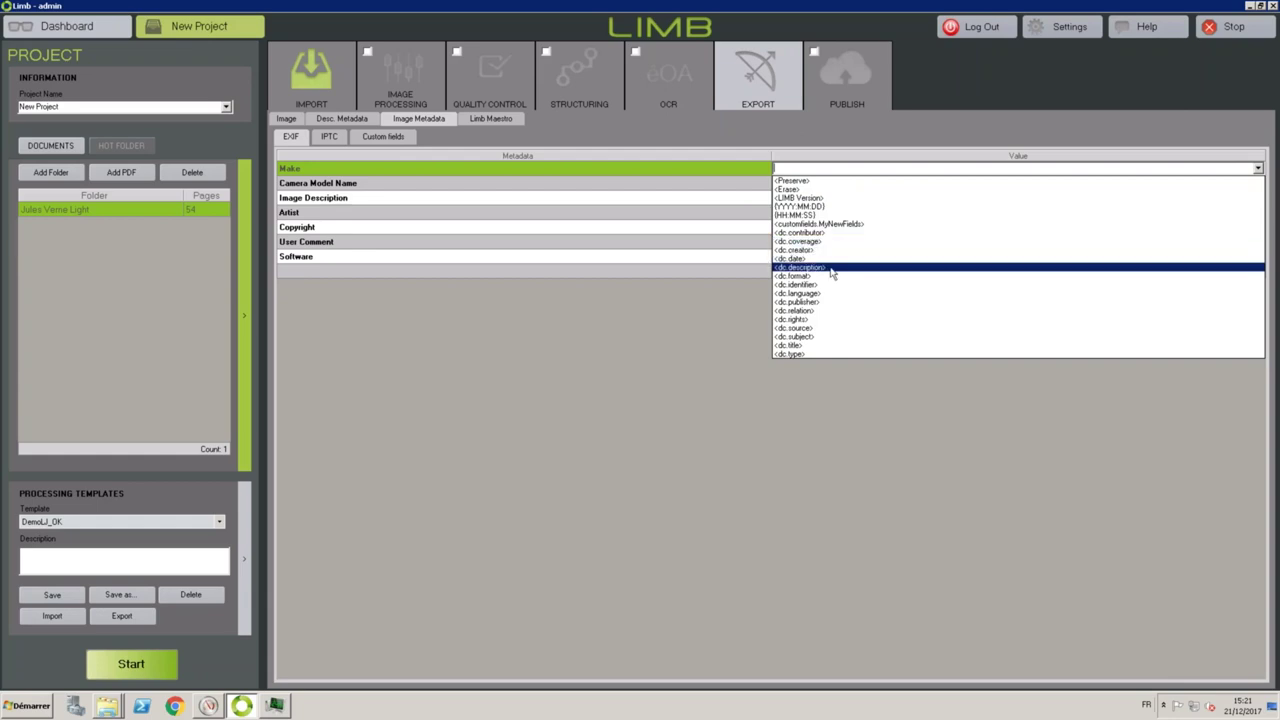
{"action": "left_click", "coordinate": [596, 205]}
Map the EXIF Image Description to <dc.description> and the Artist to <dc.creator>.
{"action": "left_click", "coordinate": [790, 201]}
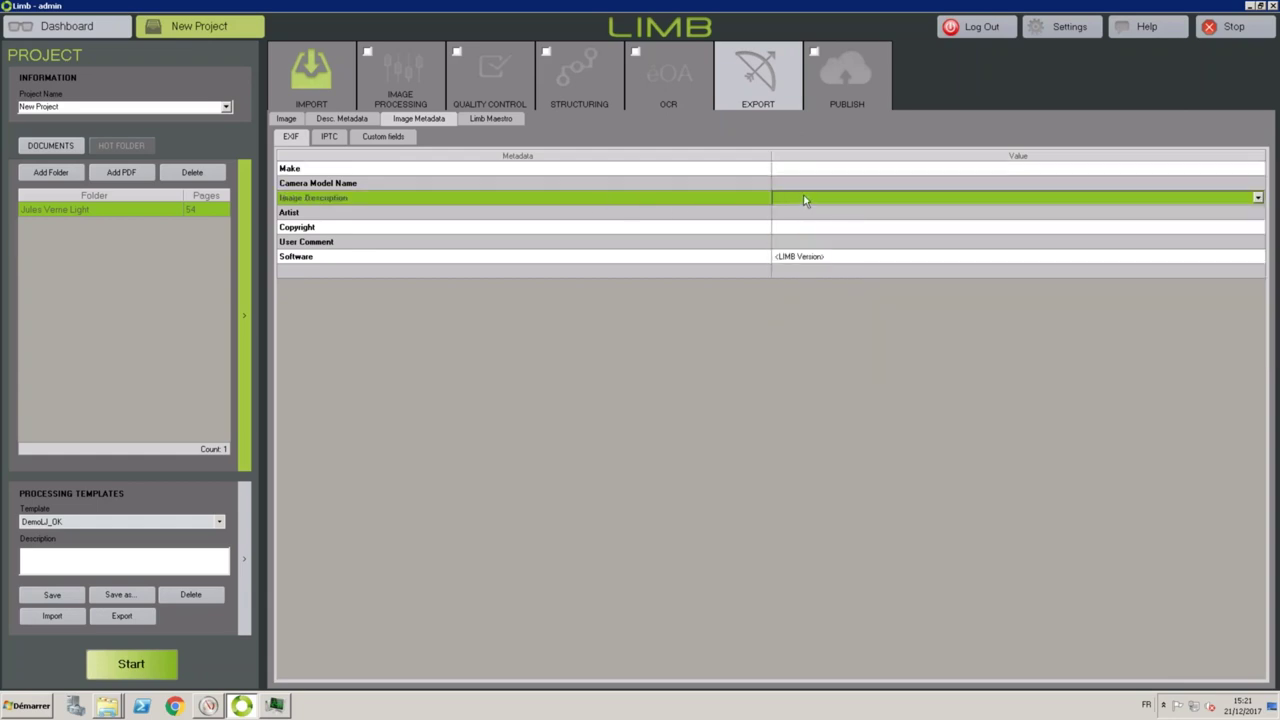
{"action": "left_click", "coordinate": [1257, 198]}
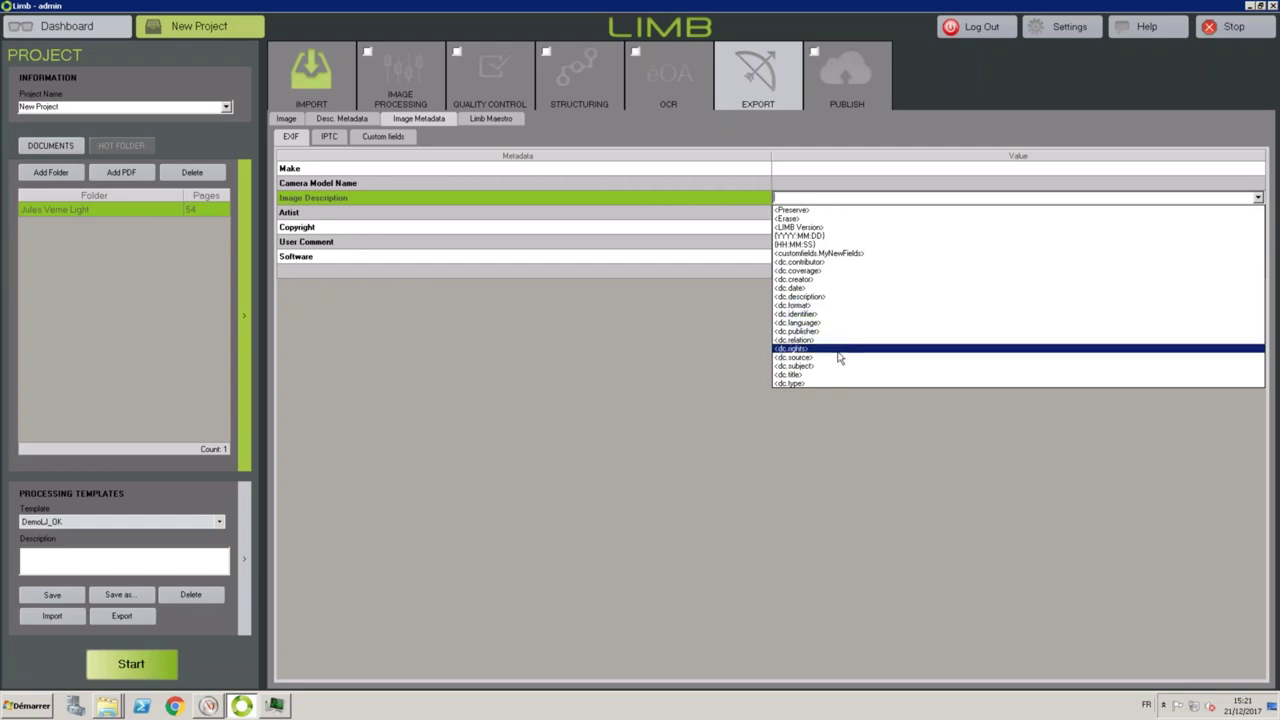
{"action": "left_click", "coordinate": [834, 297]}
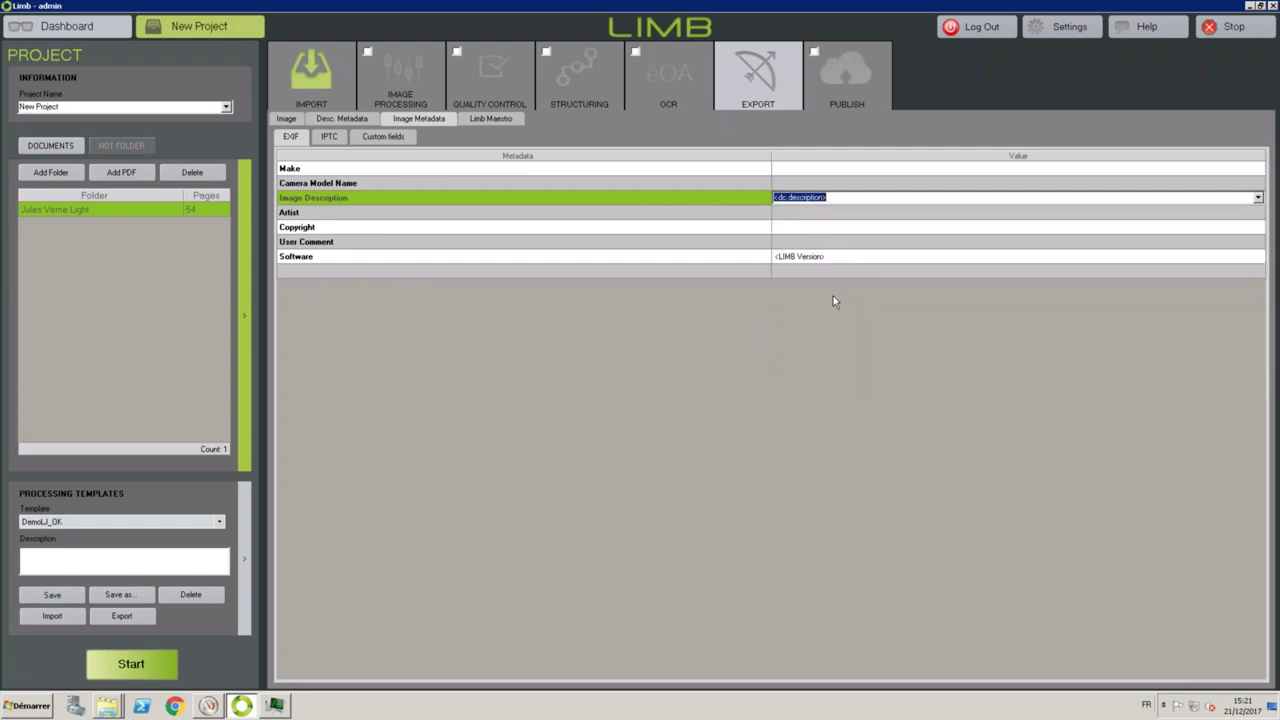
{"action": "left_click", "coordinate": [832, 216]}
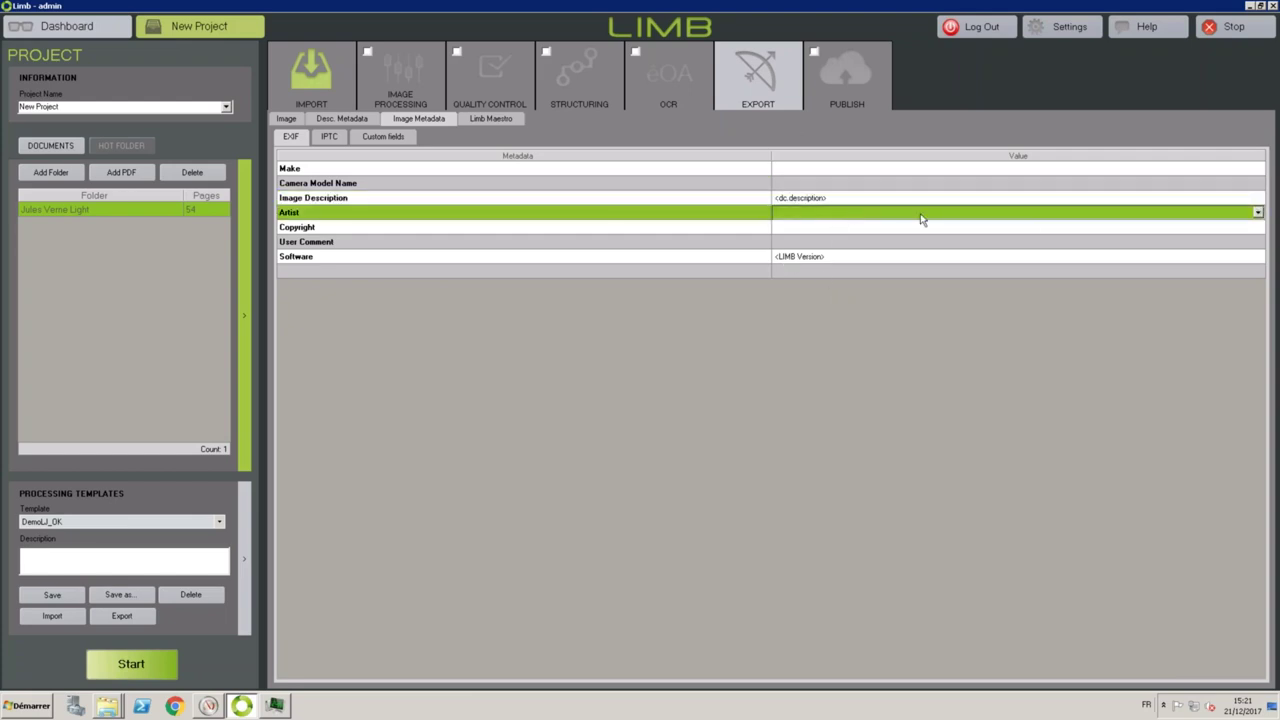
{"action": "left_click", "coordinate": [1257, 213]}
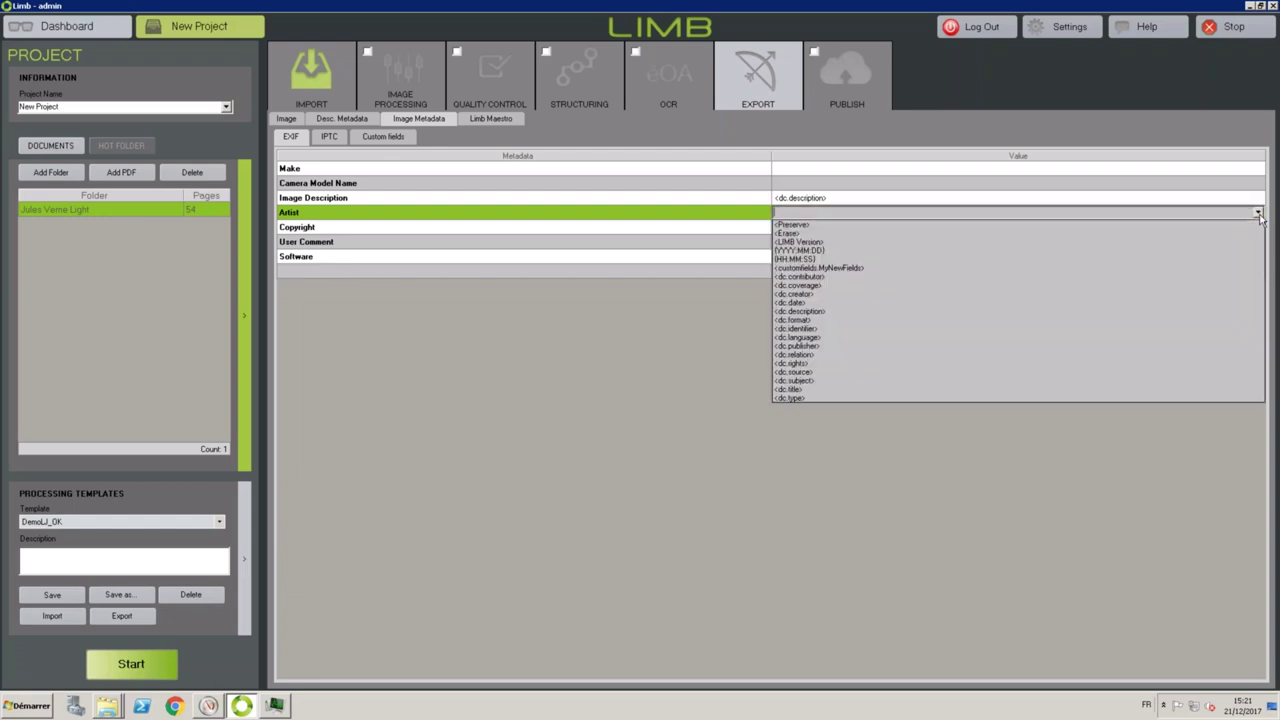
{"action": "left_click", "coordinate": [823, 300]}
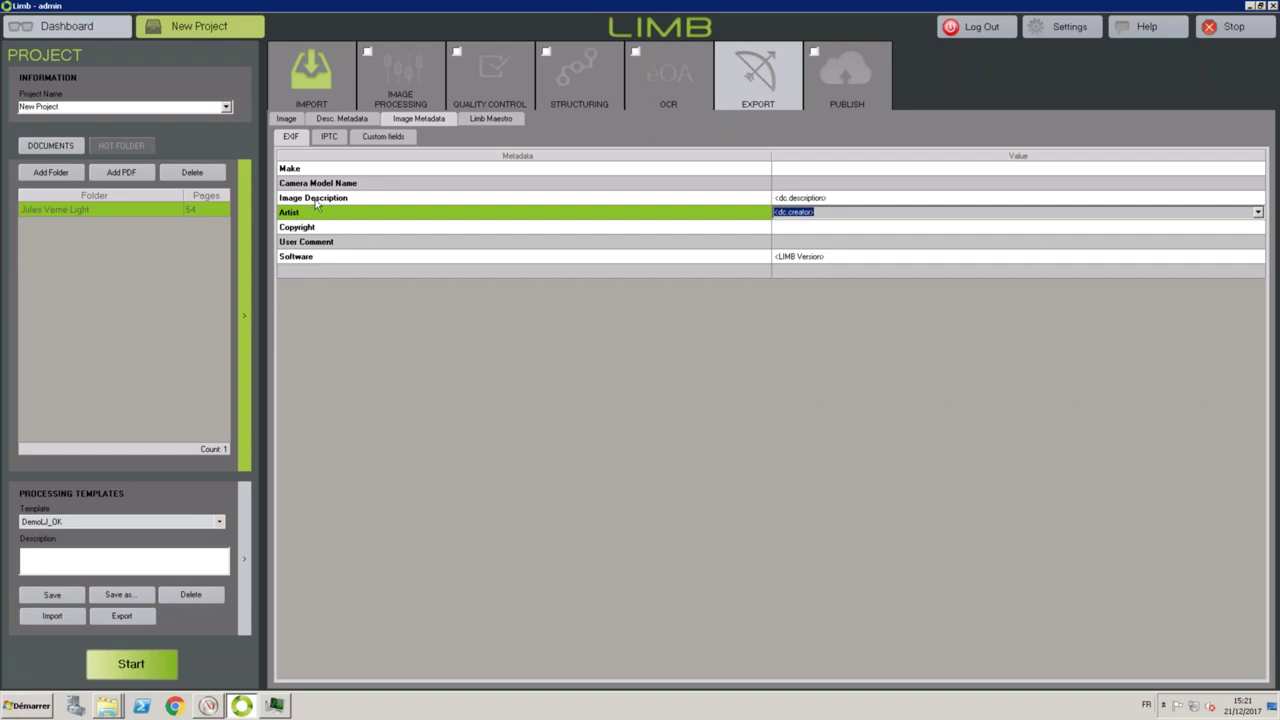
Display the IPTC image metadata fields and the custom fields table for image metadata.
{"action": "left_click", "coordinate": [331, 139]}
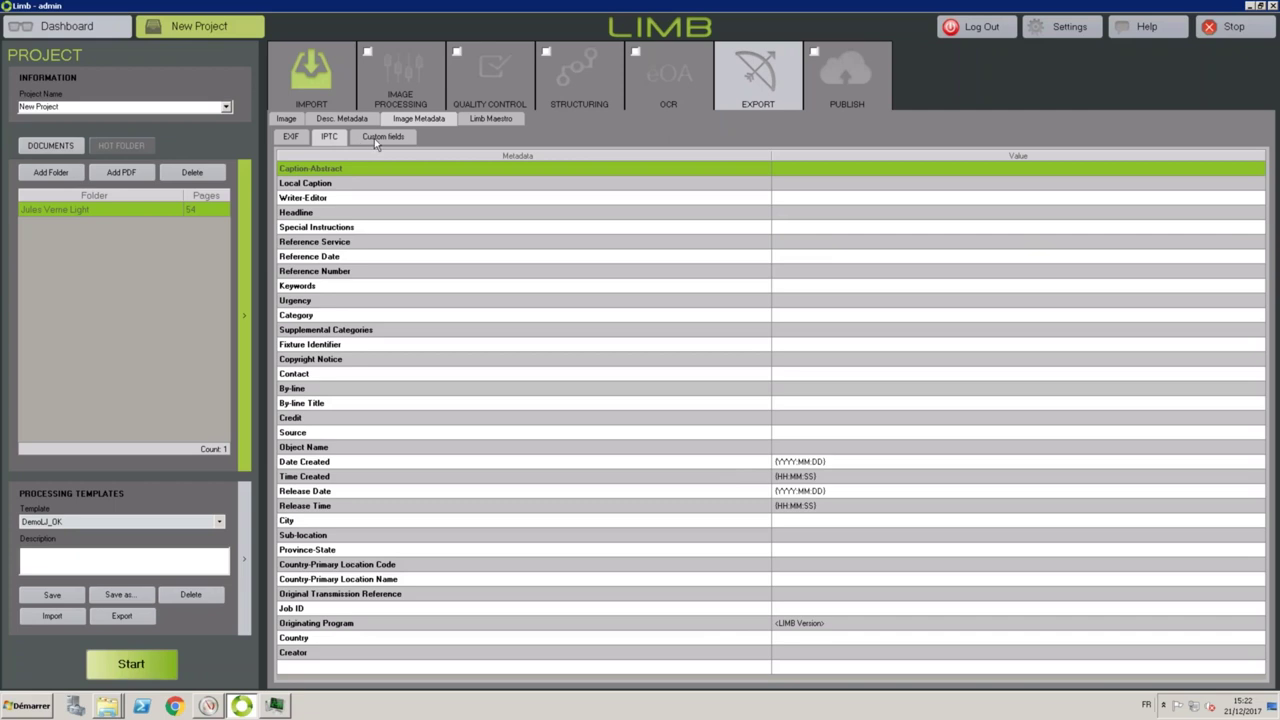
{"action": "left_click", "coordinate": [378, 138]}
{"action": "left_click", "coordinate": [358, 194]}
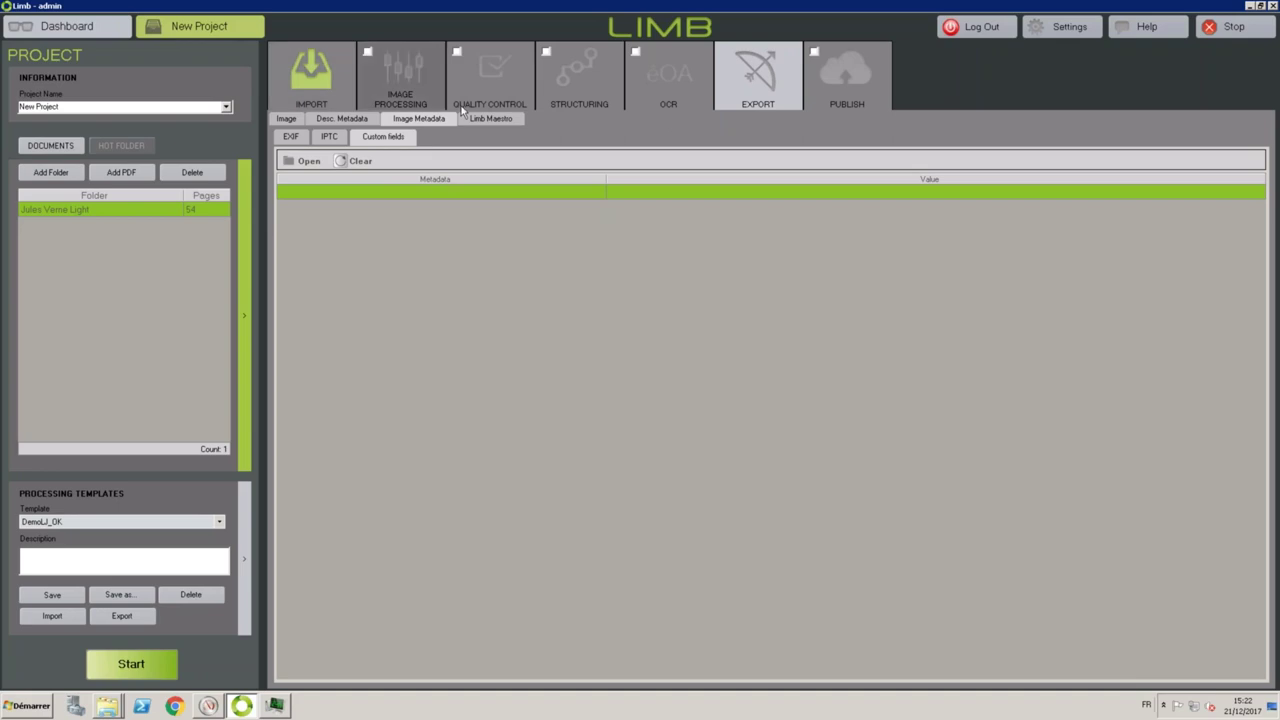
Display the Limb Maestro options, try activating them, and deactivate them again.
{"action": "left_click", "coordinate": [493, 121]}
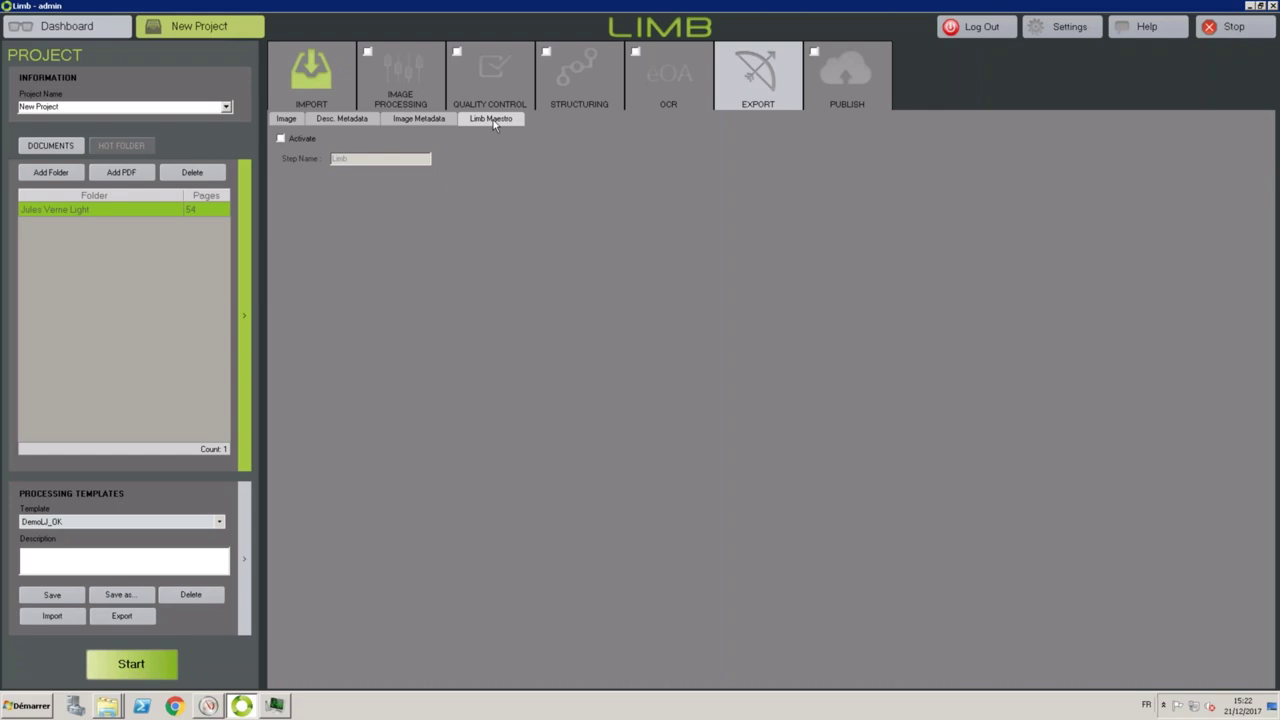
{"action": "left_click", "coordinate": [292, 140]}
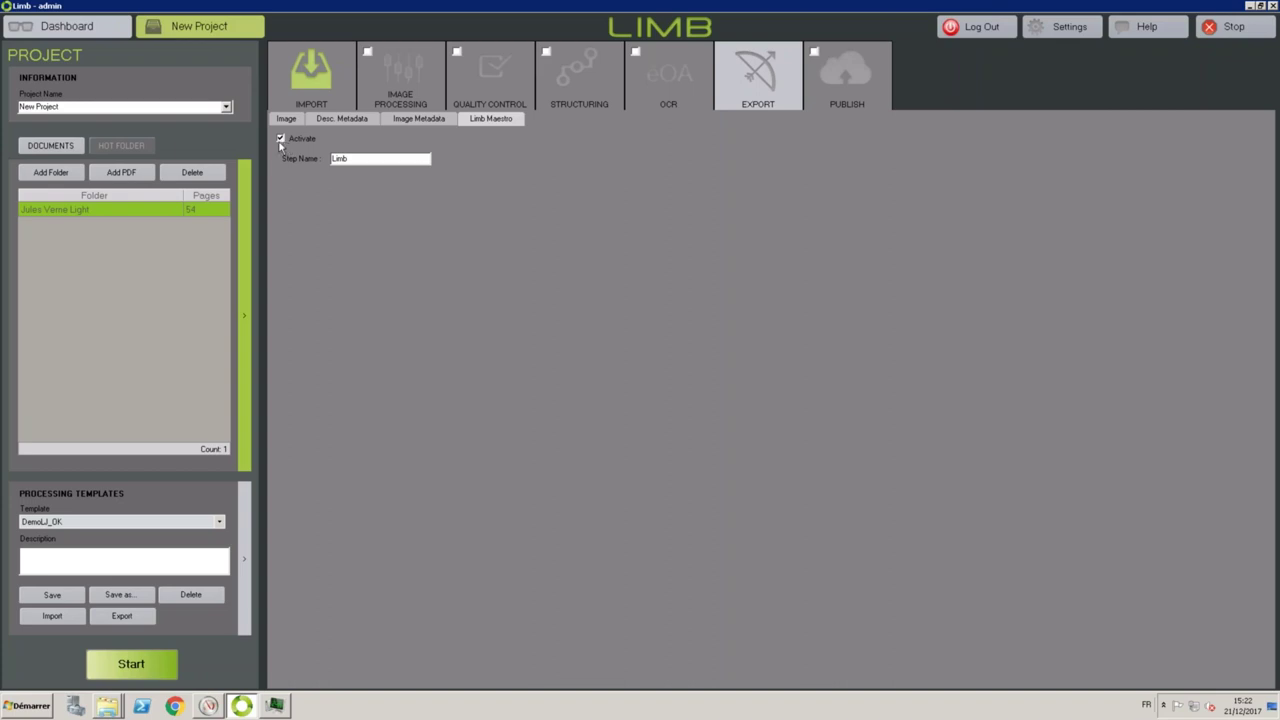
{"action": "left_click", "coordinate": [280, 140]}
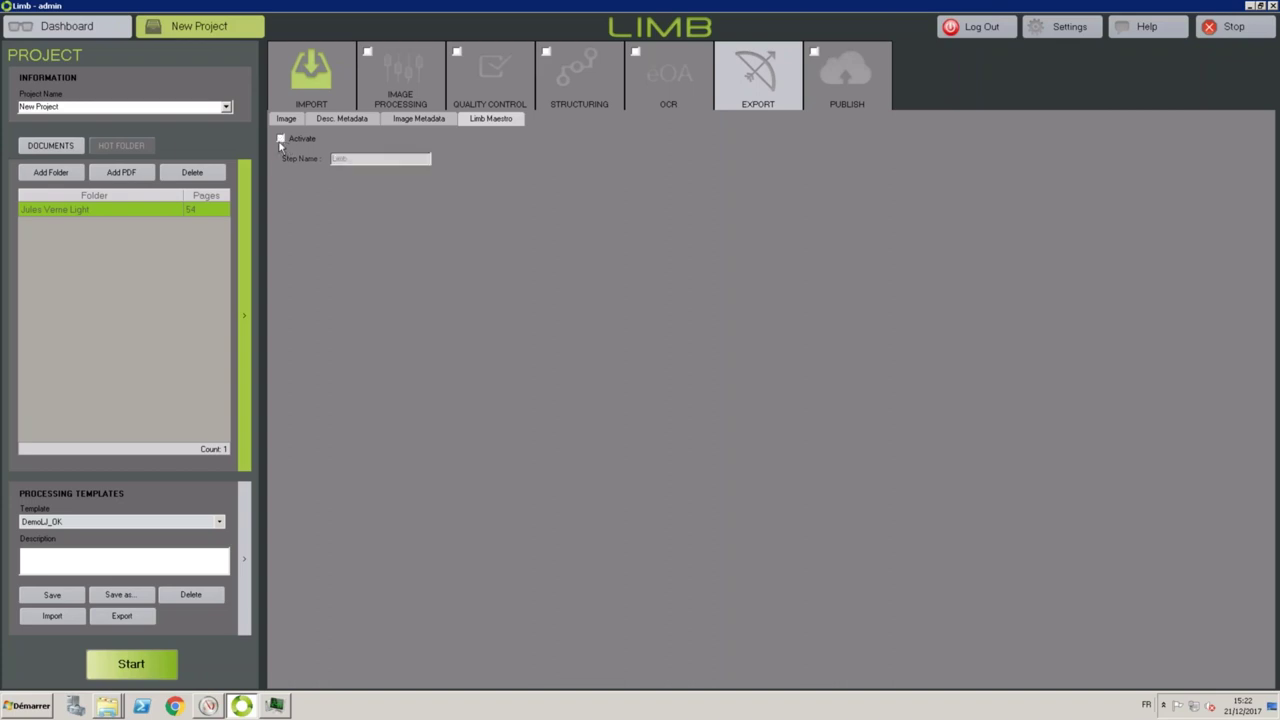
Enable the Image Processing stage and clear all applied processes so only Initial remains.
{"action": "left_click", "coordinate": [396, 84]}
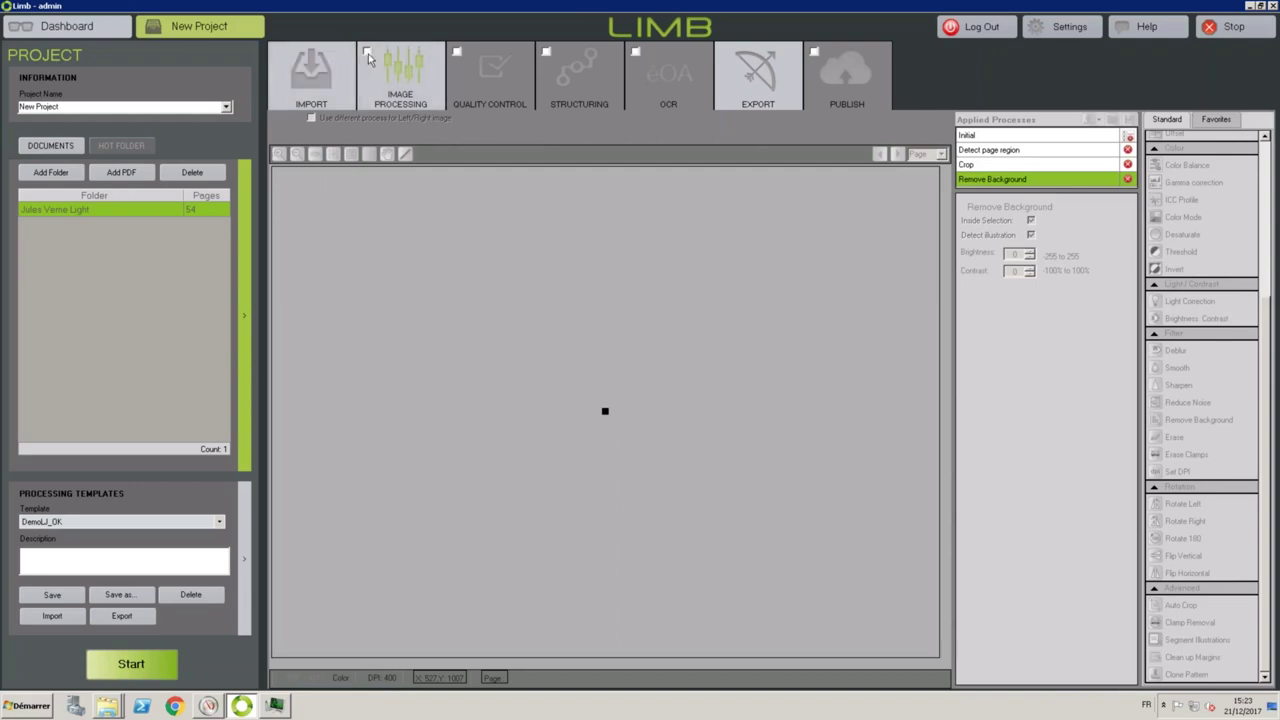
{"action": "left_click", "coordinate": [367, 53]}
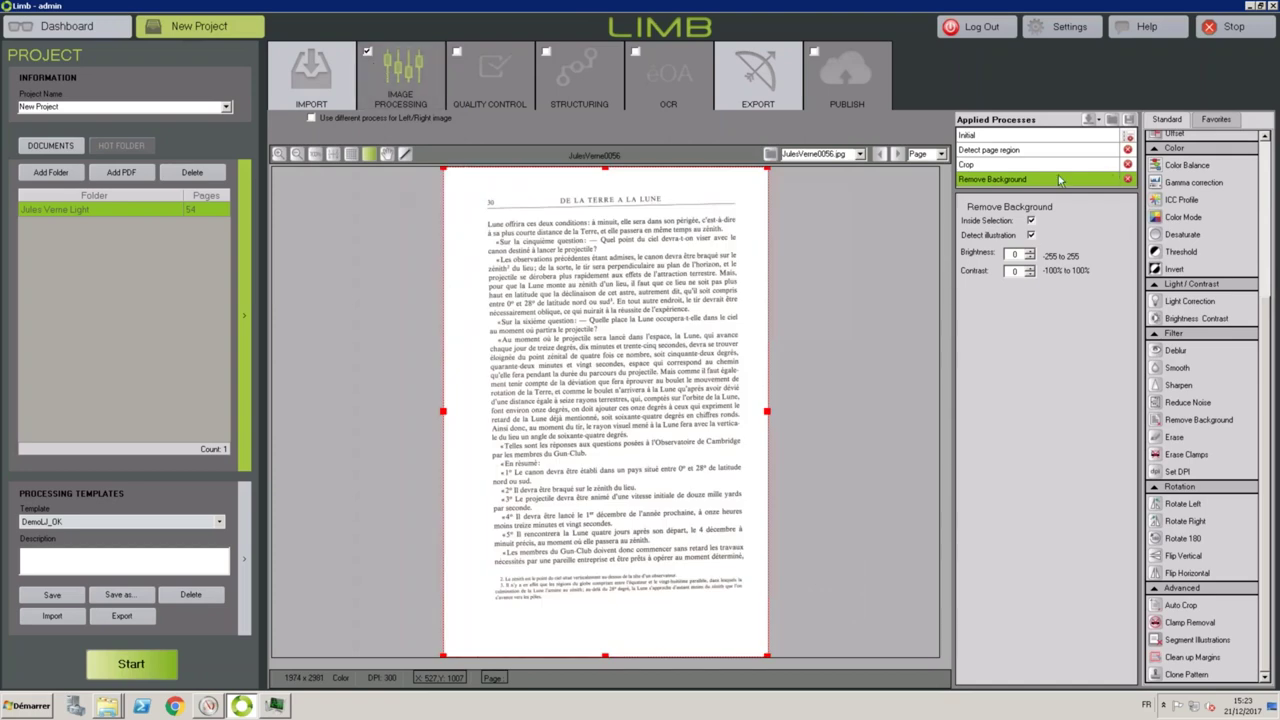
{"action": "left_click", "coordinate": [1130, 137]}
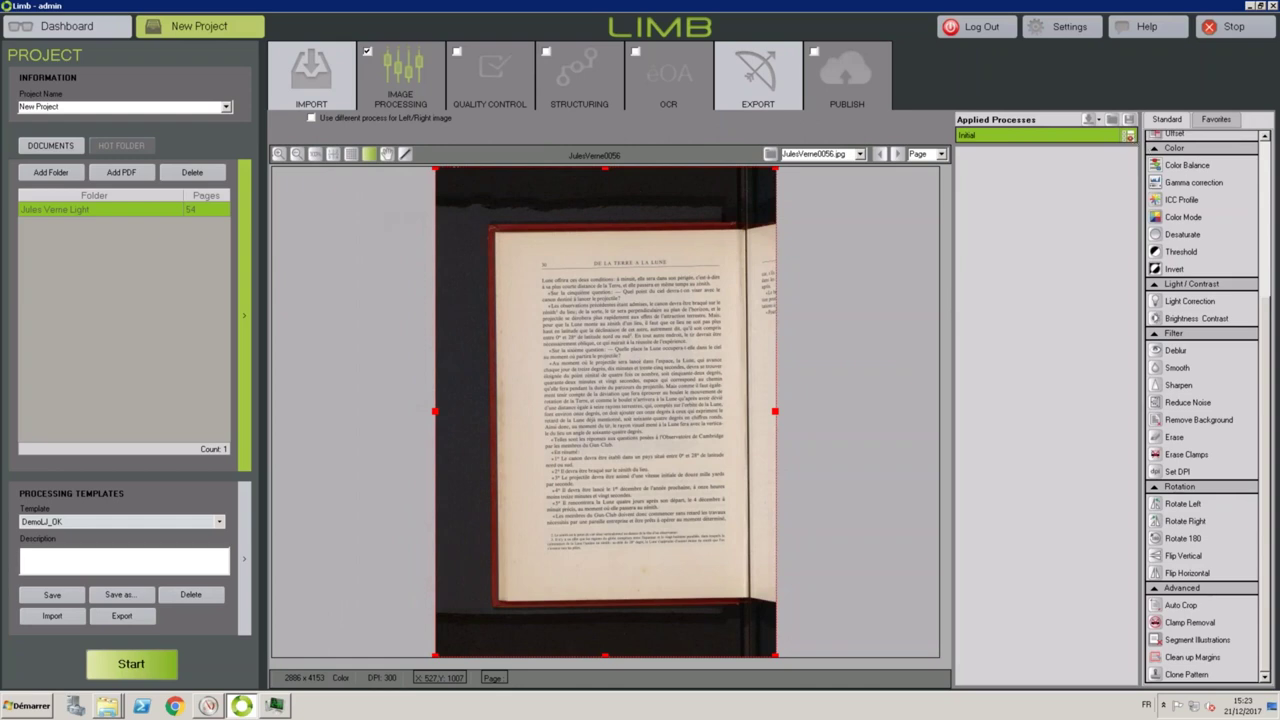
Add the Detect page region and Deskew processes, with Deskew set to deskew page borders.
{"action": "left_click", "coordinate": [1268, 160]}
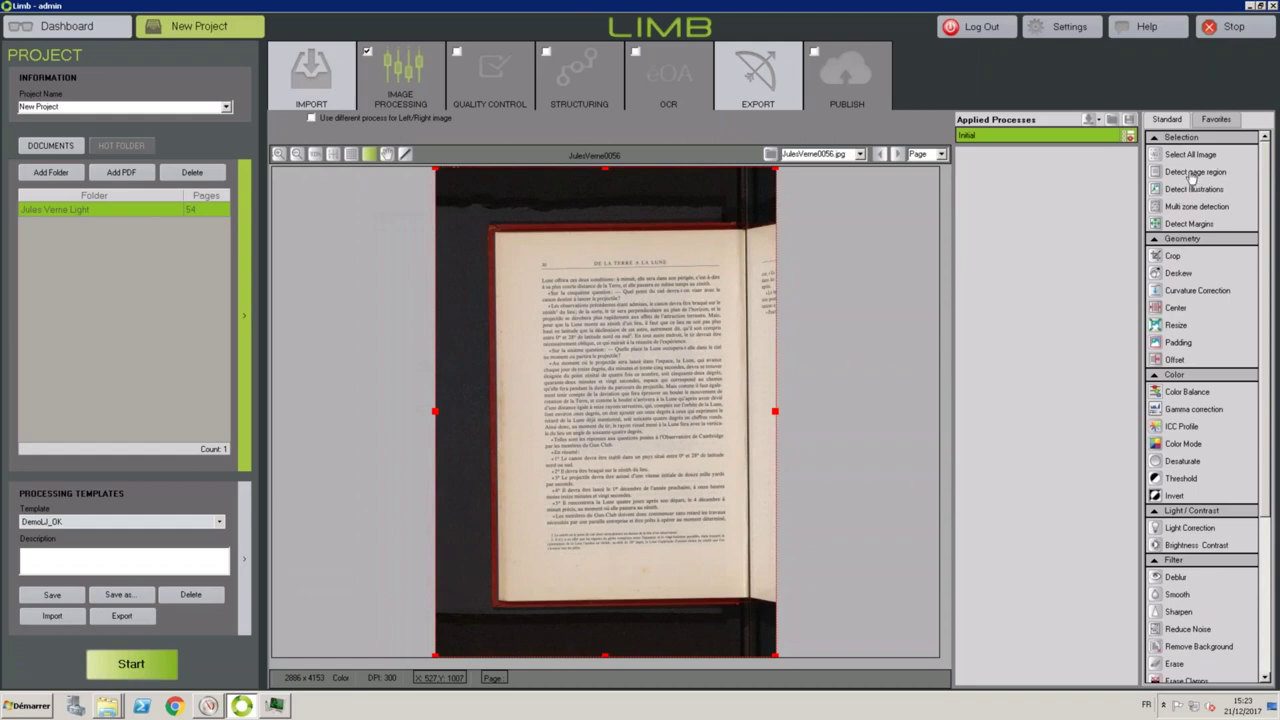
{"action": "left_click", "coordinate": [897, 155]}
{"action": "left_click", "coordinate": [880, 155]}
{"action": "double_click", "coordinate": [1200, 174]}
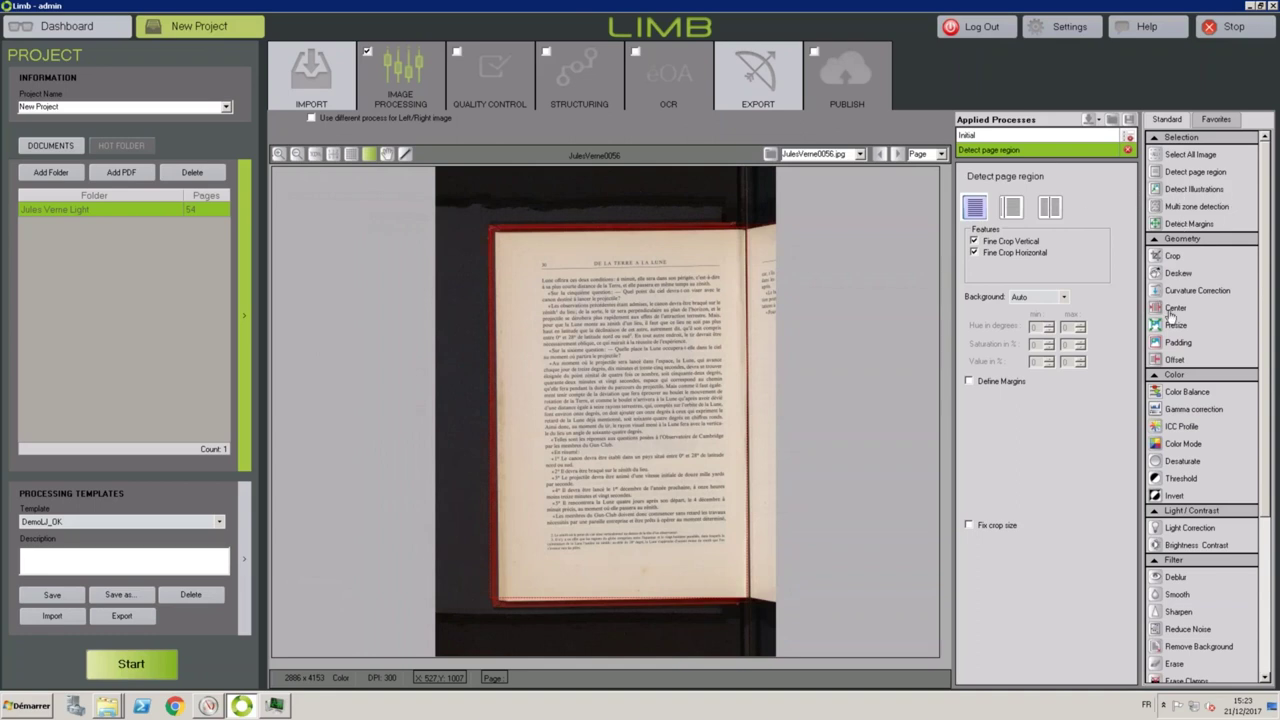
{"action": "double_click", "coordinate": [1176, 278]}
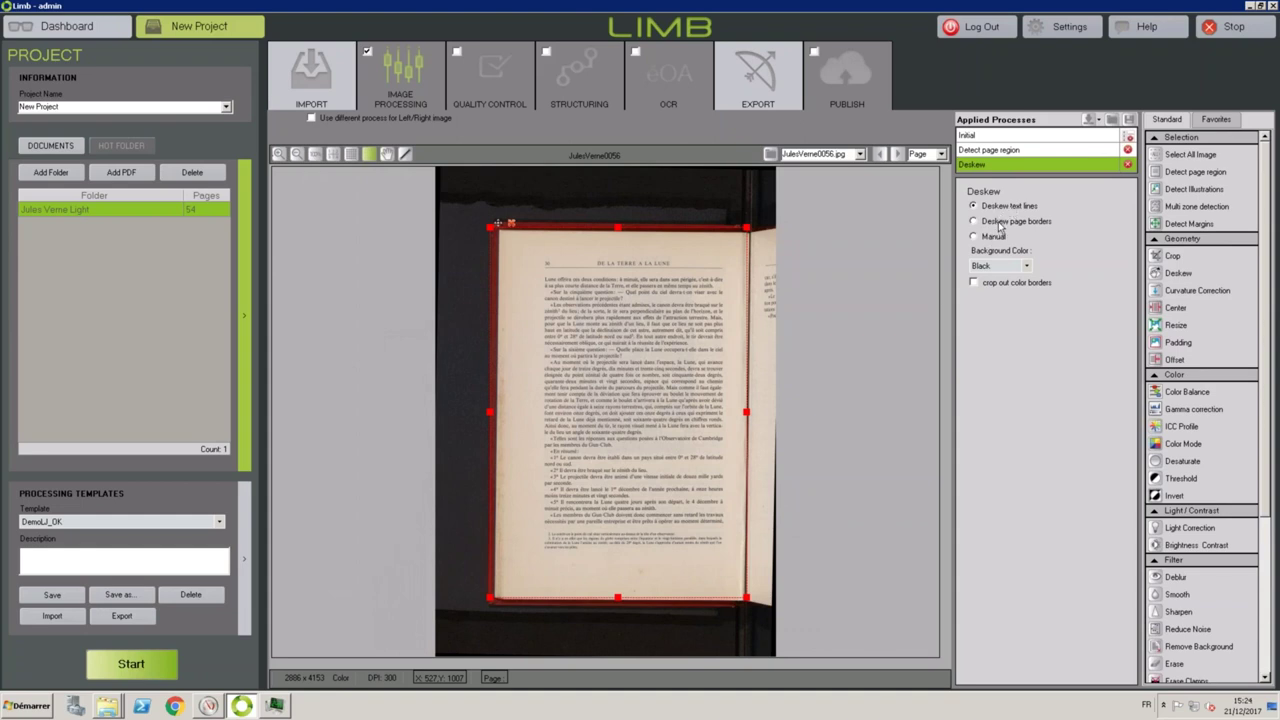
{"action": "left_click", "coordinate": [998, 227]}
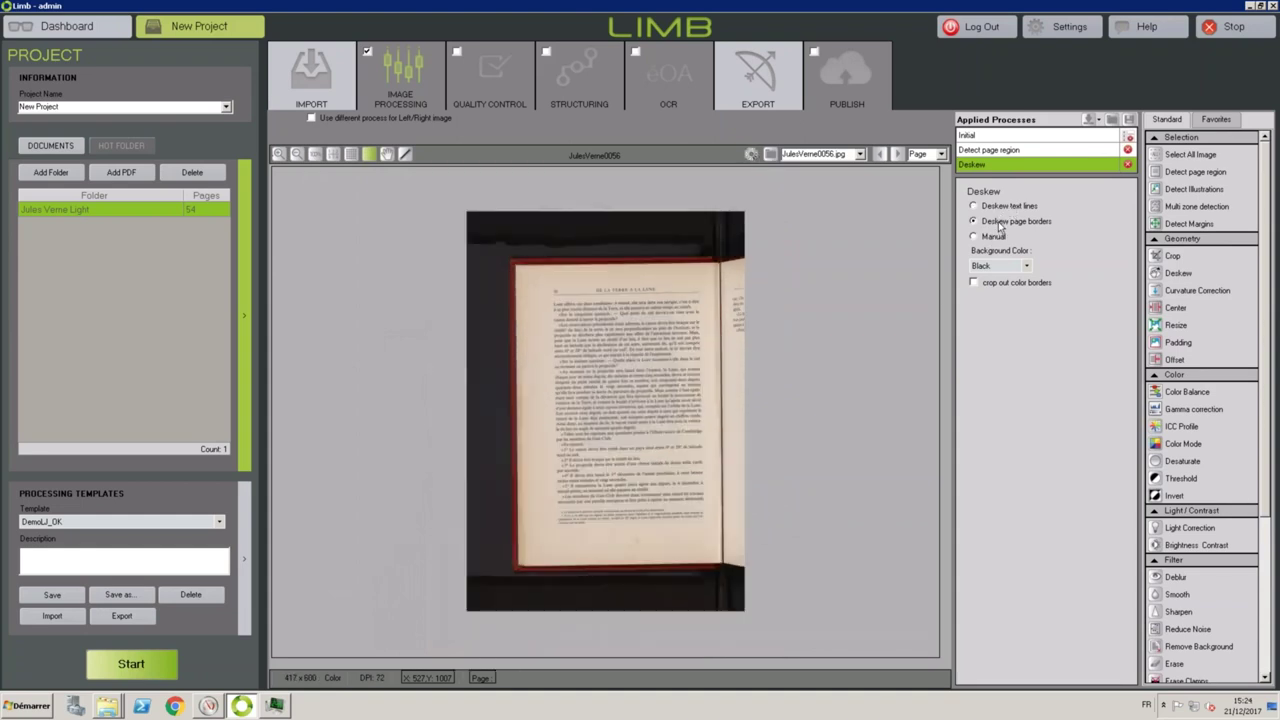
Switch page region detection to the second page layout and define margins with top and bottom at 8 mm.
{"action": "left_click", "coordinate": [1042, 150]}
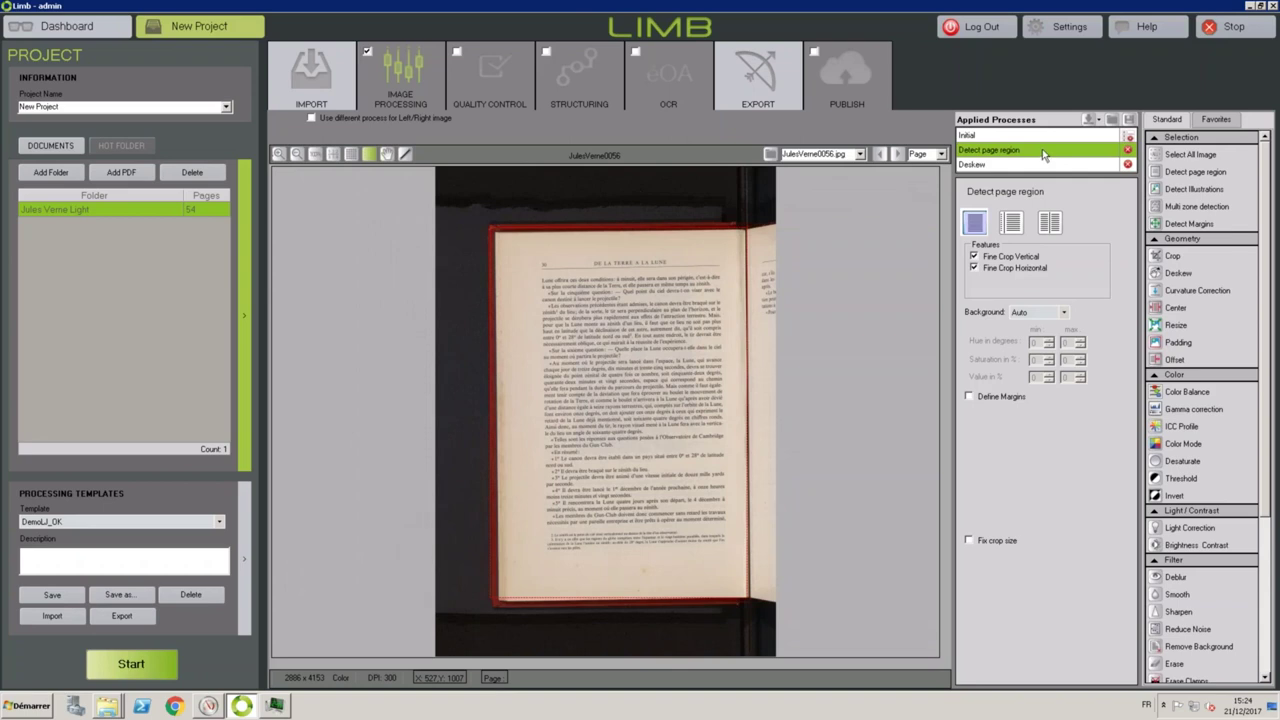
{"action": "left_click", "coordinate": [1012, 228]}
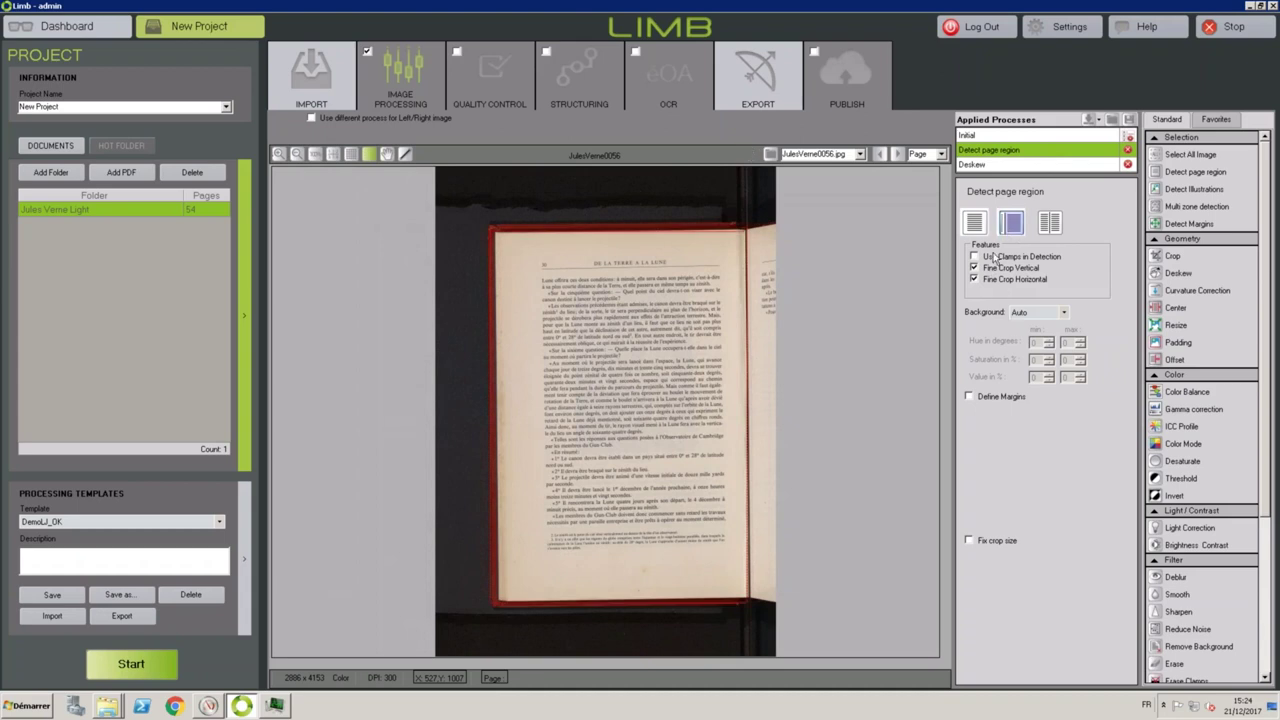
{"action": "left_click", "coordinate": [988, 397]}
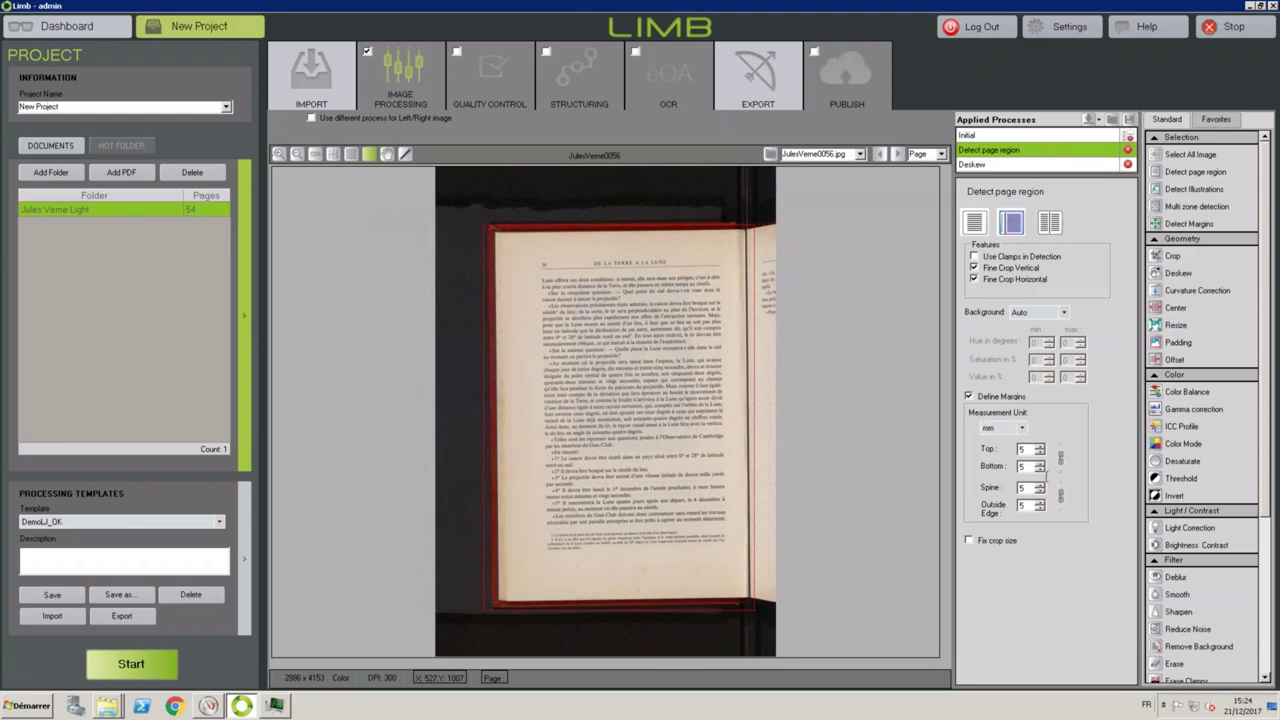
{"action": "left_click", "coordinate": [1040, 448]}
{"action": "left_click", "coordinate": [1040, 448]}
{"action": "left_click", "coordinate": [1040, 448]}
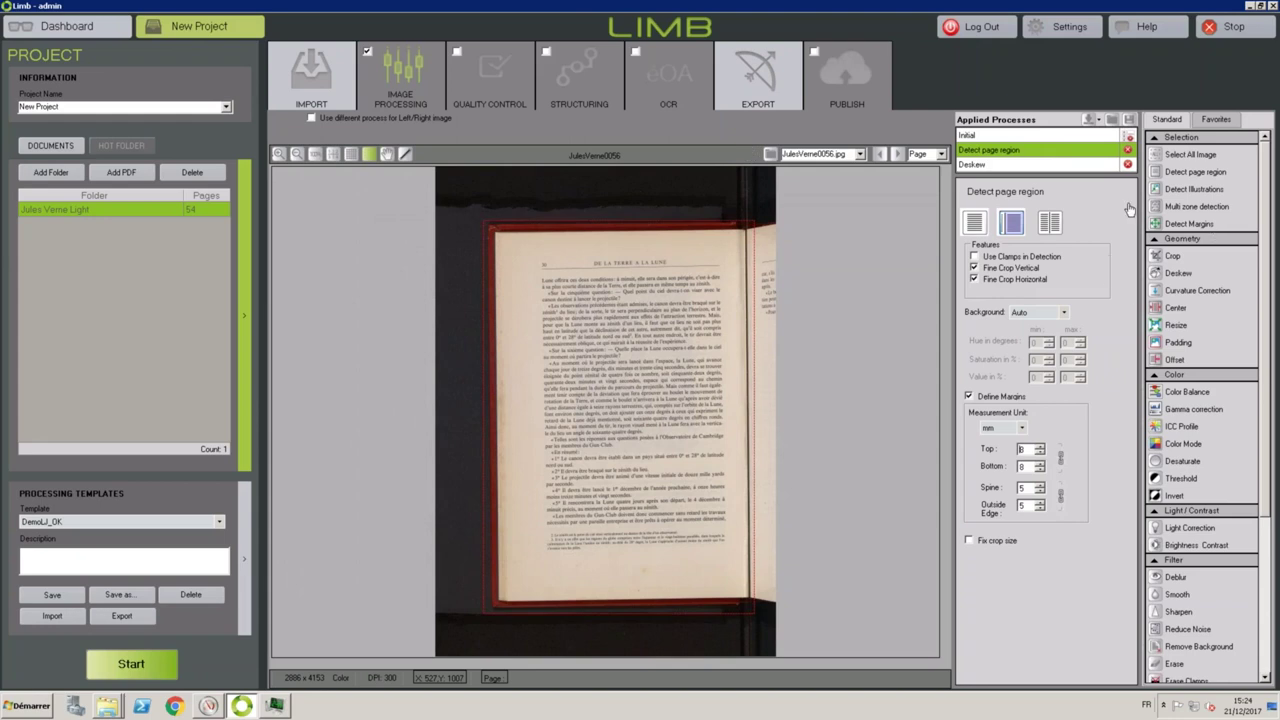
{"action": "left_click", "coordinate": [1000, 166]}
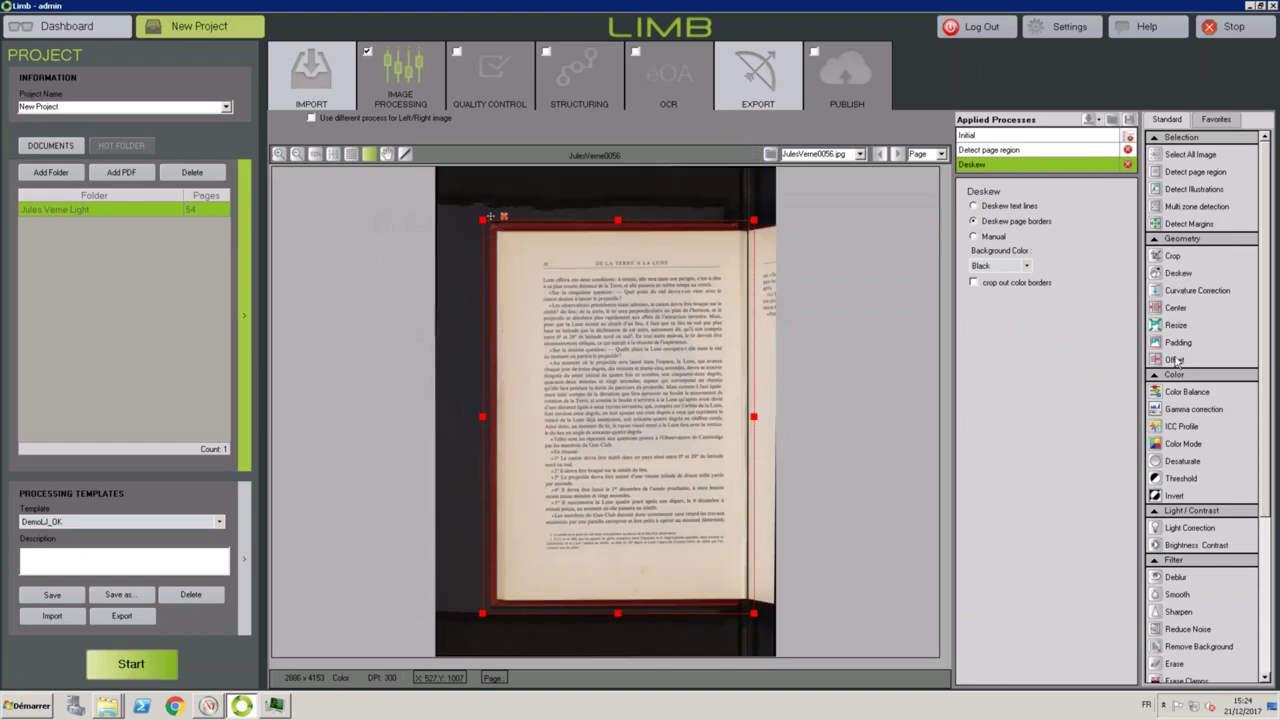
Add the Crop and Remove Background processes after Deskew.
{"action": "left_click", "coordinate": [1178, 257]}
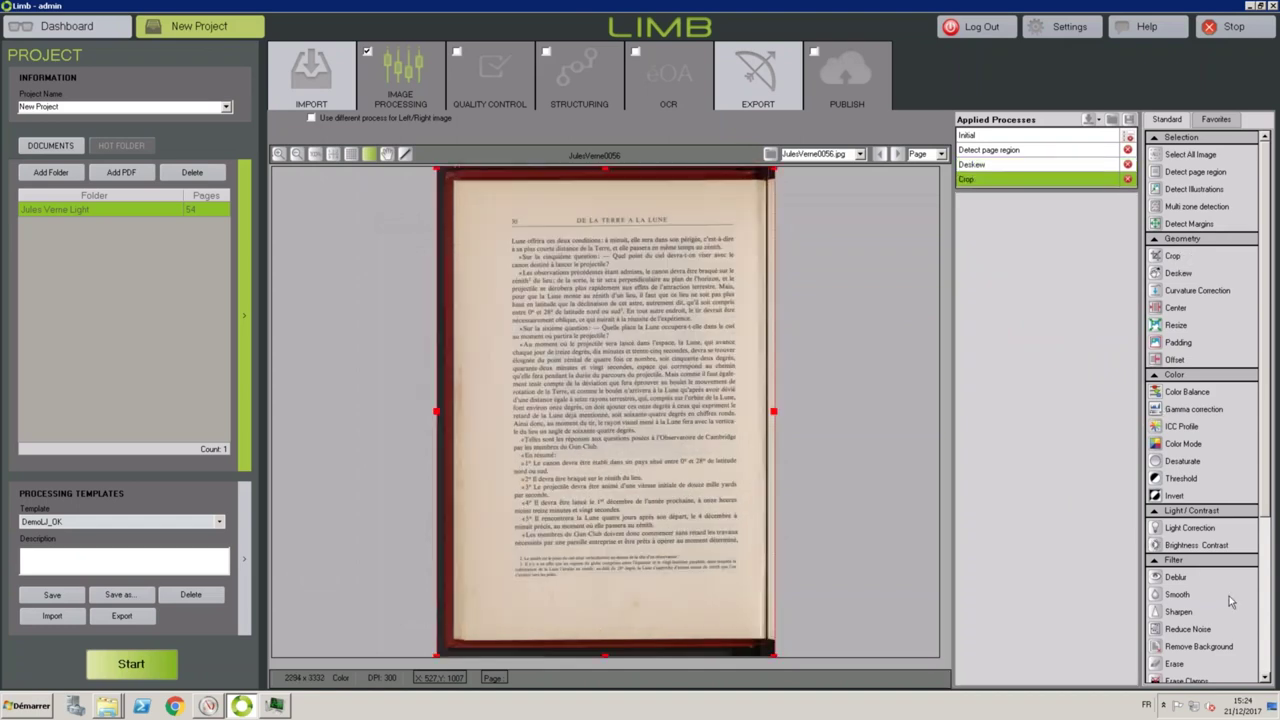
{"action": "left_click", "coordinate": [1265, 538]}
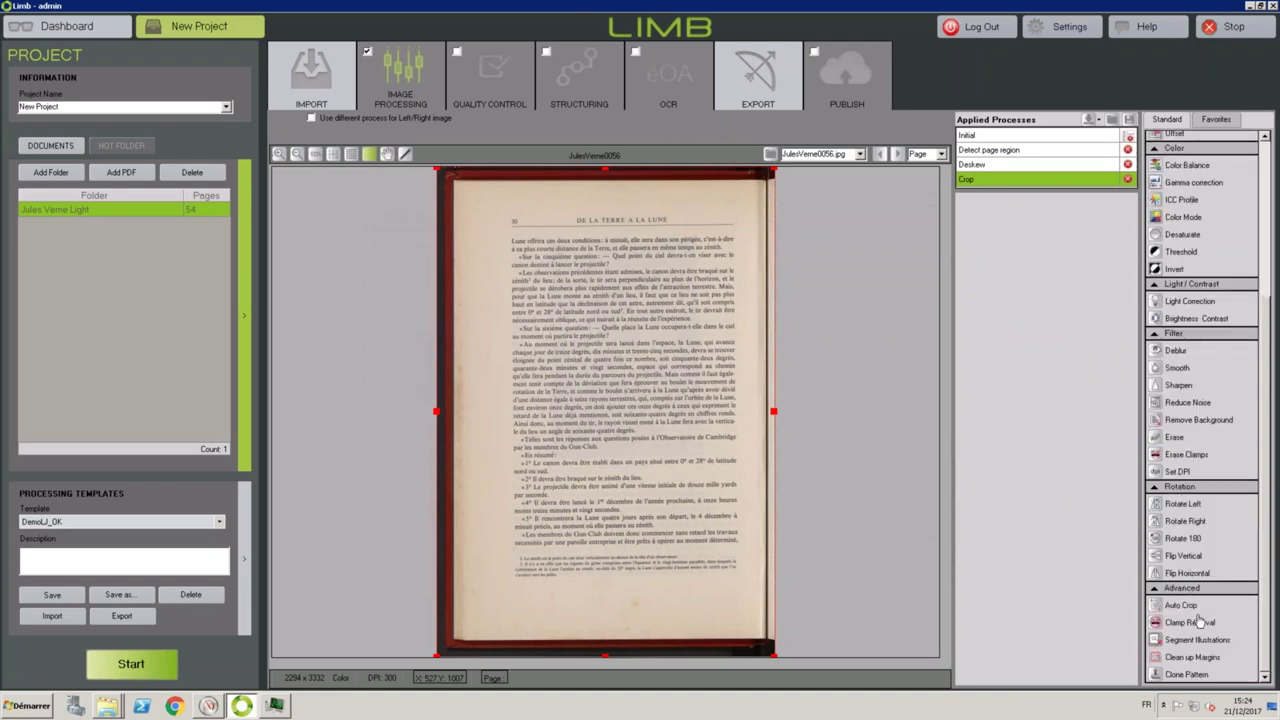
{"action": "double_click", "coordinate": [1191, 420]}
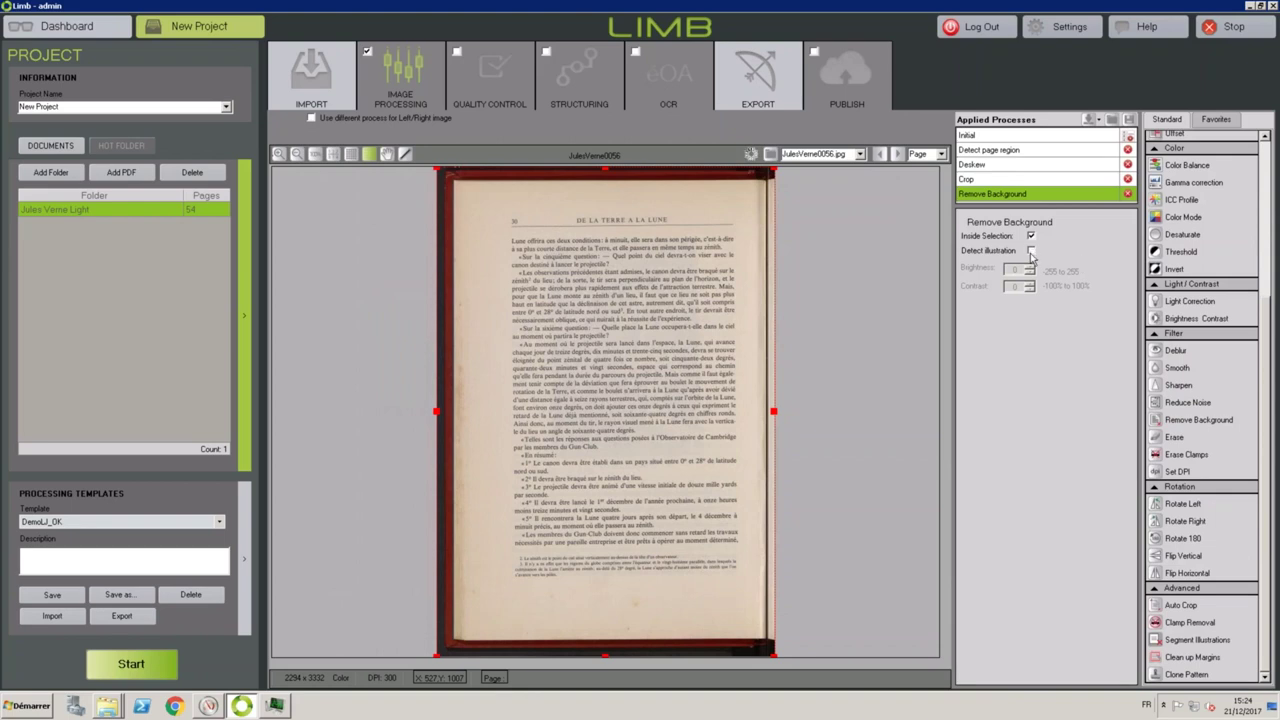
Set the page region margins to -8 mm top and bottom and -5 mm spine and outside edge, and preview the background removal.
{"action": "left_click", "coordinate": [995, 150]}
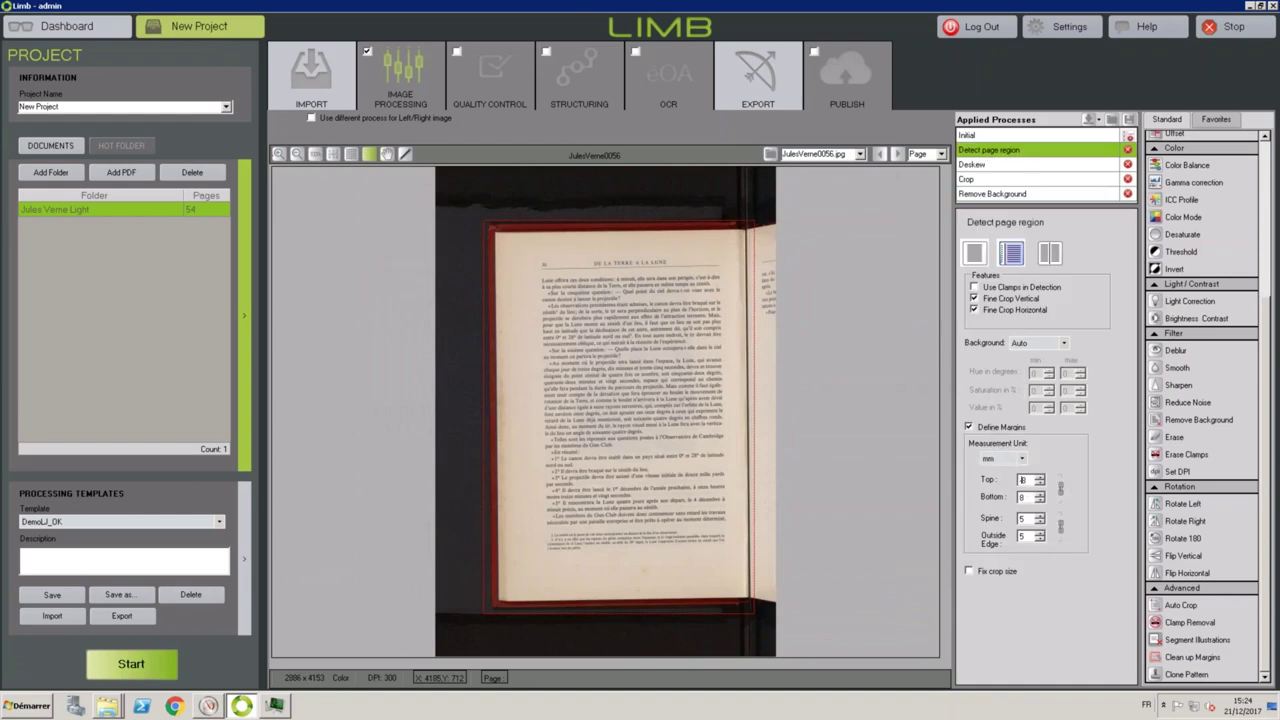
{"action": "type", "text": "-"}
{"action": "key", "text": "Tab"}
{"action": "type", "text": "-"}
{"action": "key", "text": "Tab"}
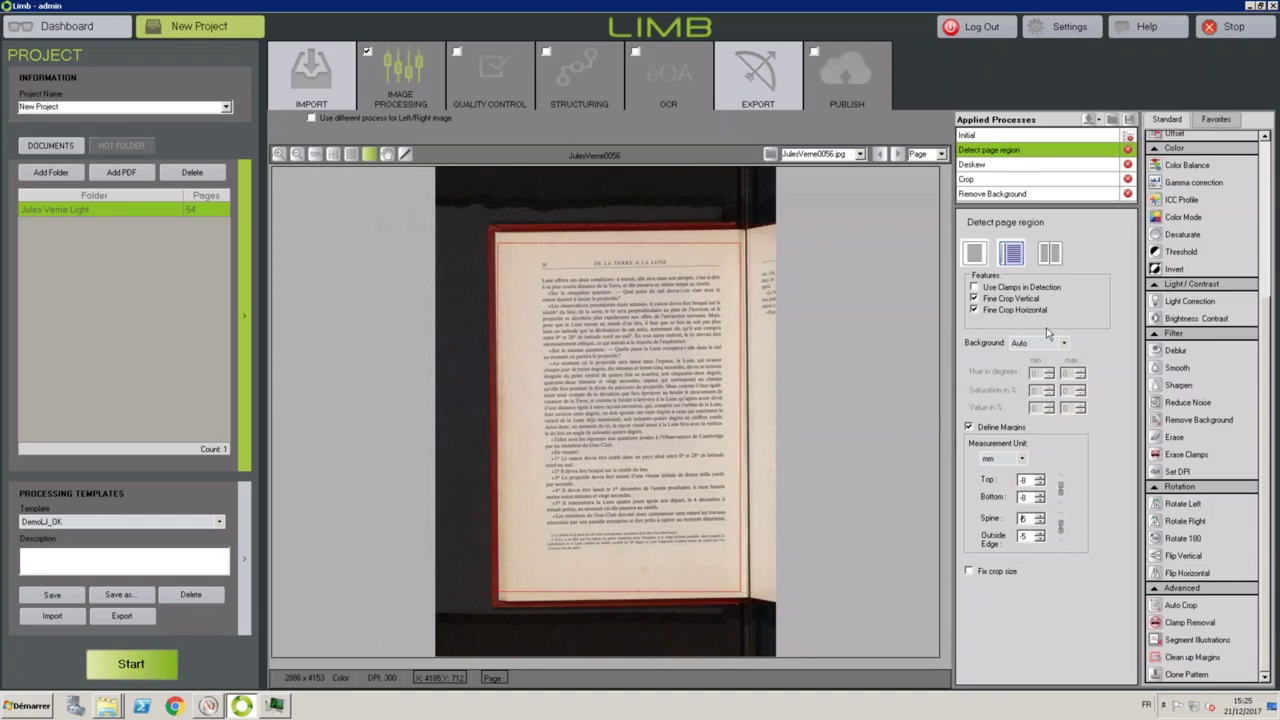
{"action": "left_click", "coordinate": [986, 195]}
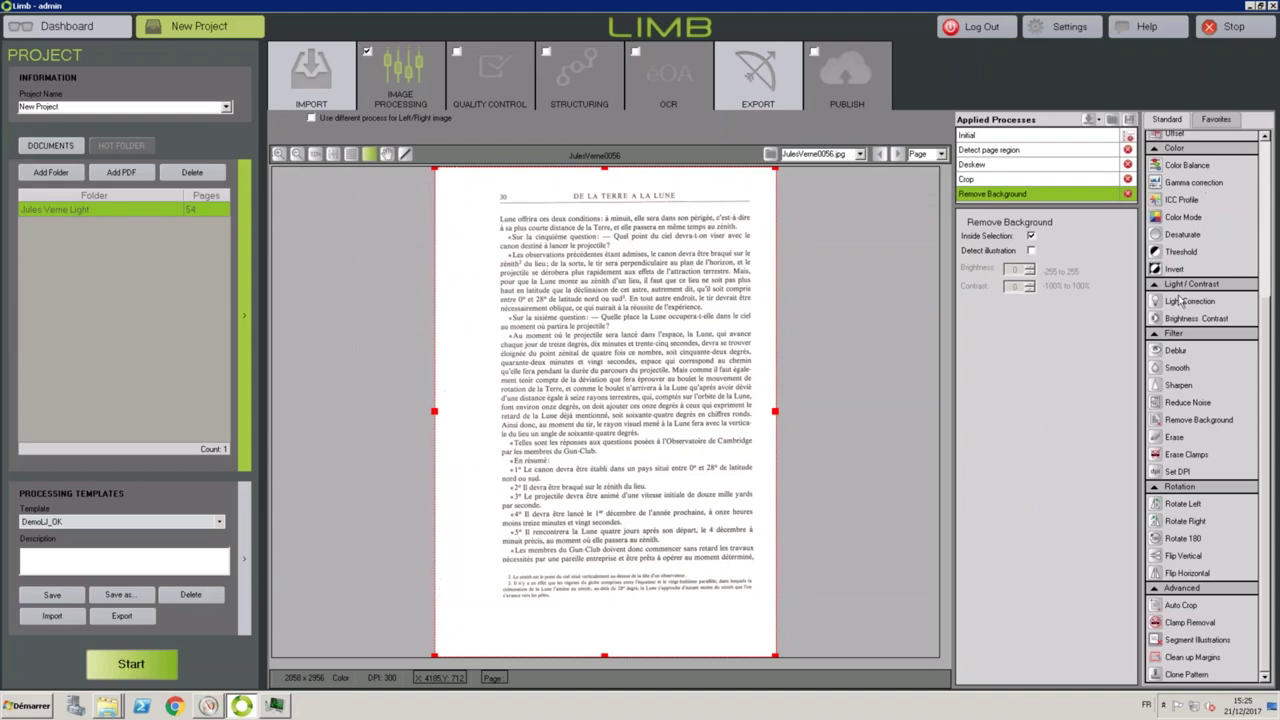
Add the Detect Margins and horizontal Center processes and preview the result on JulesVerne0057.jpg.
{"action": "left_click", "coordinate": [1266, 203]}
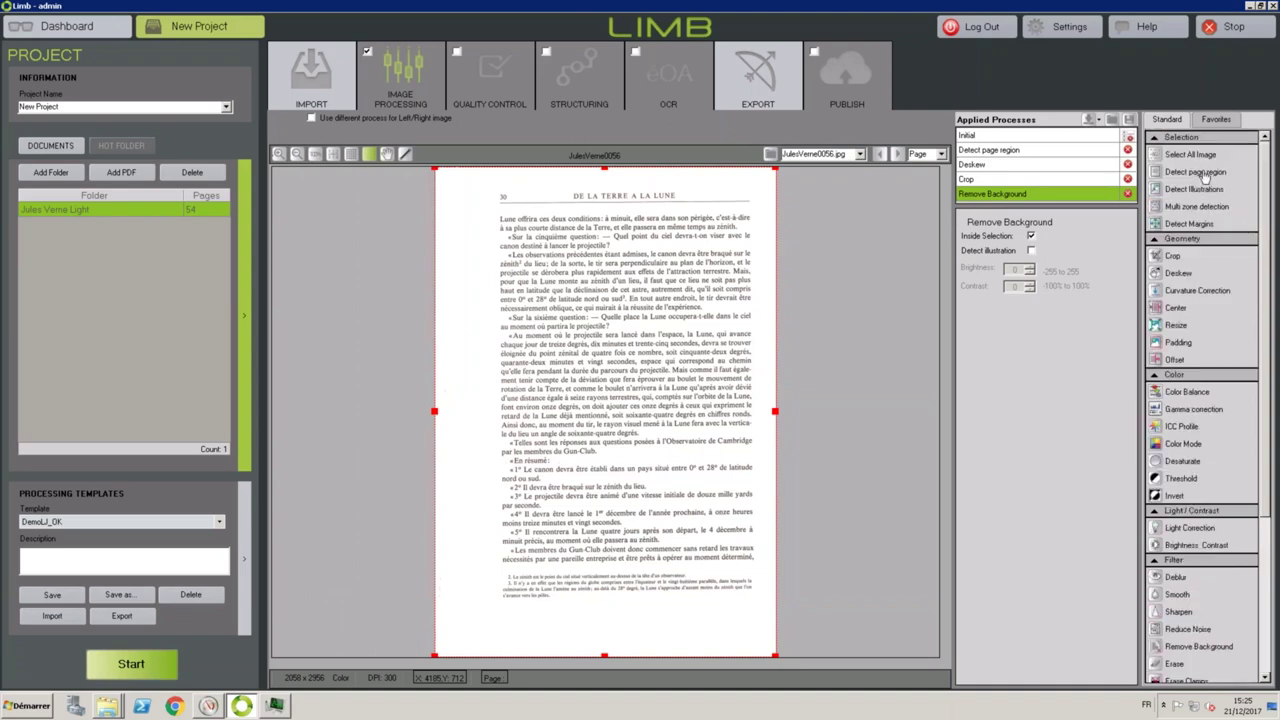
{"action": "double_click", "coordinate": [1189, 225]}
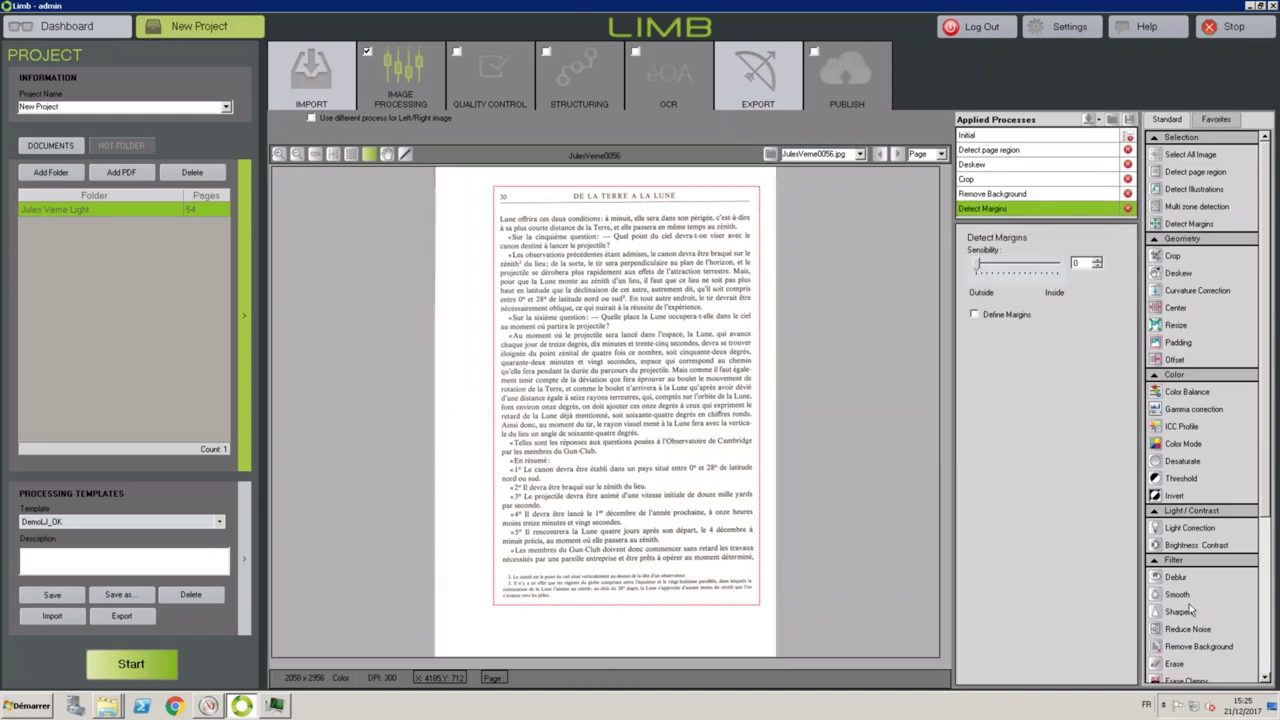
{"action": "double_click", "coordinate": [1177, 310]}
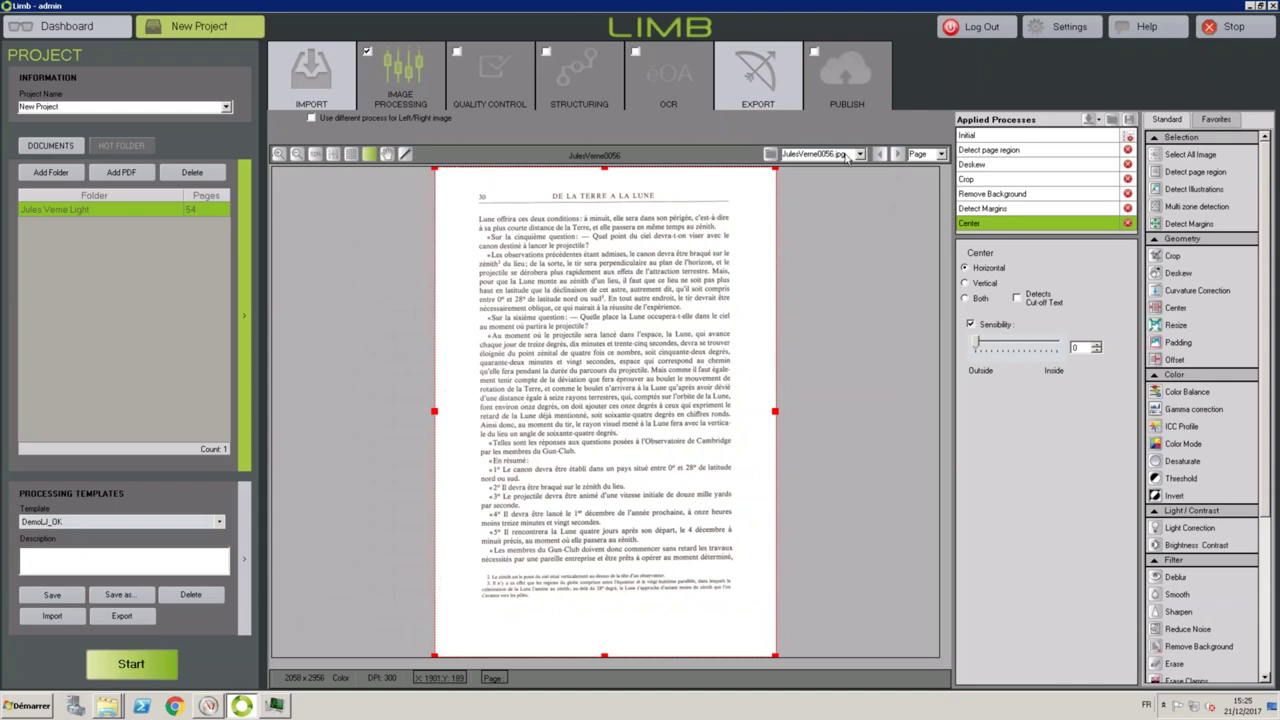
{"action": "left_click", "coordinate": [896, 156]}
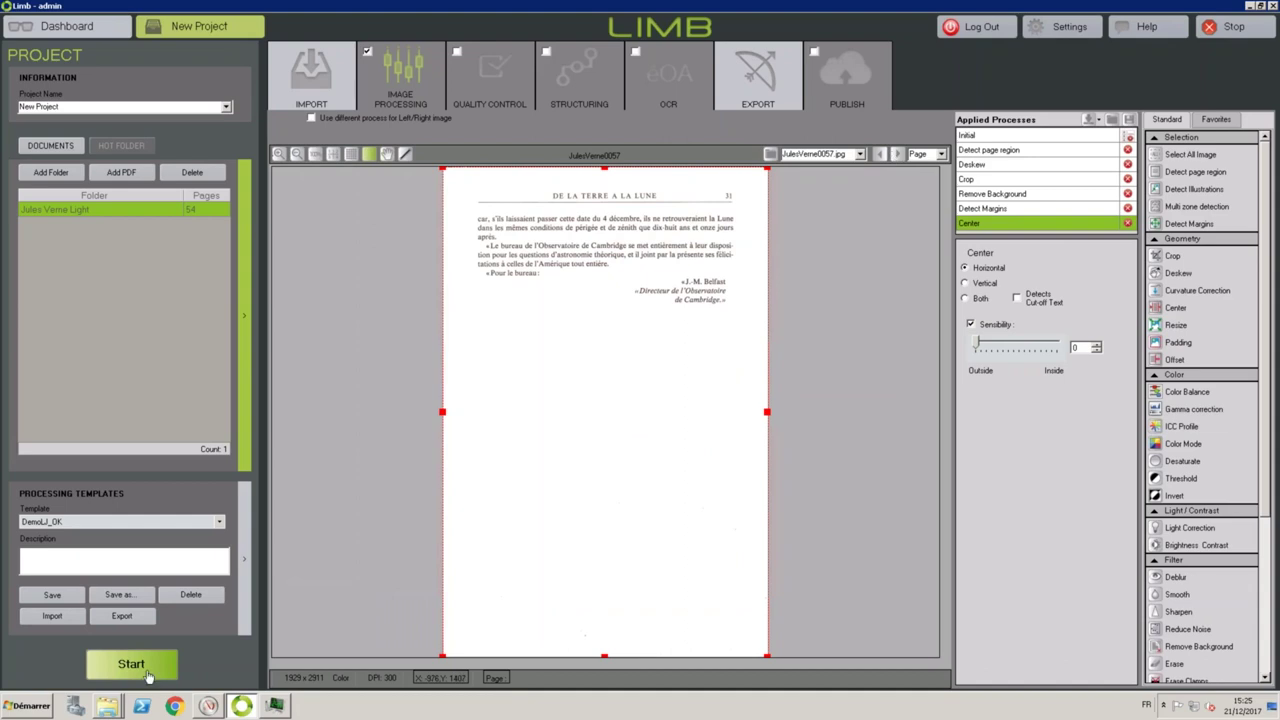
Enable the Quality Control stage with automatic quality control activated.
{"action": "left_click", "coordinate": [485, 77]}
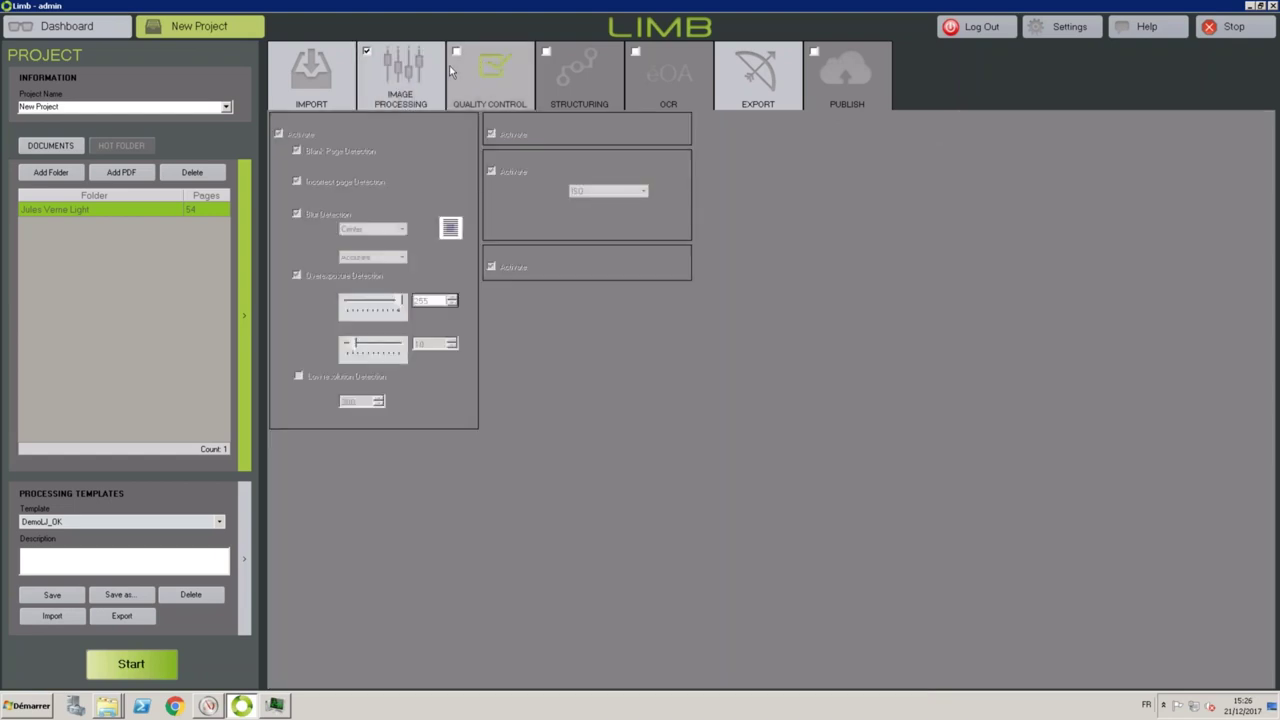
{"action": "left_click", "coordinate": [456, 53]}
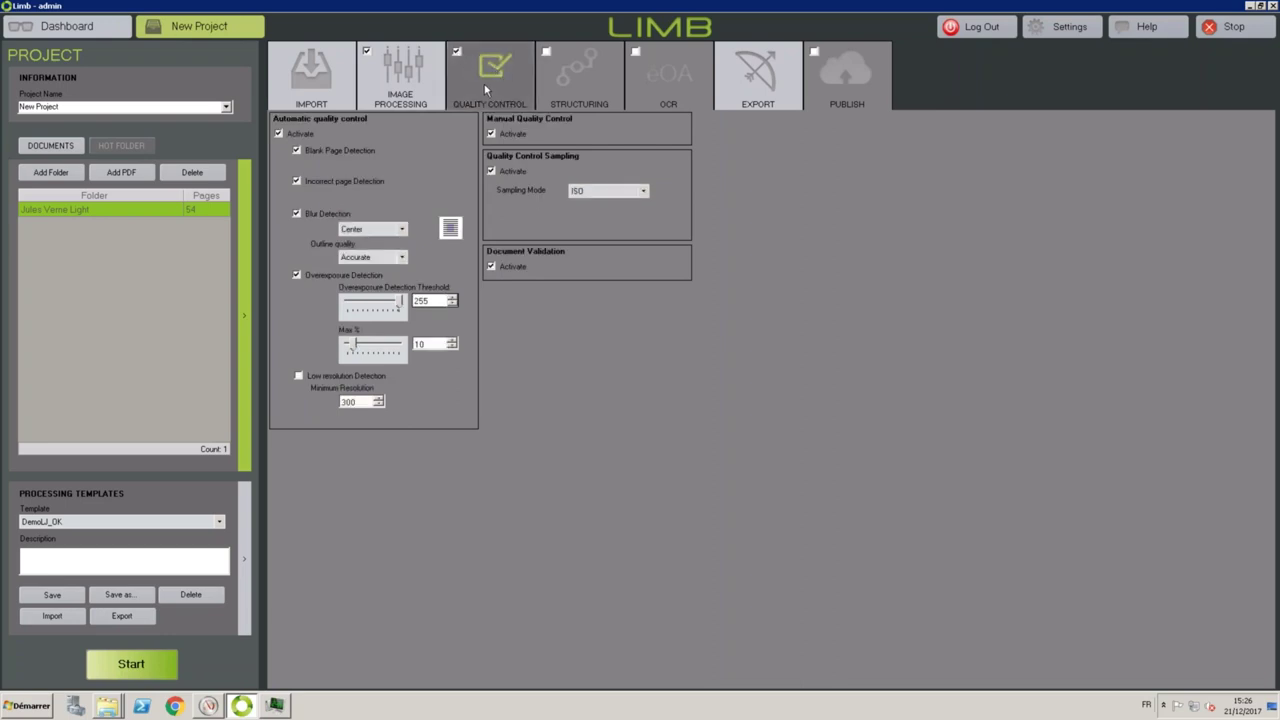
{"action": "left_click", "coordinate": [279, 134]}
{"action": "left_click", "coordinate": [279, 134]}
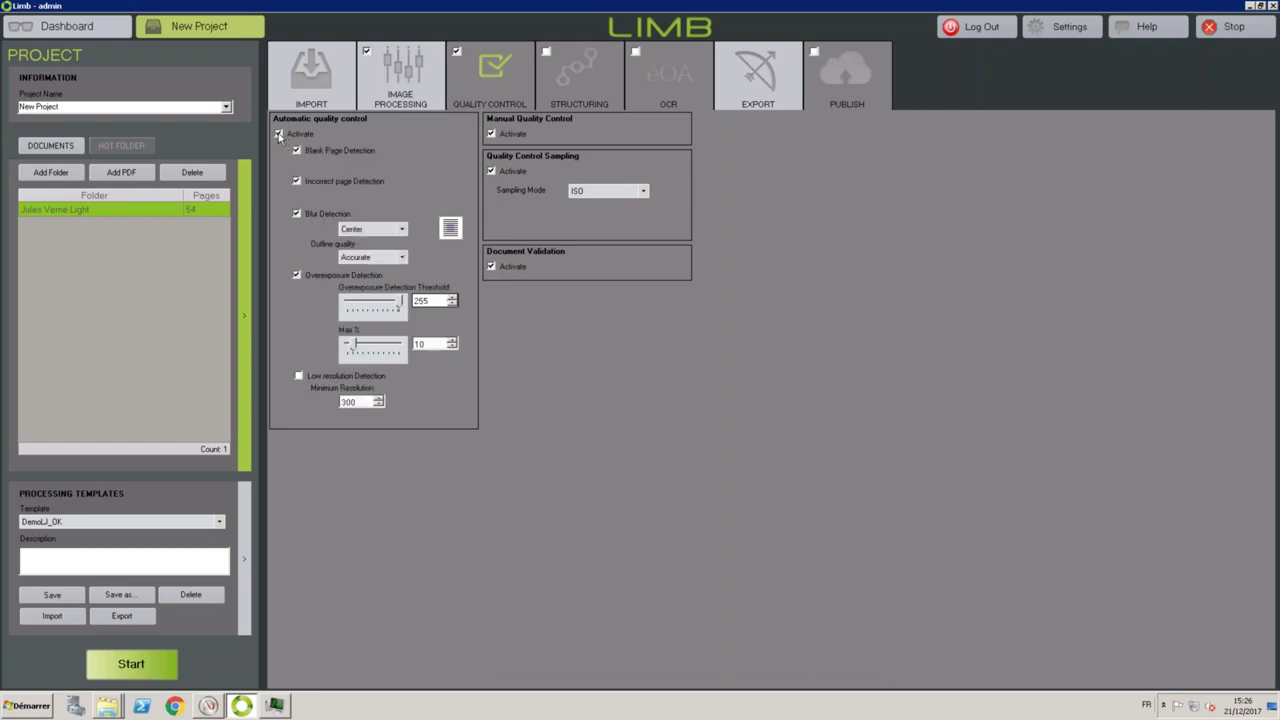
Go through the automatic detection options and enable Low resolution Detection with a minimum resolution of 300.
{"action": "left_click", "coordinate": [296, 151]}
{"action": "left_click", "coordinate": [297, 181]}
{"action": "left_click", "coordinate": [296, 181]}
{"action": "left_click", "coordinate": [297, 214]}
{"action": "left_click", "coordinate": [297, 275]}
{"action": "left_click", "coordinate": [297, 276]}
{"action": "left_click", "coordinate": [299, 377]}
{"action": "double_click", "coordinate": [350, 401]}
Switch Manual Quality Control and Quality Control Sampling off and back on.
{"action": "left_click", "coordinate": [491, 134]}
{"action": "left_click", "coordinate": [491, 134]}
{"action": "left_click", "coordinate": [517, 173]}
{"action": "left_click", "coordinate": [518, 176]}
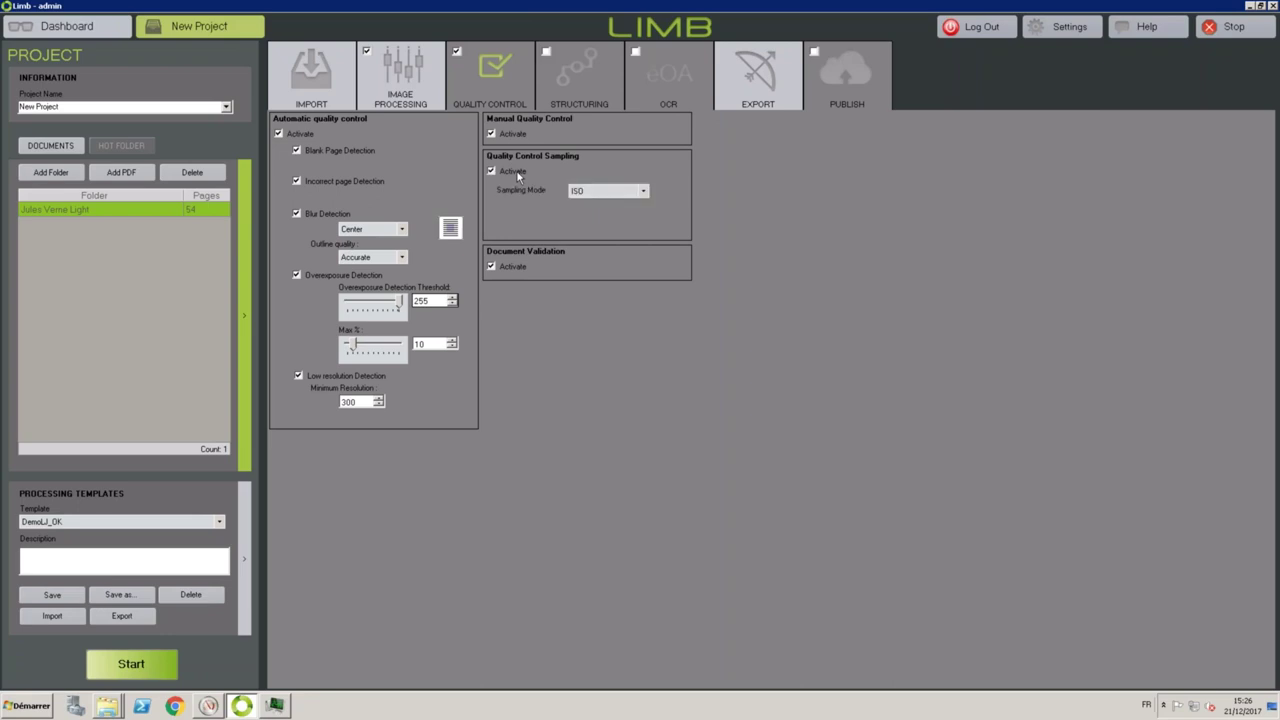
Set the quality control sampling mode to Percent with a percentage of 20.
{"action": "left_click", "coordinate": [634, 192]}
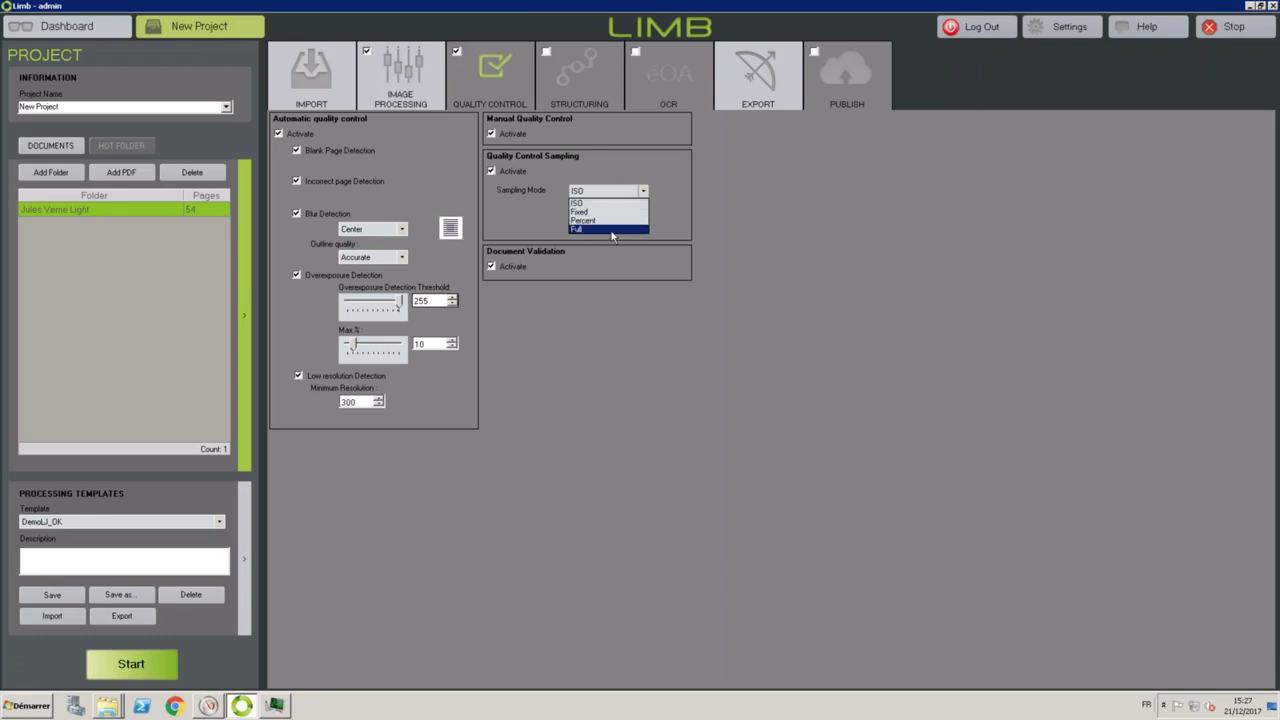
{"action": "left_click", "coordinate": [610, 220]}
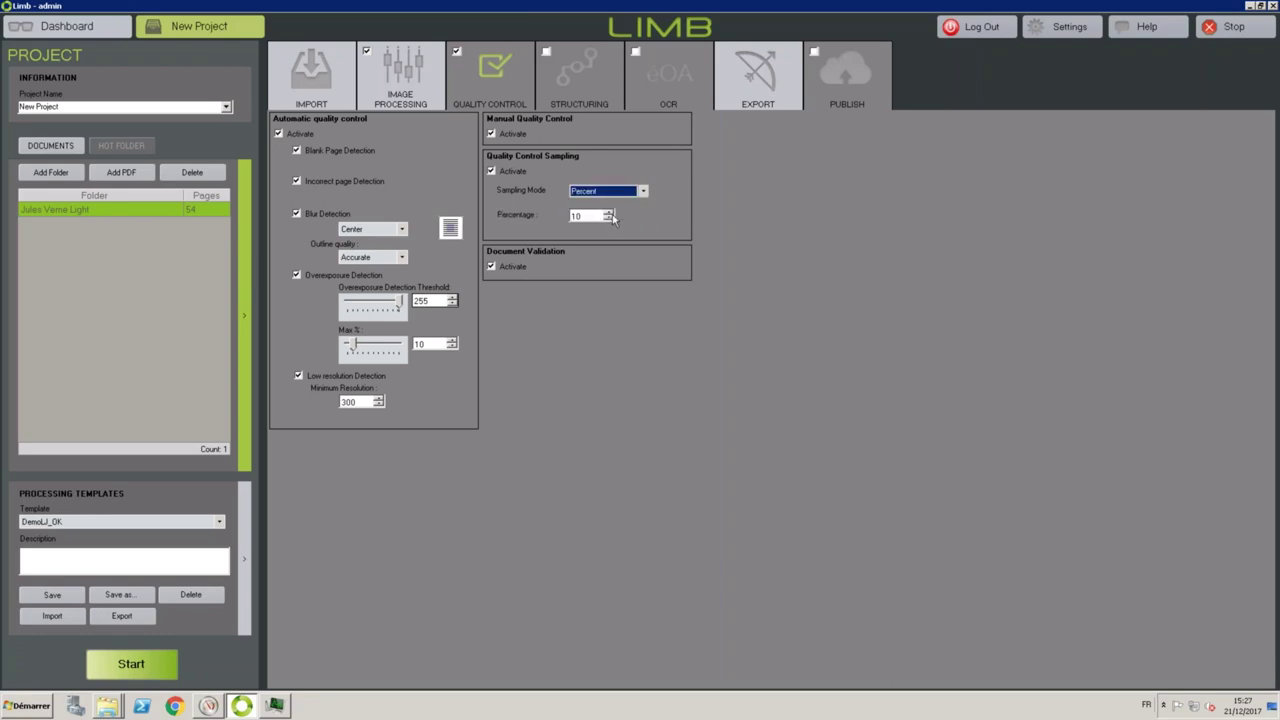
{"action": "double_click", "coordinate": [592, 216]}
{"action": "type", "text": "17"}
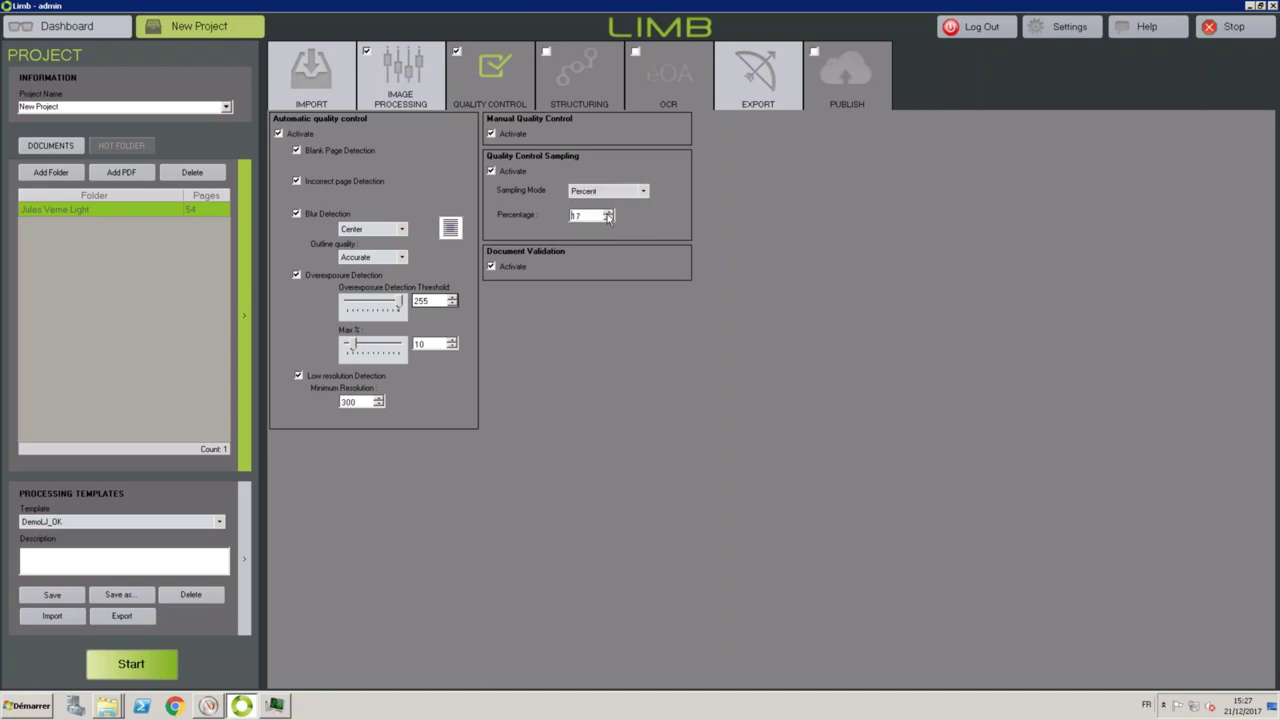
{"action": "left_click", "coordinate": [607, 213]}
Try the Fixed sampling mode, return to Percent, and keep Document Validation activated.
{"action": "left_click", "coordinate": [616, 198]}
{"action": "left_click", "coordinate": [607, 219]}
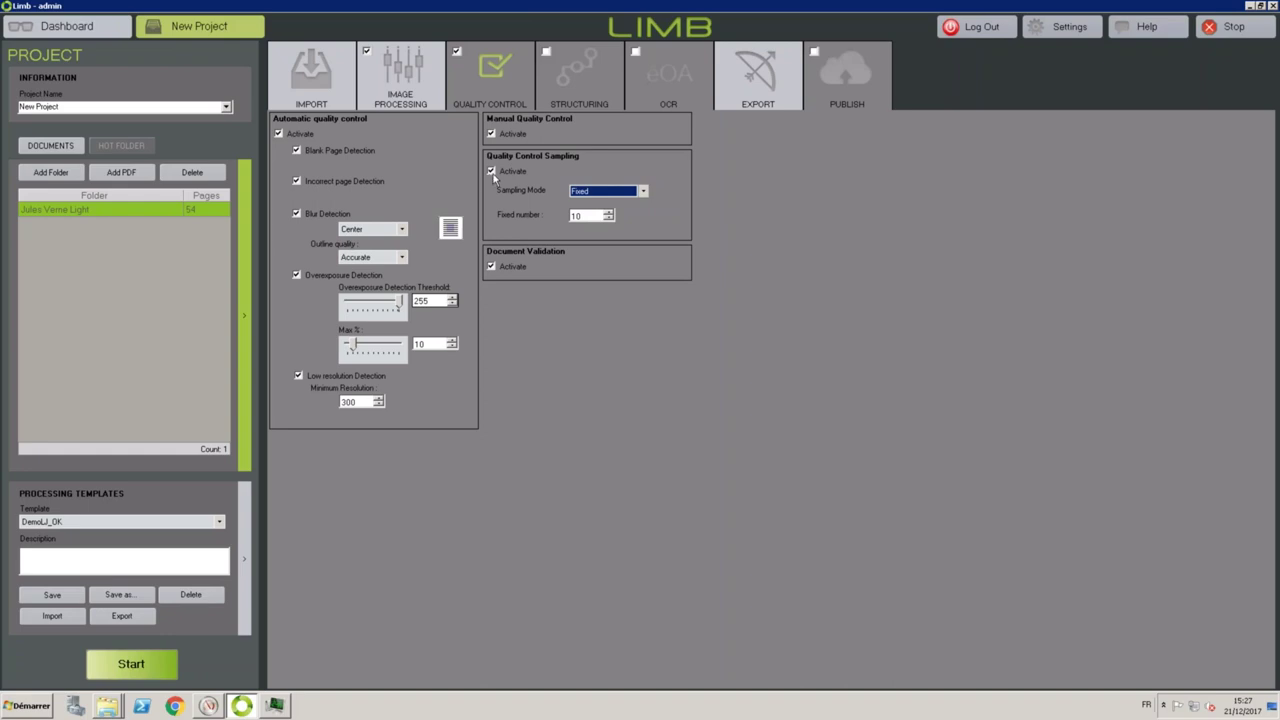
{"action": "left_click", "coordinate": [588, 215]}
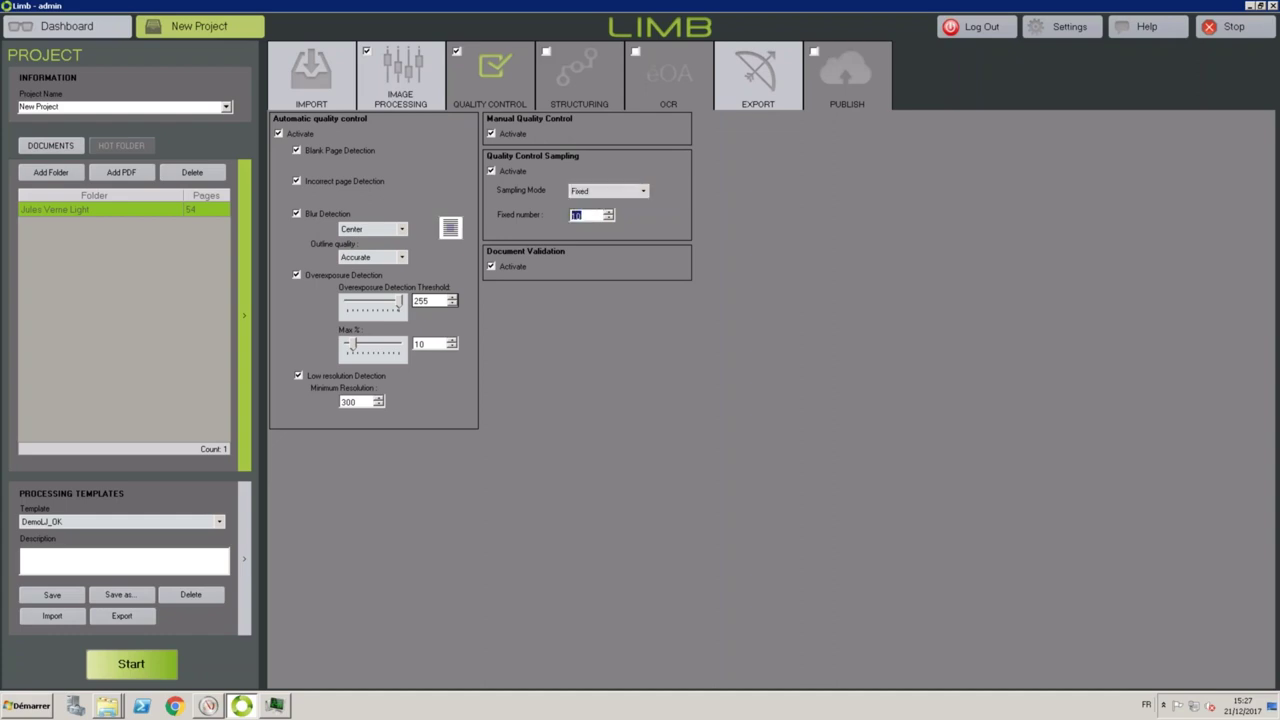
{"action": "left_click", "coordinate": [600, 192]}
{"action": "left_click", "coordinate": [584, 221]}
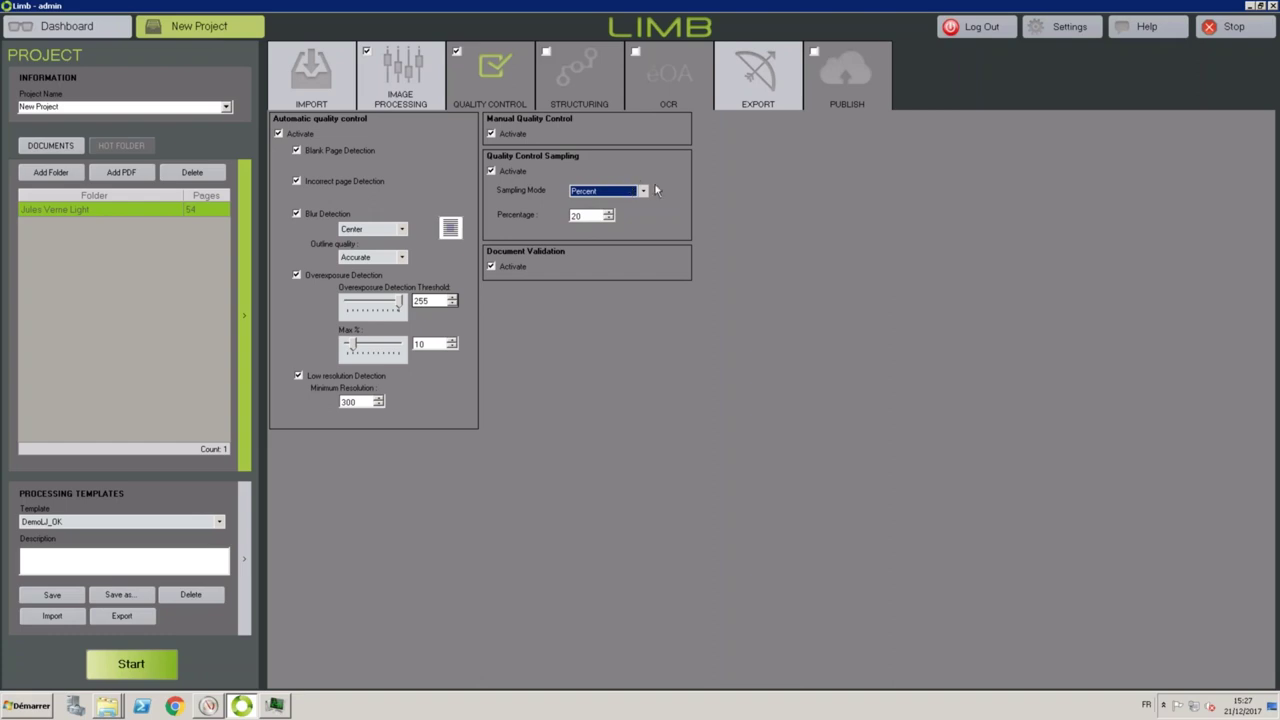
{"action": "left_click", "coordinate": [491, 268]}
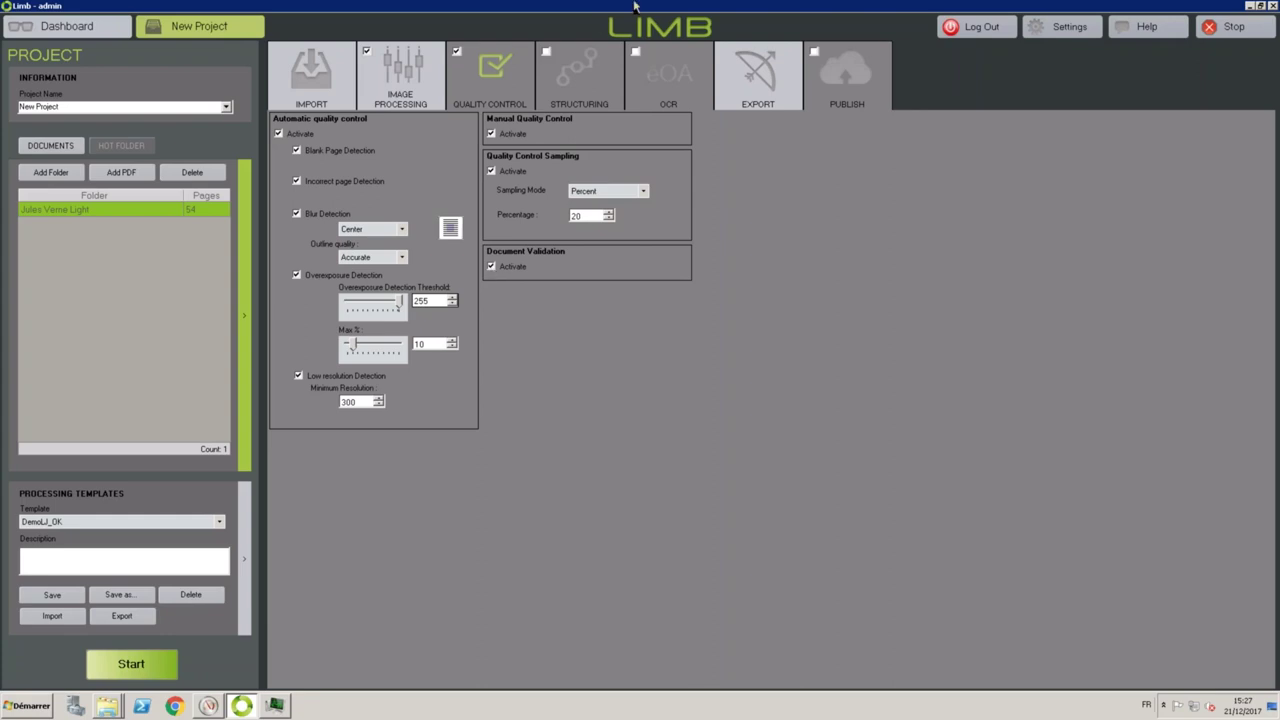
Enable the Structuring stage and fold the Front Matter section in the book structure.
{"action": "left_click", "coordinate": [568, 76]}
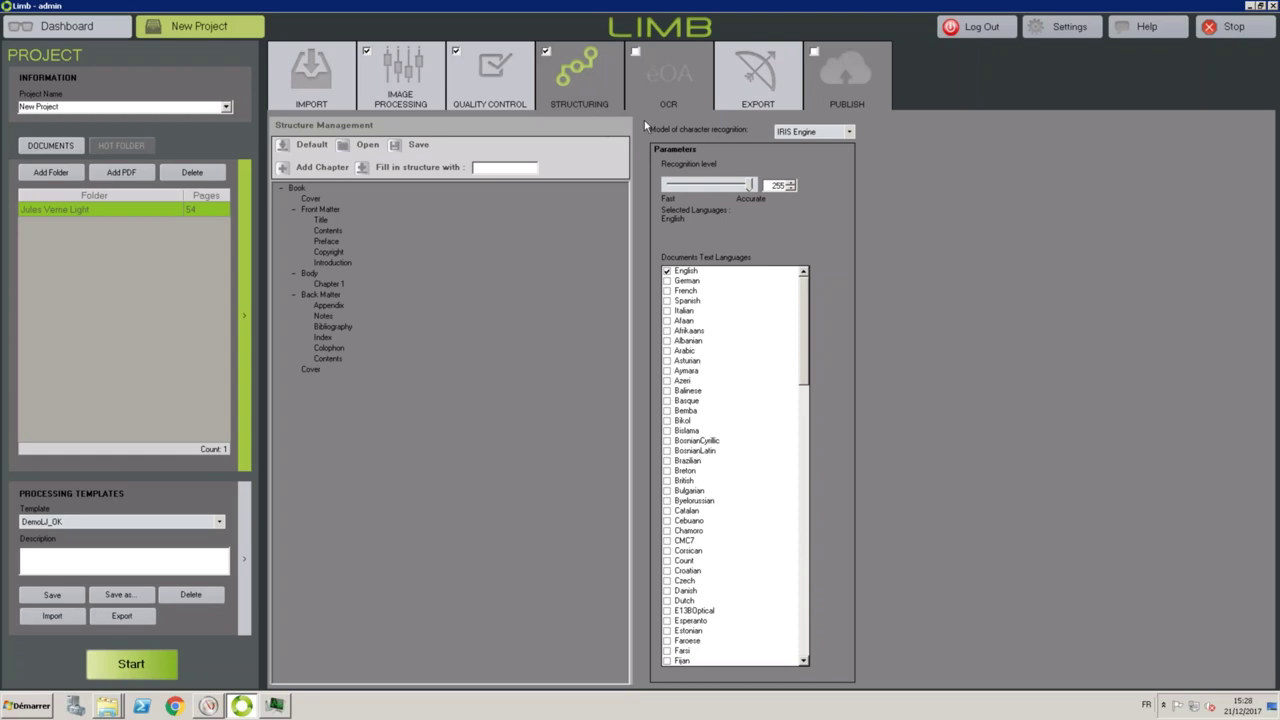
{"action": "left_click", "coordinate": [293, 210]}
{"action": "left_click", "coordinate": [294, 220]}
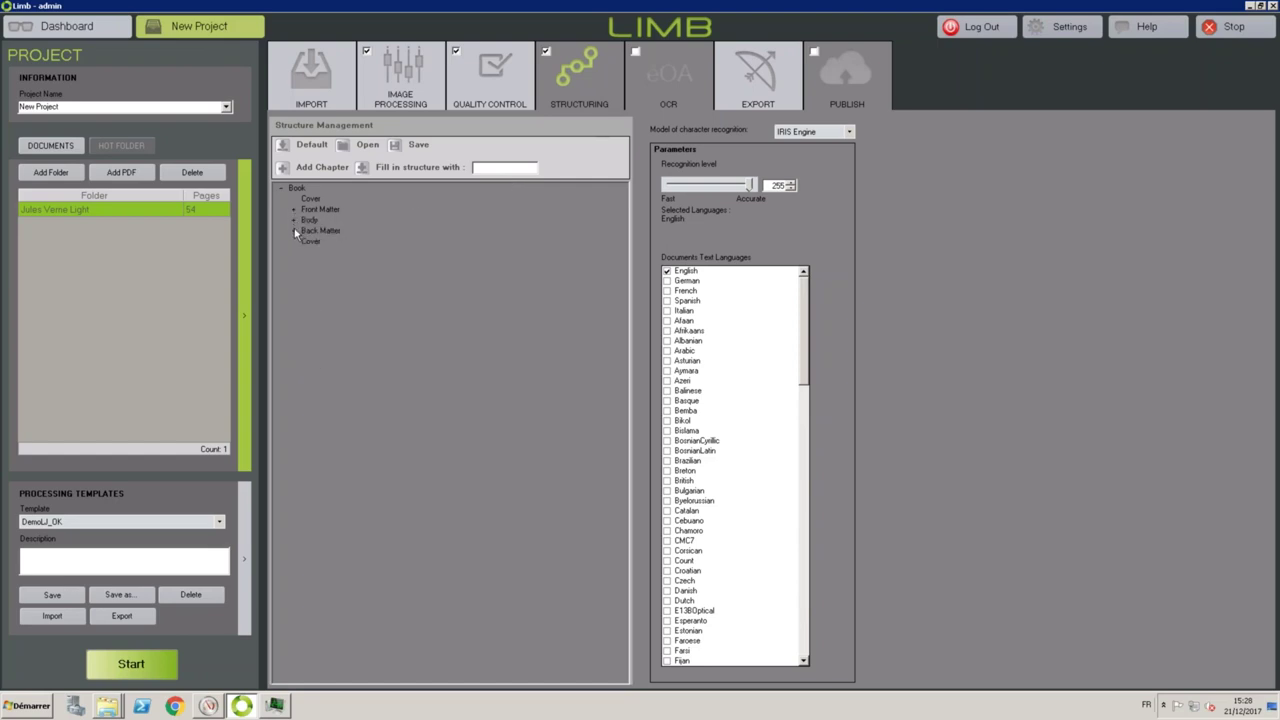
{"action": "left_click", "coordinate": [294, 221]}
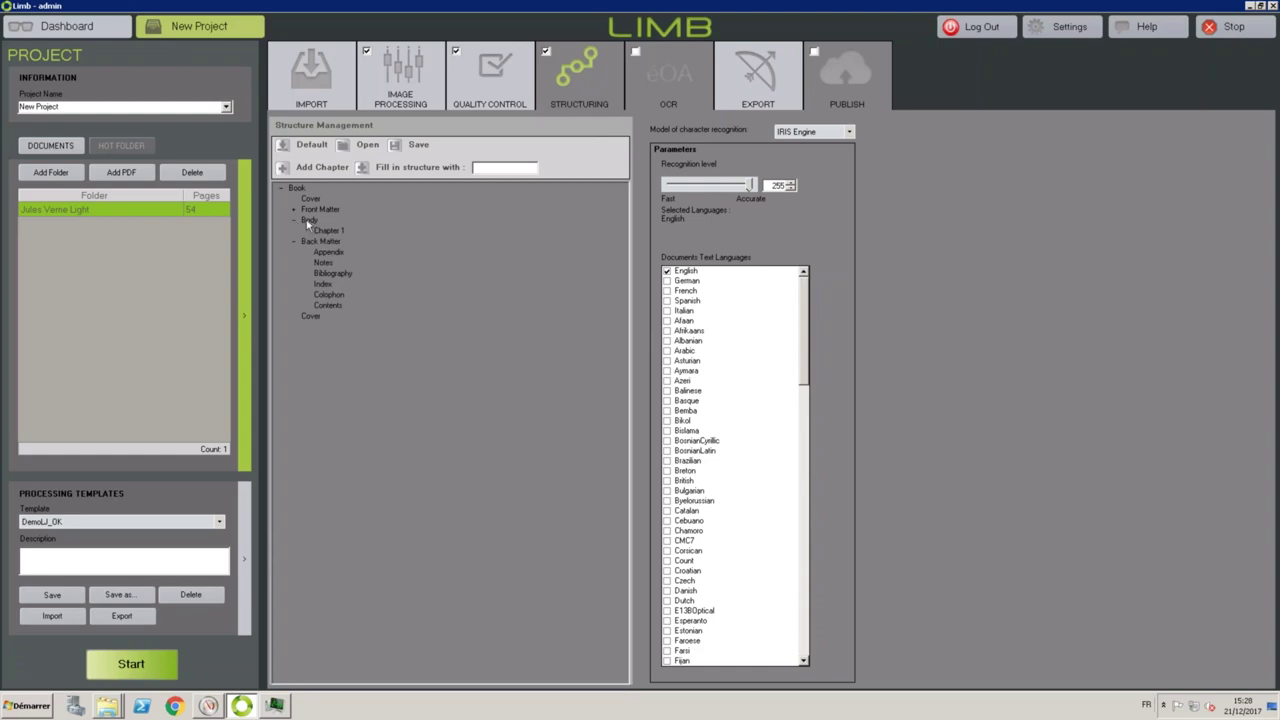
Add four more chapters under Body in the book structure, up to Chapter 5.
{"action": "left_click", "coordinate": [312, 222]}
{"action": "left_click", "coordinate": [282, 169]}
{"action": "left_click", "coordinate": [282, 169]}
{"action": "left_click", "coordinate": [282, 169]}
{"action": "left_click", "coordinate": [282, 169]}
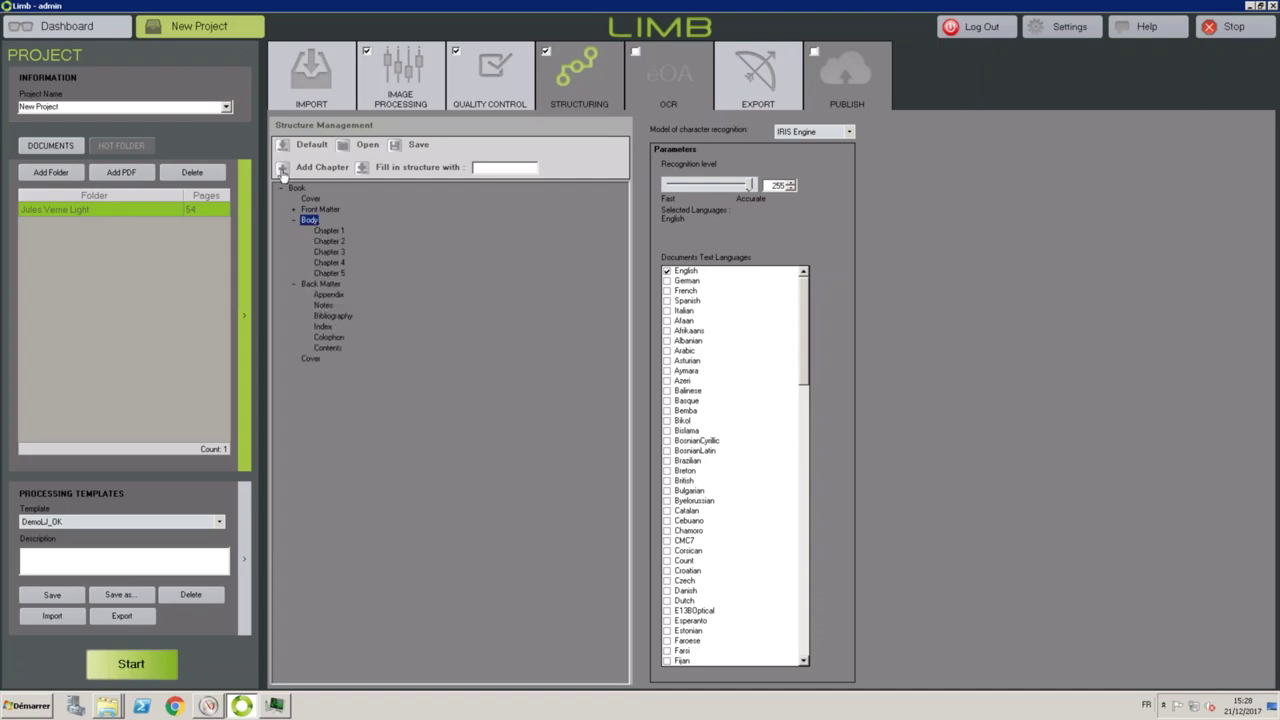
{"action": "left_click", "coordinate": [330, 231]}
Enable the OCR stage and display its engine and language options.
{"action": "left_click", "coordinate": [636, 52]}
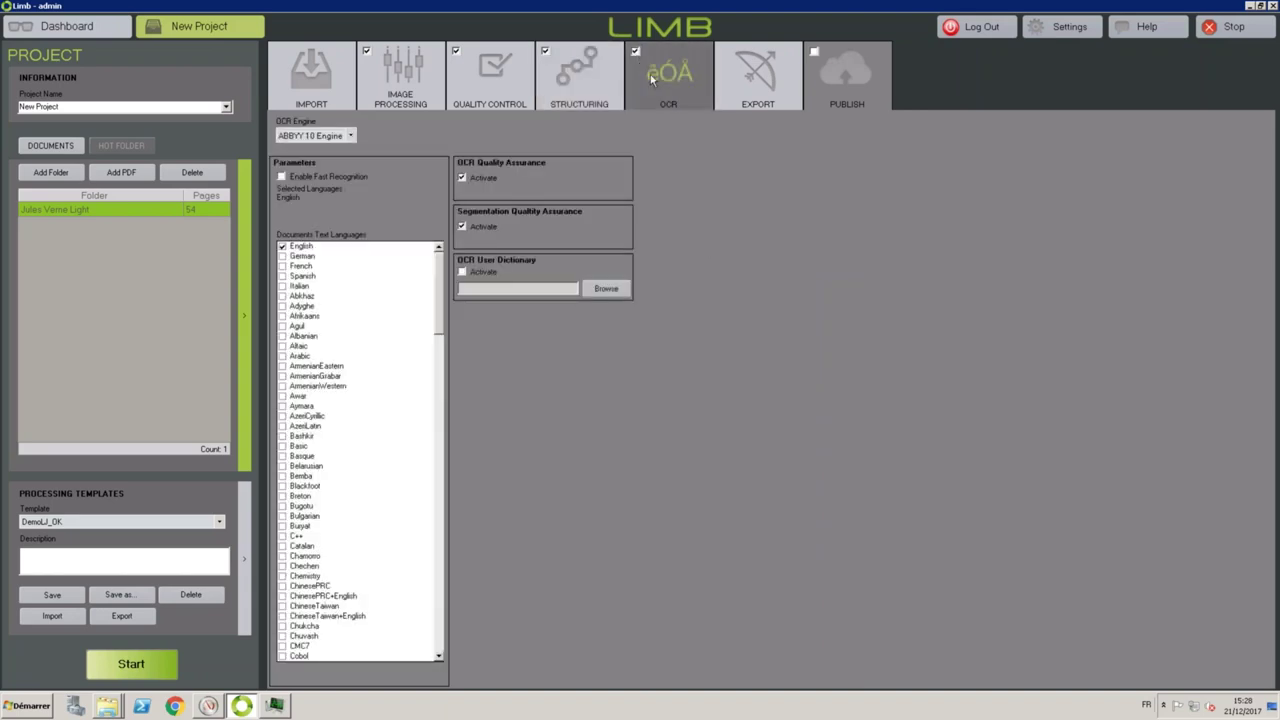
Keep ABBYY 10 Engine as the OCR engine and select English and German as the document text languages.
{"action": "left_click", "coordinate": [323, 136]}
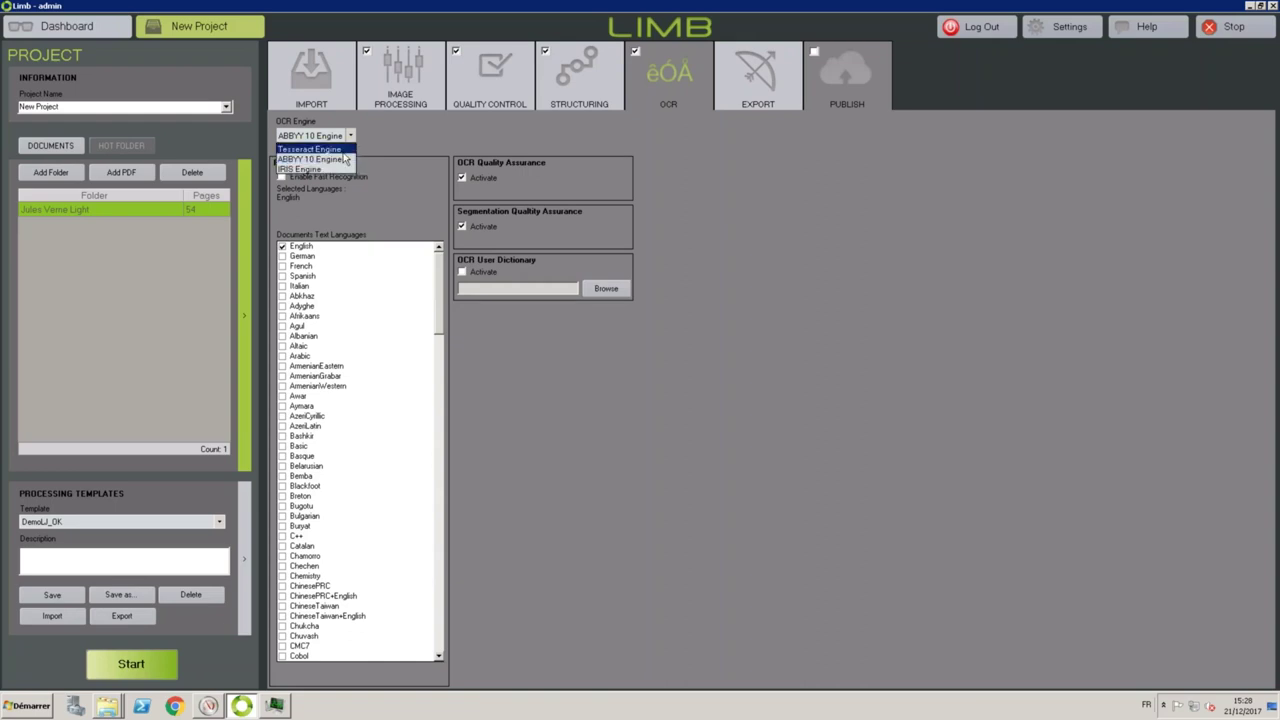
{"action": "left_click", "coordinate": [376, 139]}
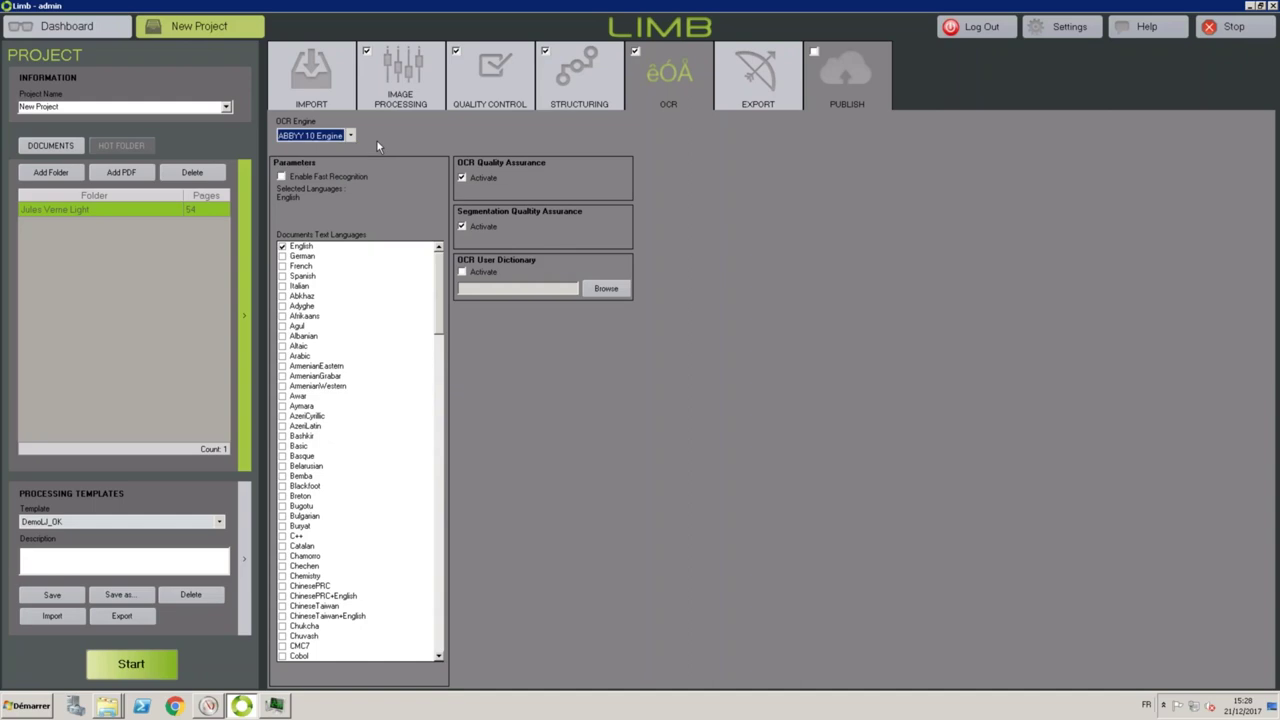
{"action": "left_click", "coordinate": [283, 246]}
{"action": "left_click", "coordinate": [283, 256]}
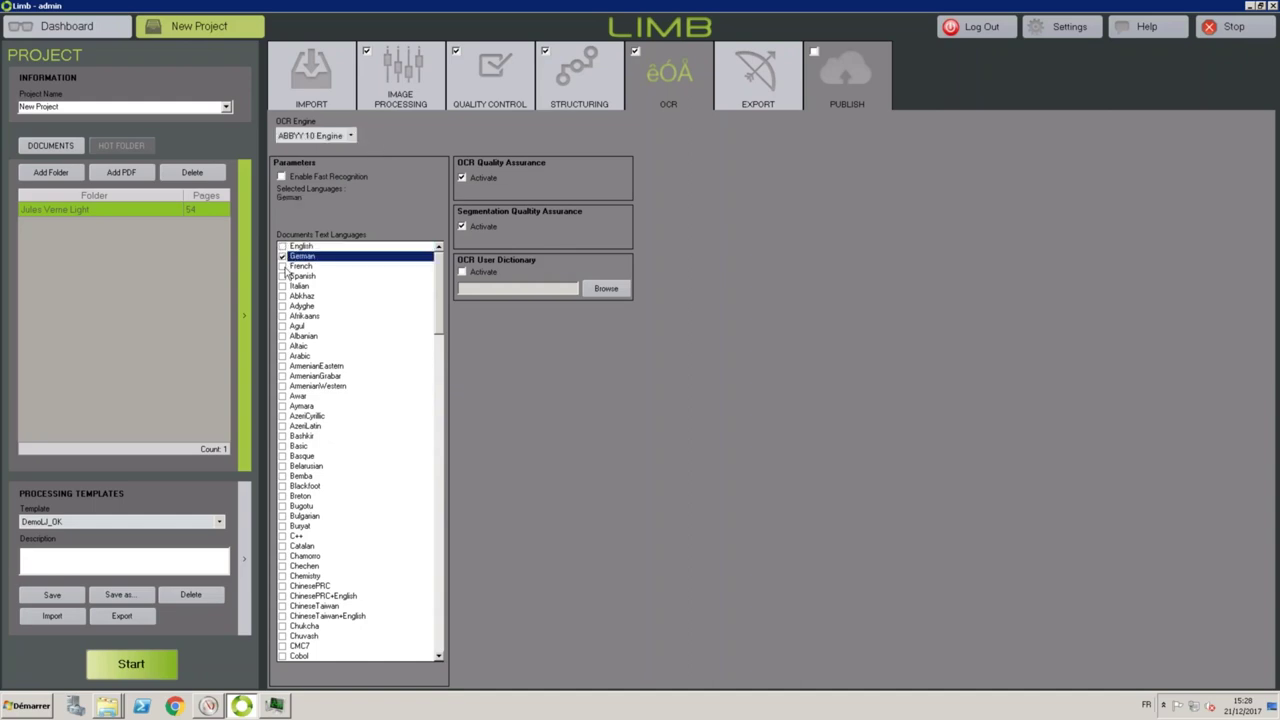
{"action": "left_click", "coordinate": [283, 246]}
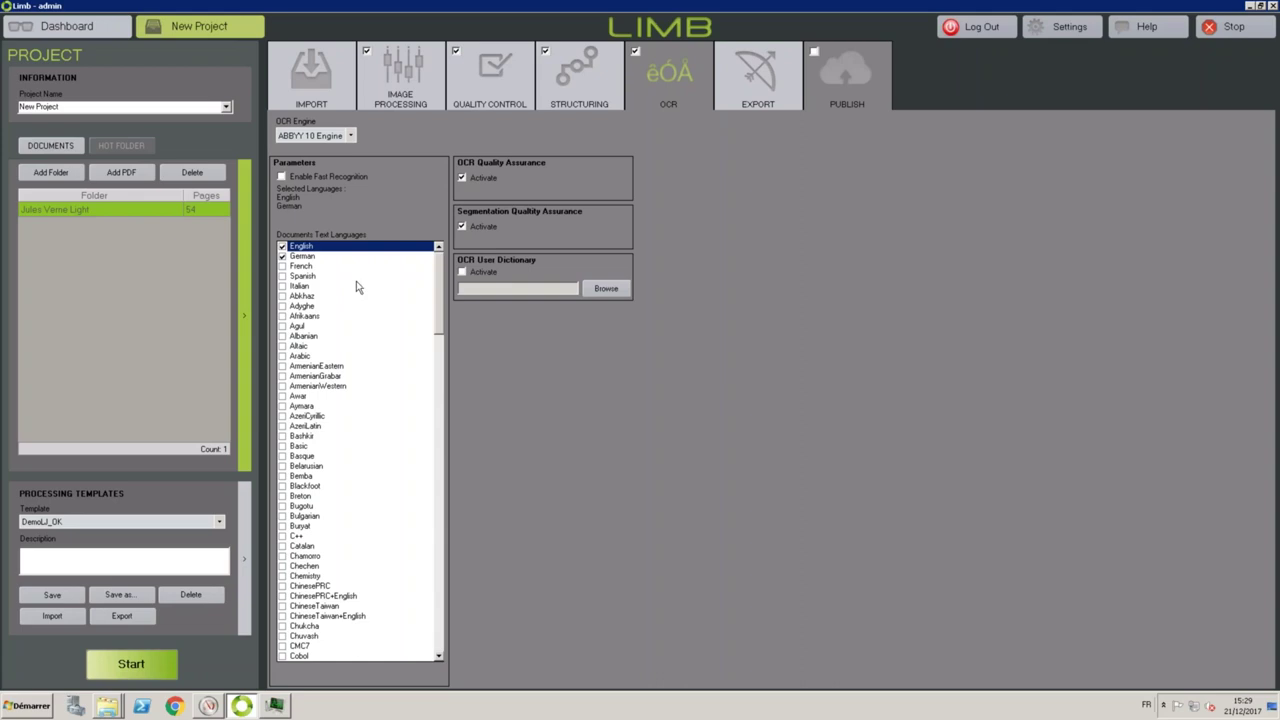
{"action": "mouse_move", "coordinate": [441, 300]}
{"action": "left_mouse_down"}
{"action": "mouse_move", "coordinate": [435, 632]}
{"action": "mouse_move", "coordinate": [432, 279]}
{"action": "left_mouse_up"}
{"action": "left_click", "coordinate": [462, 228]}
Display the Export stage and go through the available metadata formats, from Dublin Core Metadata Files to Quality Report File.
{"action": "left_click", "coordinate": [752, 72]}
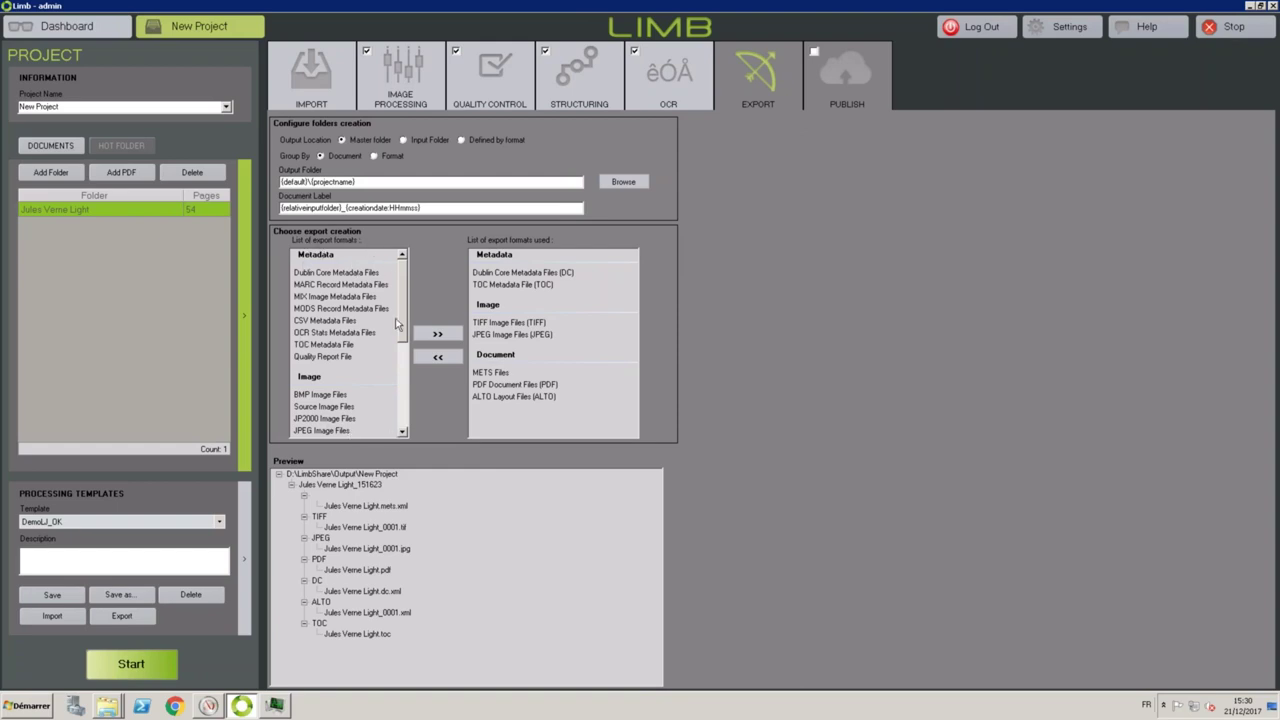
{"action": "left_click_drag", "start_coordinate": [404, 320], "coordinate": [408, 293]}
{"action": "left_click", "coordinate": [335, 276]}
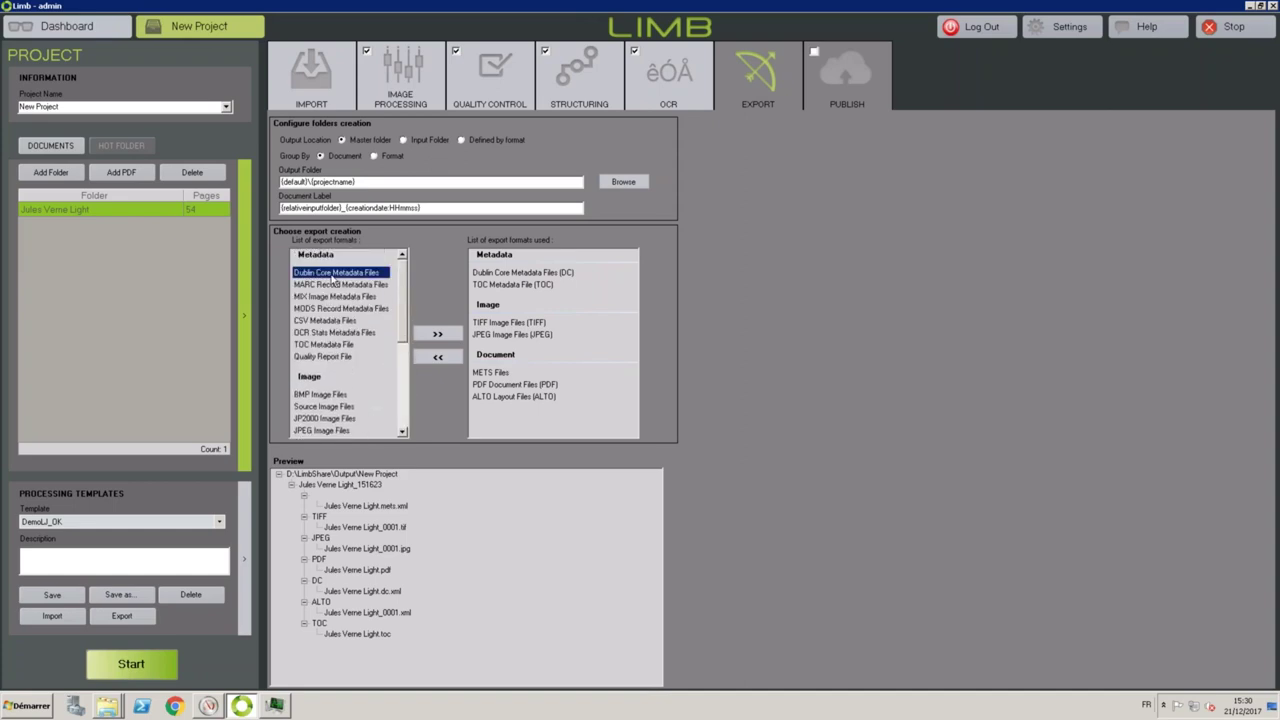
{"action": "left_click", "coordinate": [314, 286]}
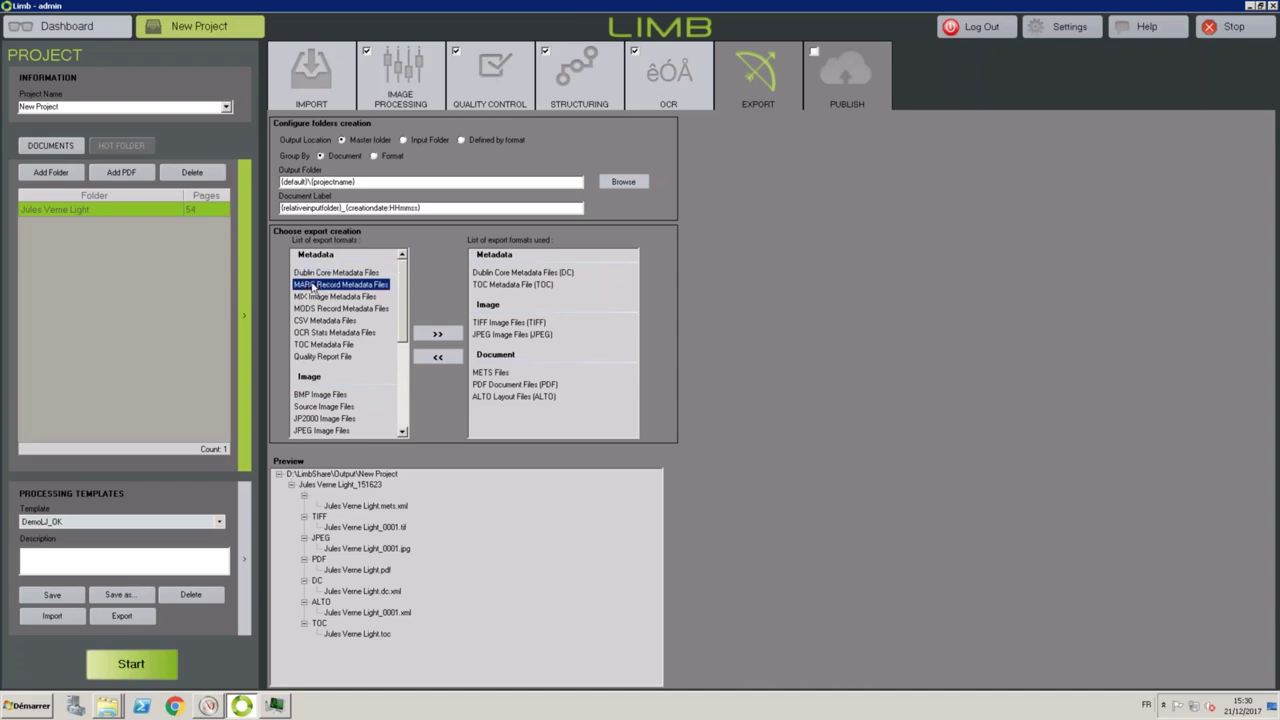
{"action": "left_click", "coordinate": [320, 297]}
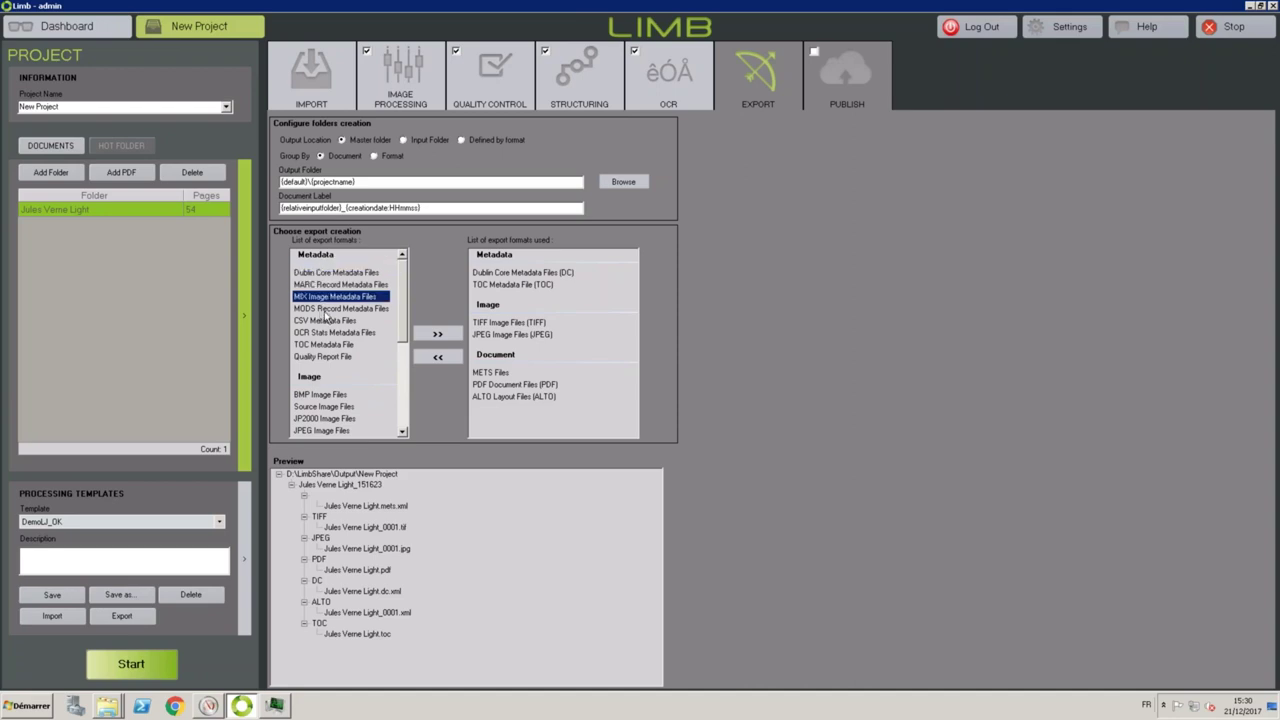
{"action": "left_click", "coordinate": [322, 308]}
{"action": "left_click", "coordinate": [324, 320]}
{"action": "left_click", "coordinate": [328, 334]}
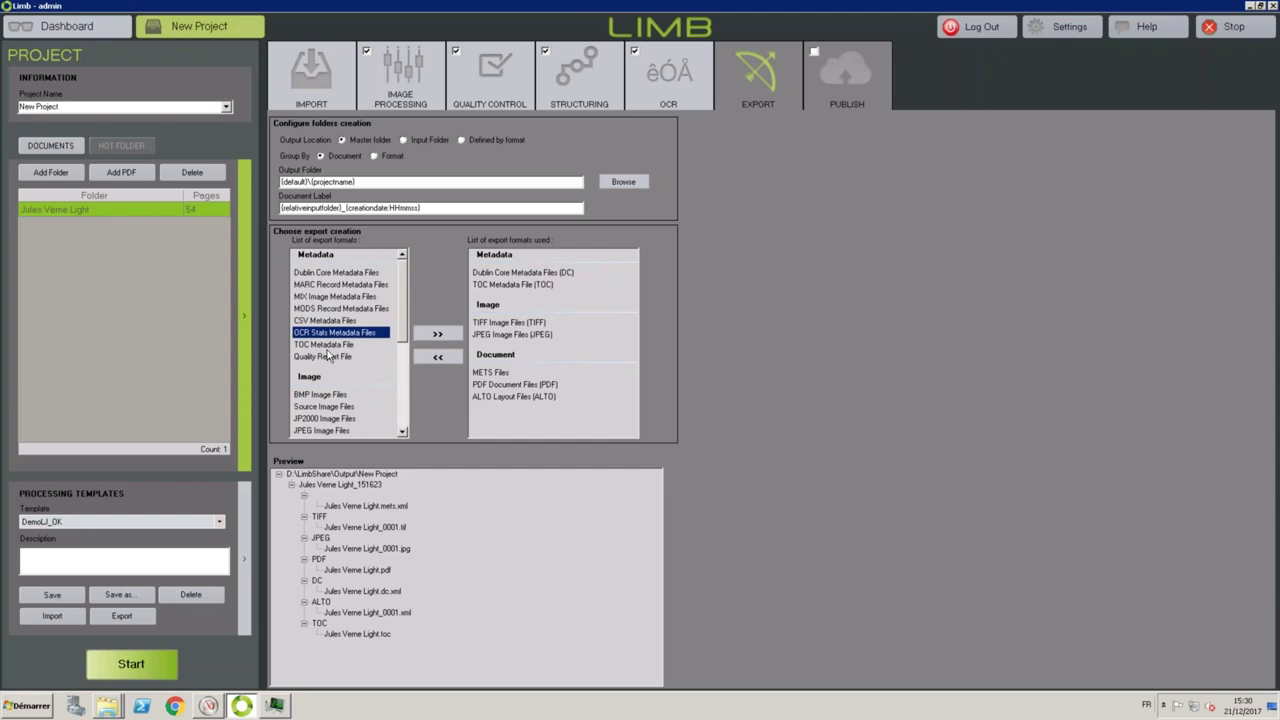
{"action": "left_click", "coordinate": [333, 345]}
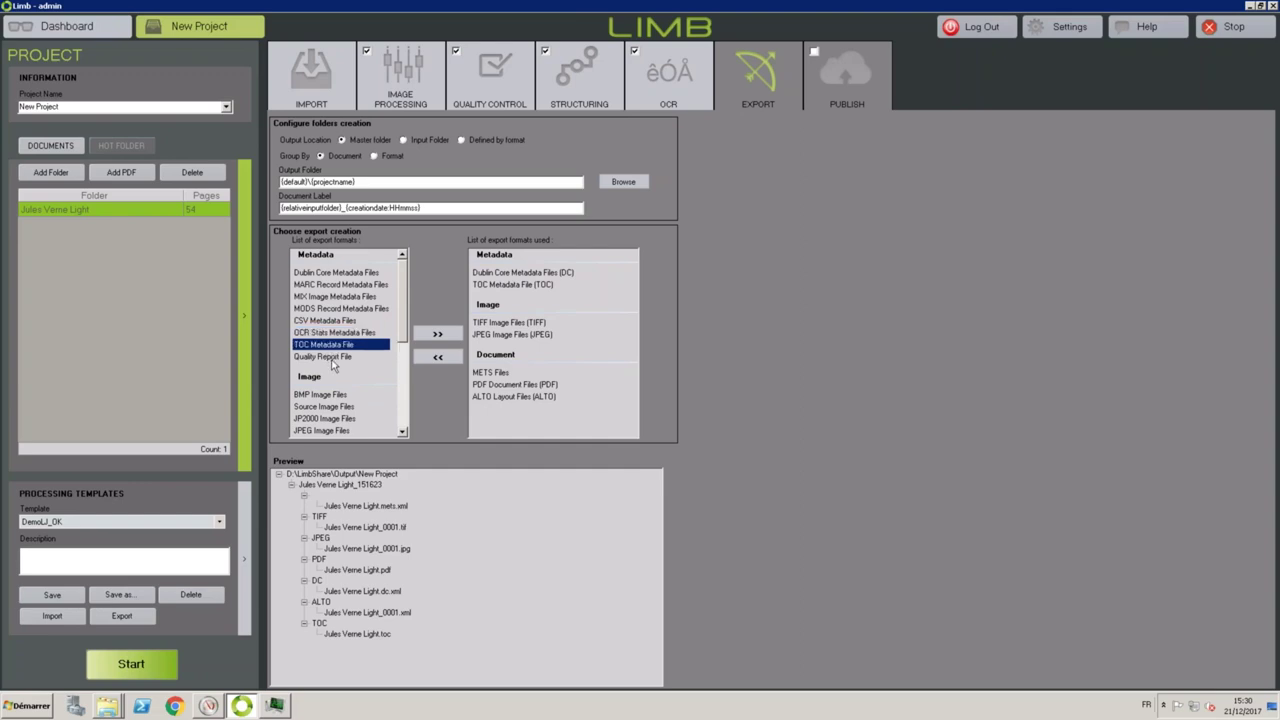
{"action": "left_click", "coordinate": [333, 358]}
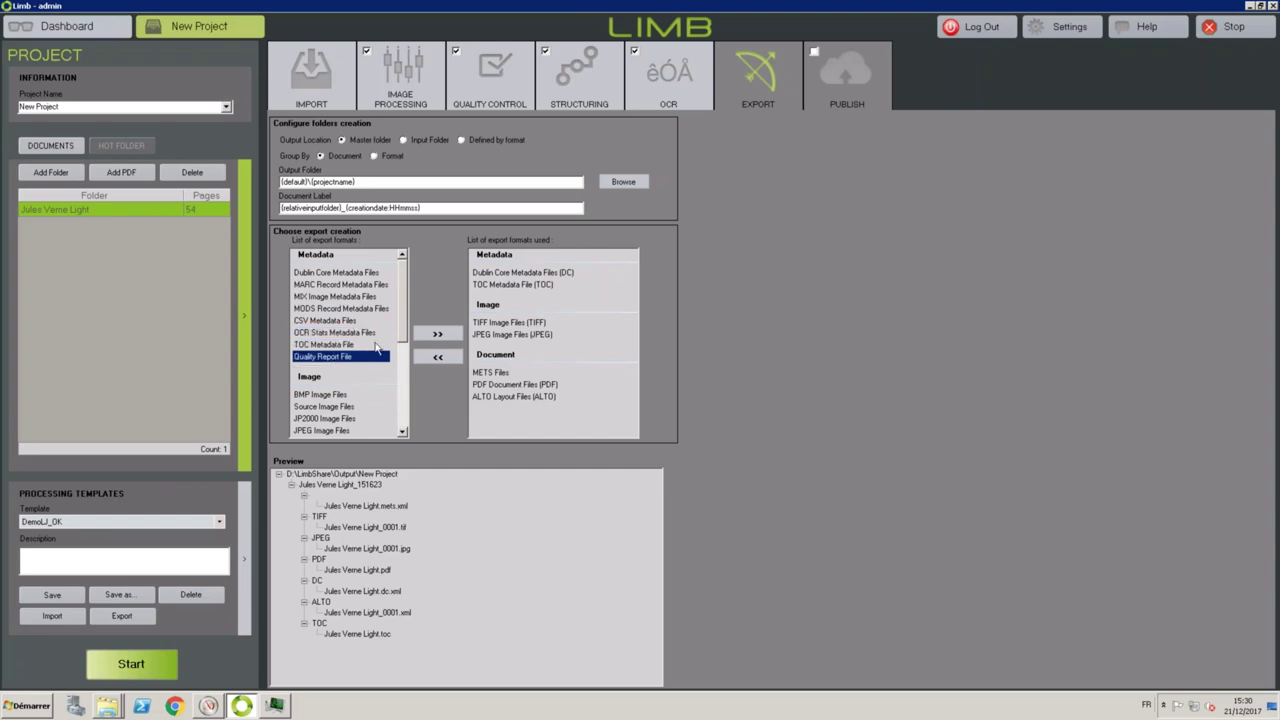
Go through the available image export formats, from BMP Image Files to Mixed Image Files.
{"action": "left_click_drag", "start_coordinate": [403, 323], "coordinate": [405, 360]}
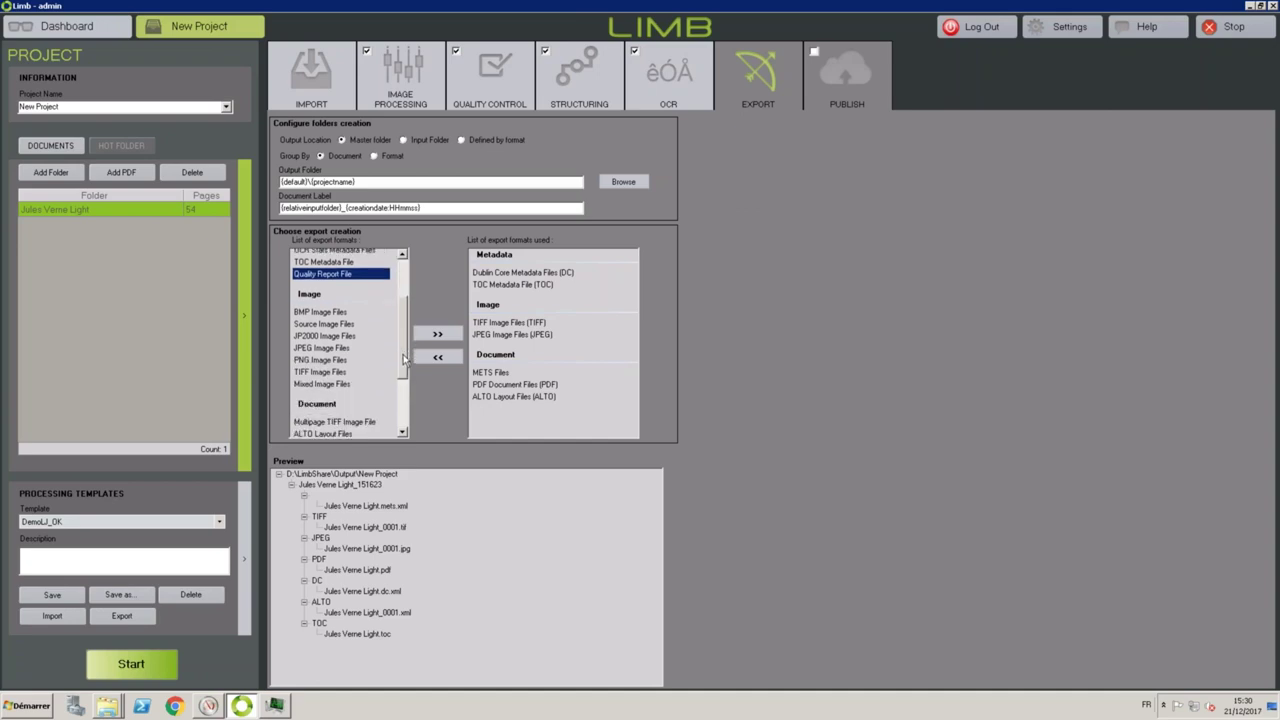
{"action": "left_click", "coordinate": [327, 314]}
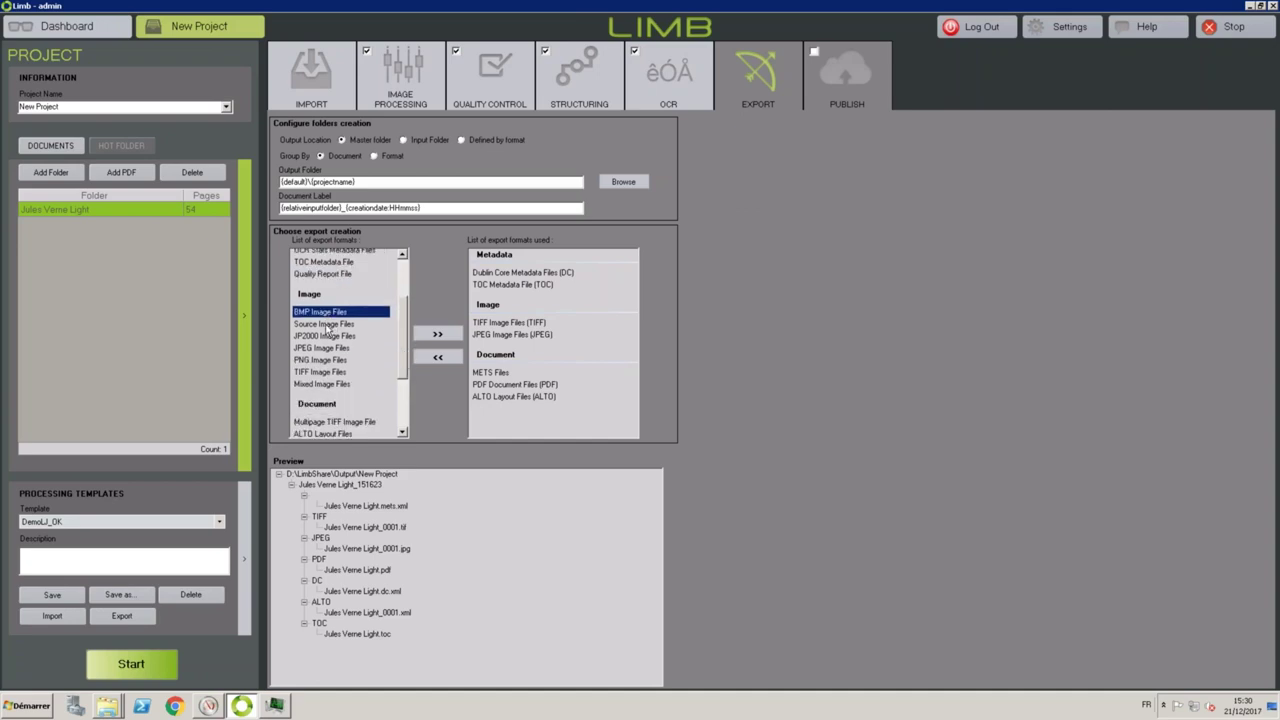
{"action": "left_click", "coordinate": [325, 324]}
{"action": "left_click", "coordinate": [324, 338]}
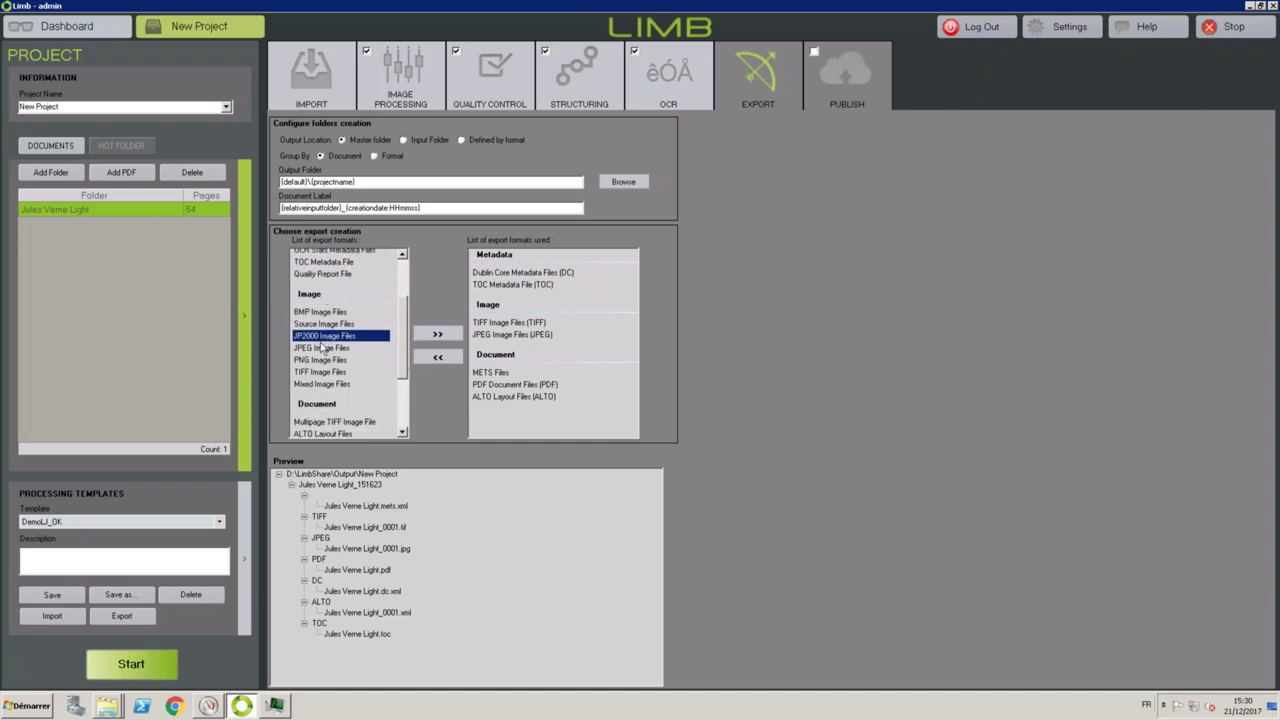
{"action": "left_click", "coordinate": [321, 347]}
{"action": "left_click", "coordinate": [322, 359]}
{"action": "left_click", "coordinate": [322, 372]}
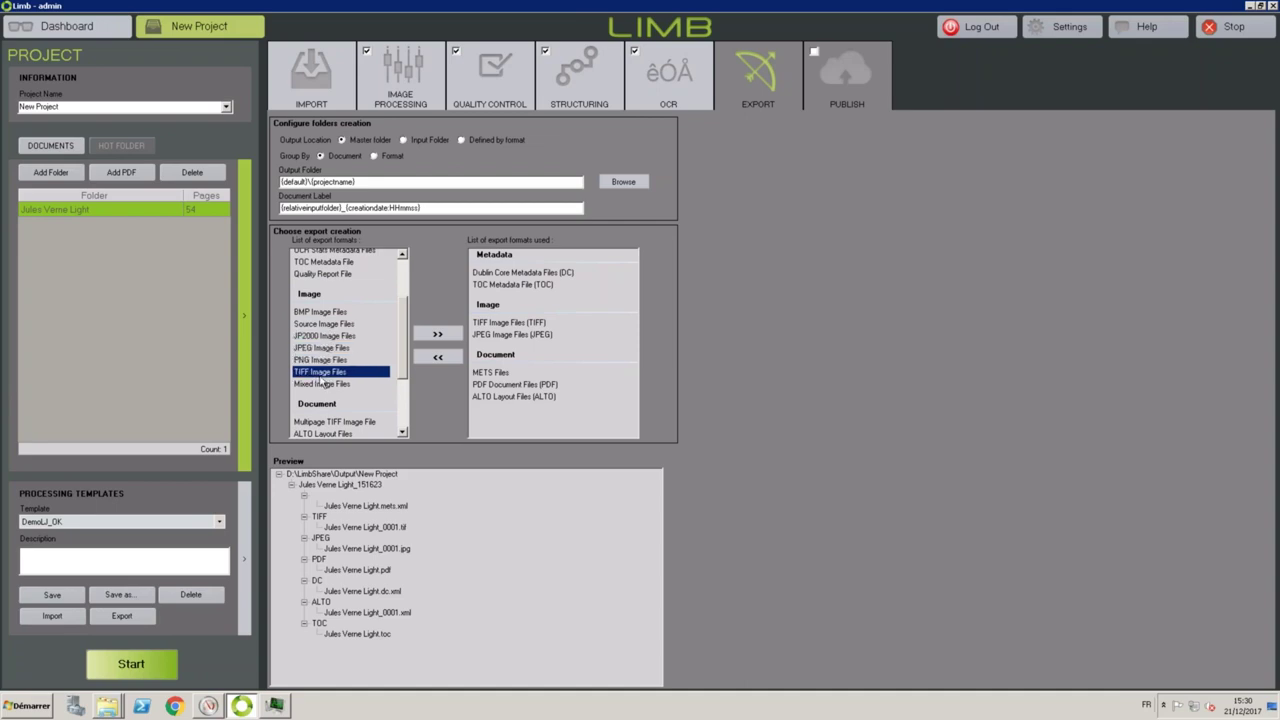
{"action": "left_click", "coordinate": [324, 384]}
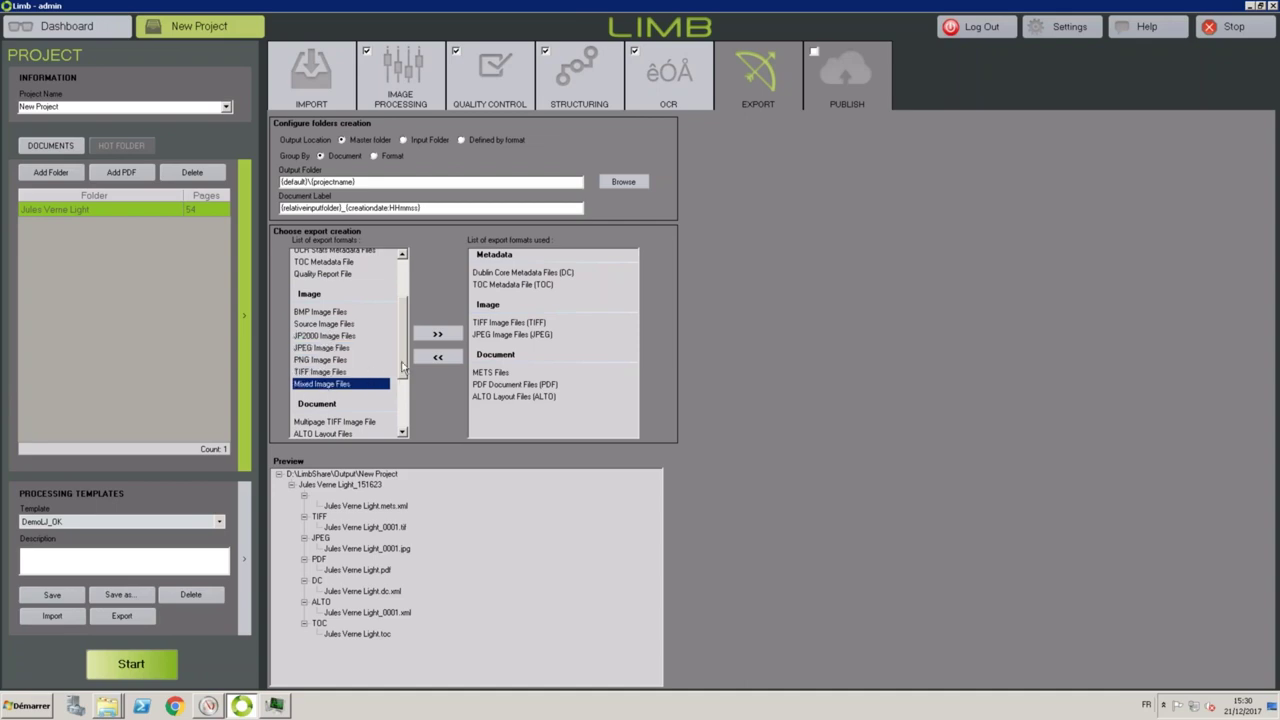
Go through the available document export formats, from Multipage TIFF Image File to Raw Xml Document.
{"action": "left_click_drag", "start_coordinate": [403, 368], "coordinate": [401, 427]}
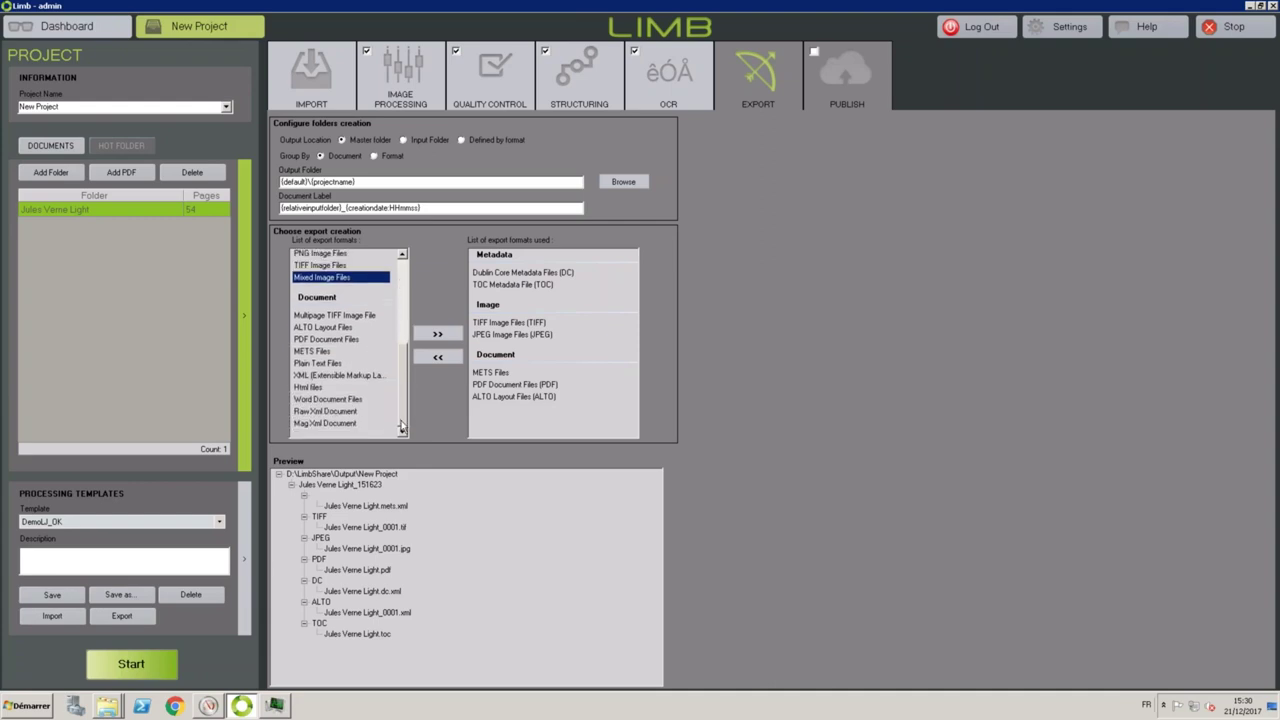
{"action": "left_click", "coordinate": [360, 316]}
{"action": "left_click", "coordinate": [344, 329]}
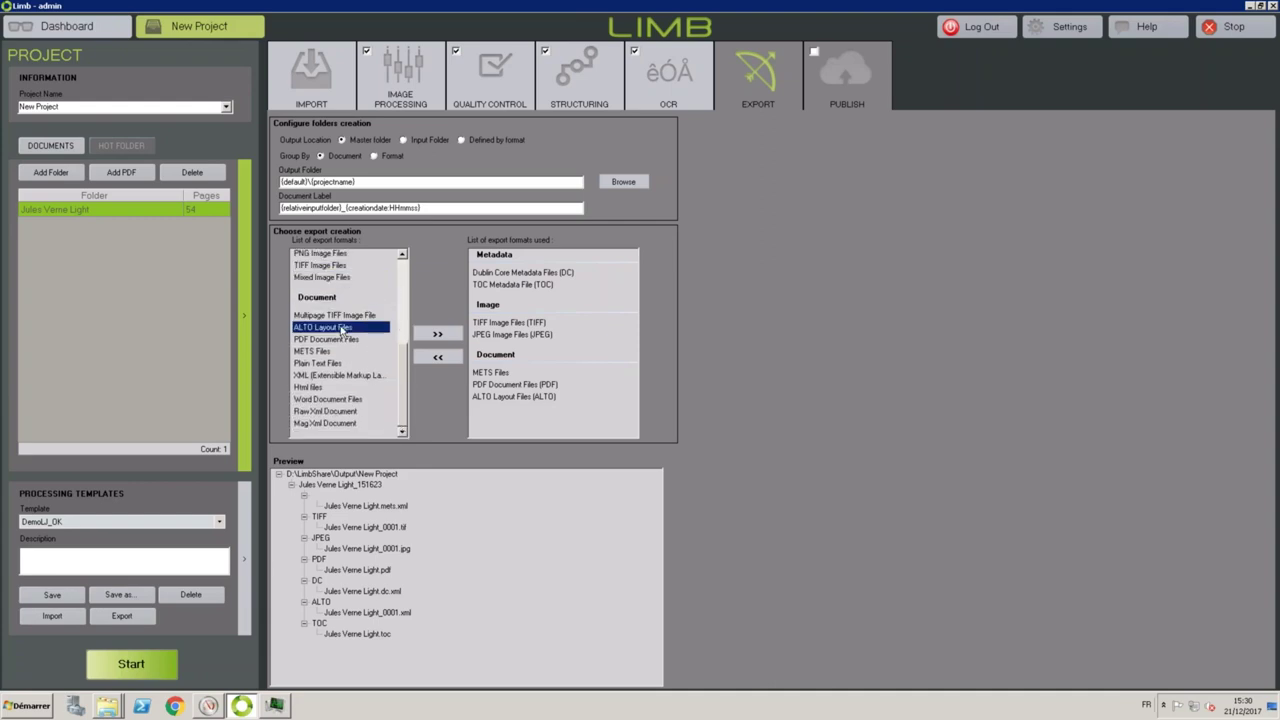
{"action": "left_click", "coordinate": [341, 342]}
{"action": "left_click", "coordinate": [334, 355]}
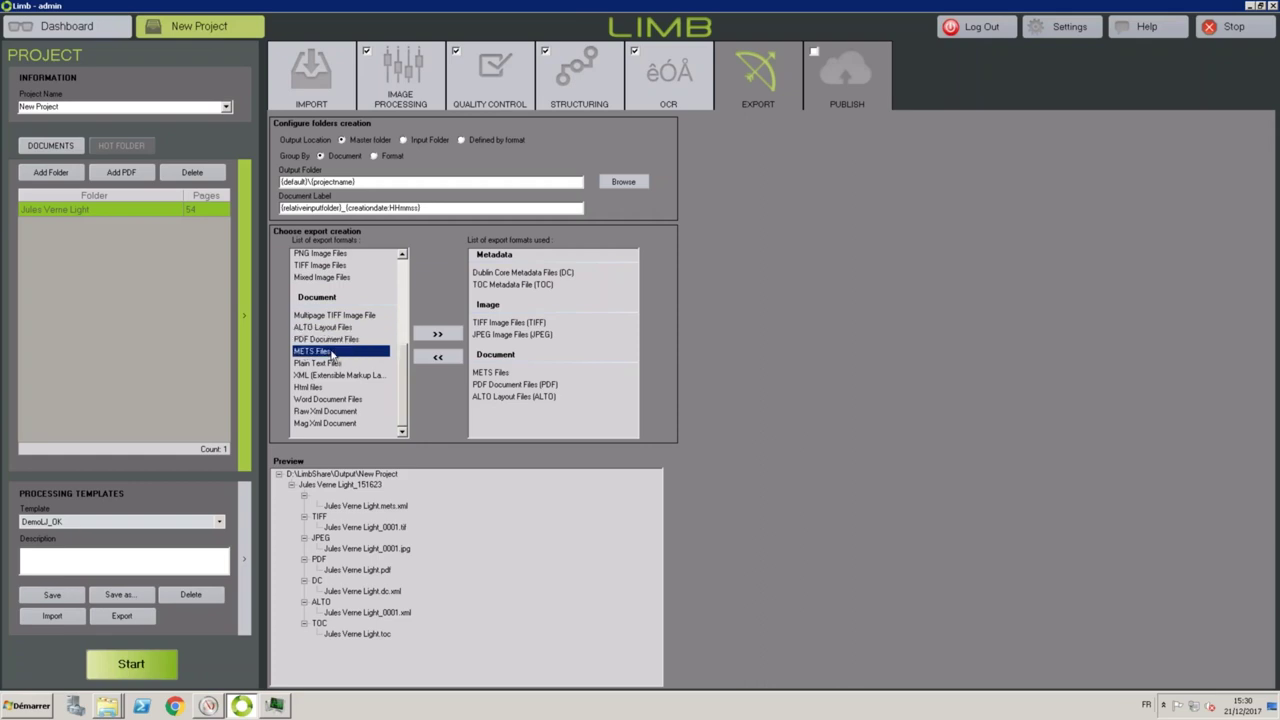
{"action": "left_click", "coordinate": [334, 365]}
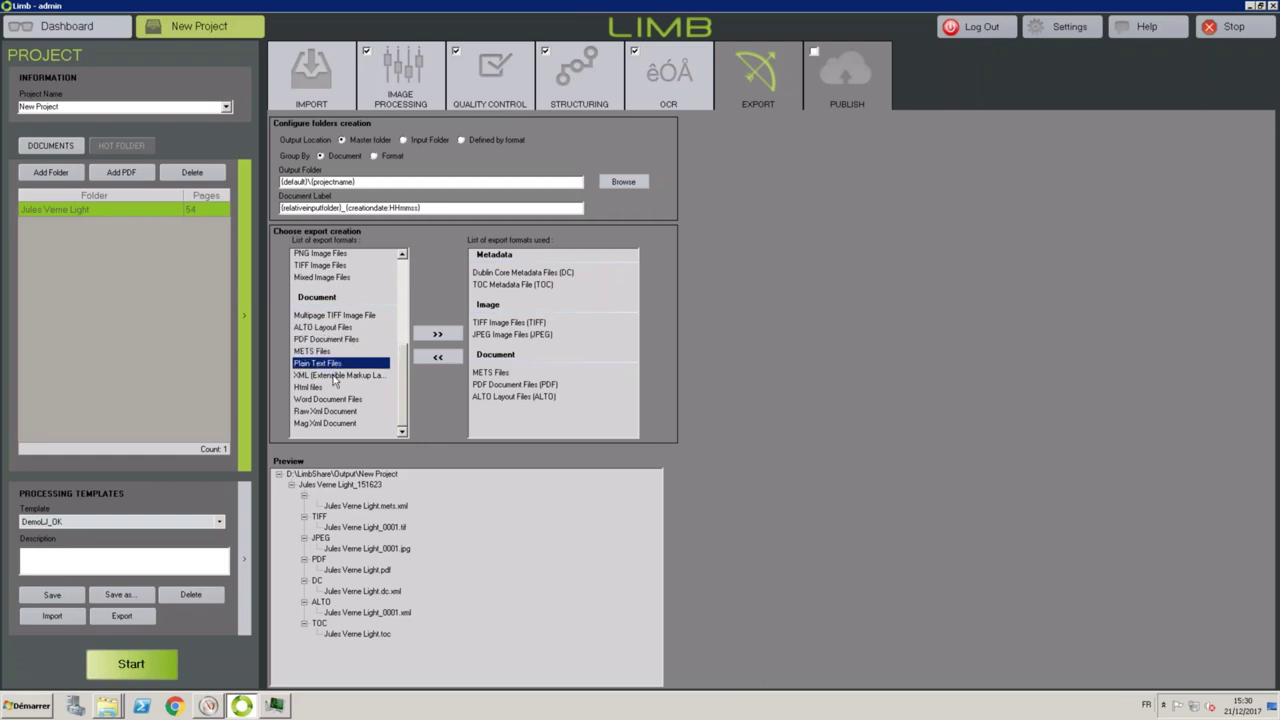
{"action": "left_click", "coordinate": [336, 376]}
{"action": "left_click", "coordinate": [330, 388]}
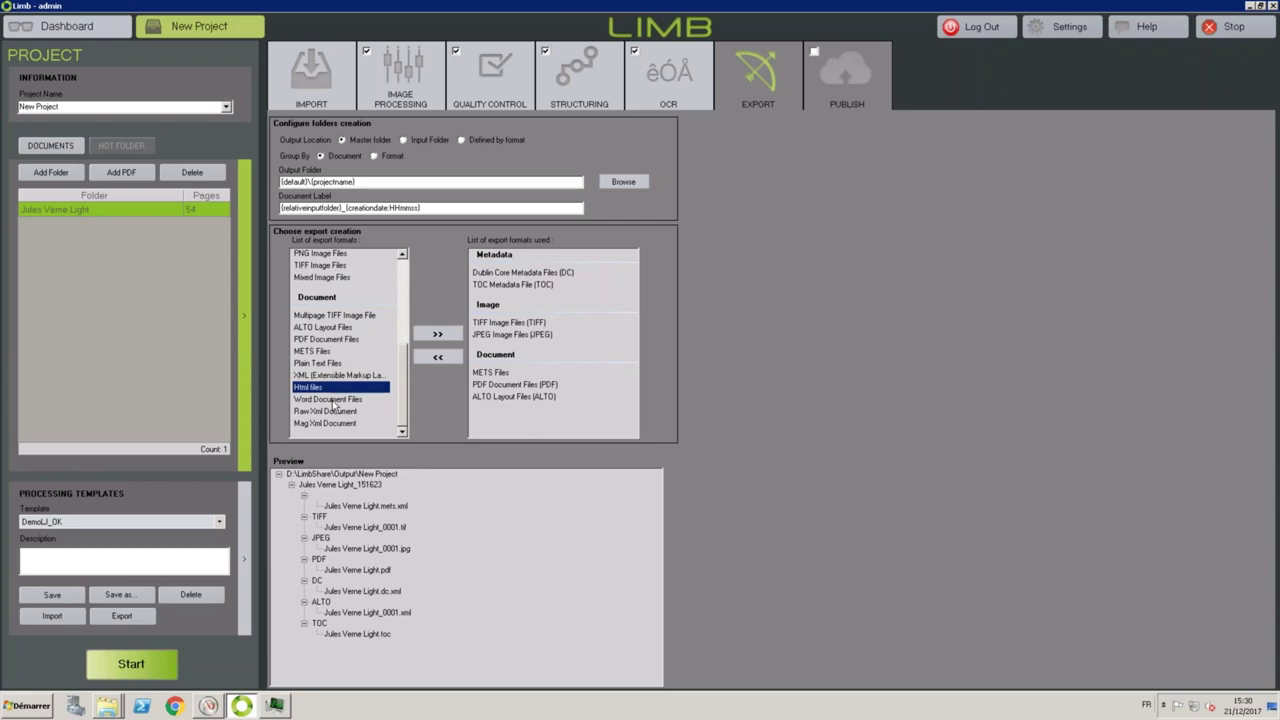
{"action": "left_click", "coordinate": [334, 400]}
{"action": "left_click", "coordinate": [338, 412]}
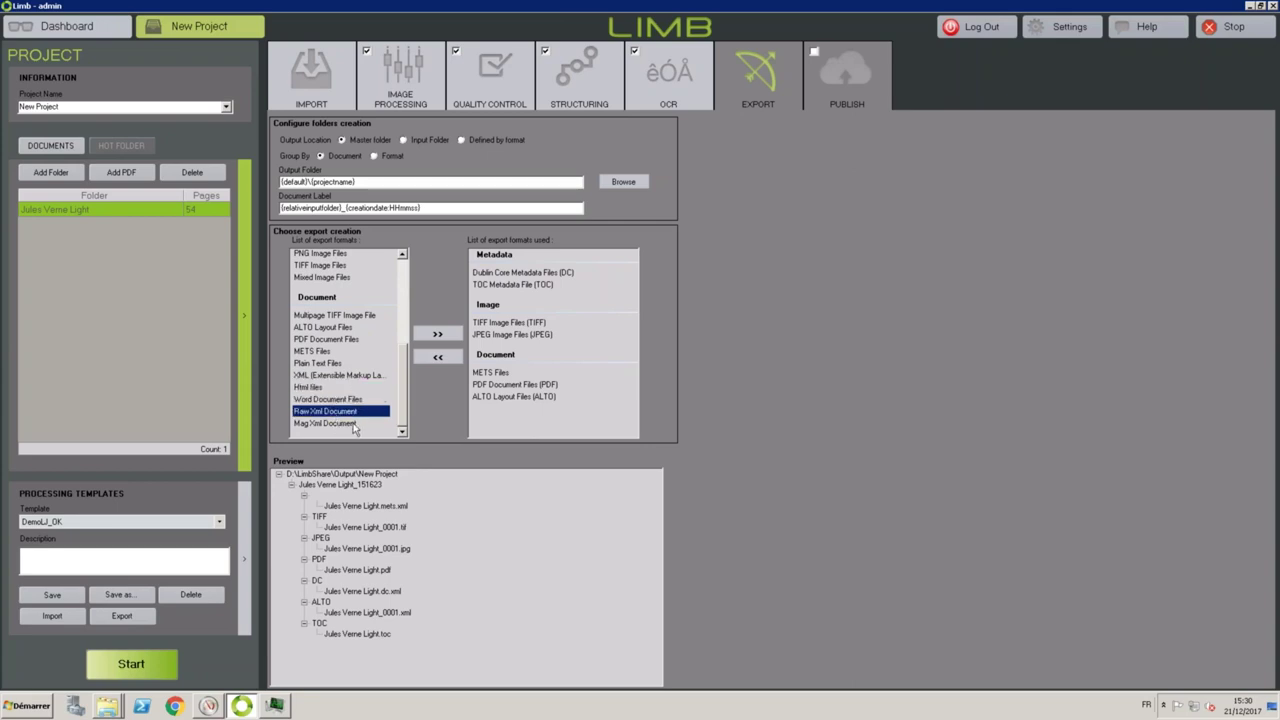
{"action": "left_click_drag", "start_coordinate": [406, 368], "coordinate": [316, 258]}
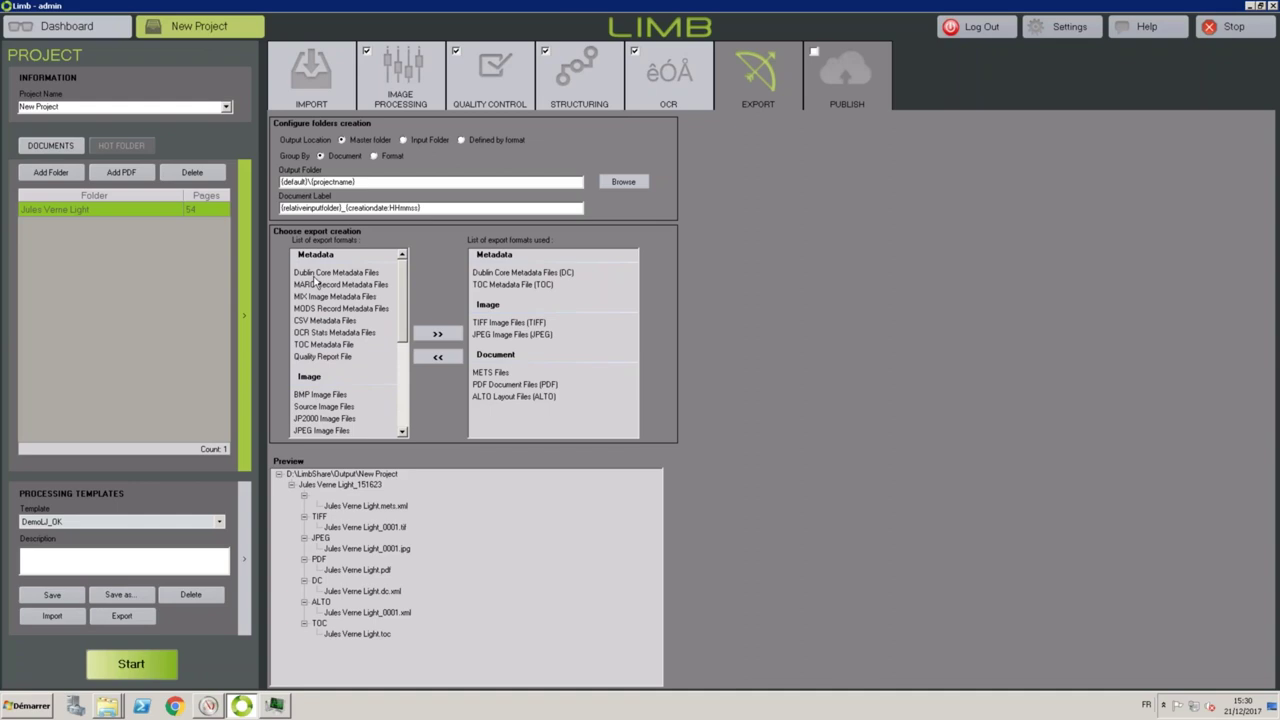
Examine the settings of each export format in use, including Dublin Core, TOC, TIFF, JPEG, METS, PDF and ALTO.
{"action": "left_click", "coordinate": [518, 272]}
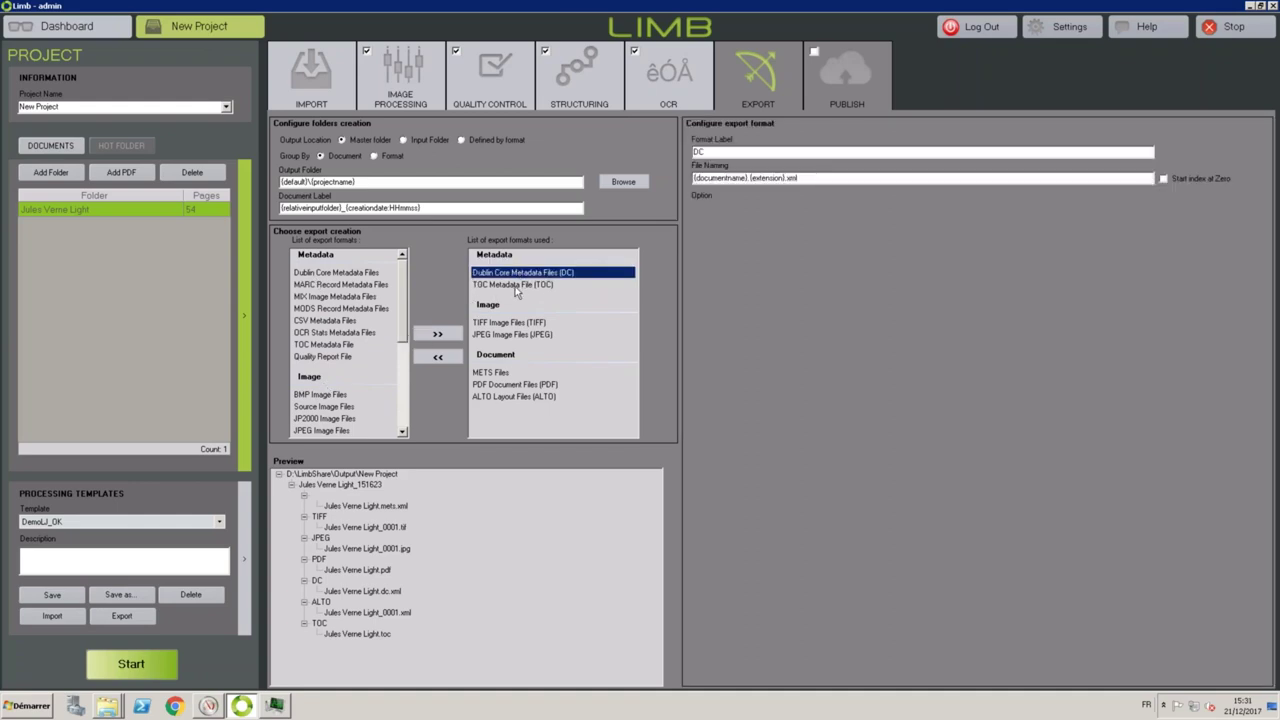
{"action": "left_click_drag", "start_coordinate": [401, 281], "coordinate": [411, 301]}
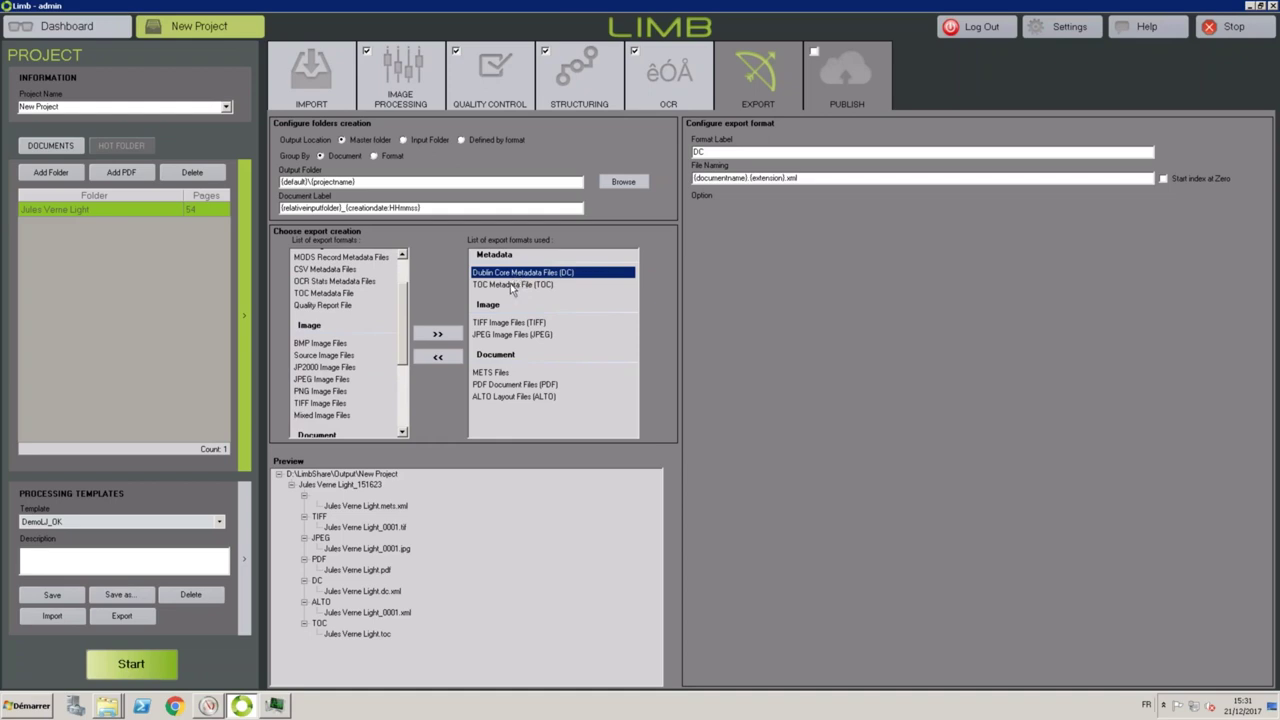
{"action": "left_click", "coordinate": [512, 286]}
{"action": "left_click", "coordinate": [497, 322]}
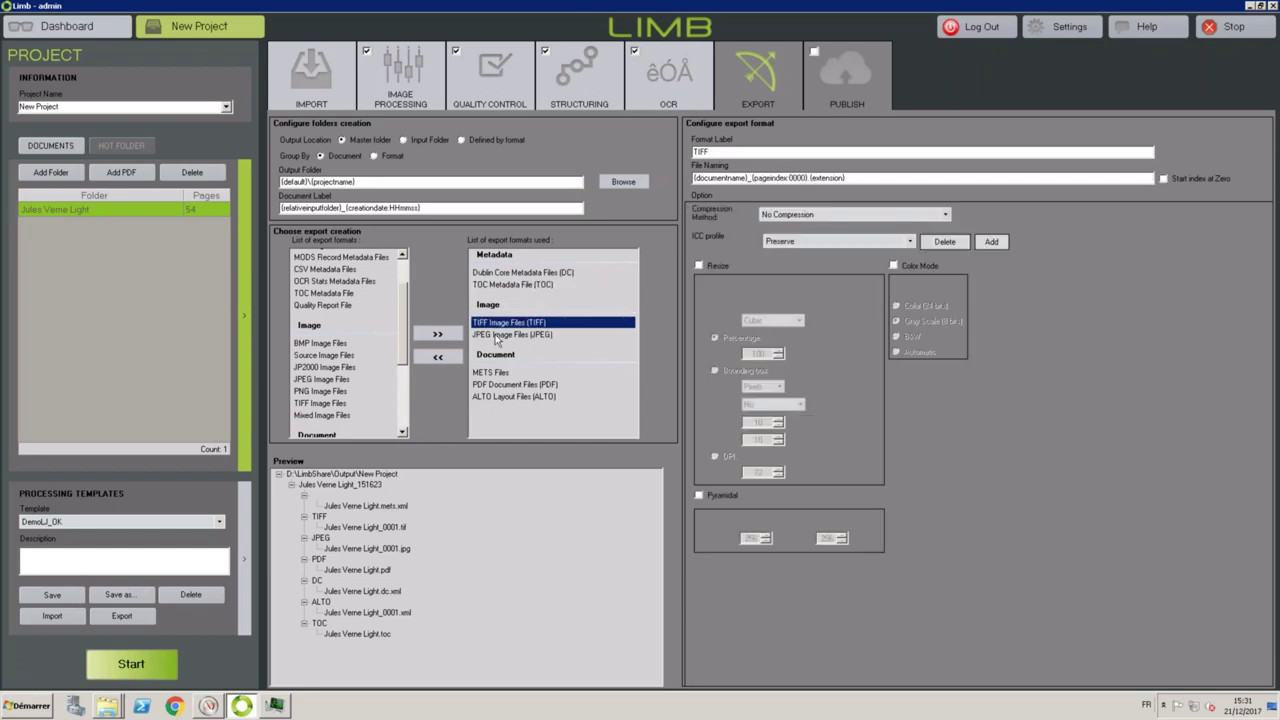
{"action": "left_click", "coordinate": [497, 334]}
{"action": "left_click", "coordinate": [498, 372]}
{"action": "left_click", "coordinate": [504, 385]}
{"action": "left_click", "coordinate": [504, 397]}
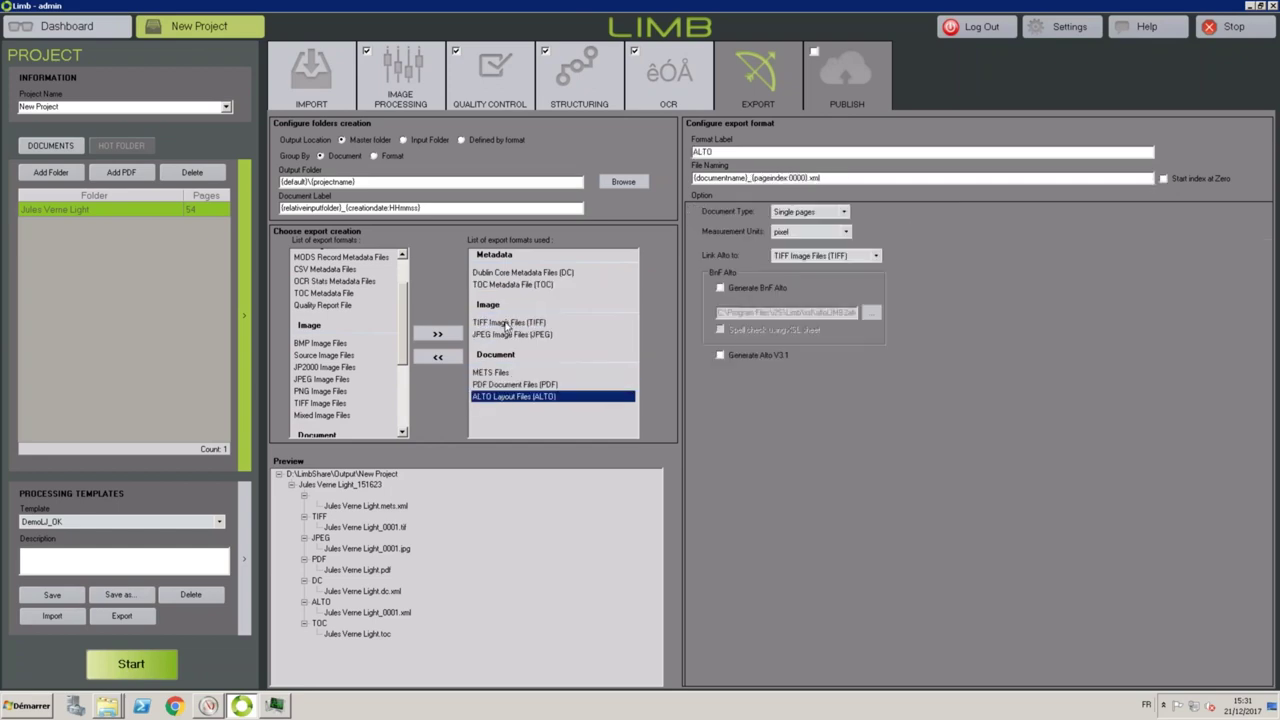
{"action": "left_click", "coordinate": [488, 337]}
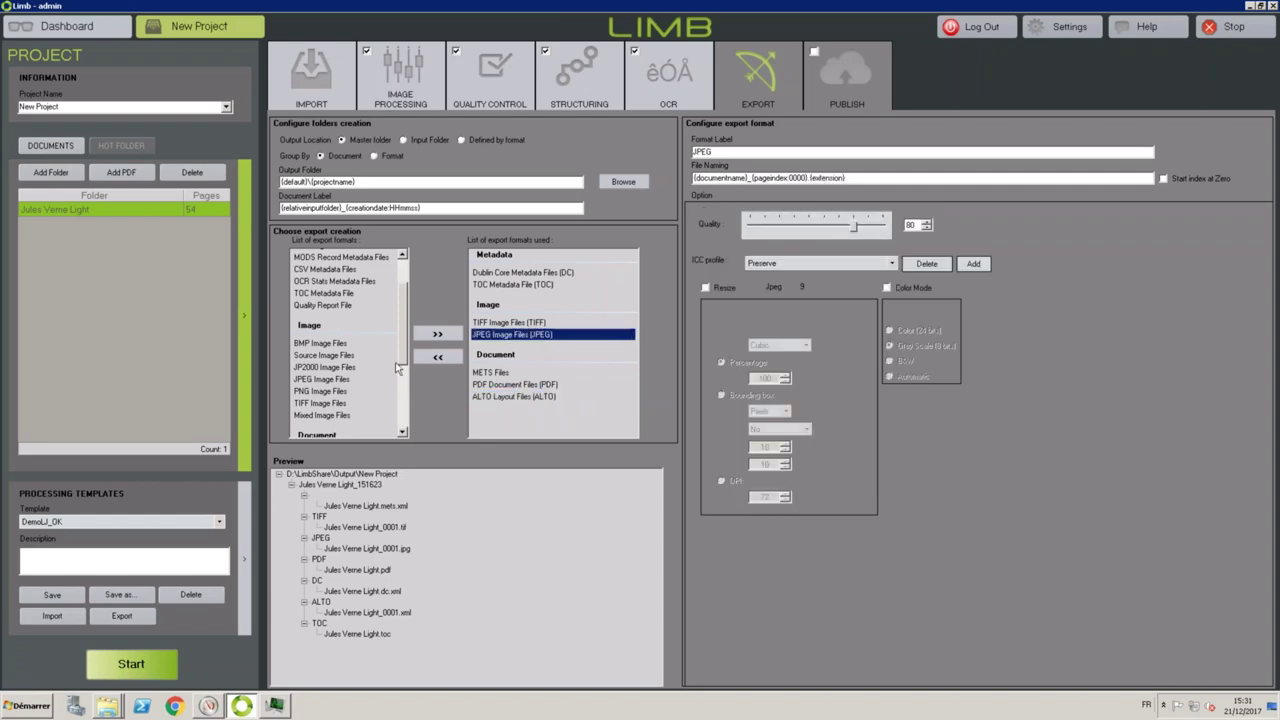
Add a second JPEG Image Files export and set its format label to JPEG_resize.
{"action": "left_click", "coordinate": [322, 380]}
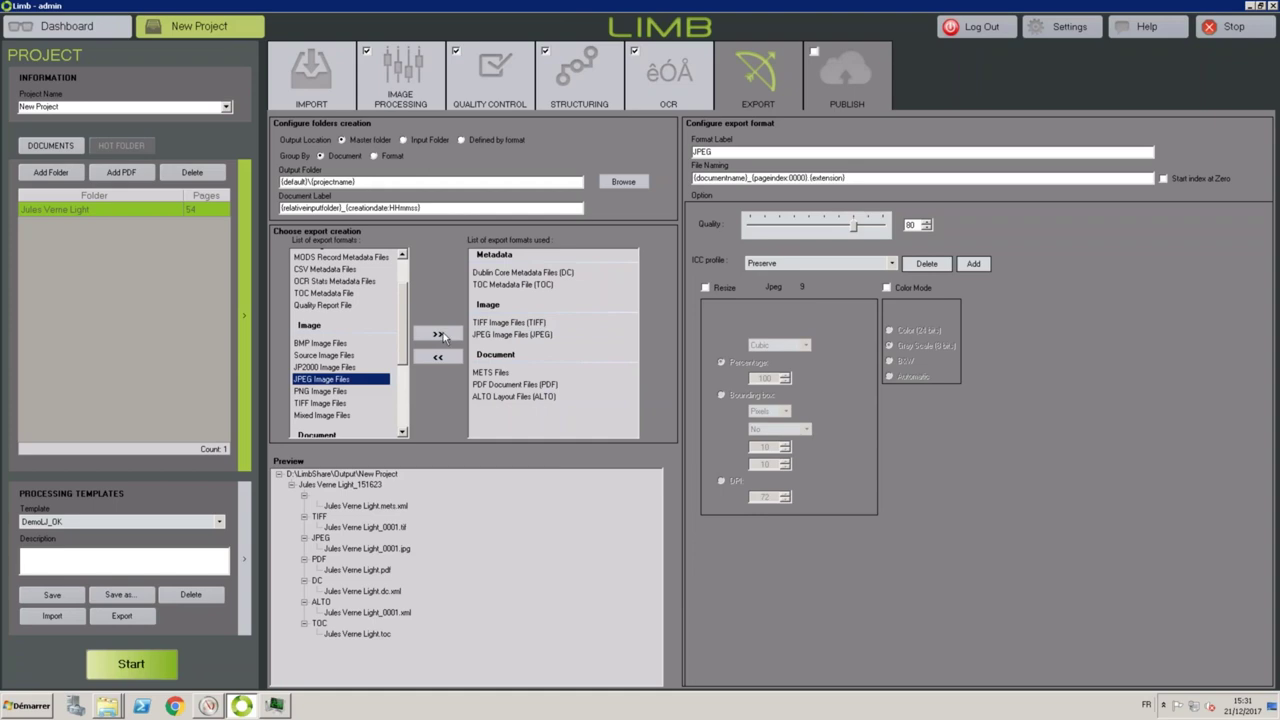
{"action": "left_click", "coordinate": [438, 335]}
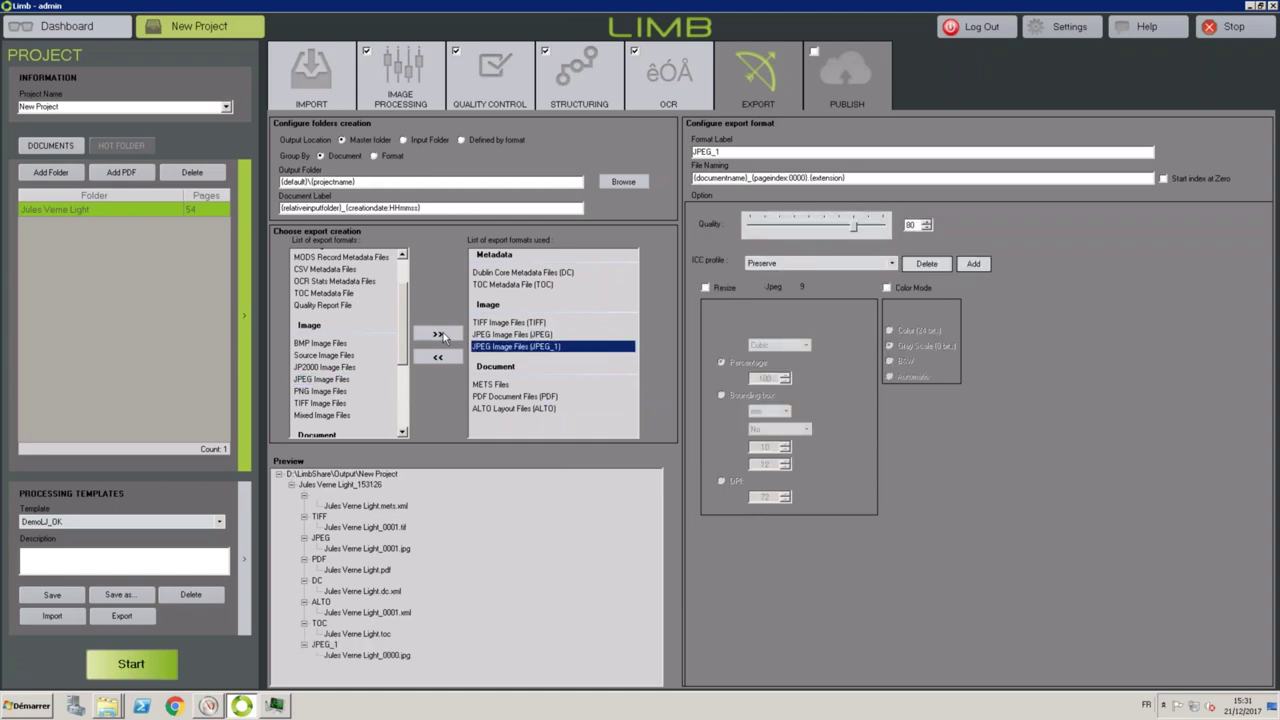
{"action": "left_click", "coordinate": [747, 153]}
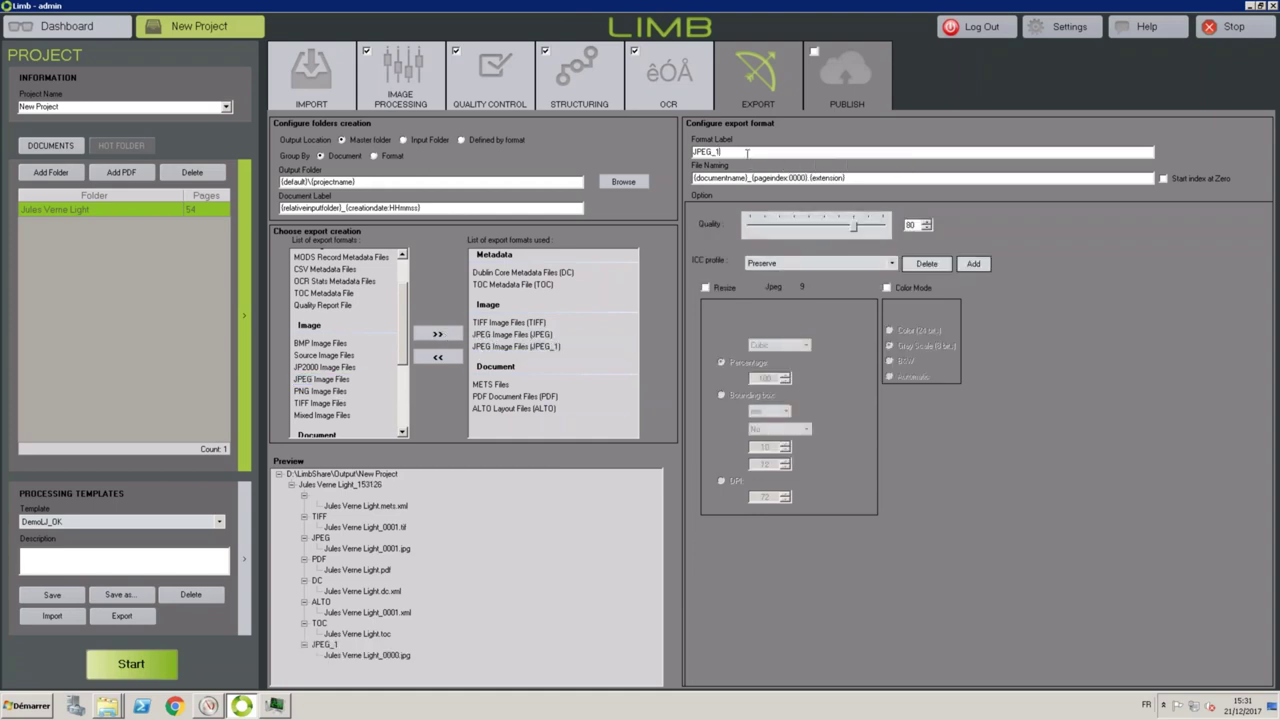
{"action": "key", "text": "BackSpace"}
{"action": "type", "text": "resize"}
Set the JPEG_resize export's quality to 50 and enable resizing by DPI at 72 DPI.
{"action": "left_click_drag", "start_coordinate": [854, 229], "coordinate": [810, 242]}
{"action": "left_click", "coordinate": [705, 288]}
{"action": "left_click", "coordinate": [722, 481]}
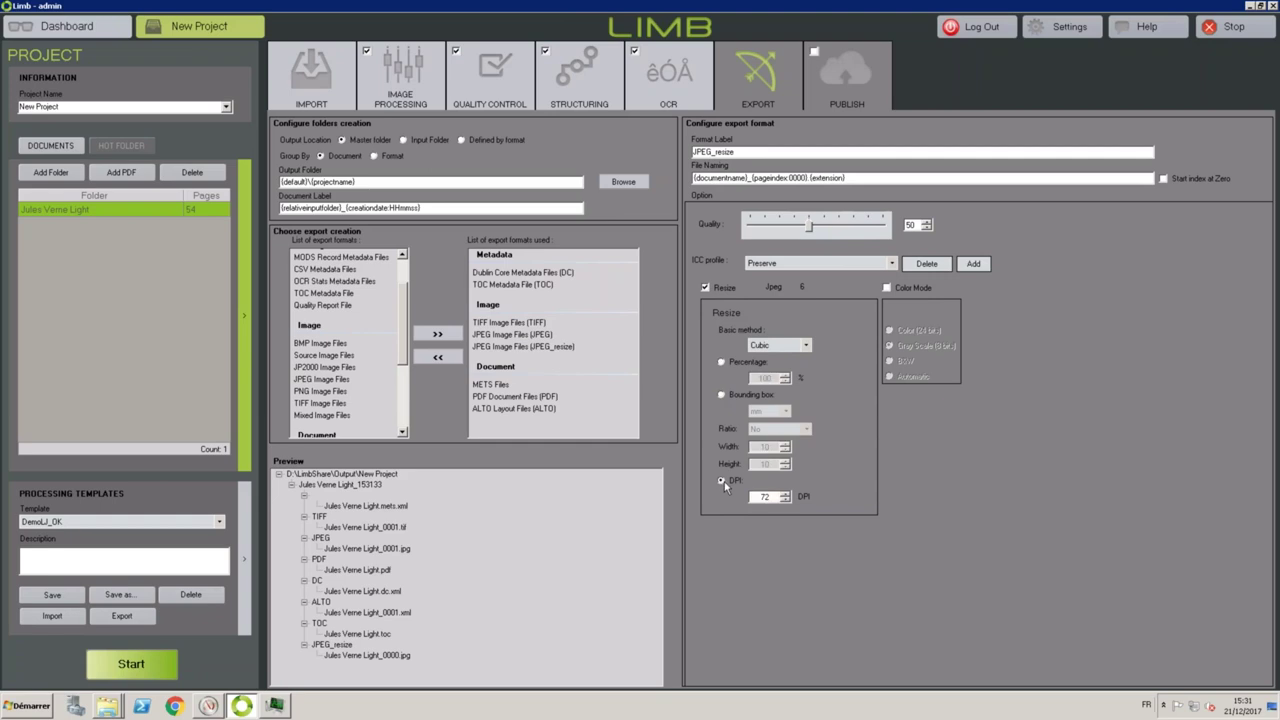
{"action": "double_click", "coordinate": [775, 497]}
Compare the export settings of the TIFF, JPEG and JPEG_resize image formats.
{"action": "left_click", "coordinate": [506, 323]}
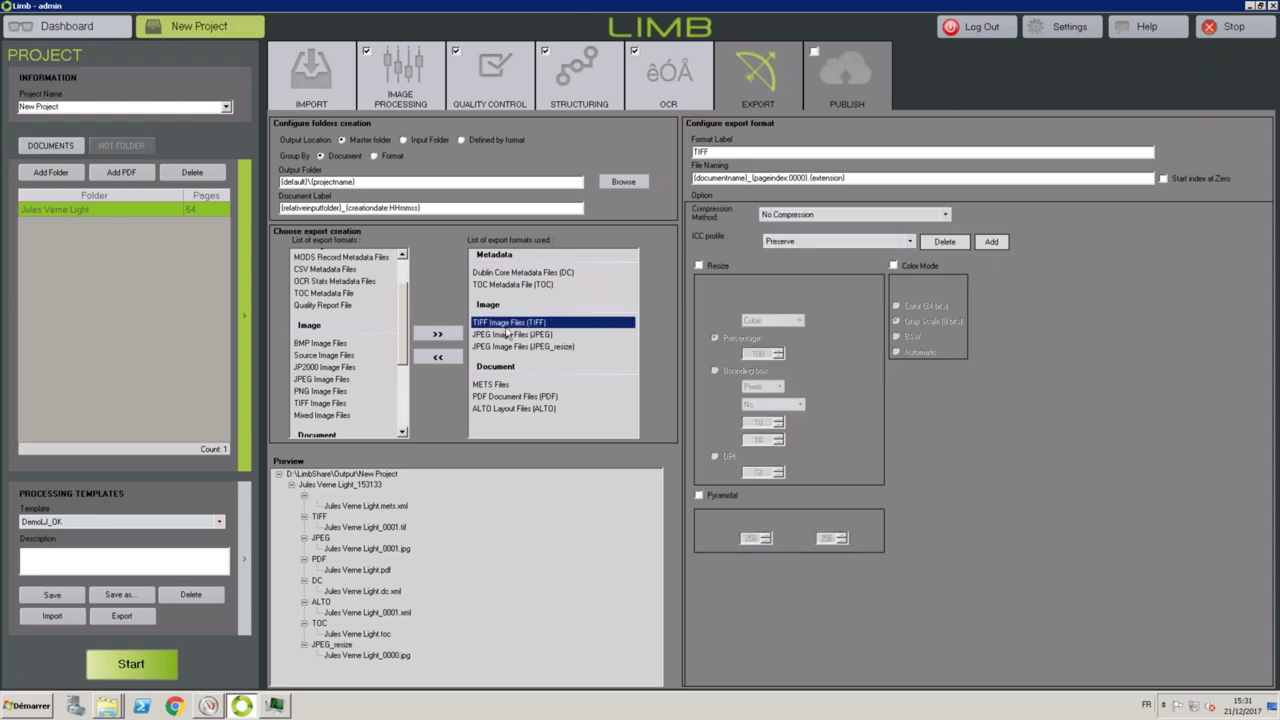
{"action": "left_click", "coordinate": [510, 336]}
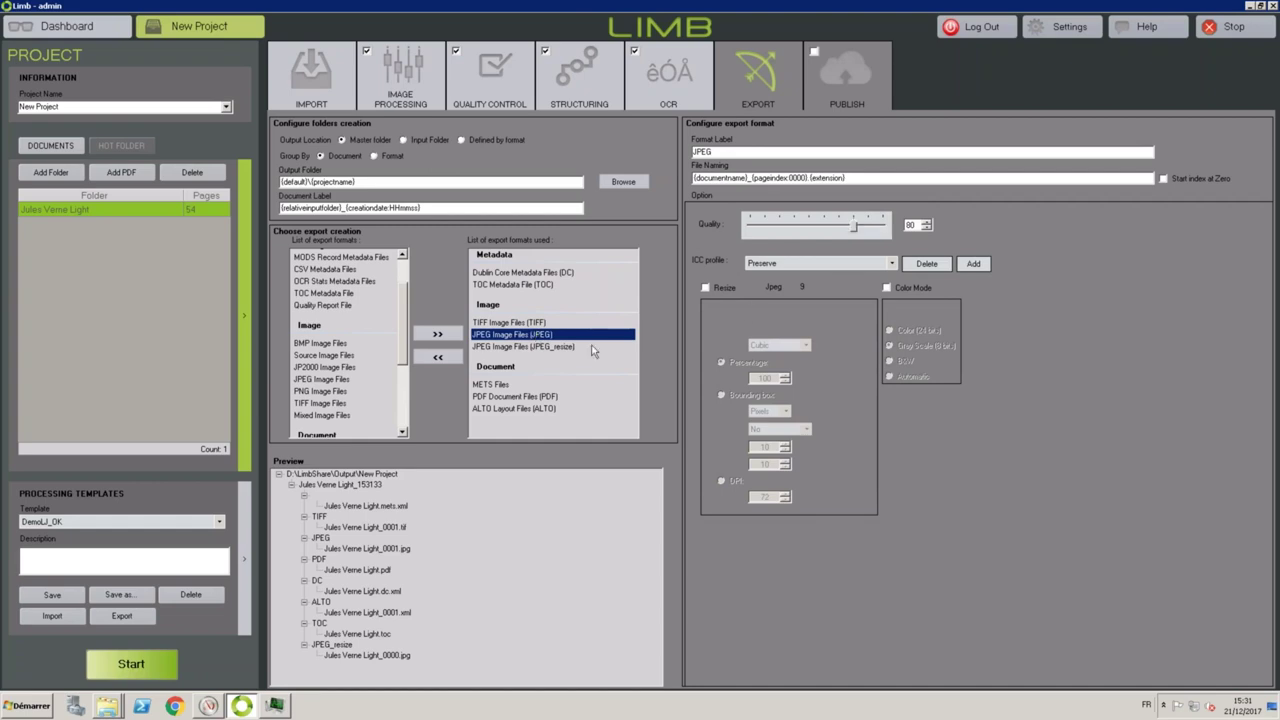
{"action": "left_click", "coordinate": [522, 346]}
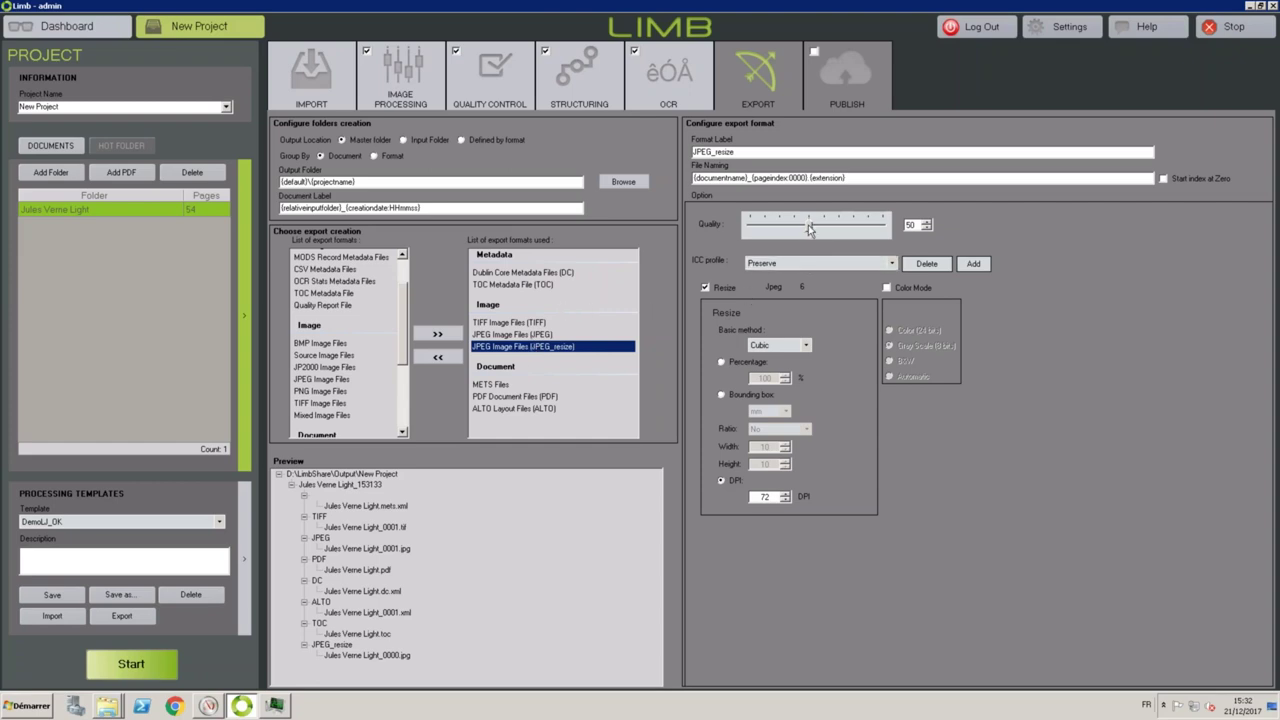
Review the ICC profile choices and the color mode options available for the JPEG_resize export.
{"action": "left_click", "coordinate": [774, 264]}
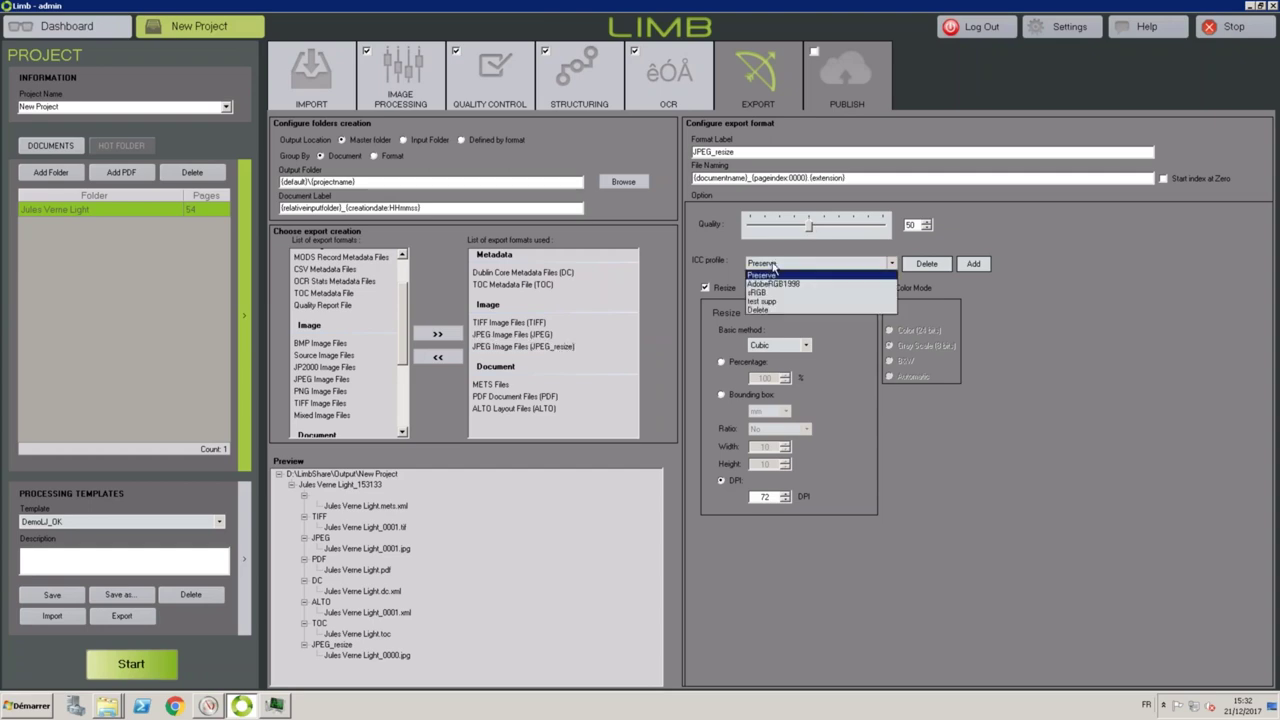
{"action": "left_click", "coordinate": [773, 265]}
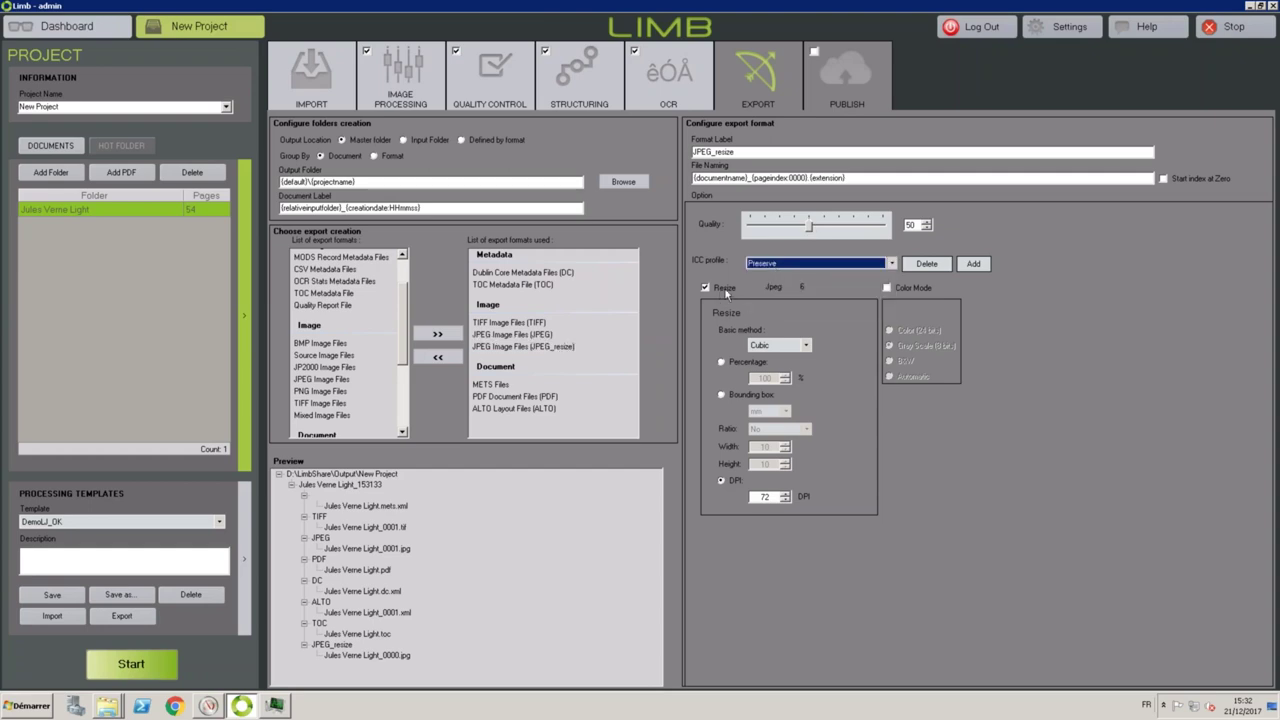
{"action": "left_click", "coordinate": [886, 288]}
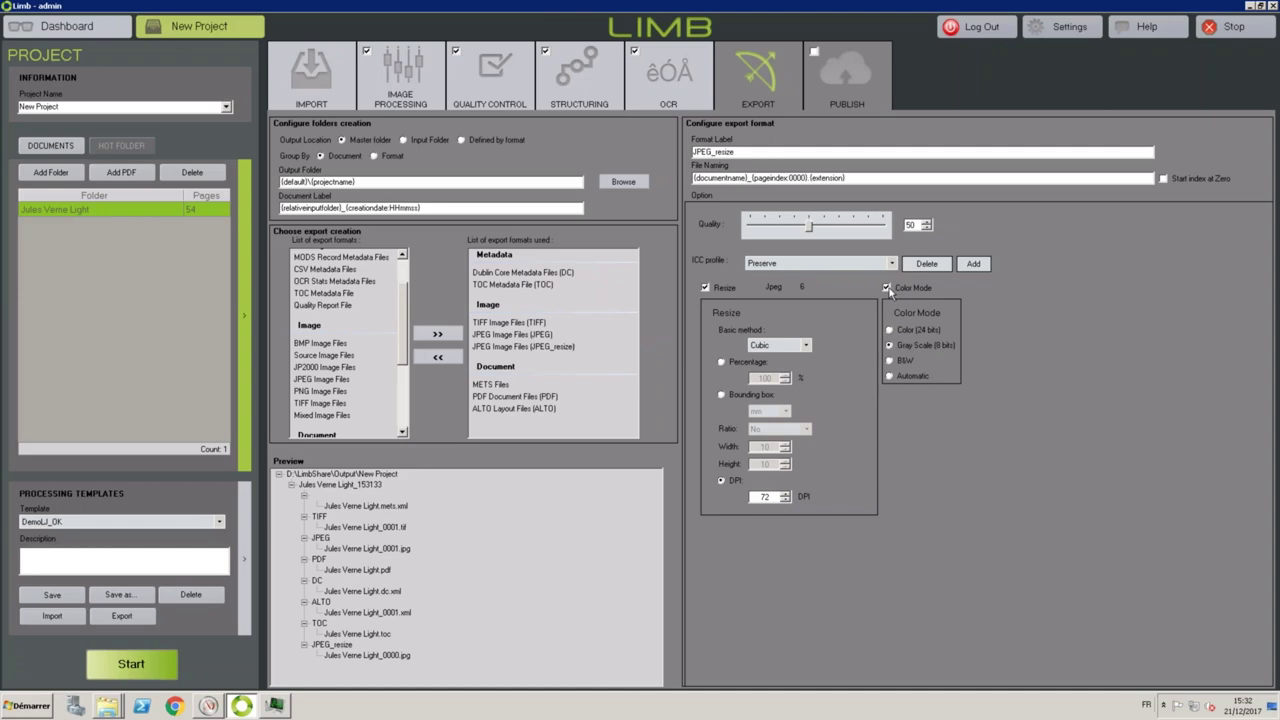
{"action": "left_click", "coordinate": [886, 288]}
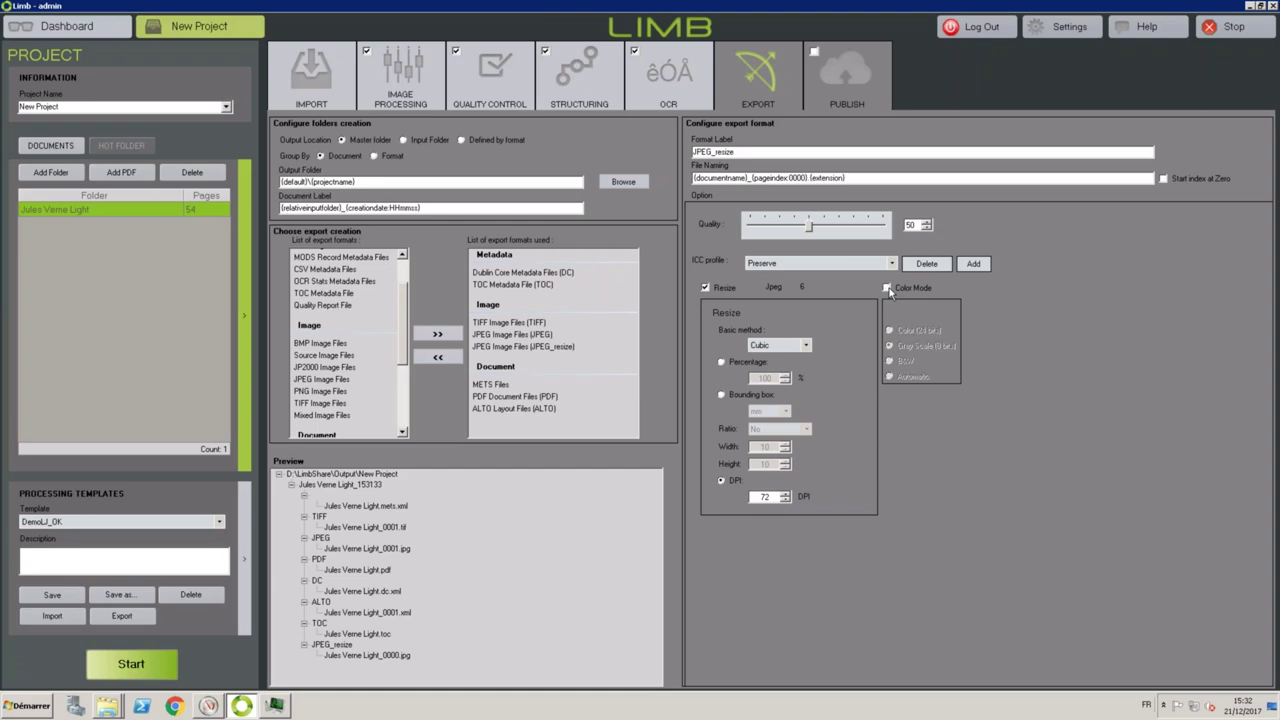
Review the compression methods of the TIFF export and the page types of the PDF export.
{"action": "left_click", "coordinate": [520, 323]}
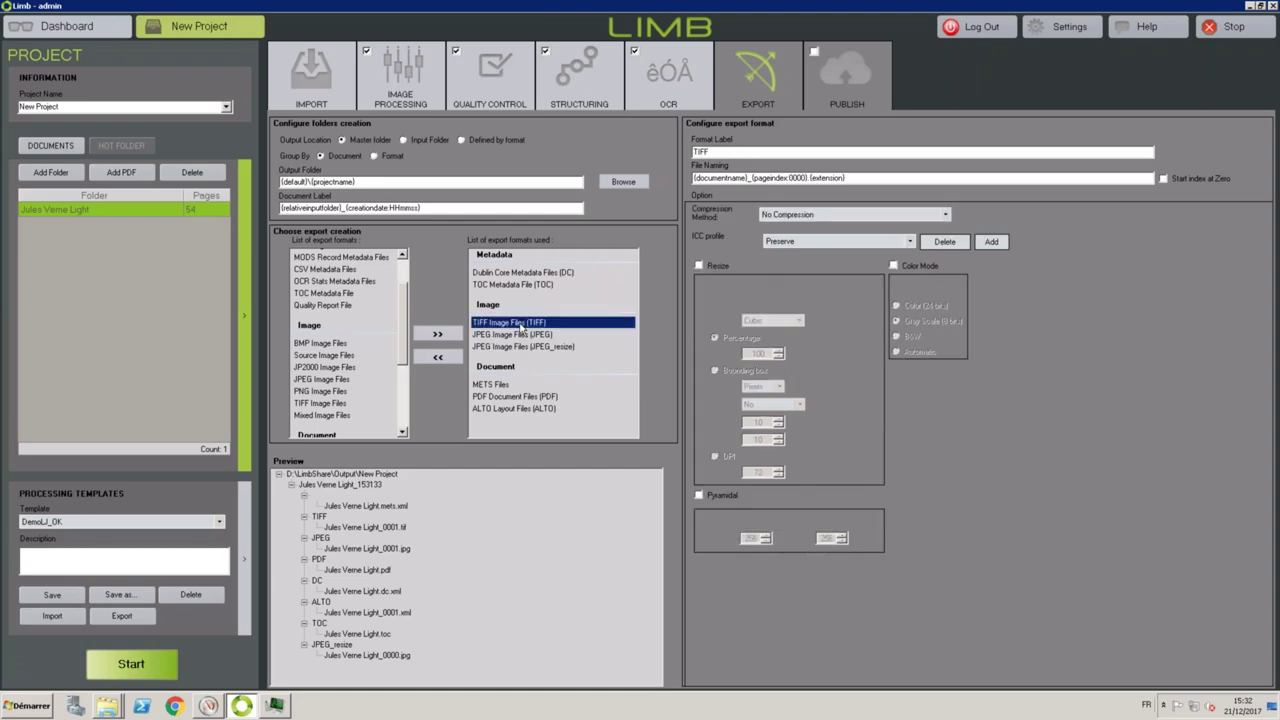
{"action": "left_click", "coordinate": [830, 215]}
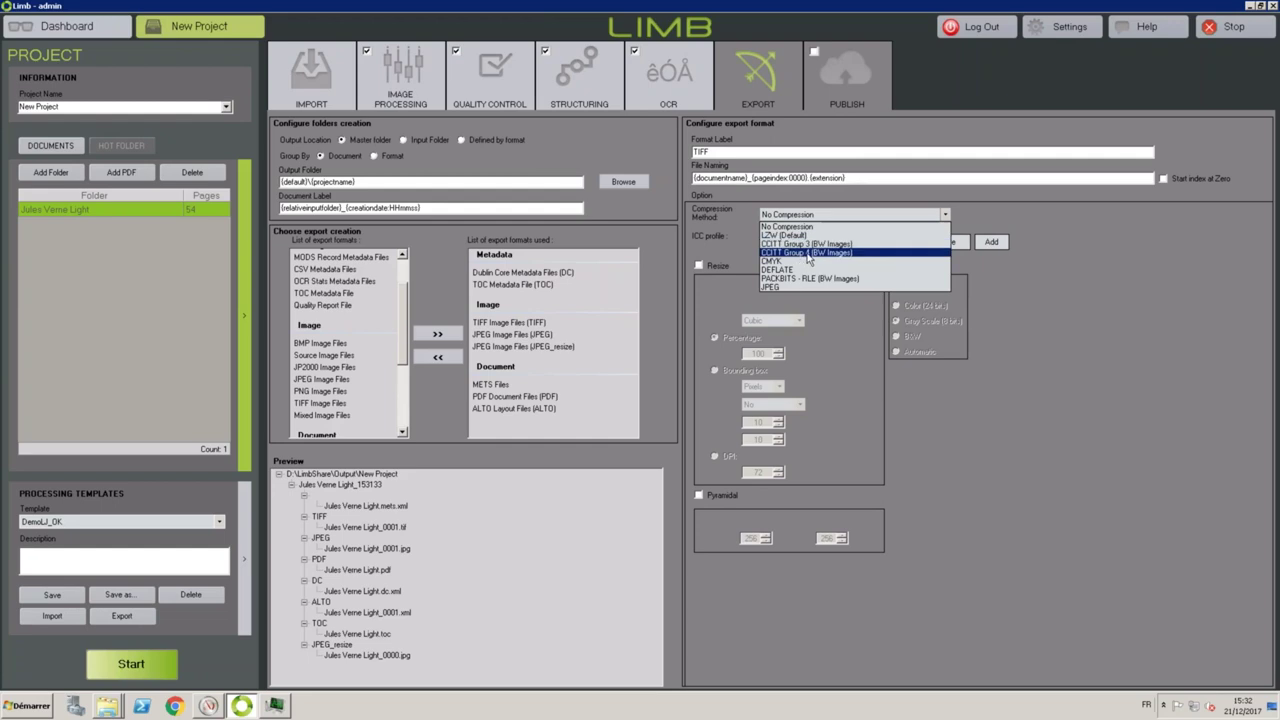
{"action": "key", "text": "Escape"}
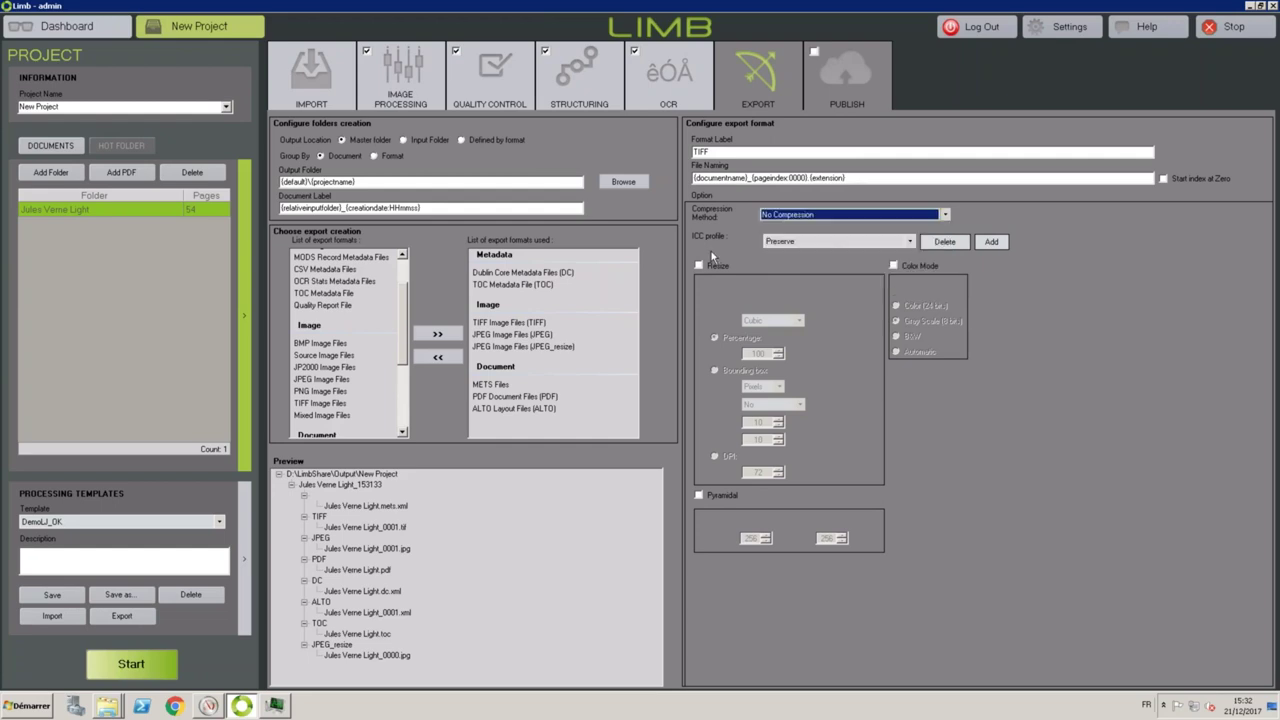
{"action": "left_click", "coordinate": [510, 400]}
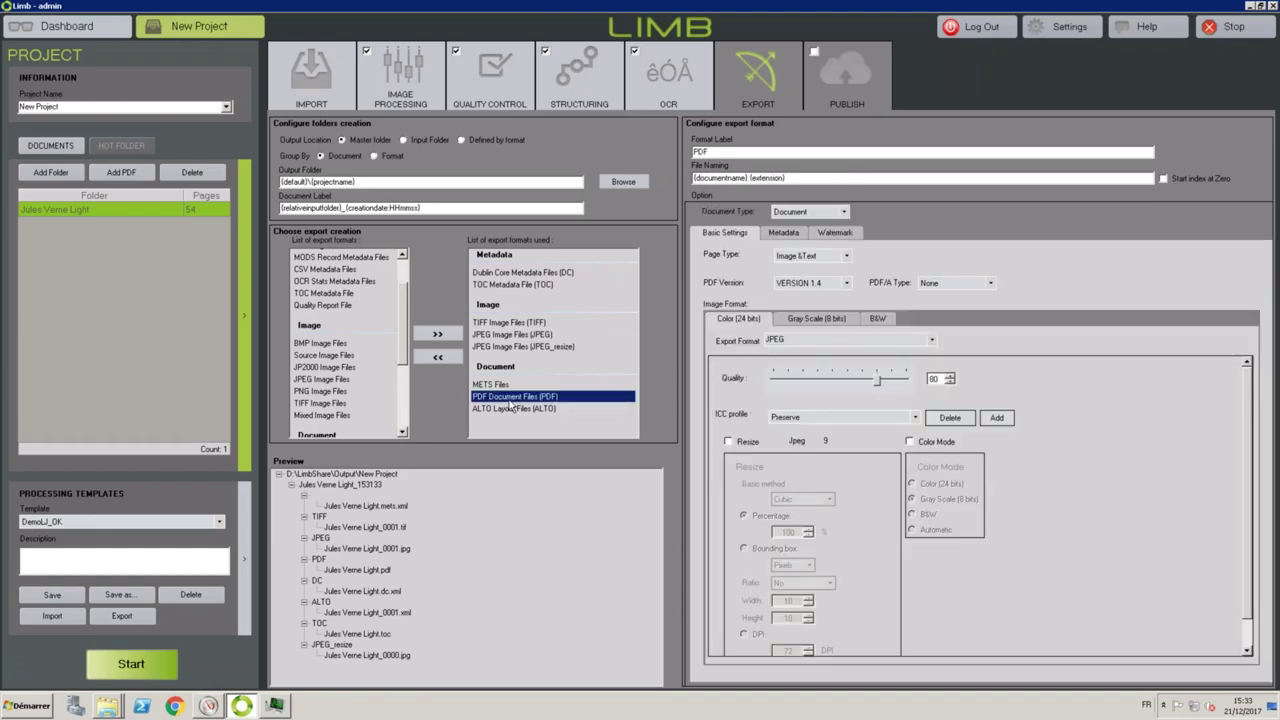
{"action": "left_click", "coordinate": [827, 261]}
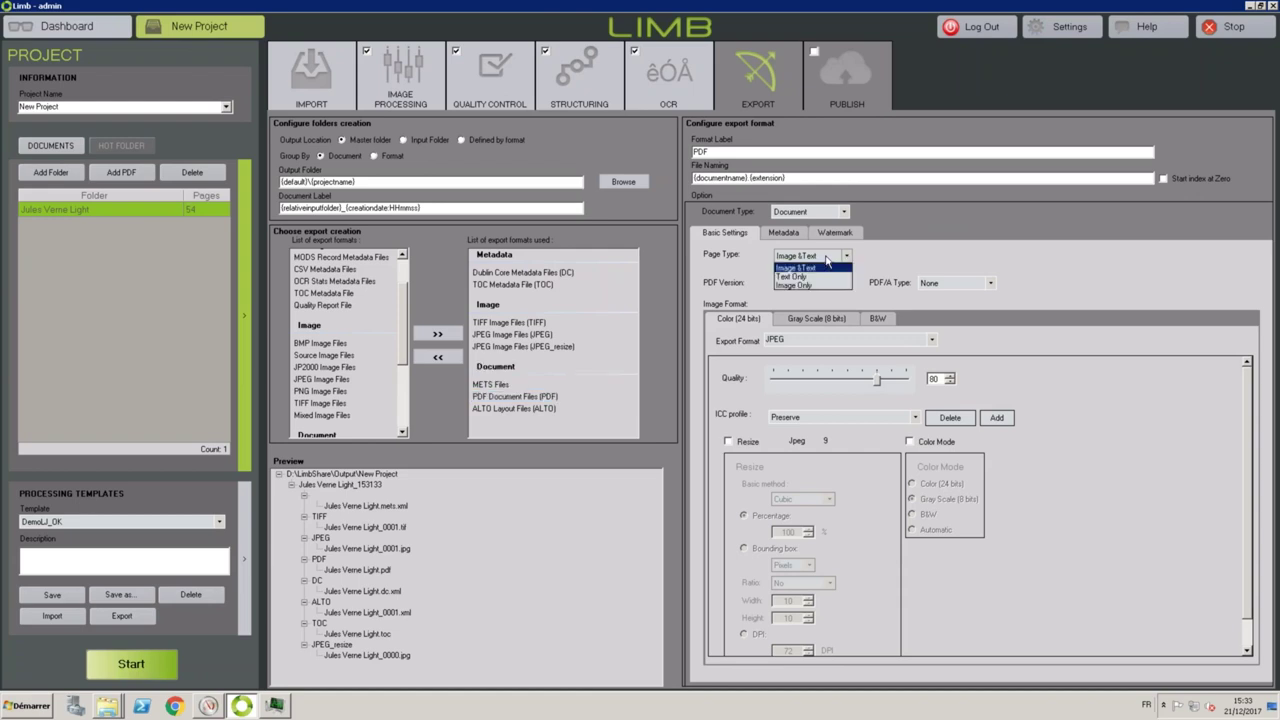
{"action": "left_click", "coordinate": [826, 257]}
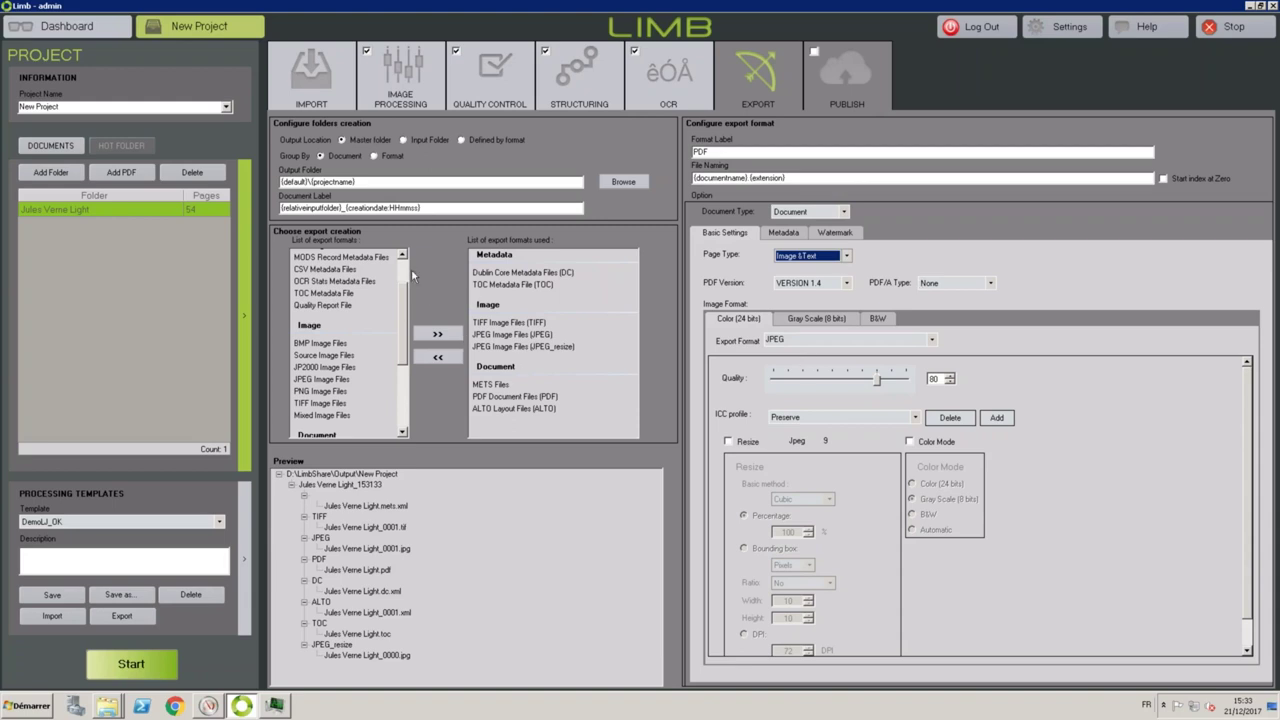
Add CSV Metadata Files to the export formats used.
{"action": "scroll", "coordinate": [405, 270], "scroll_direction": "up", "scroll_amount": 2}
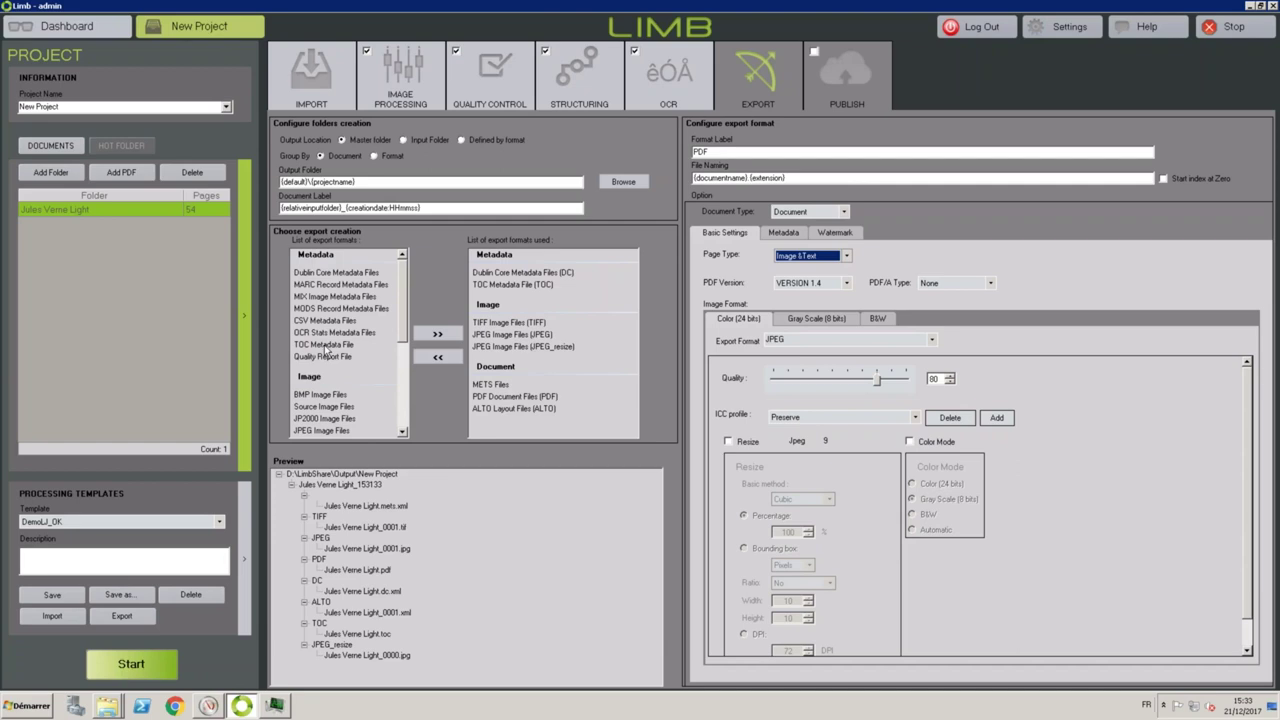
{"action": "left_click", "coordinate": [333, 321]}
{"action": "left_click", "coordinate": [445, 336]}
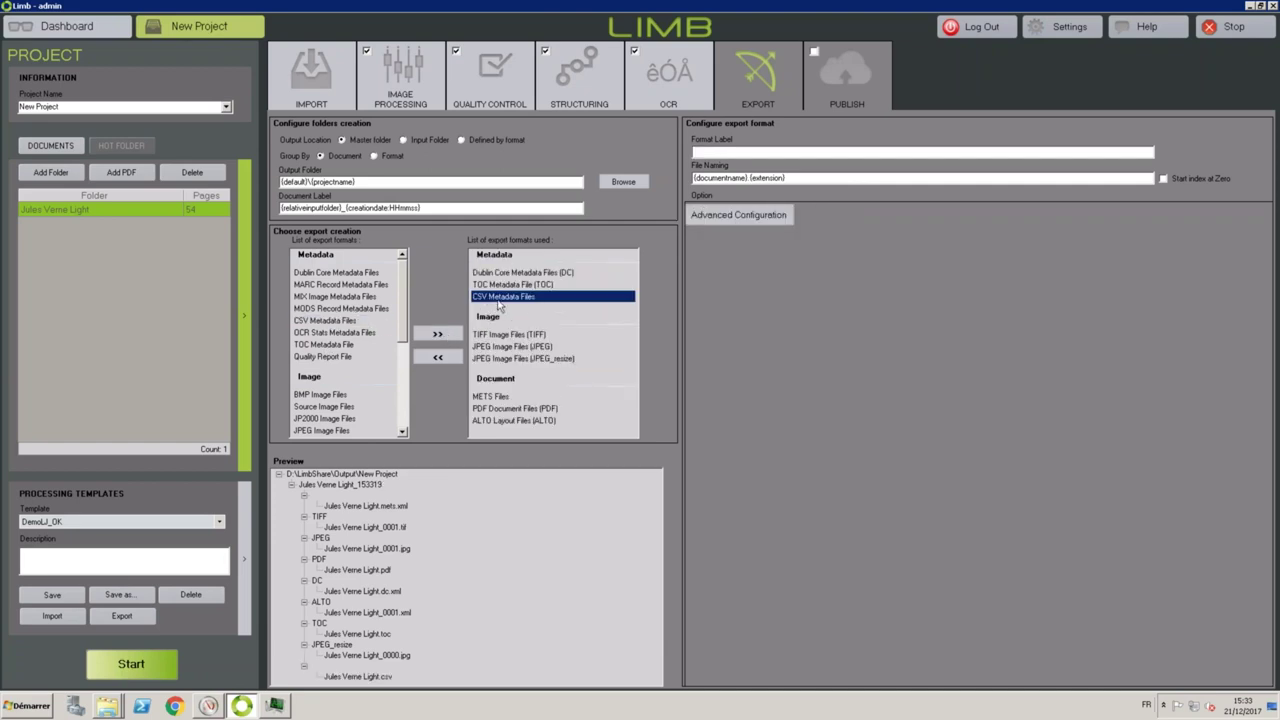
In the CSV export's advanced configuration, try replacing the file.Relativepath variable in the model with creator.
{"action": "left_click", "coordinate": [756, 218]}
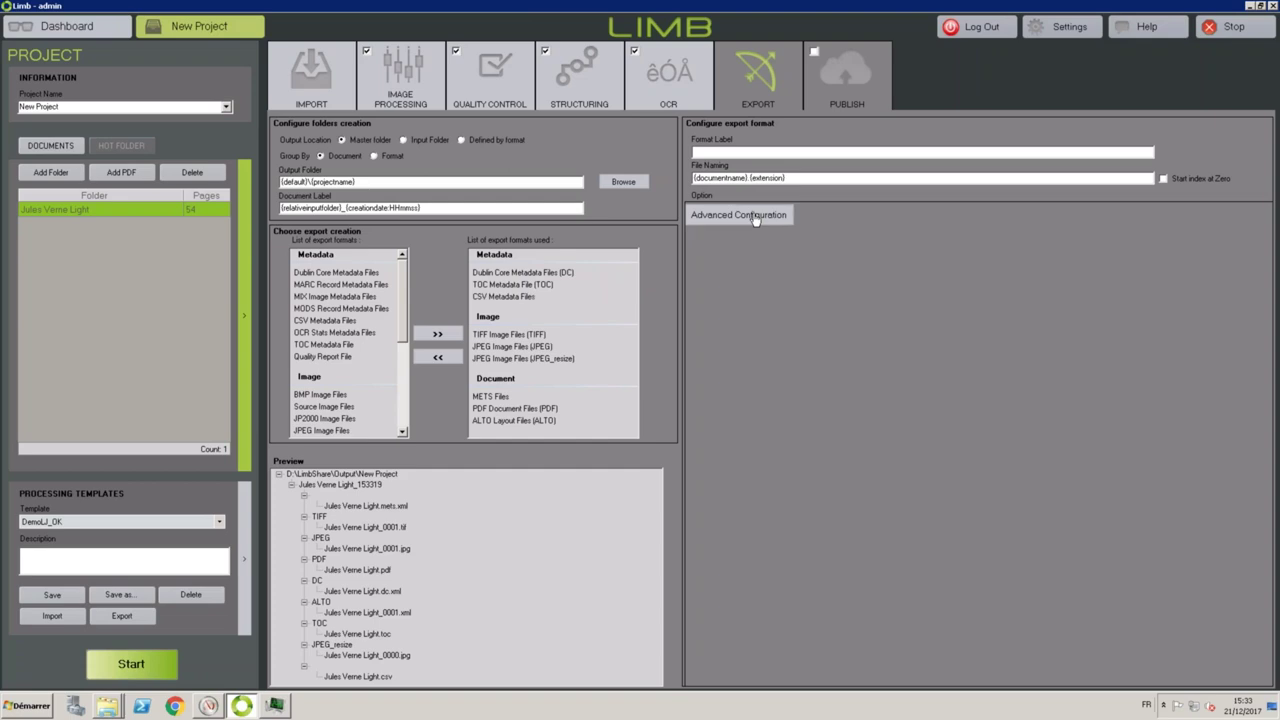
{"action": "left_click", "coordinate": [756, 219]}
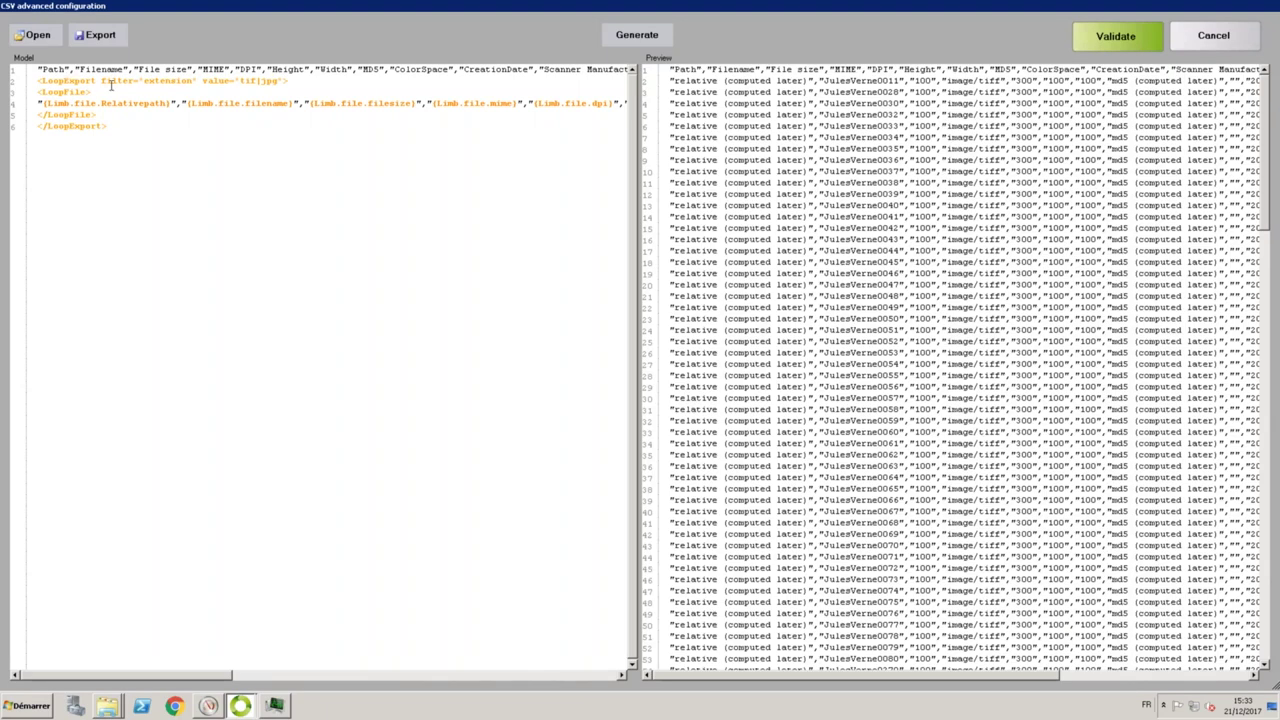
{"action": "left_click_drag", "start_coordinate": [76, 69], "coordinate": [131, 74]}
{"action": "left_click_drag", "start_coordinate": [74, 104], "coordinate": [168, 104]}
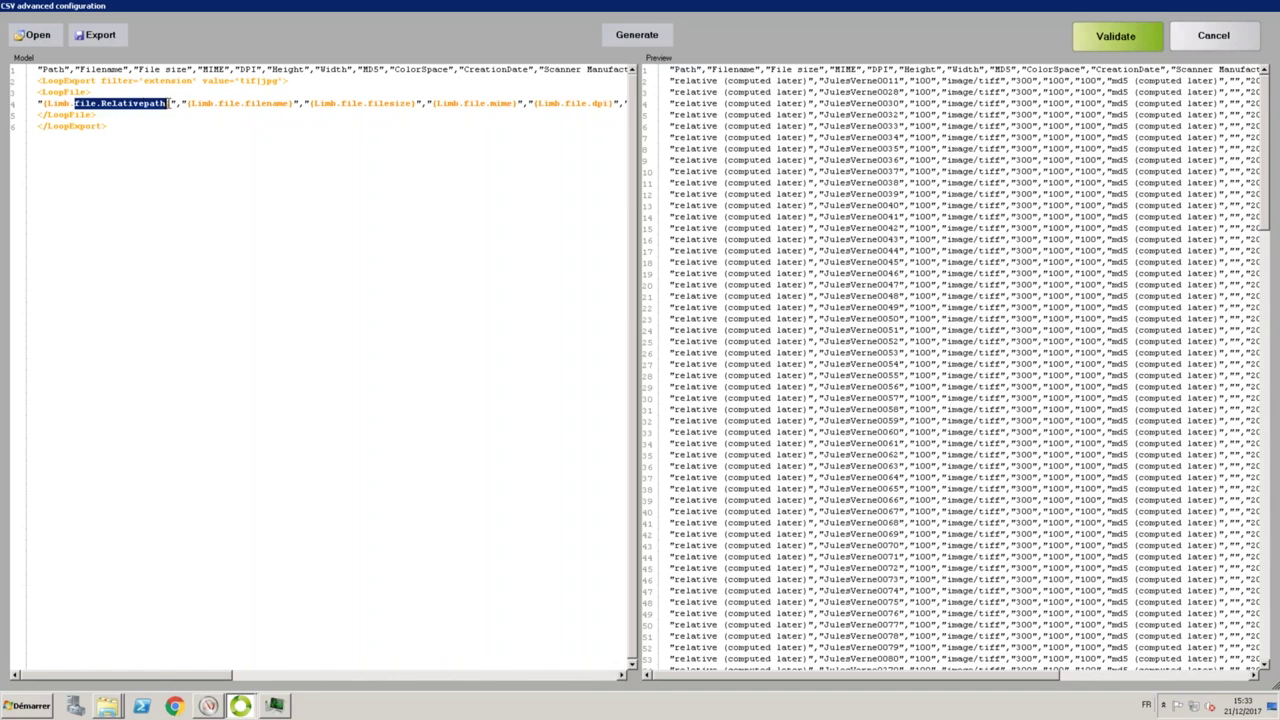
{"action": "key", "text": "Delete"}
{"action": "key", "text": "BackSpace"}
{"action": "type", "text": ".file.height"}
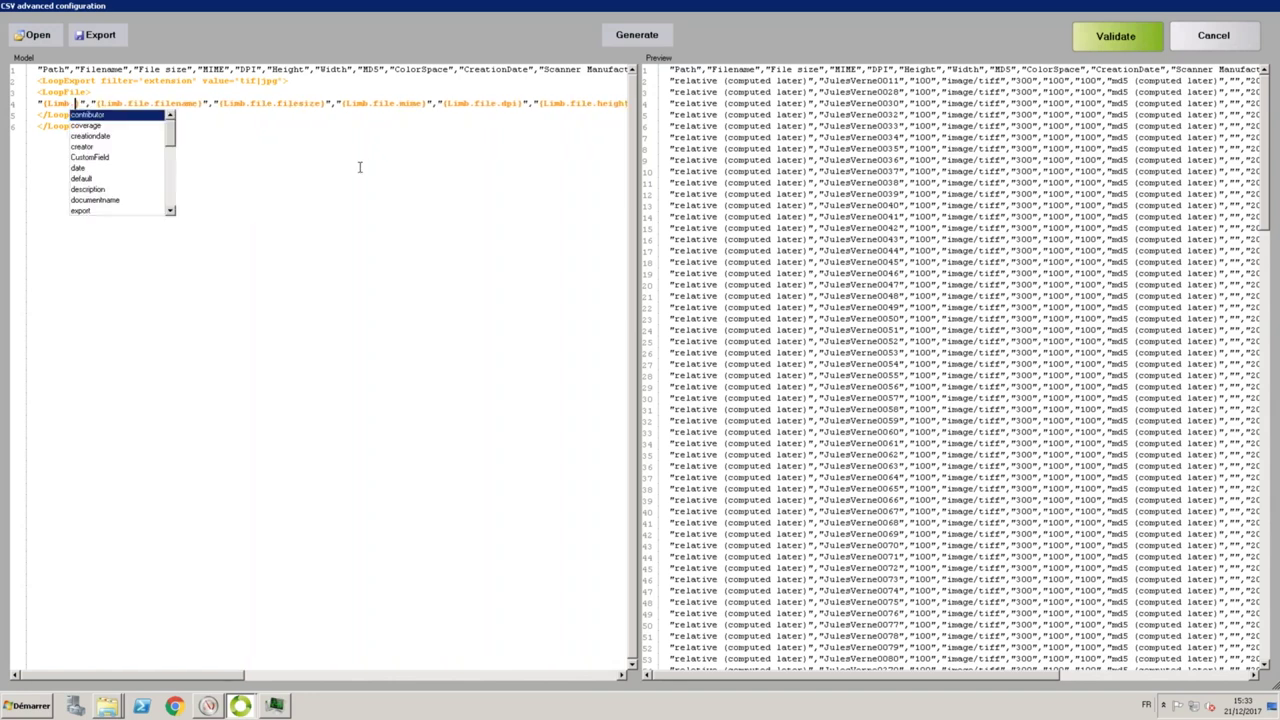
{"action": "key", "text": "Down"}
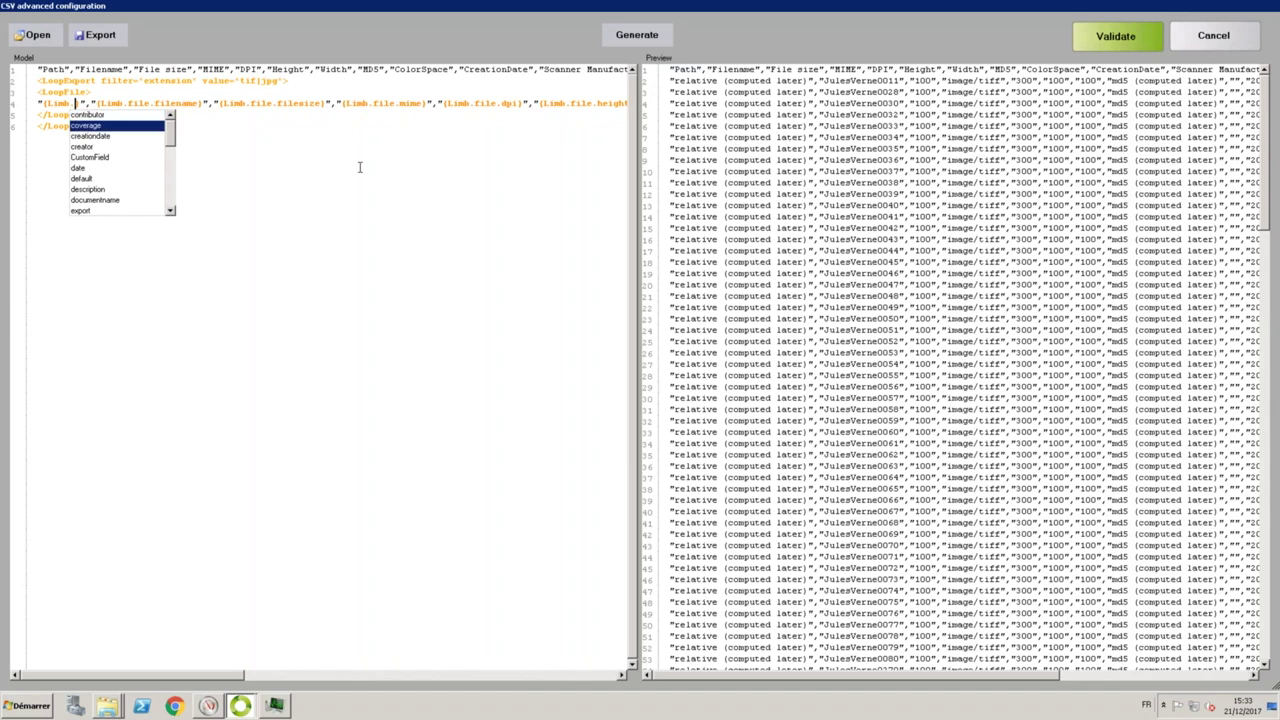
{"action": "key", "text": "Down"}
{"action": "key", "text": "Down"}
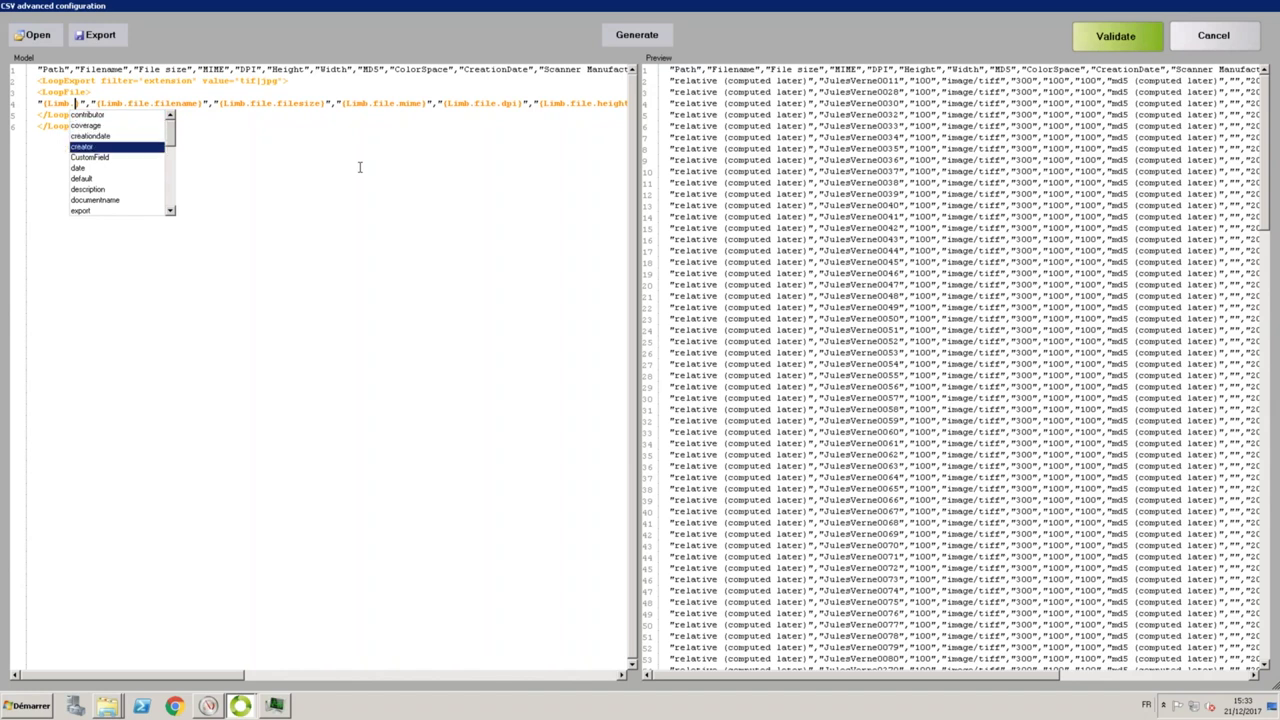
{"action": "key", "text": "Return"}
Try changing the CSV model's first variable to file.contributor, and cancel the advanced configuration without validating it.
{"action": "key", "text": "BackSpace"}
{"action": "key", "text": "BackSpace"}
{"action": "key", "text": "BackSpace"}
{"action": "key", "text": "BackSpace"}
{"action": "key", "text": "BackSpace"}
{"action": "key", "text": "BackSpace"}
{"action": "key", "text": "BackSpace"}
{"action": "key", "text": "BackSpace"}
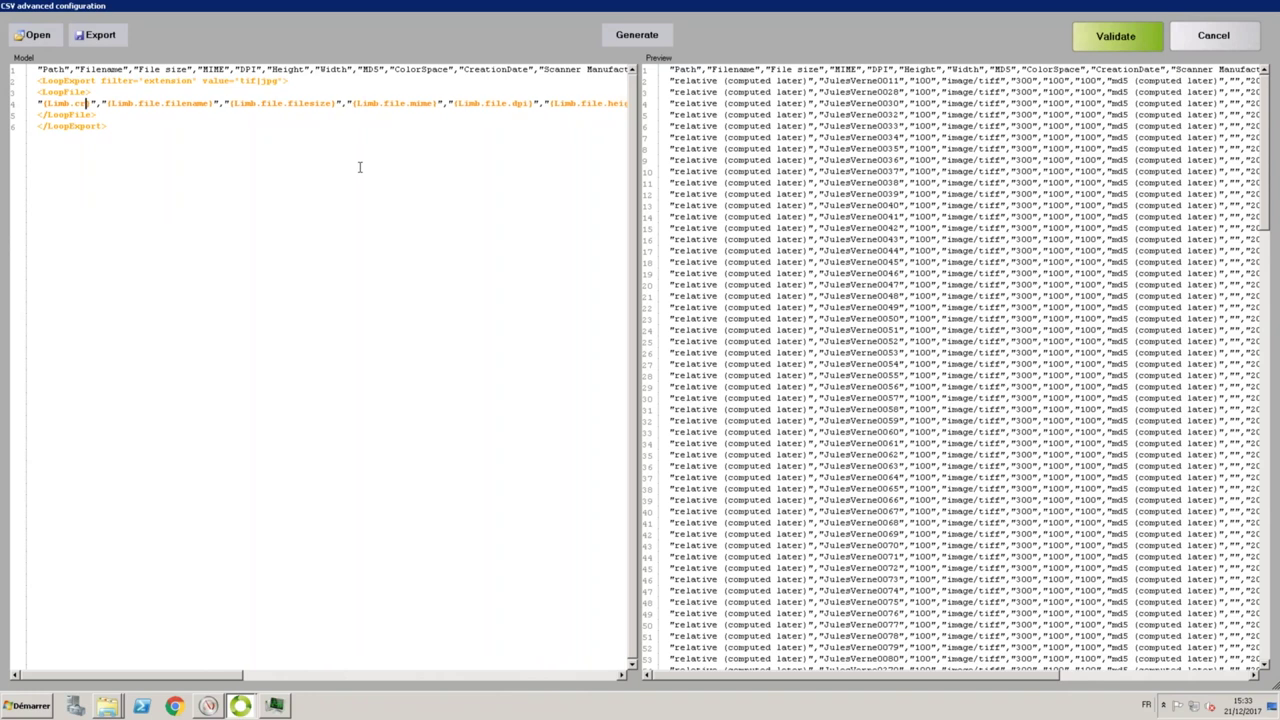
{"action": "type", "text": "."}
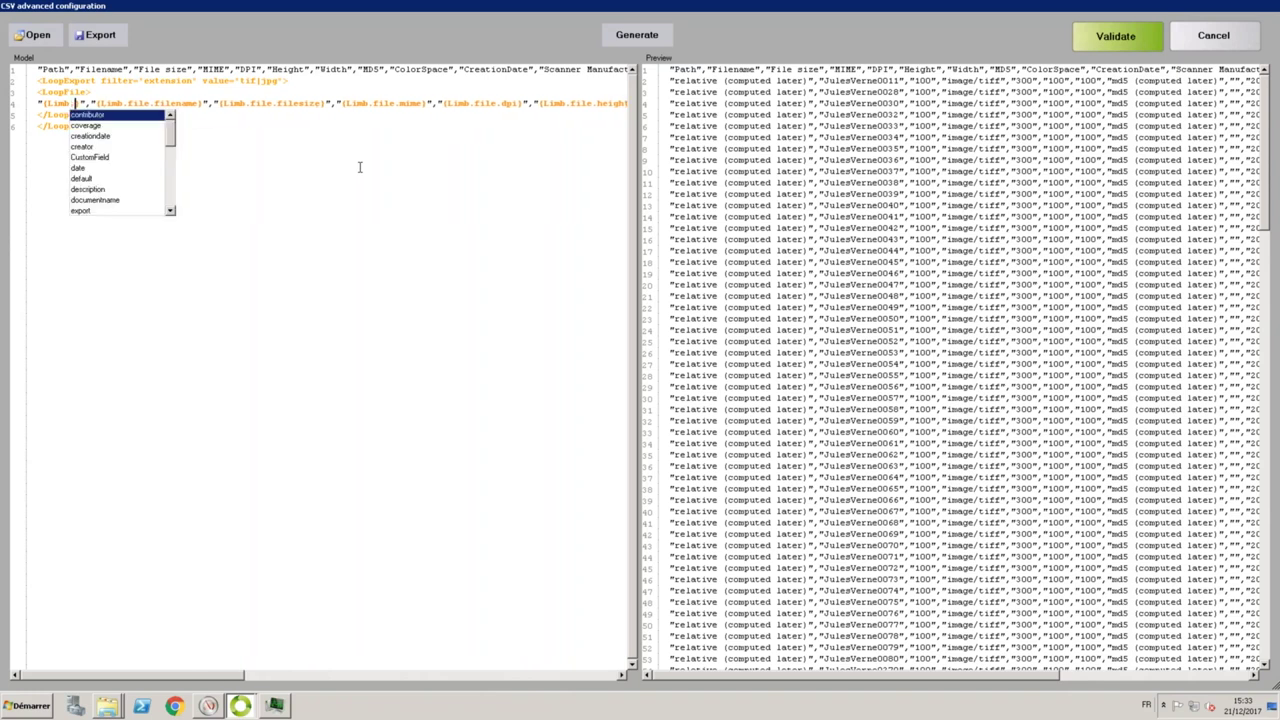
{"action": "type", "text": "file"}
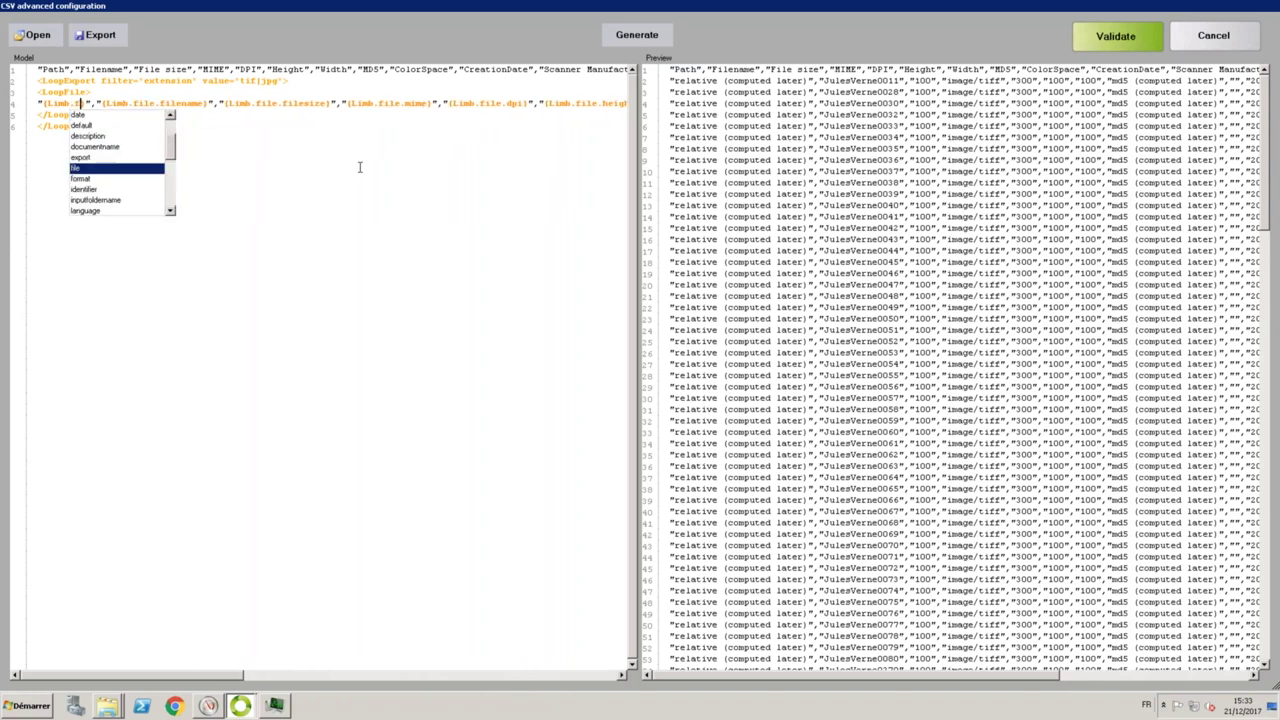
{"action": "key", "text": "Escape"}
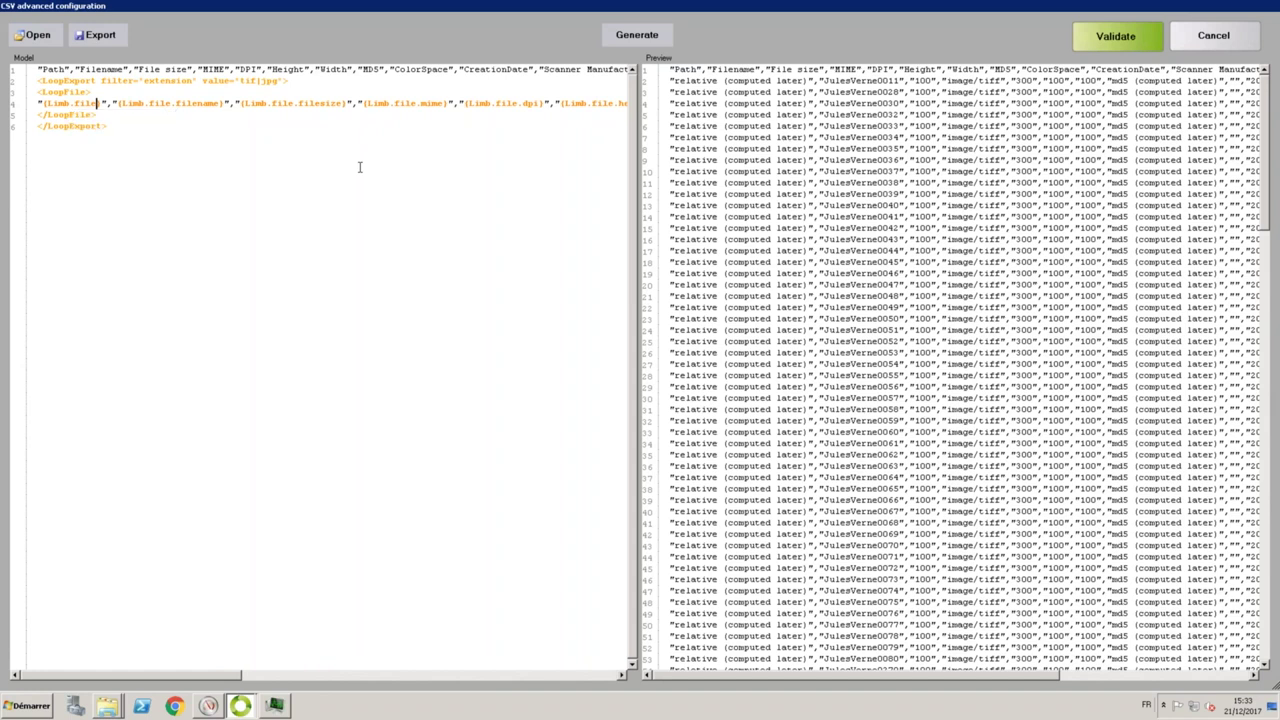
{"action": "type", "text": "."}
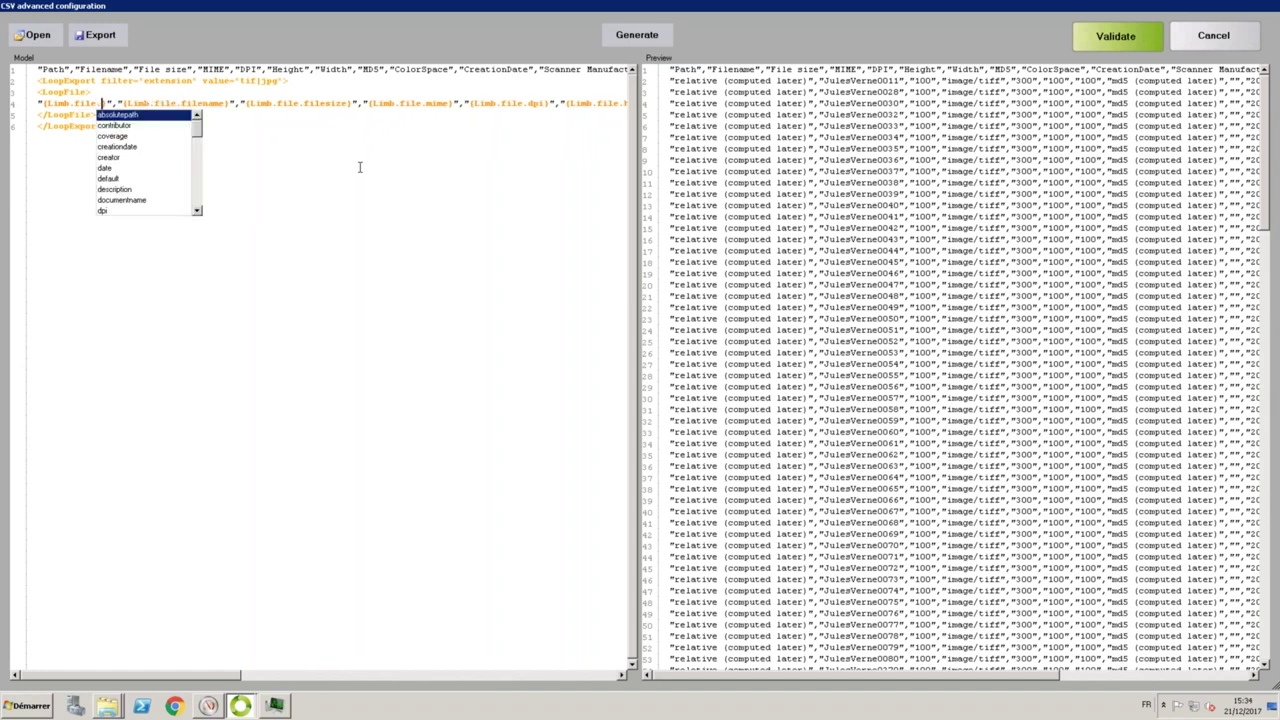
{"action": "key", "text": "Down"}
{"action": "key", "text": "Return"}
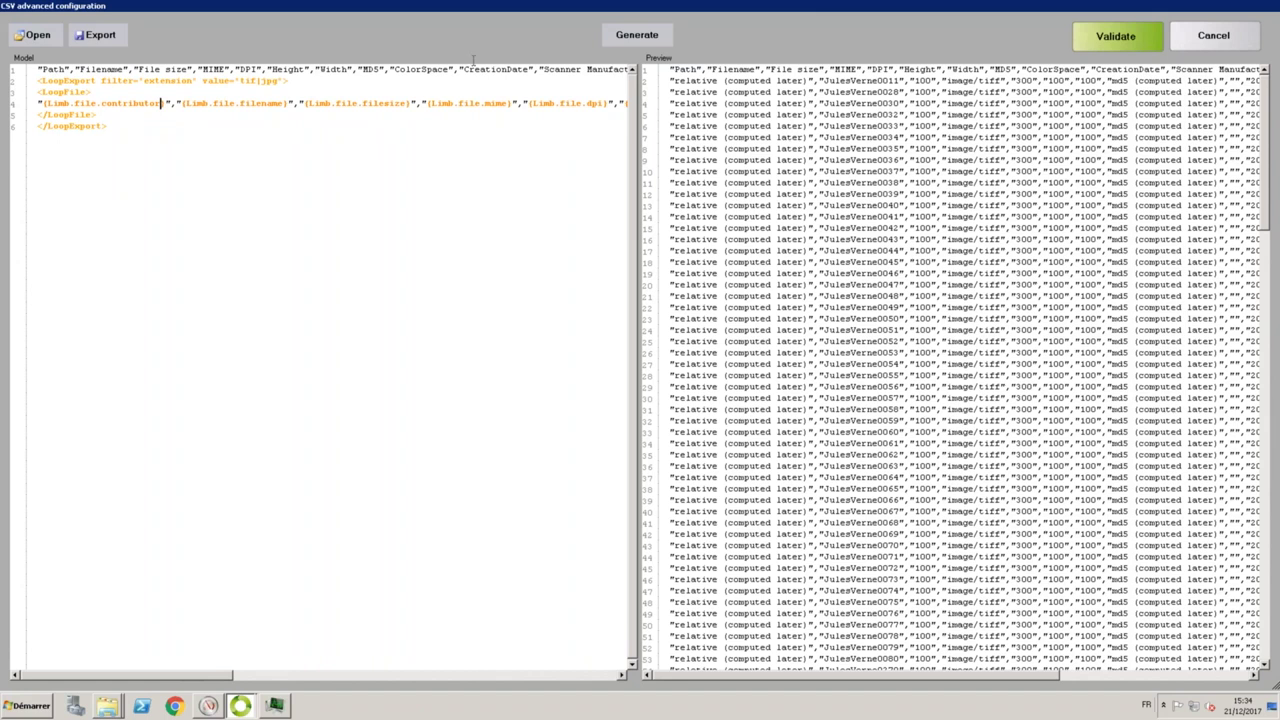
{"action": "left_click", "coordinate": [1241, 40]}
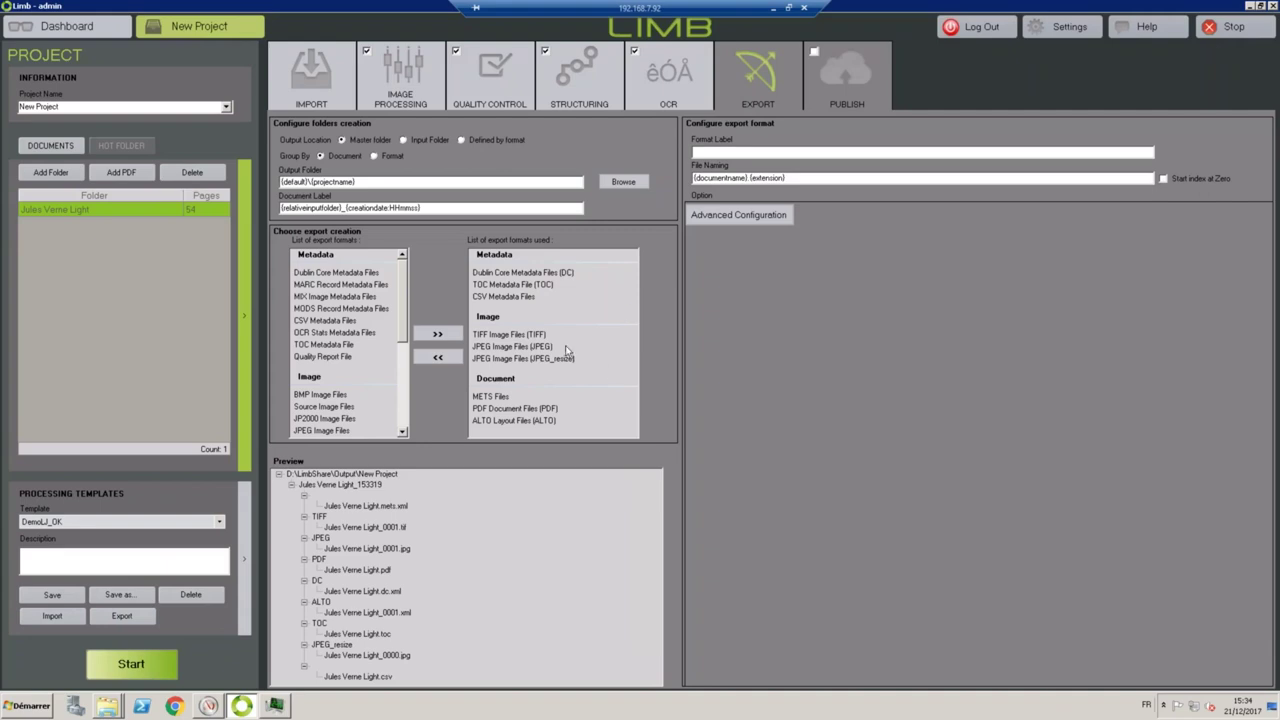
Examine the METS export settings and the previewed output structure, including the project, document, TIFF, JPEG, PDF, DC and ALTO folders.
{"action": "left_click", "coordinate": [507, 396]}
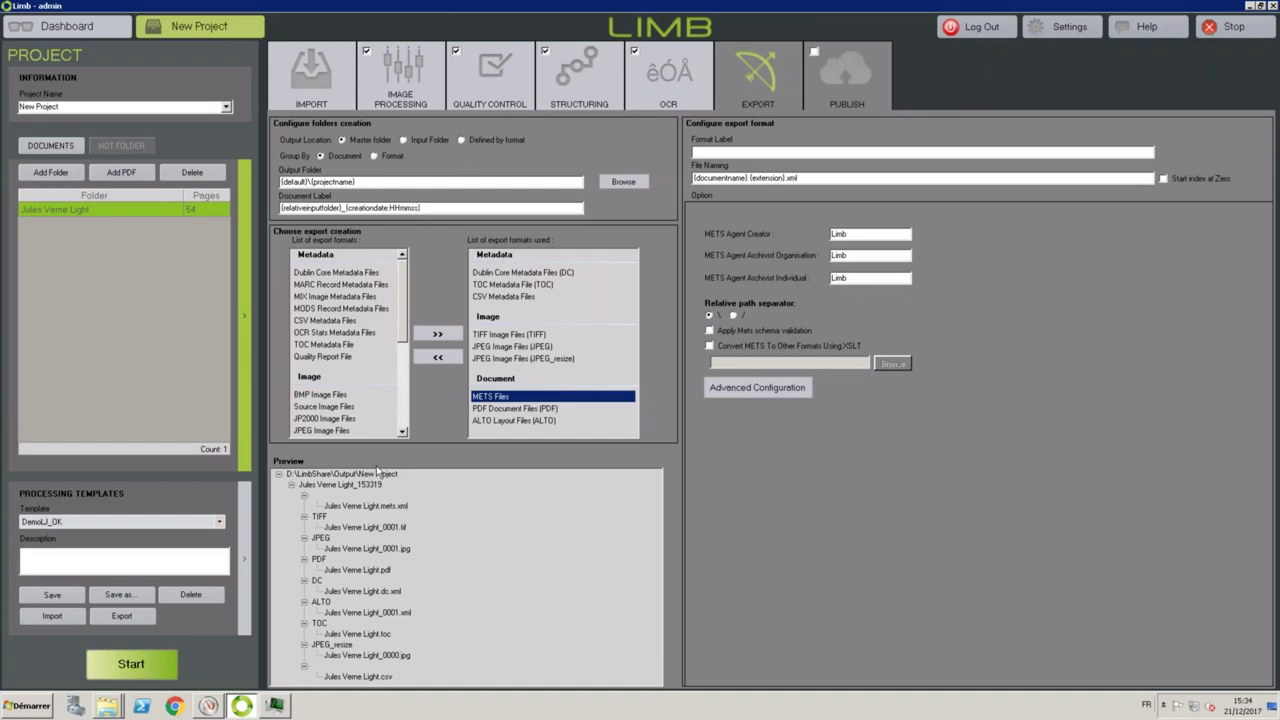
{"action": "left_click", "coordinate": [298, 476]}
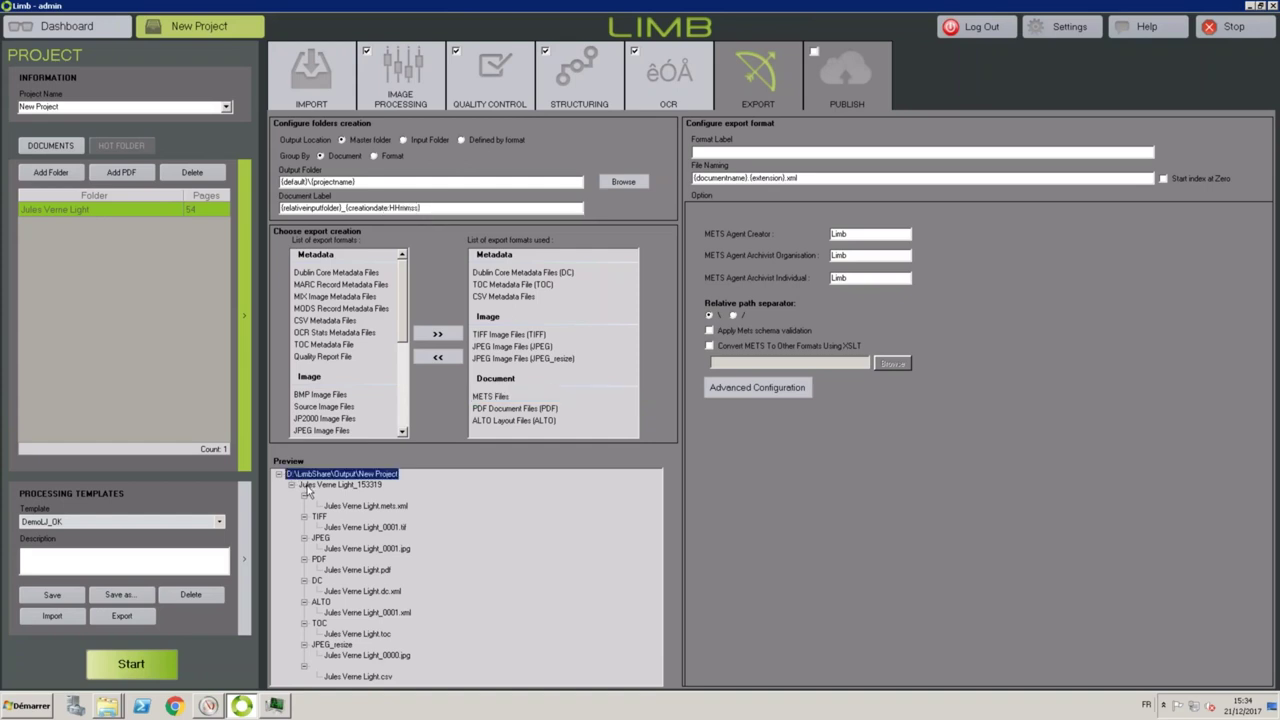
{"action": "left_click", "coordinate": [311, 486]}
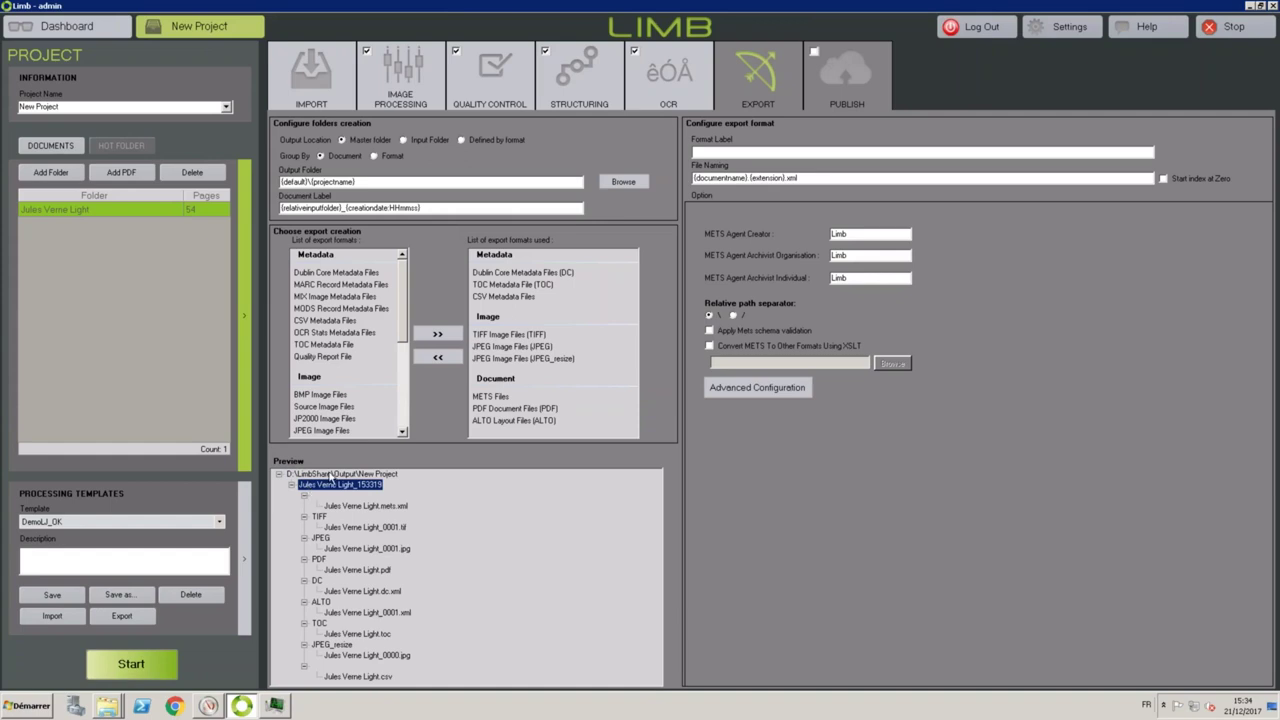
{"action": "left_click", "coordinate": [331, 473]}
{"action": "left_click", "coordinate": [350, 486]}
{"action": "left_click", "coordinate": [320, 518]}
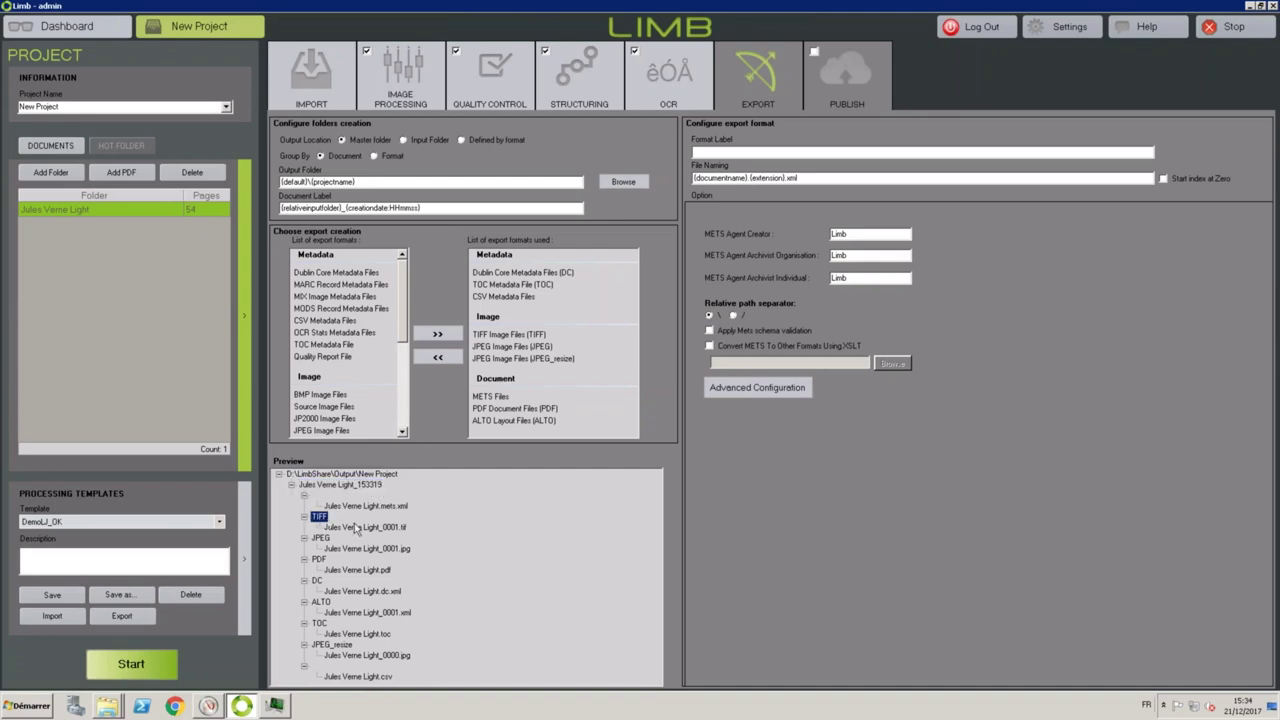
{"action": "left_click", "coordinate": [321, 541]}
{"action": "left_click", "coordinate": [321, 561]}
{"action": "left_click", "coordinate": [319, 582]}
{"action": "left_click", "coordinate": [322, 603]}
Insert the {identifier} tag before {documentname} in the METS export's file naming, and check the METS file in the output preview.
{"action": "left_click", "coordinate": [722, 151]}
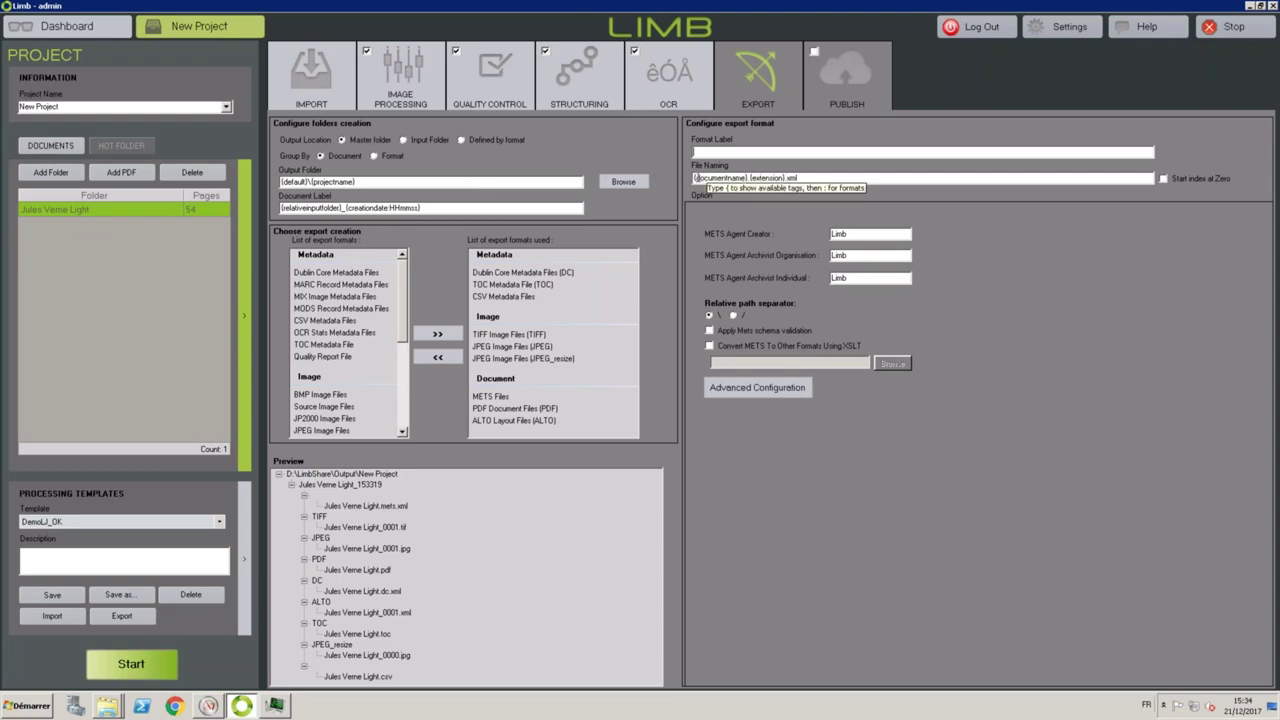
{"action": "left_click", "coordinate": [693, 179]}
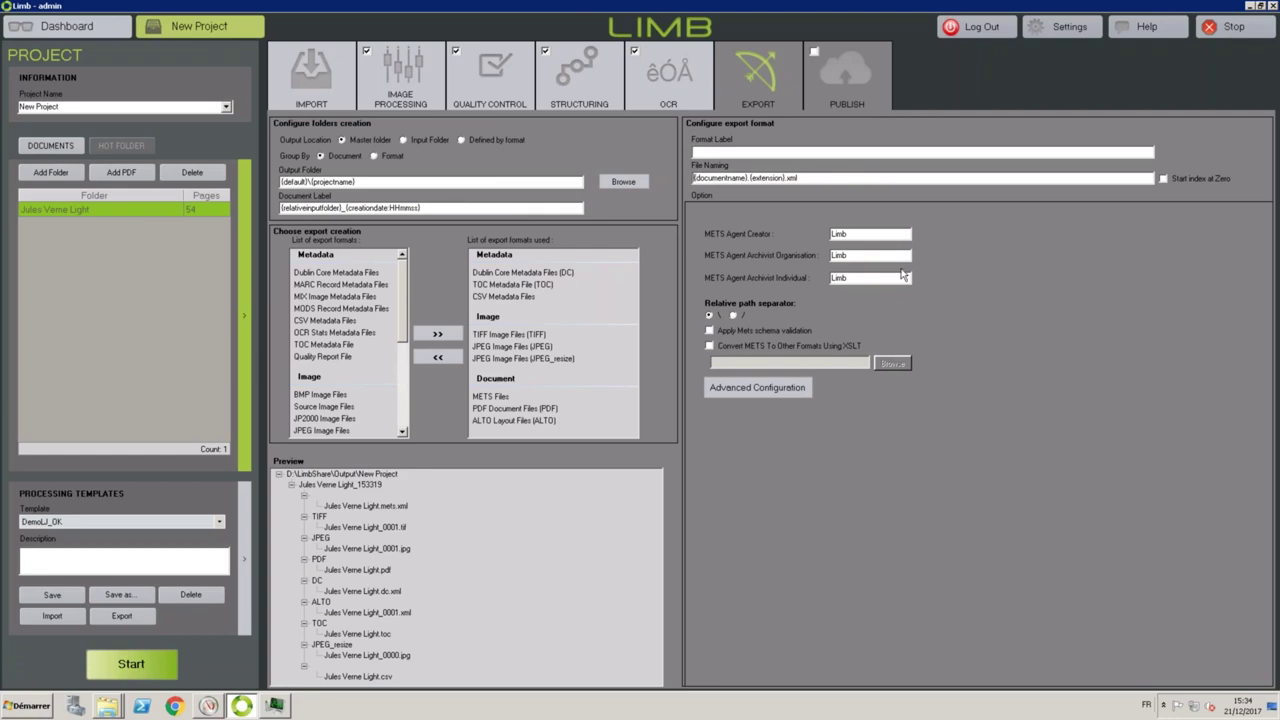
{"action": "type", "text": "{"}
{"action": "type", "text": "cov"}
{"action": "key", "text": "Down"}
{"action": "key", "text": "Down"}
{"action": "key", "text": "Down"}
{"action": "key", "text": "Down"}
{"action": "key", "text": "Down"}
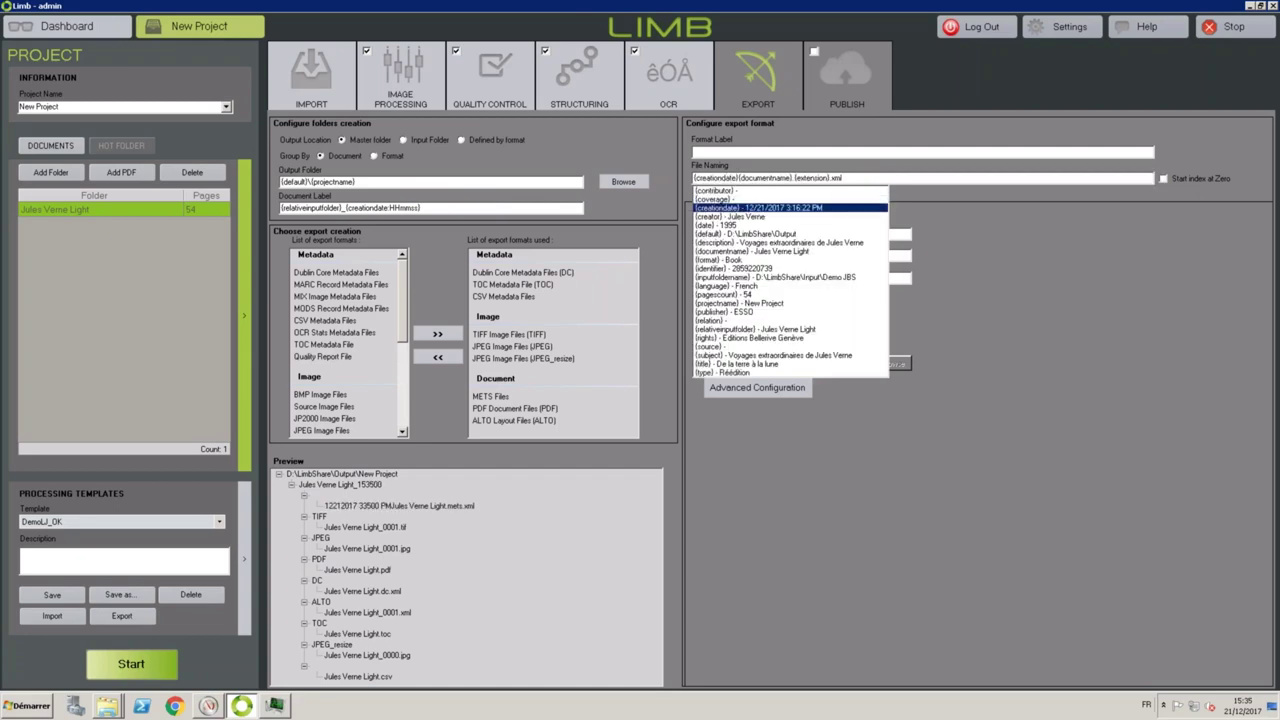
{"action": "key", "text": "Down"}
{"action": "key", "text": "Down"}
{"action": "key", "text": "Down"}
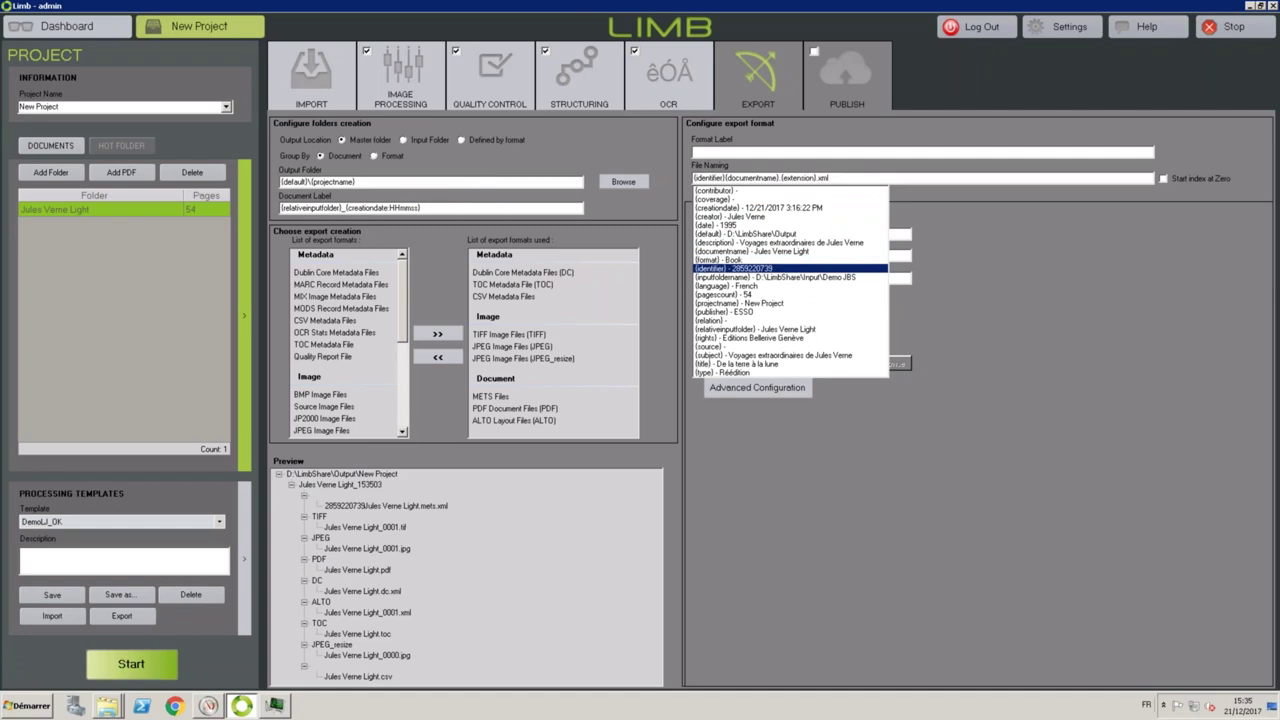
{"action": "key", "text": "Return"}
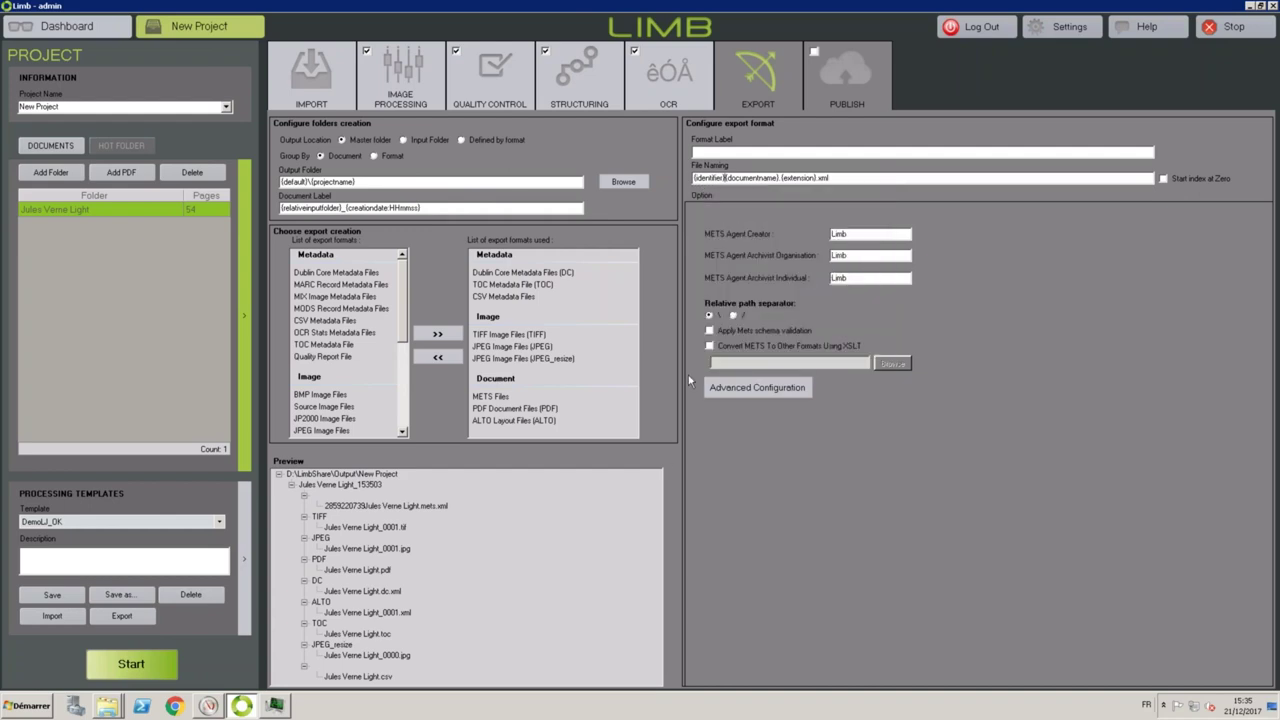
{"action": "left_click", "coordinate": [351, 510]}
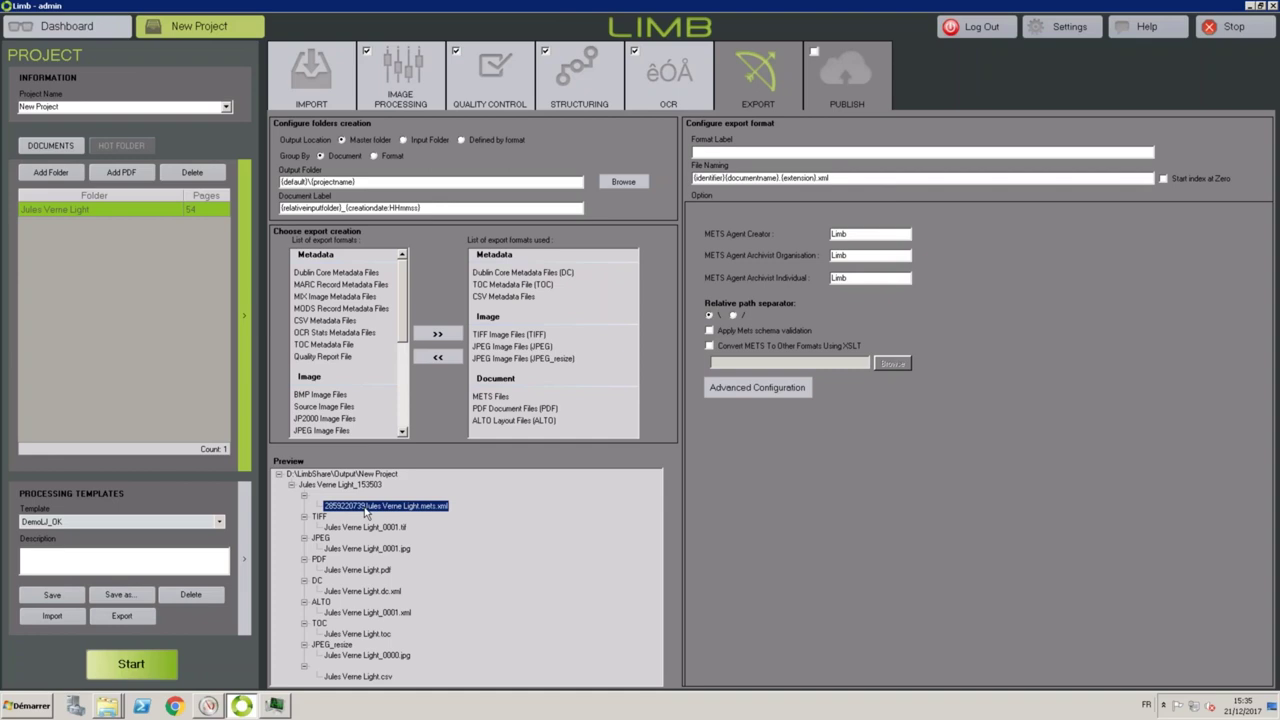
Insert a hyphen between {identifier} and {documentname} in the METS file naming, and check the METS file name in the output preview.
{"action": "left_click", "coordinate": [729, 177]}
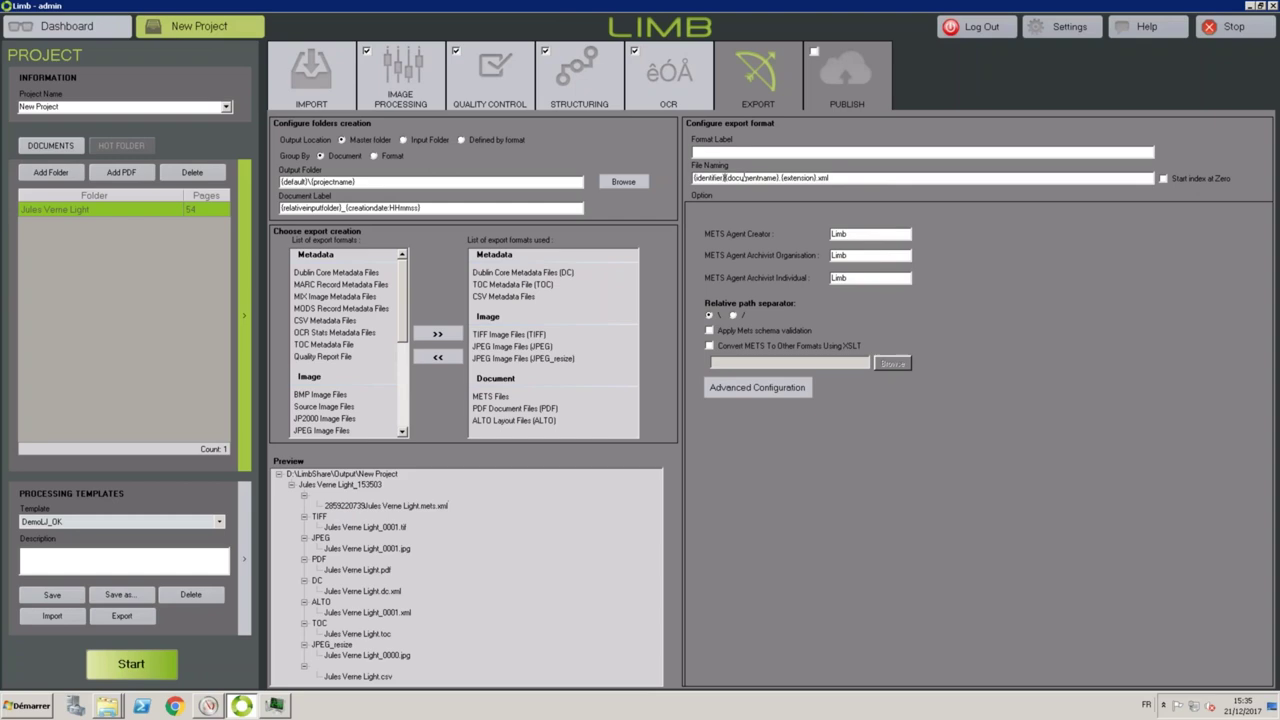
{"action": "type", "text": "-"}
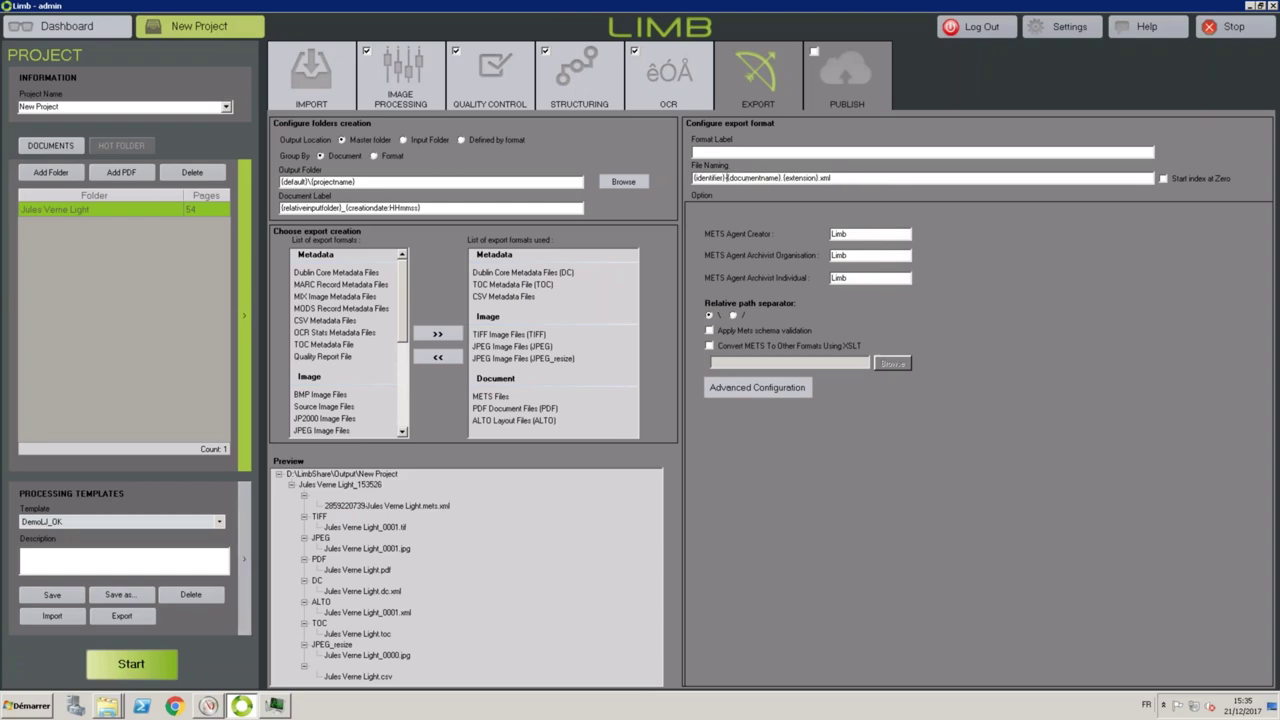
{"action": "left_click", "coordinate": [386, 507]}
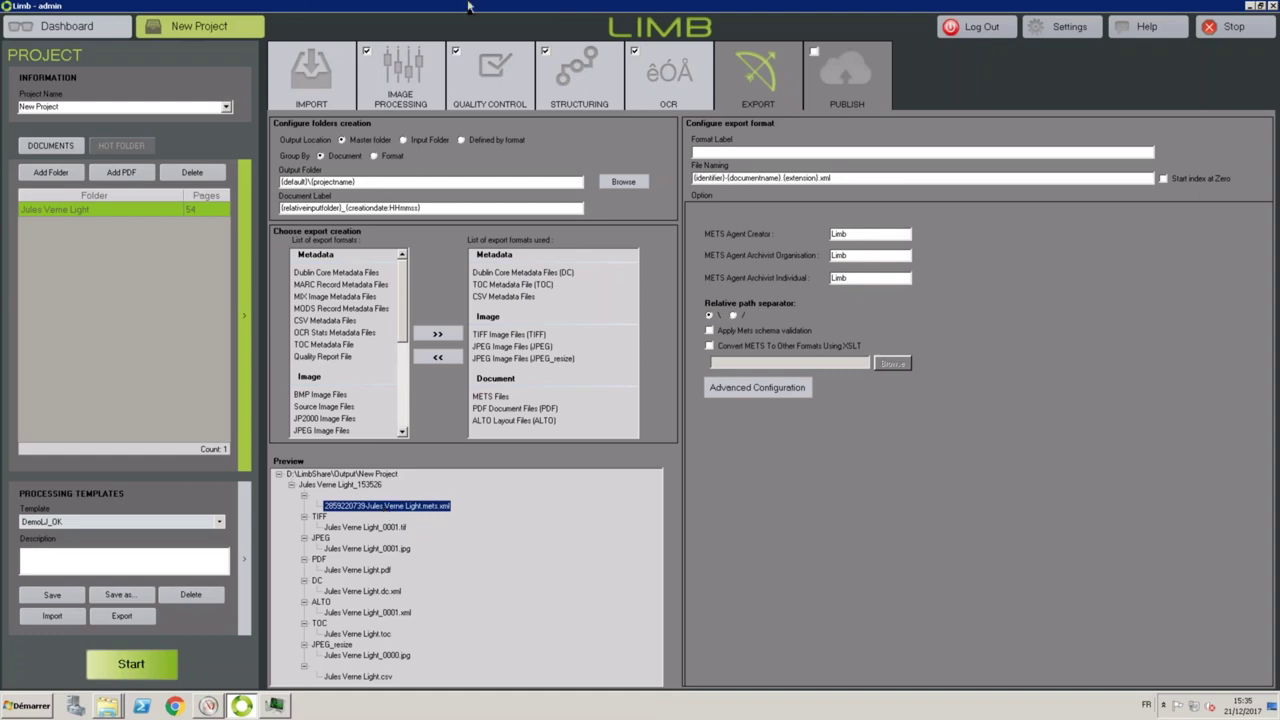
Enable the Publish stage for the project and activate FTP publishing, checking its account field and outputs to use.
{"action": "left_click", "coordinate": [829, 104]}
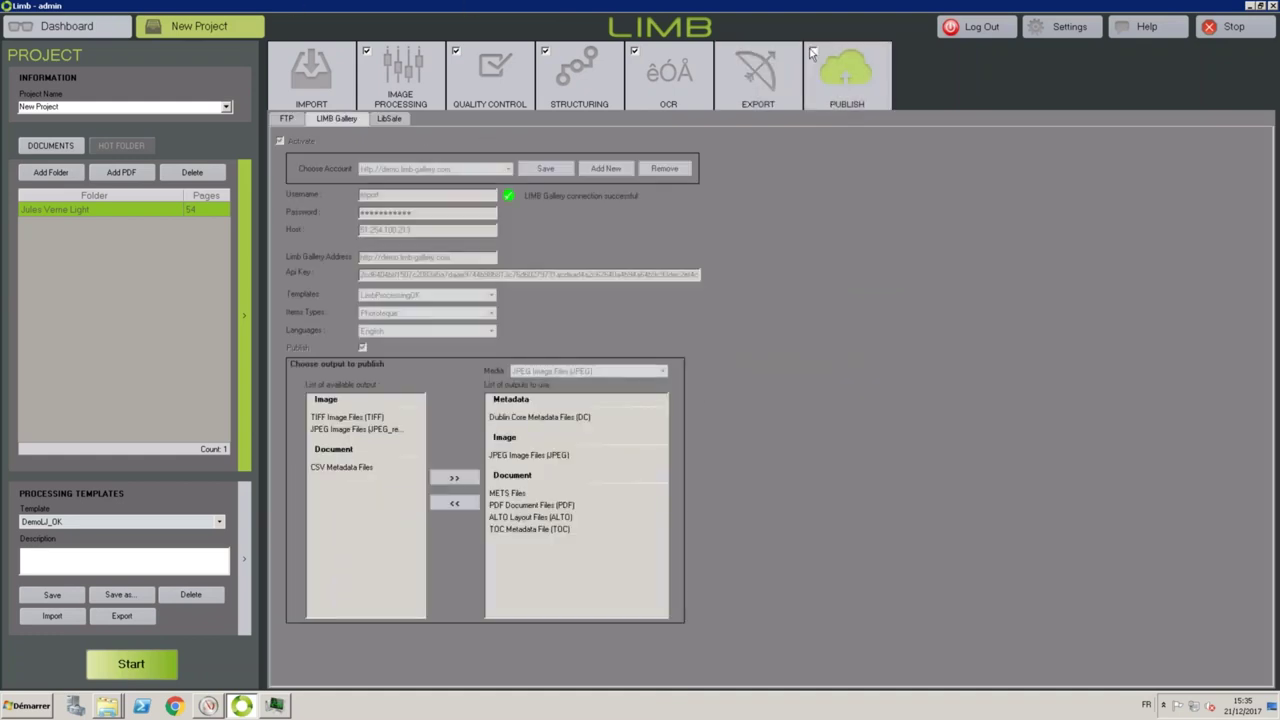
{"action": "left_click", "coordinate": [813, 53]}
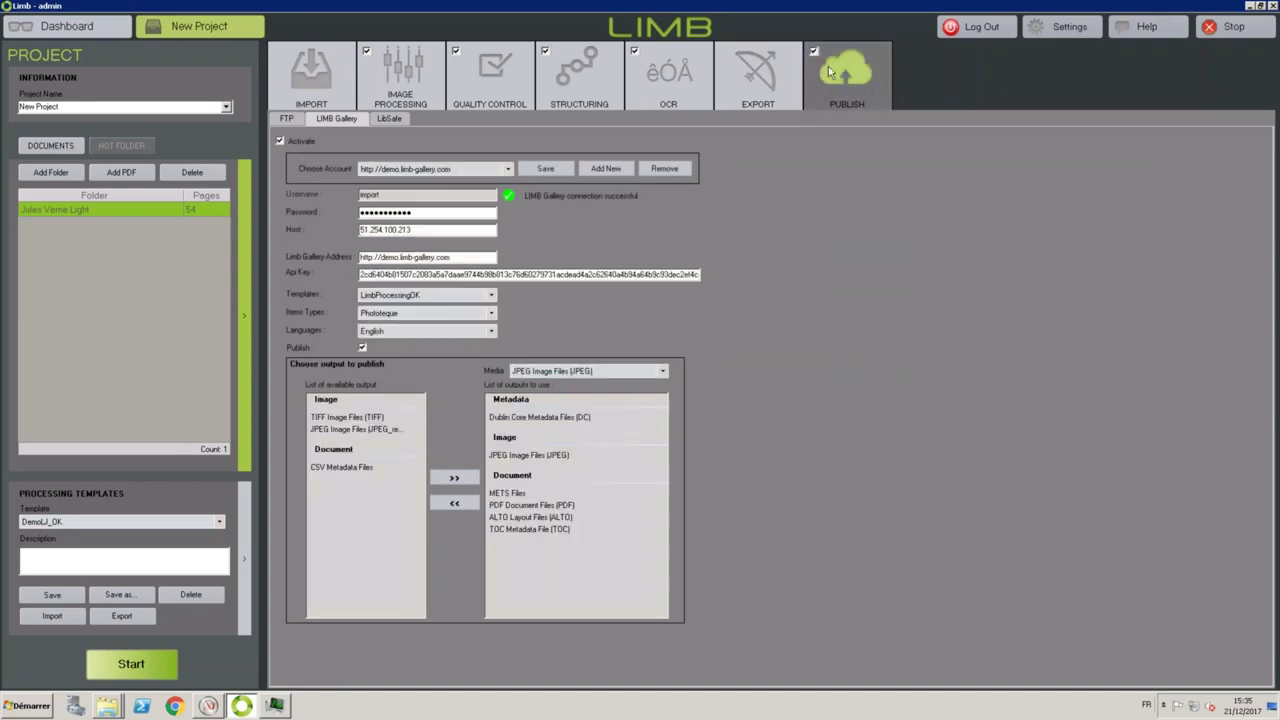
{"action": "left_click", "coordinate": [286, 119]}
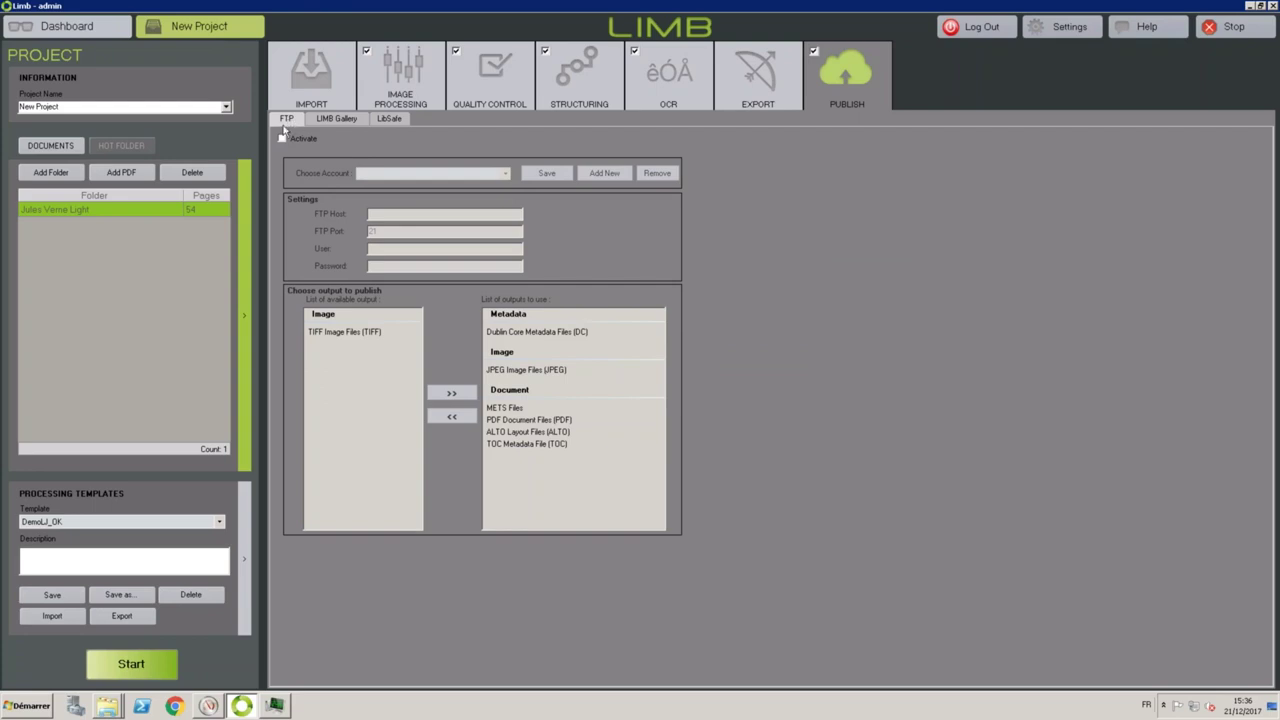
{"action": "left_click", "coordinate": [282, 138]}
{"action": "left_click", "coordinate": [414, 172]}
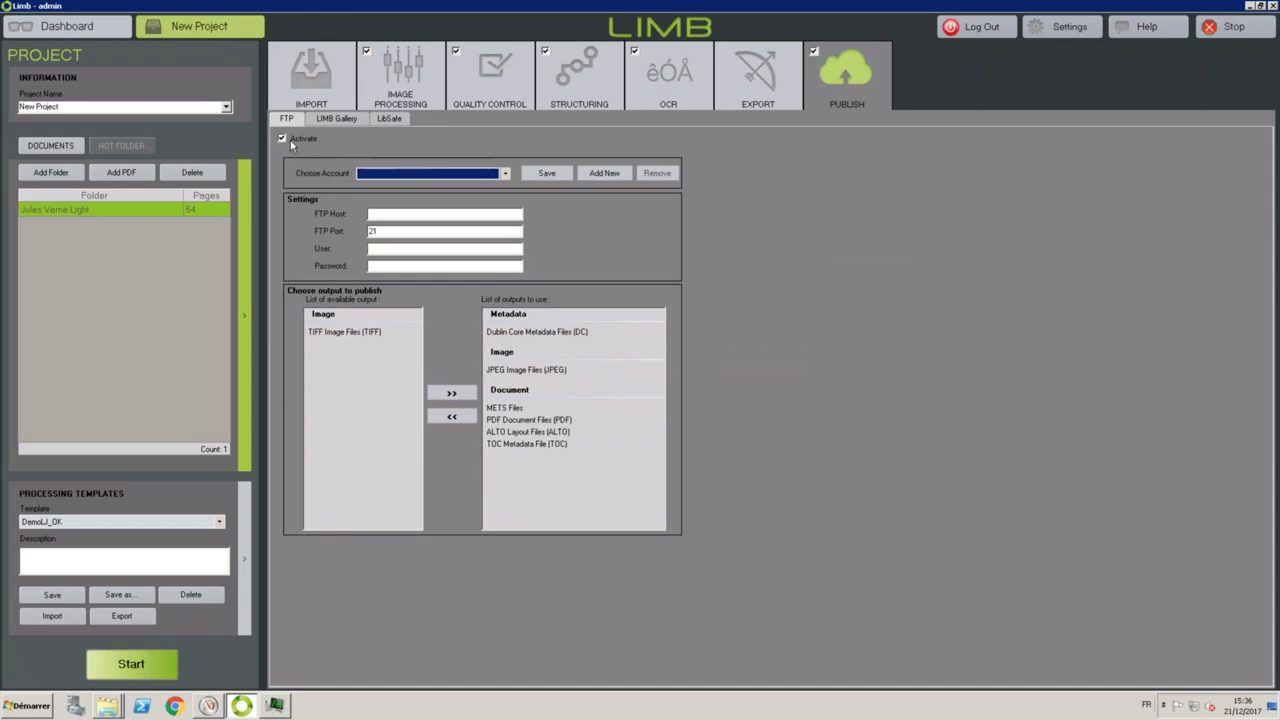
{"action": "left_click", "coordinate": [509, 331]}
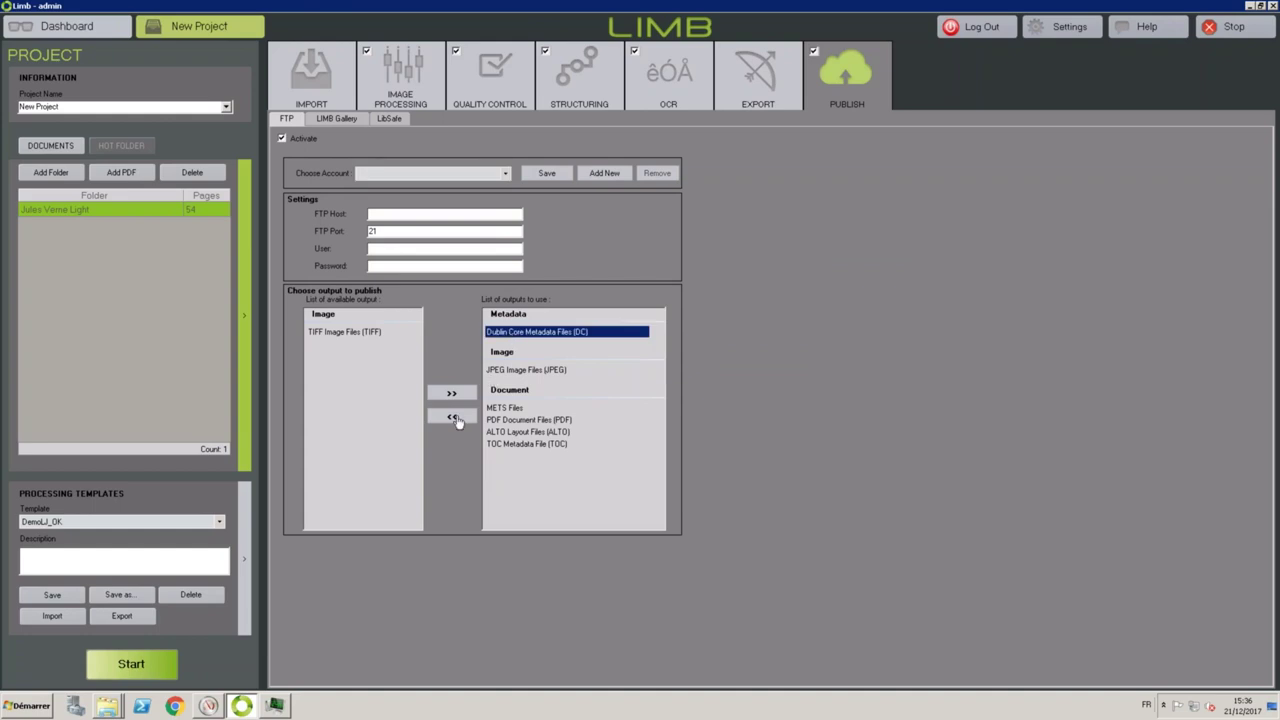
Add CSV Metadata Files to the outputs published to LIMB Gallery, and activate LibSafe publishing.
{"action": "left_click", "coordinate": [336, 119]}
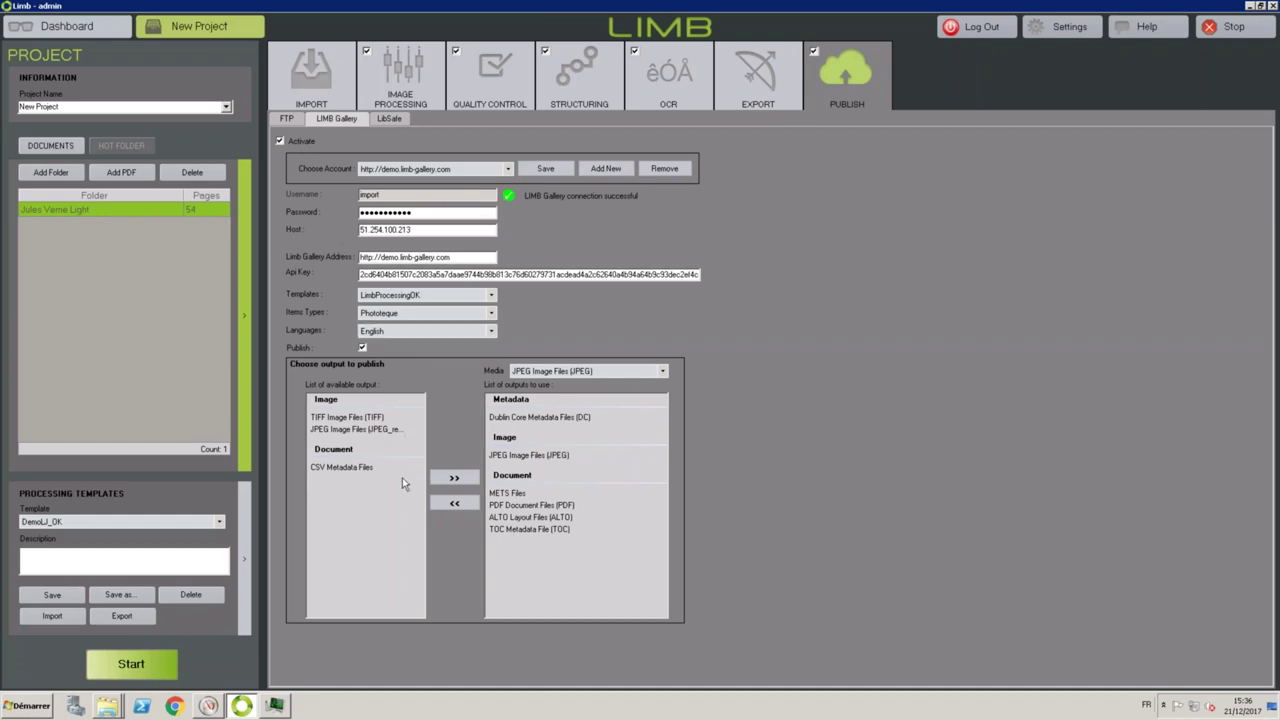
{"action": "left_click", "coordinate": [507, 459]}
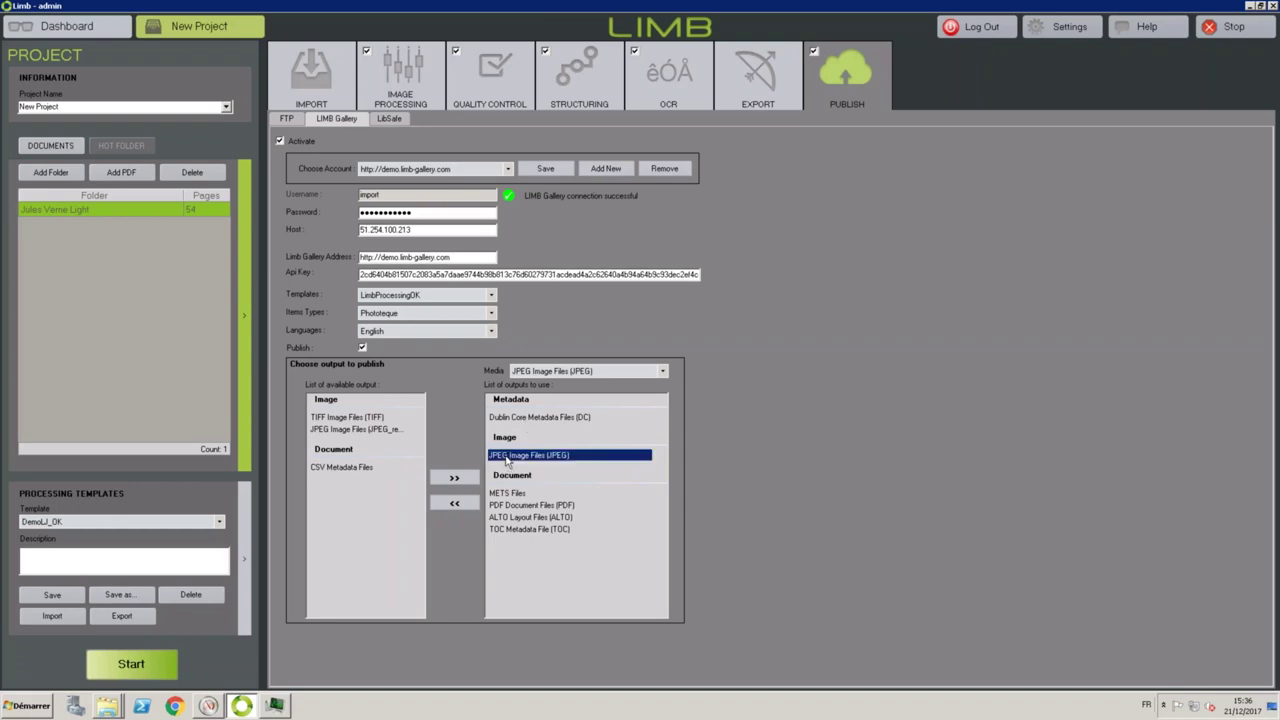
{"action": "left_click", "coordinate": [356, 476]}
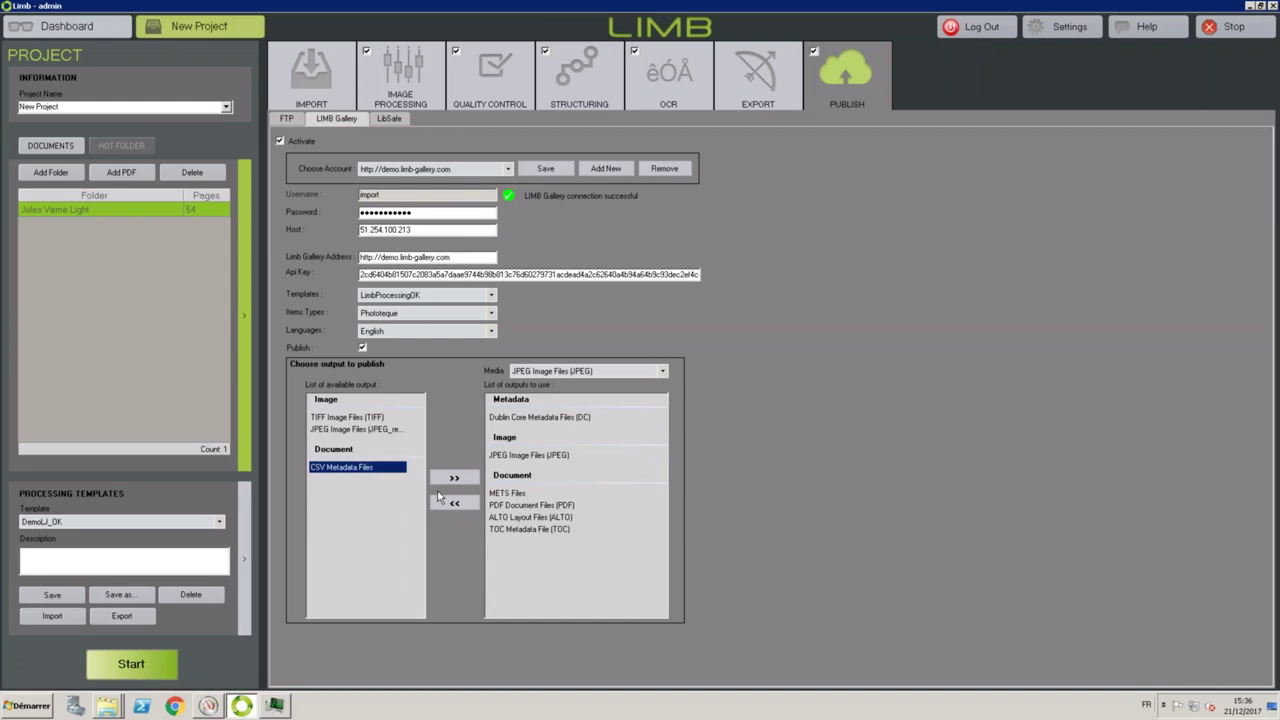
{"action": "left_click", "coordinate": [445, 479]}
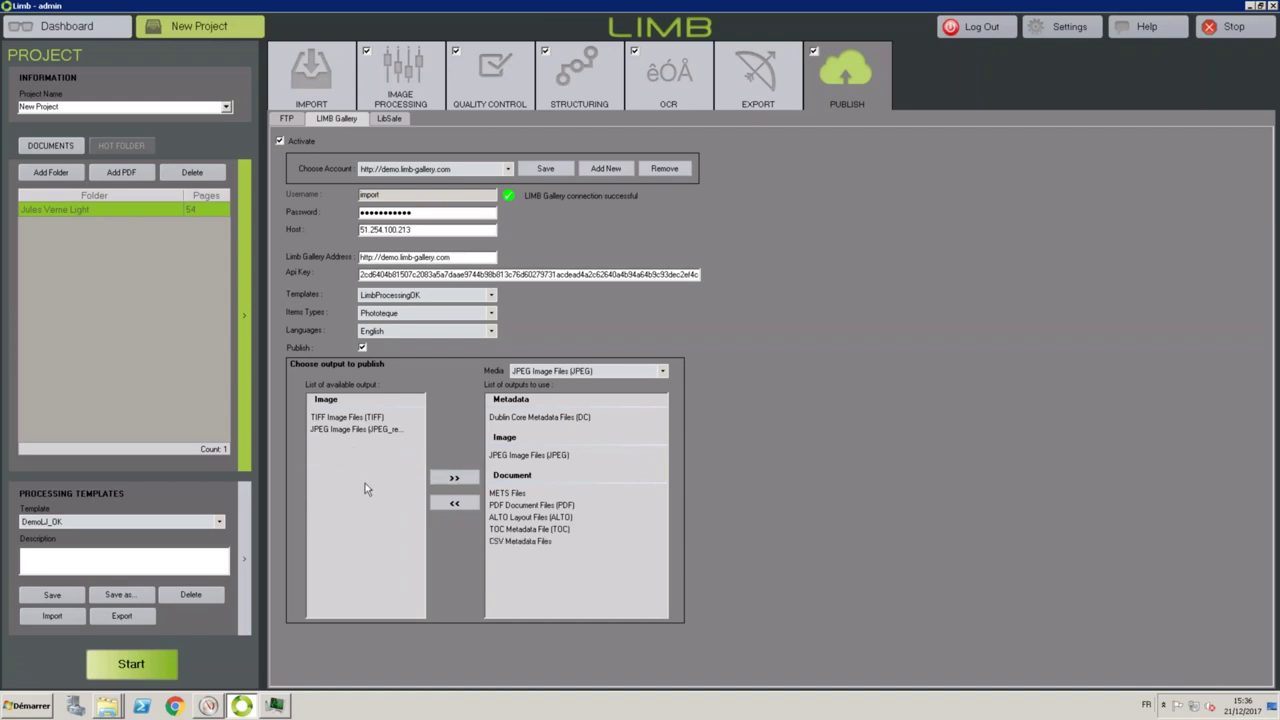
{"action": "left_click", "coordinate": [506, 420]}
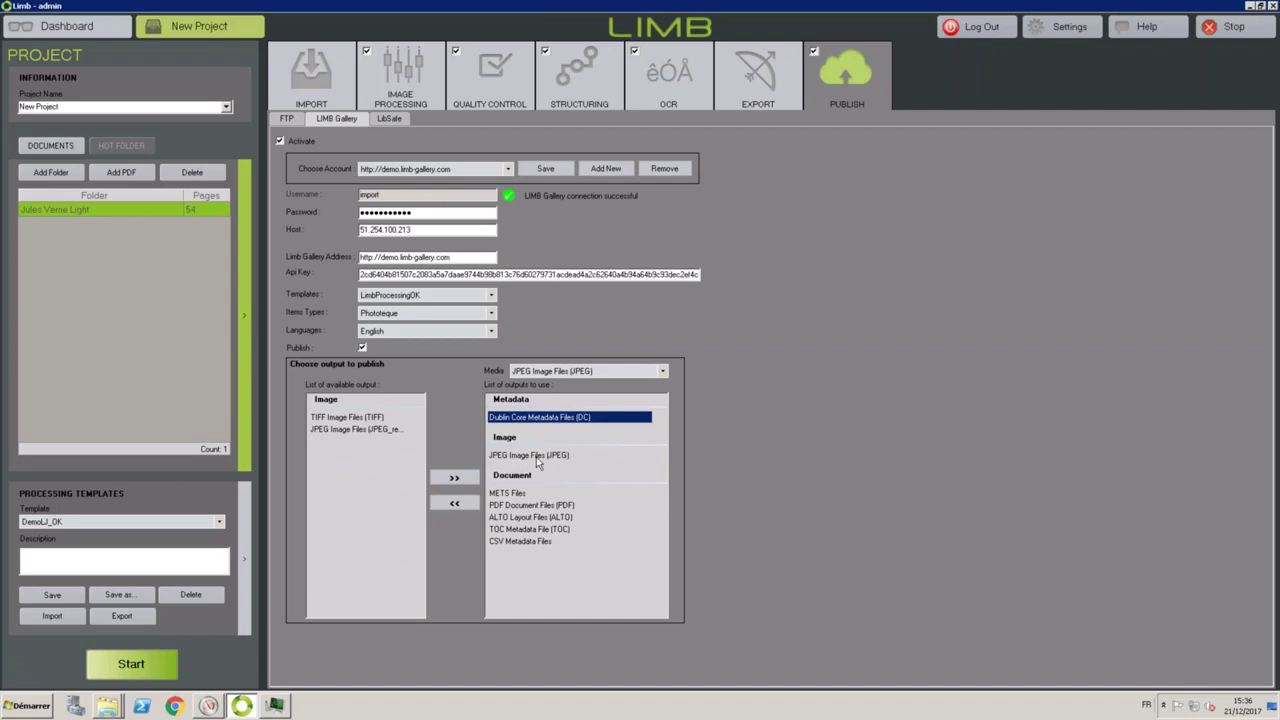
{"action": "left_click", "coordinate": [388, 120]}
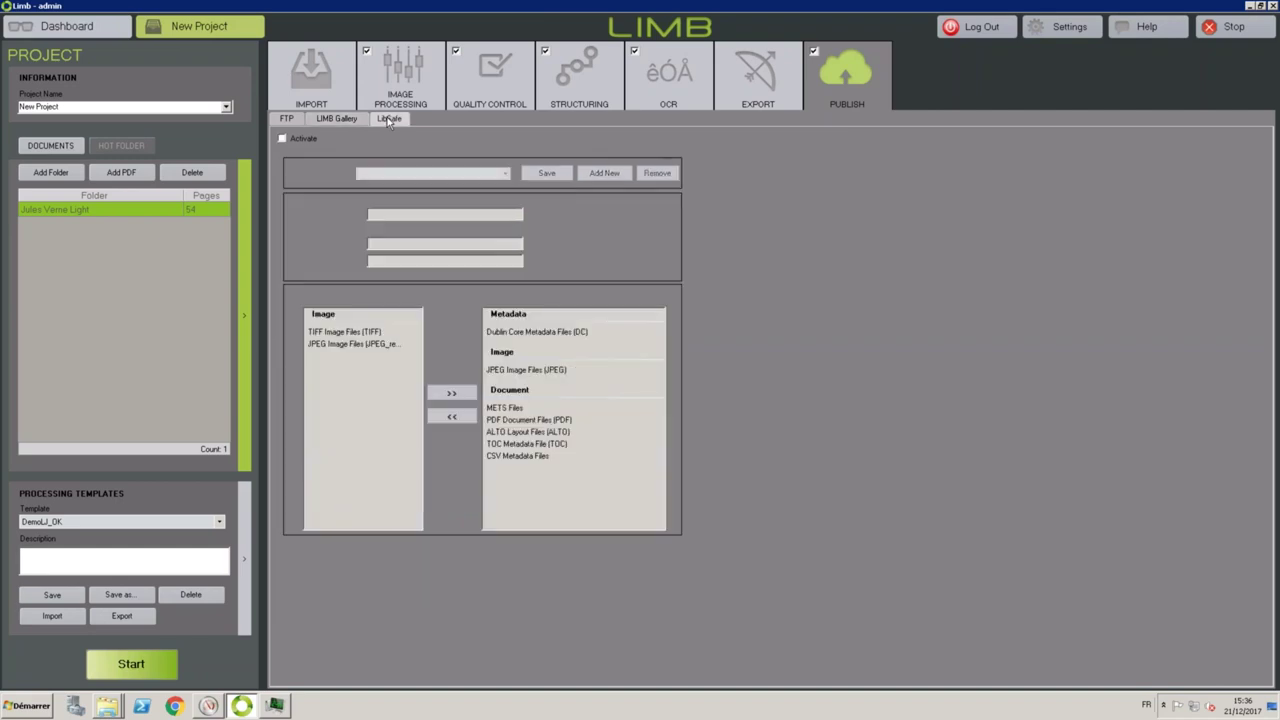
{"action": "left_click", "coordinate": [287, 140]}
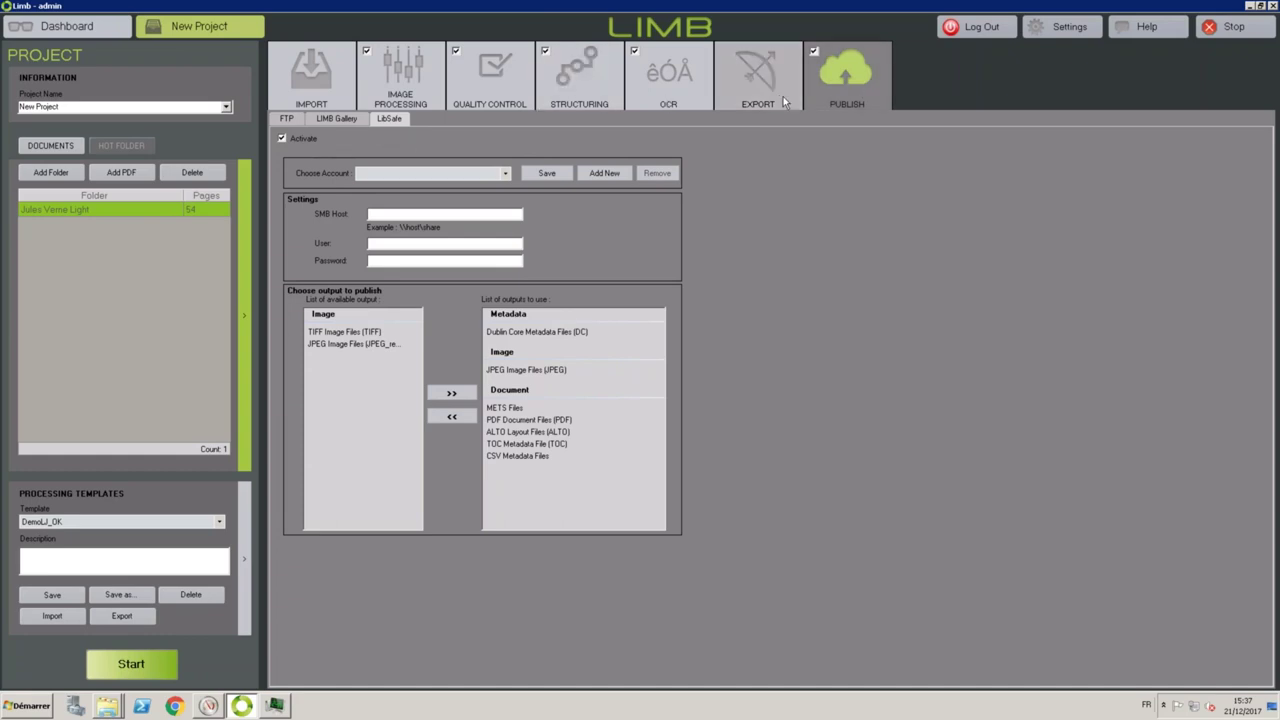
Save the DemoLJ_OK processing template, and cancel saving it as a template under another name.
{"action": "left_click", "coordinate": [70, 599]}
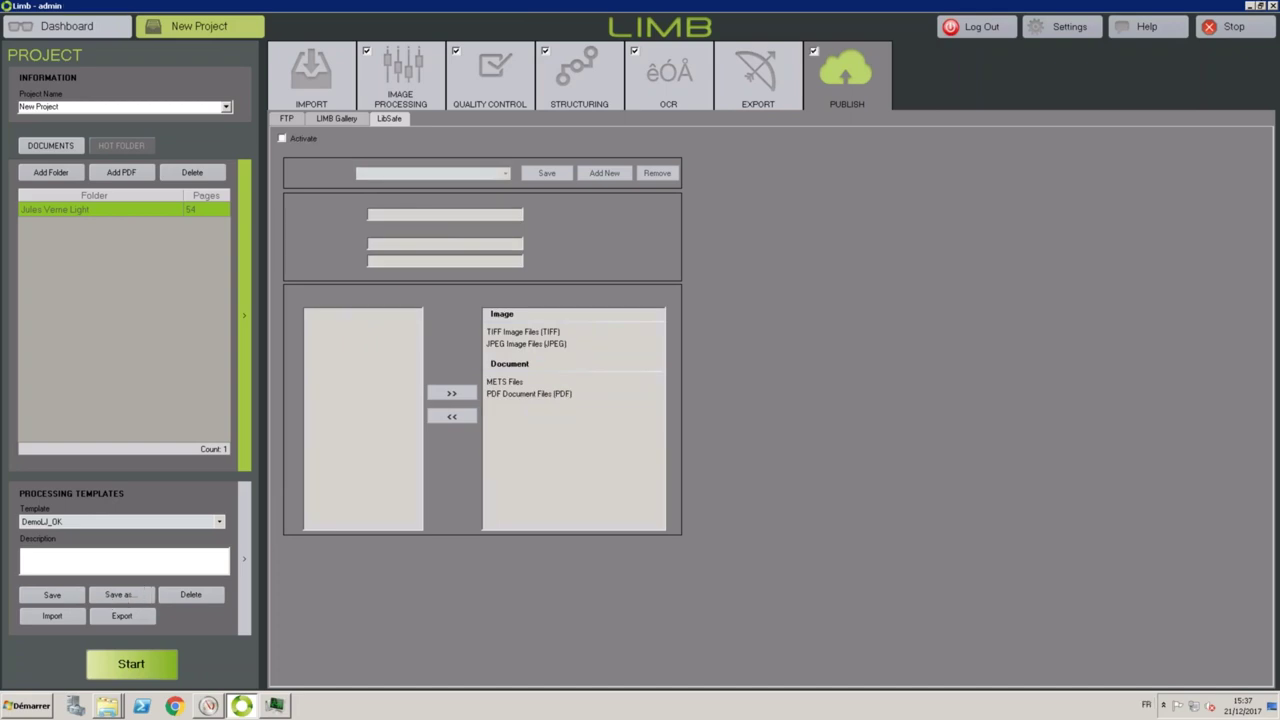
{"action": "left_click", "coordinate": [656, 345]}
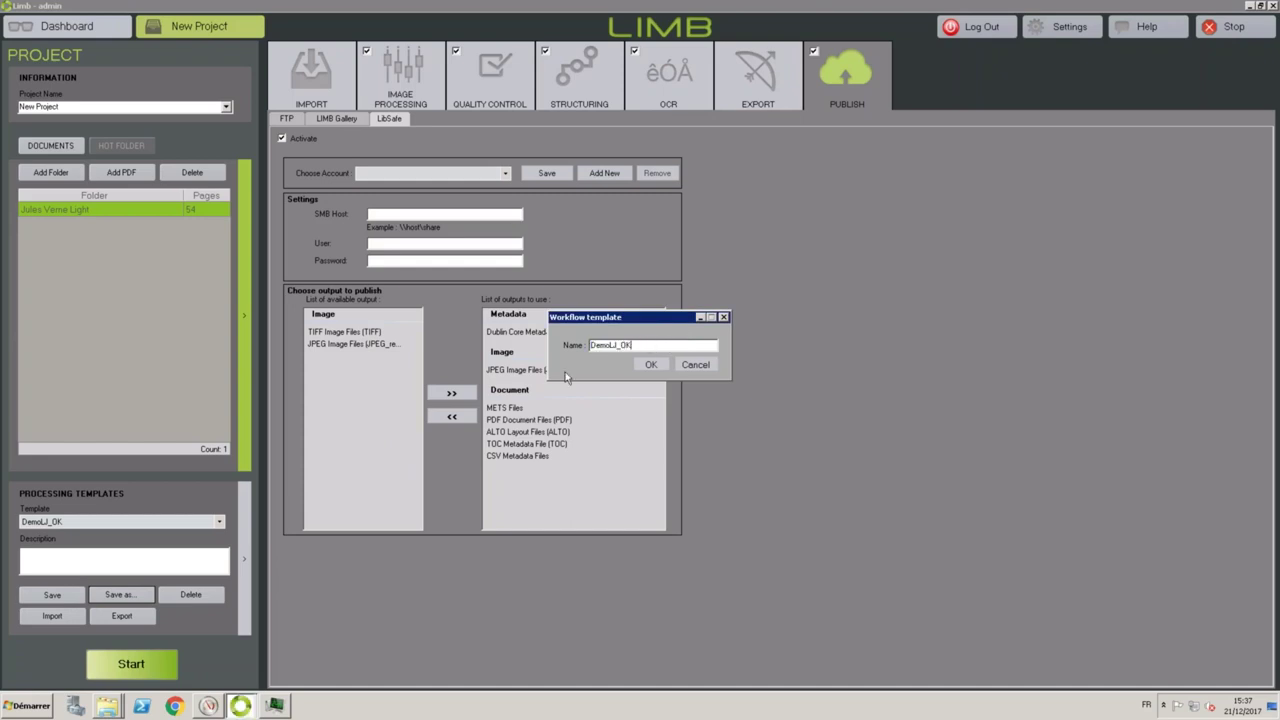
{"action": "left_click", "coordinate": [694, 365]}
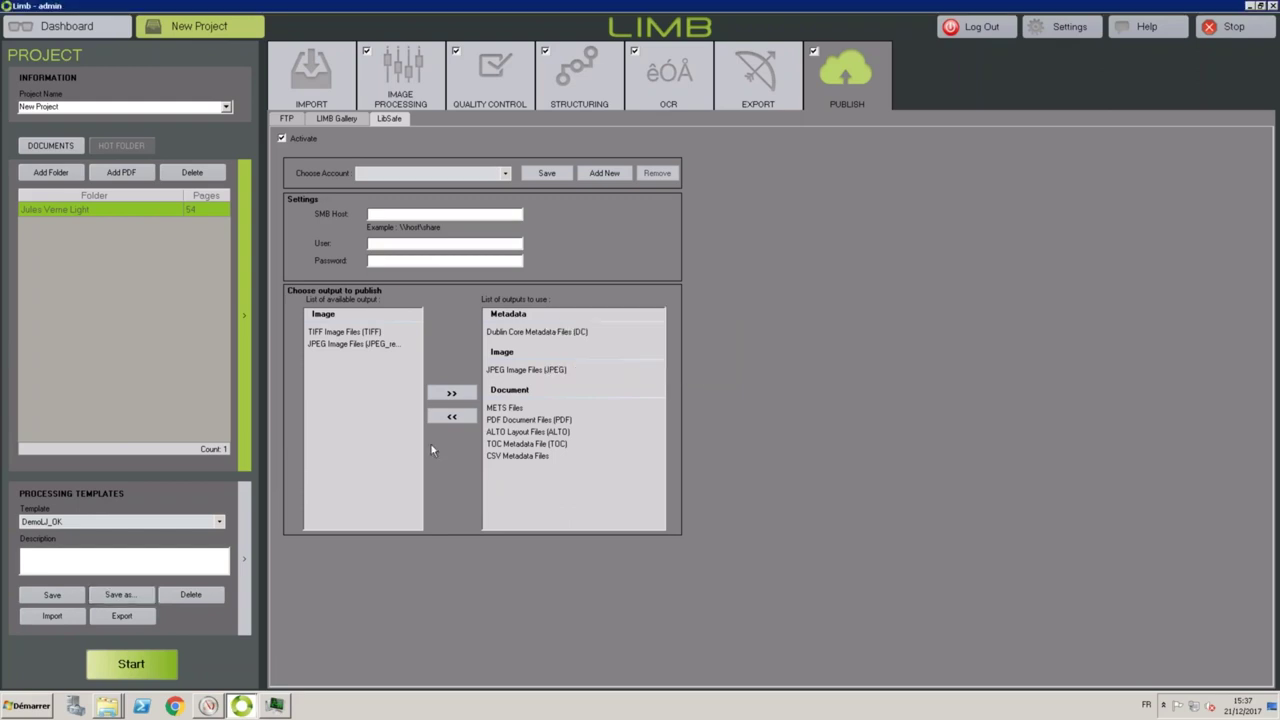
Browse the list of processing templates and choose Demo Webinar for the project.
{"action": "left_click", "coordinate": [220, 524]}
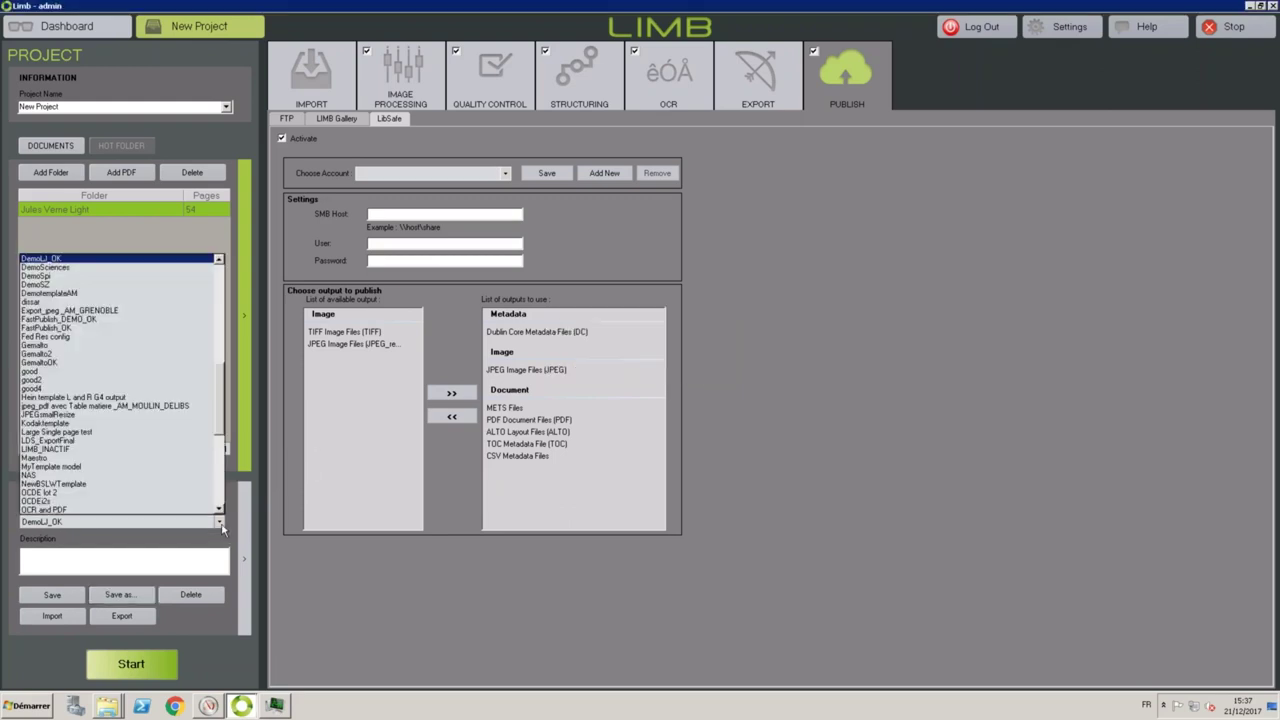
{"action": "left_click_drag", "start_coordinate": [224, 396], "coordinate": [221, 364]}
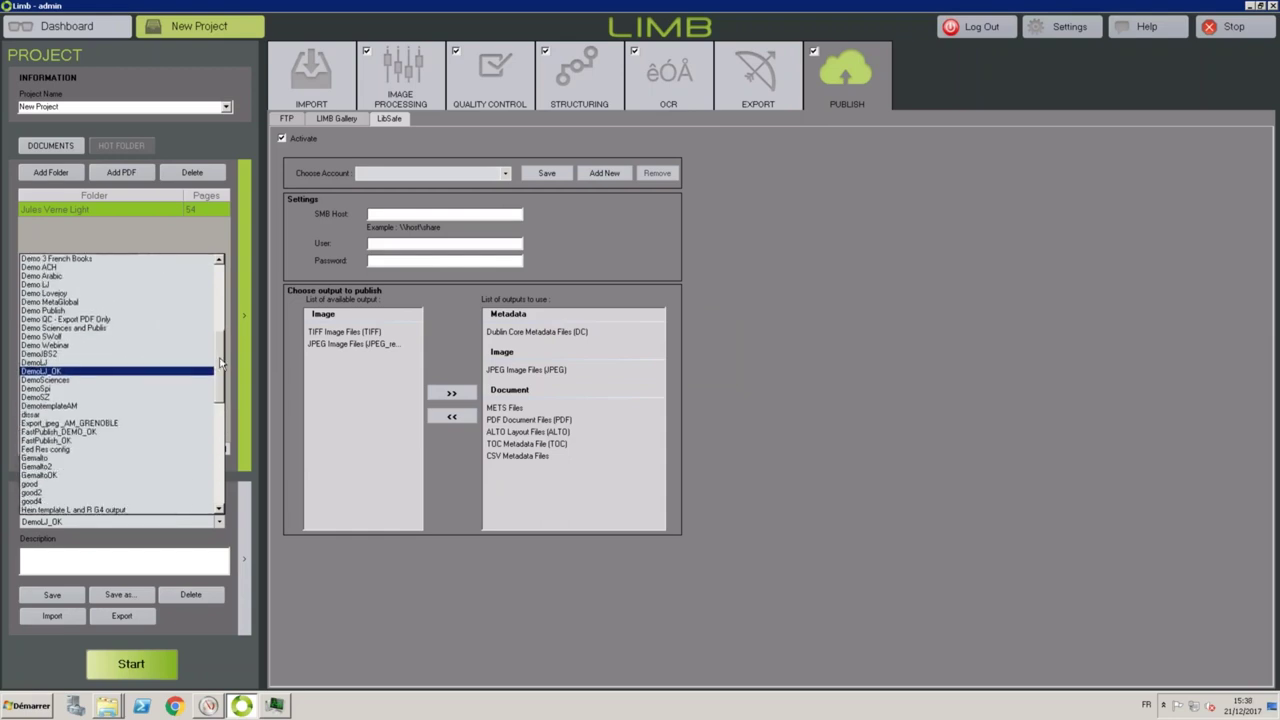
{"action": "left_click_drag", "start_coordinate": [221, 364], "coordinate": [218, 296]}
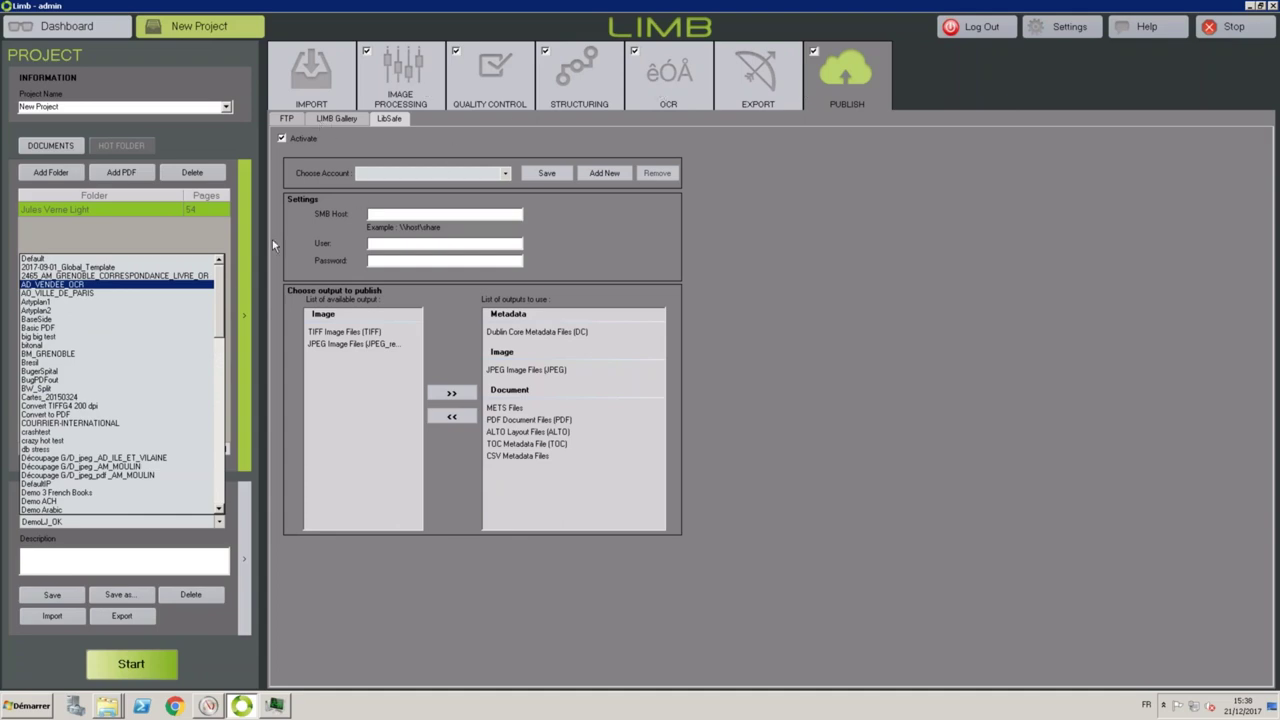
{"action": "left_click", "coordinate": [95, 441]}
{"action": "left_click_drag", "start_coordinate": [221, 289], "coordinate": [226, 360]}
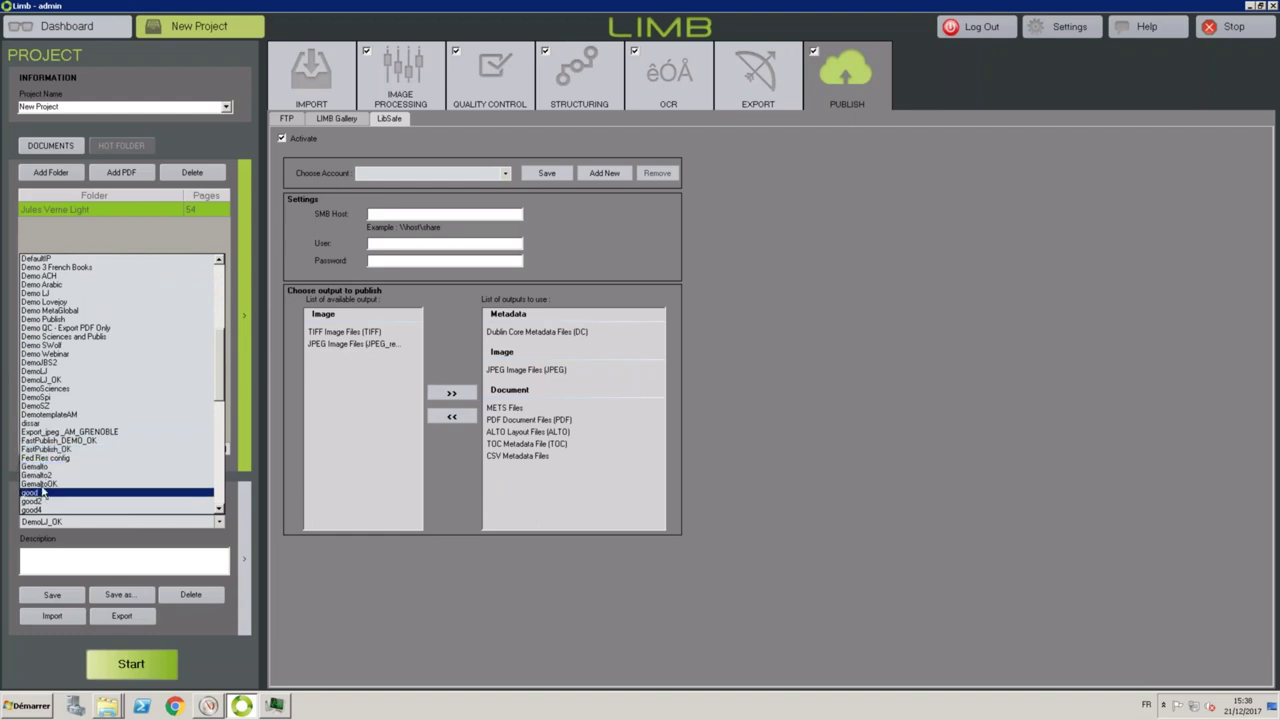
{"action": "left_click", "coordinate": [54, 355]}
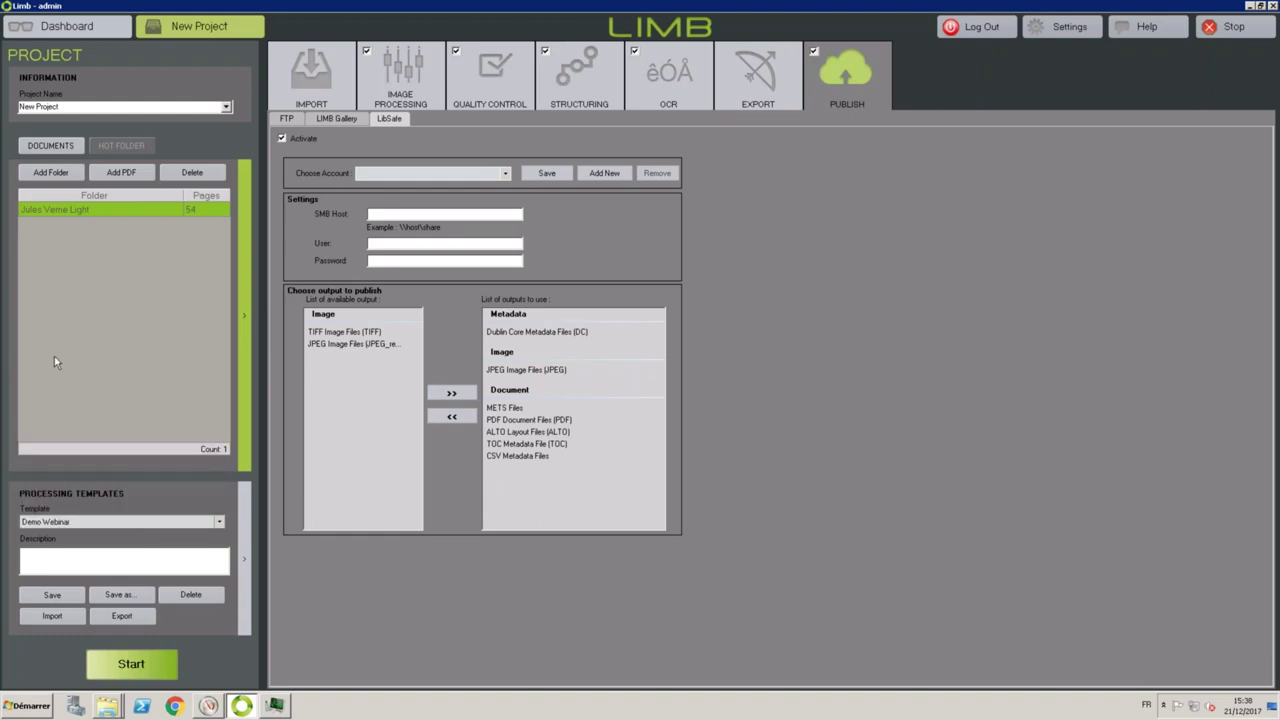